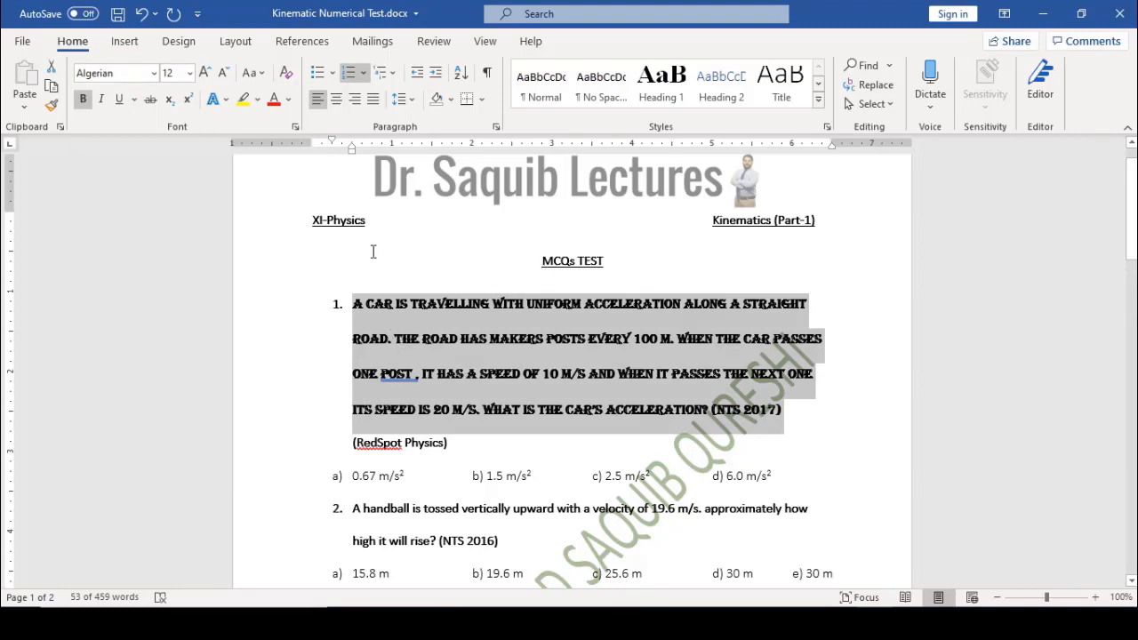
Set question 1's text to 14 pt, then select the words 'A CAR'
left_click(189, 77)
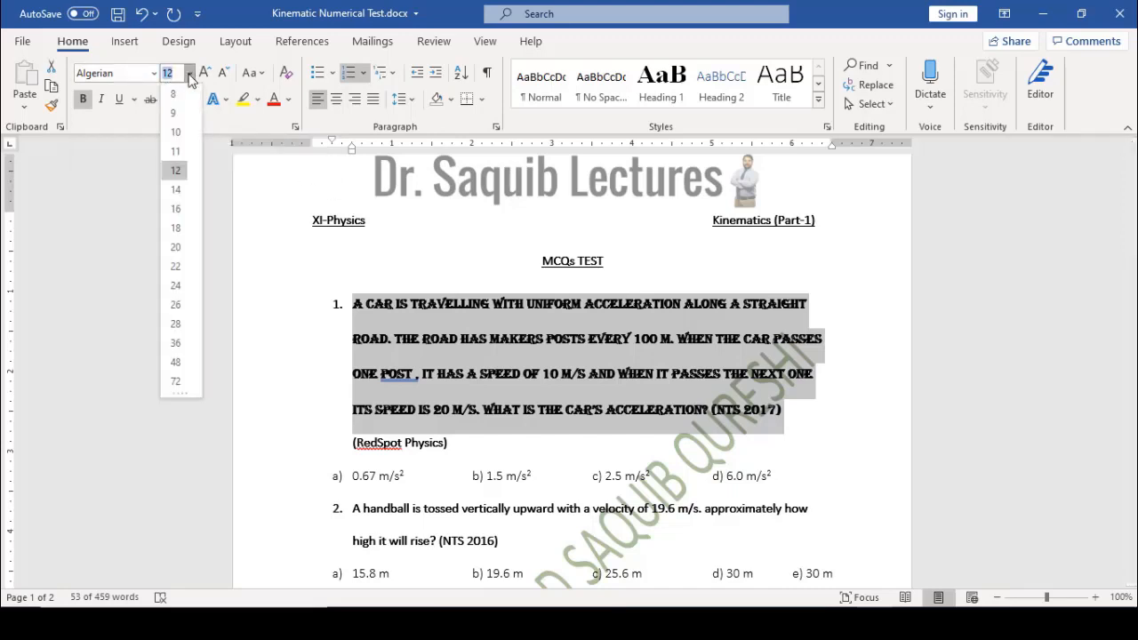
left_click(176, 190)
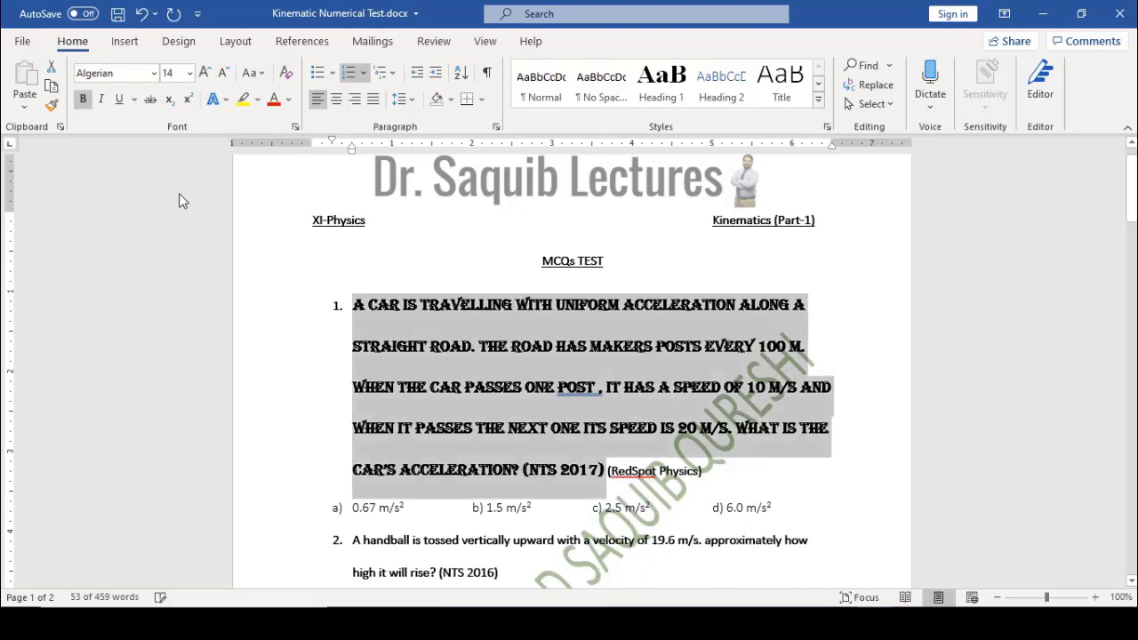
left_click(426, 348)
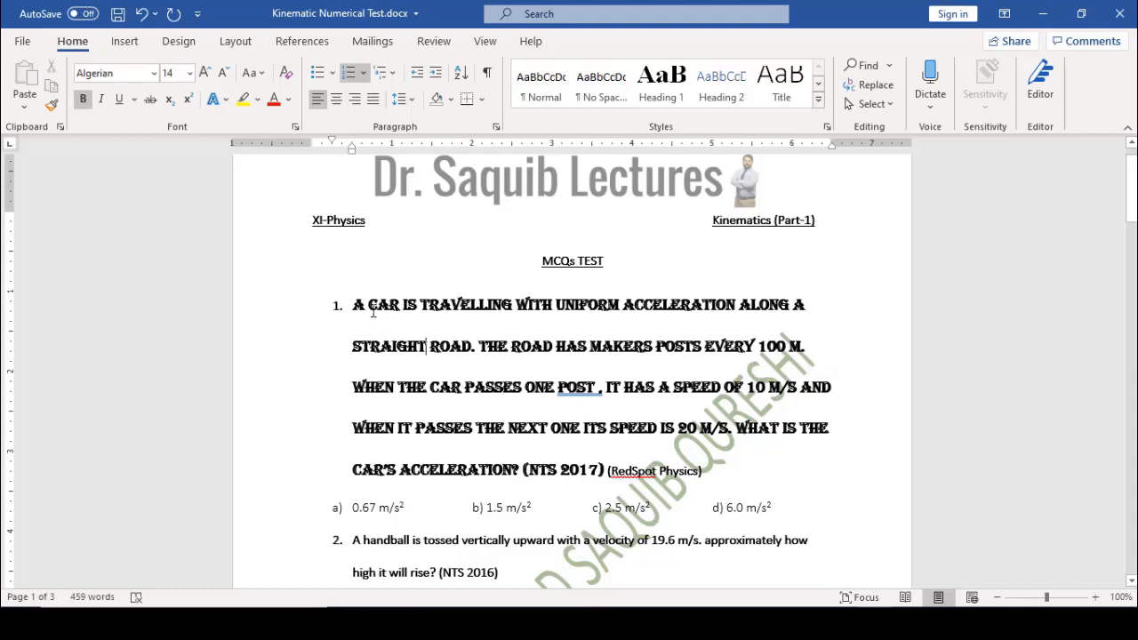
left_click_drag(354, 302, 401, 307)
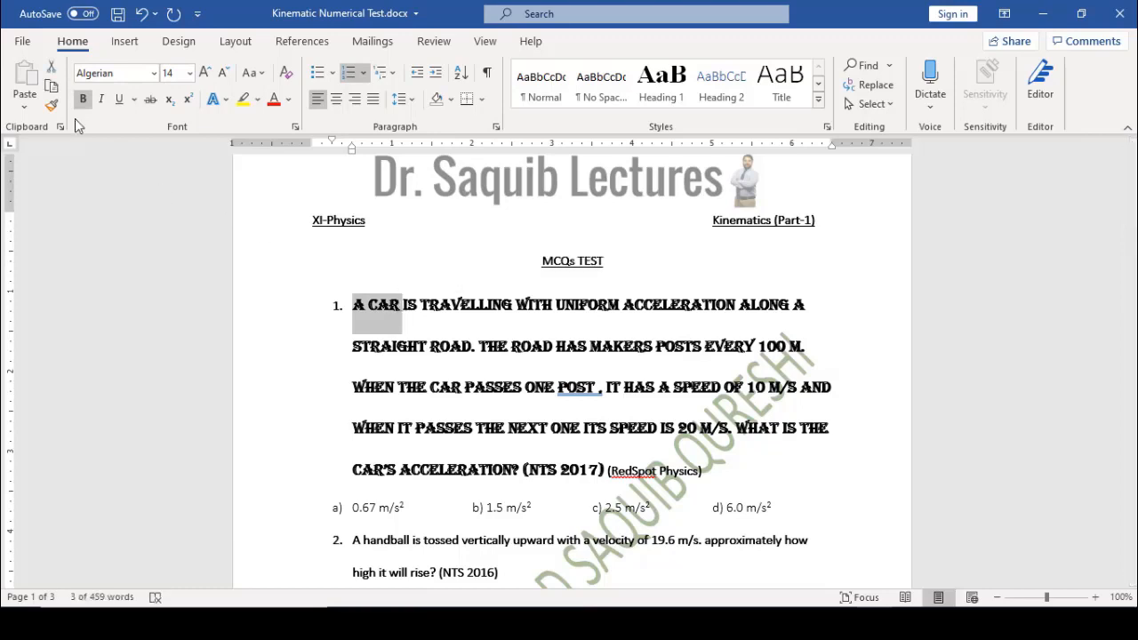
left_click(49, 105)
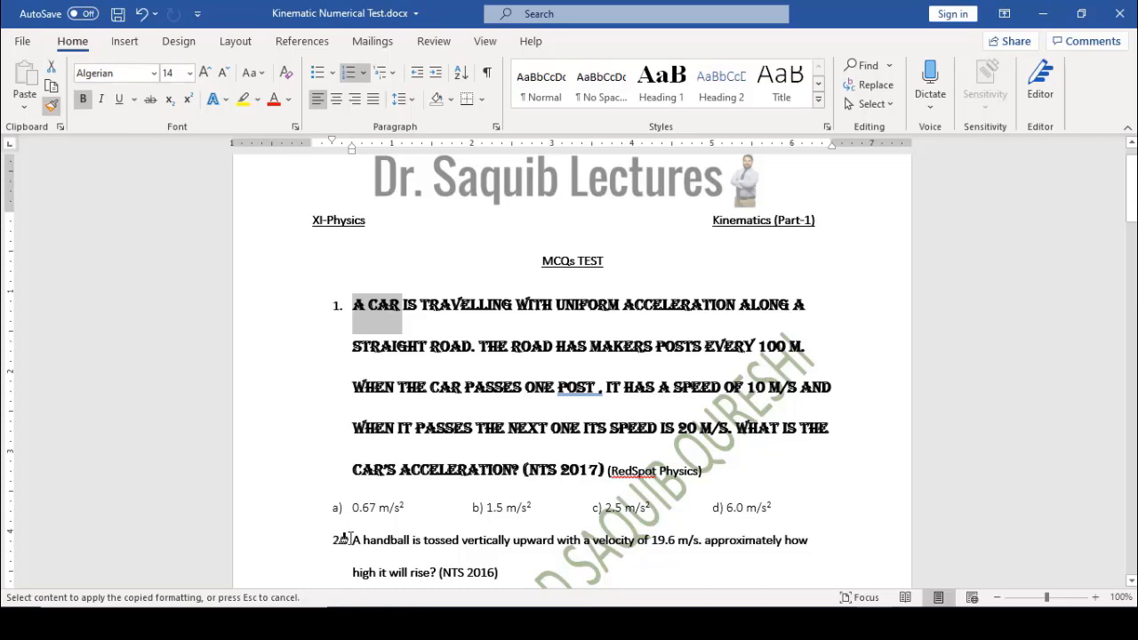
mouse_move(349, 540)
left_mouse_down()
mouse_move(480, 548)
mouse_move(507, 572)
left_mouse_up()
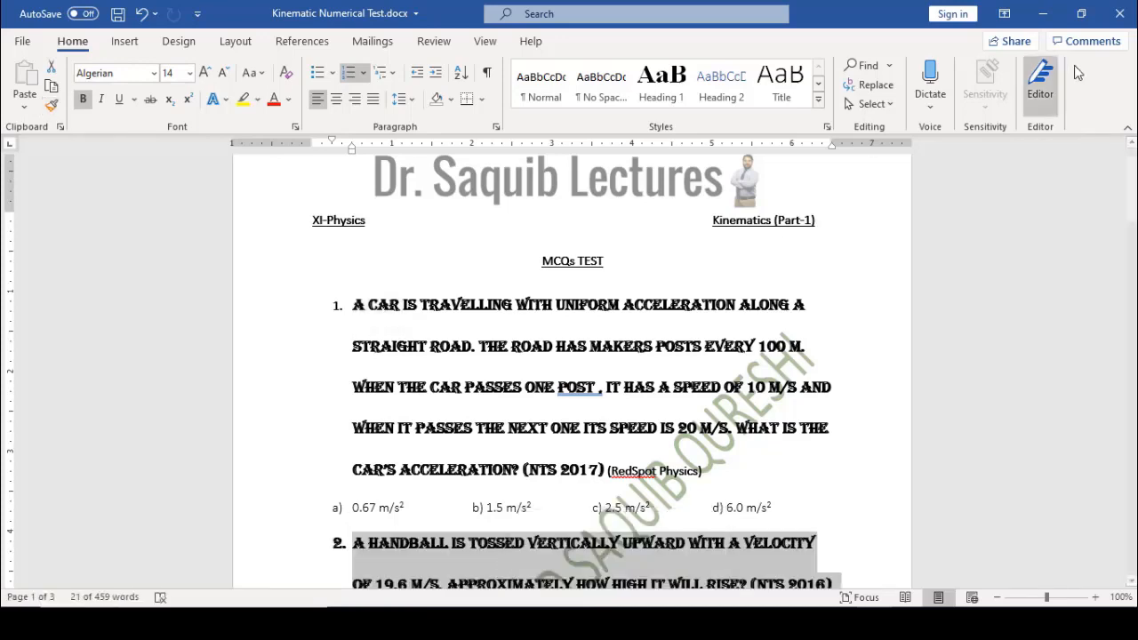
left_click_drag(1131, 186, 1131, 219)
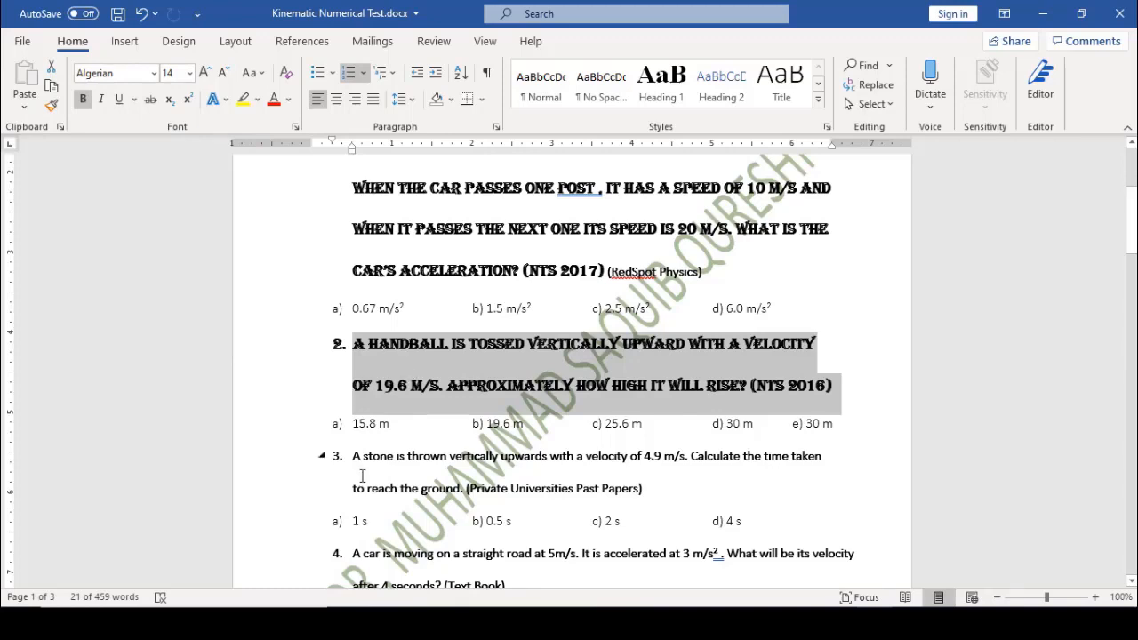
left_click_drag(374, 455, 406, 456)
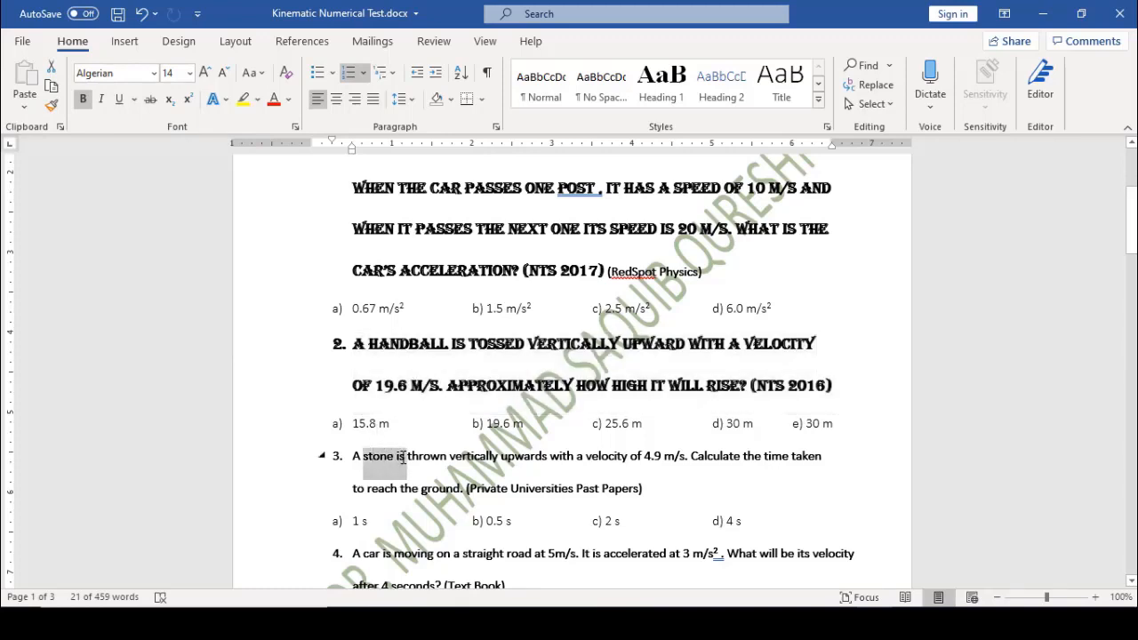
left_click(50, 106)
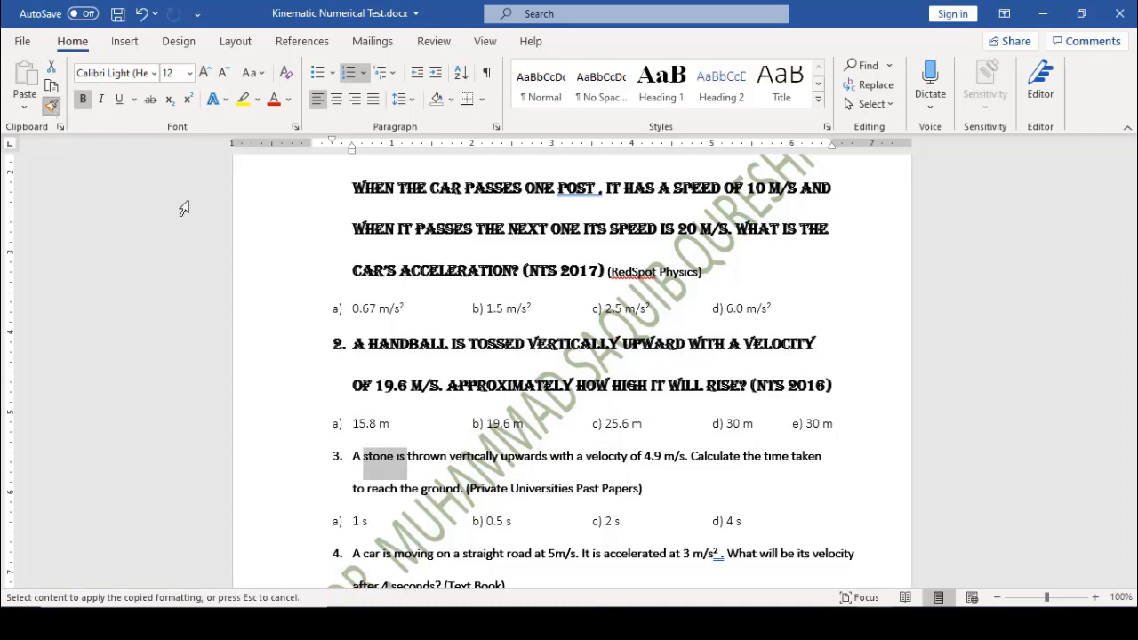
mouse_move(352, 344)
left_mouse_down()
mouse_move(470, 355)
mouse_move(672, 313)
mouse_move(832, 384)
left_mouse_up()
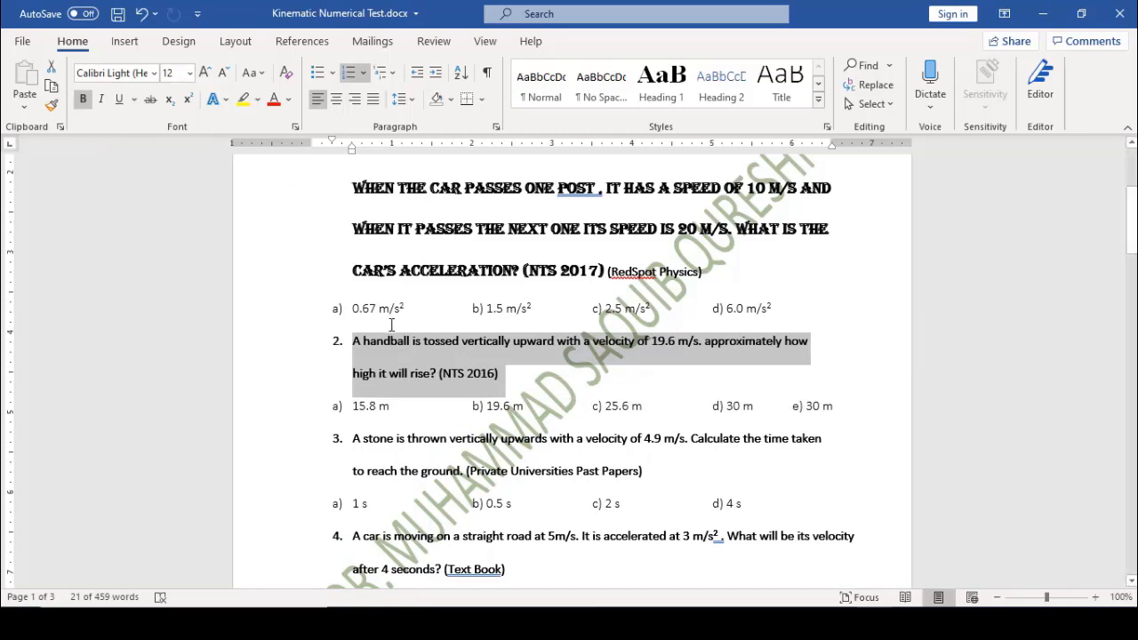
Strip bold, italic and underline from question 2 so it reads as regular text
left_click(102, 105)
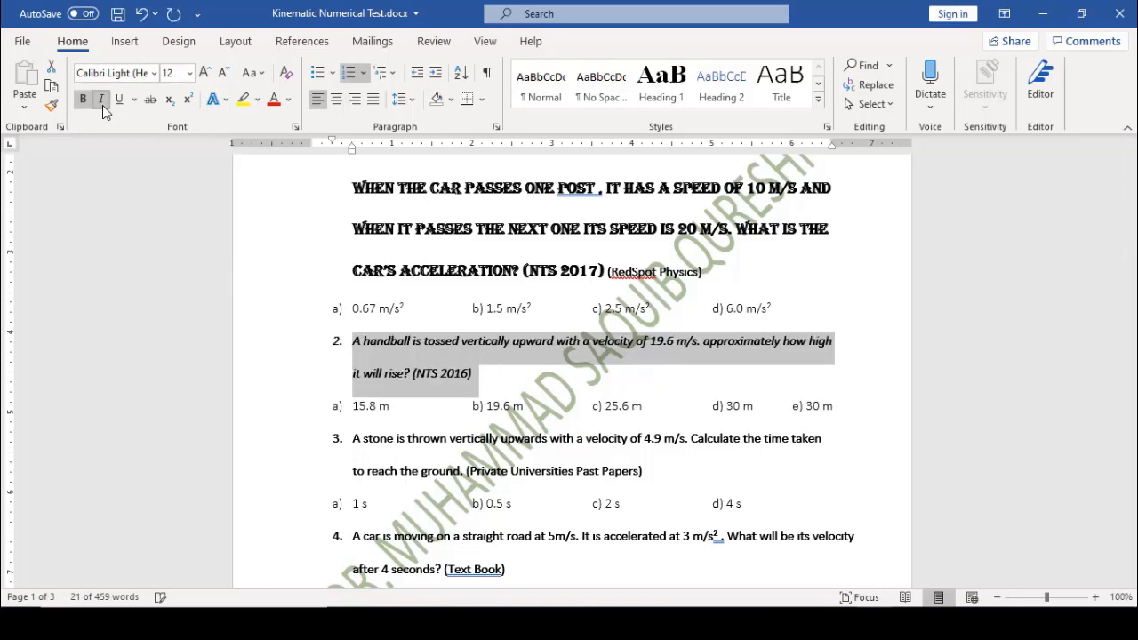
left_click(121, 100)
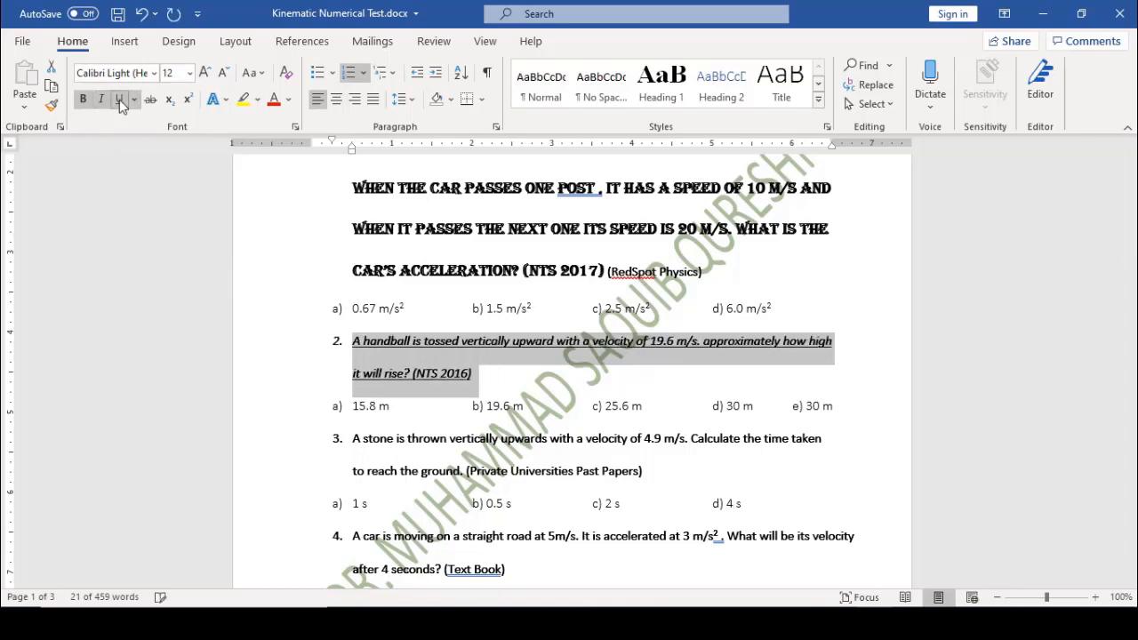
left_click(119, 100)
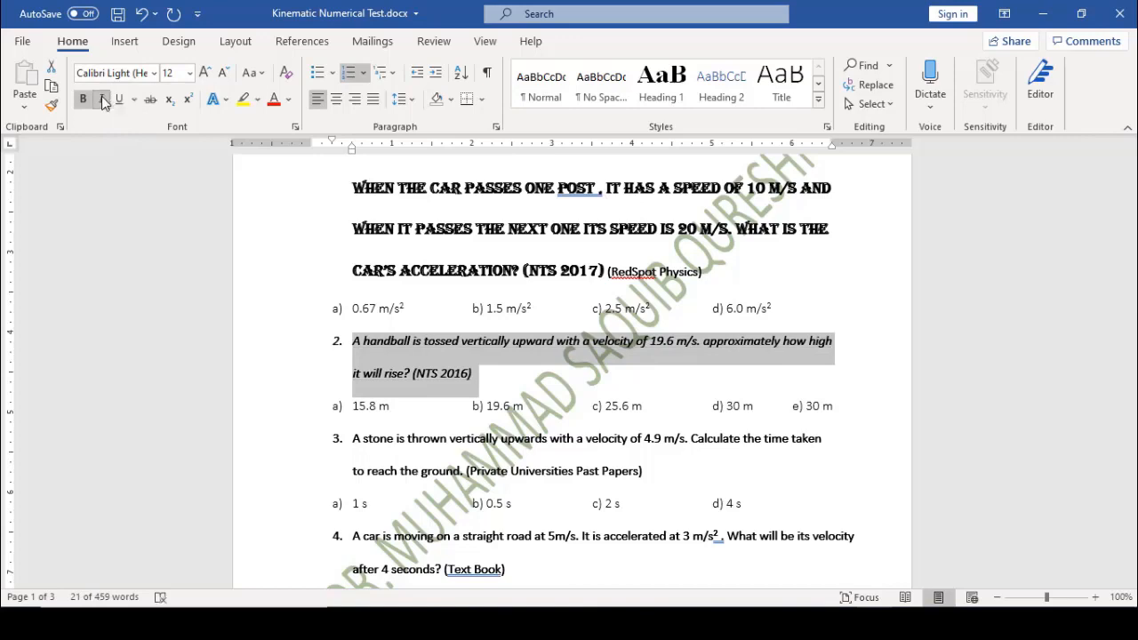
left_click(103, 100)
left_click(87, 101)
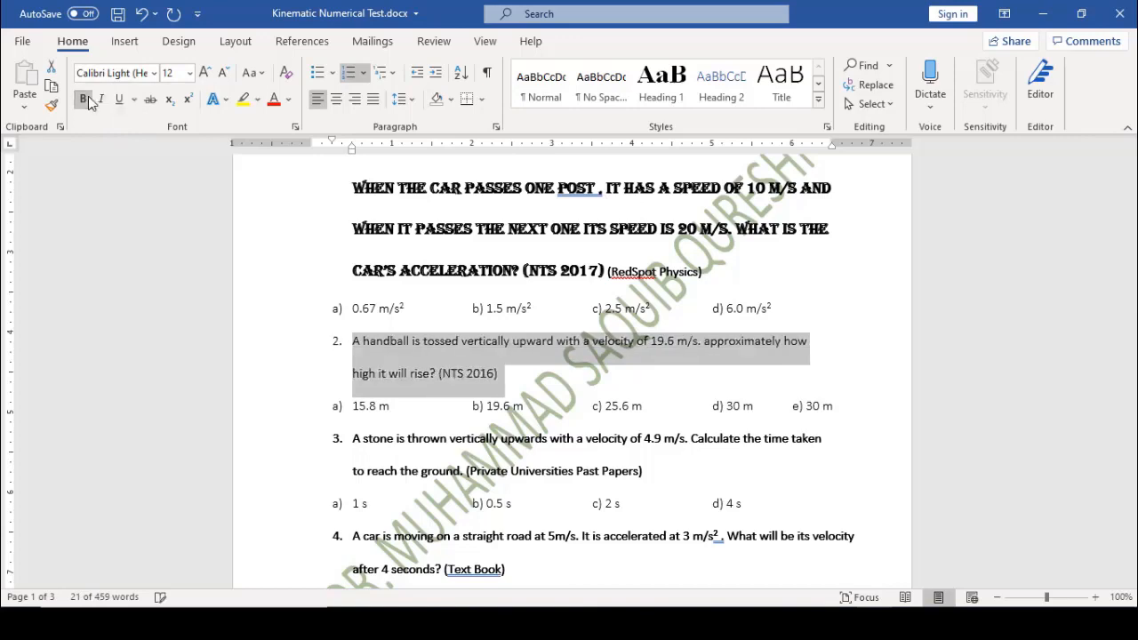
left_click(387, 373)
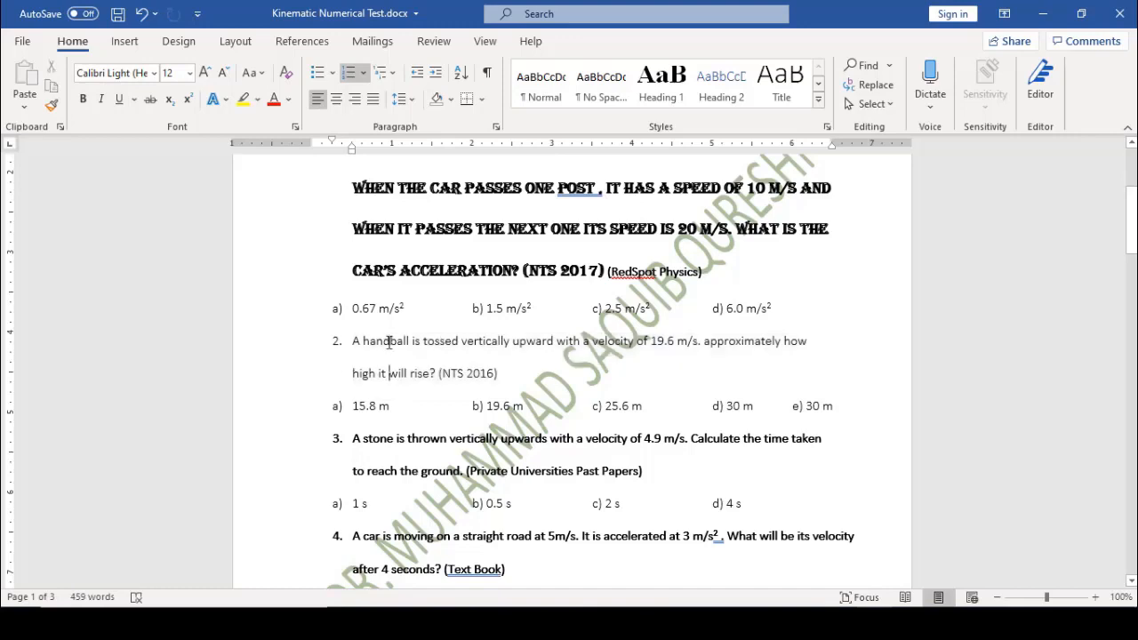
left_click(389, 343)
Strike through 'handball' in question 2 and zoom the document to 140%
left_click_drag(363, 341, 410, 338)
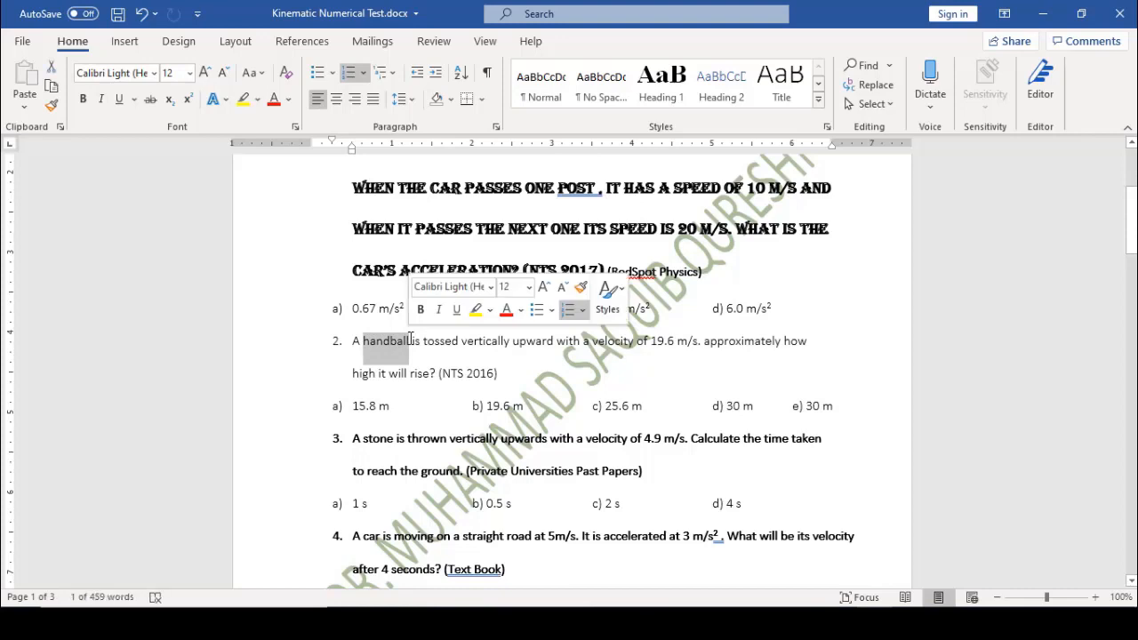
left_click(151, 101)
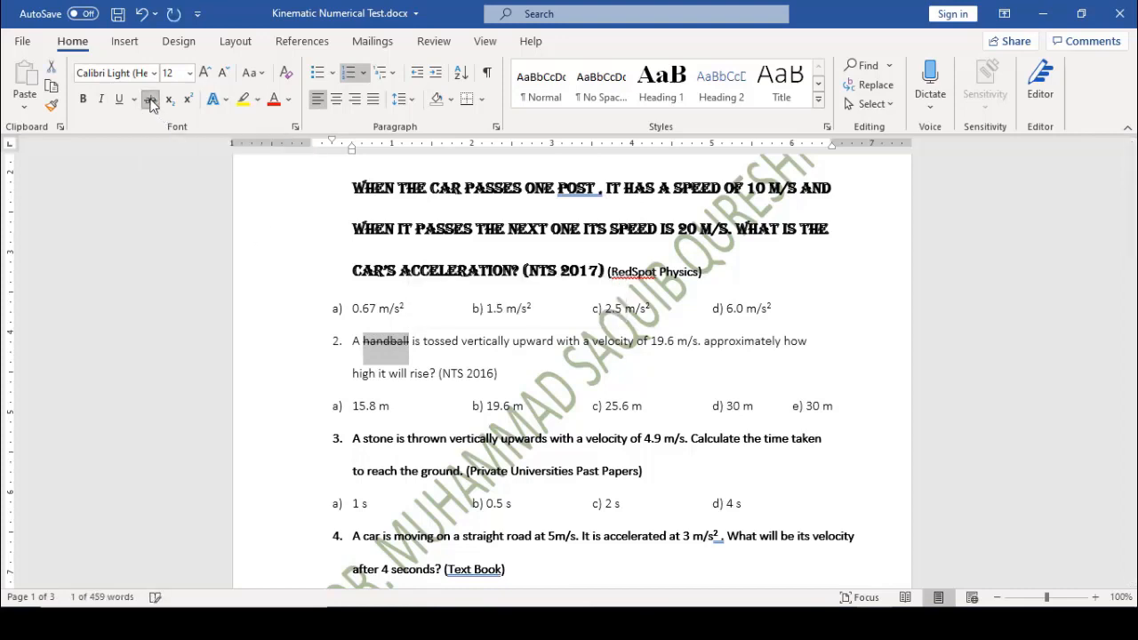
left_click(423, 347)
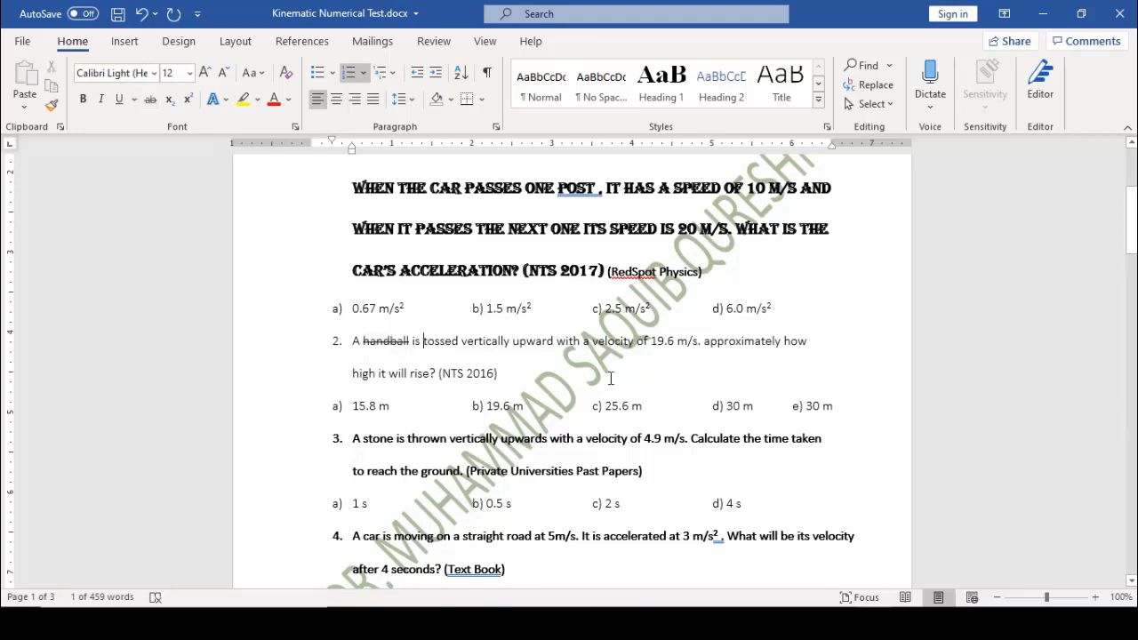
left_click(1096, 598)
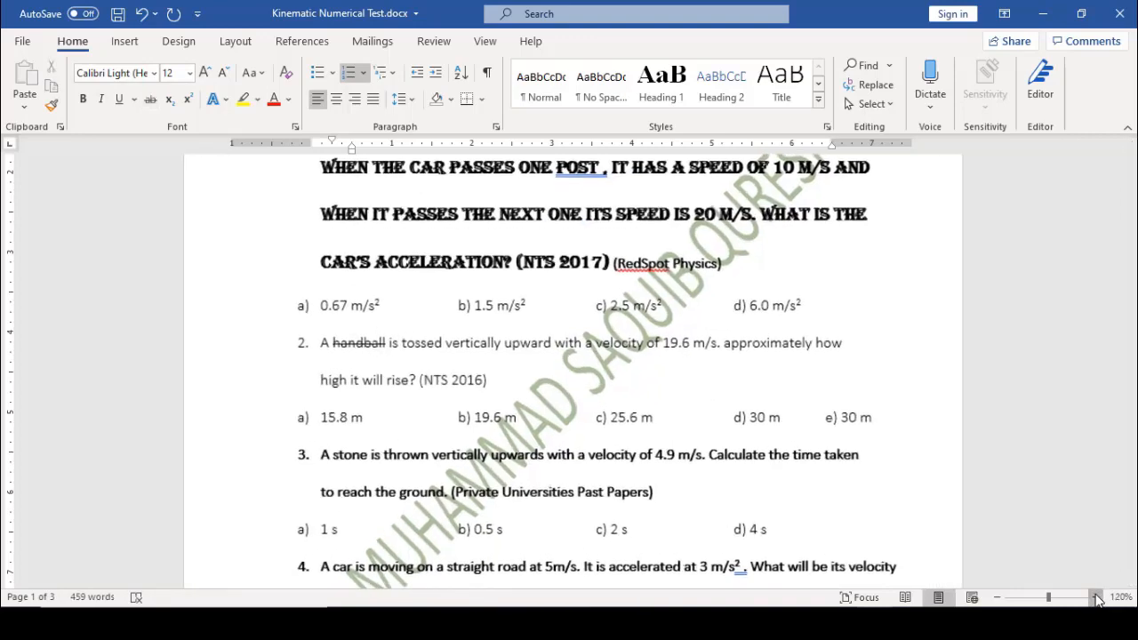
left_click(1096, 598)
left_click(1097, 598)
left_click(1097, 598)
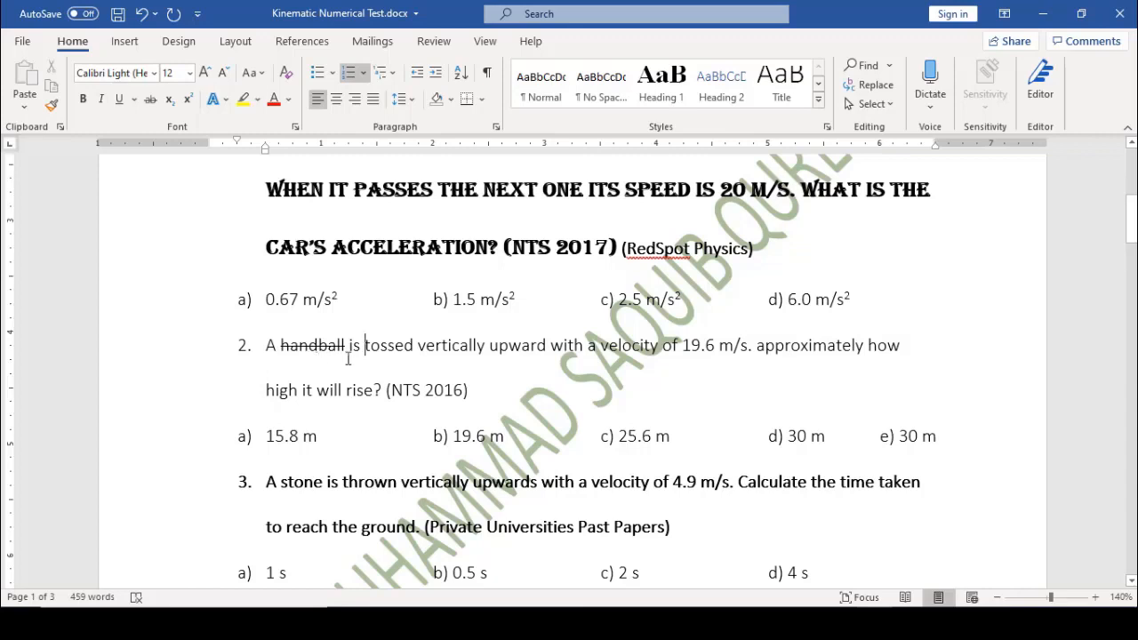
Retype the 2 in option a's 0.67 m/s² and format it as a subscript
left_click(338, 300)
key("BackSpace")
key("Left")
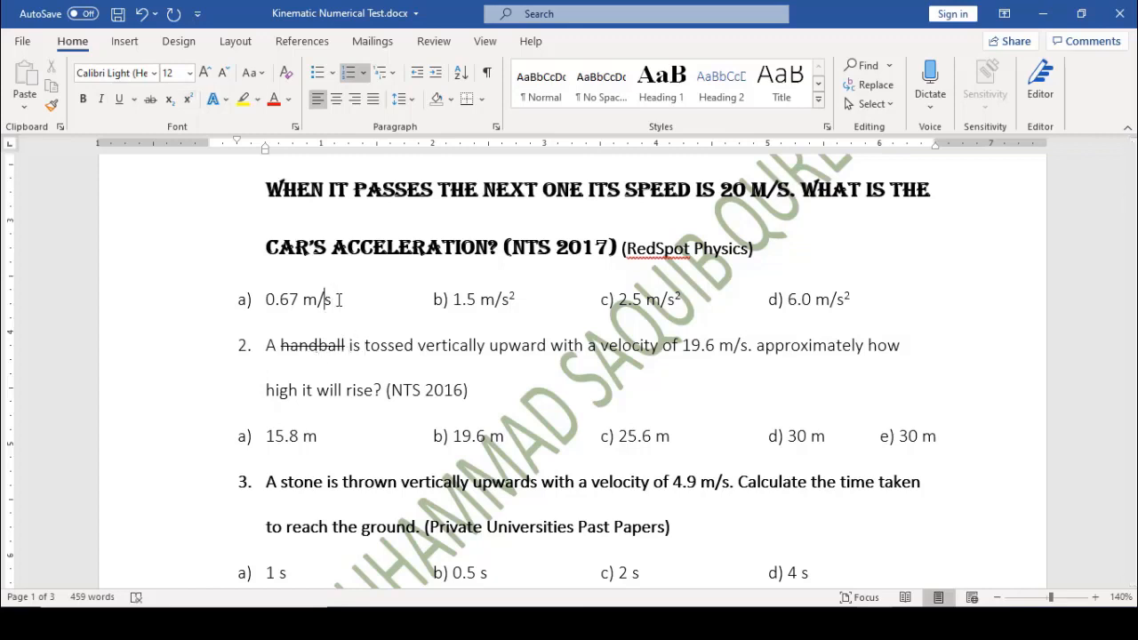
type("2")
key("shift+Left")
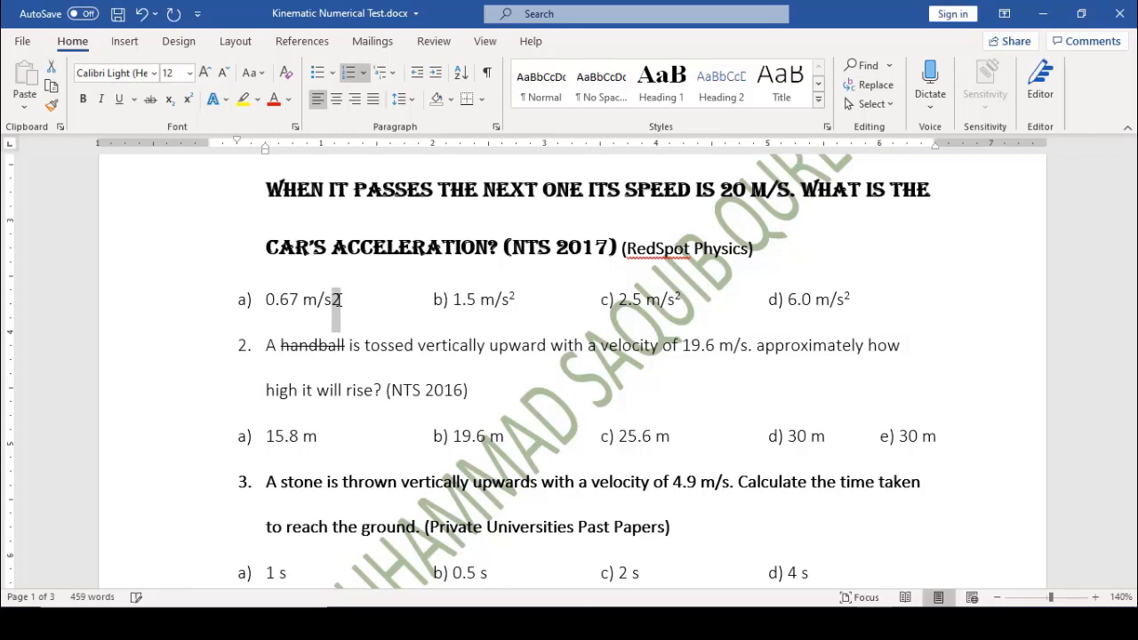
left_click(189, 101)
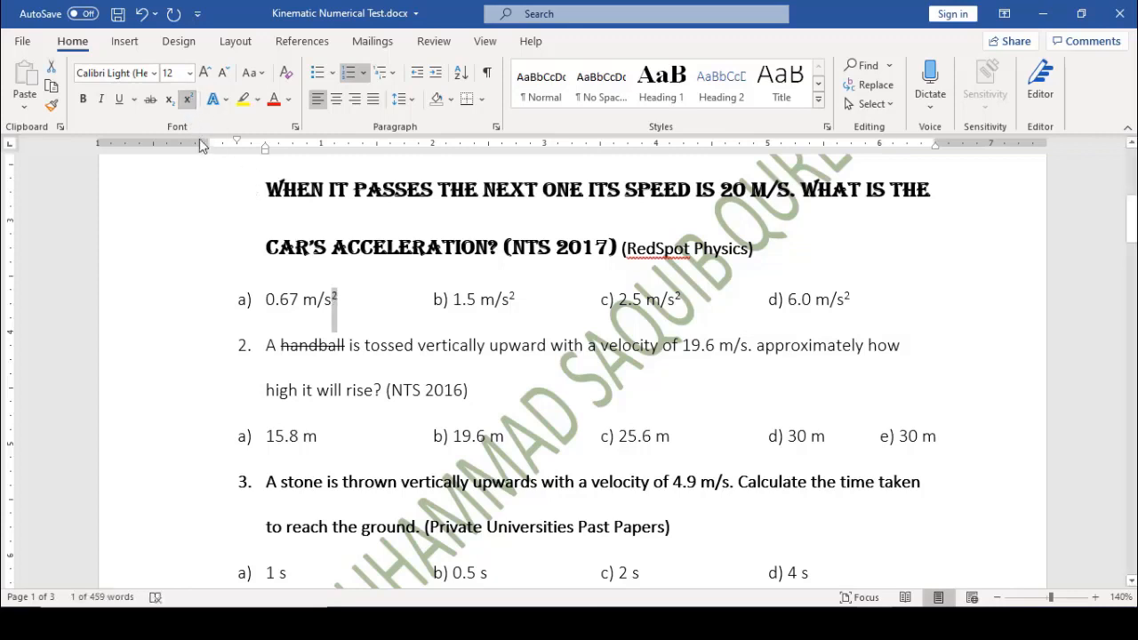
left_click(345, 306)
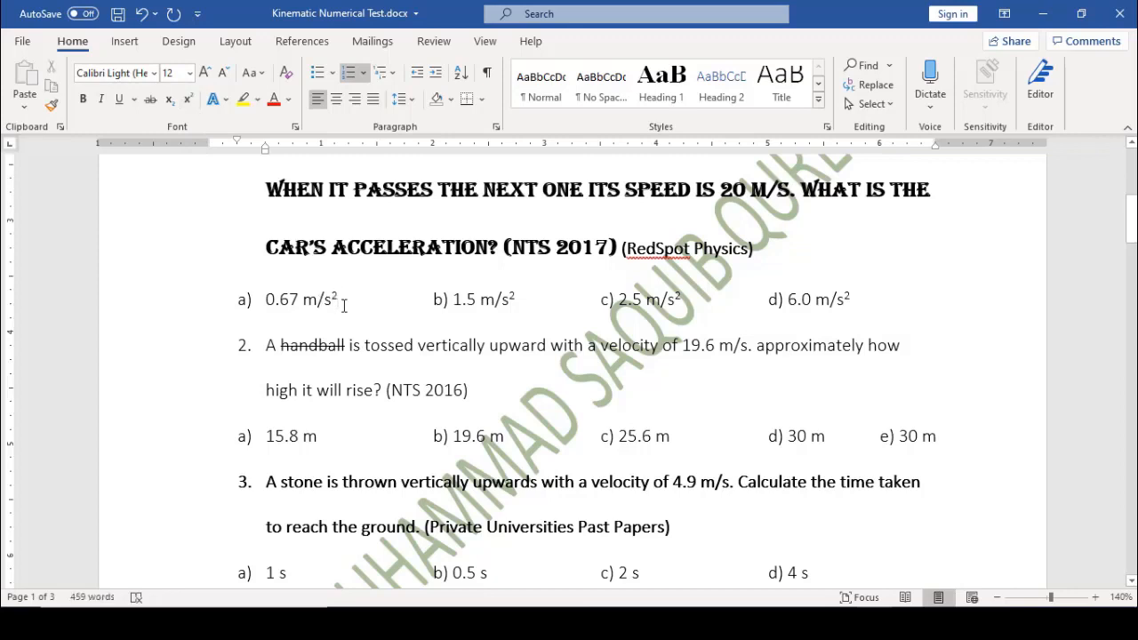
key("shift+Left")
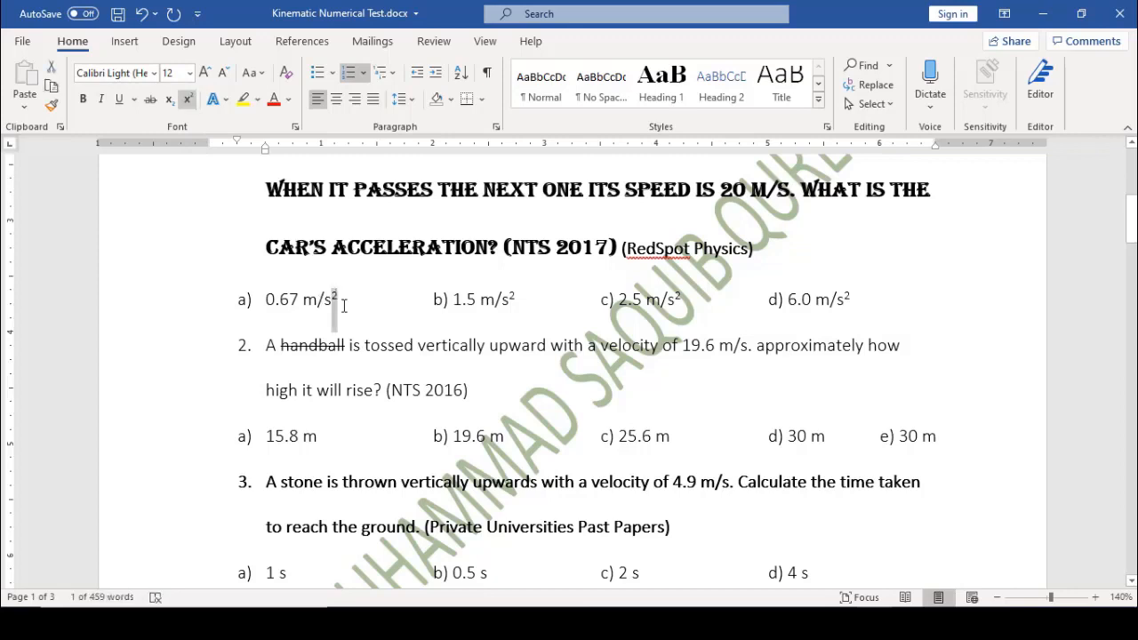
left_click(171, 100)
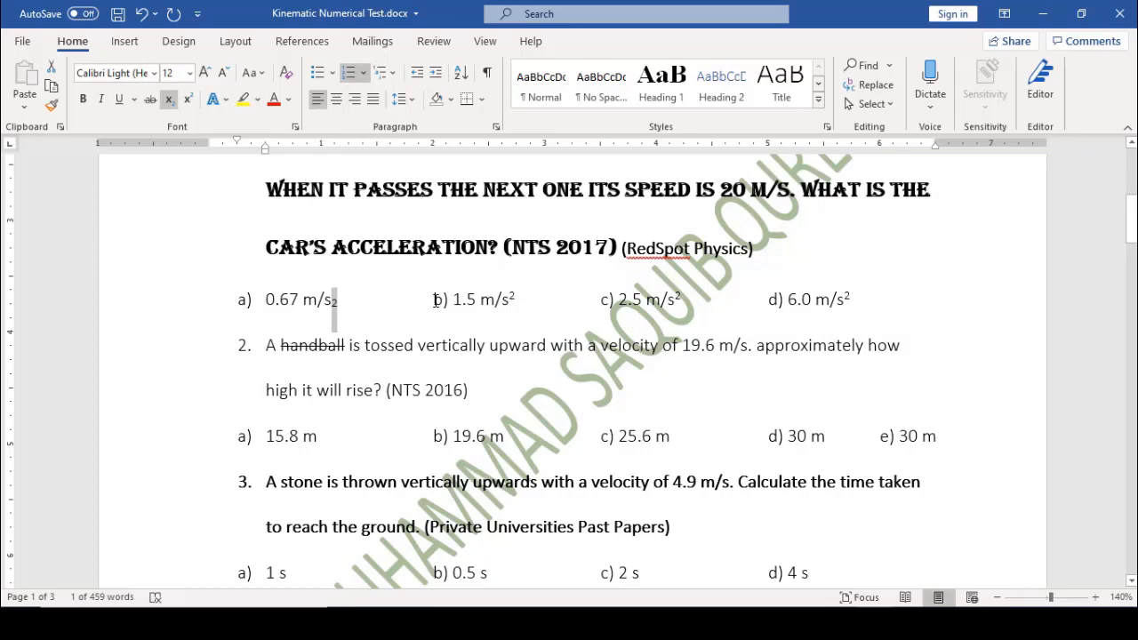
Apply bright green highlighting to 'b) 1.5 m/s²' in question 1
left_click_drag(436, 300, 515, 304)
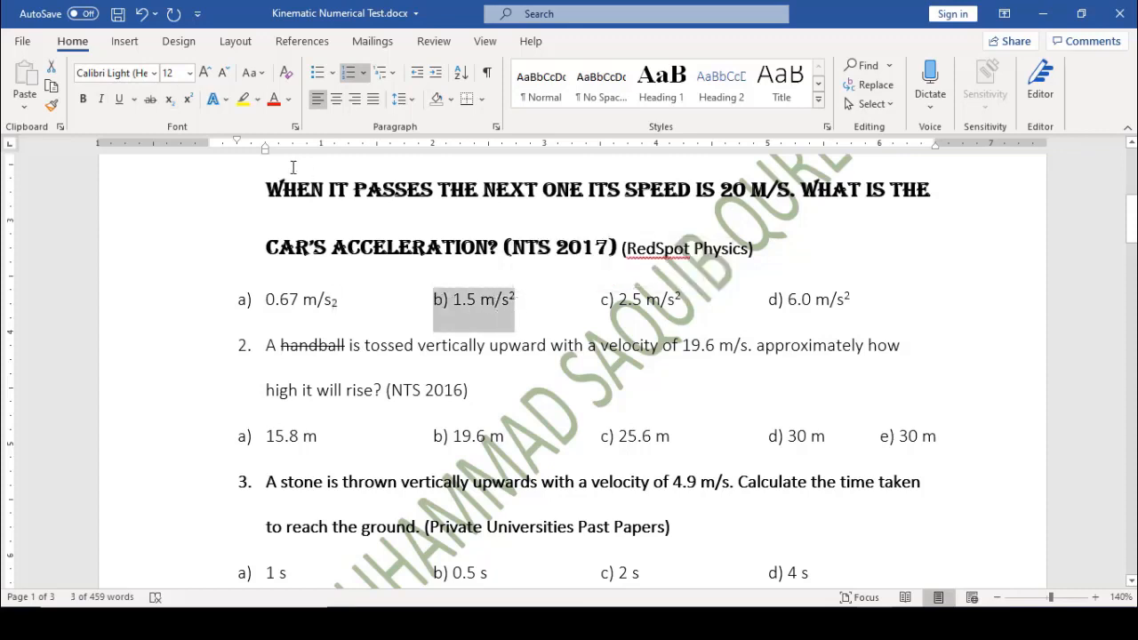
left_click(258, 100)
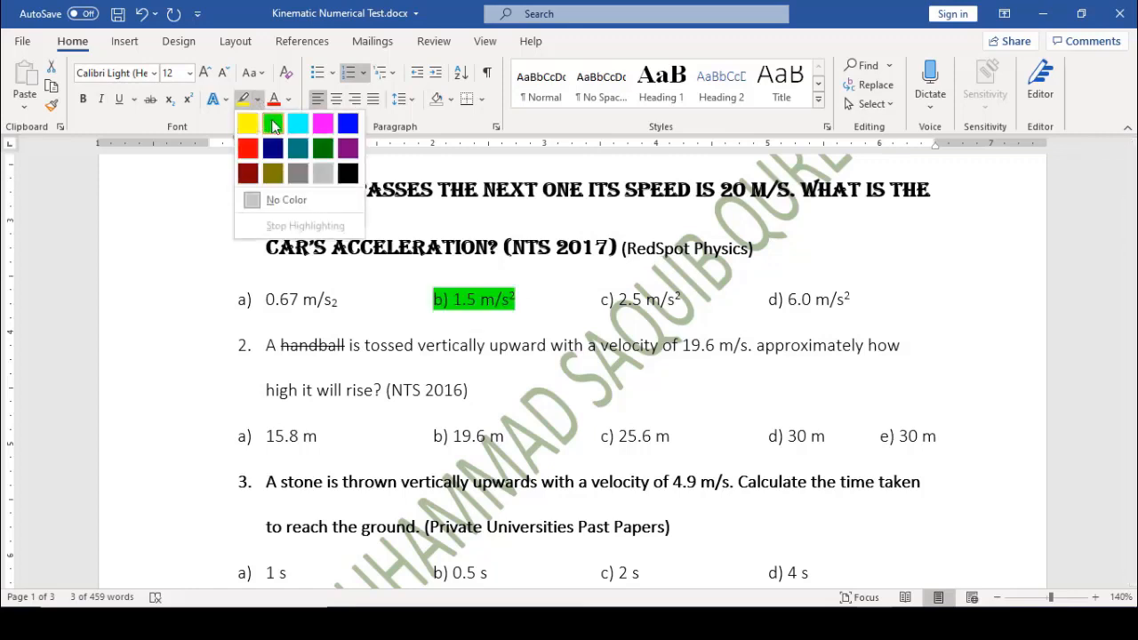
left_click(272, 123)
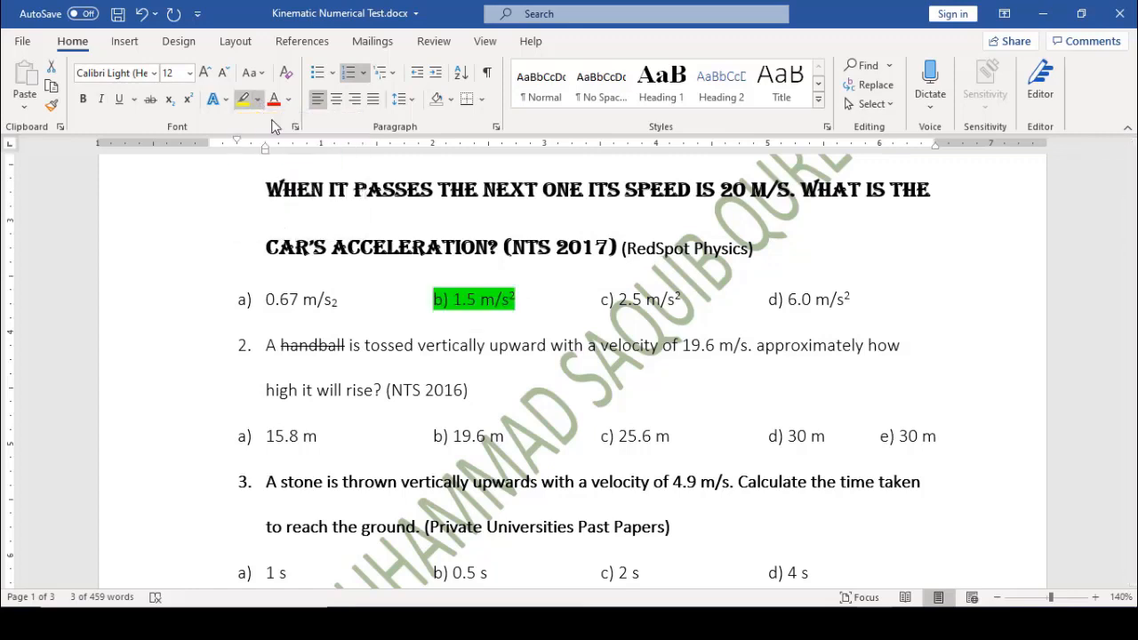
left_click(466, 324)
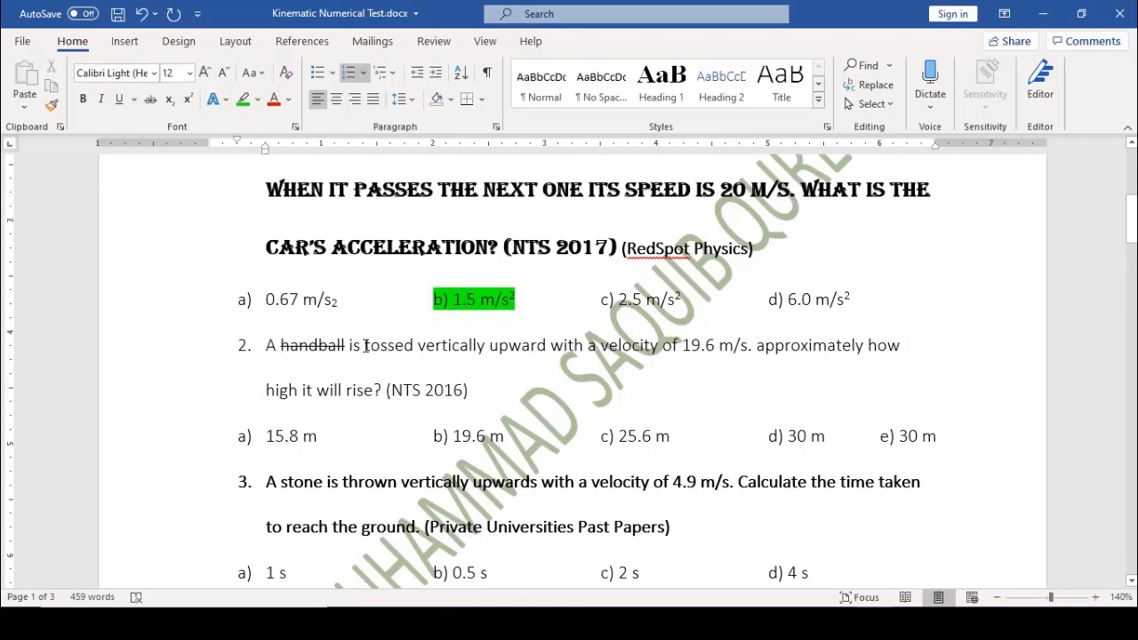
Change the font colour of 'tossed' in question 2 to Red
left_click_drag(366, 346, 418, 347)
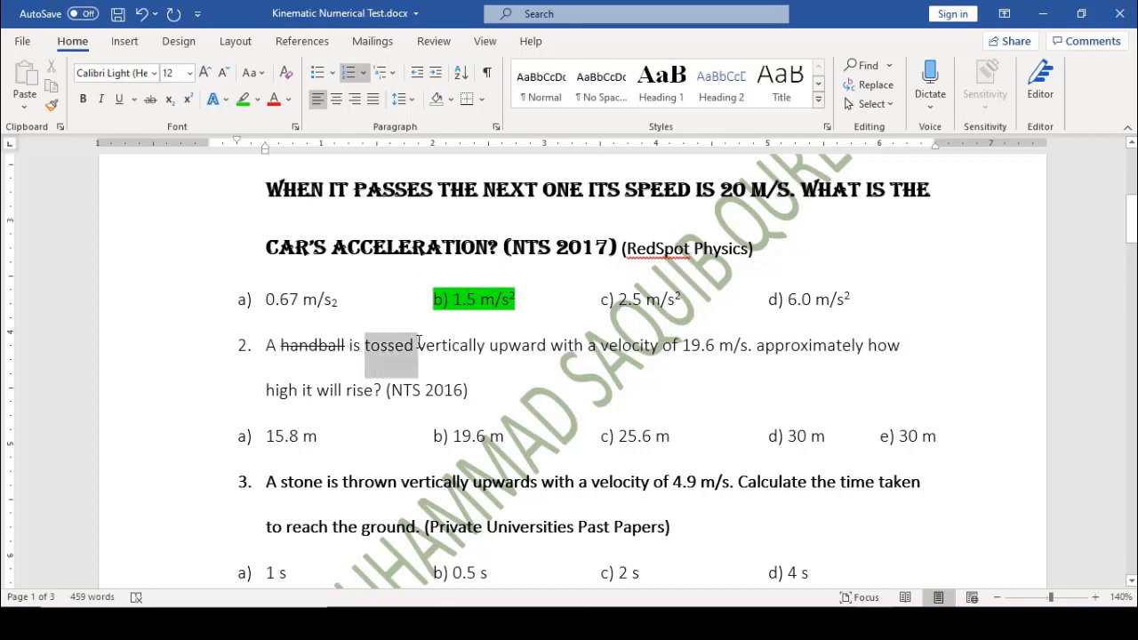
left_click(288, 99)
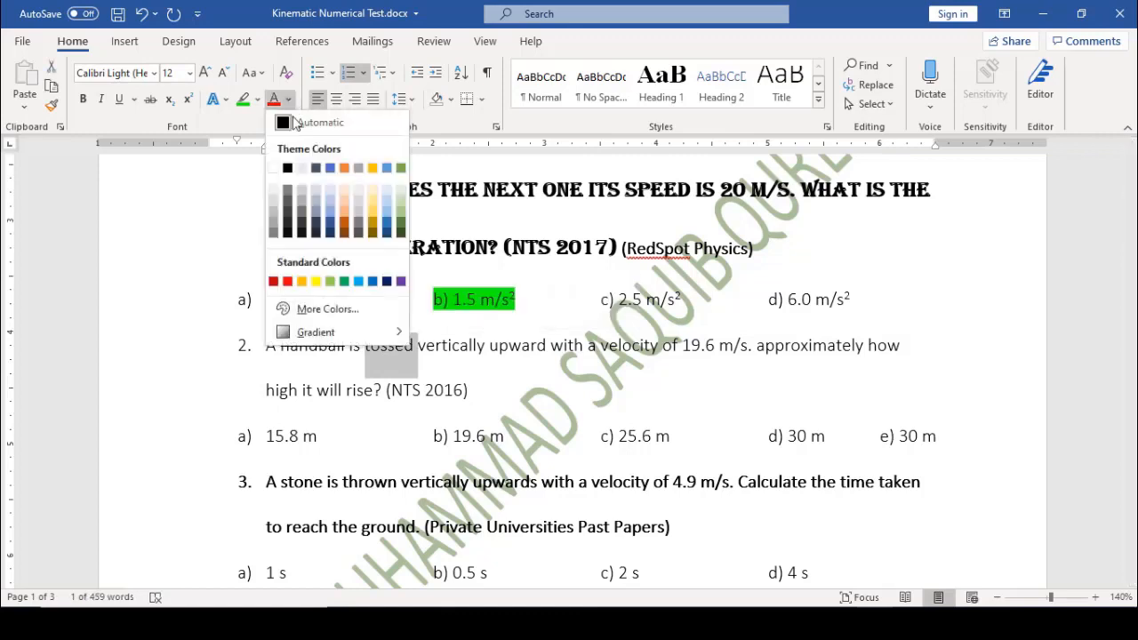
left_click(287, 282)
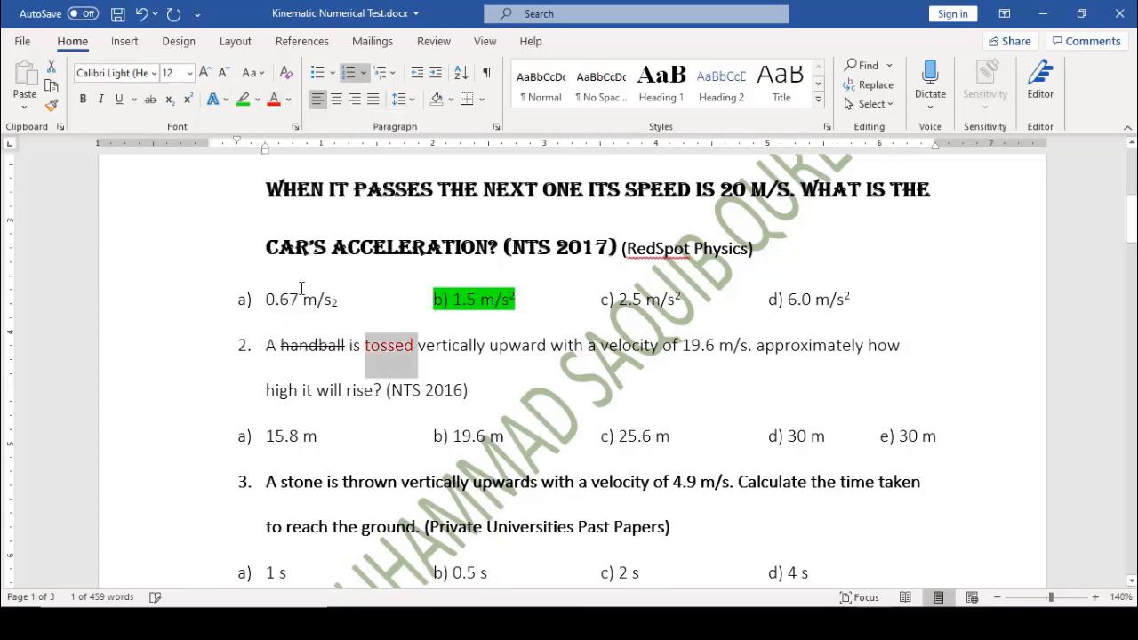
left_click(387, 362)
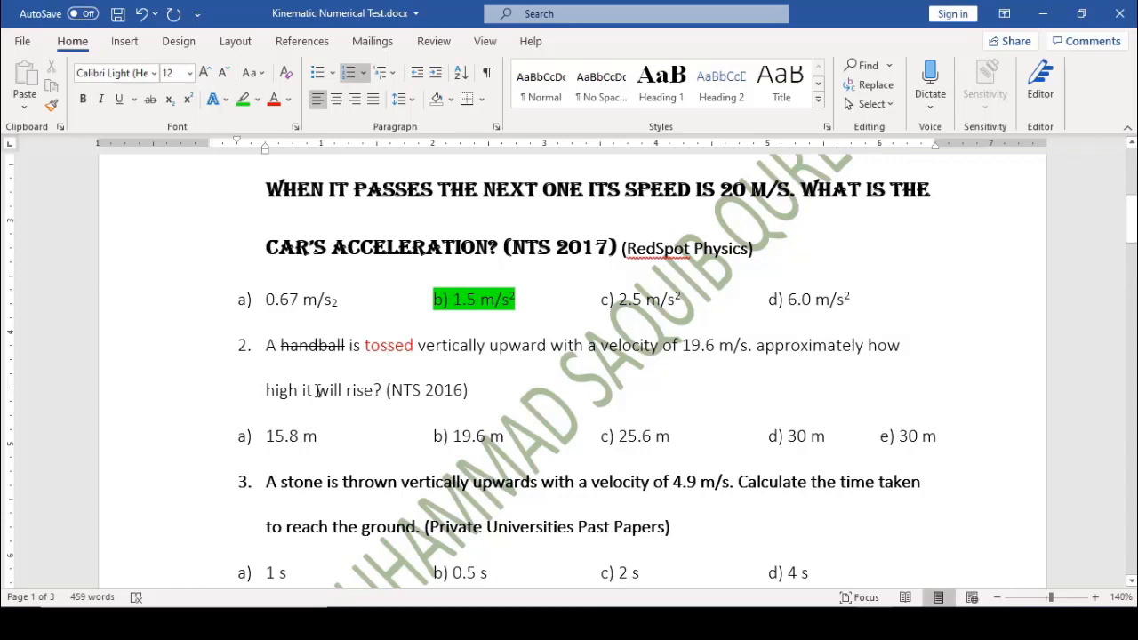
left_click_drag(317, 391, 346, 391)
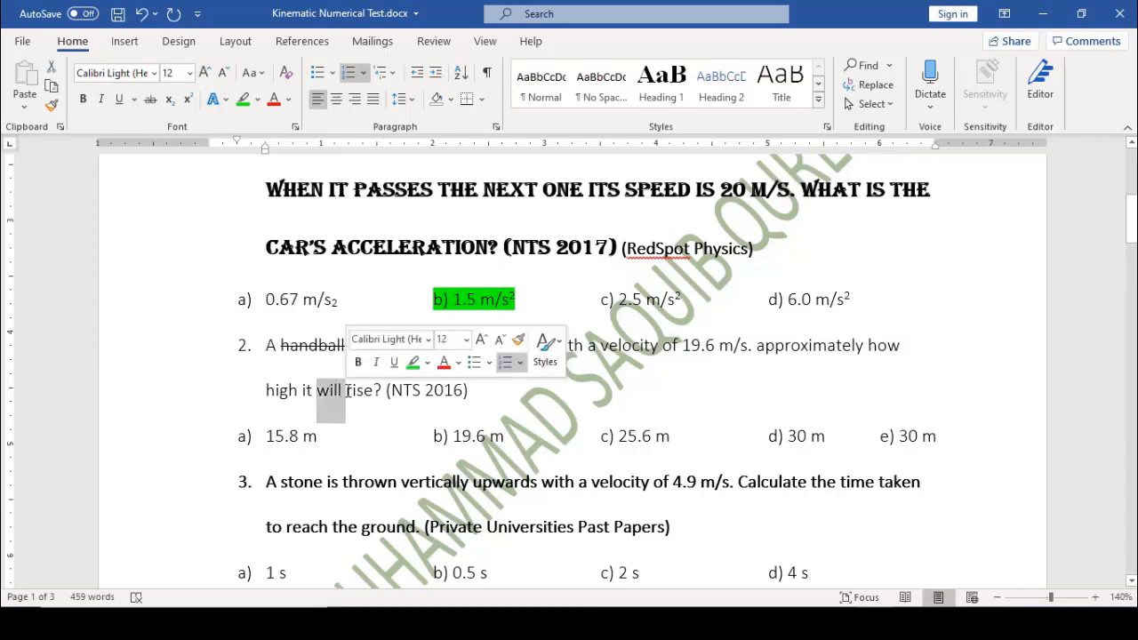
left_click(204, 73)
left_click(205, 73)
left_click(205, 72)
left_click(205, 73)
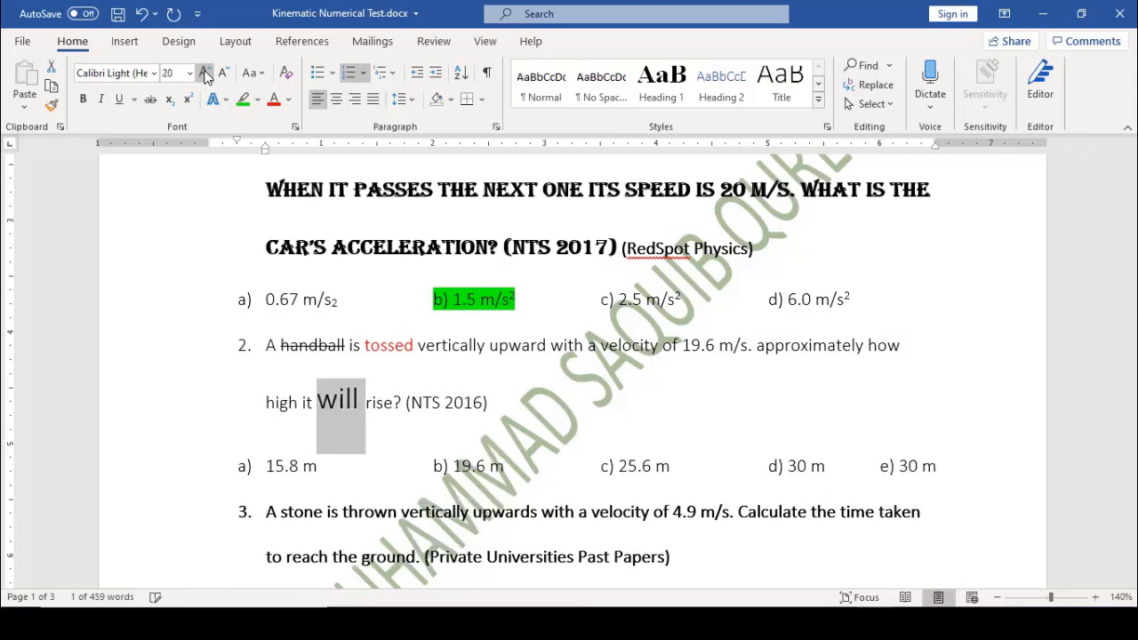
left_click(204, 73)
left_click(204, 73)
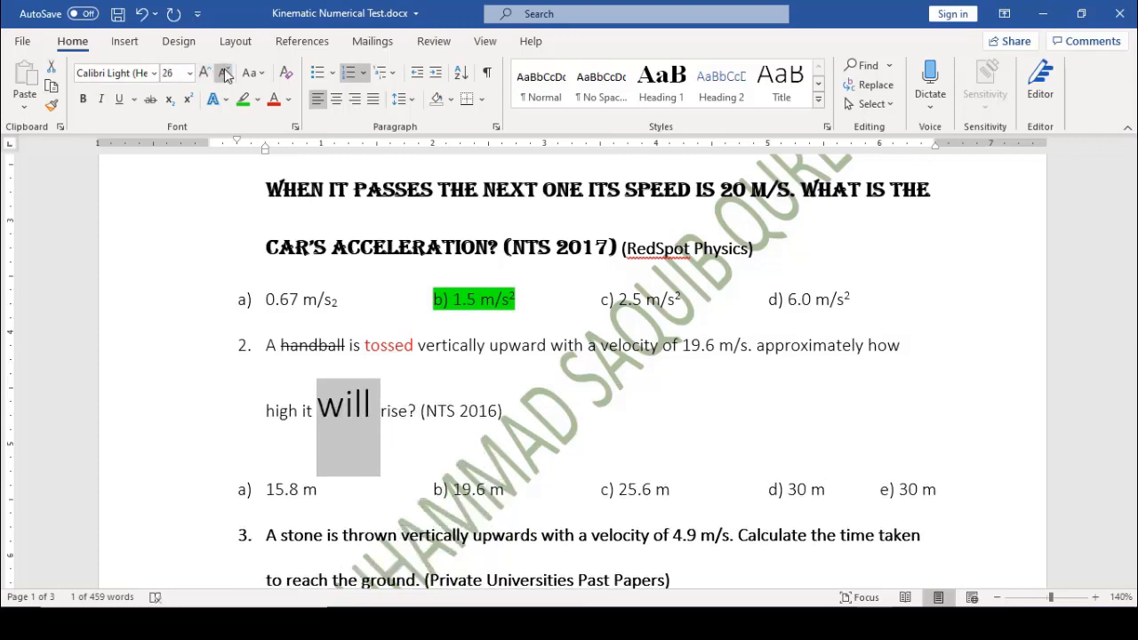
left_click(225, 73)
left_click(225, 73)
left_click(225, 73)
left_click(225, 73)
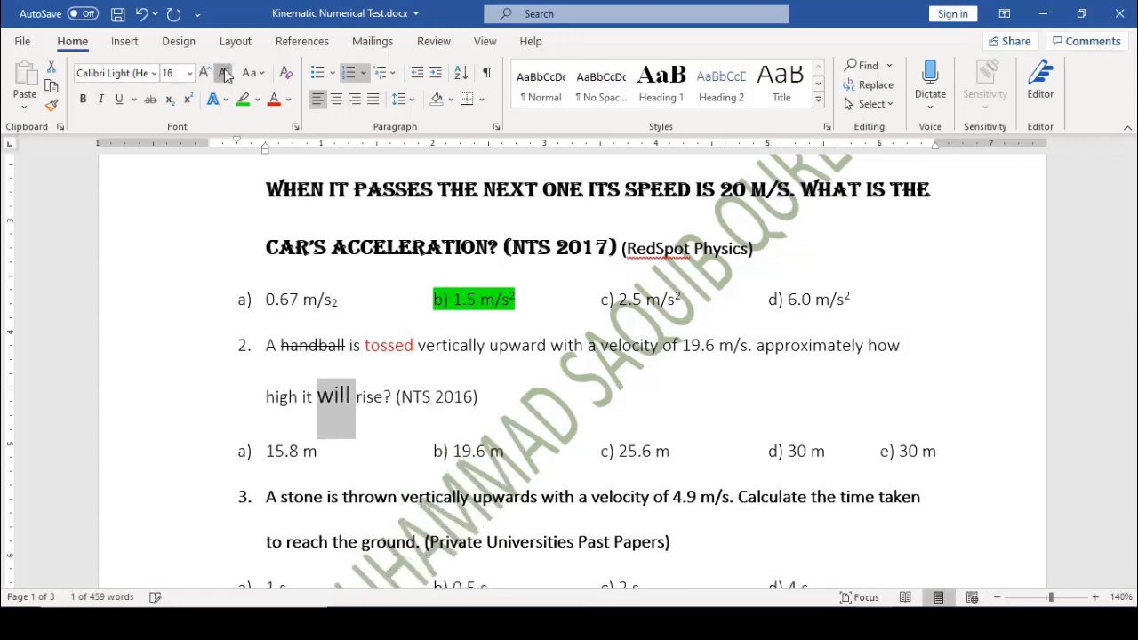
left_click(225, 73)
left_click(225, 73)
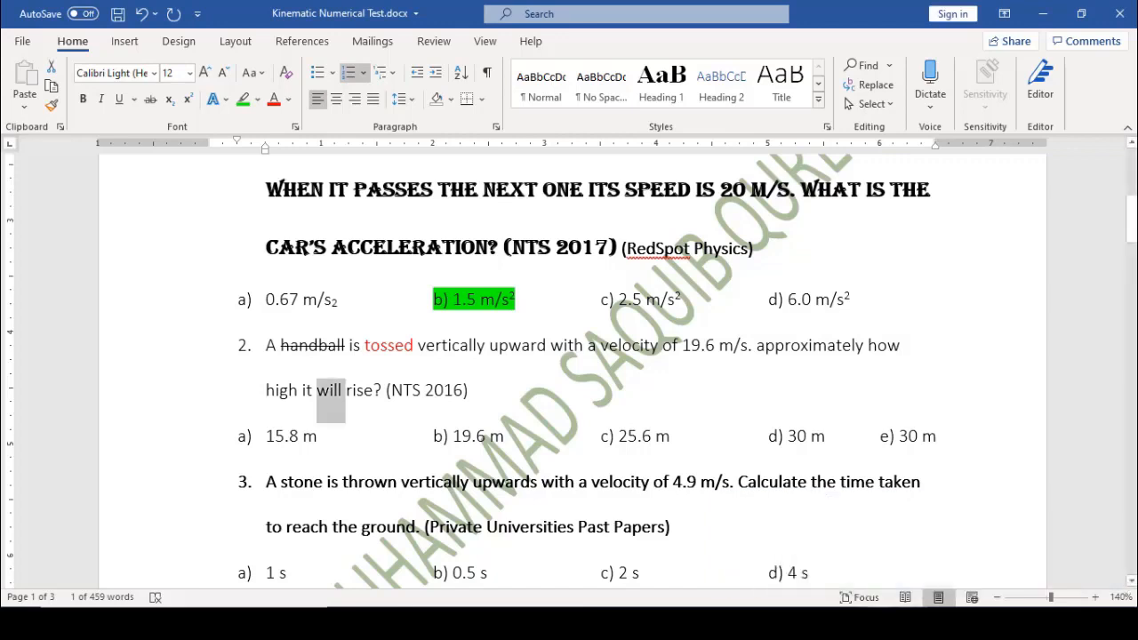
Type 'The following are the key points' below the table and start a coloured-bullet line
left_click(333, 80)
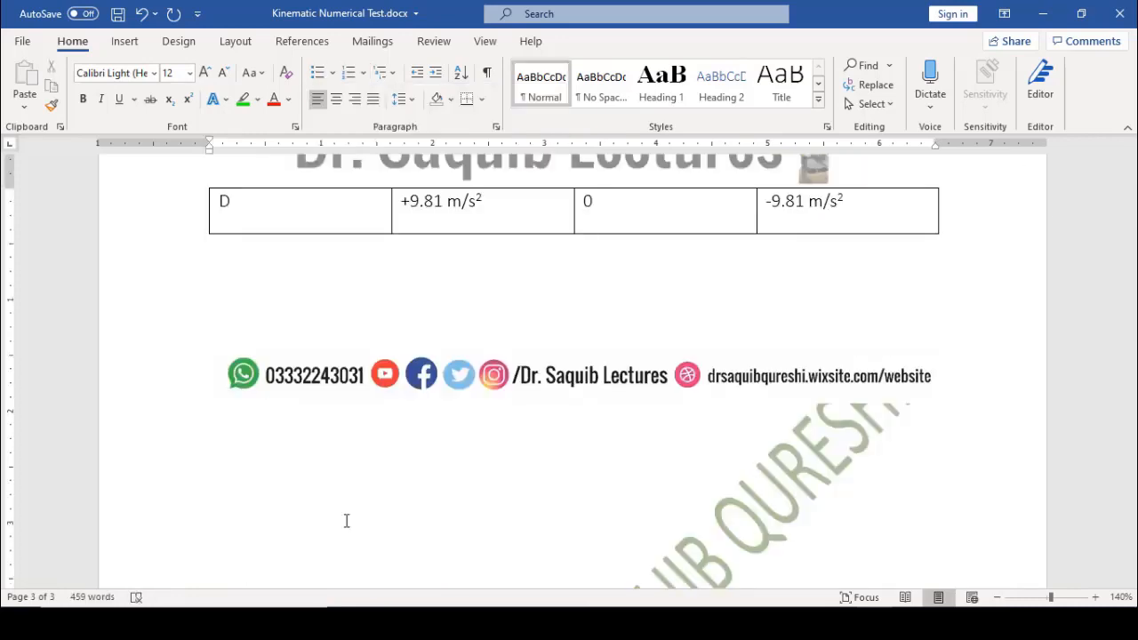
type("The following ")
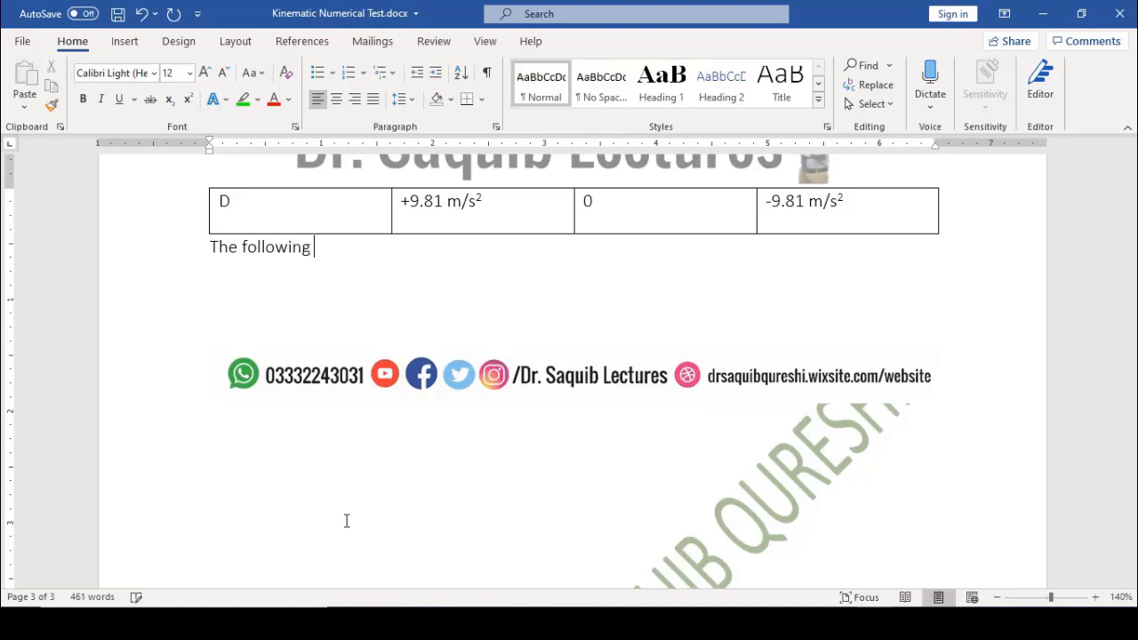
type("are the key points")
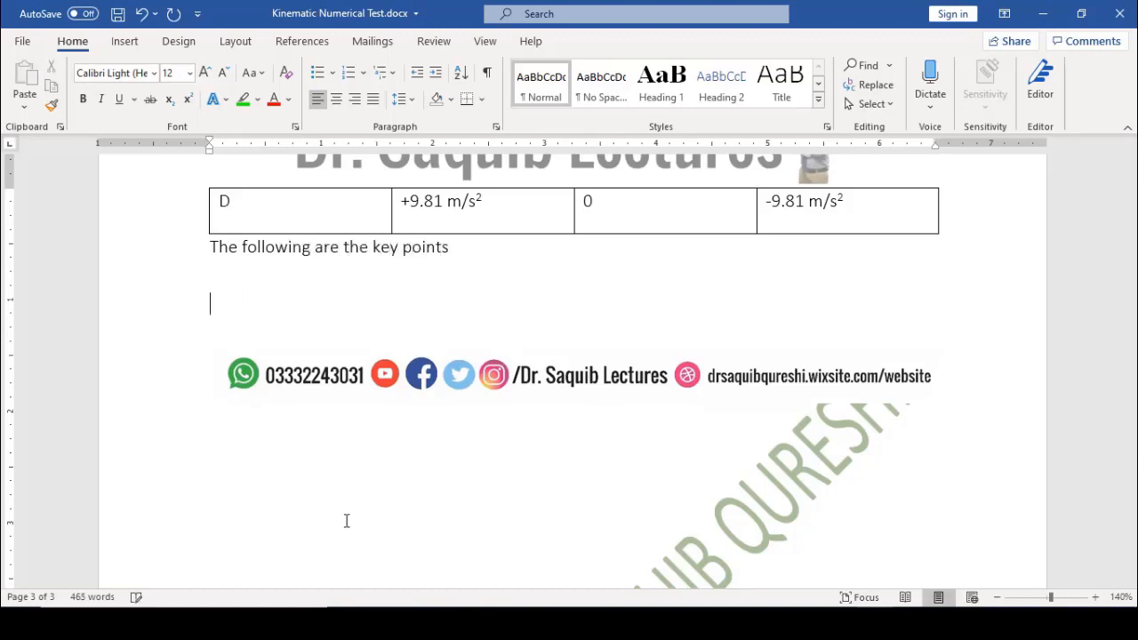
left_click(332, 73)
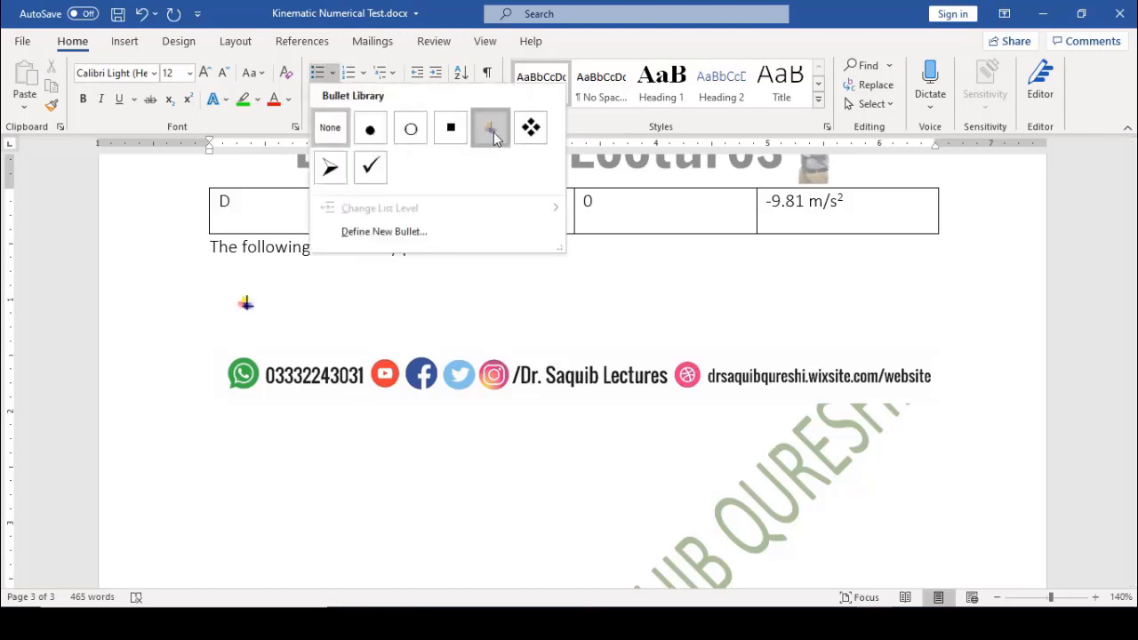
left_click(492, 129)
left_click(333, 73)
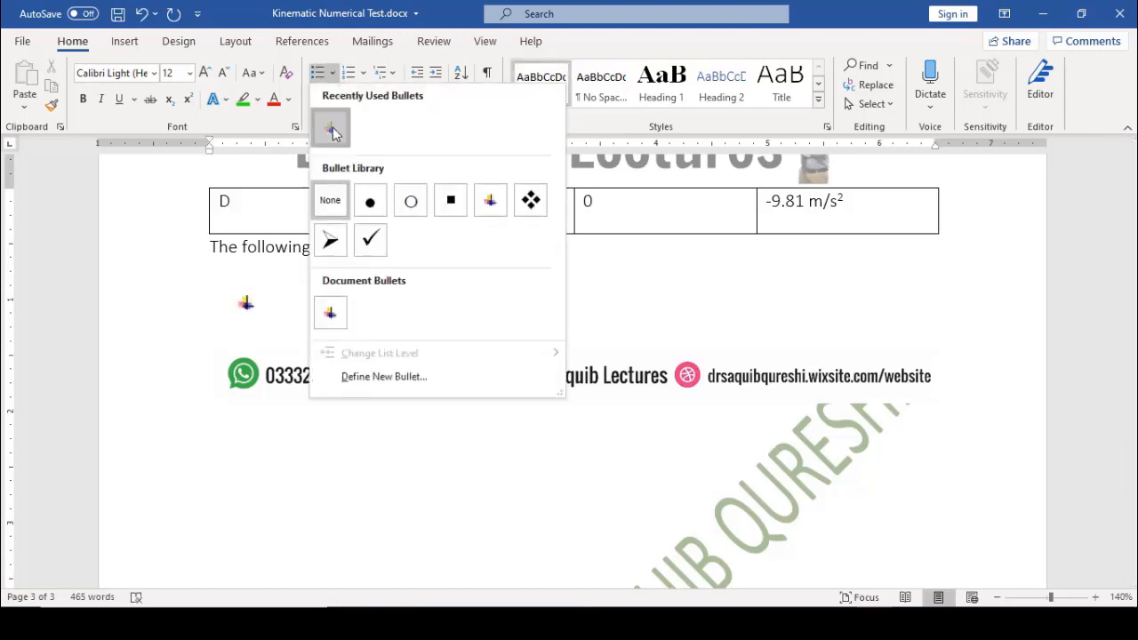
left_click(333, 130)
Add bullet items Velocity, Speed and Distance, moving the social-media footer image further down
type("Velocit")
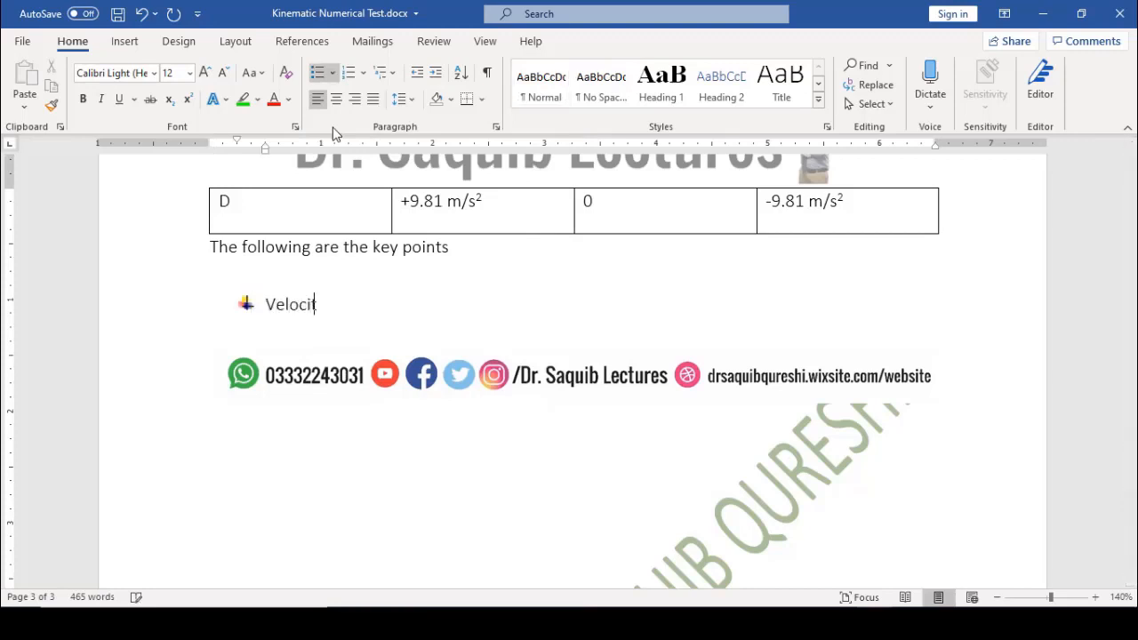
type("y")
key("Return")
type("Speed")
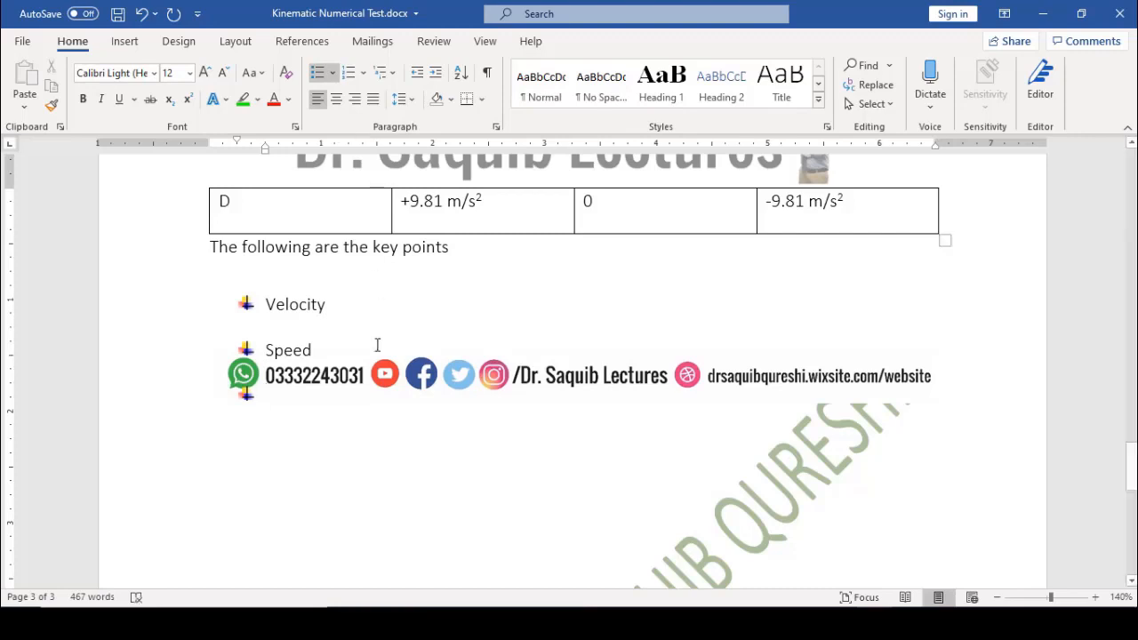
left_click_drag(402, 378, 389, 533)
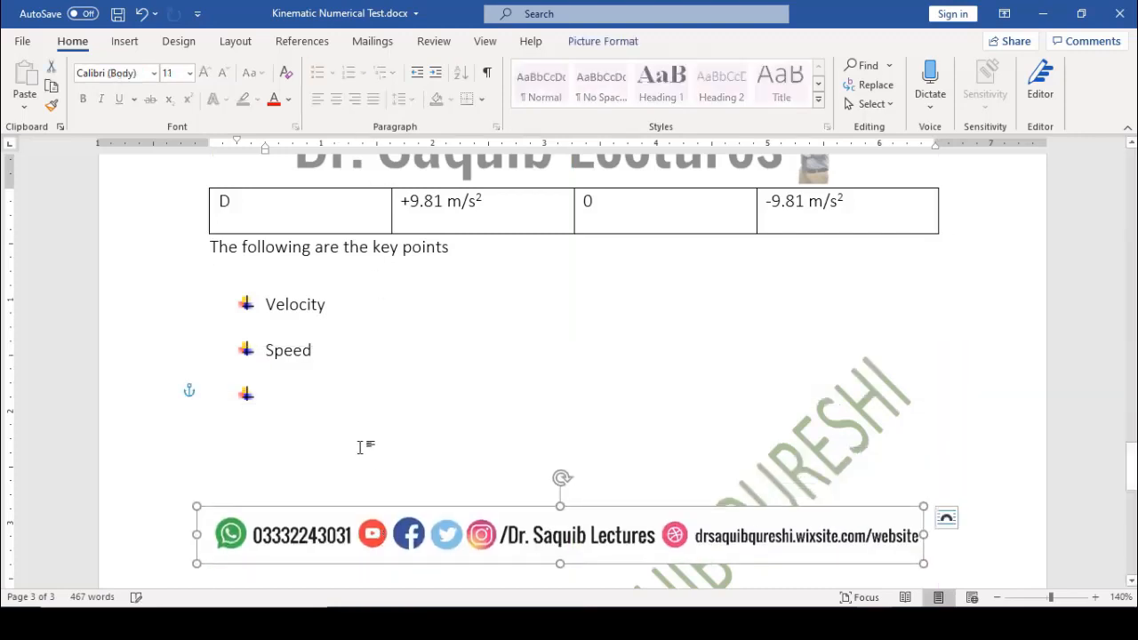
left_click(298, 396)
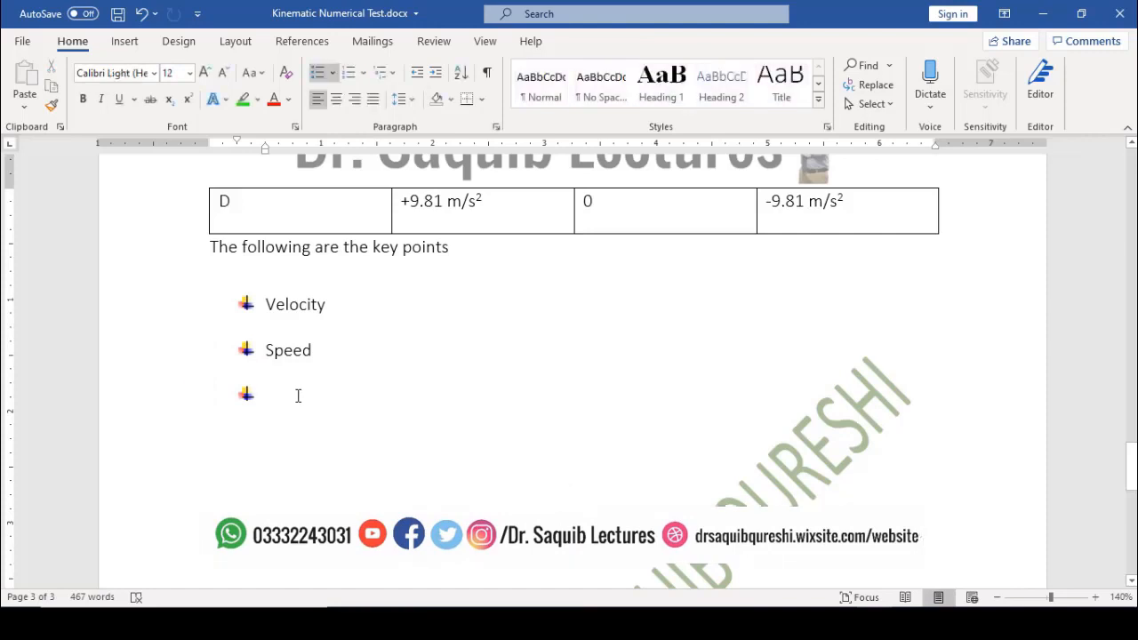
type("Distance")
Reletter Velocity, Speed, Distance as a), b), c), add an empty d) item, then scroll to page 1
left_click_drag(347, 408, 275, 316)
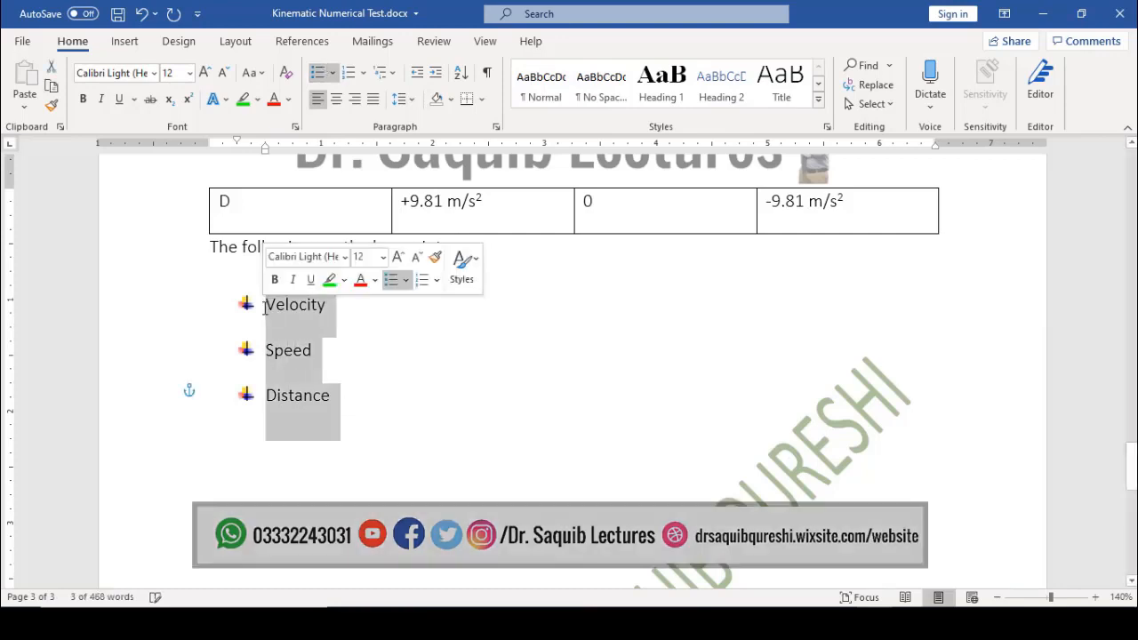
left_click(363, 74)
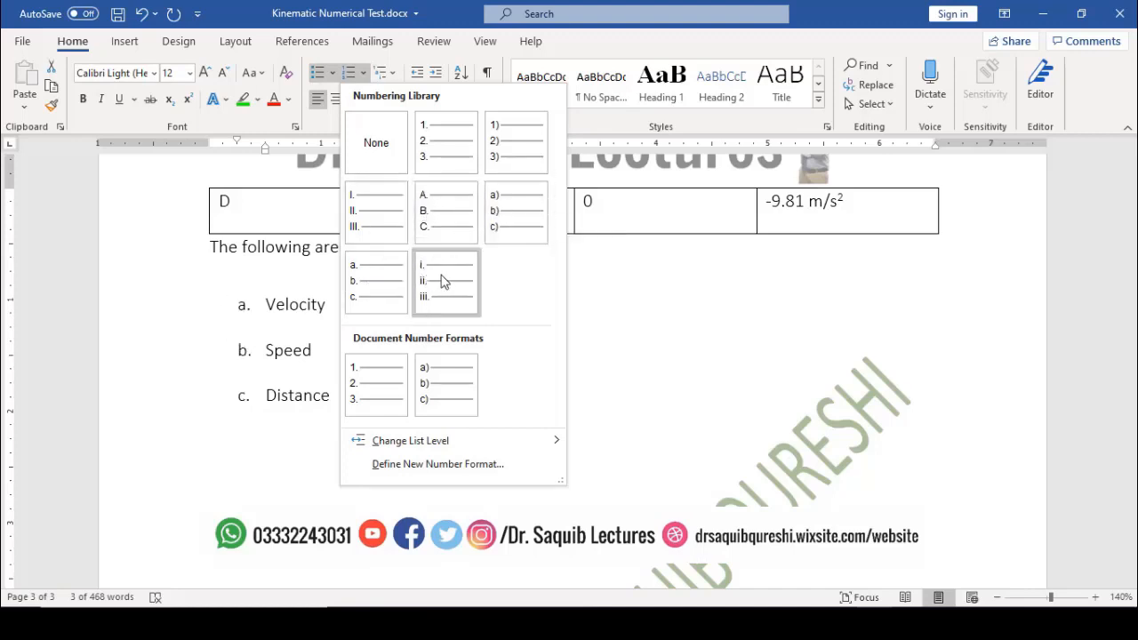
left_click(500, 216)
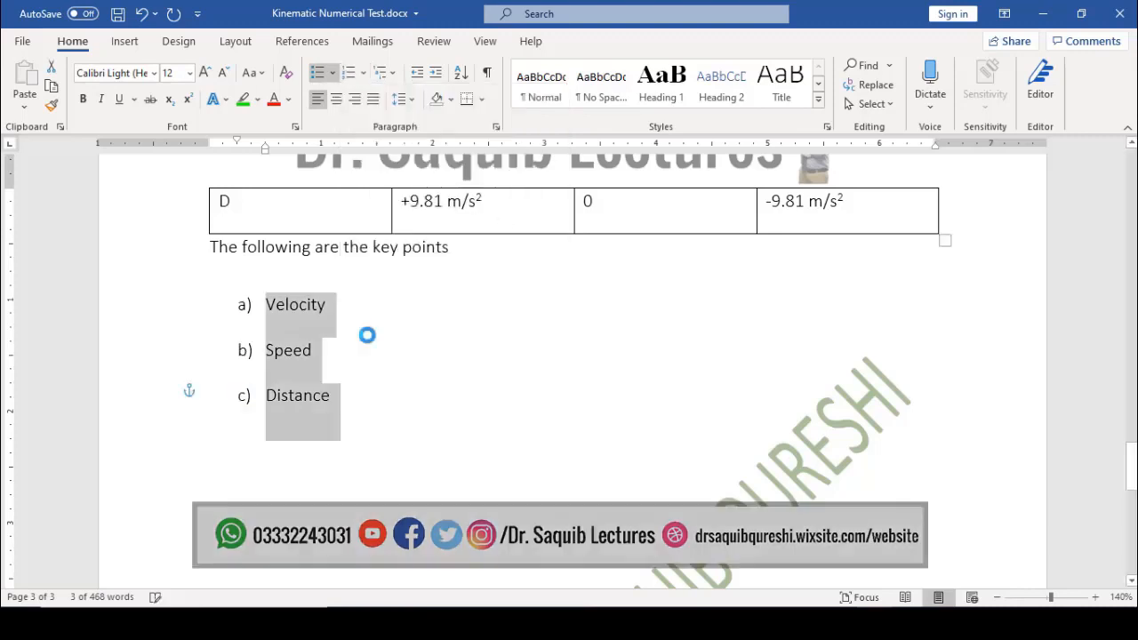
left_click(347, 406)
key("Return")
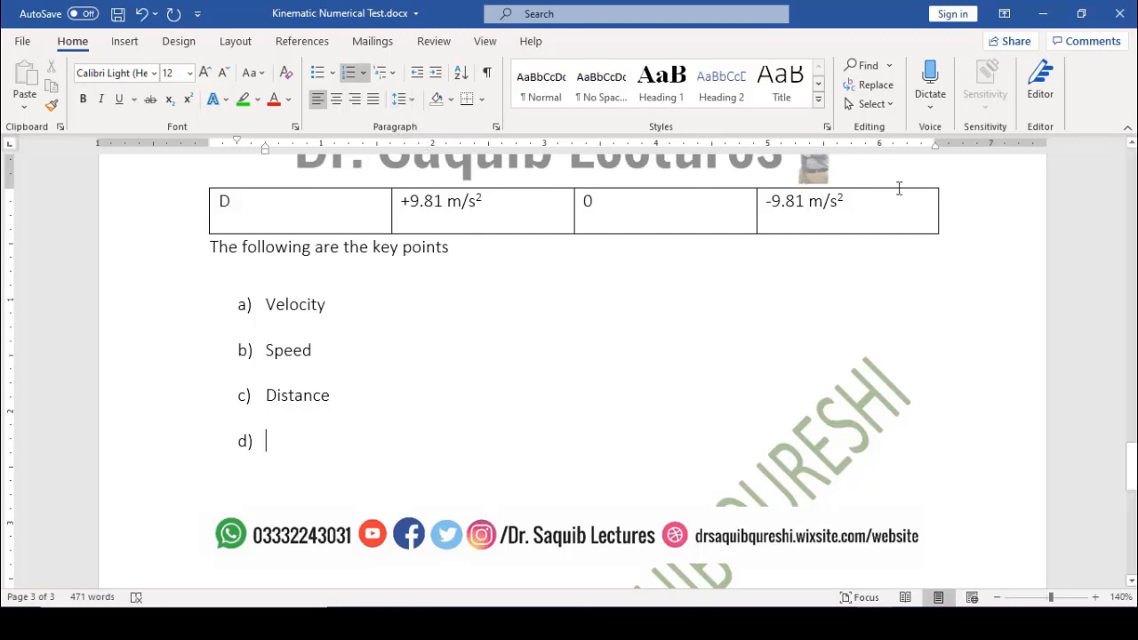
left_click_drag(1131, 467, 1109, 197)
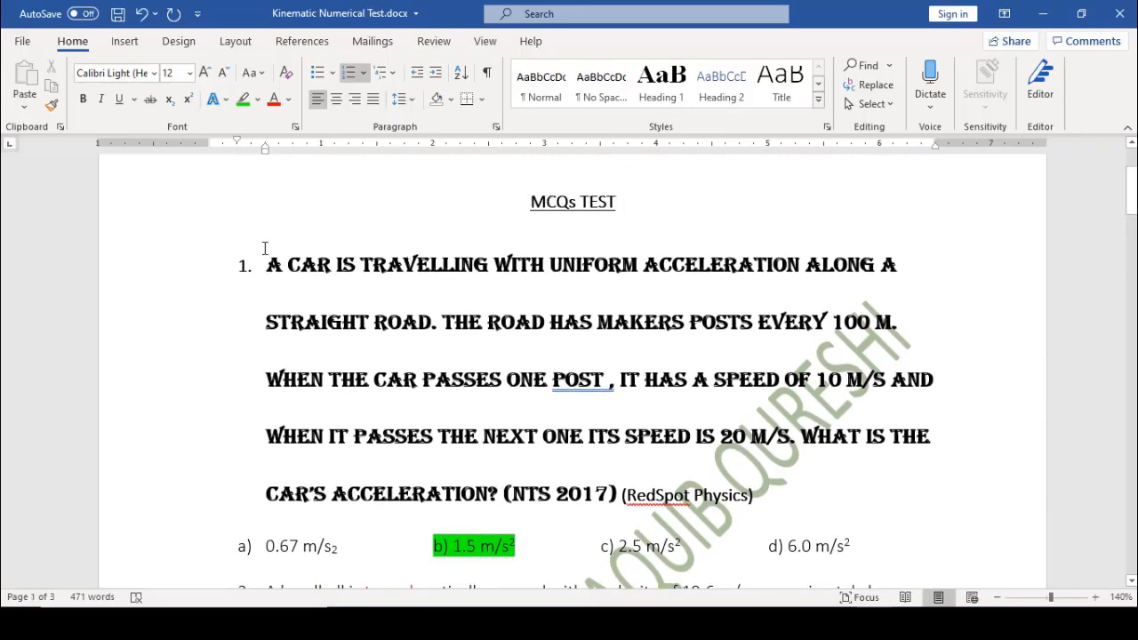
Use Format Painter to copy the formatting of '.67' in option a) onto question 1's text
left_click_drag(276, 551, 302, 553)
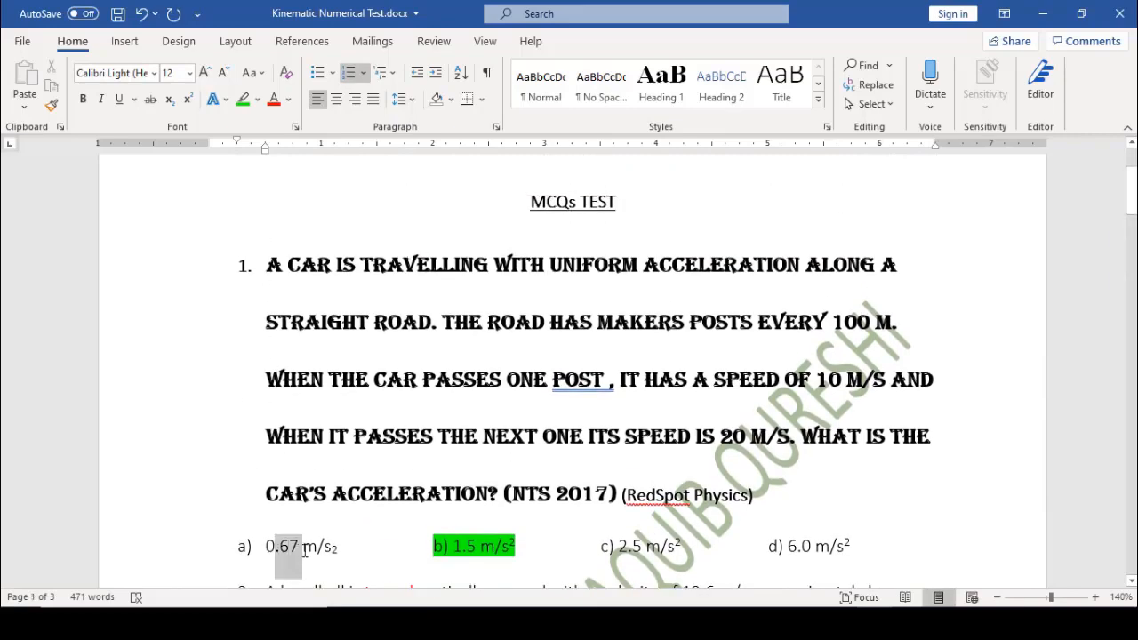
left_click(52, 105)
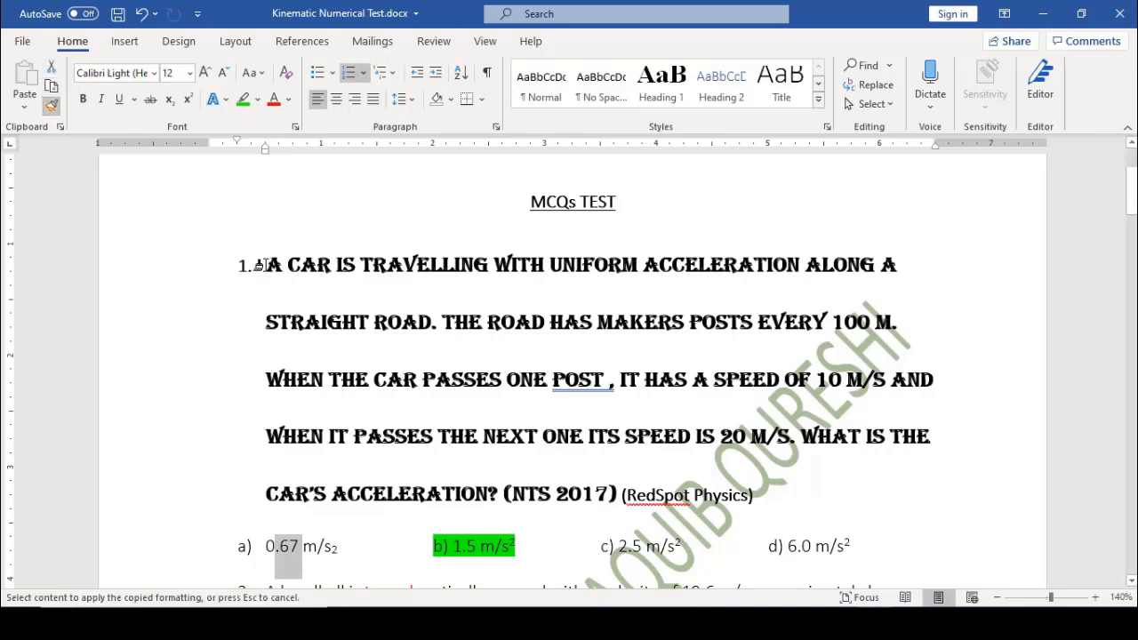
mouse_move(258, 265)
left_mouse_down()
mouse_move(384, 283)
mouse_move(756, 494)
left_mouse_up()
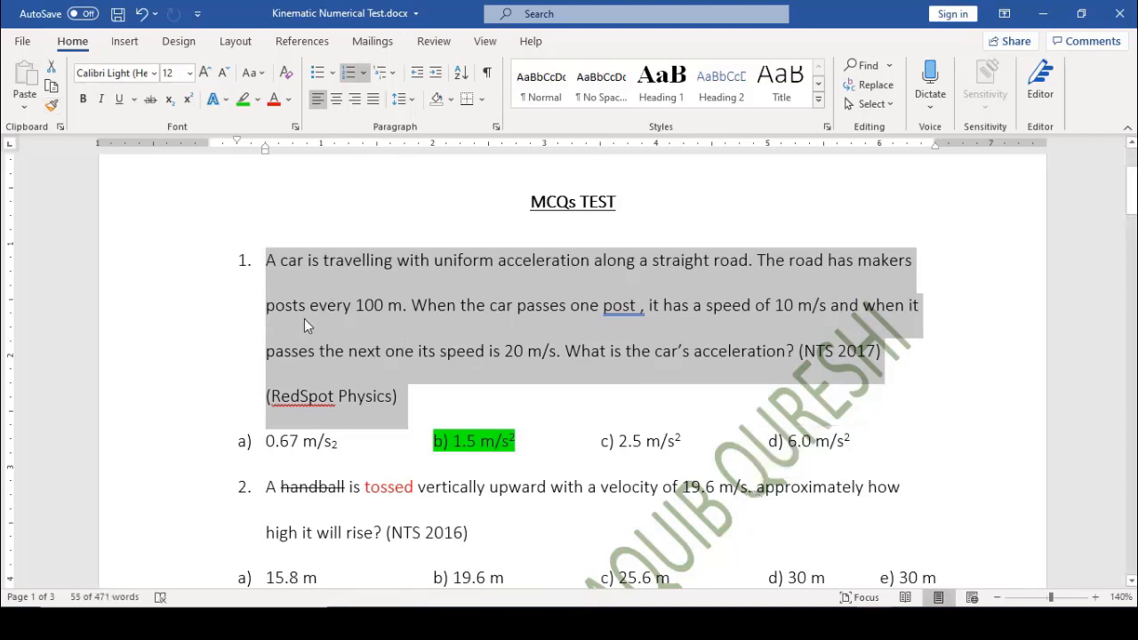
Set question 1's line spacing to 1.15 after trying single and triple spacing
left_click(412, 100)
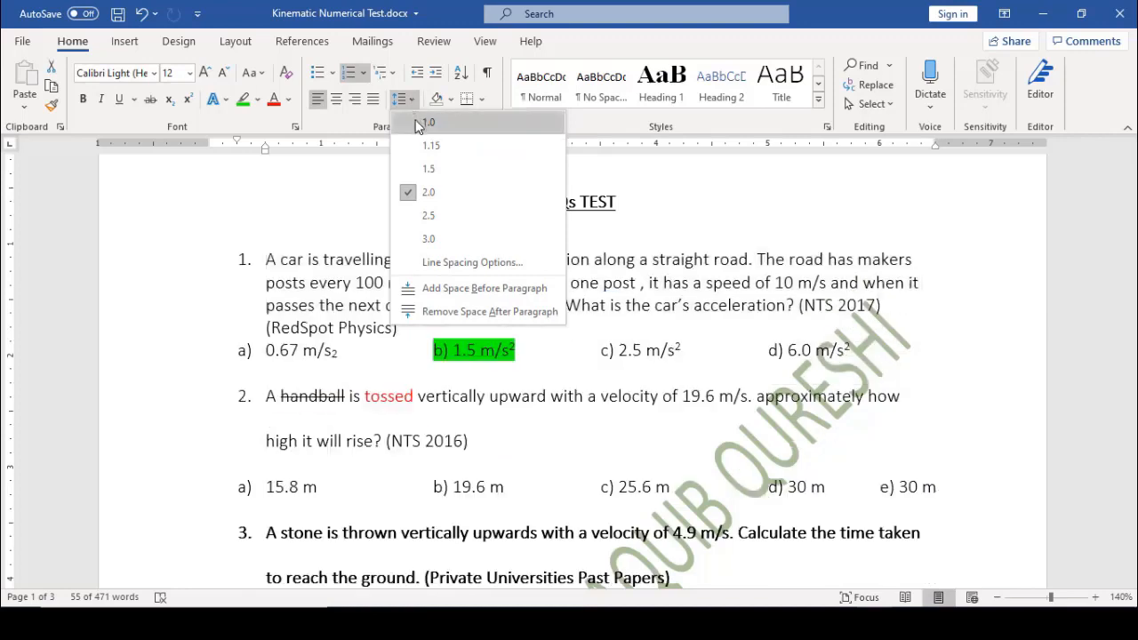
left_click(423, 122)
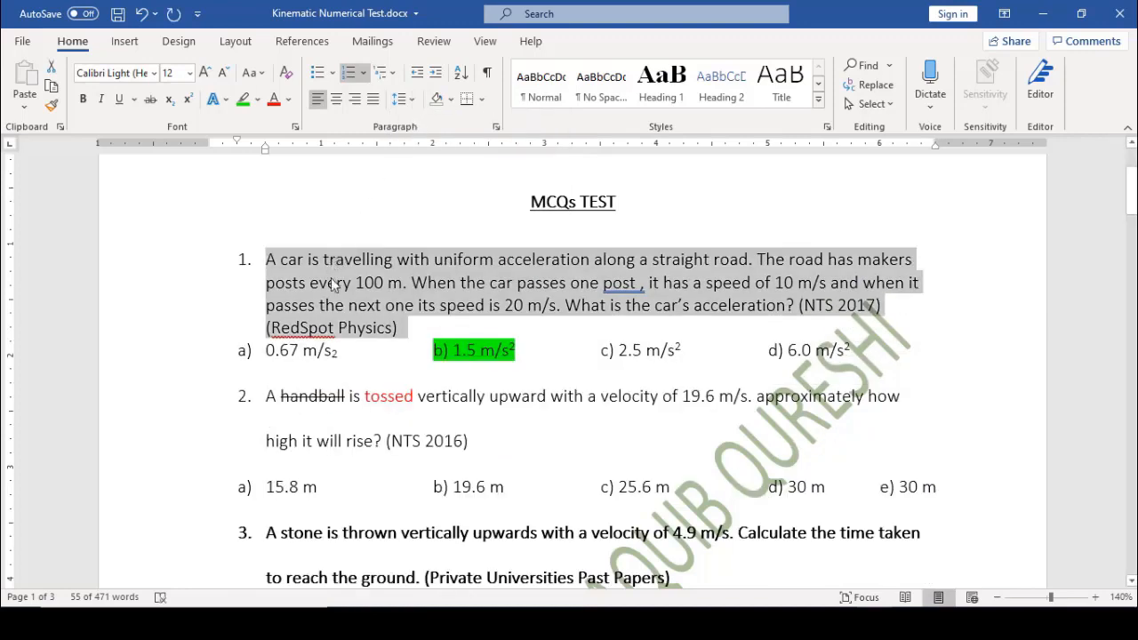
left_click(365, 73)
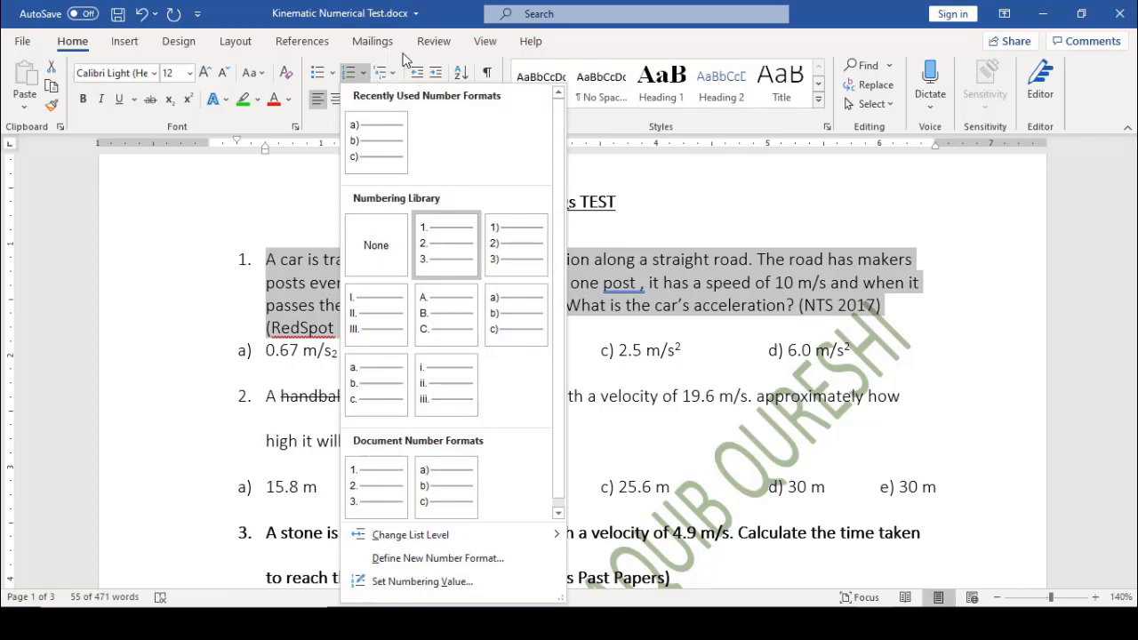
left_click(406, 57)
left_click(414, 100)
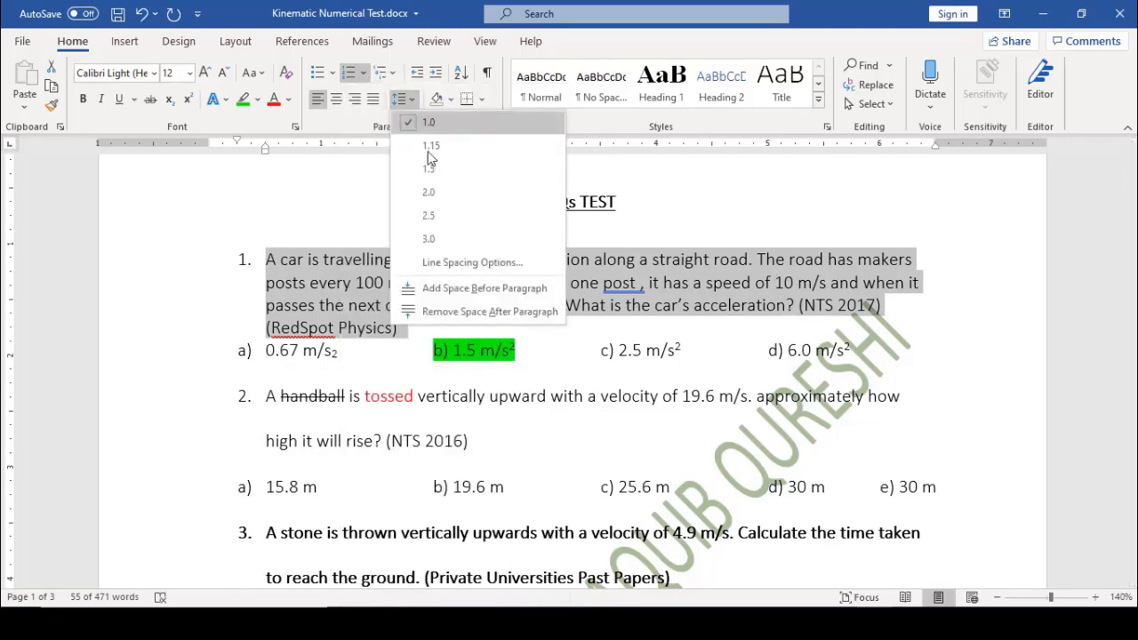
left_click(445, 242)
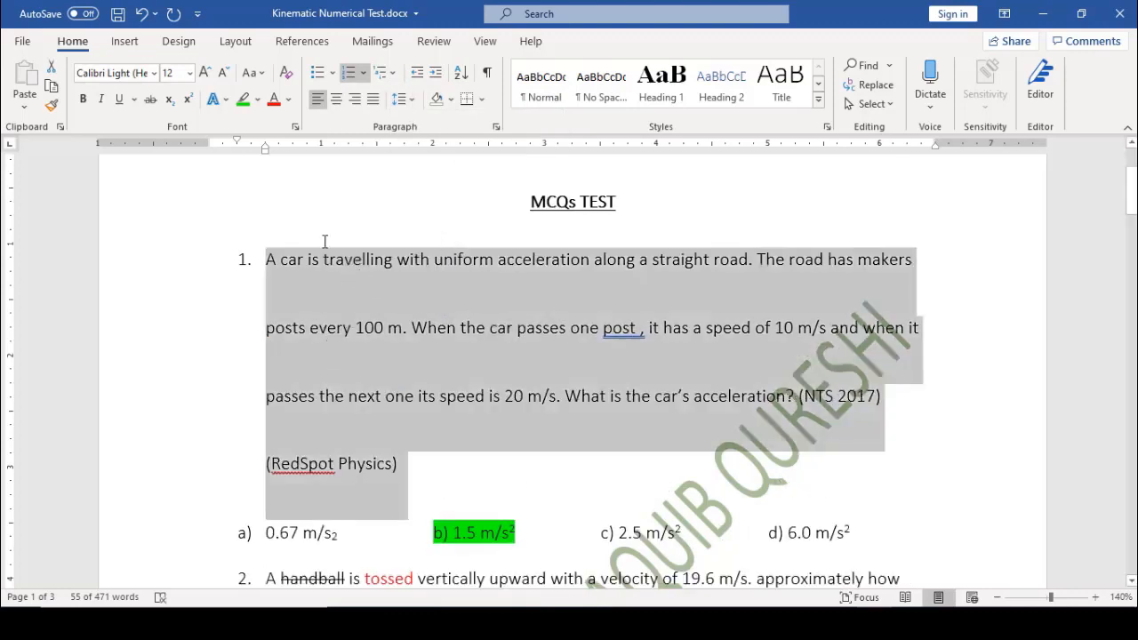
left_click(400, 99)
left_click(427, 145)
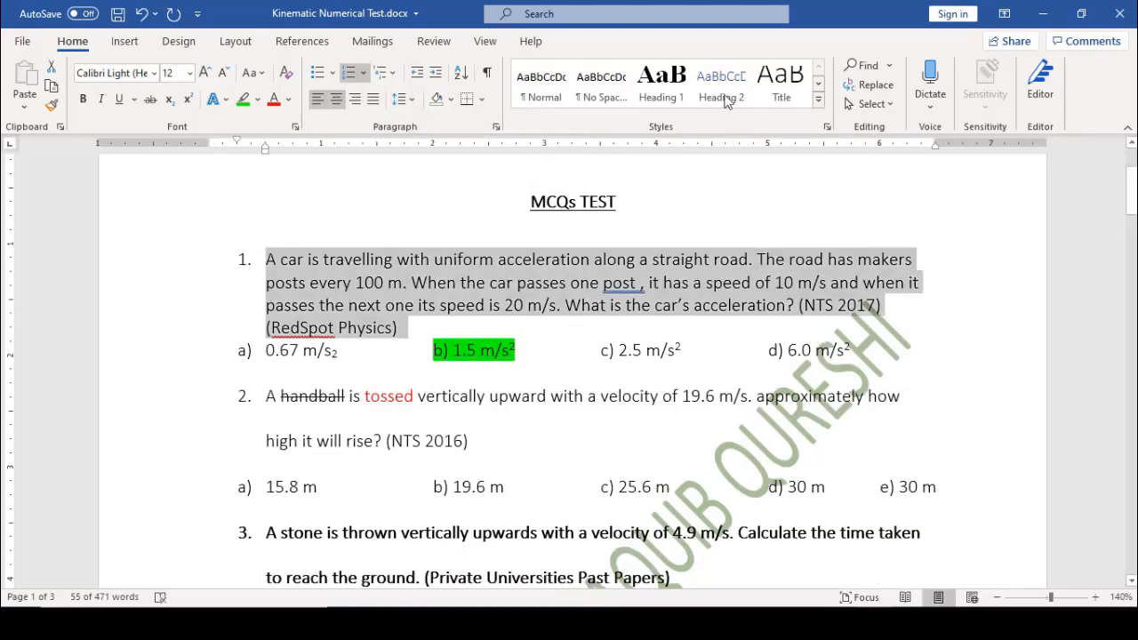
Nudge the numbered list's indent left and back, then scroll to the acceleration options table on page 2
left_click(421, 75)
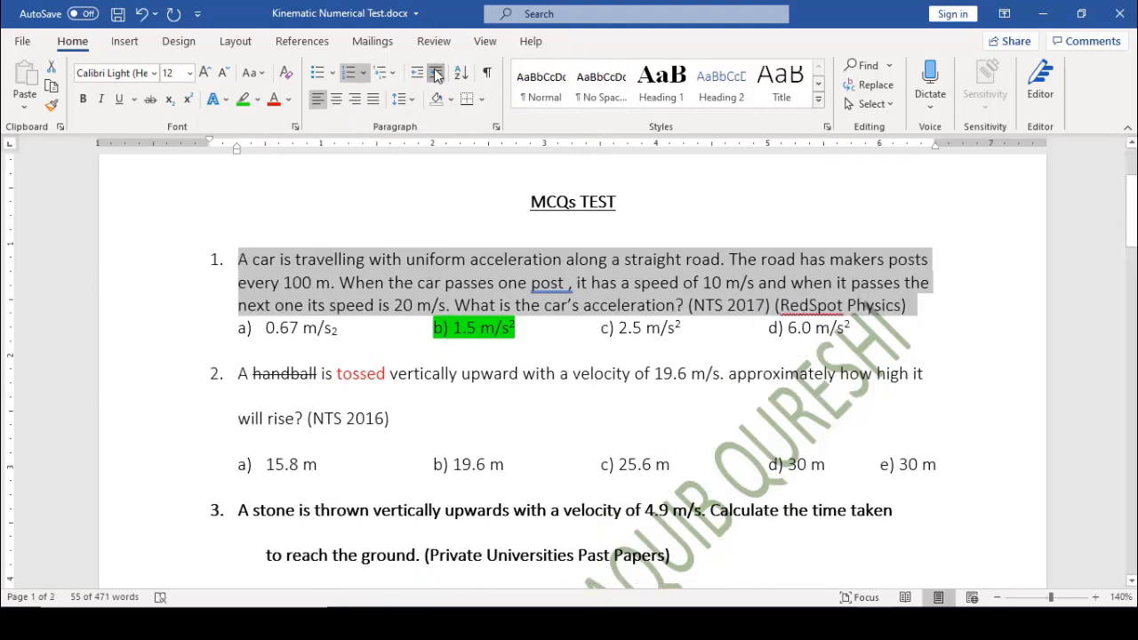
left_click(436, 73)
left_click(418, 76)
left_click(436, 75)
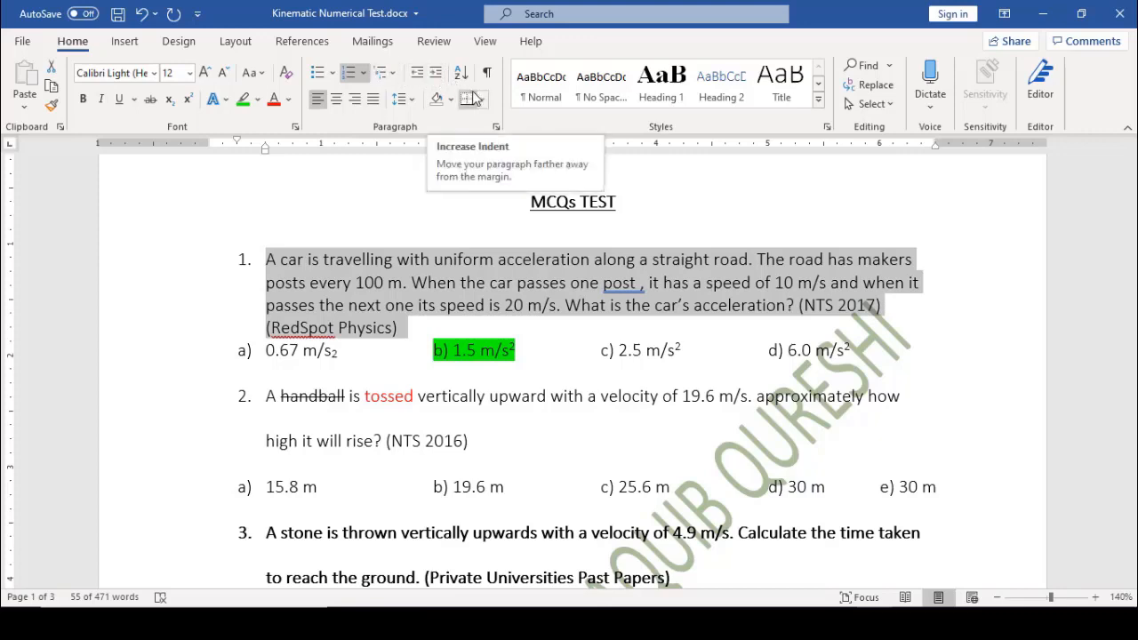
left_click(755, 281)
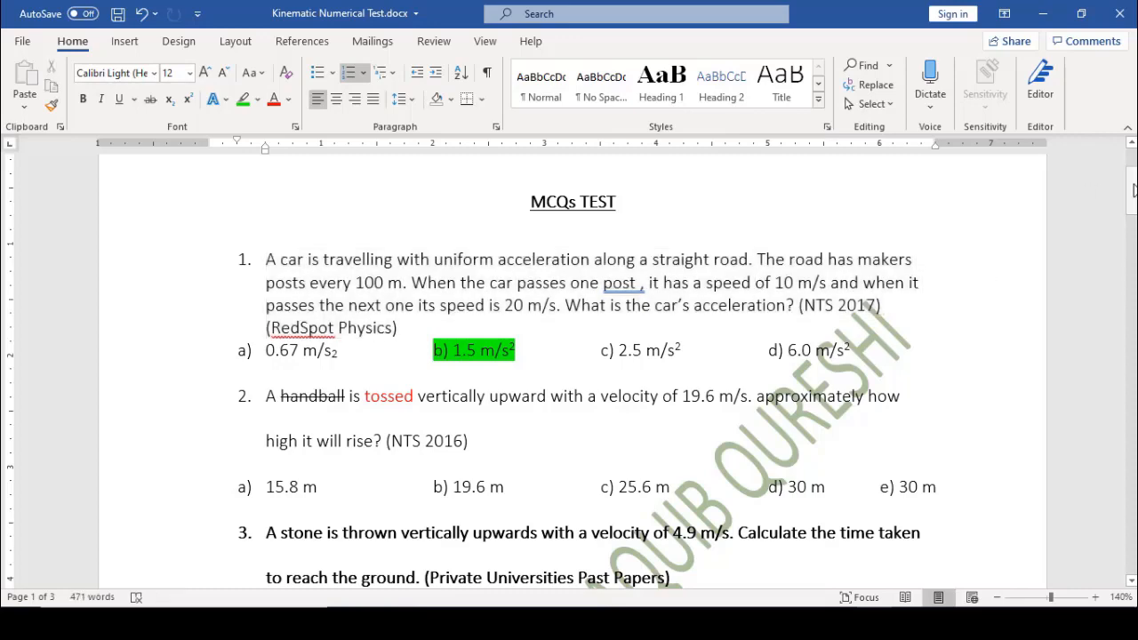
left_click_drag(1131, 192, 1131, 400)
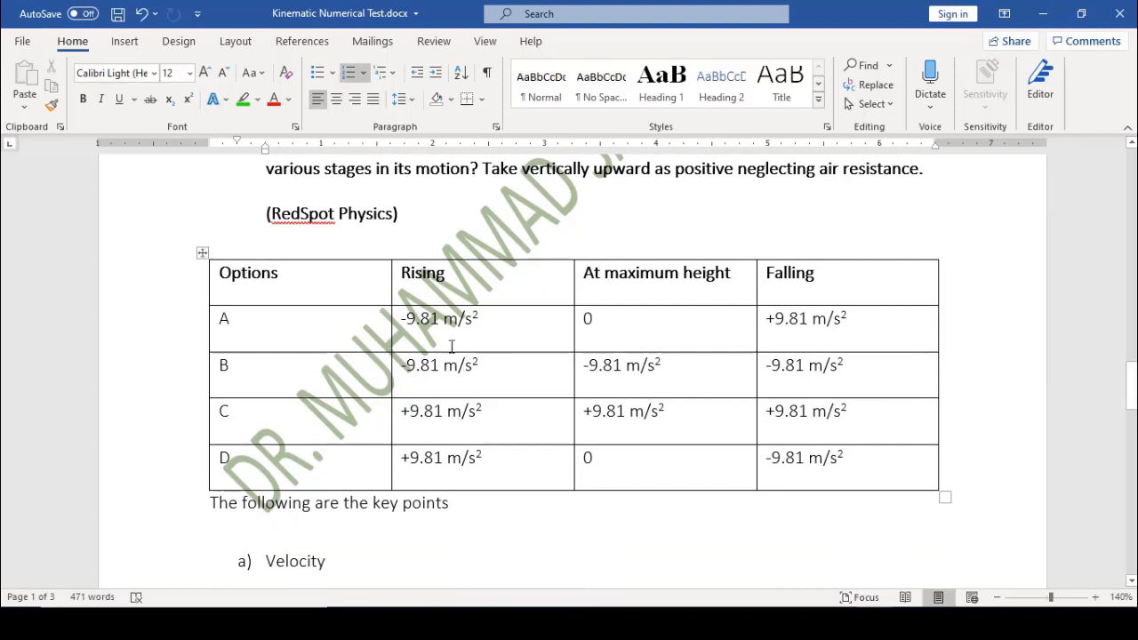
left_click(222, 273)
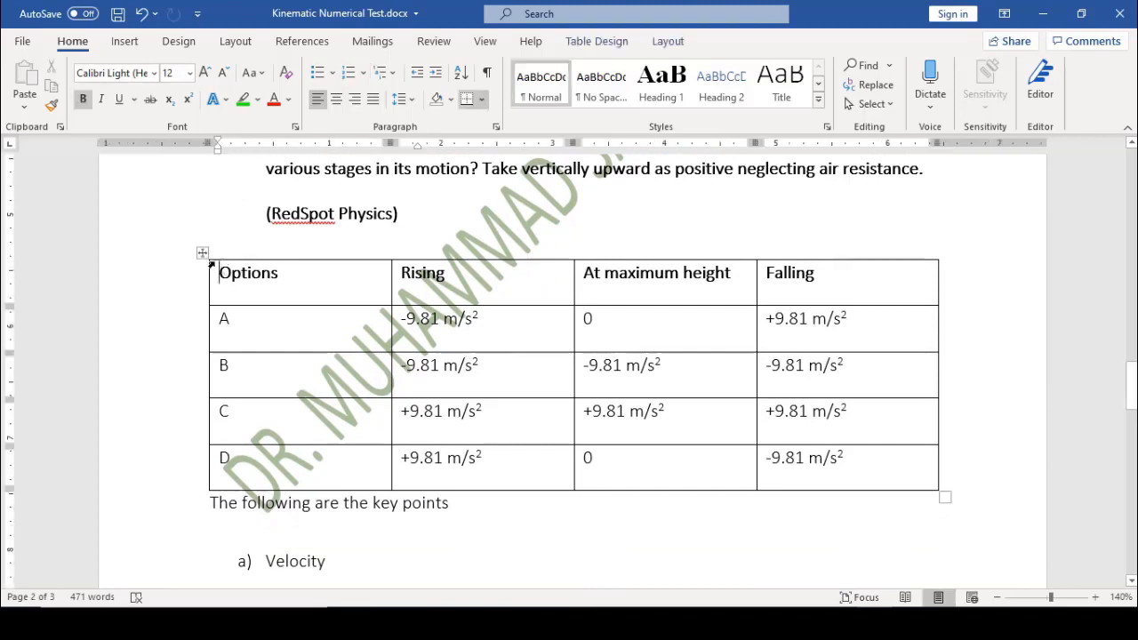
left_click(202, 253)
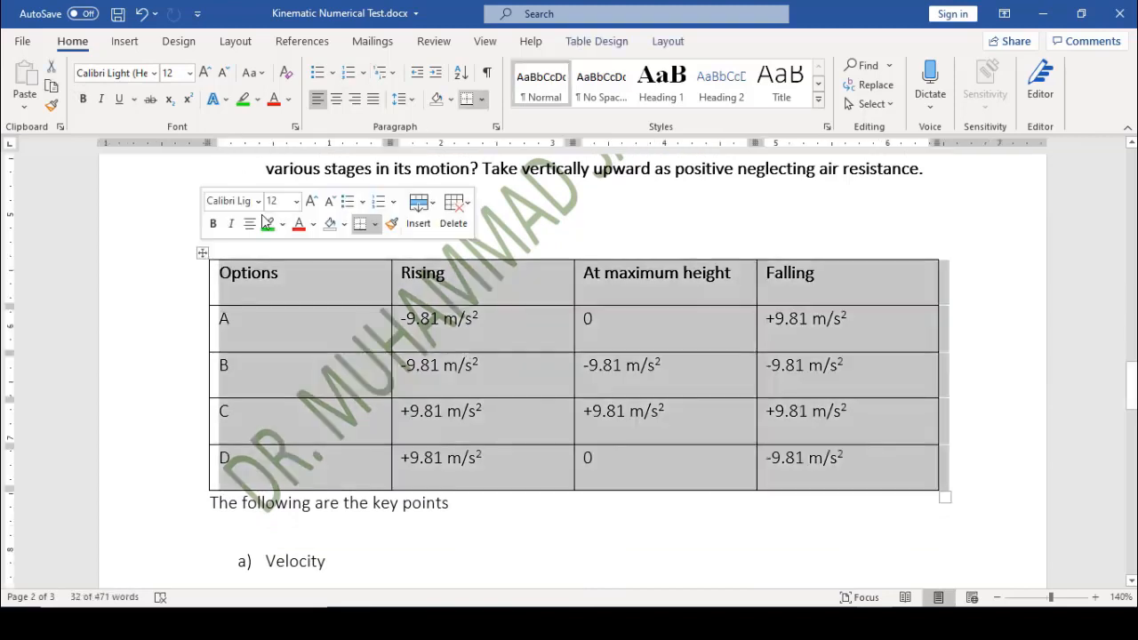
left_click(484, 101)
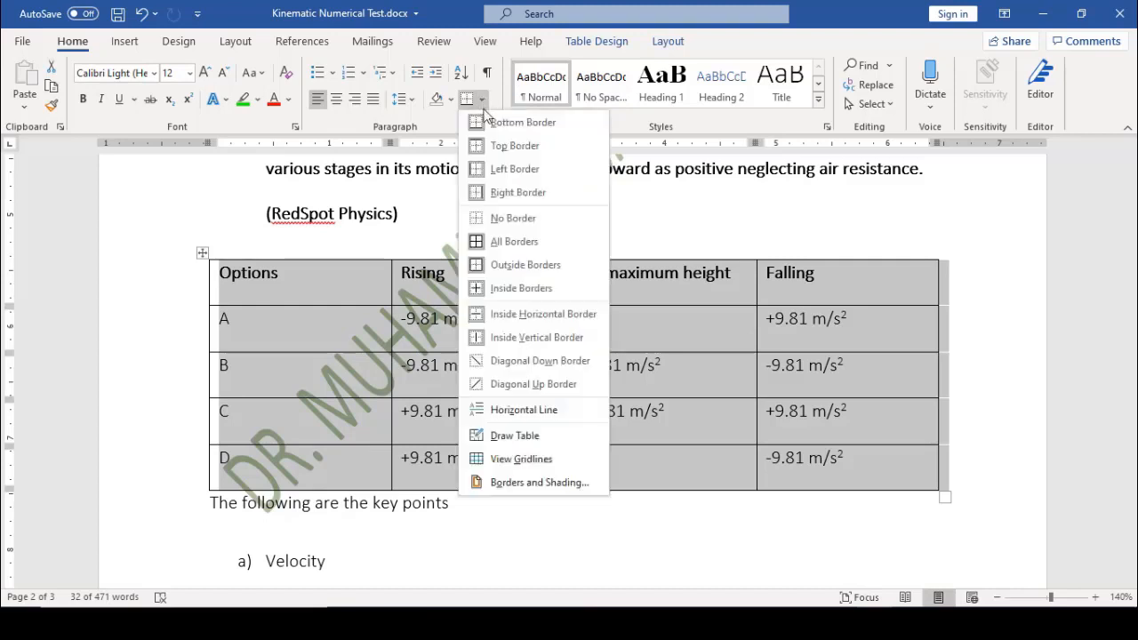
left_click(501, 218)
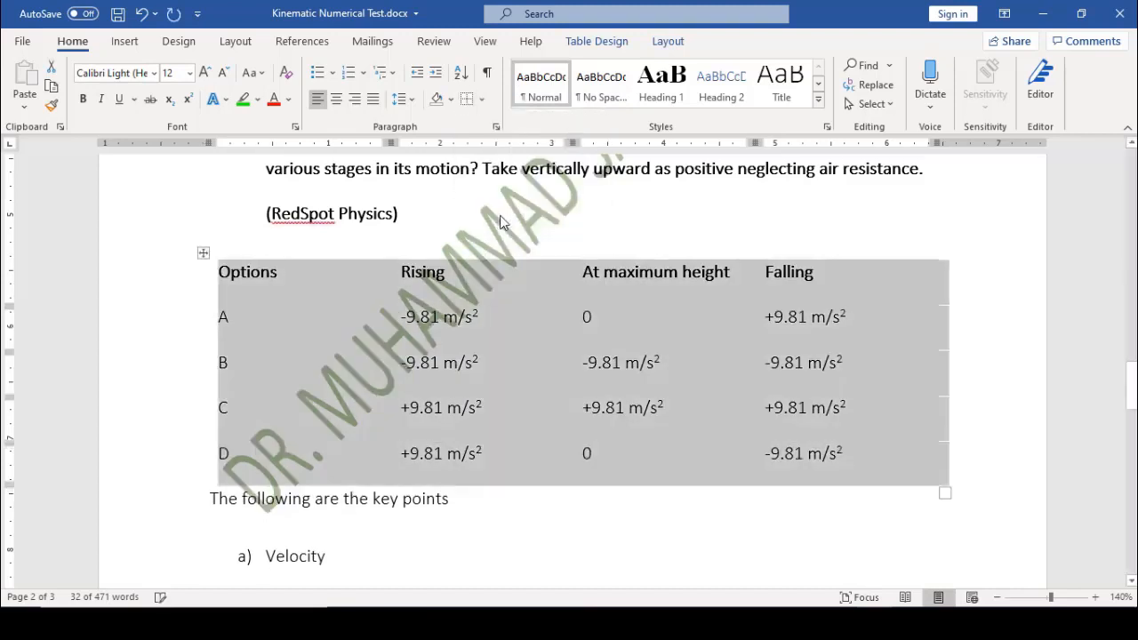
left_click(977, 251)
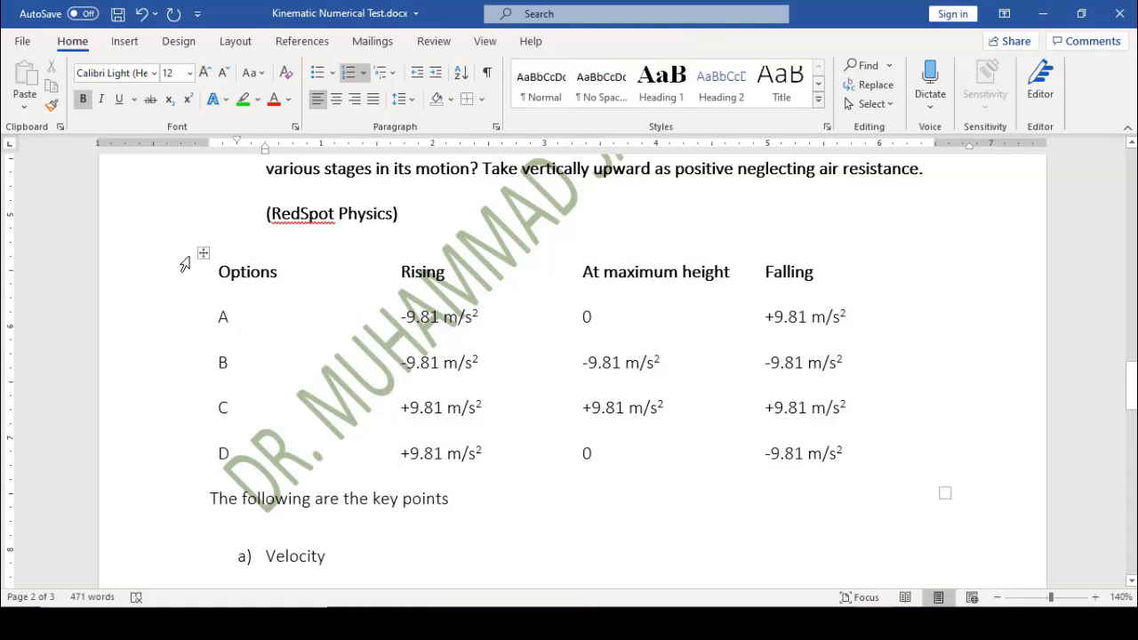
left_click(201, 254)
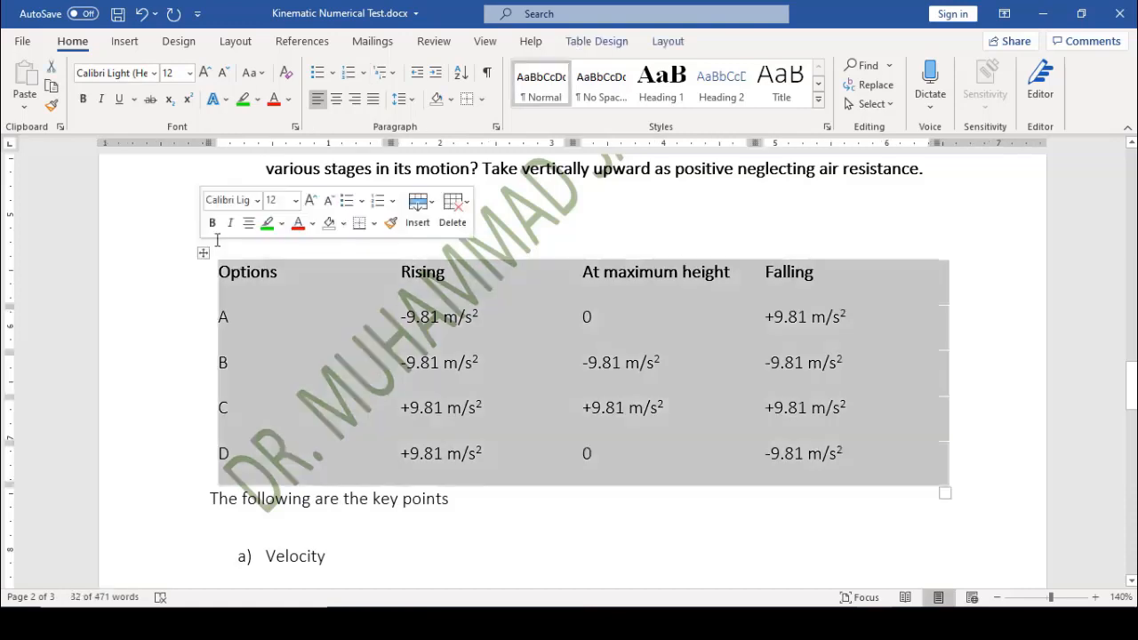
left_click(484, 99)
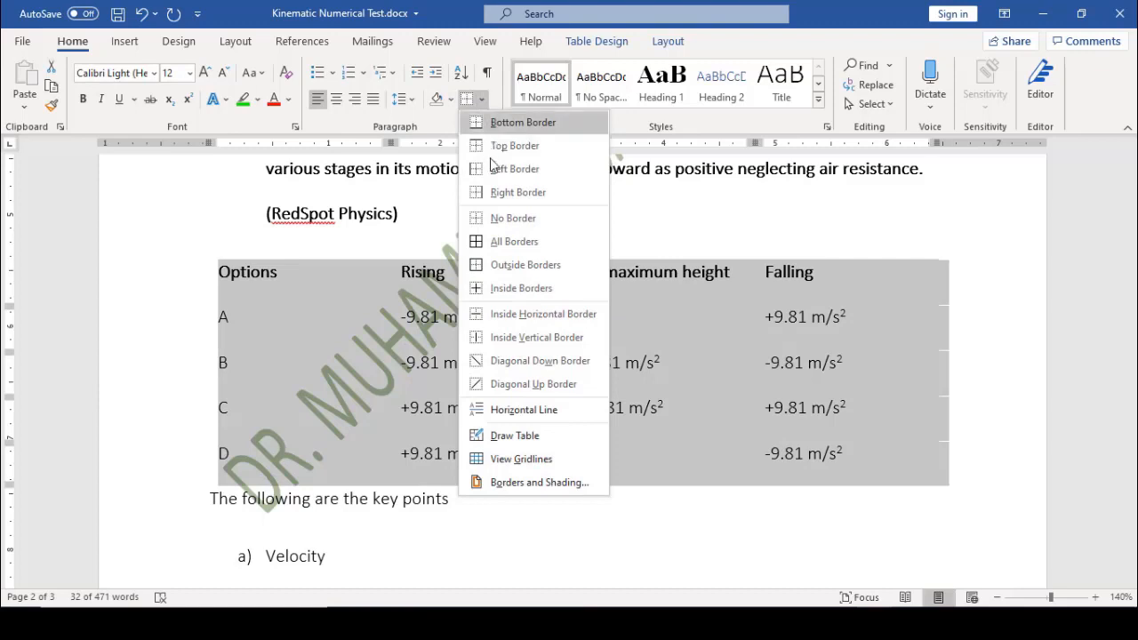
left_click(499, 266)
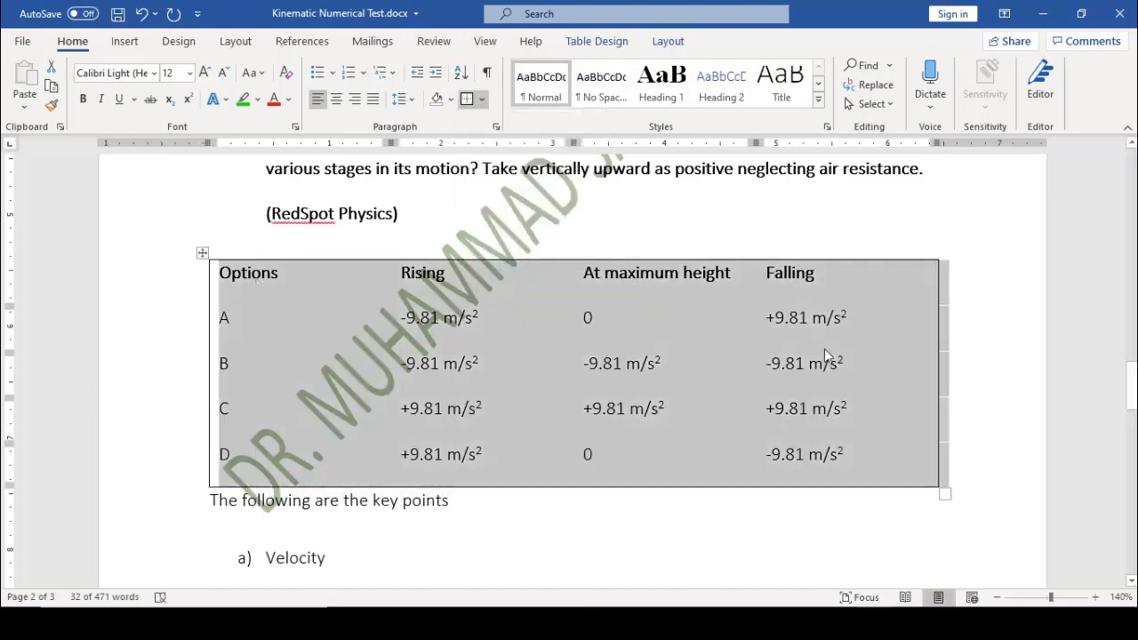
left_click(481, 104)
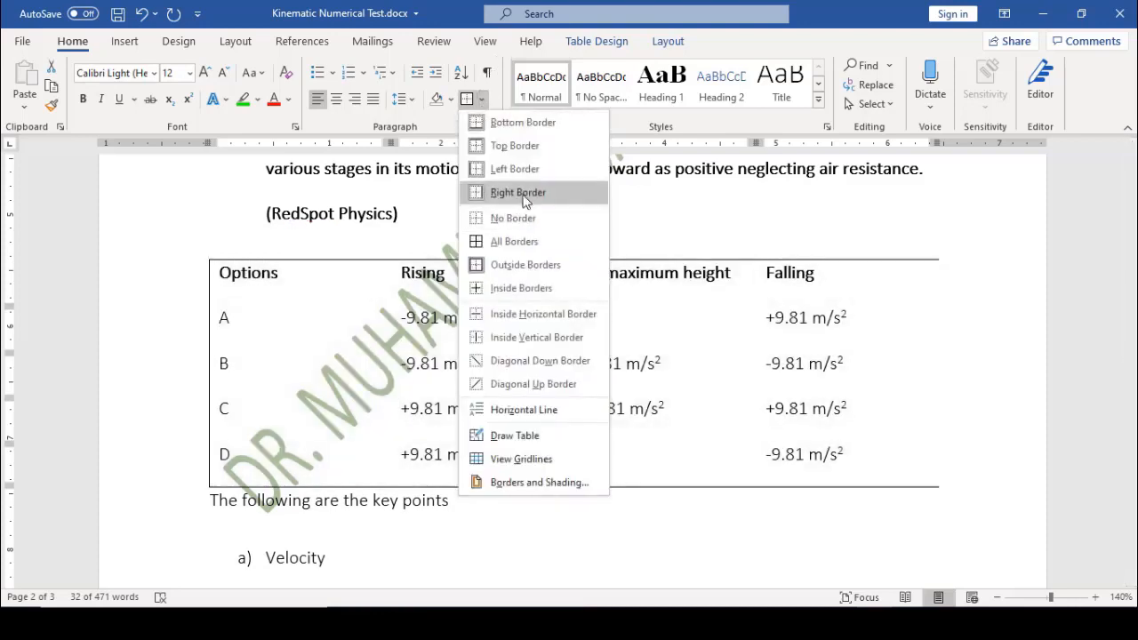
left_click(525, 196)
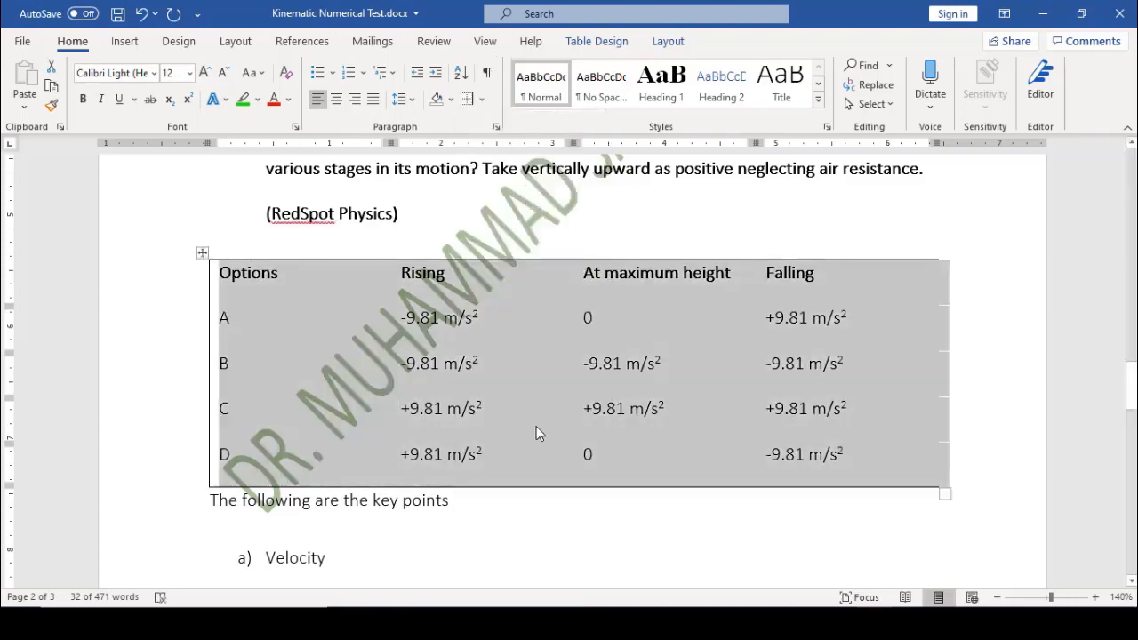
left_click(618, 528)
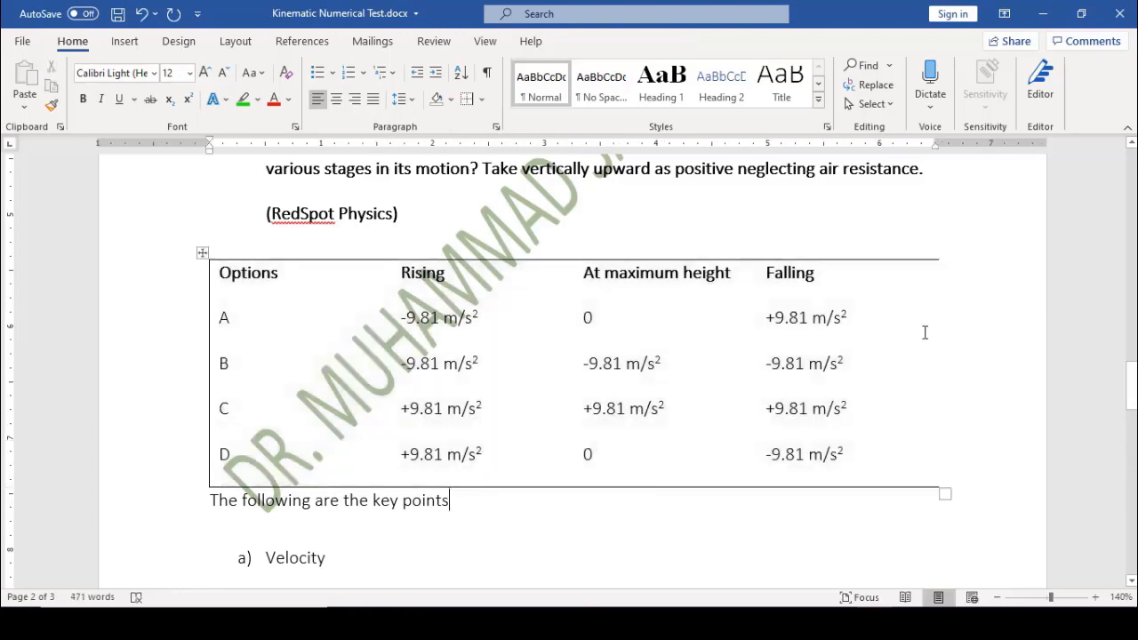
left_click(202, 252)
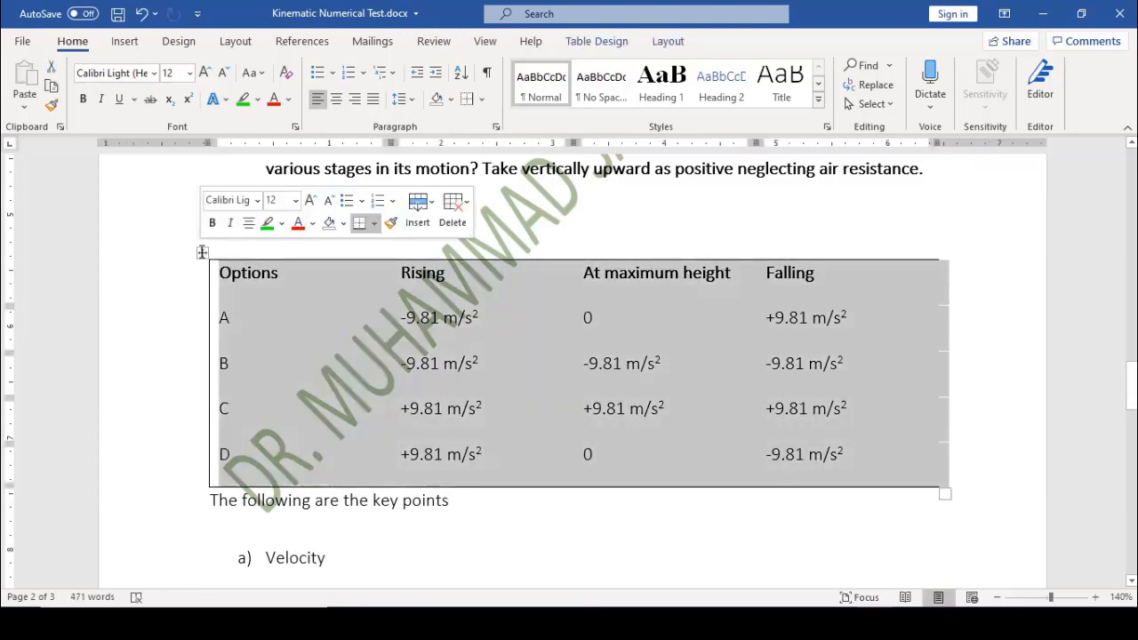
left_click(485, 102)
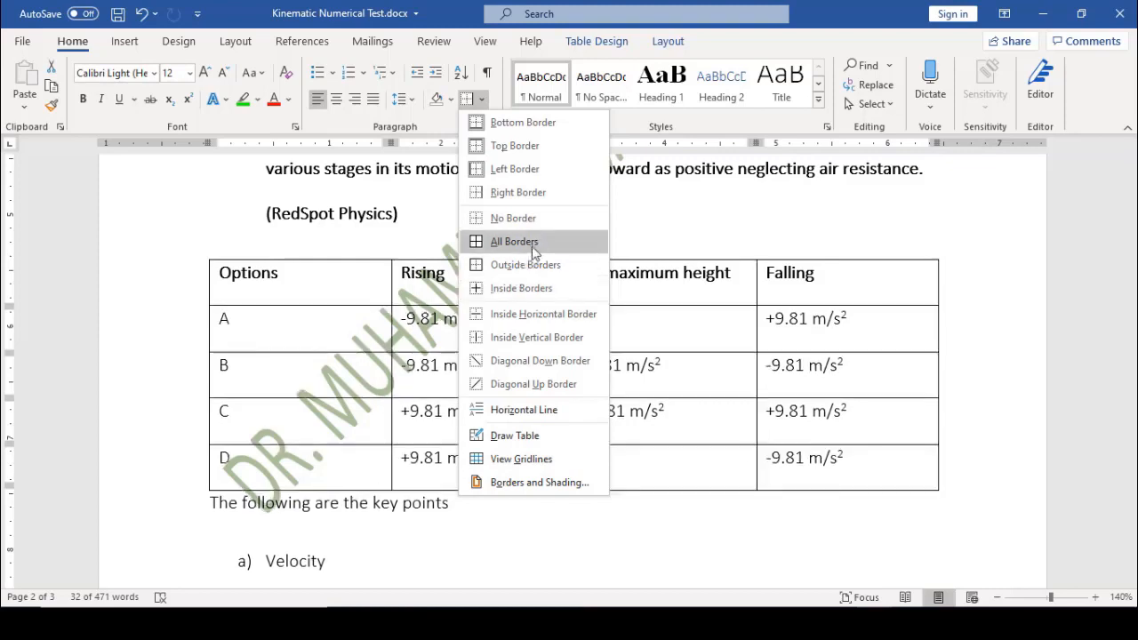
left_click(534, 242)
left_click(753, 213)
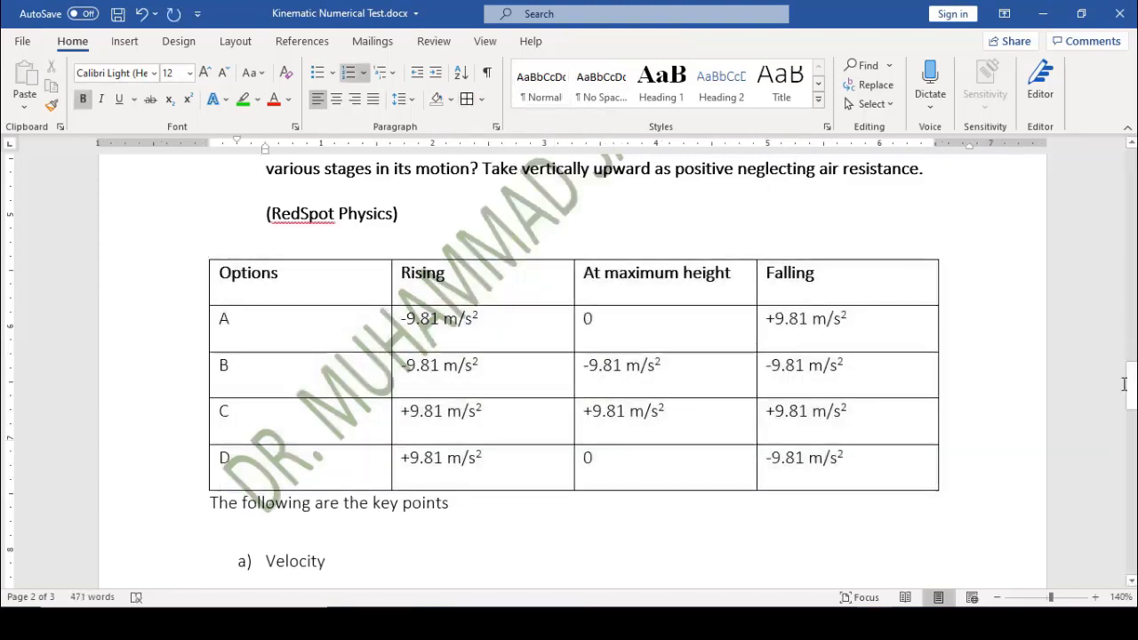
left_click_drag(1133, 402, 1134, 185)
left_click(277, 422)
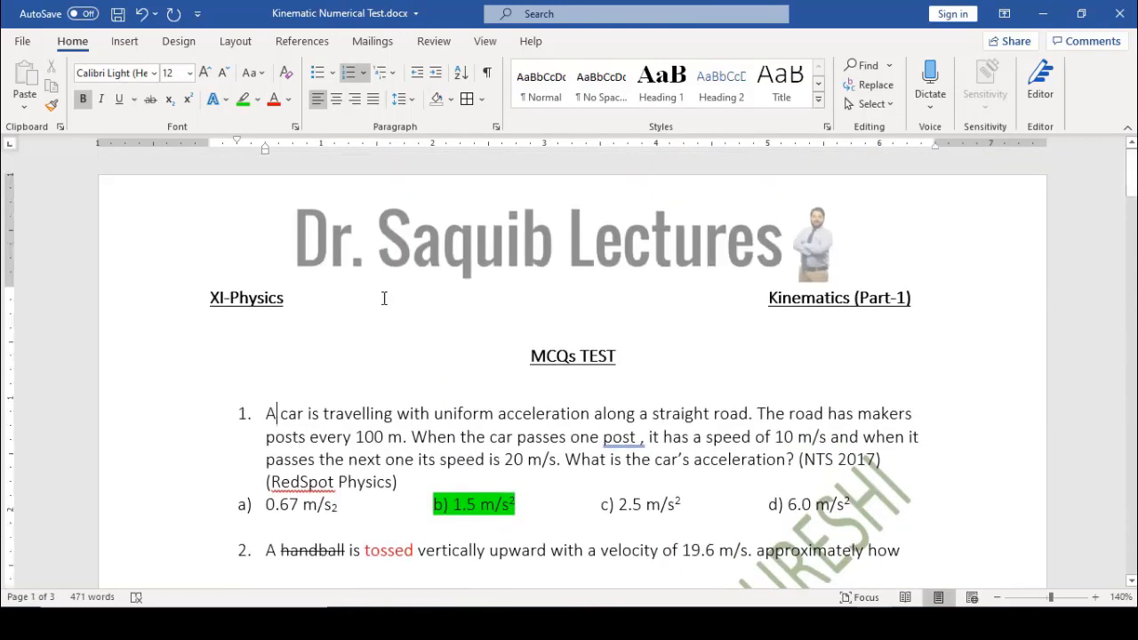
left_click(819, 103)
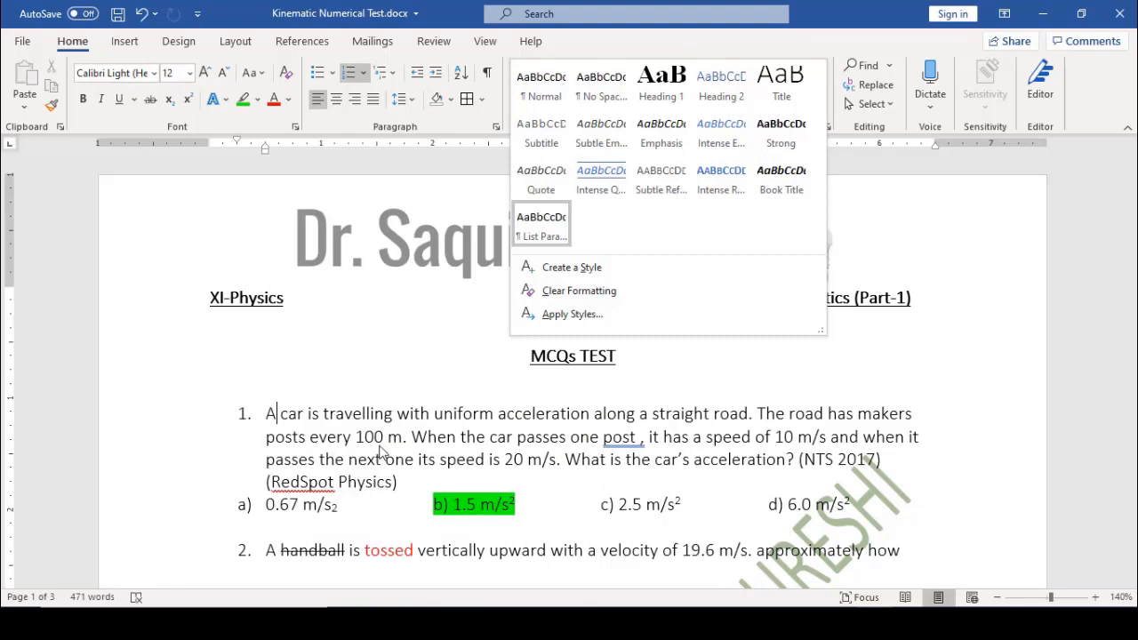
left_click(381, 453)
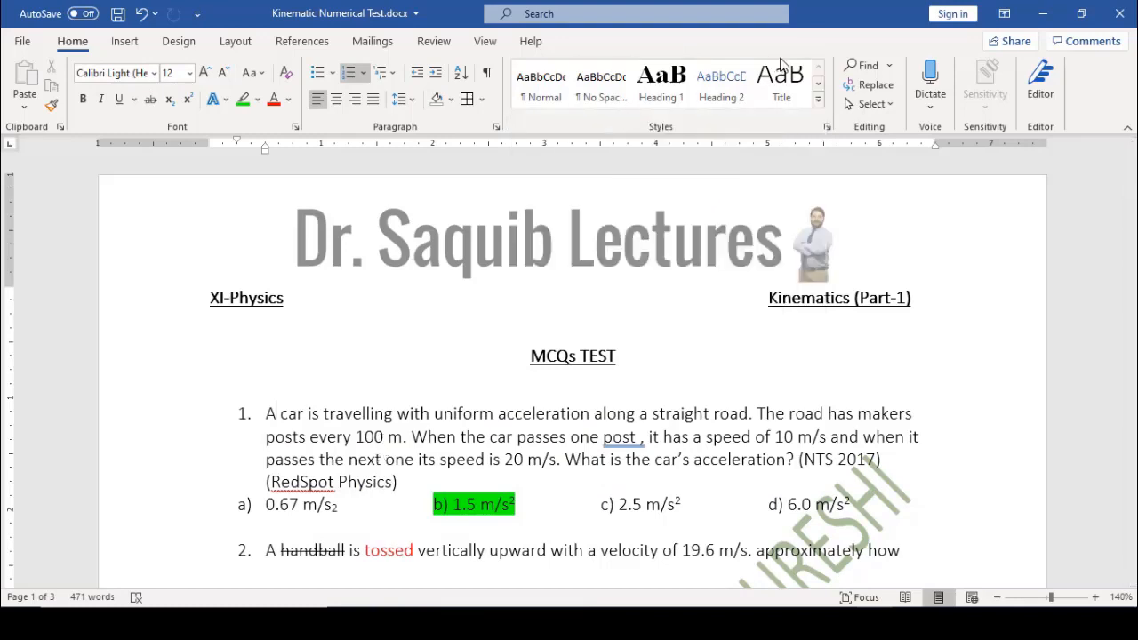
Search the document for 'road' and step through its matches
left_click(867, 67)
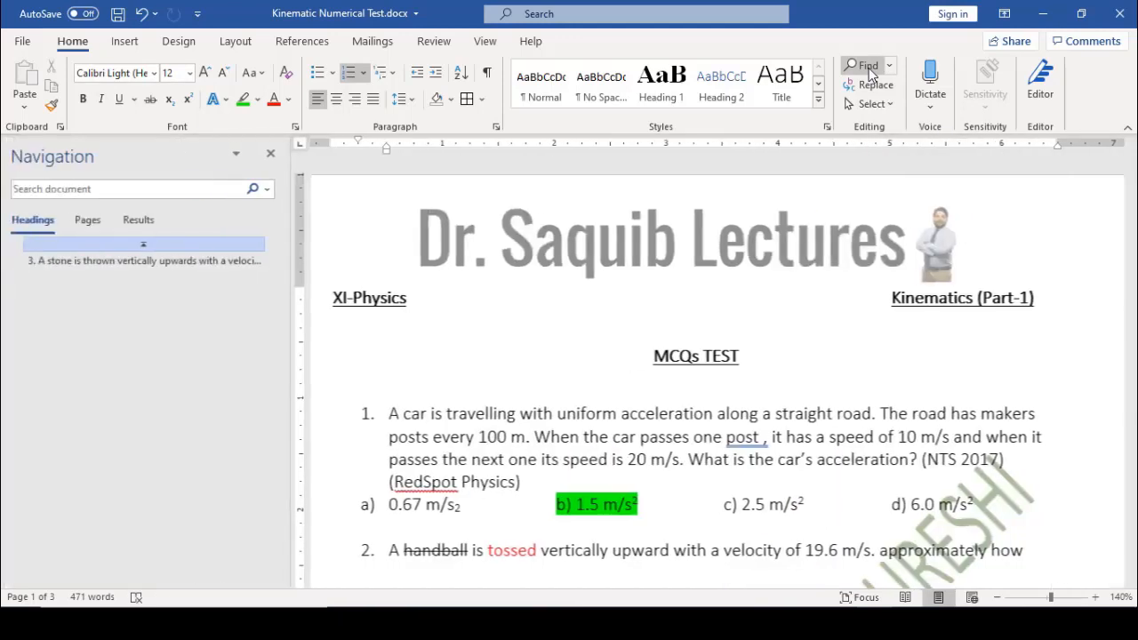
type("road")
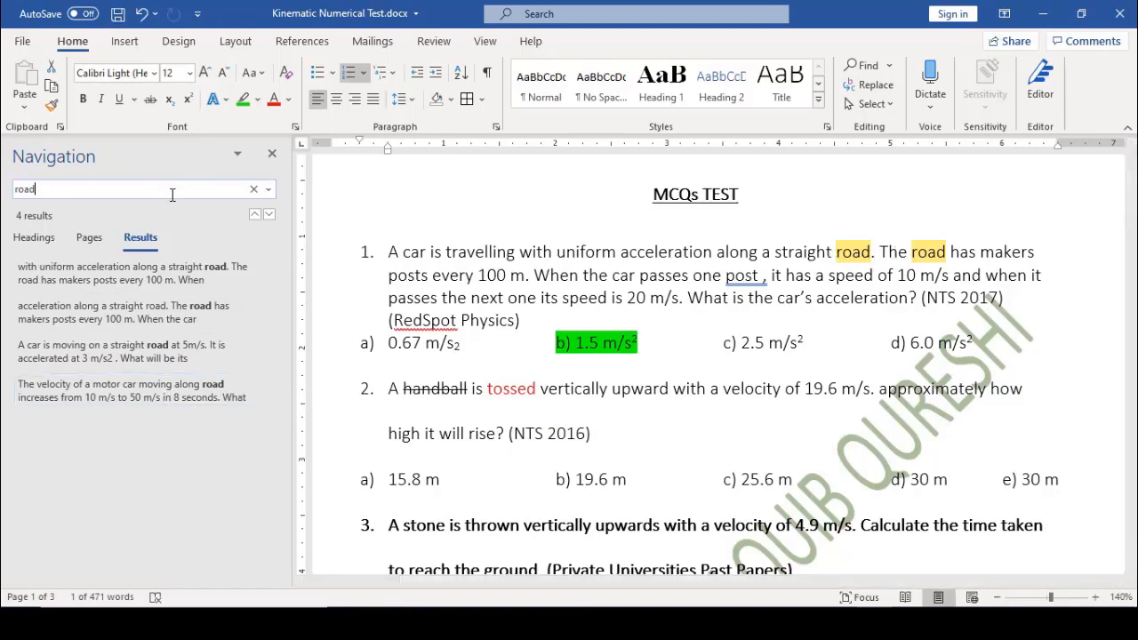
key("Return")
key("Return")
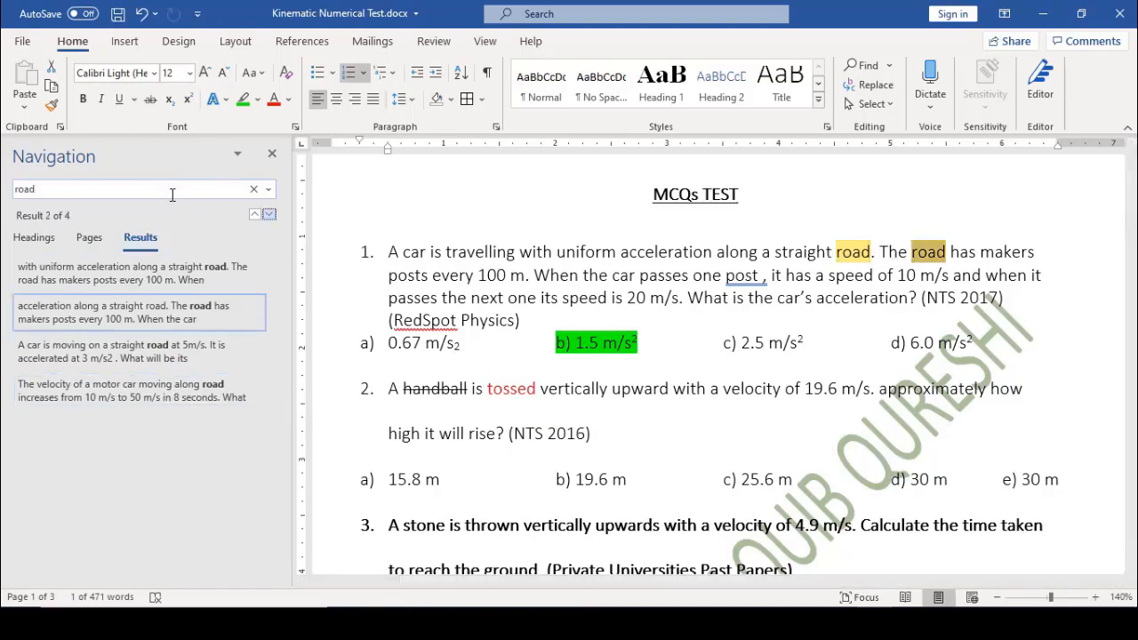
key("Return")
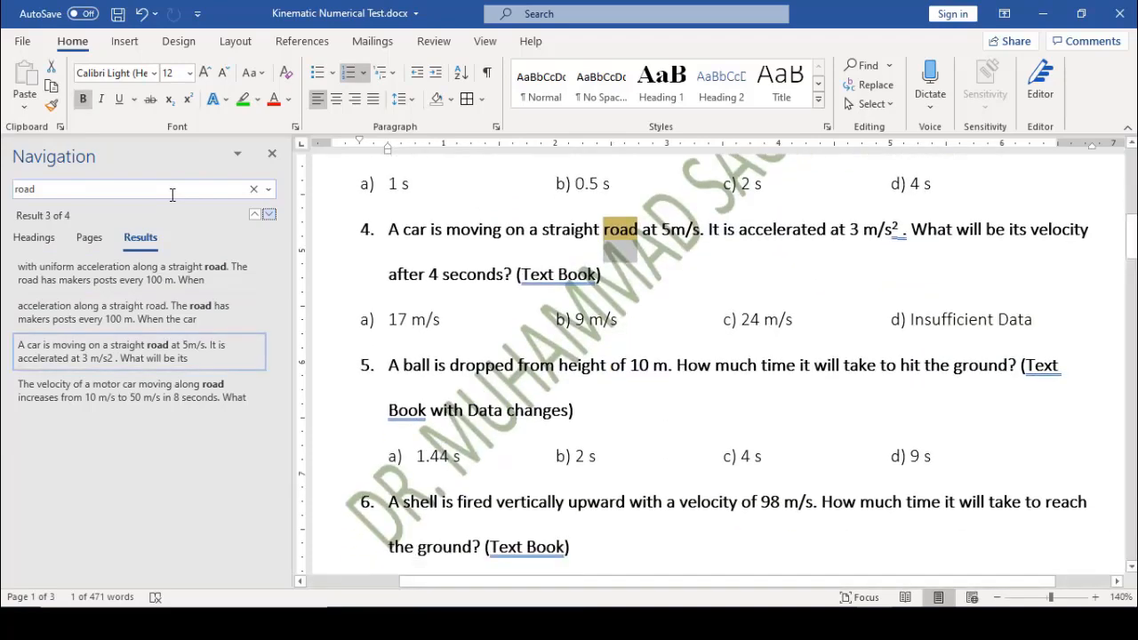
key("Return")
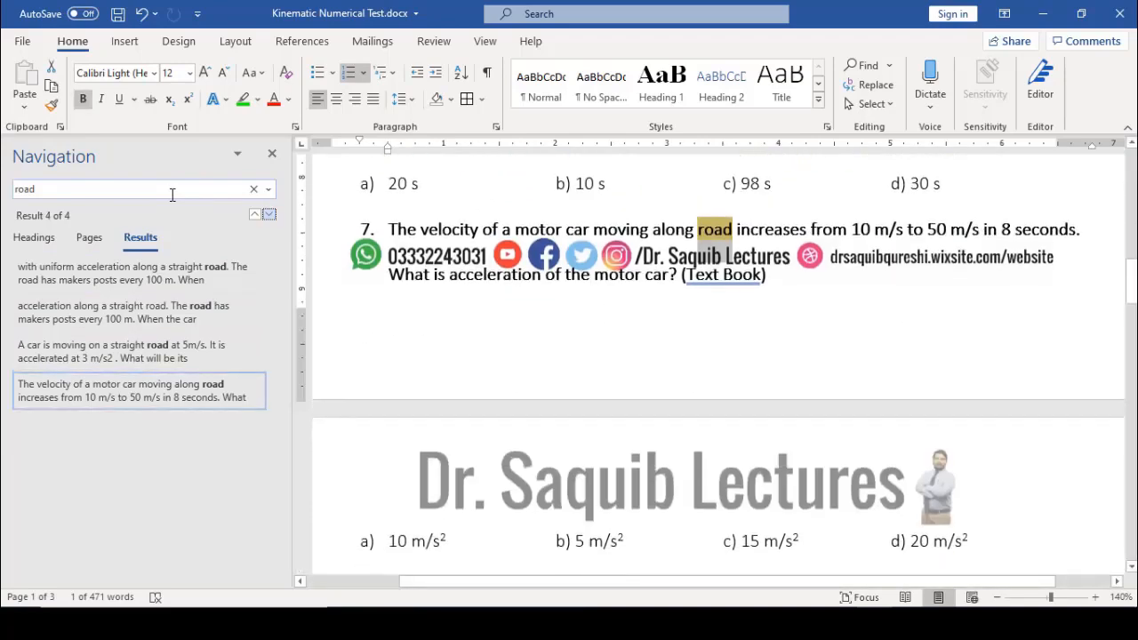
Change the search term to 'increases', correcting the misspelling
left_click(173, 194)
type("increae")
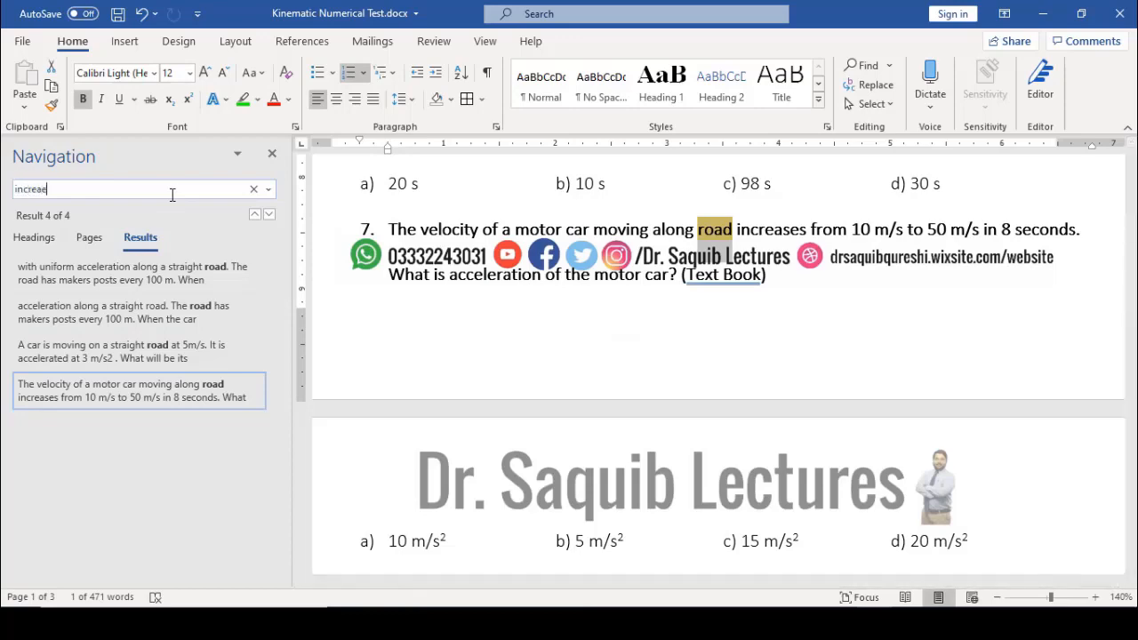
key("BackSpace")
type("ses")
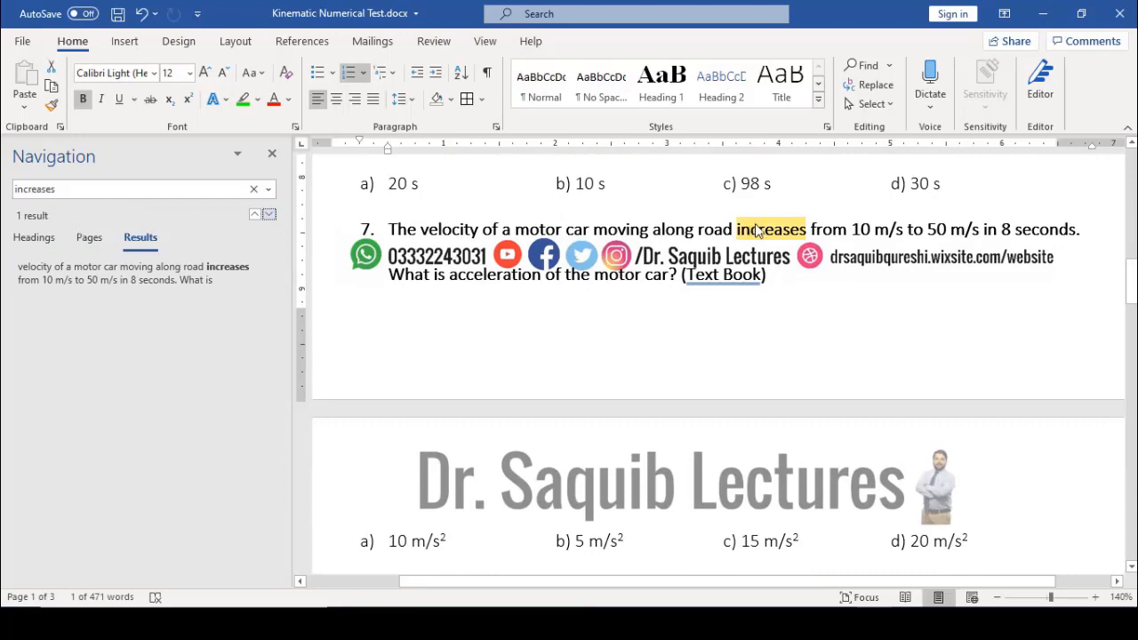
Search for 'car', step through its six matches, and close the search results
left_click(156, 188)
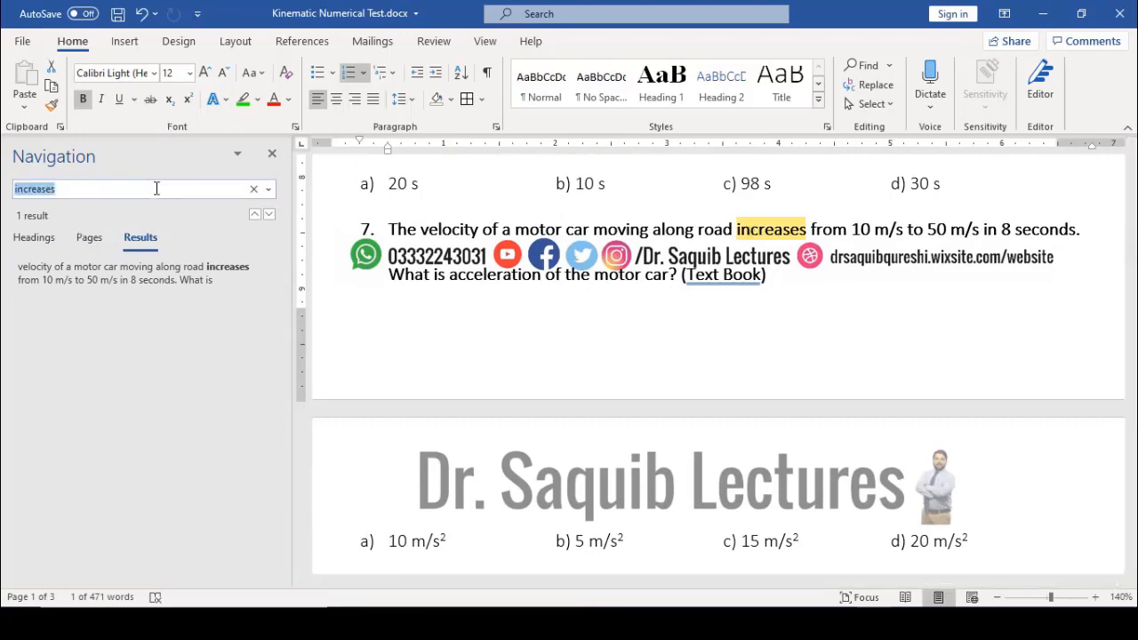
type("car")
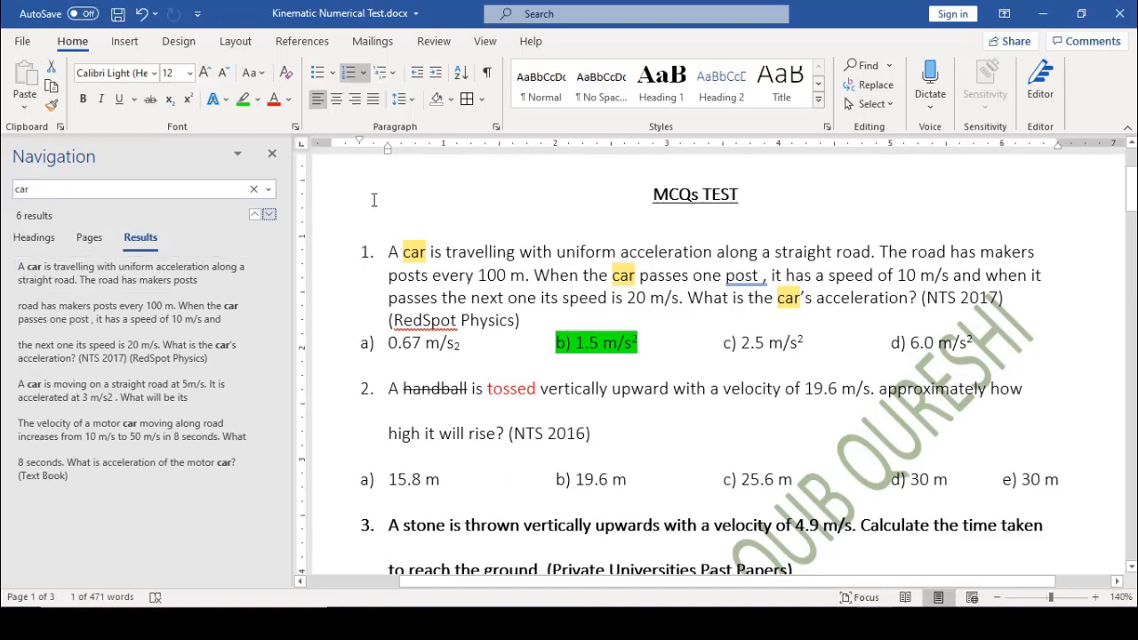
left_click(221, 193)
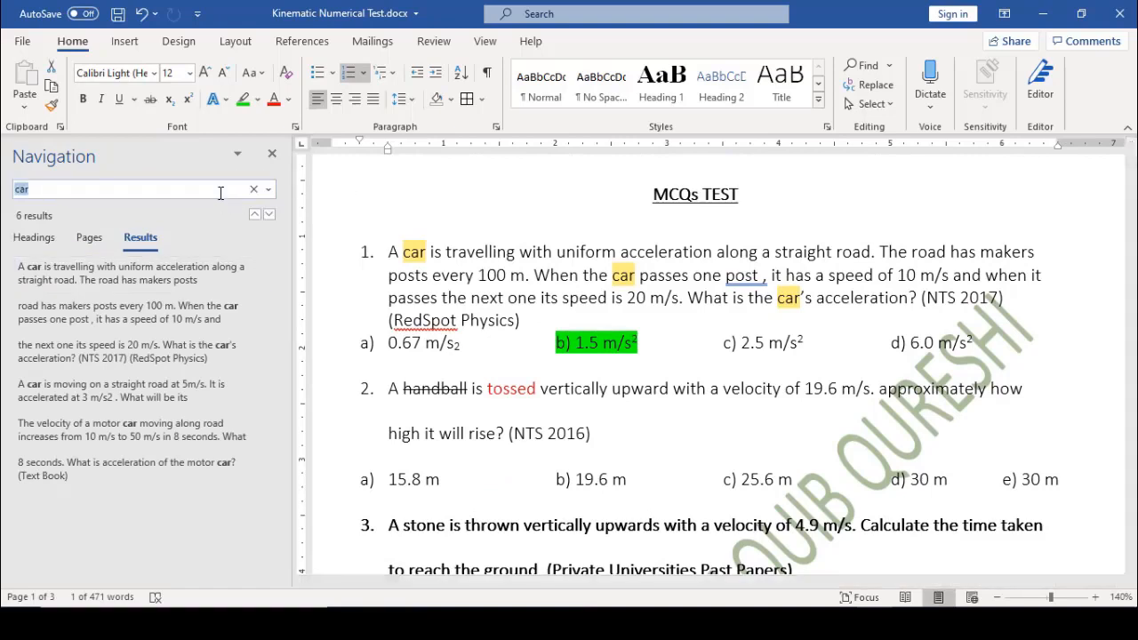
key("Return")
key("Return")
key("Return")
key("Return")
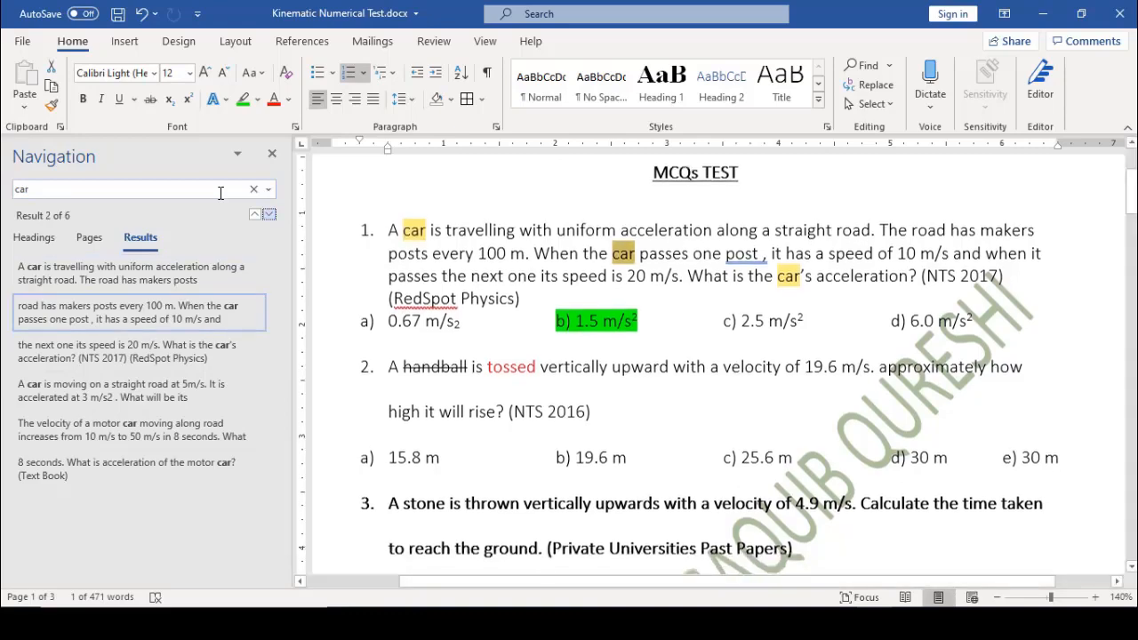
key("Return")
key("Return")
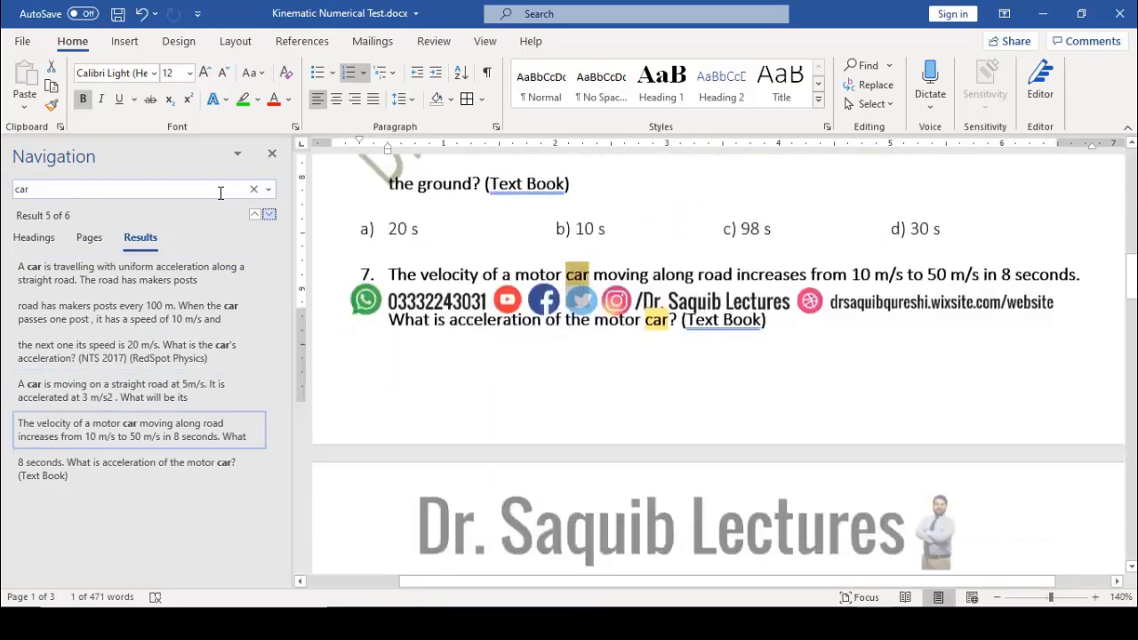
key("Return")
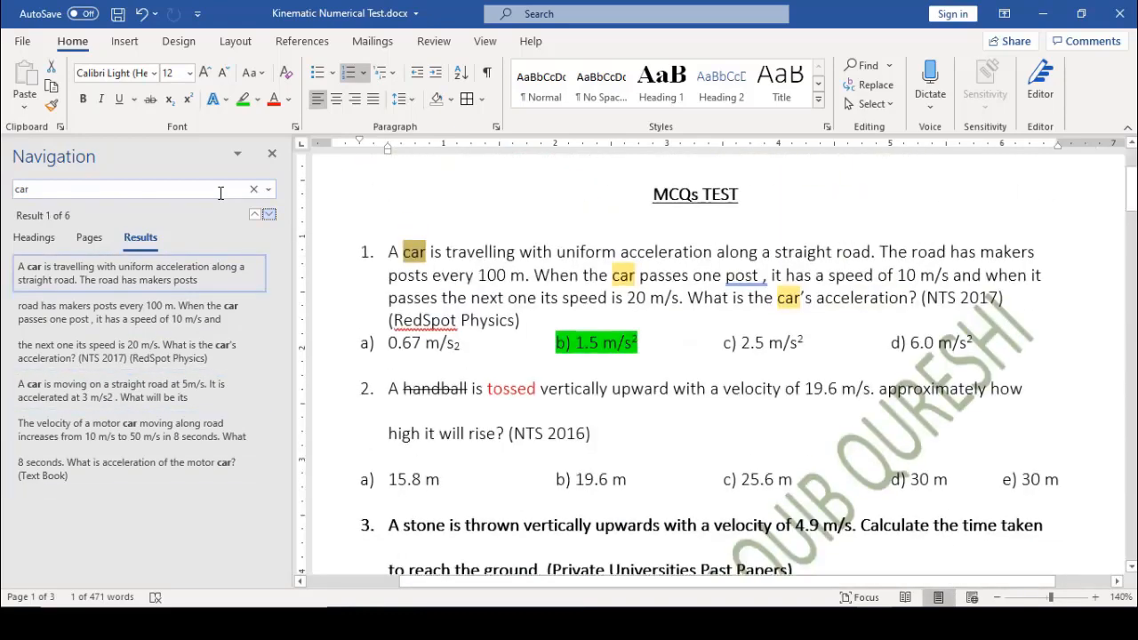
left_click(273, 158)
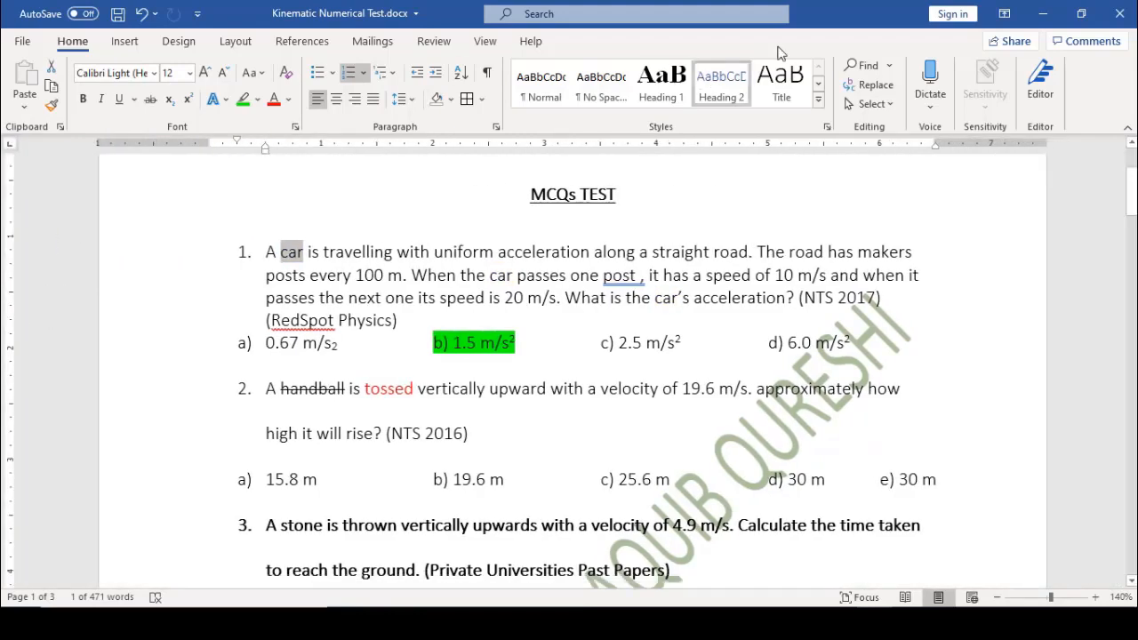
Replace all six occurrences of 'car' with 'MotorCycle'
left_click(876, 85)
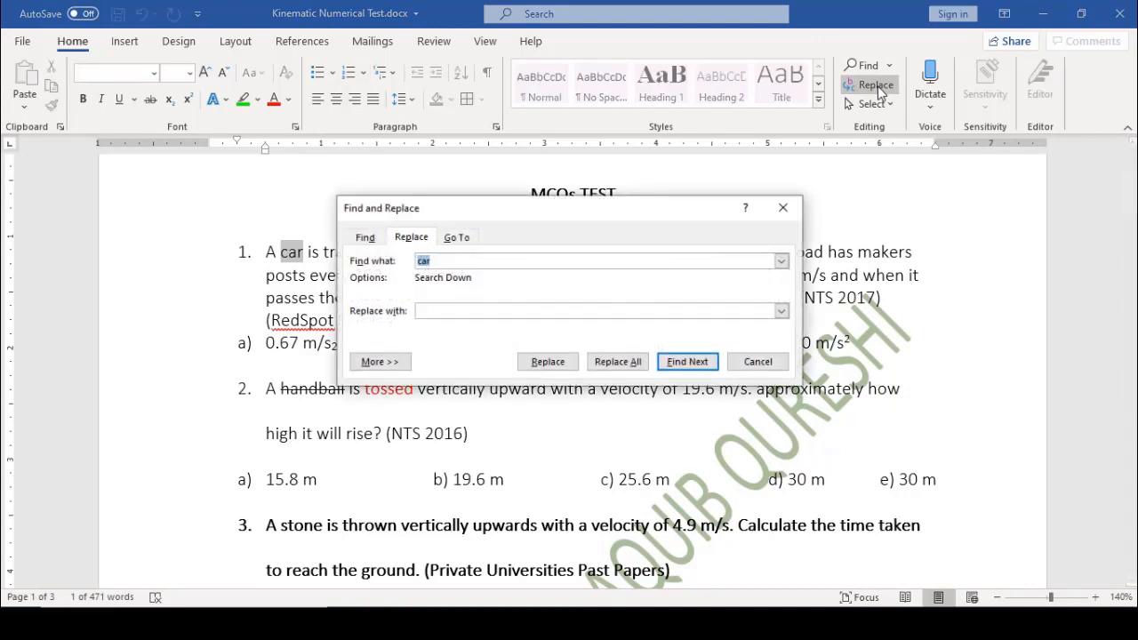
left_click(445, 263)
left_click(450, 311)
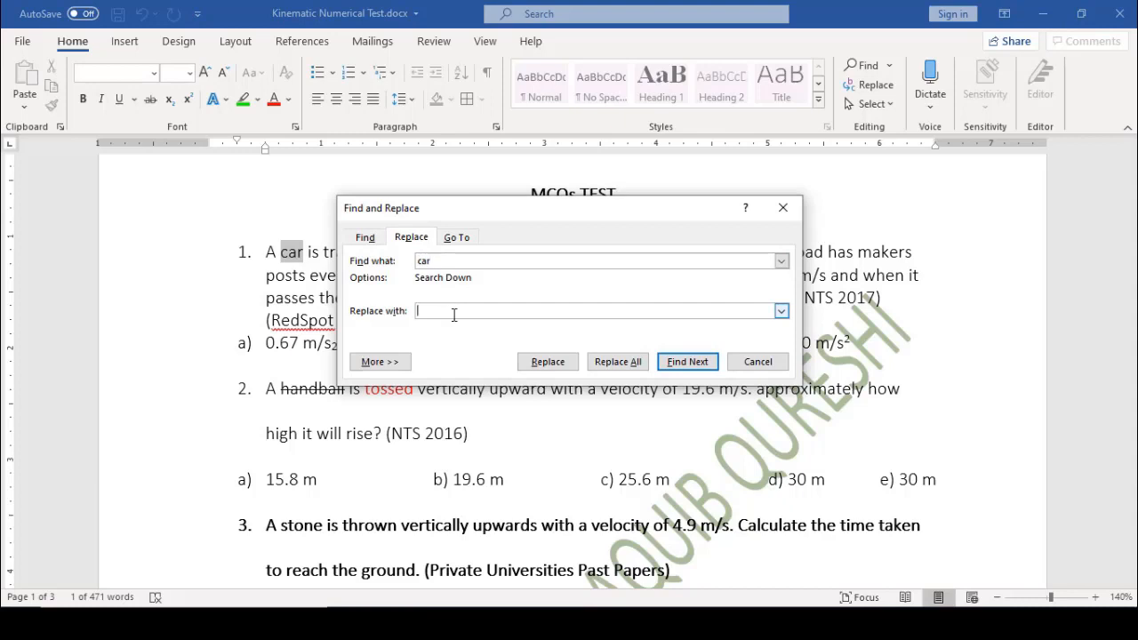
type("MotorCycle")
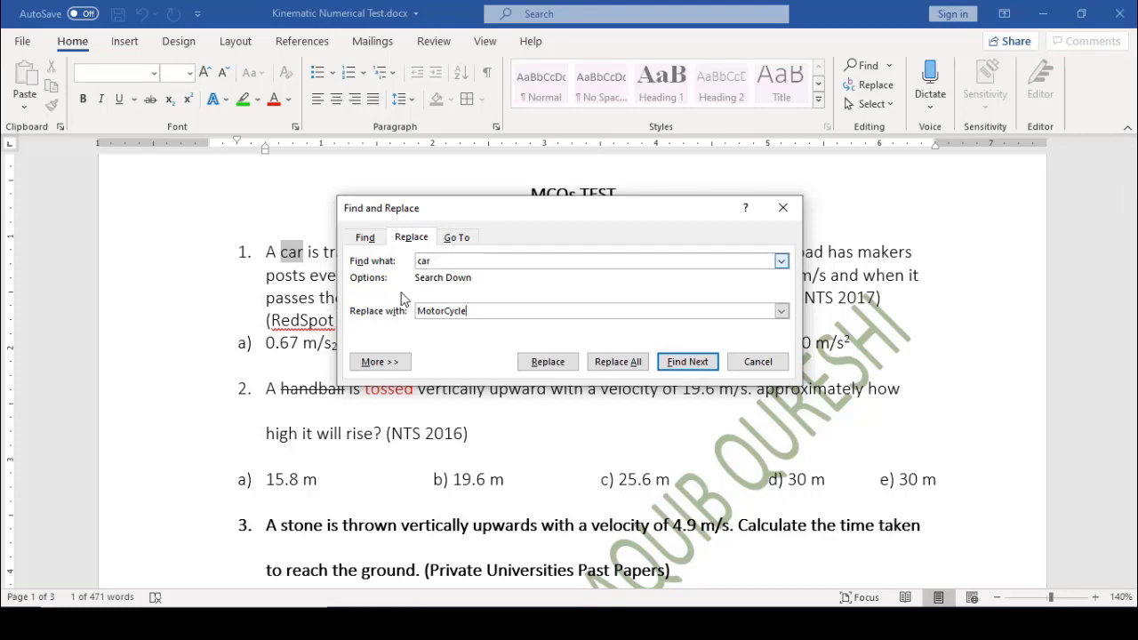
left_click(621, 363)
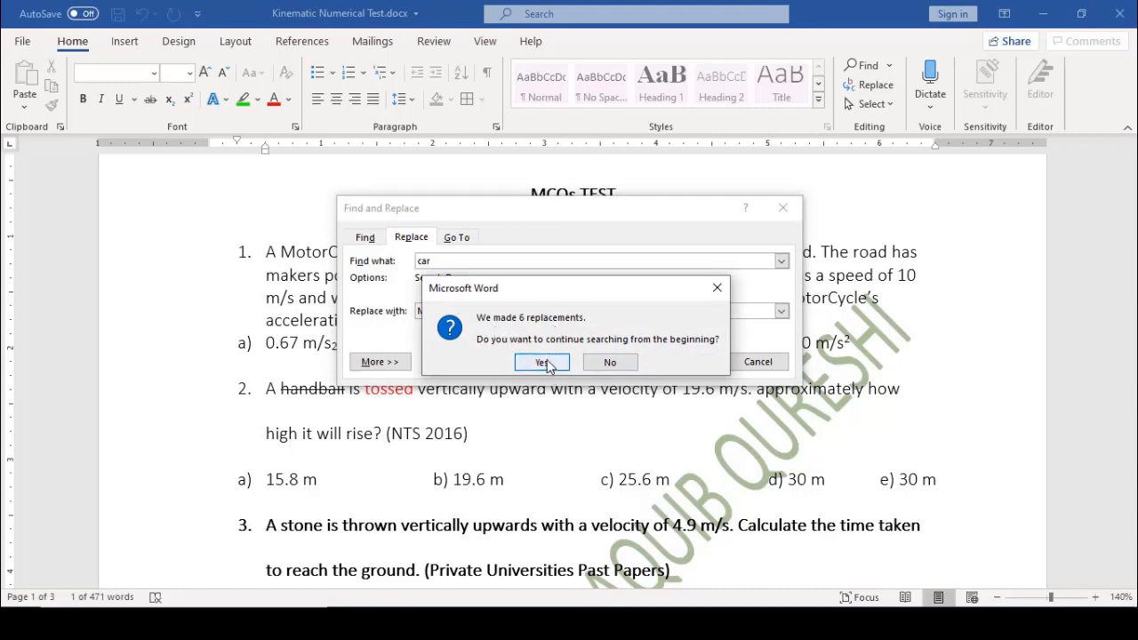
left_click(544, 363)
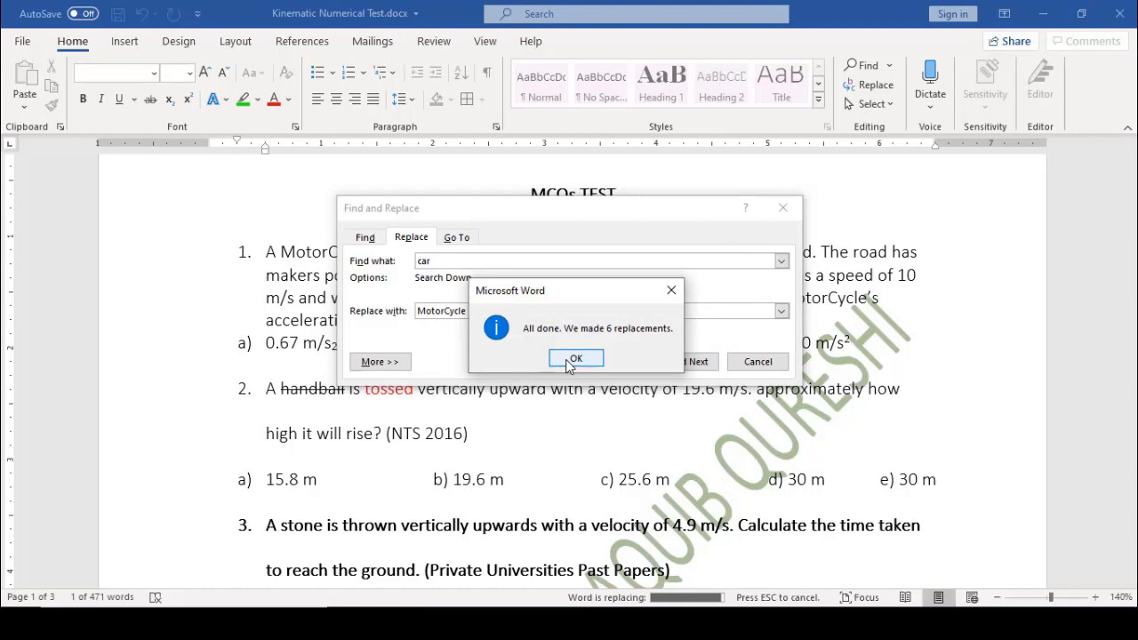
left_click(574, 358)
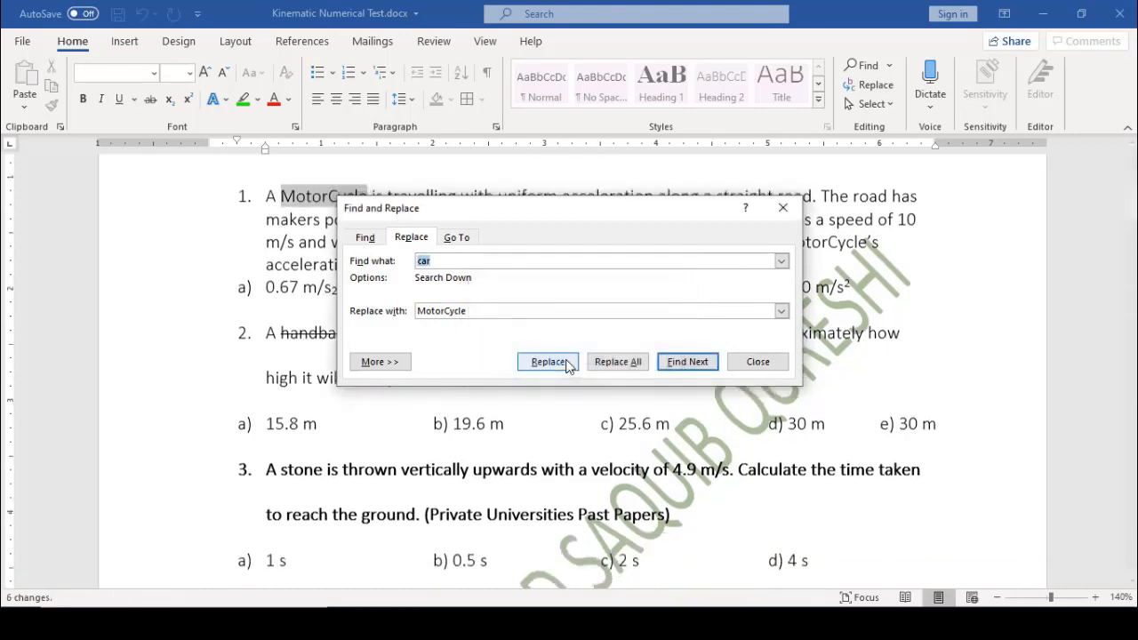
left_click(745, 364)
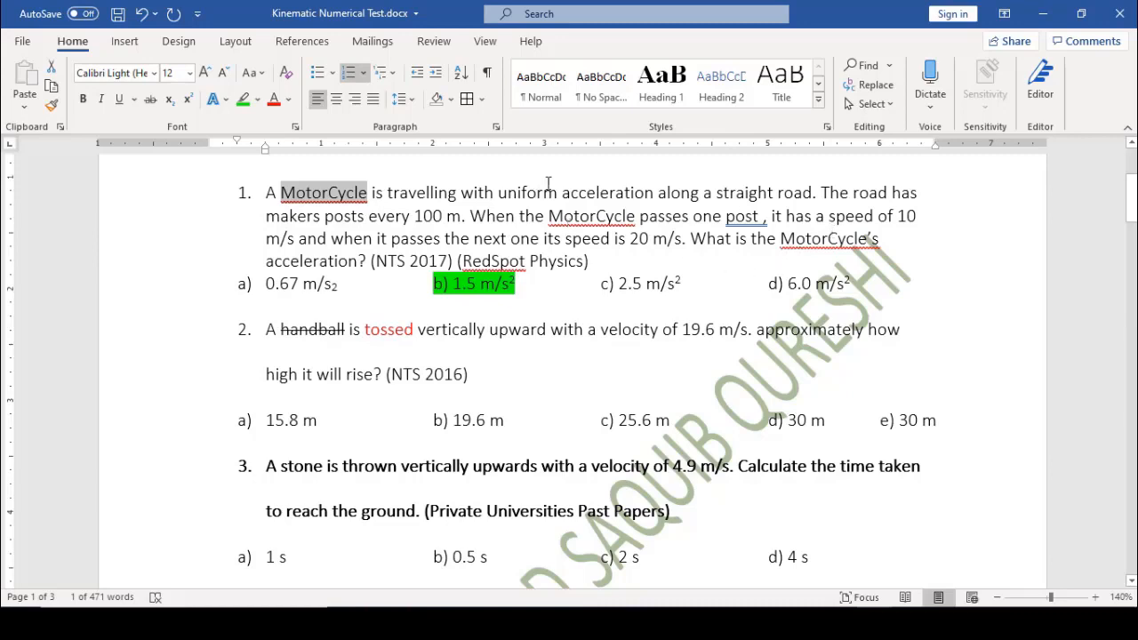
Replace every 'MotorCycle' with 'Car'
left_click(869, 86)
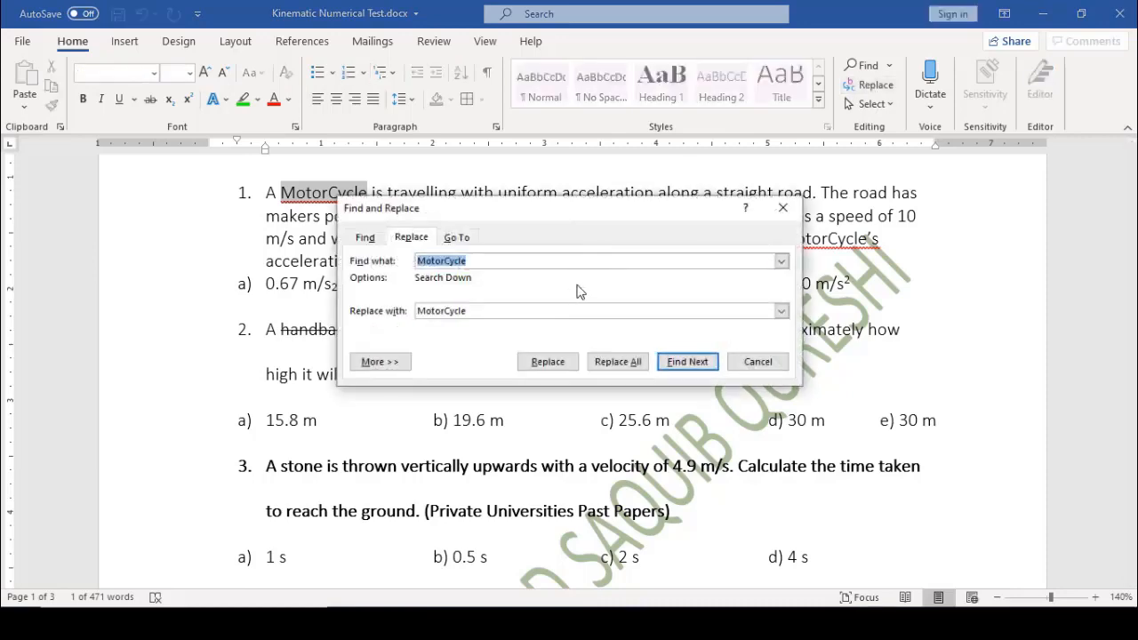
key("Tab")
type("Car")
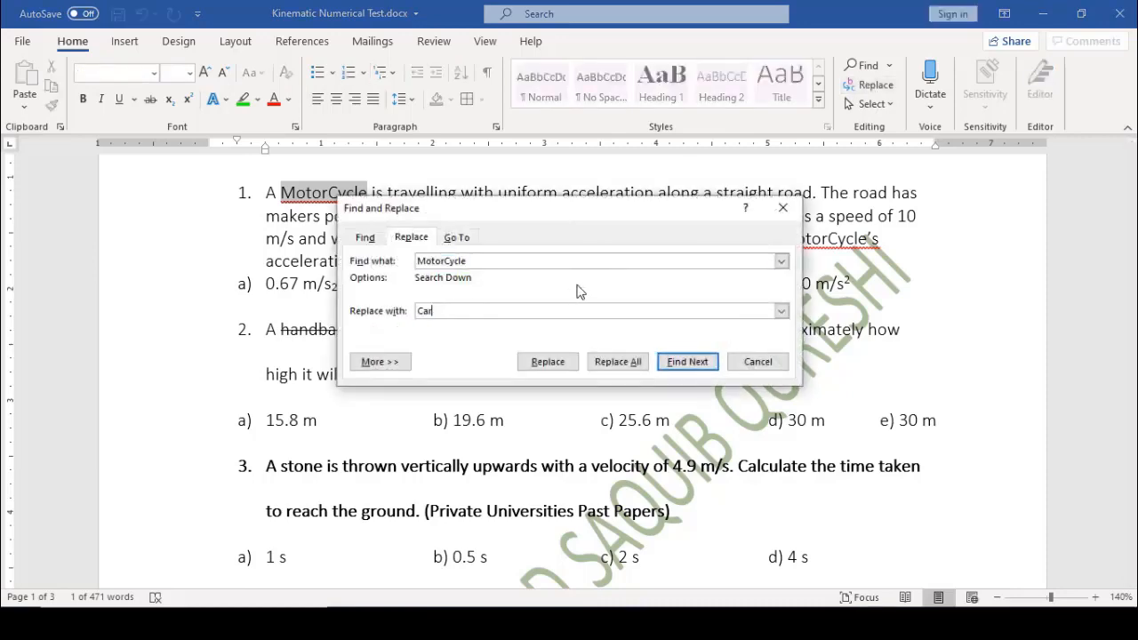
left_click(605, 362)
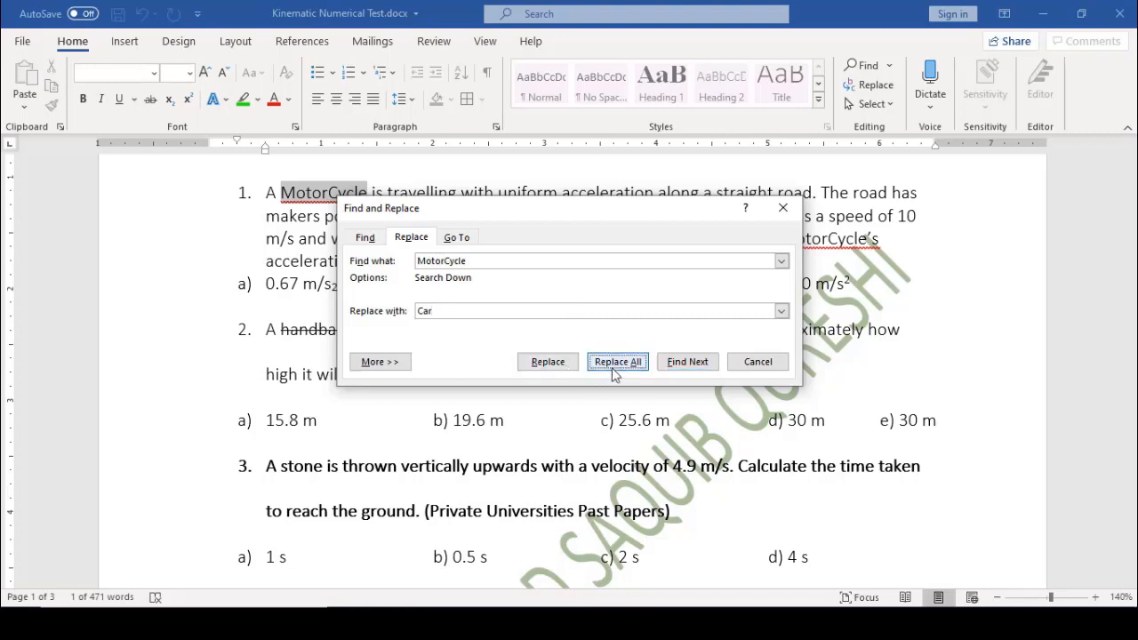
left_click(541, 365)
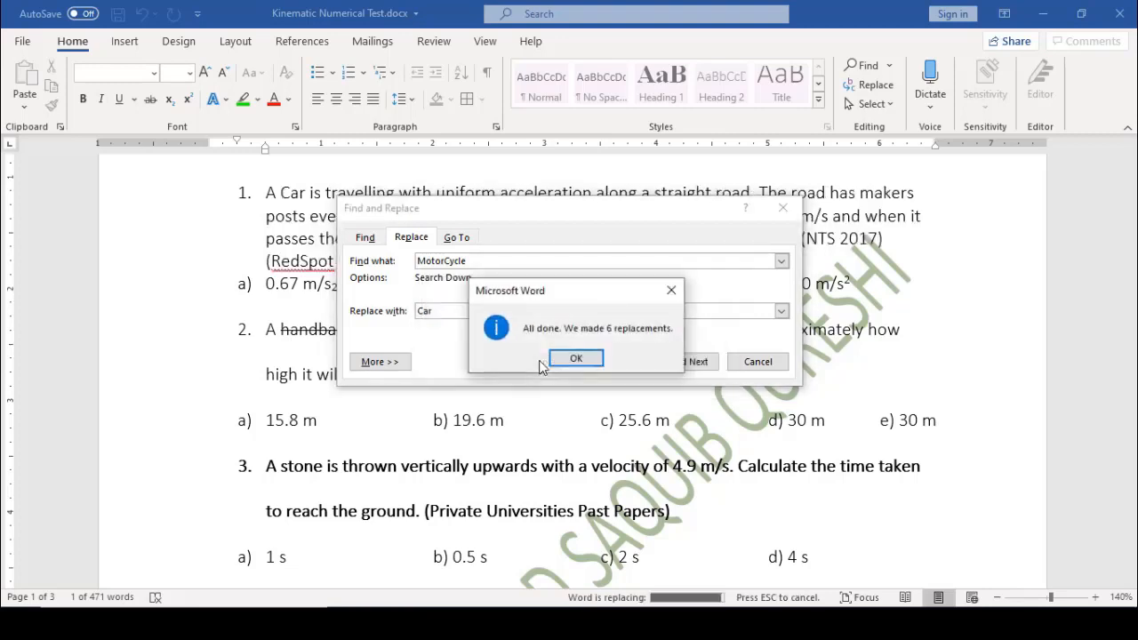
left_click(575, 360)
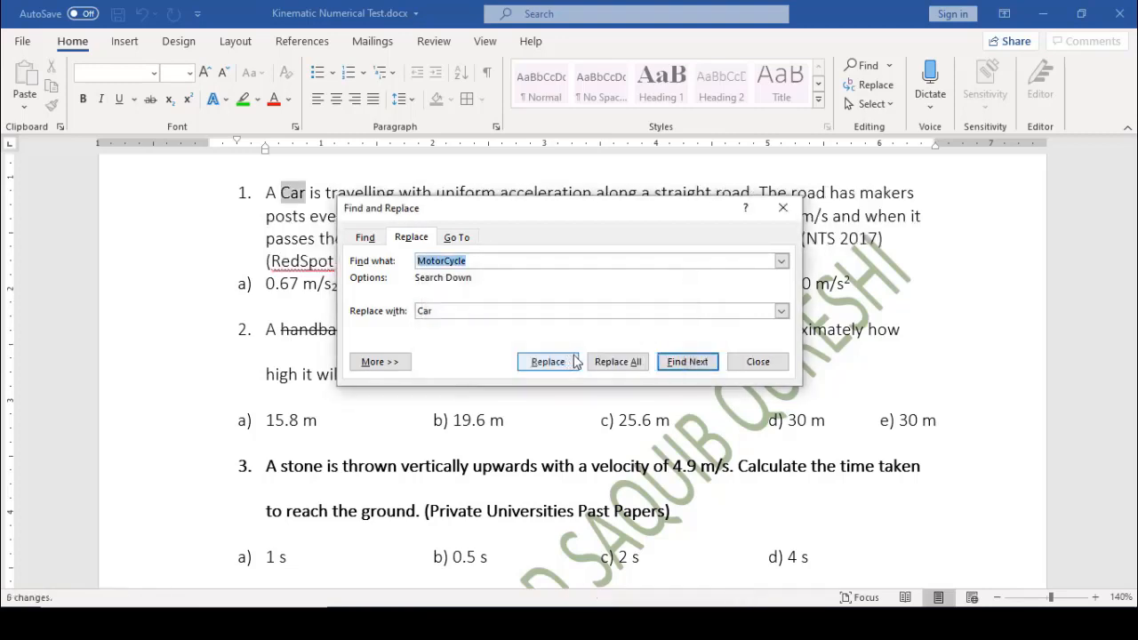
left_click(755, 362)
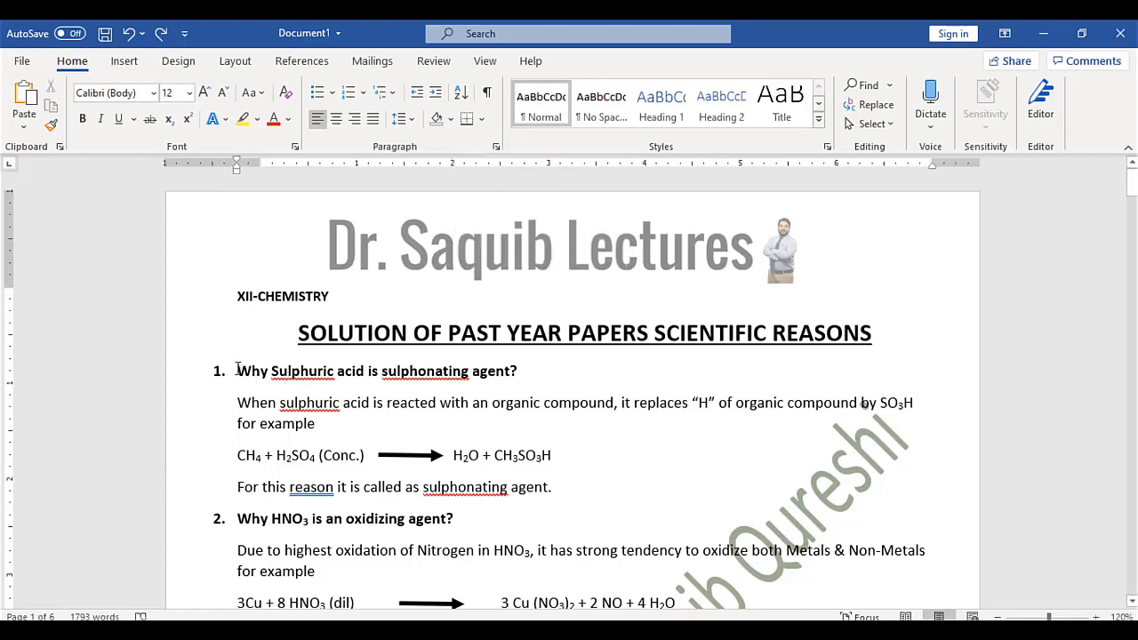
left_click_drag(236, 371, 564, 486)
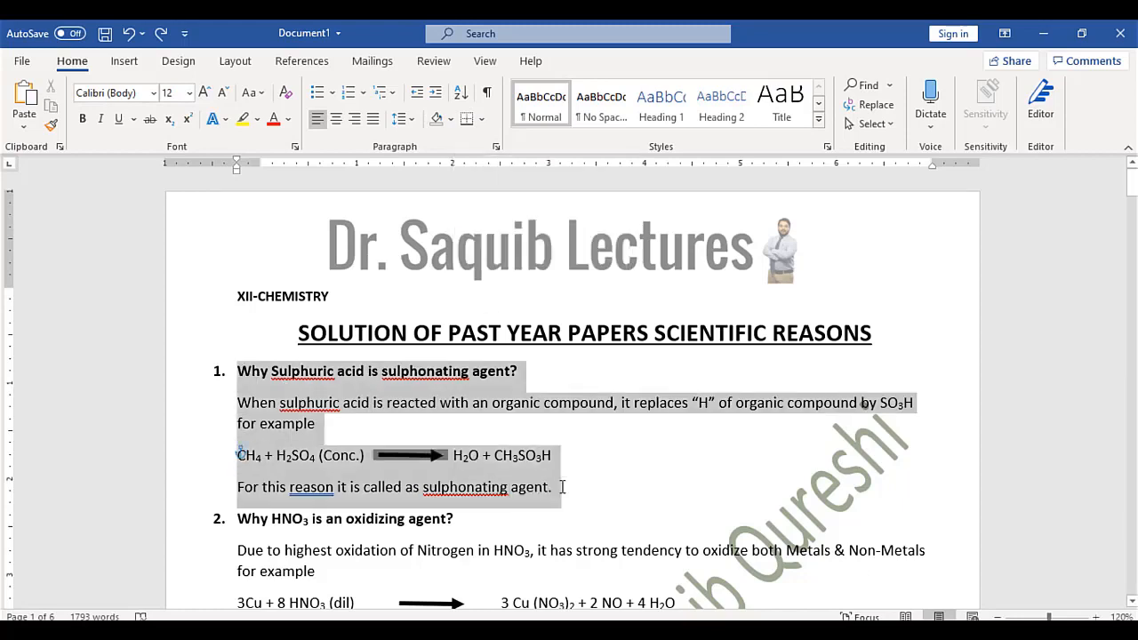
left_click(462, 92)
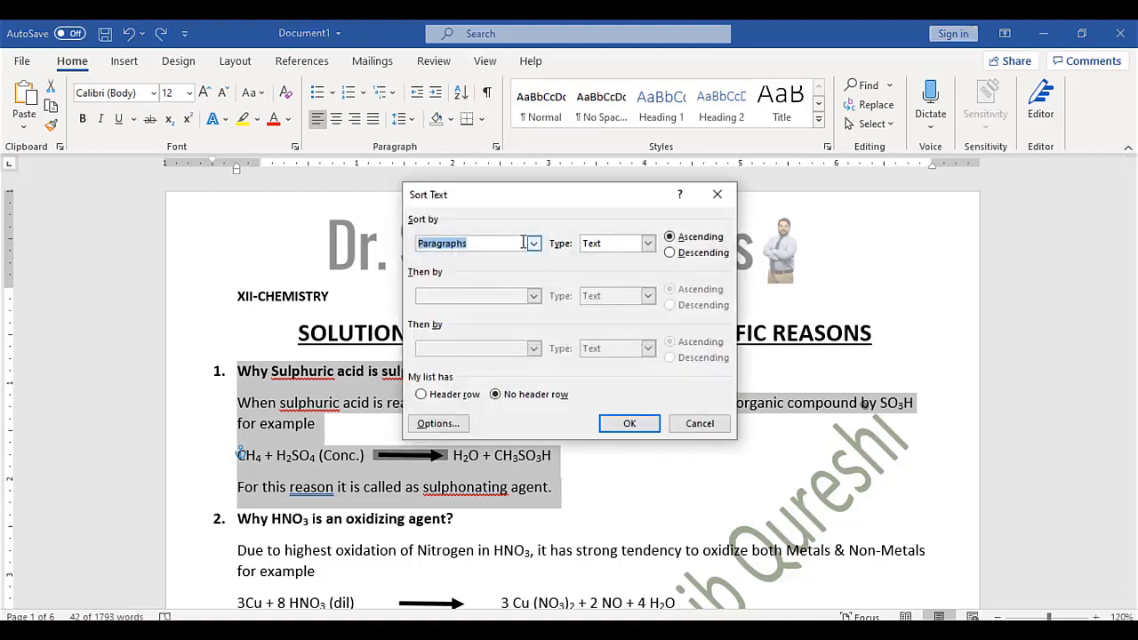
left_click(639, 424)
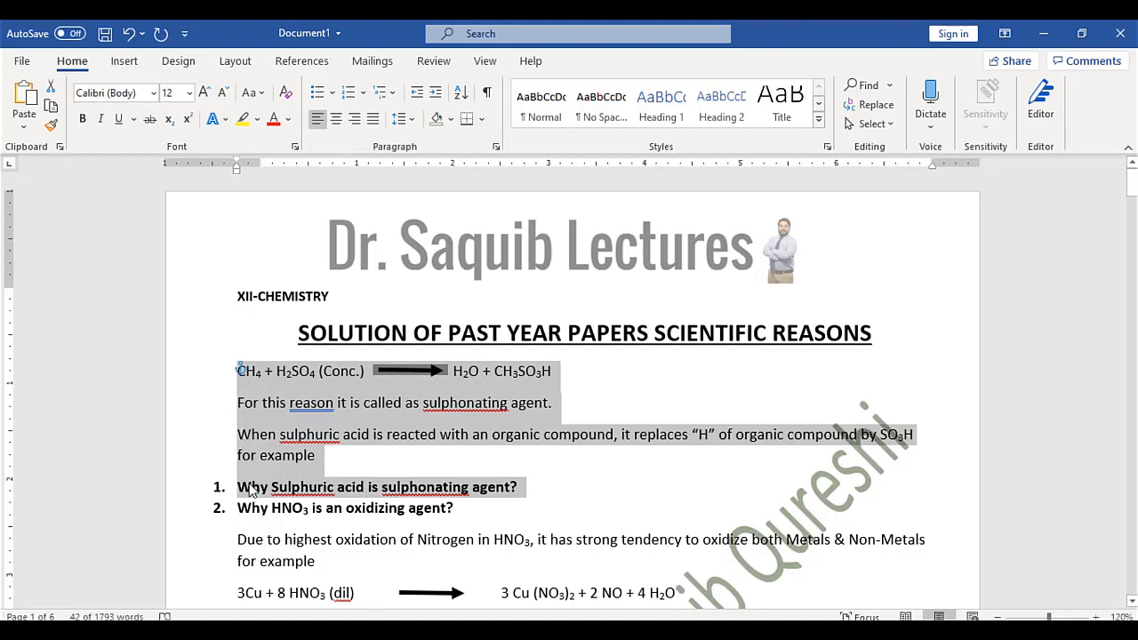
key("ctrl+z")
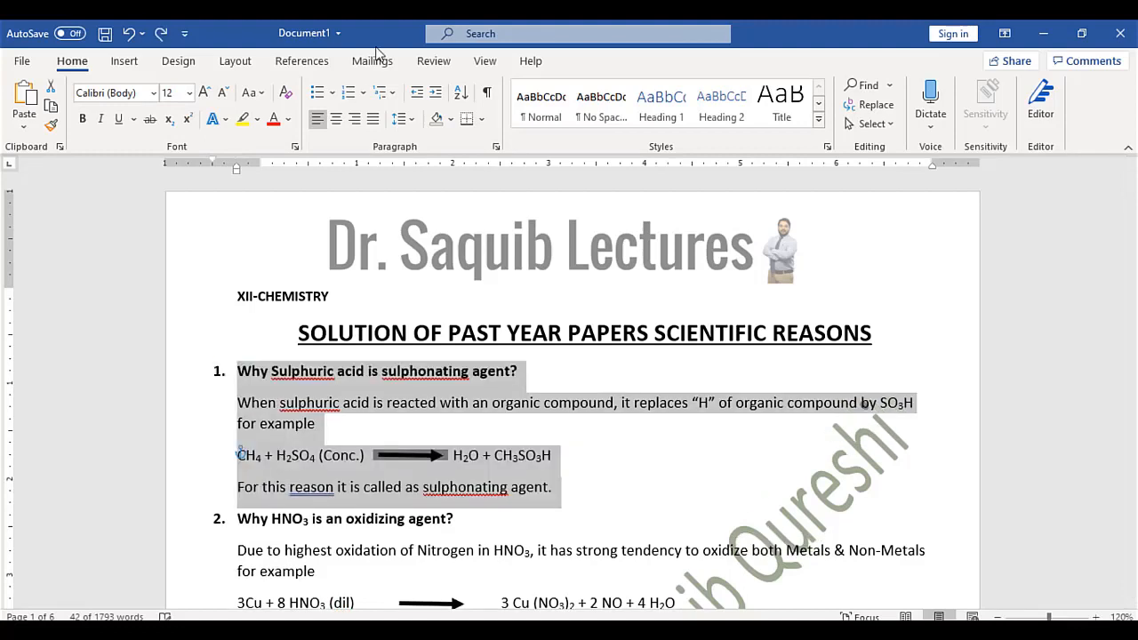
left_click(591, 438)
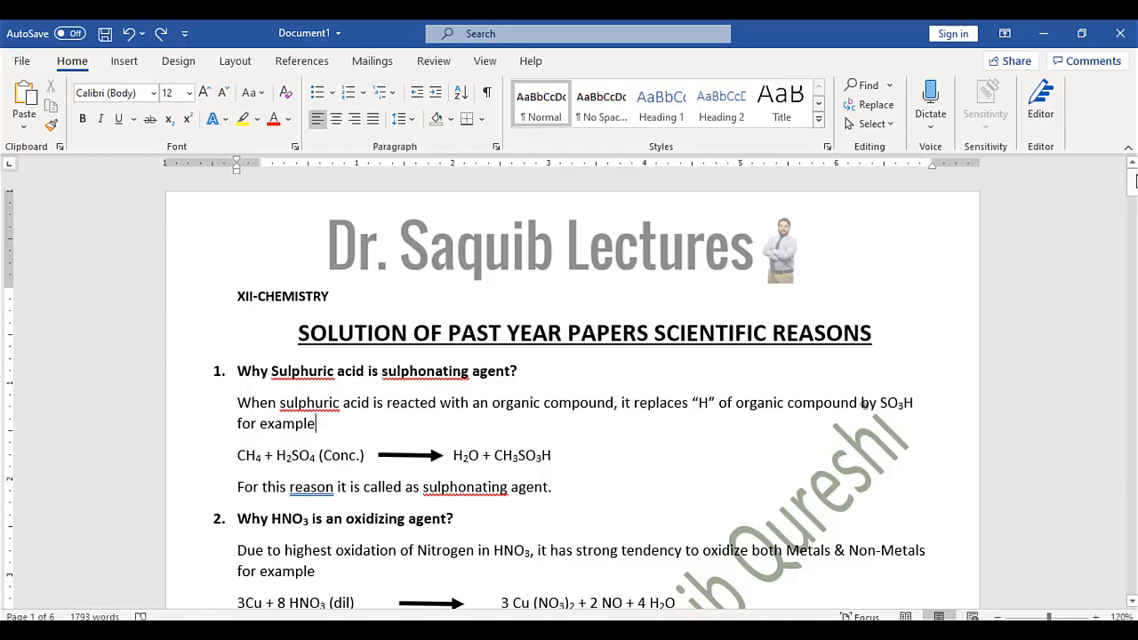
Add a blank unnumbered line below the last numbered item on page 6
left_click_drag(1132, 182, 1131, 554)
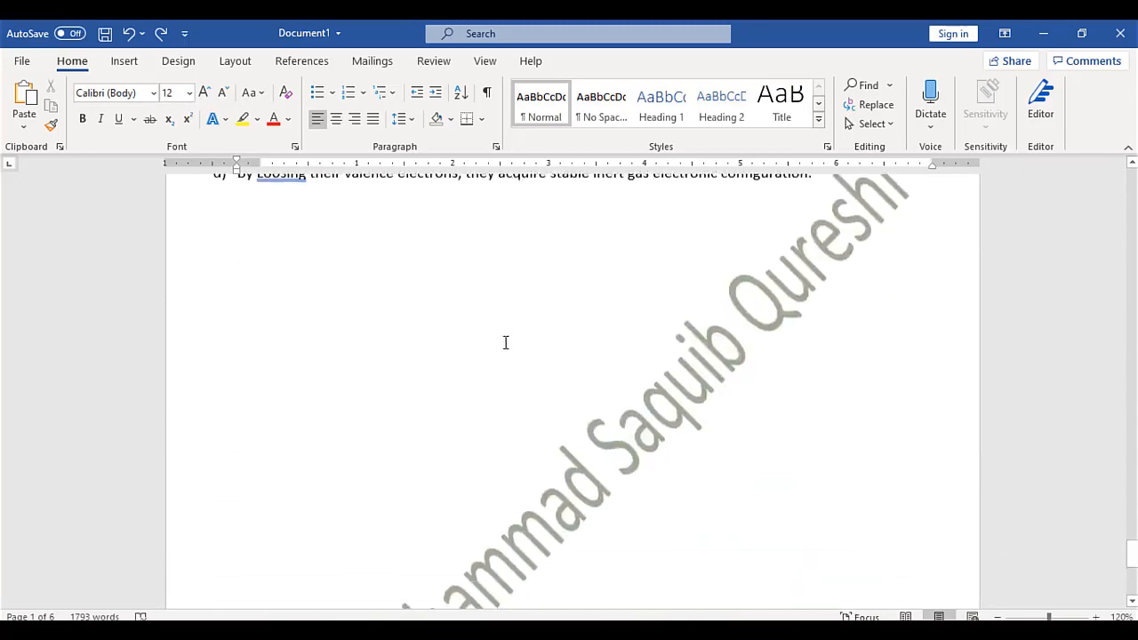
left_click(320, 250)
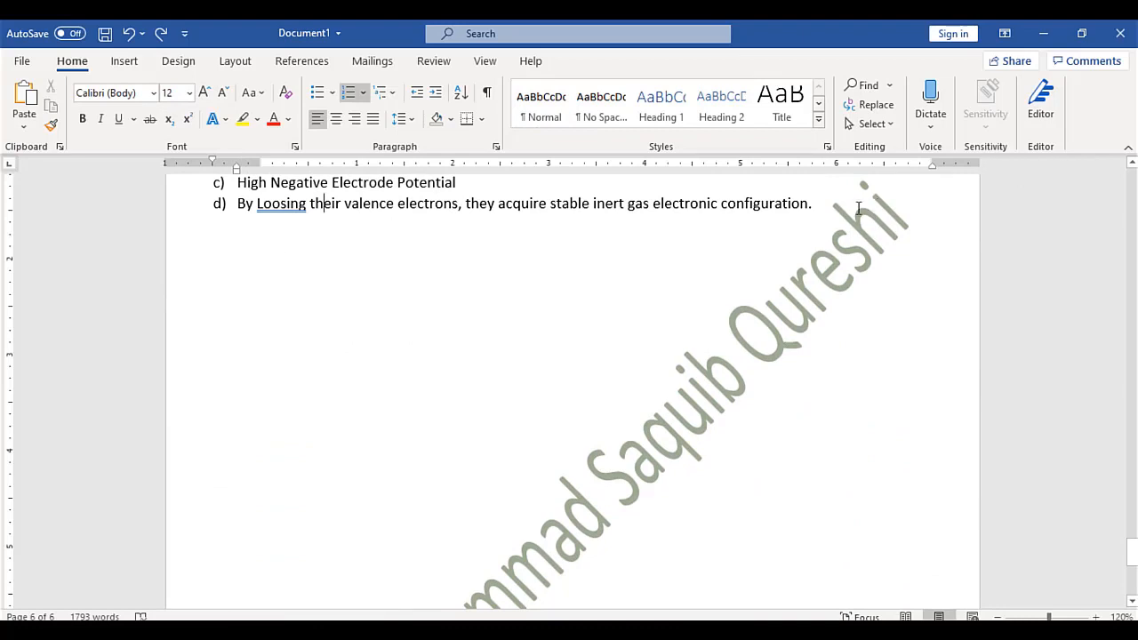
key("Return")
key("BackSpace")
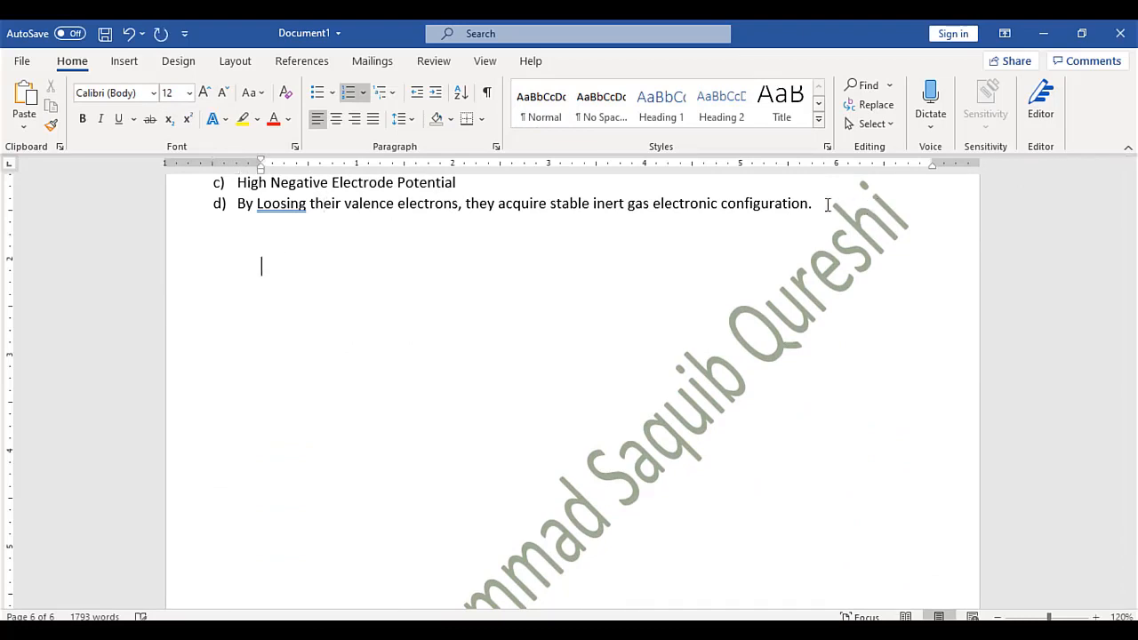
key("Return")
Type the people's names one per line, fixing the last name's capitalisation
type("ali")
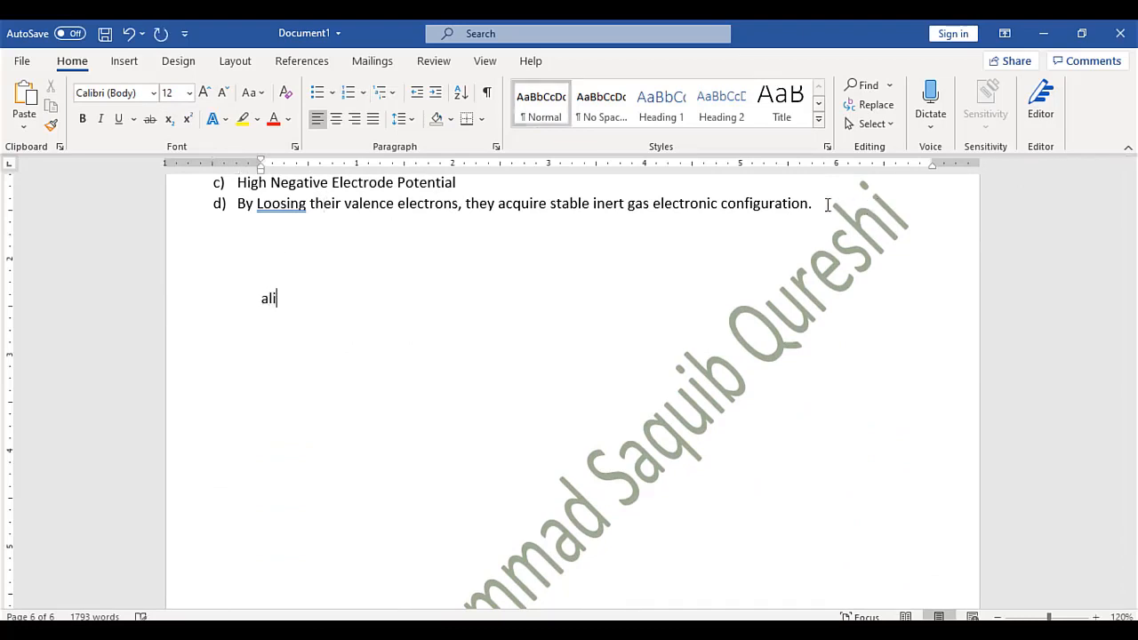
type("na")
key("Return")
type("zahra")
key("Return")
type("Mu")
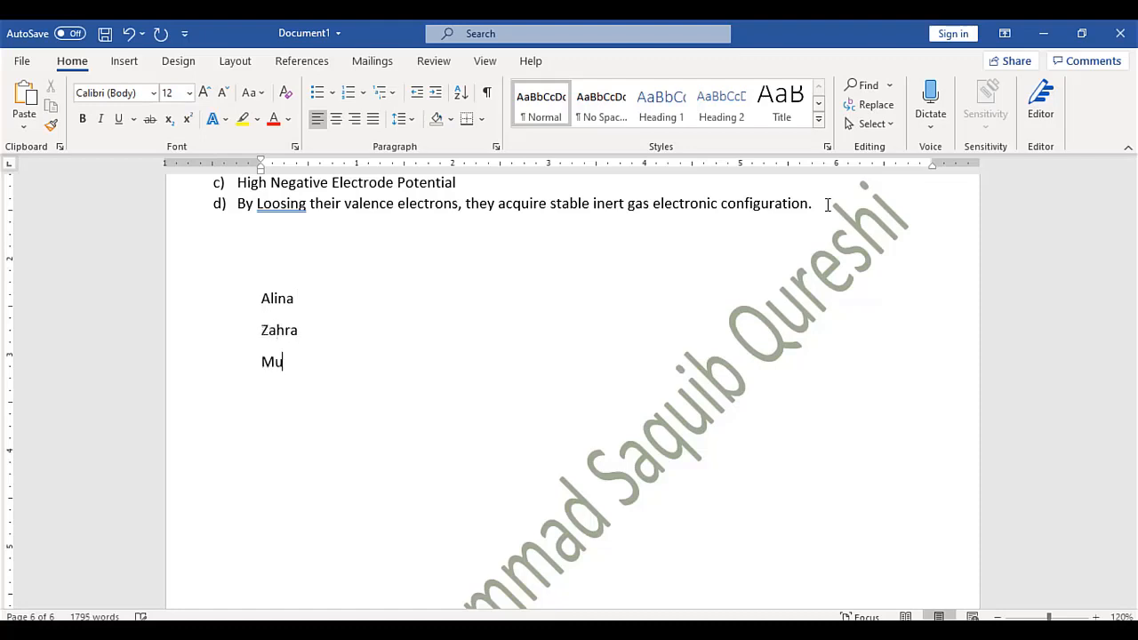
type("hammad Saquib")
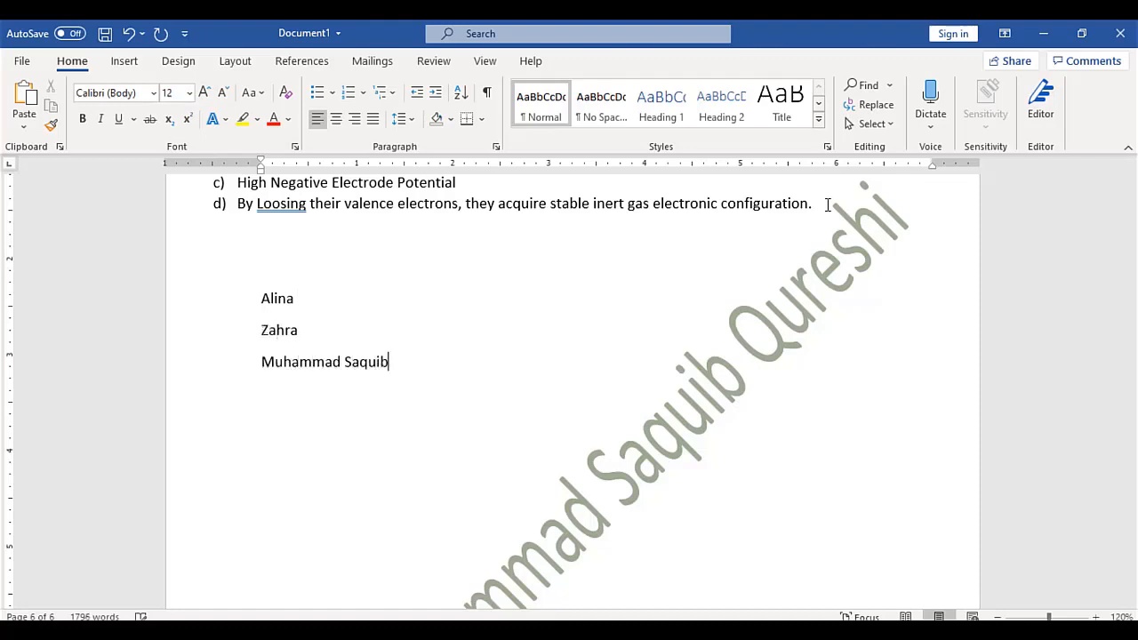
key("Return")
key("Return")
type("SHiza")
key("Return")
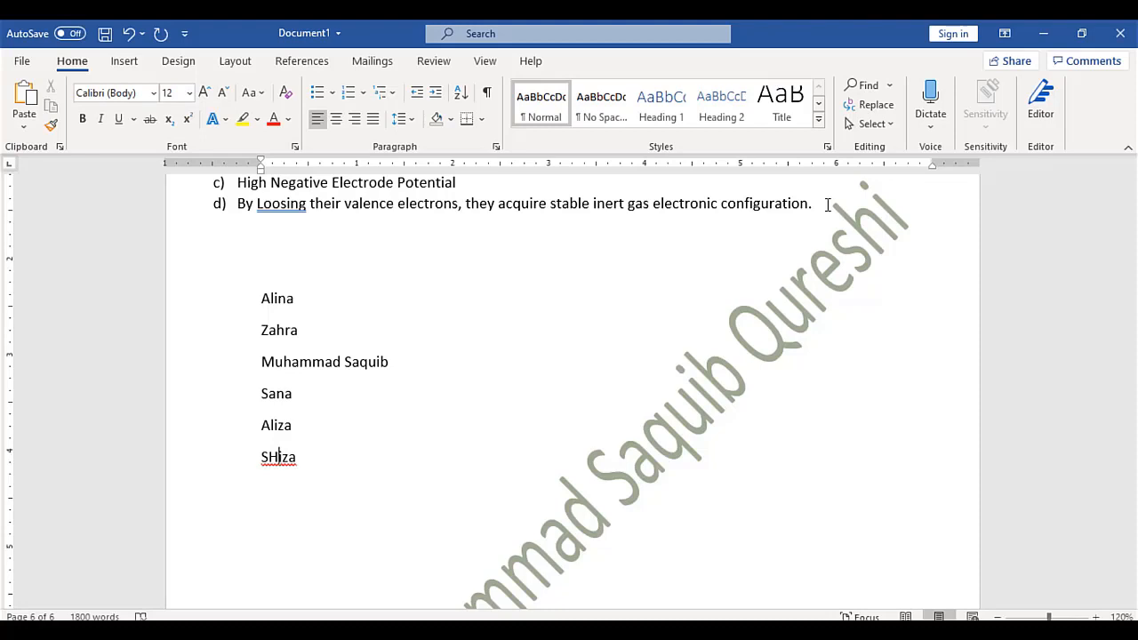
key("BackSpace")
type("h")
key("Down")
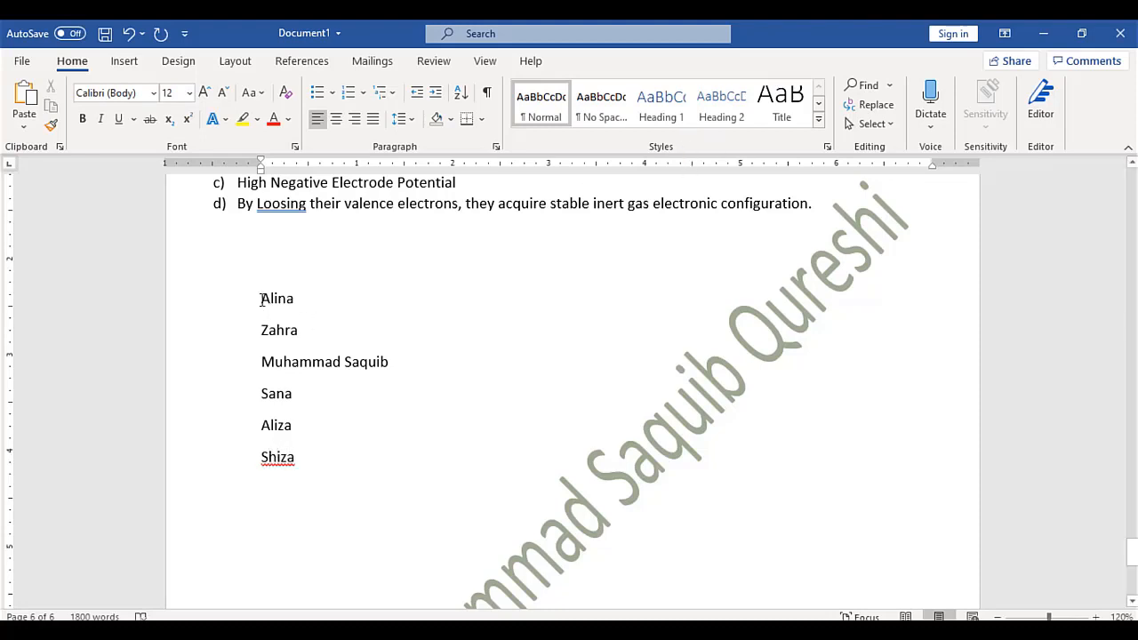
left_click_drag(263, 299, 307, 457)
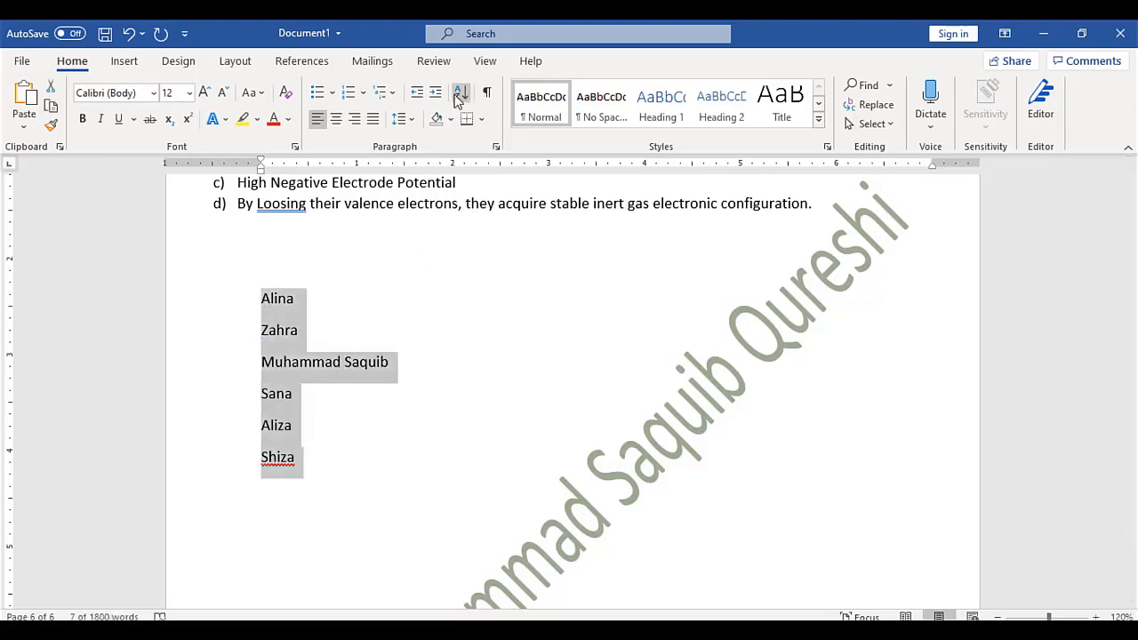
left_click(461, 92)
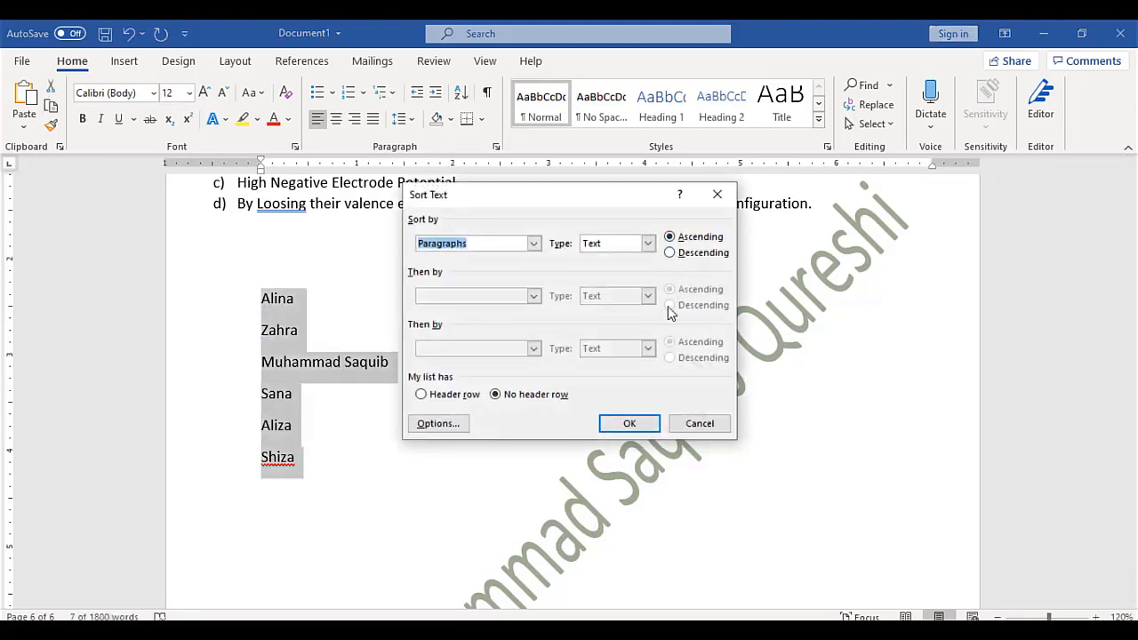
left_click(630, 424)
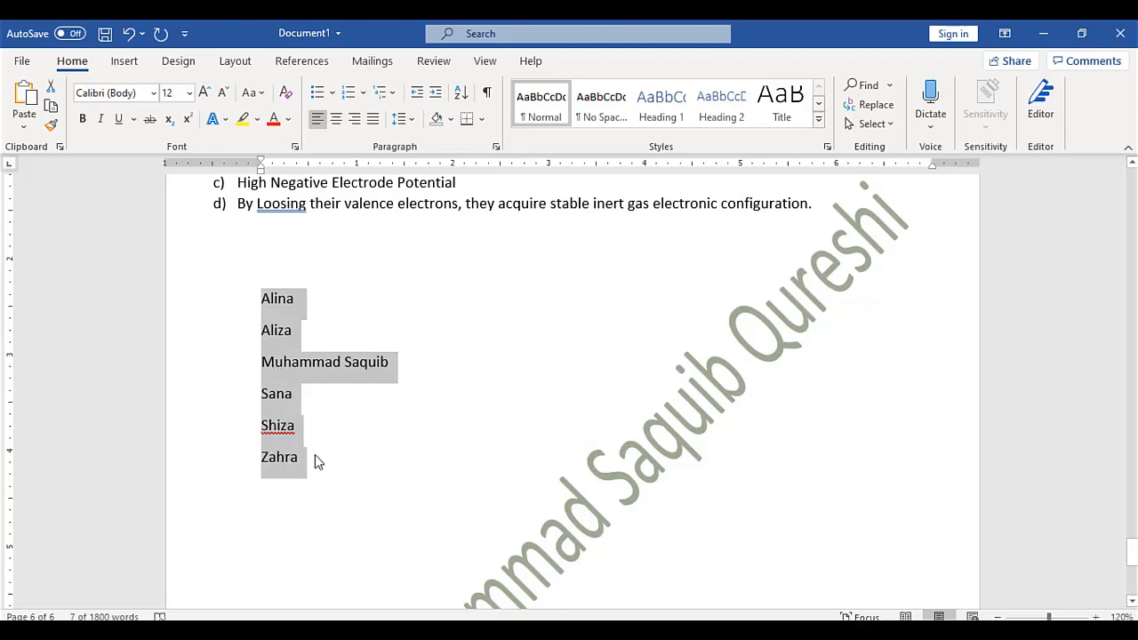
key("ctrl+z")
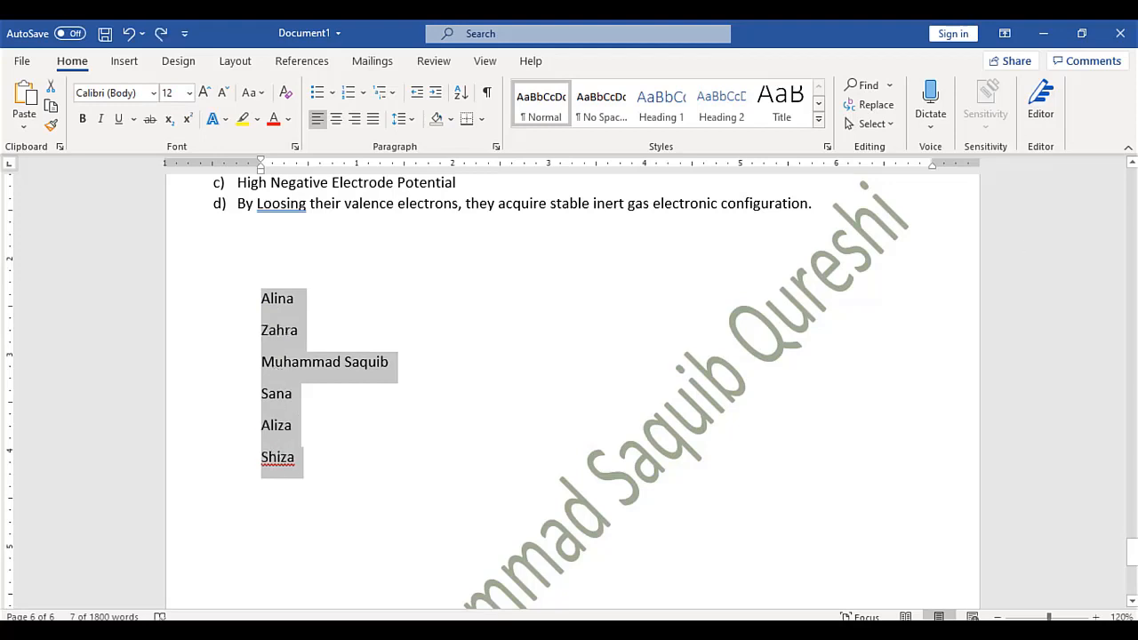
left_click_drag(1132, 553, 1132, 163)
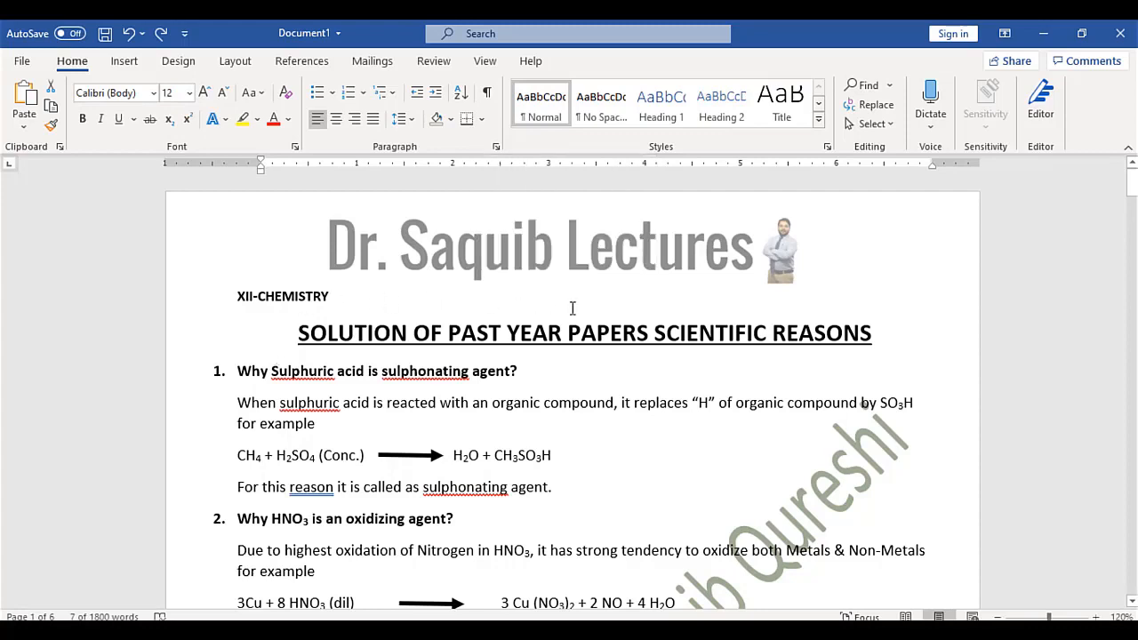
left_click(488, 93)
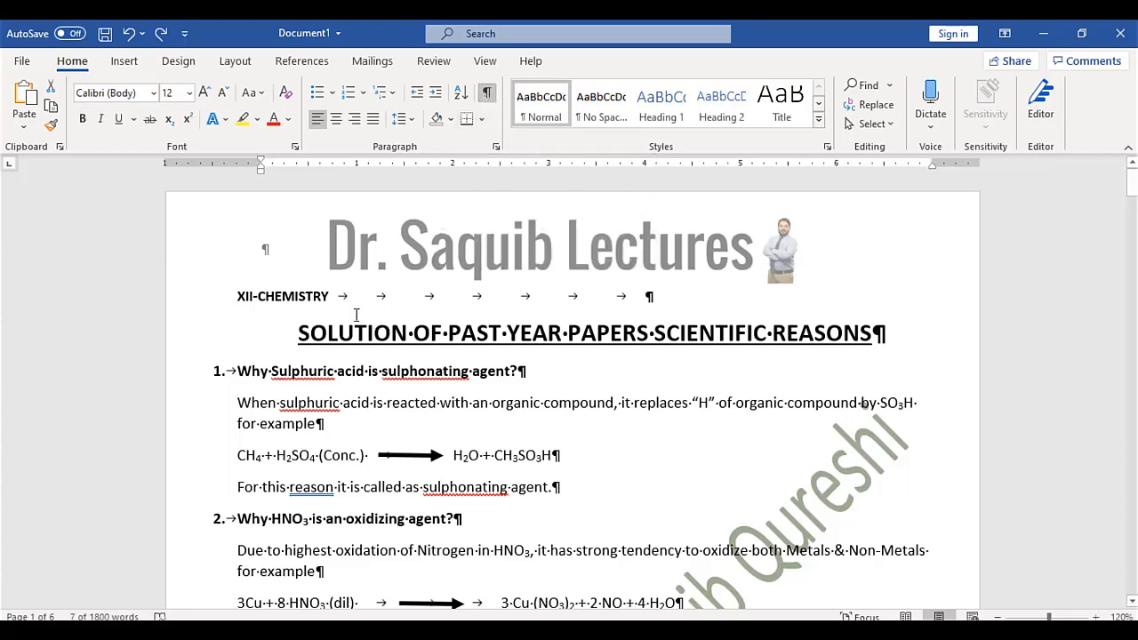
left_click(488, 96)
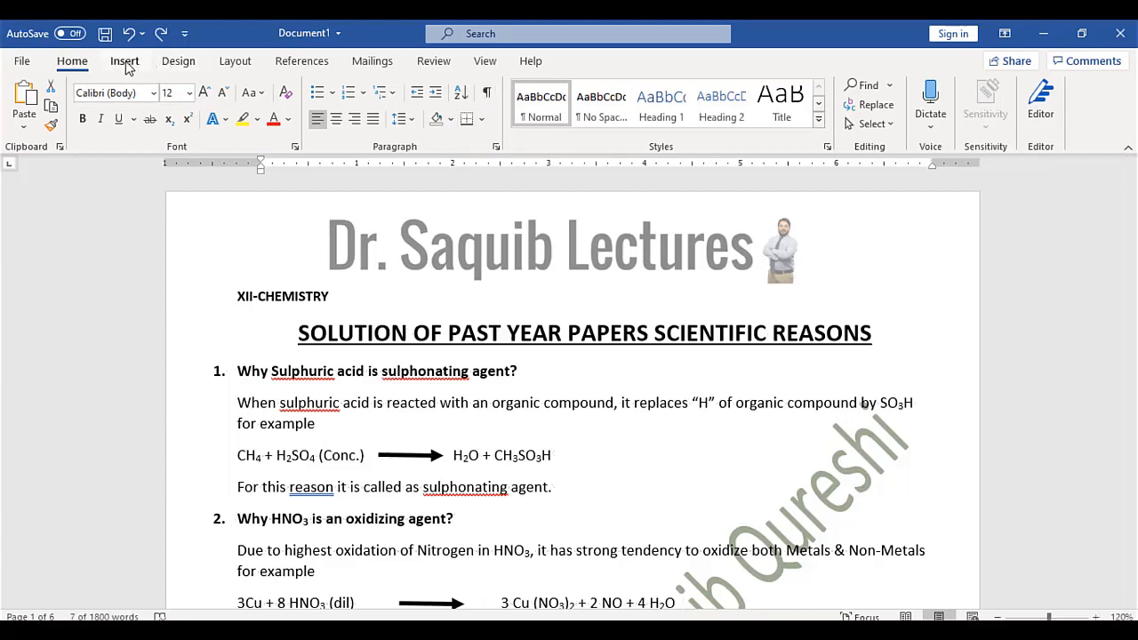
Insert the Motion design from the Insert tab's Cover Page gallery
left_click(124, 62)
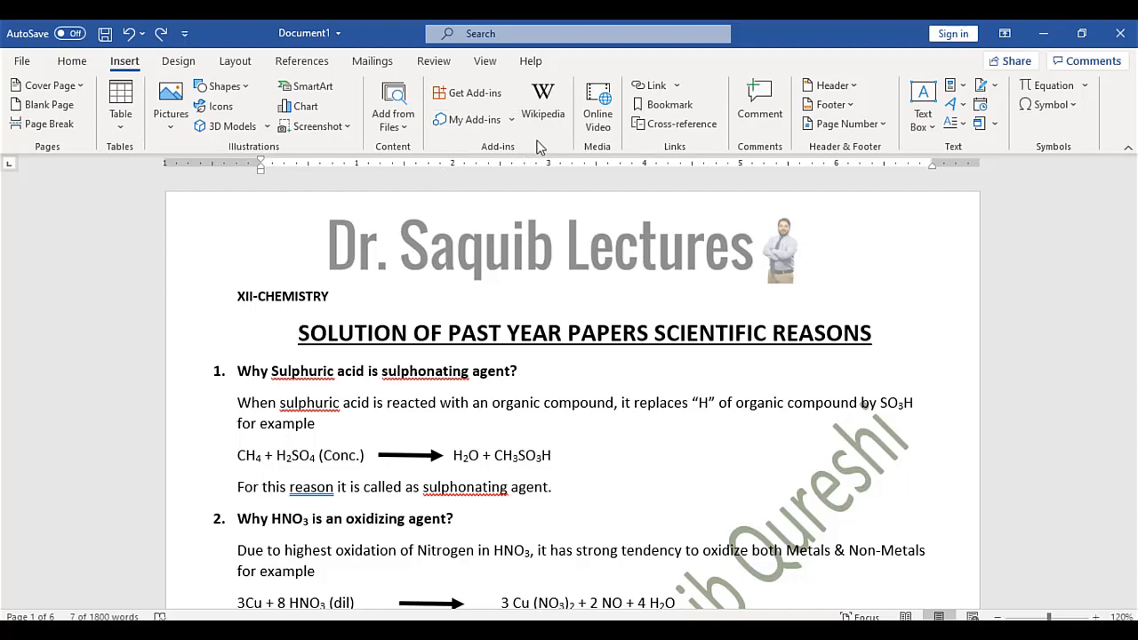
left_click(70, 86)
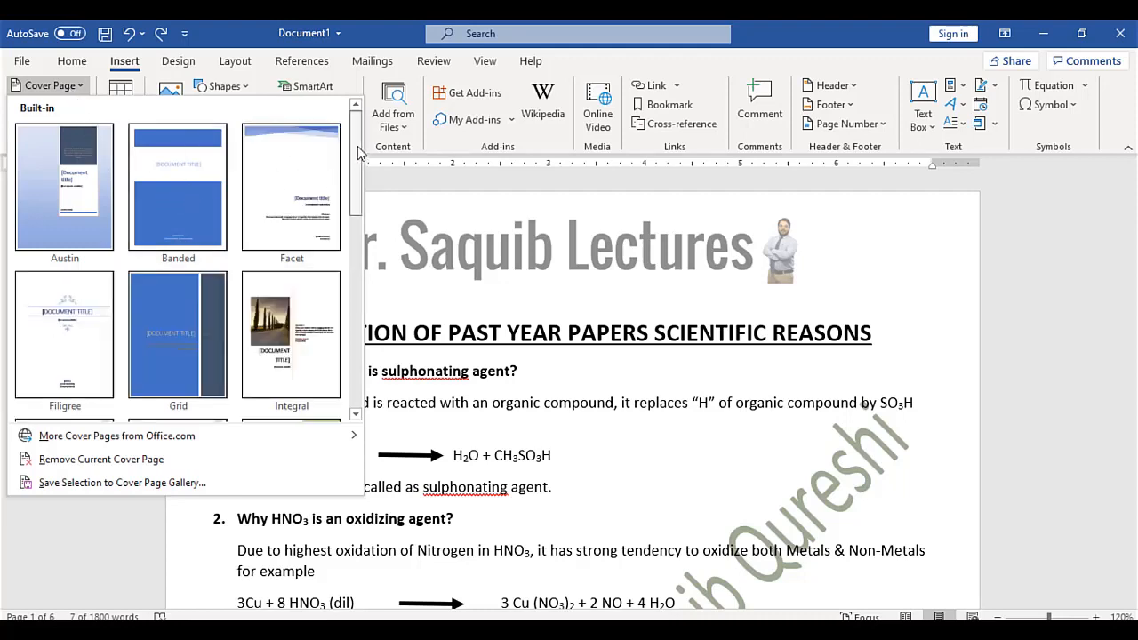
left_click_drag(360, 153, 364, 238)
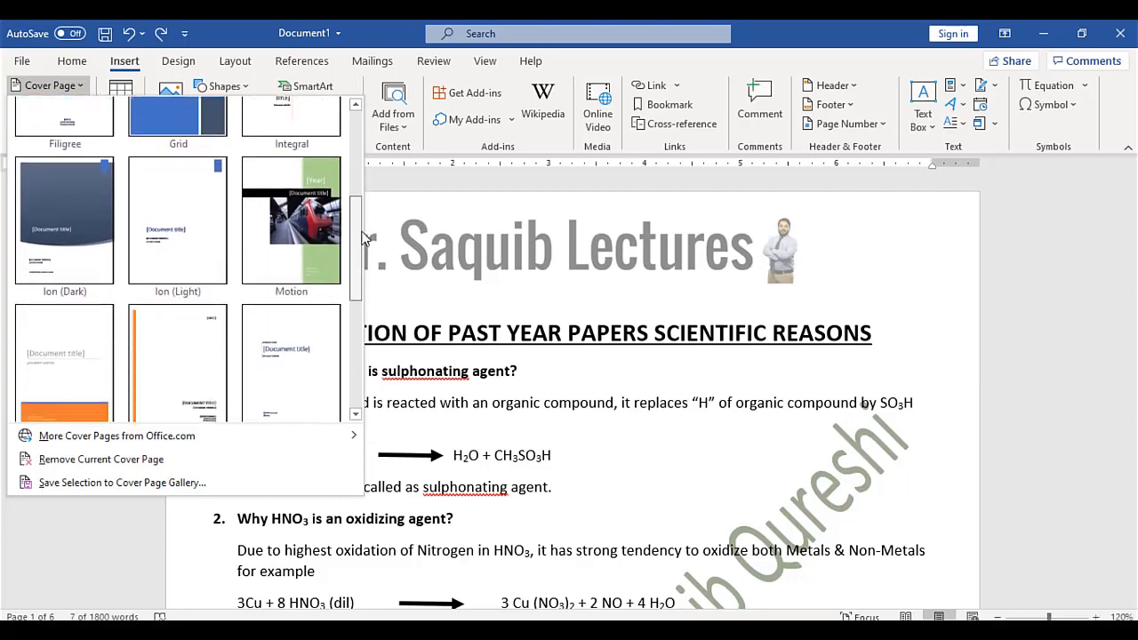
left_click(313, 229)
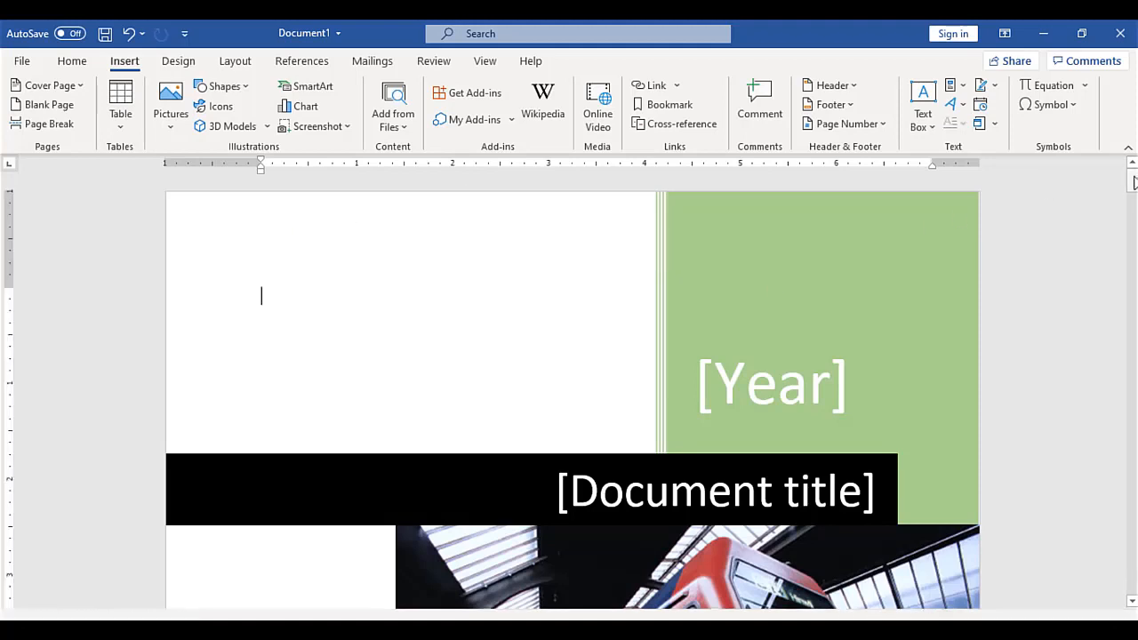
Set the cover page year to 2020 and the title to 'MS Office Course'
left_click(787, 388)
type("2020")
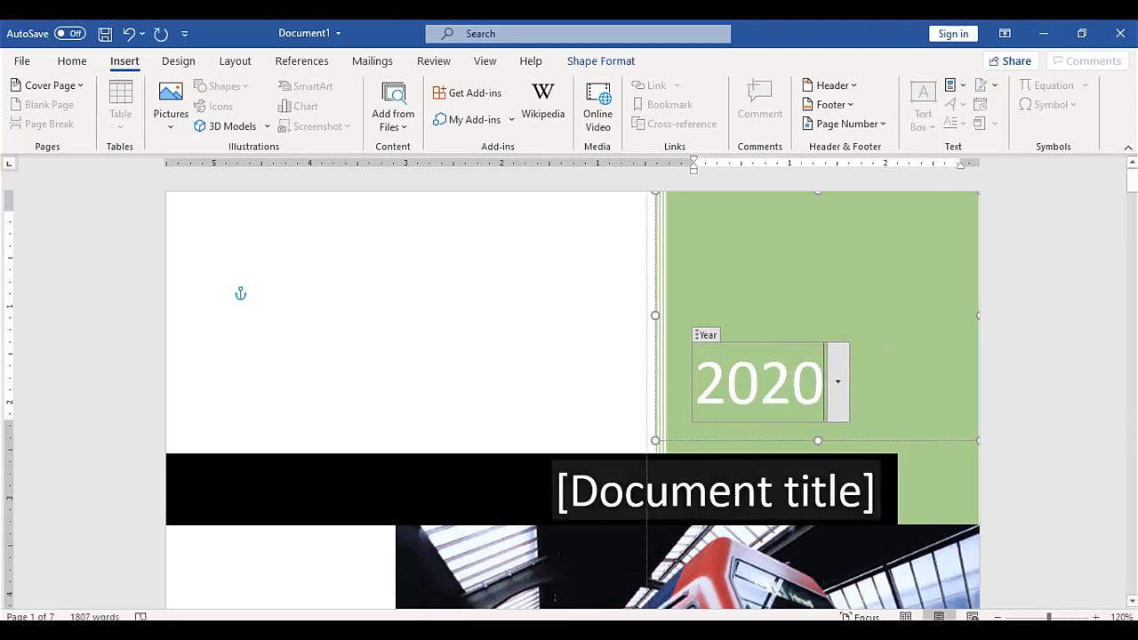
left_click(584, 491)
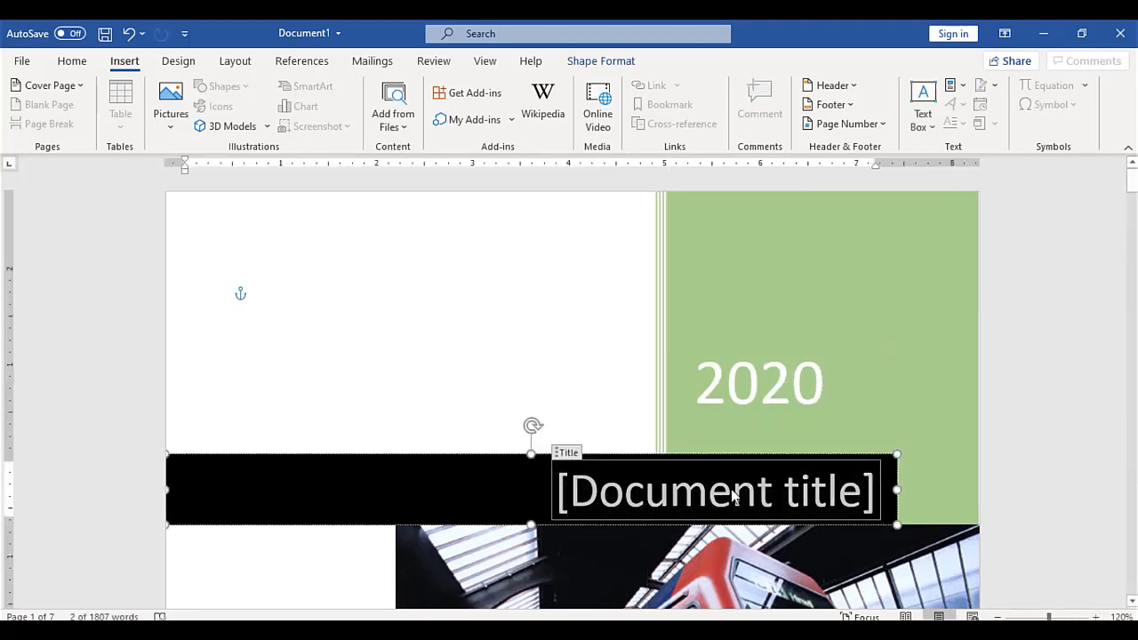
type("ms")
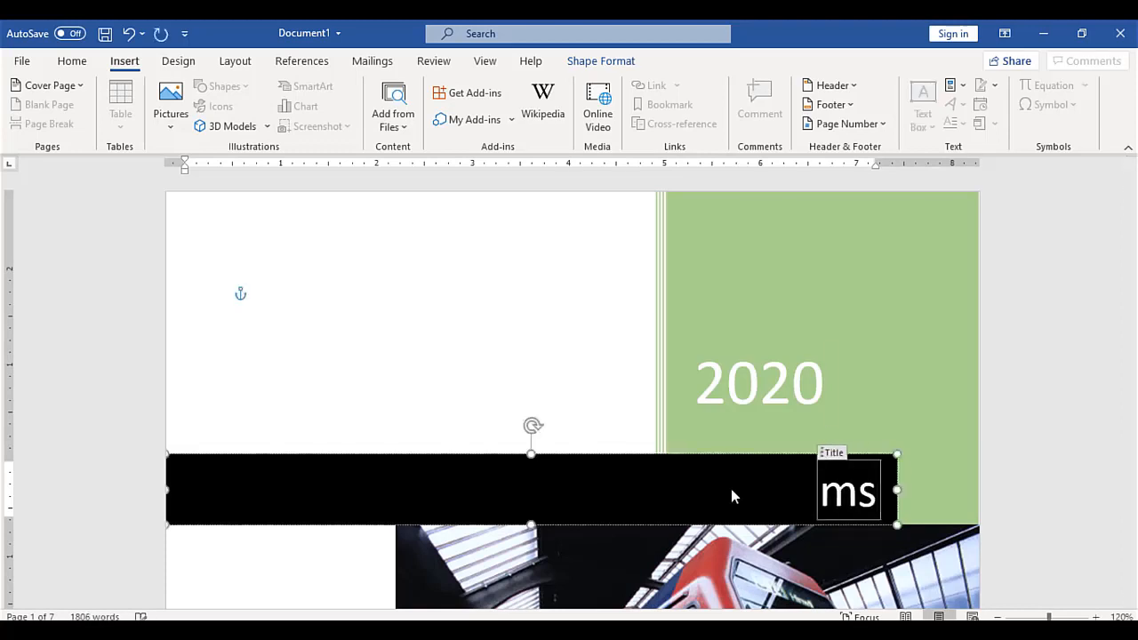
key("BackSpace")
key("BackSpace")
type("MS Off")
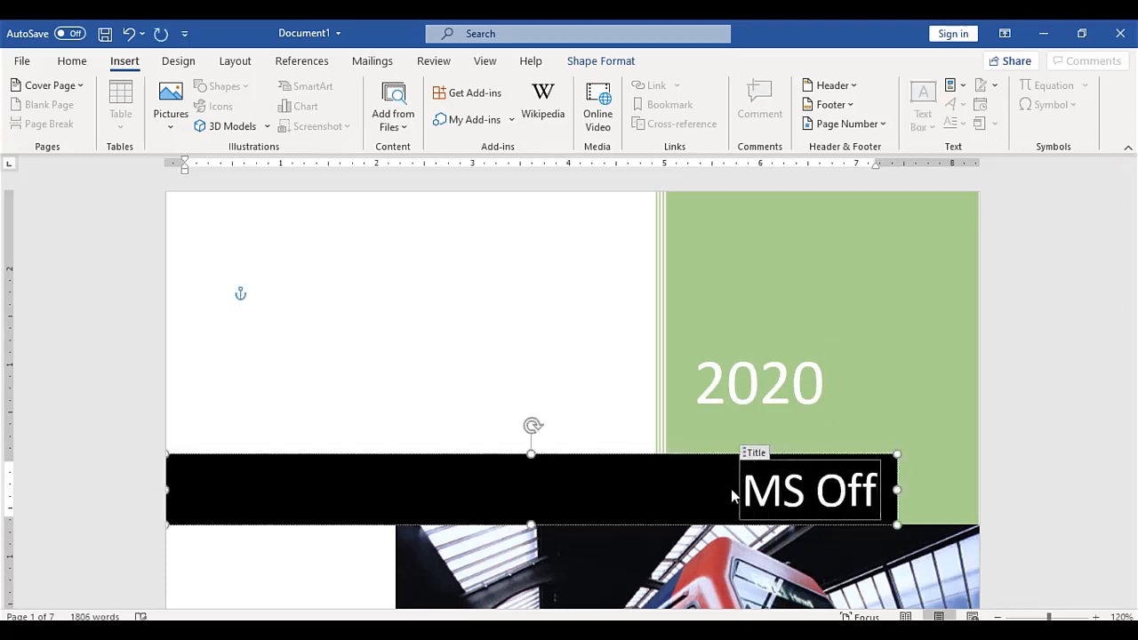
type("ice Course")
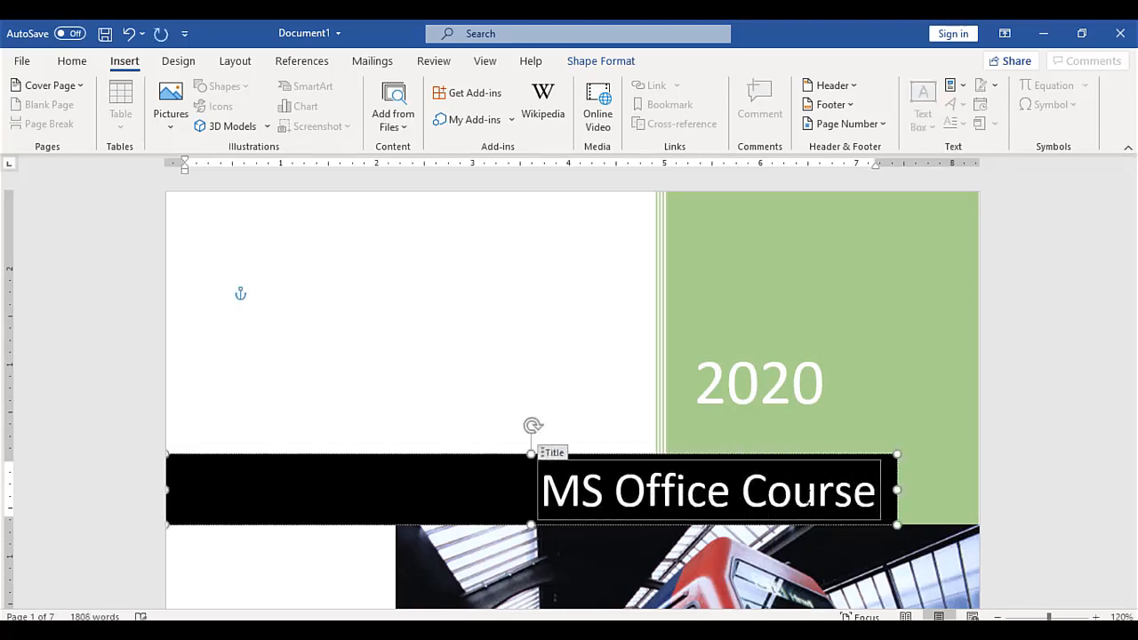
Replace the cover page's author field with the author's full name
left_click_drag(1133, 184, 1133, 232)
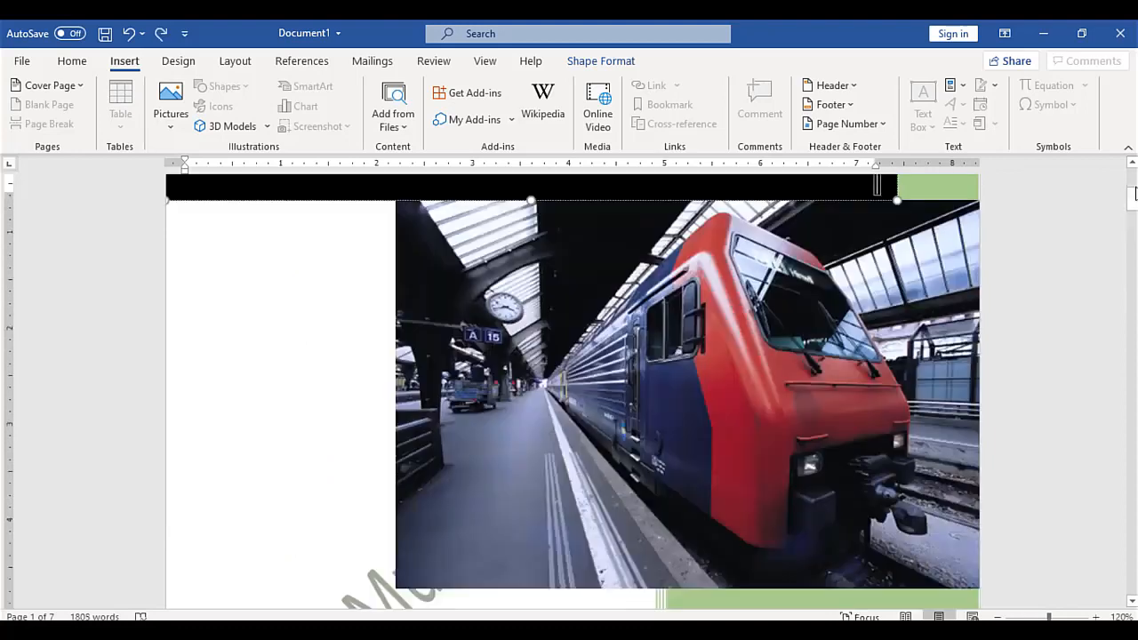
left_click_drag(1133, 201, 1133, 223)
double_click(699, 374)
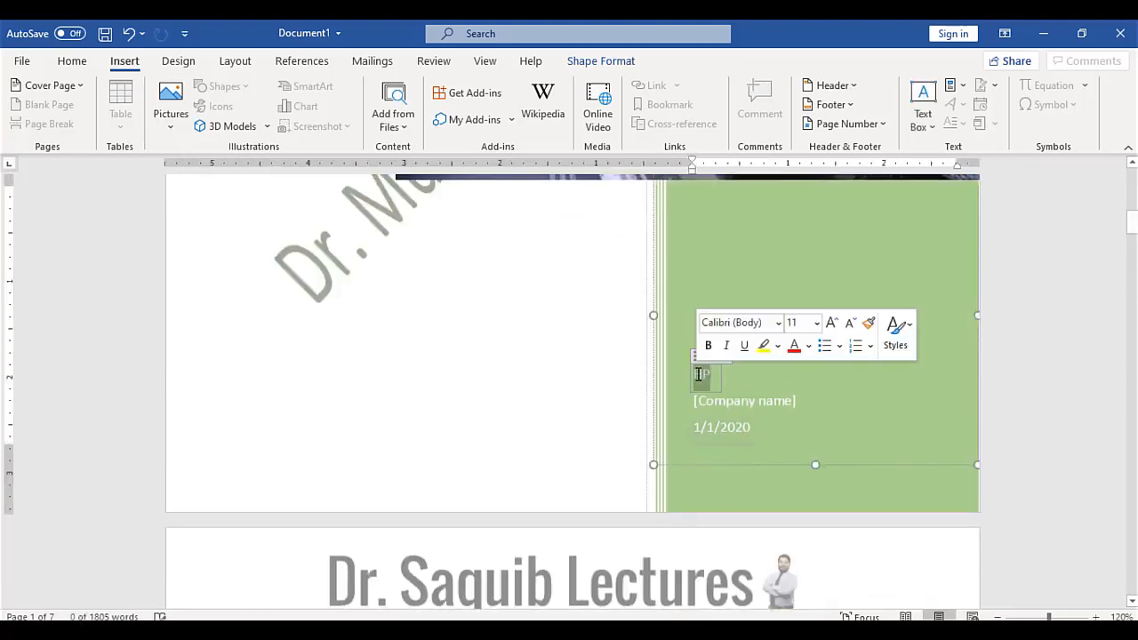
type("Muhammad Saqui")
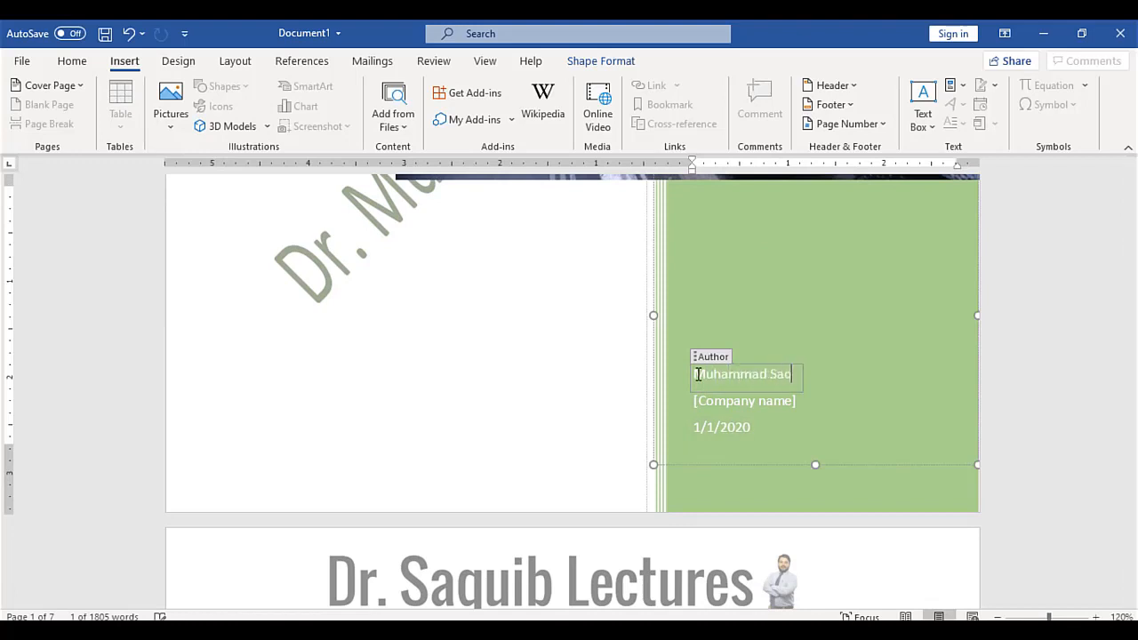
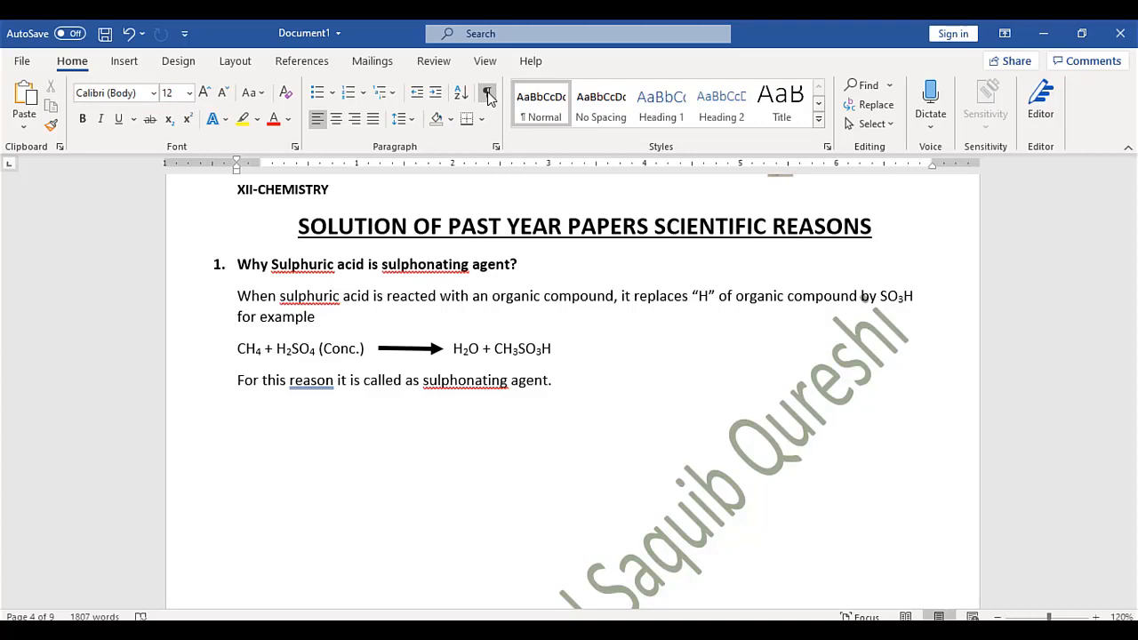
Undo to restore questions 2 and 3, and delete the blank line above question 2
left_click(230, 417)
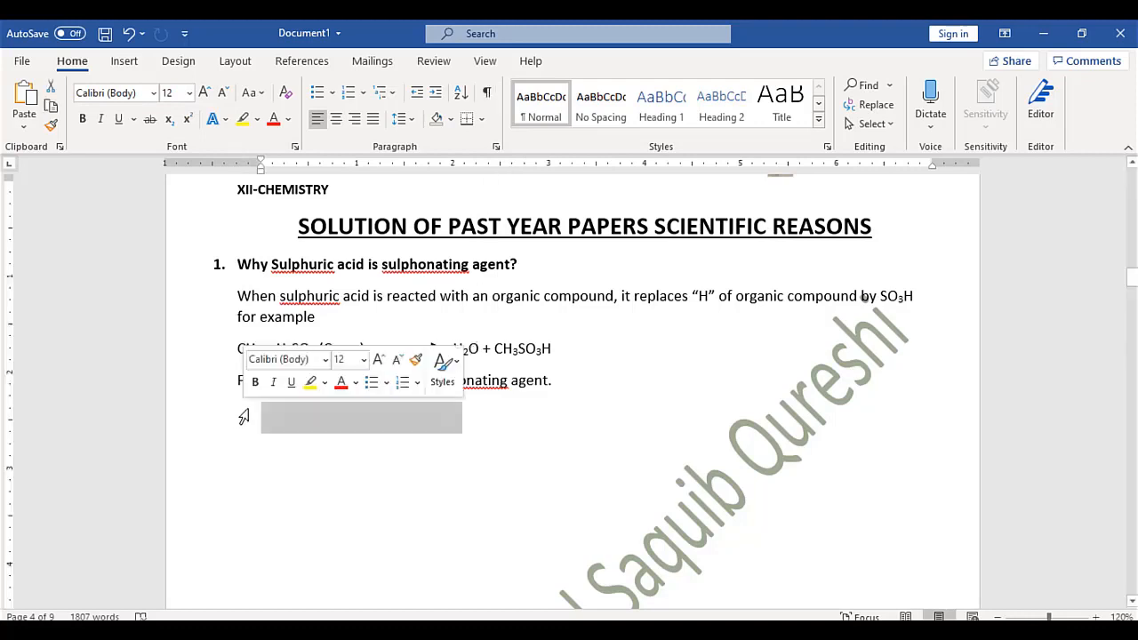
key("ctrl+z")
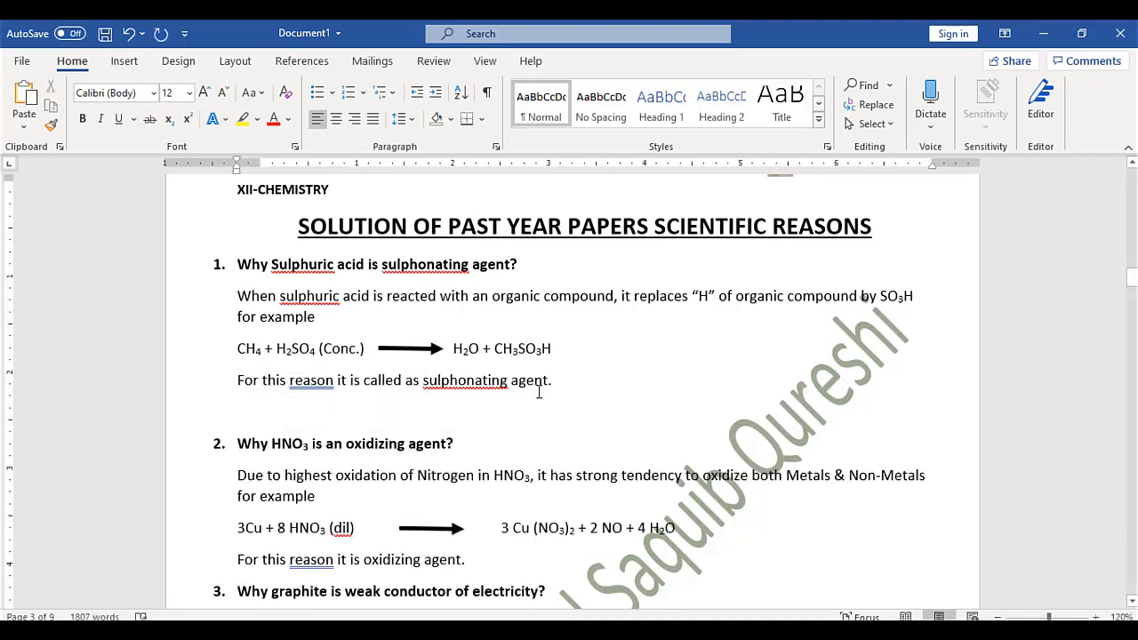
key("Delete")
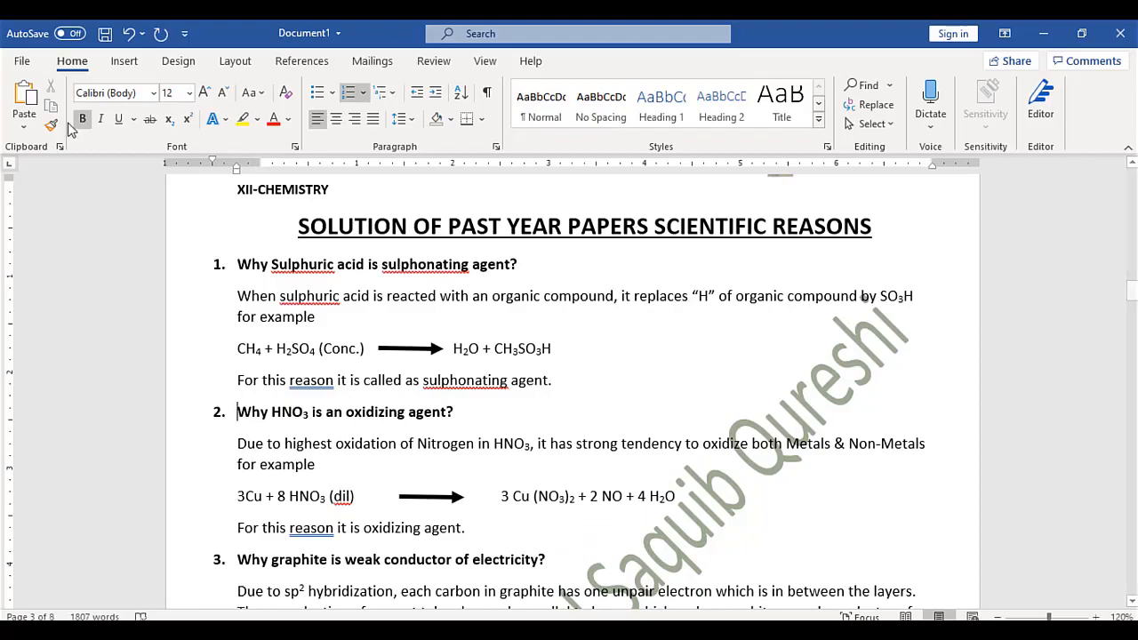
left_click(125, 62)
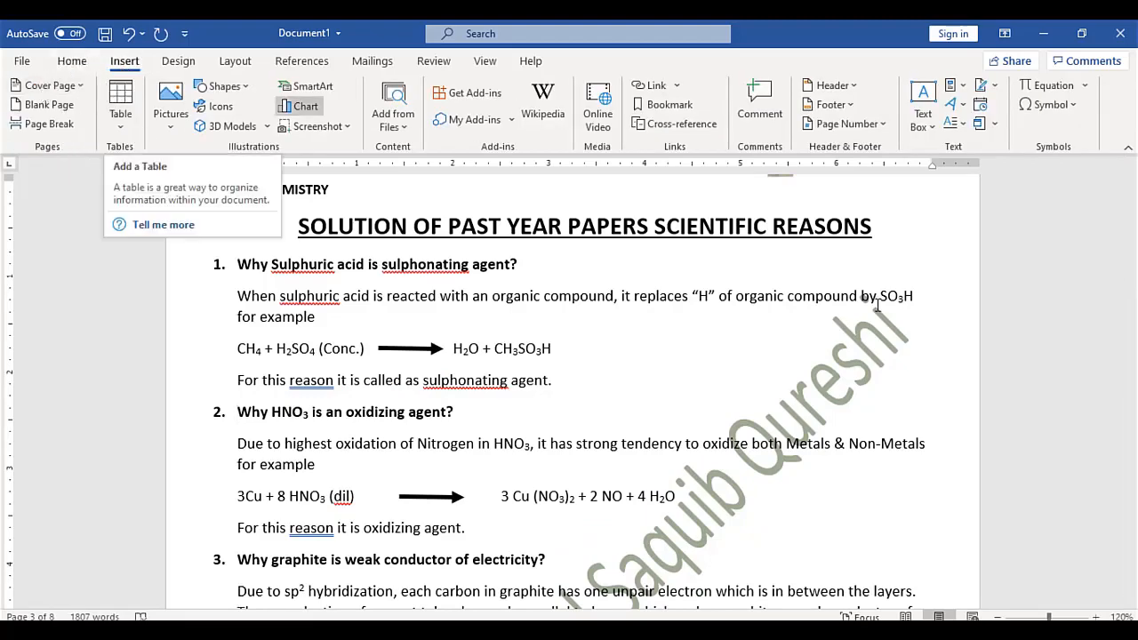
left_click_drag(1135, 296, 1133, 564)
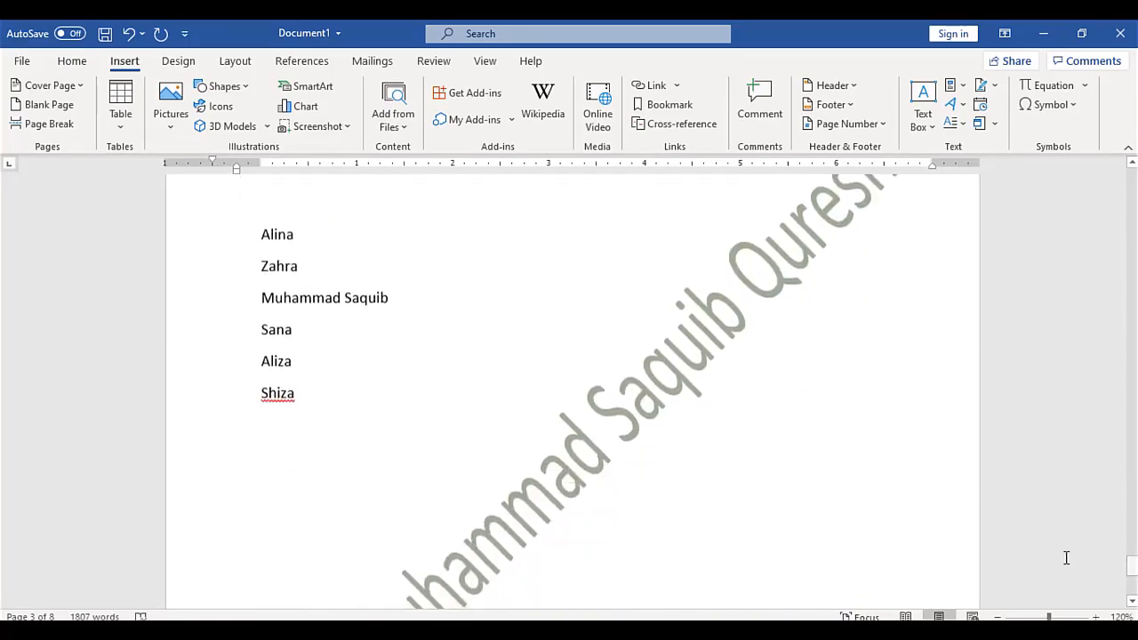
Insert an empty 7-column by 5-row table below the names ending with 'Shiza'
left_click(368, 427)
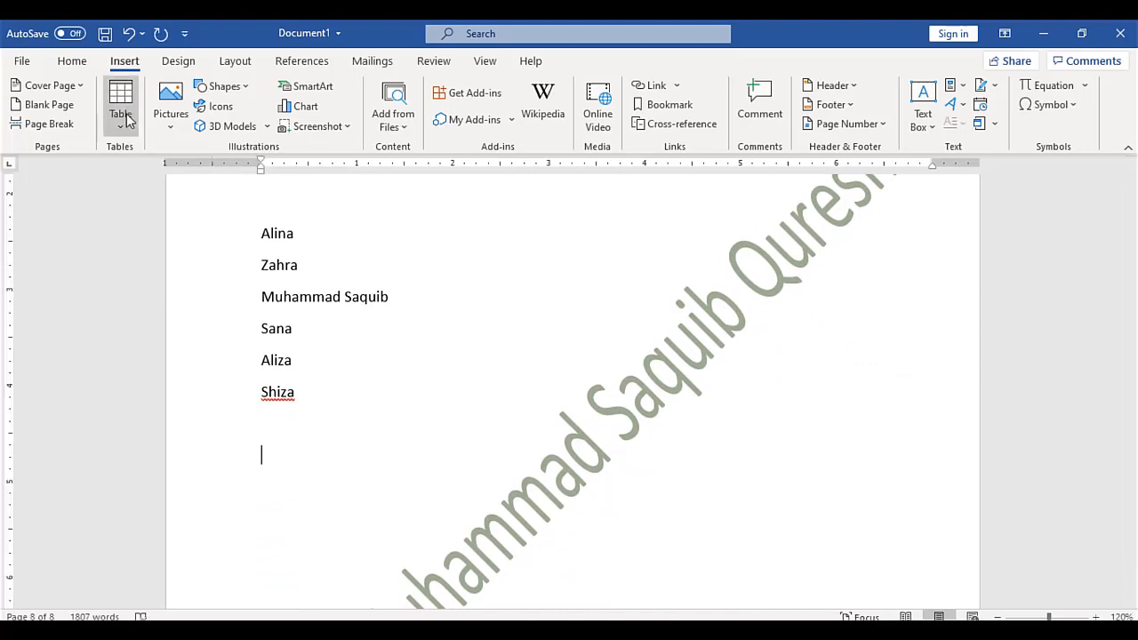
left_click(126, 119)
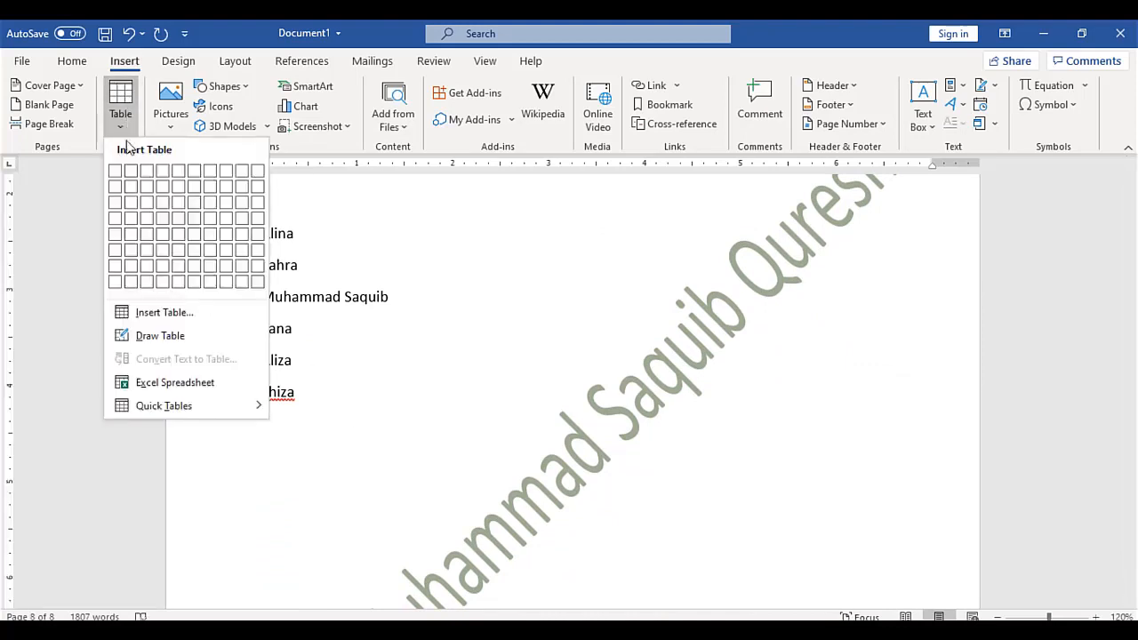
left_click(215, 235)
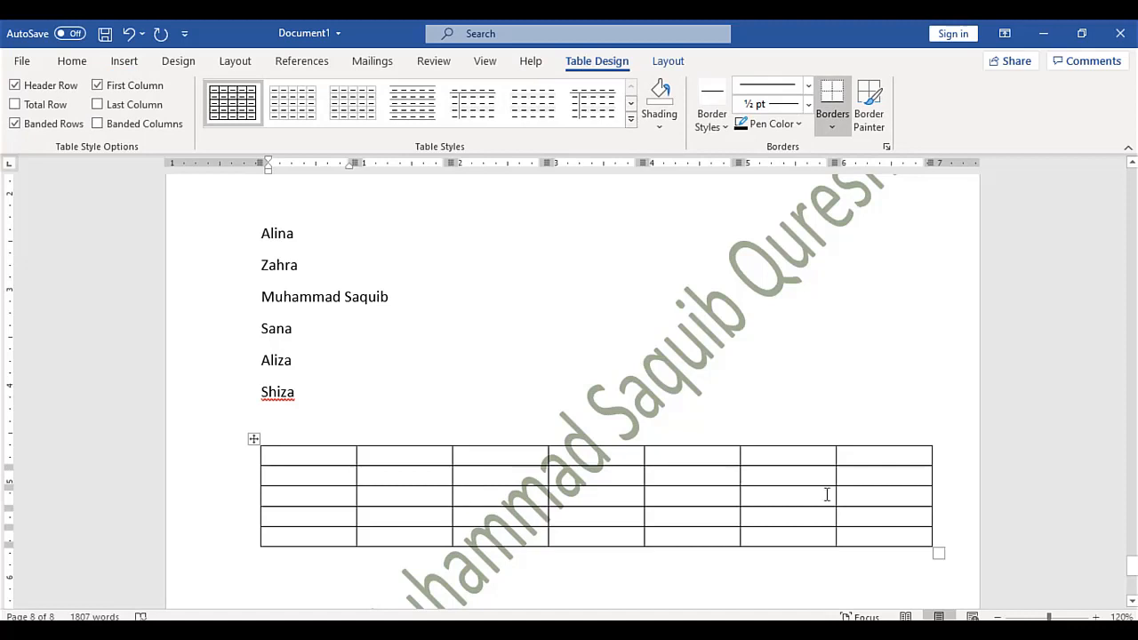
Add a sixth row to the table with Tab and select the whole table
left_click(911, 539)
key("Tab")
key("Tab")
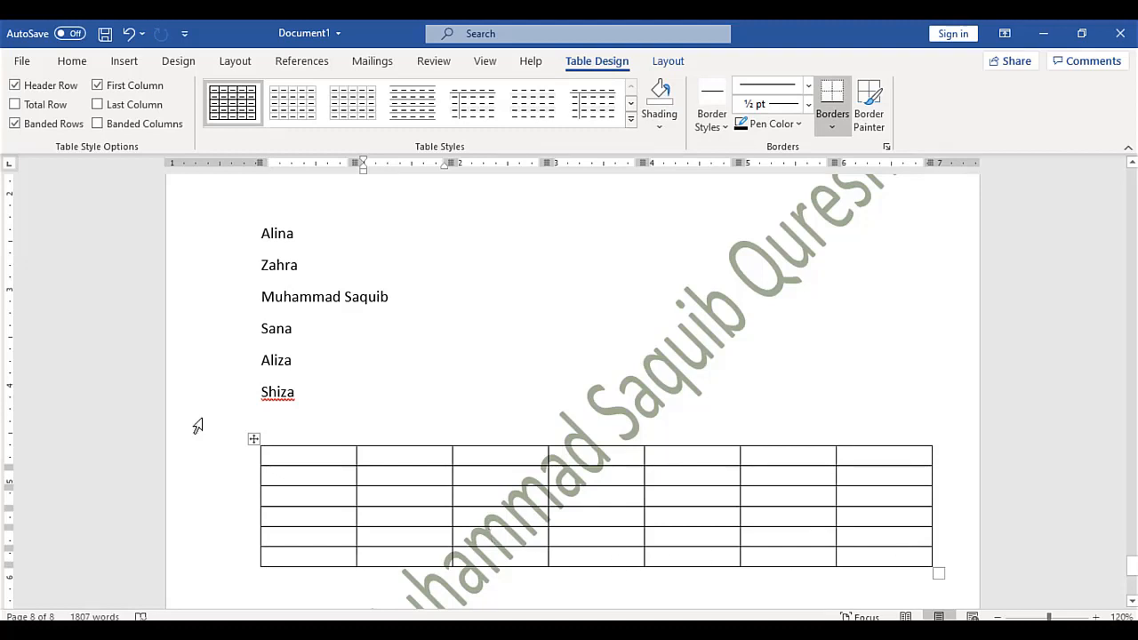
left_click(254, 438)
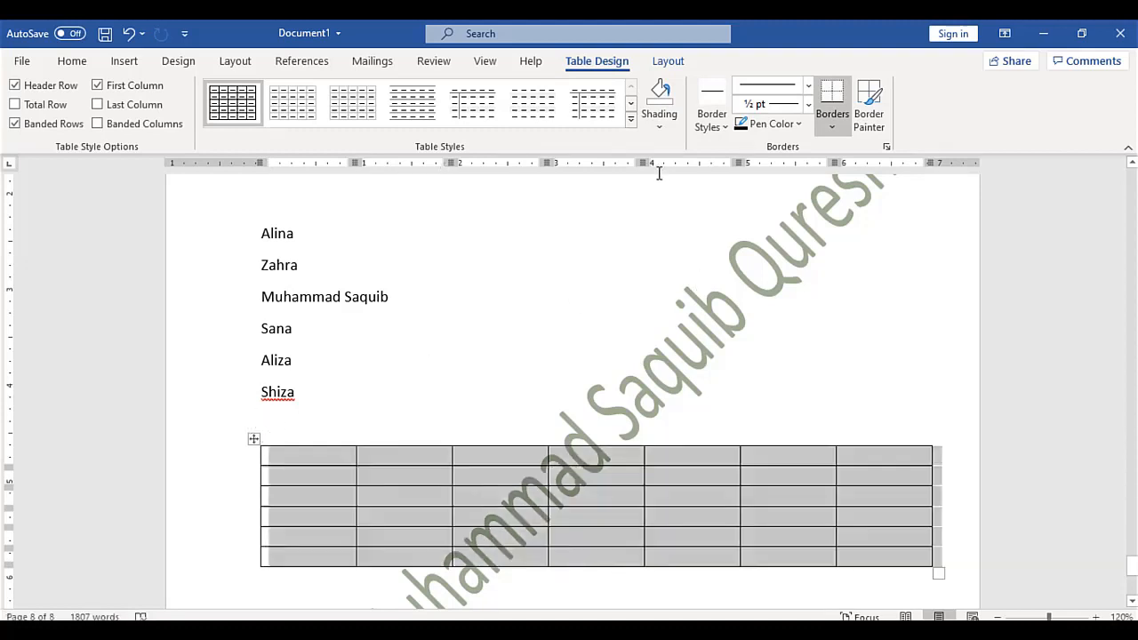
Try yellow, blue and green grid styles, finally applying the black-header Grid Table style
left_click(630, 118)
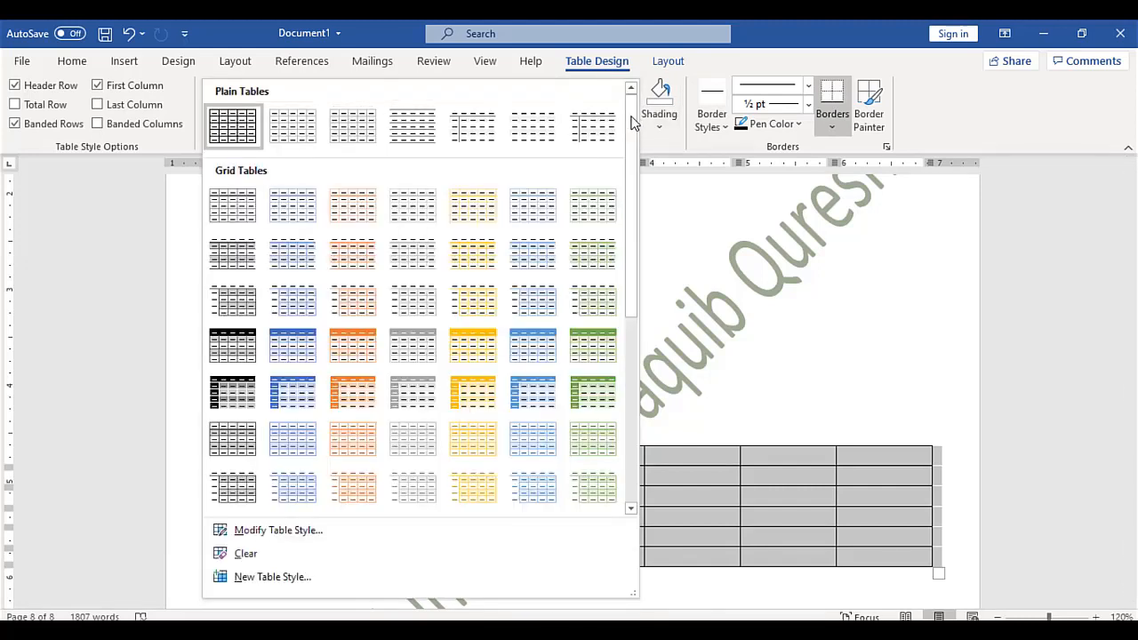
left_click(480, 360)
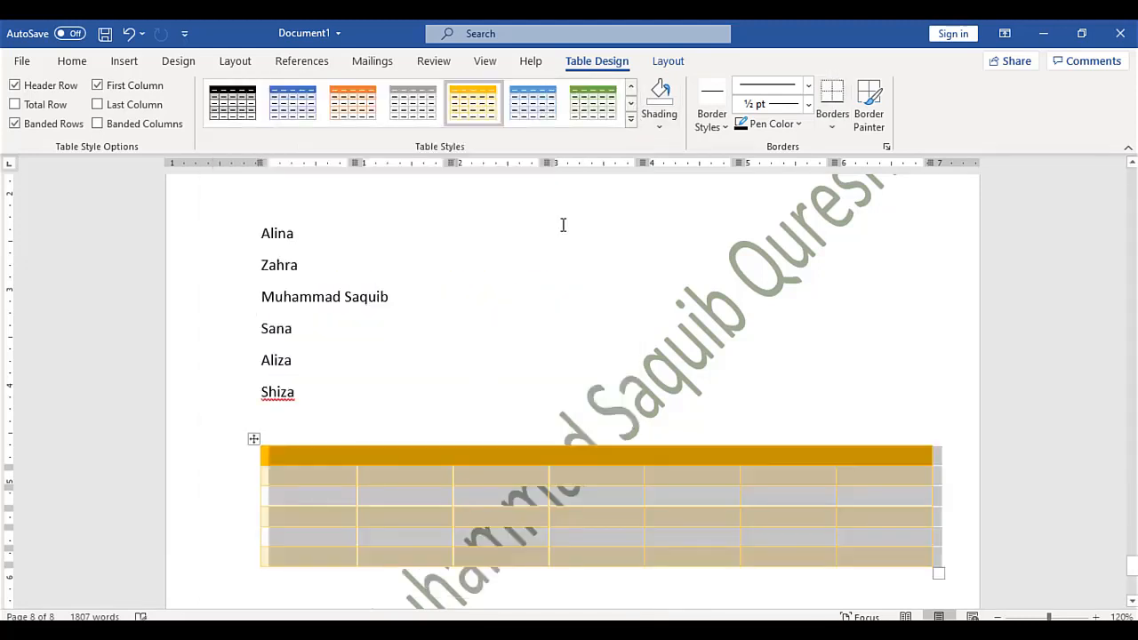
left_click(533, 99)
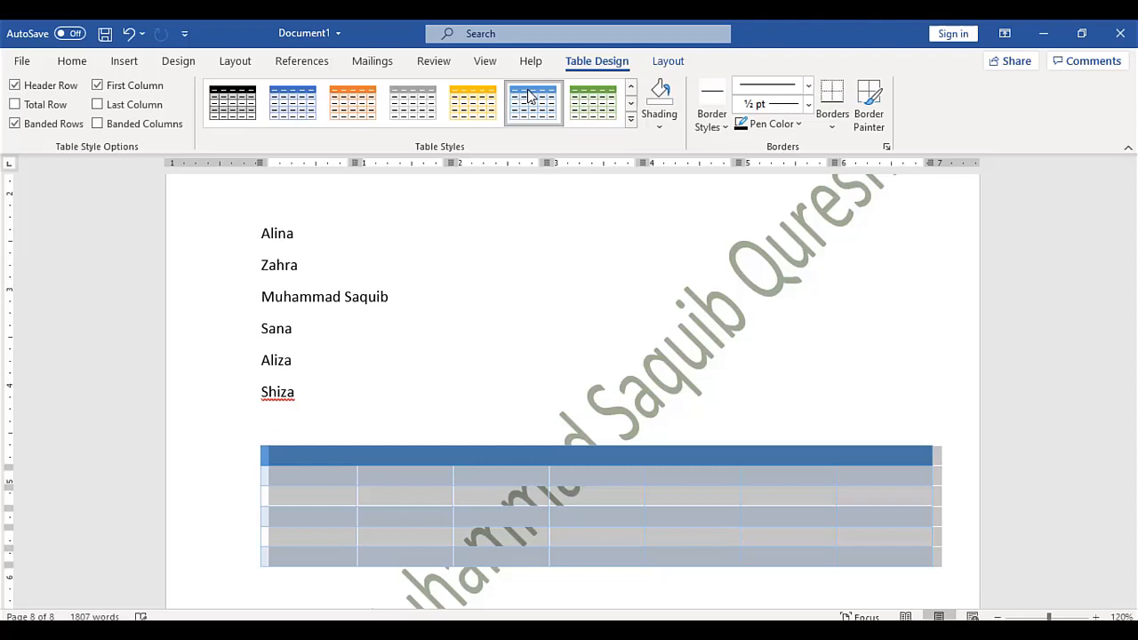
left_click(594, 102)
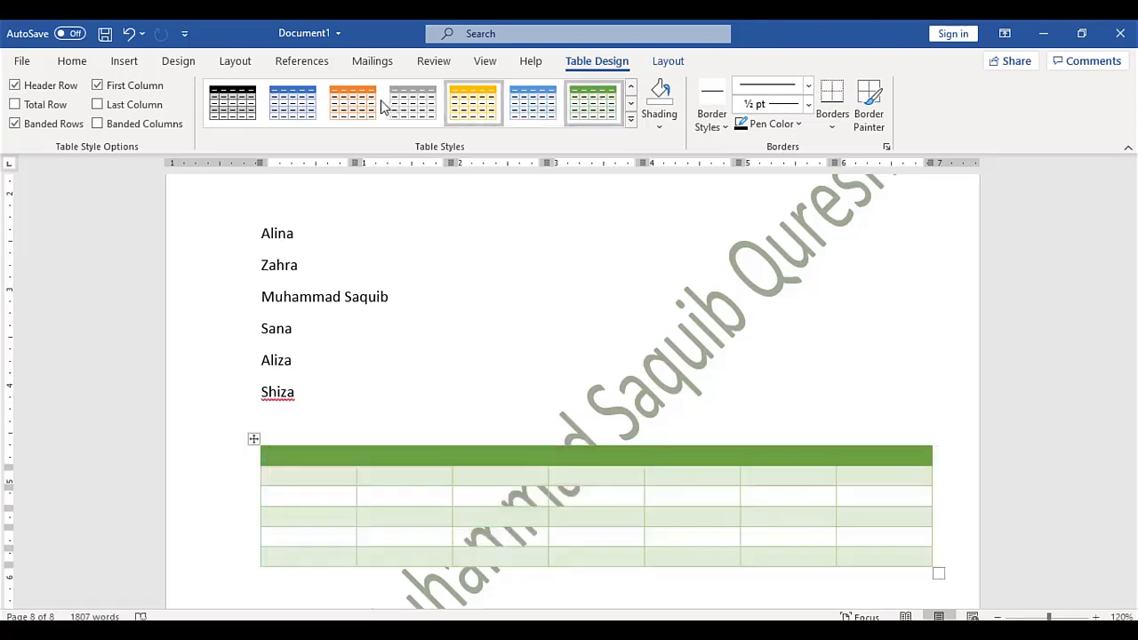
left_click(282, 99)
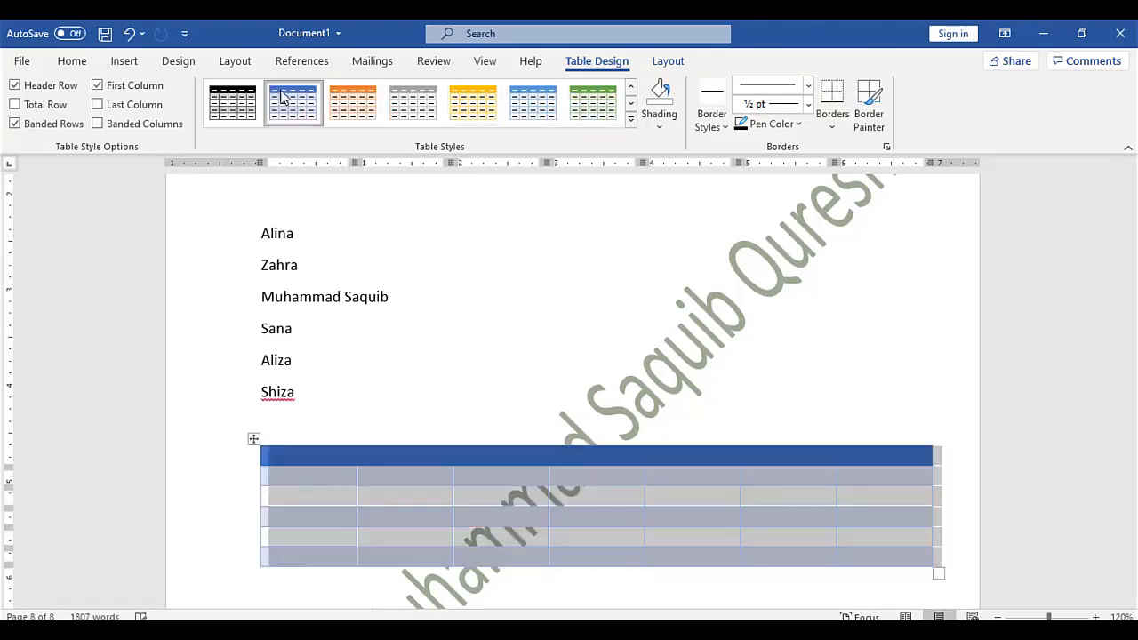
left_click(231, 105)
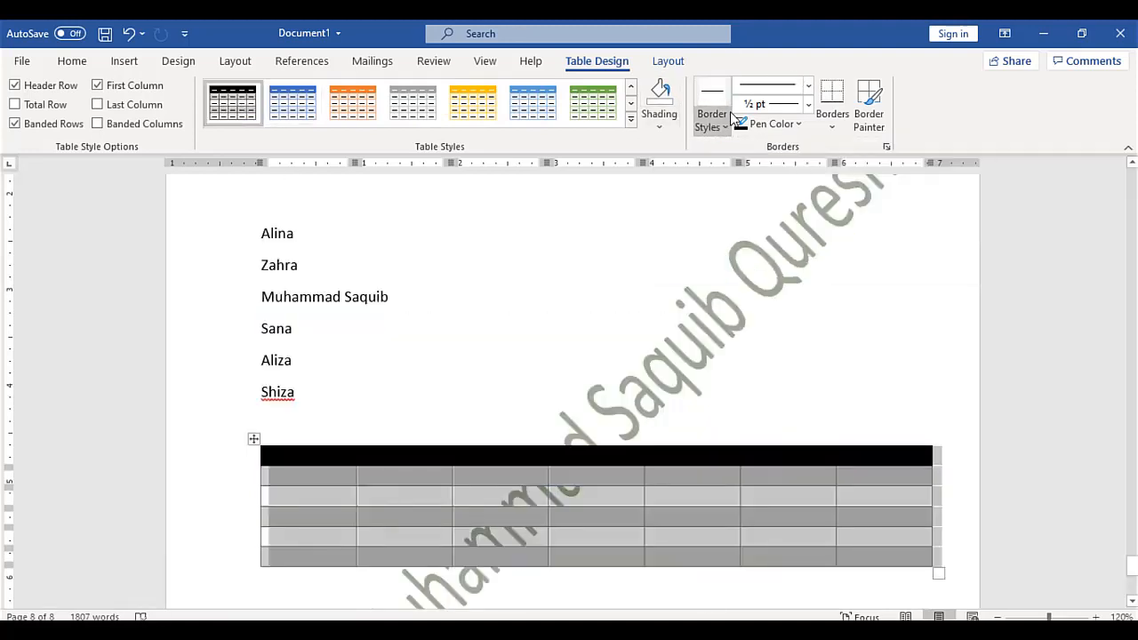
Choose a blue theme border style and set the border pen colour to orange
left_click(731, 116)
left_click(746, 233)
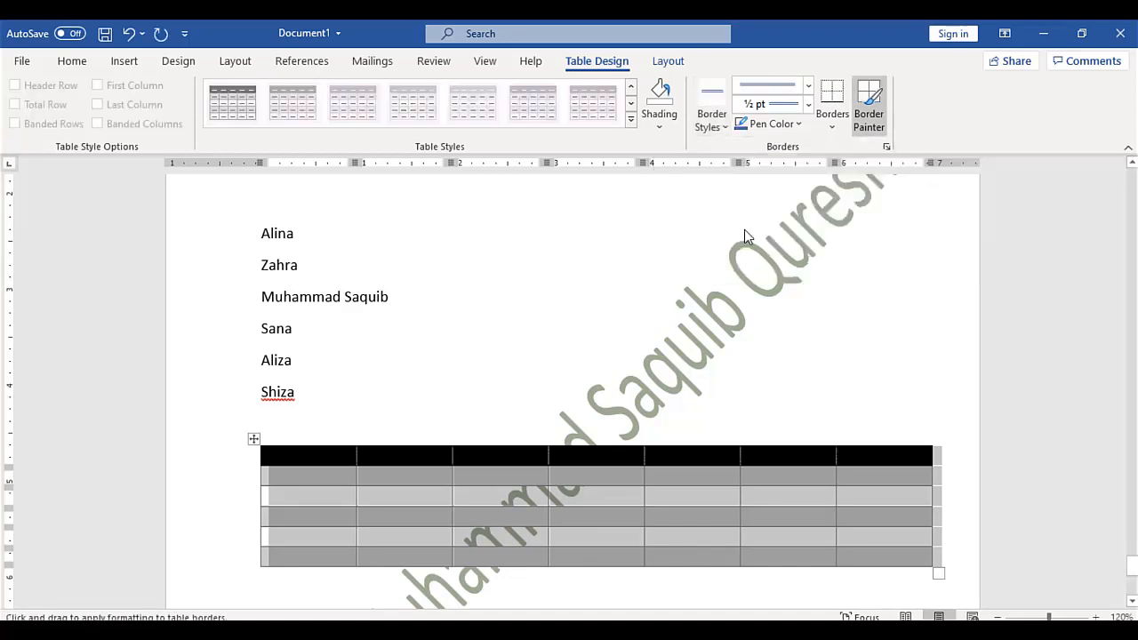
left_click(791, 129)
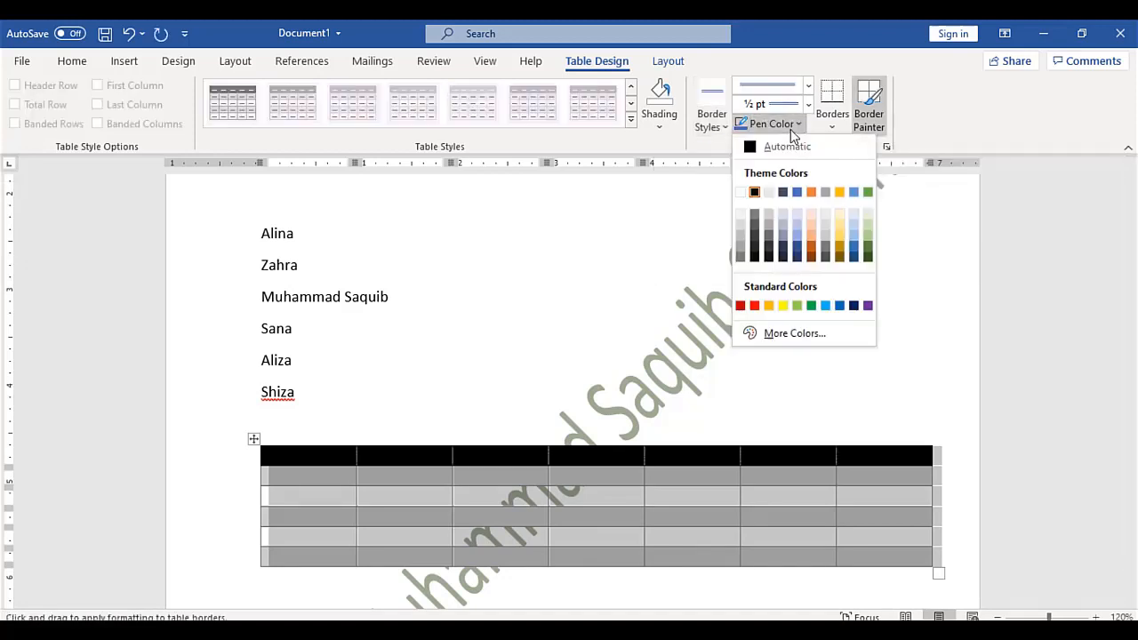
left_click(812, 244)
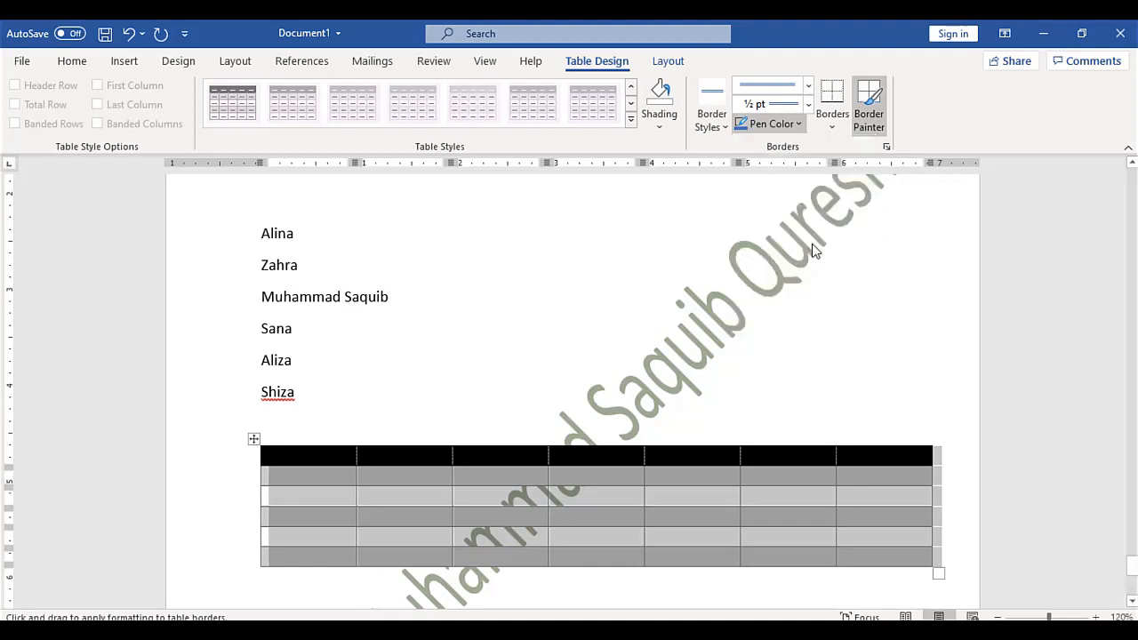
Apply orange borders to all cells, then remove every border with No Border
left_click(837, 120)
left_click(838, 120)
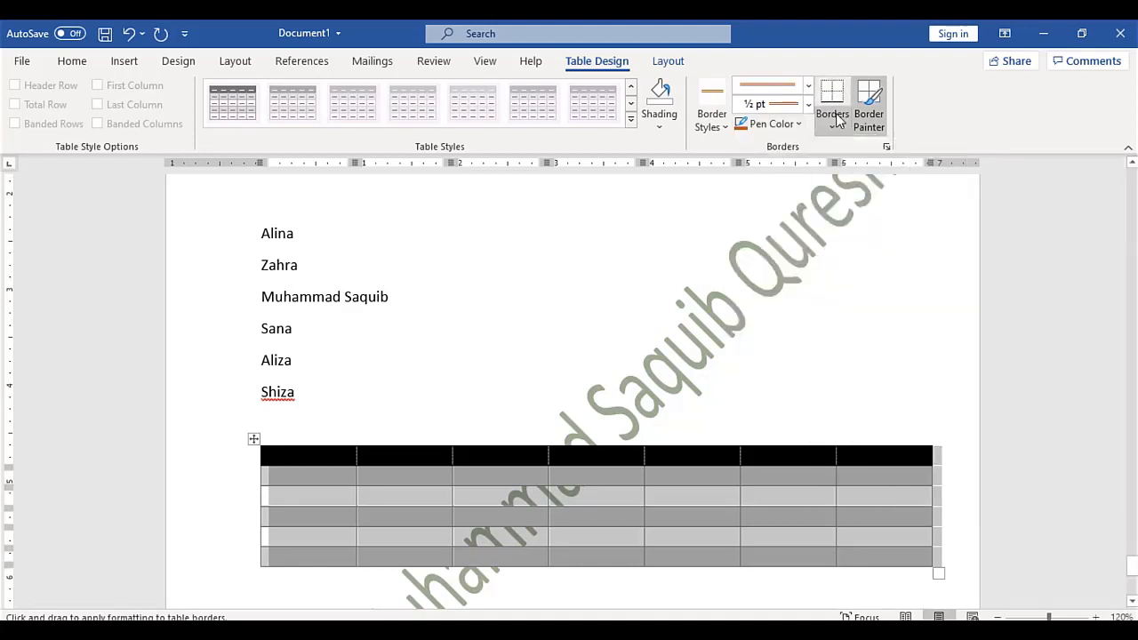
left_click(838, 120)
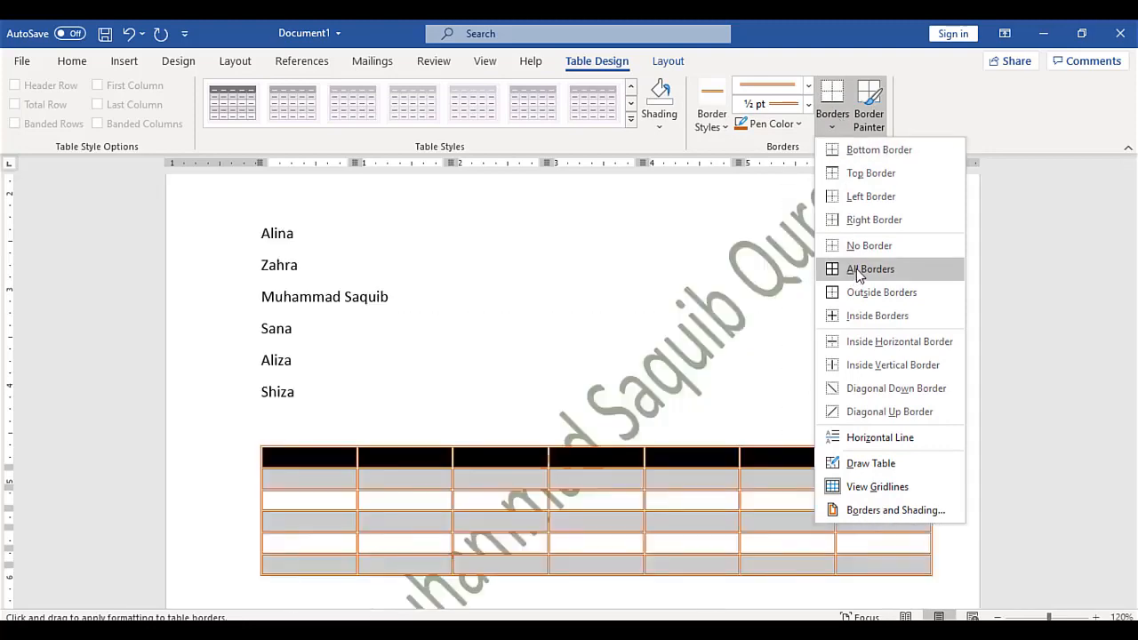
left_click(856, 274)
left_click(839, 125)
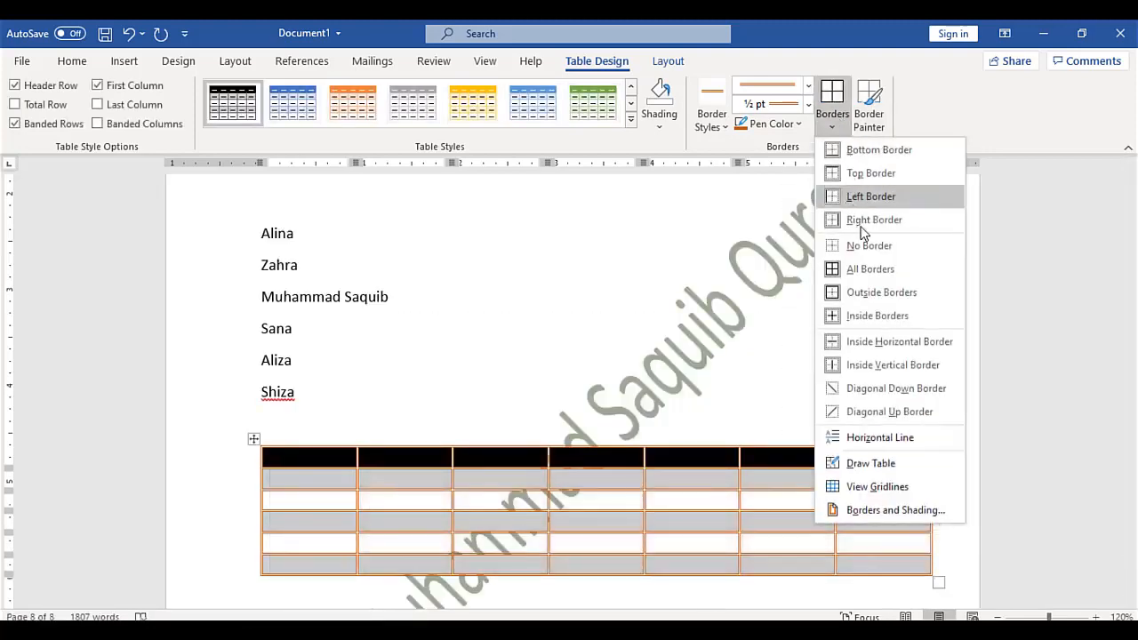
left_click(865, 246)
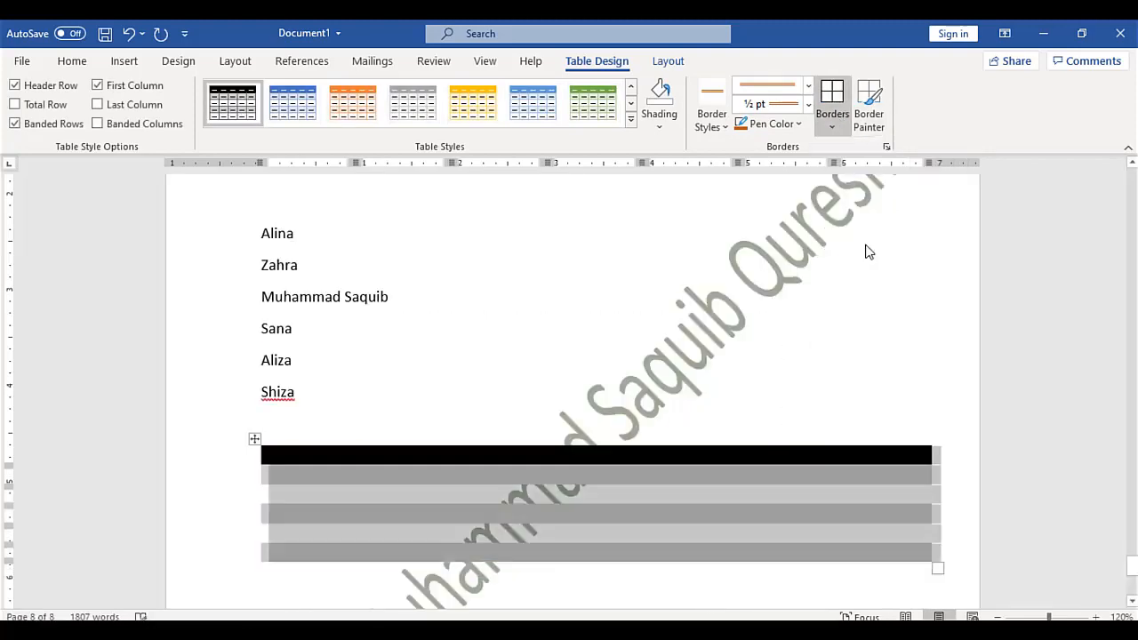
Deselect the table and return to the top of the chemistry notes with Insert tools showing
left_click(776, 388)
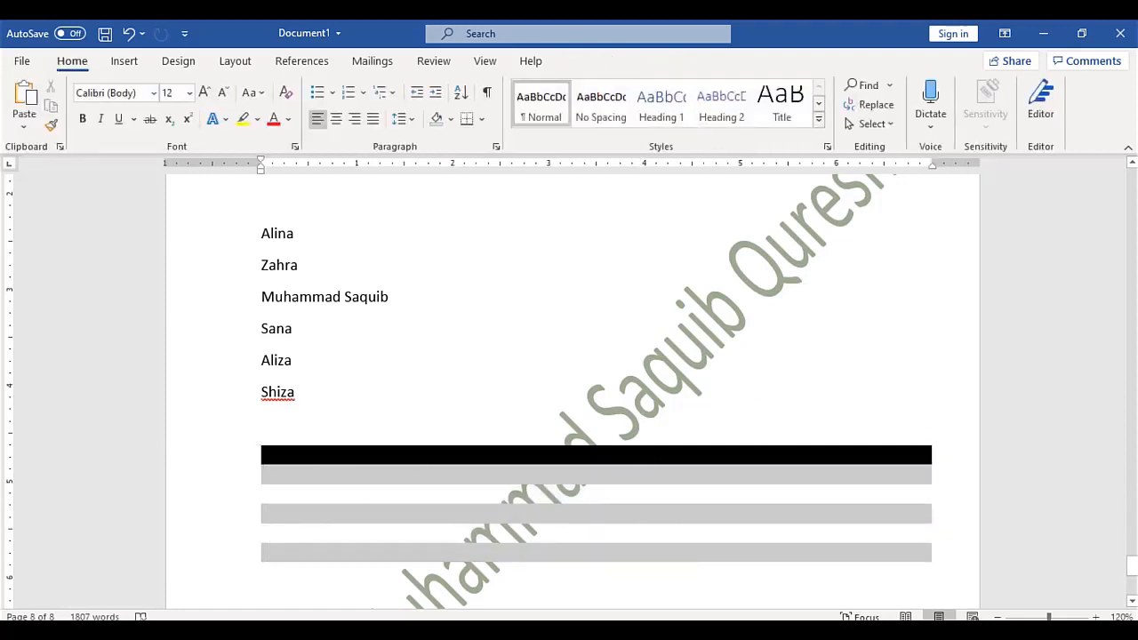
left_click_drag(1134, 571, 1127, 293)
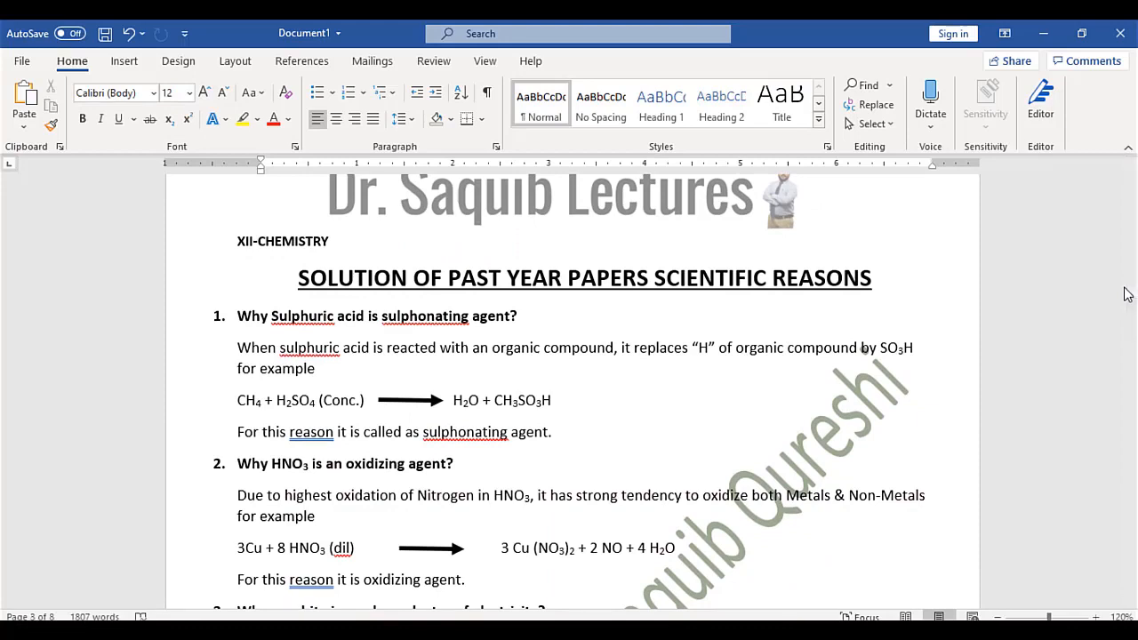
left_click(124, 60)
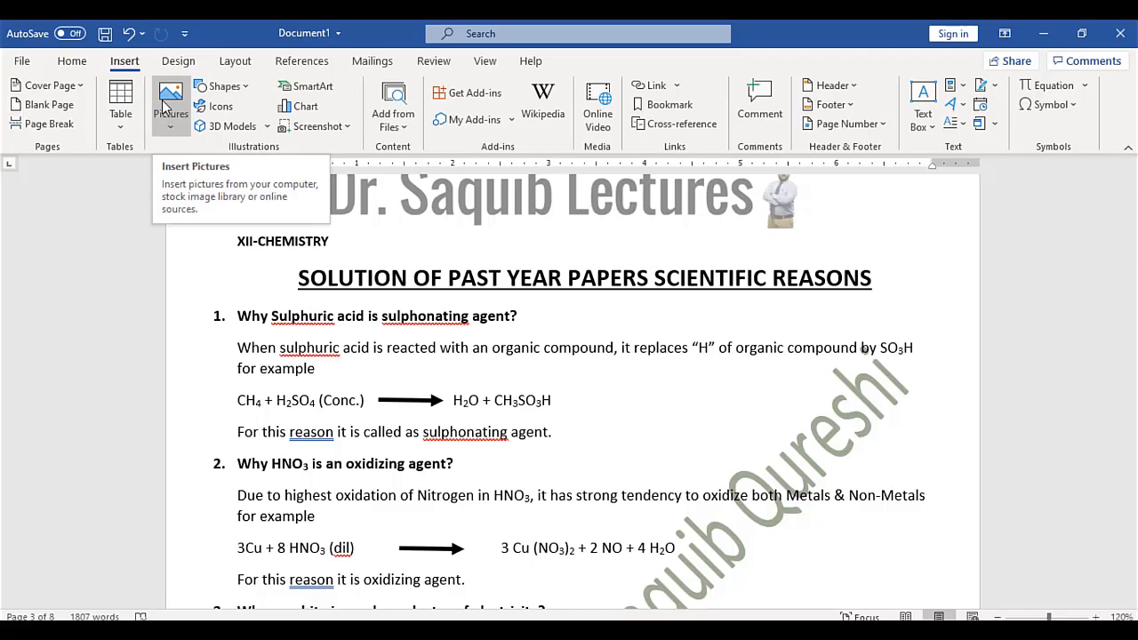
left_click(163, 105)
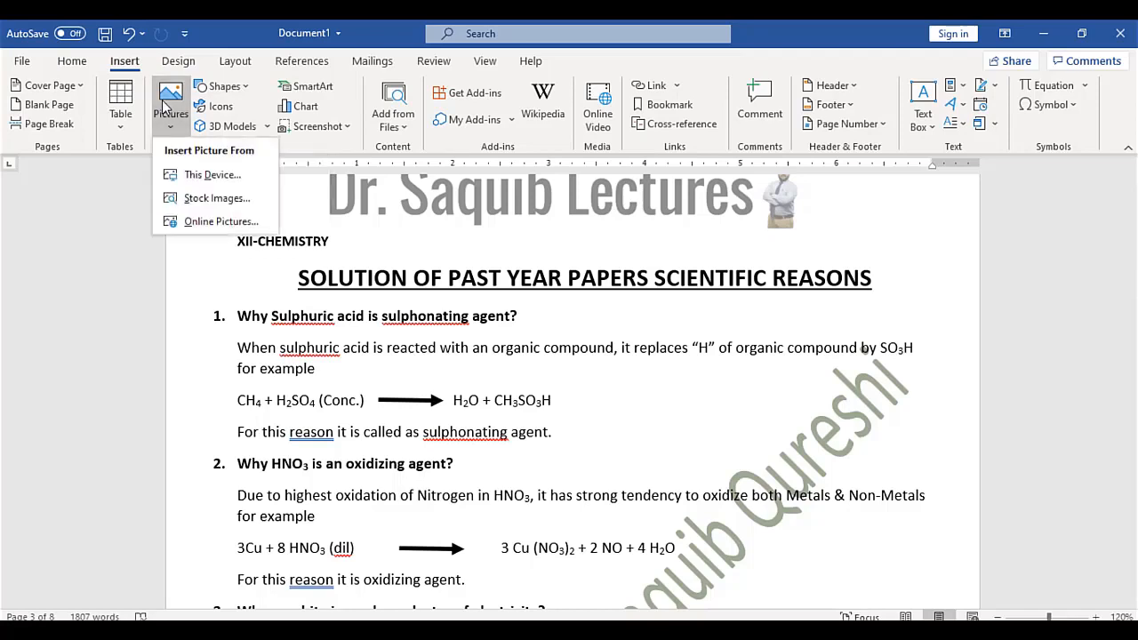
left_click(201, 176)
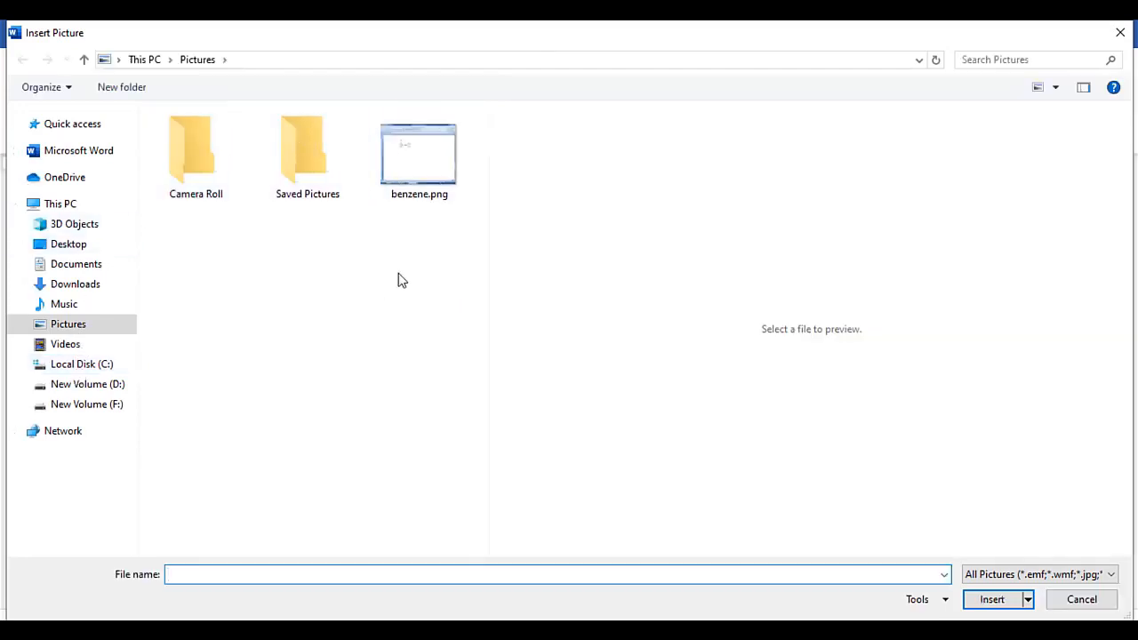
double_click(424, 167)
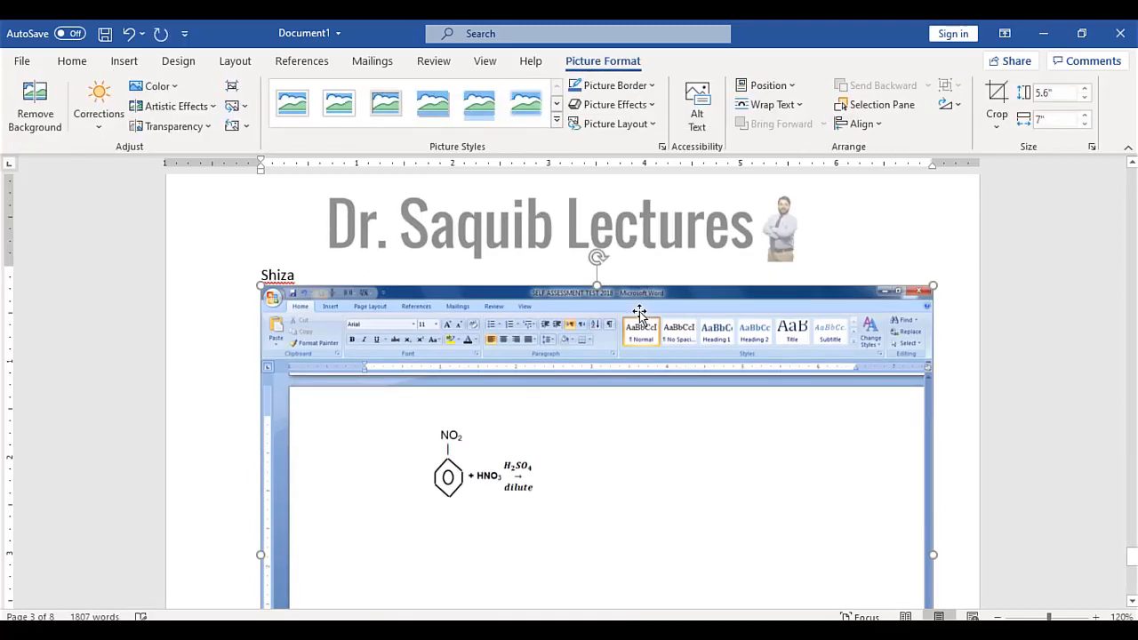
key("ctrl+z")
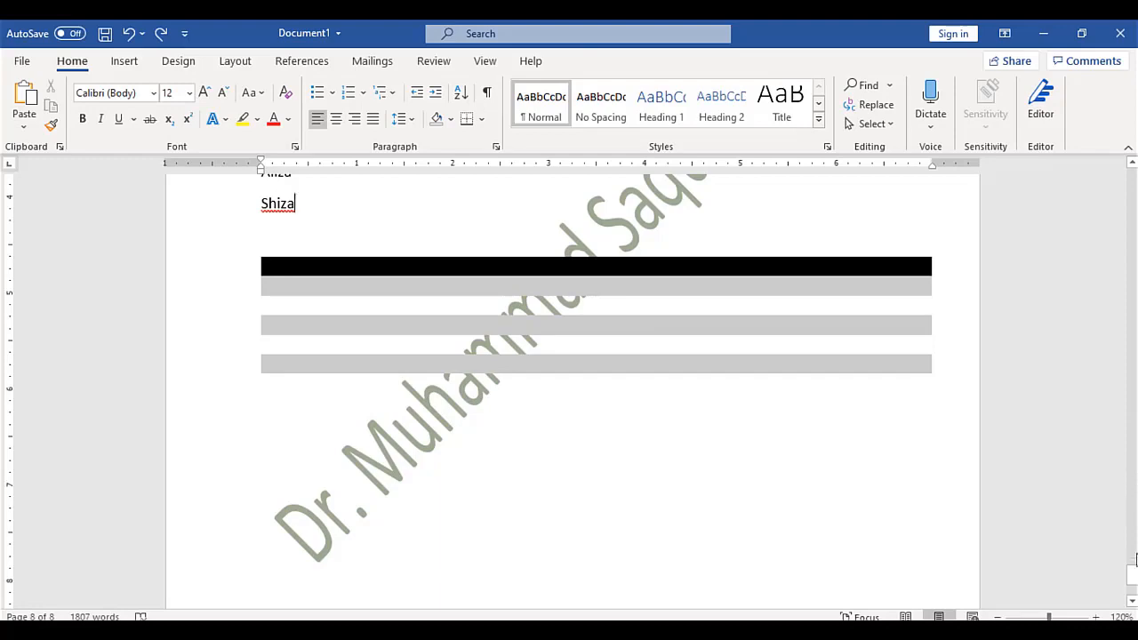
Draw a smiley face shape on the last page below the table
left_click_drag(1135, 574, 1134, 298)
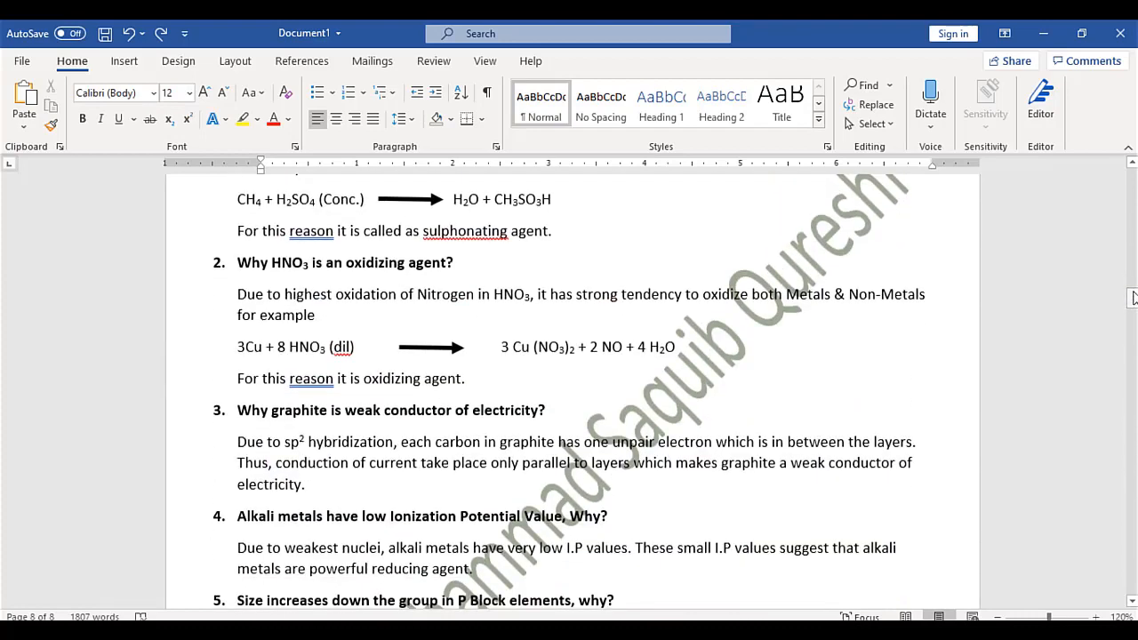
left_click(124, 60)
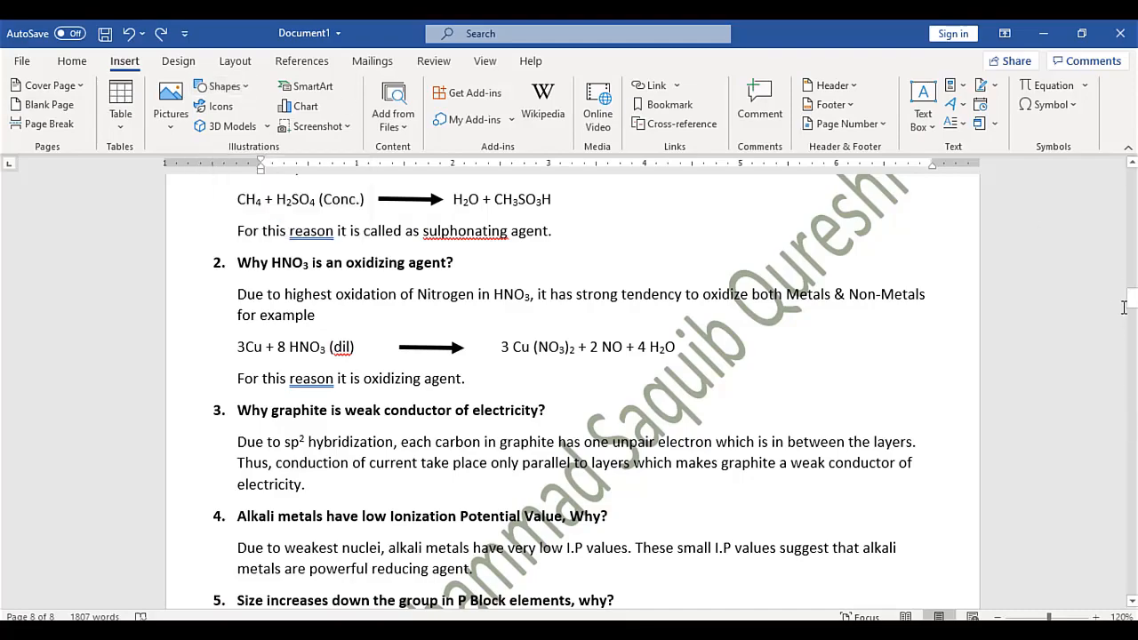
left_click_drag(1133, 302, 1132, 583)
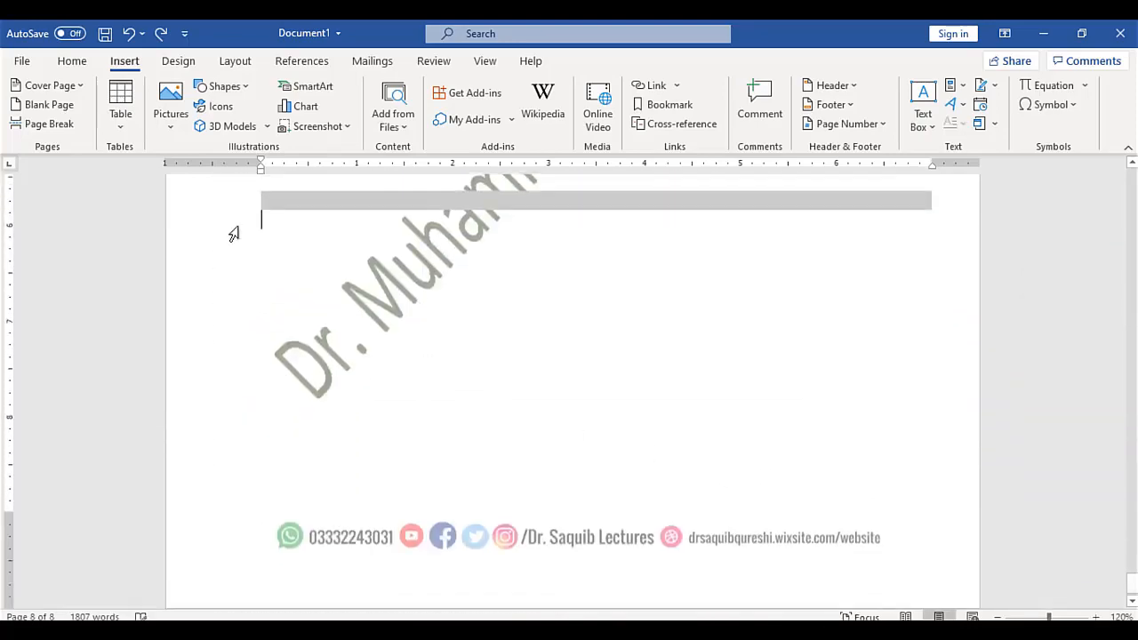
left_click(241, 88)
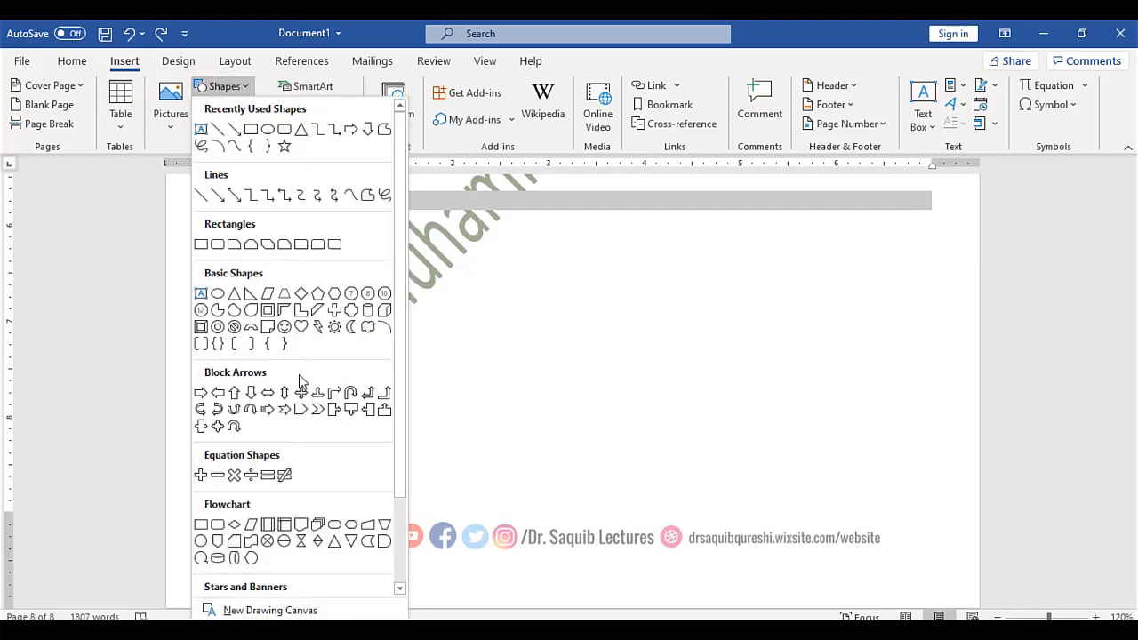
key("Escape")
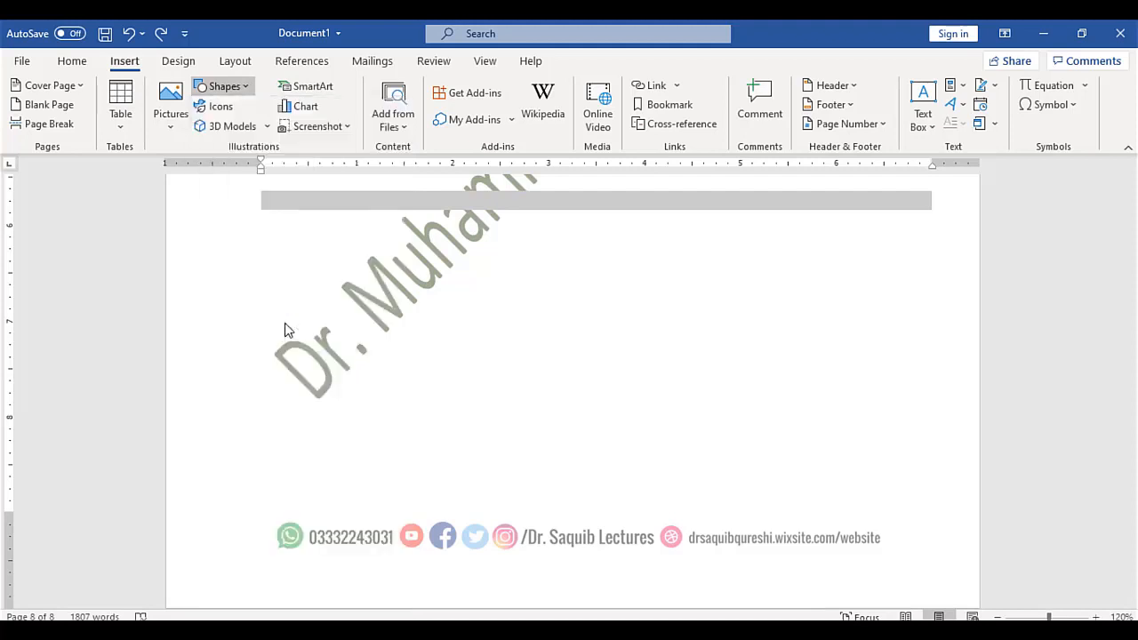
left_click_drag(510, 299, 582, 363)
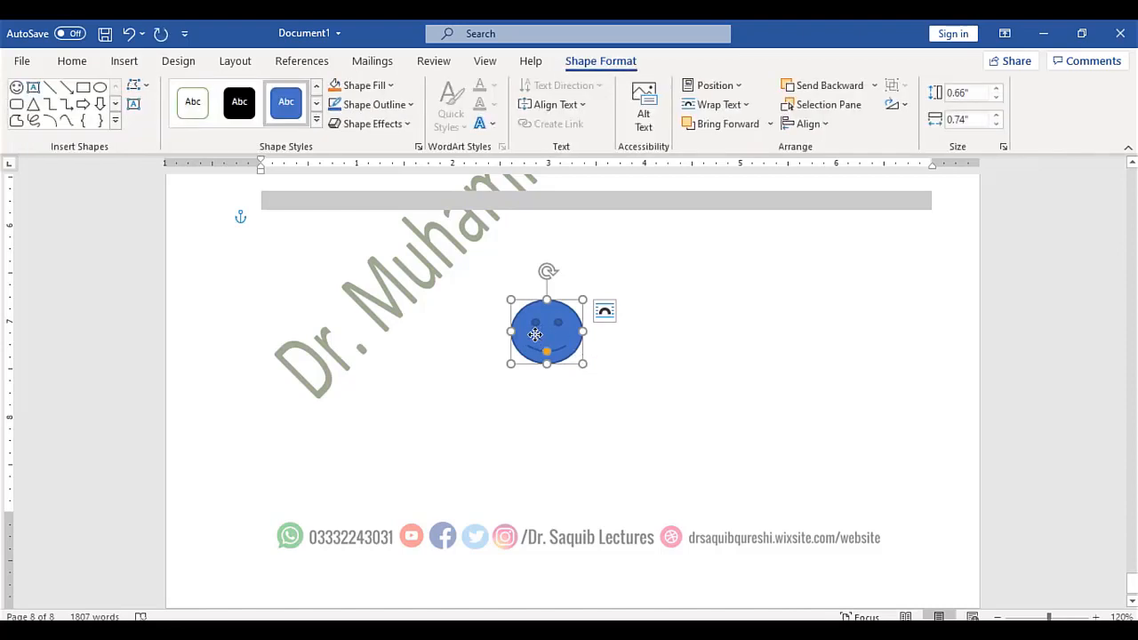
Try green, blue and black shape styles, then give the smiley the white outlined style
left_click(317, 120)
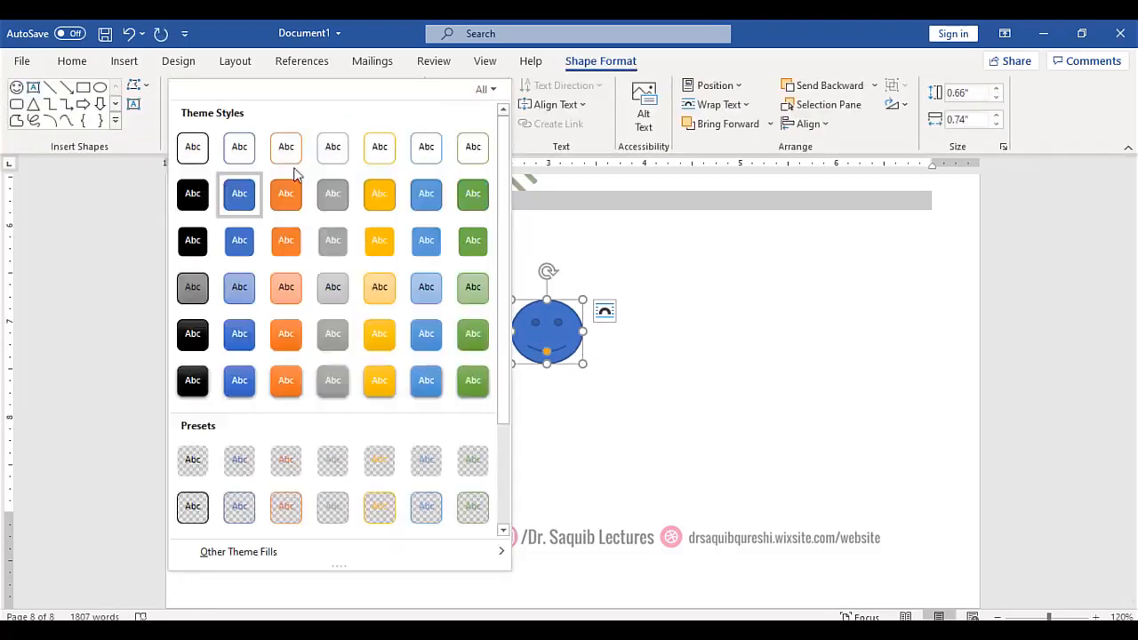
left_click(474, 334)
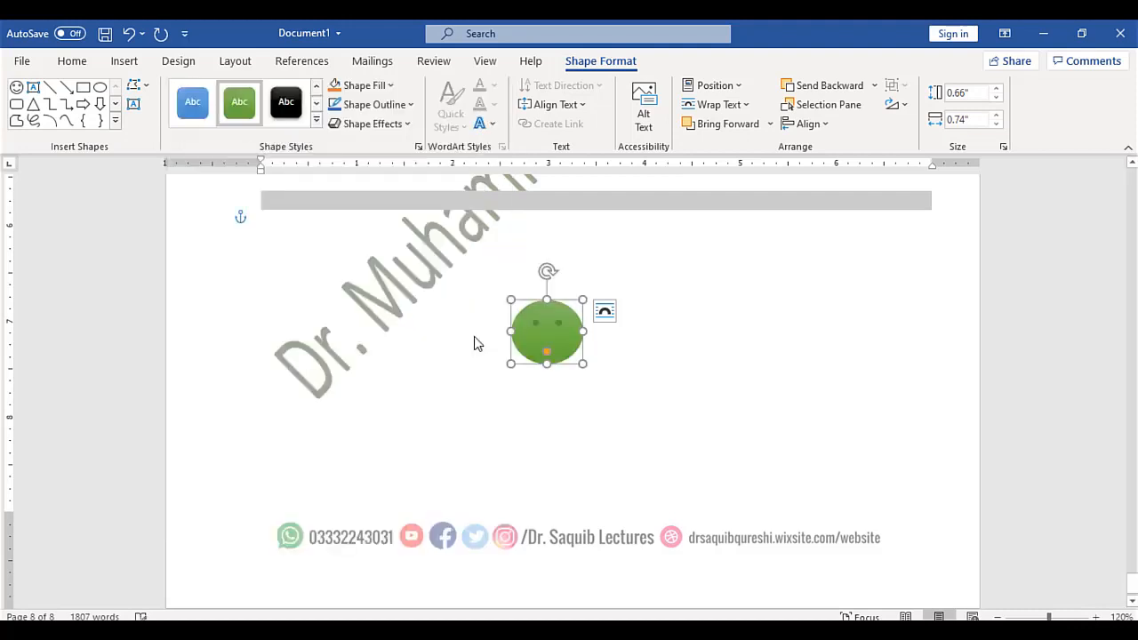
left_click(193, 102)
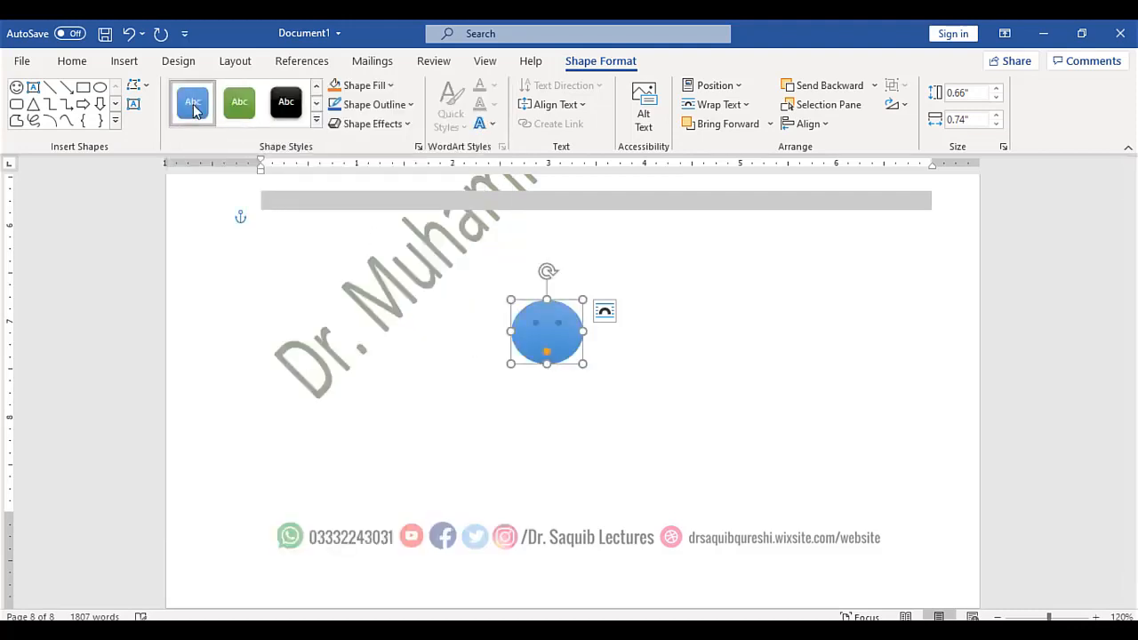
left_click(297, 101)
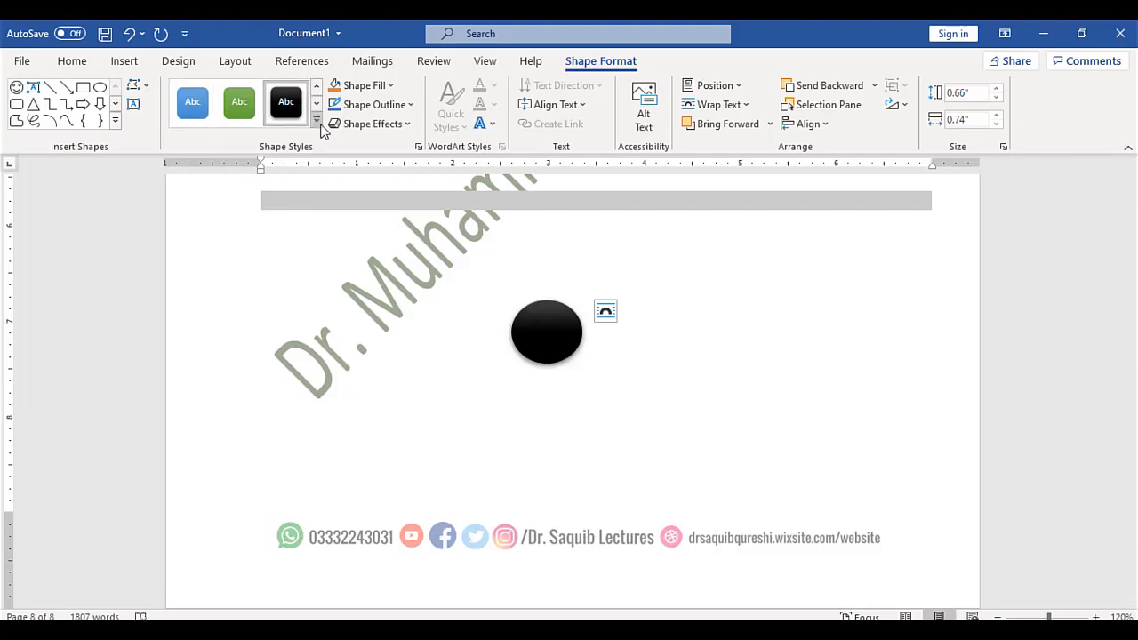
left_click(317, 120)
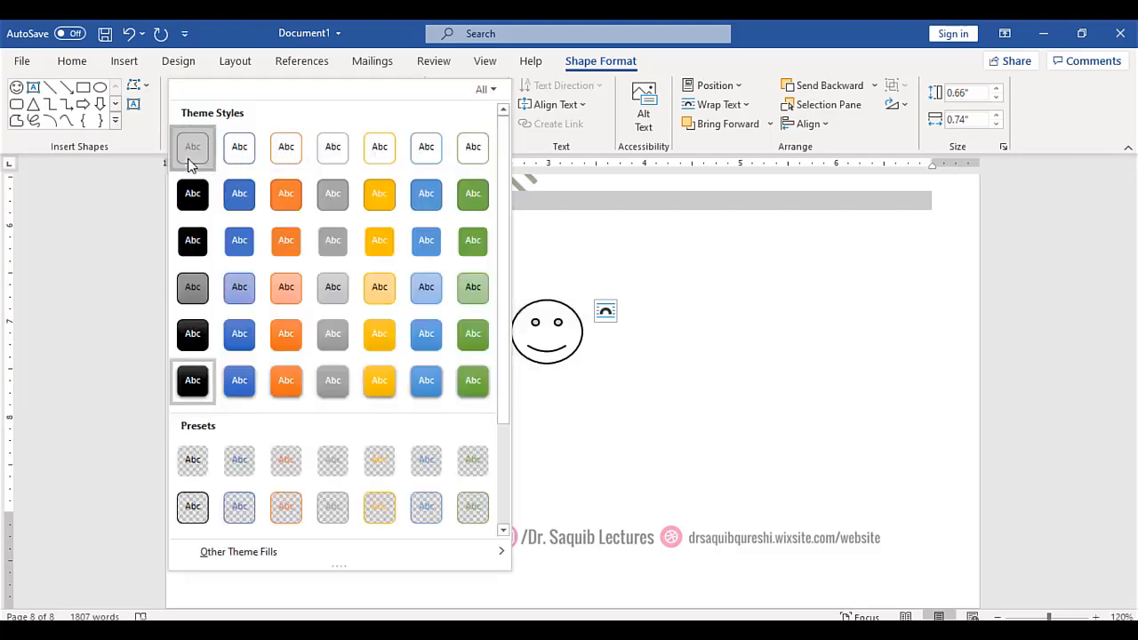
left_click(189, 164)
left_click(749, 415)
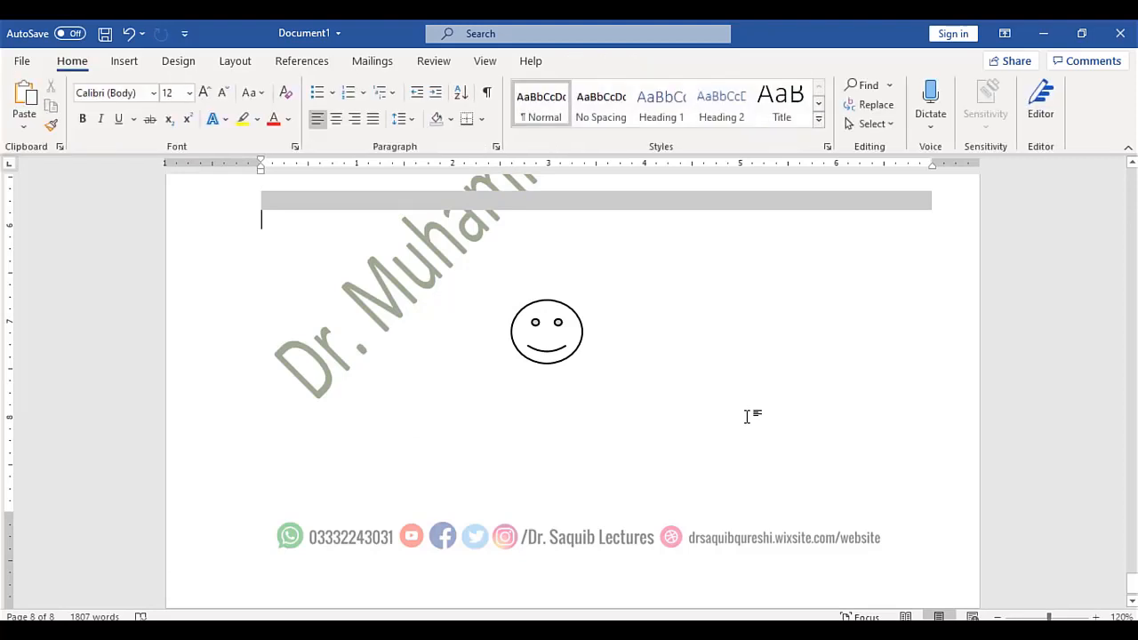
left_click(129, 64)
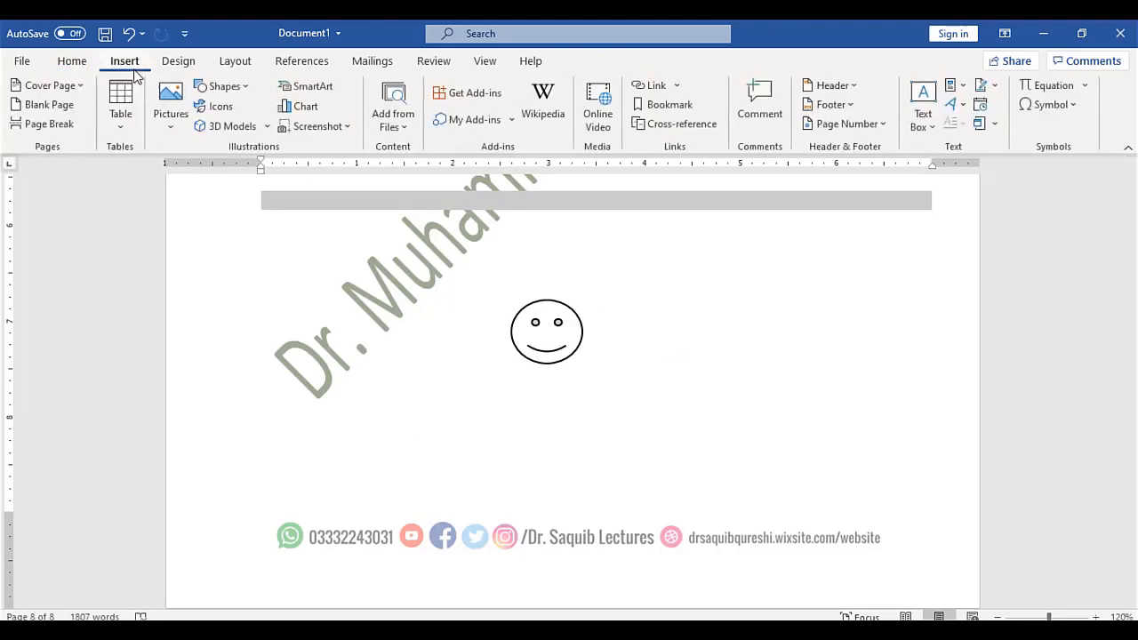
Draw a left-right arrow below the smiley face
left_click(217, 89)
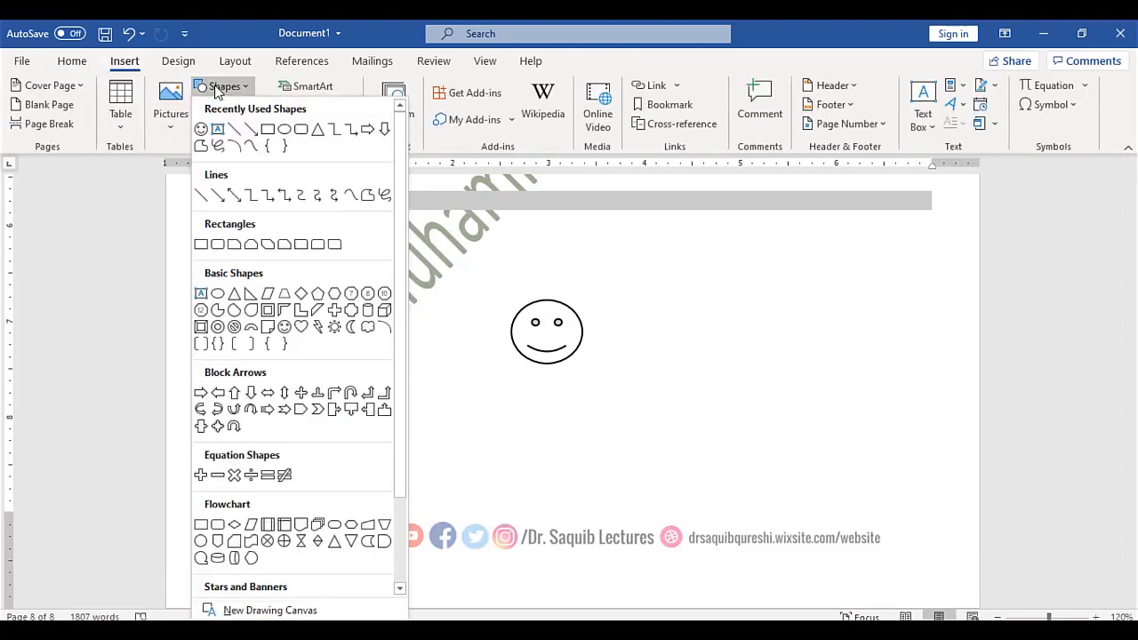
left_click(267, 392)
left_click_drag(518, 396, 671, 445)
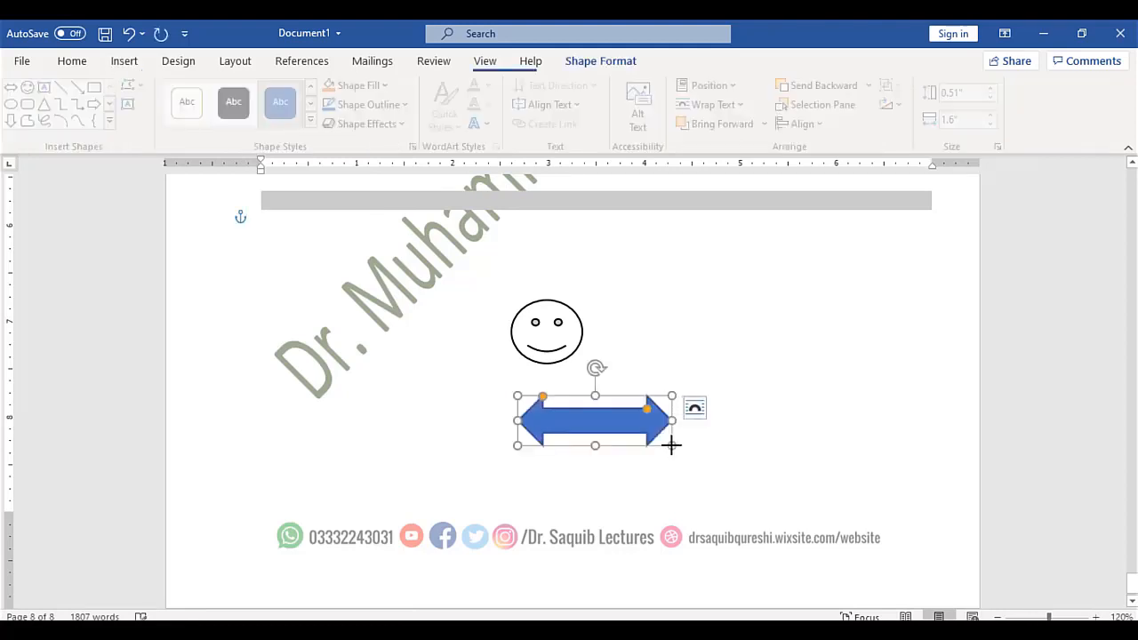
Draw a rounded rectangle above and to the right of the smiley
left_click(120, 62)
left_click(225, 88)
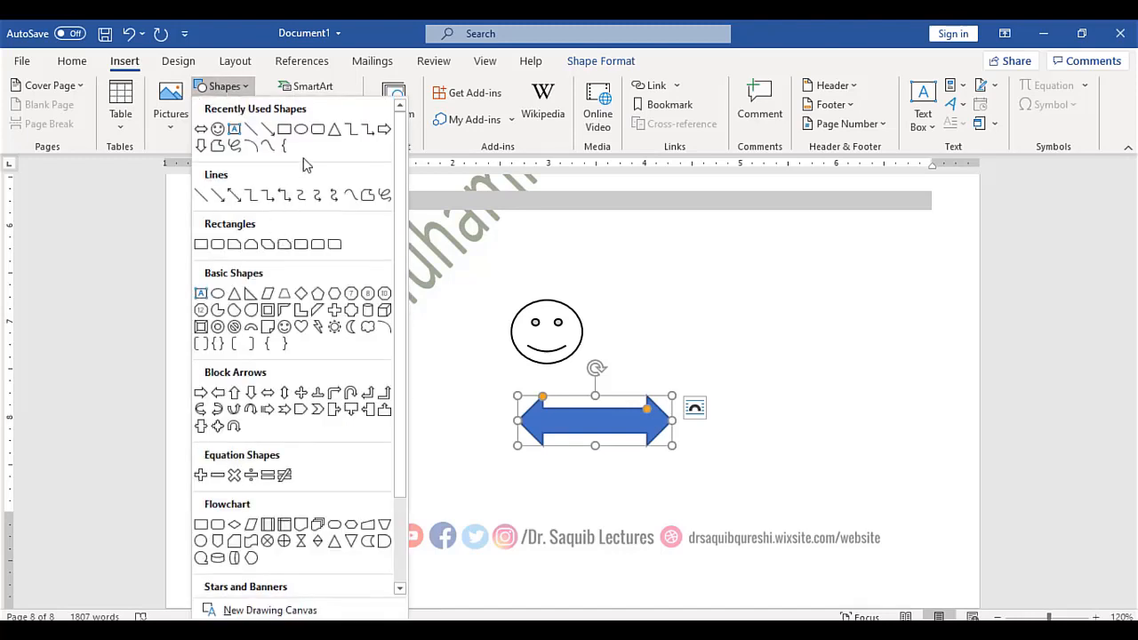
left_click(311, 130)
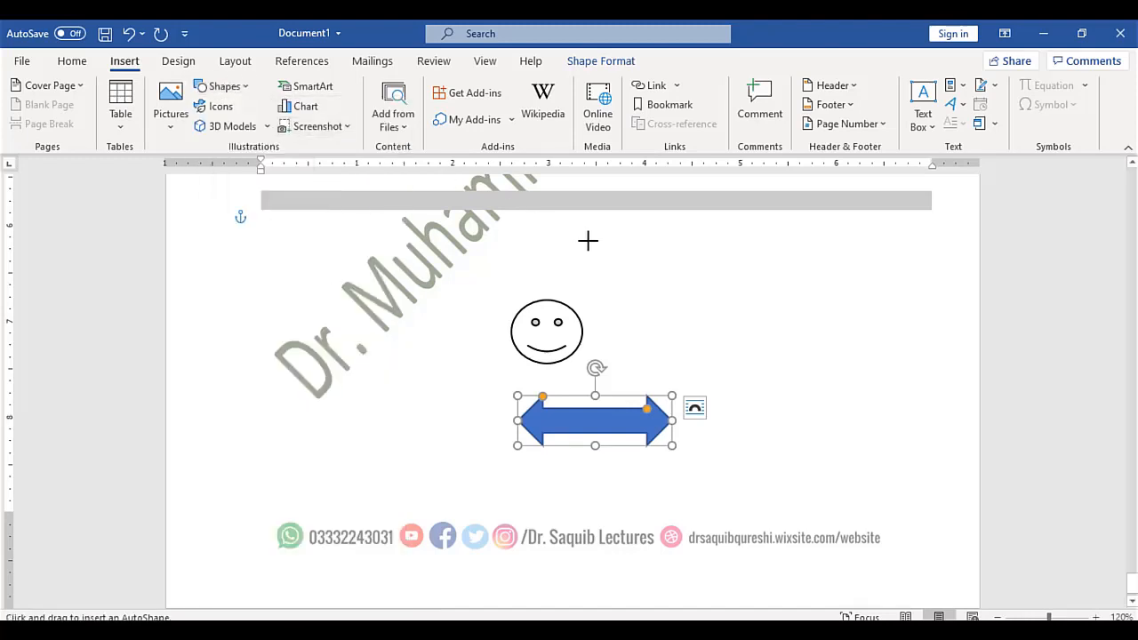
left_click_drag(588, 241, 869, 310)
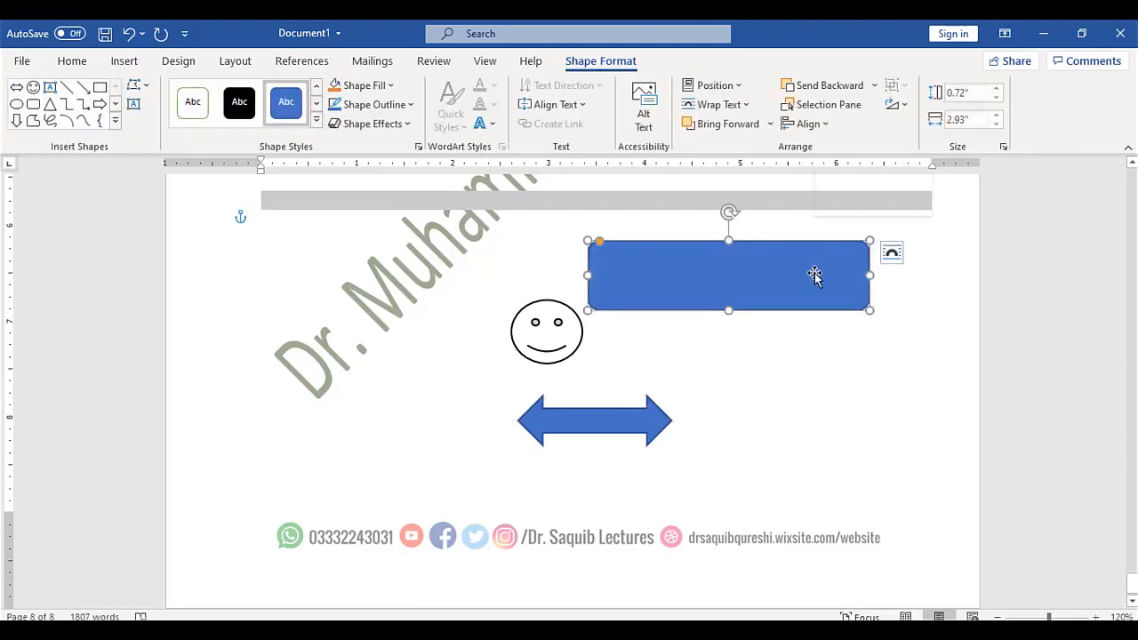
Label the rectangle 'MS OFFICE COURSE' and select the whole shape
right_click(815, 276)
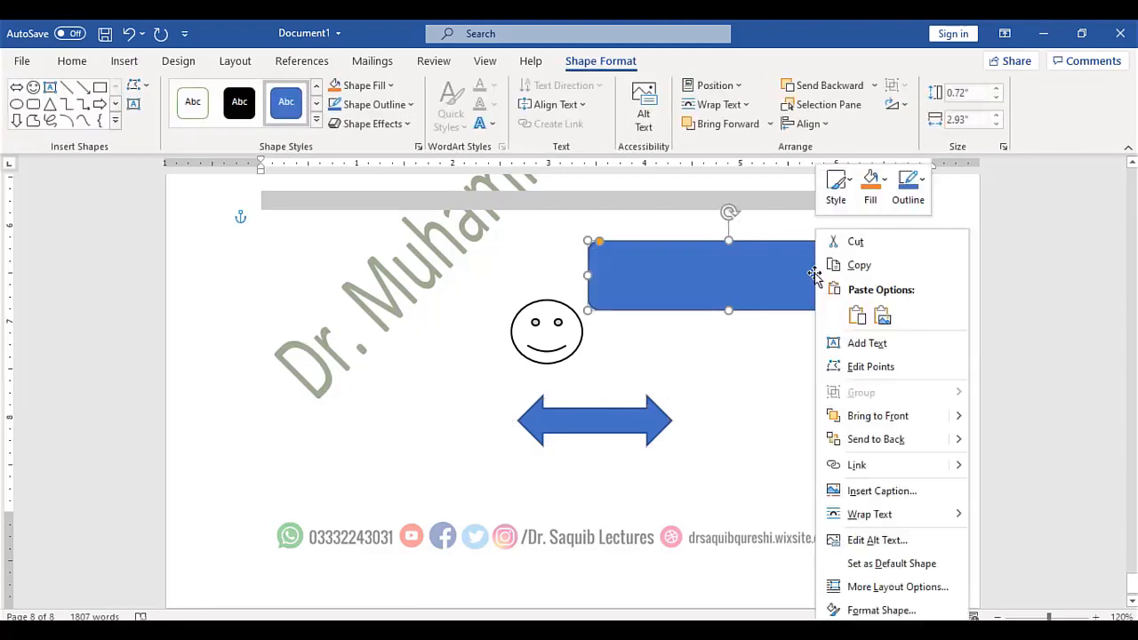
left_click(864, 343)
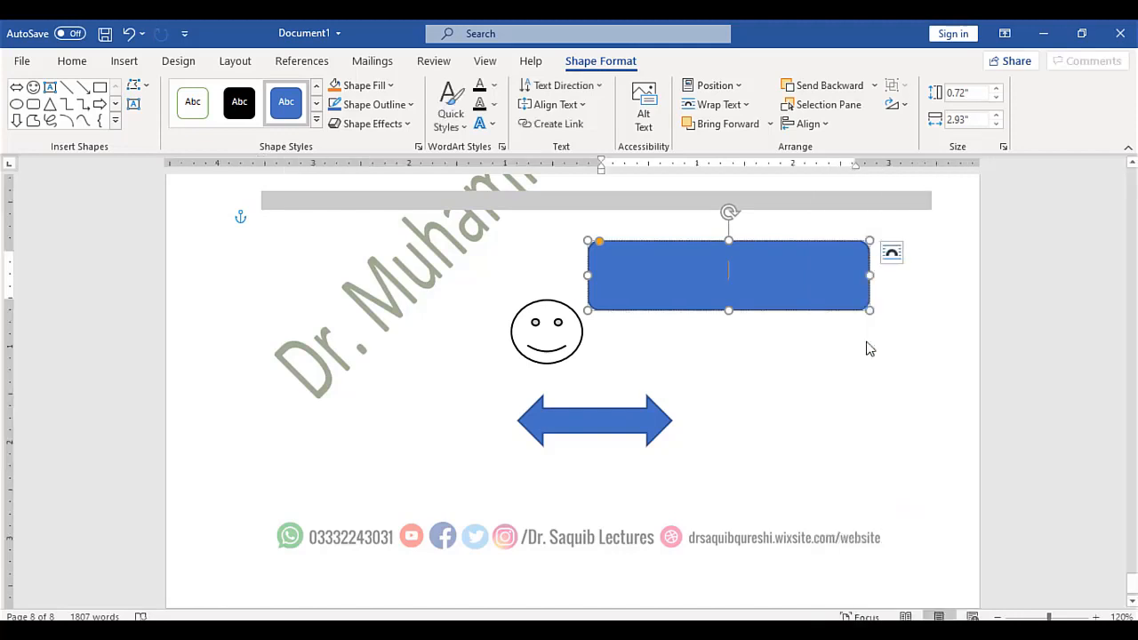
type("MS OFFICE")
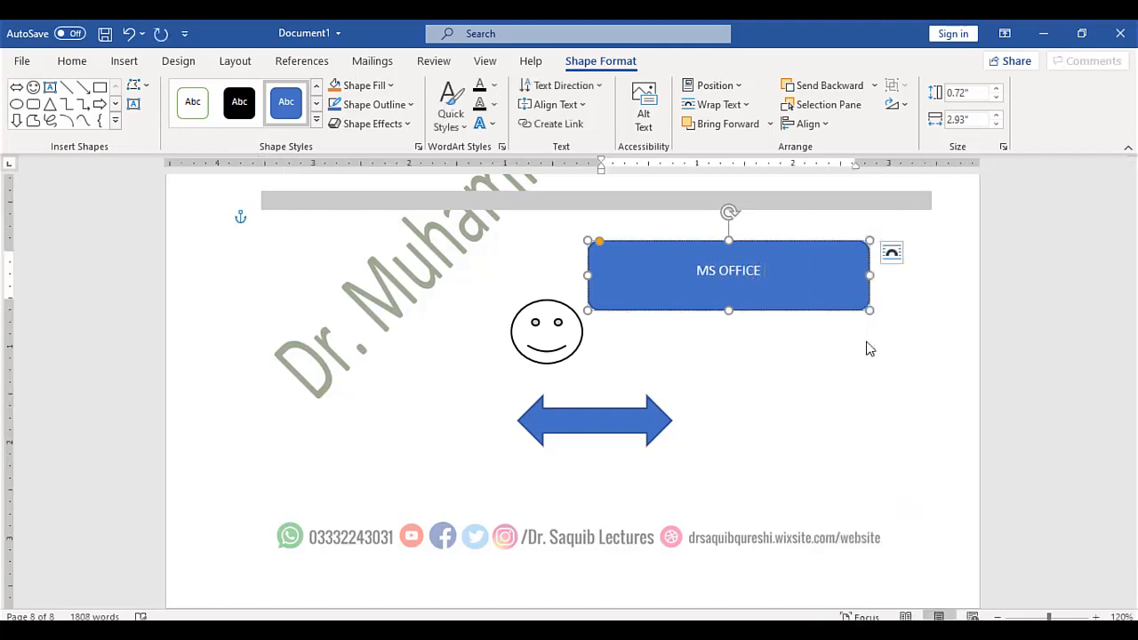
type(" COURSE")
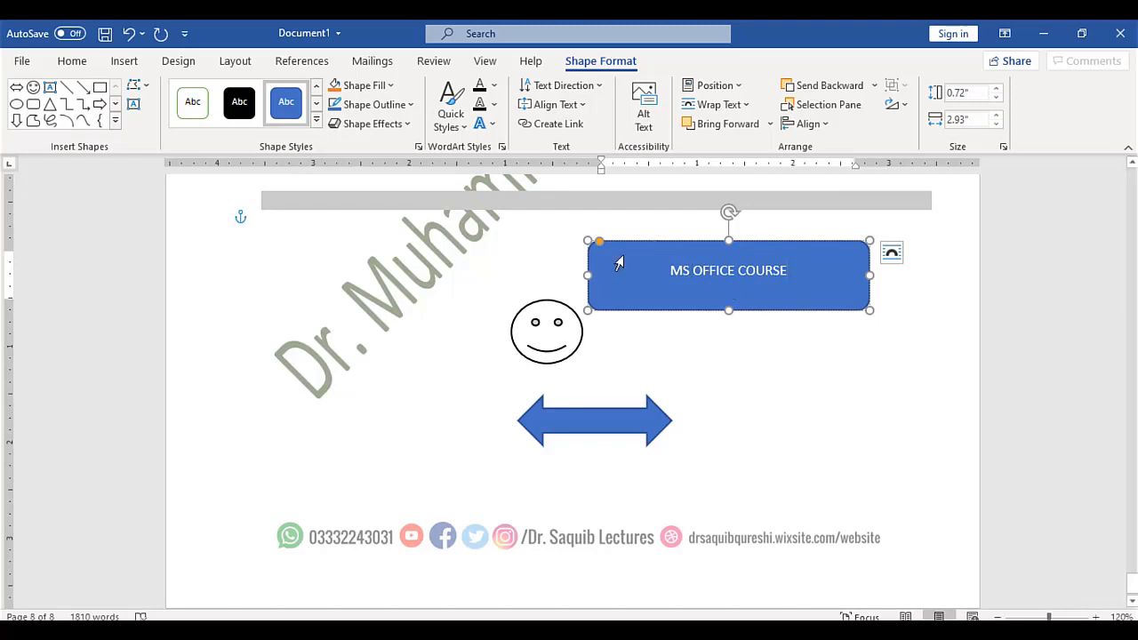
triple_click(634, 284)
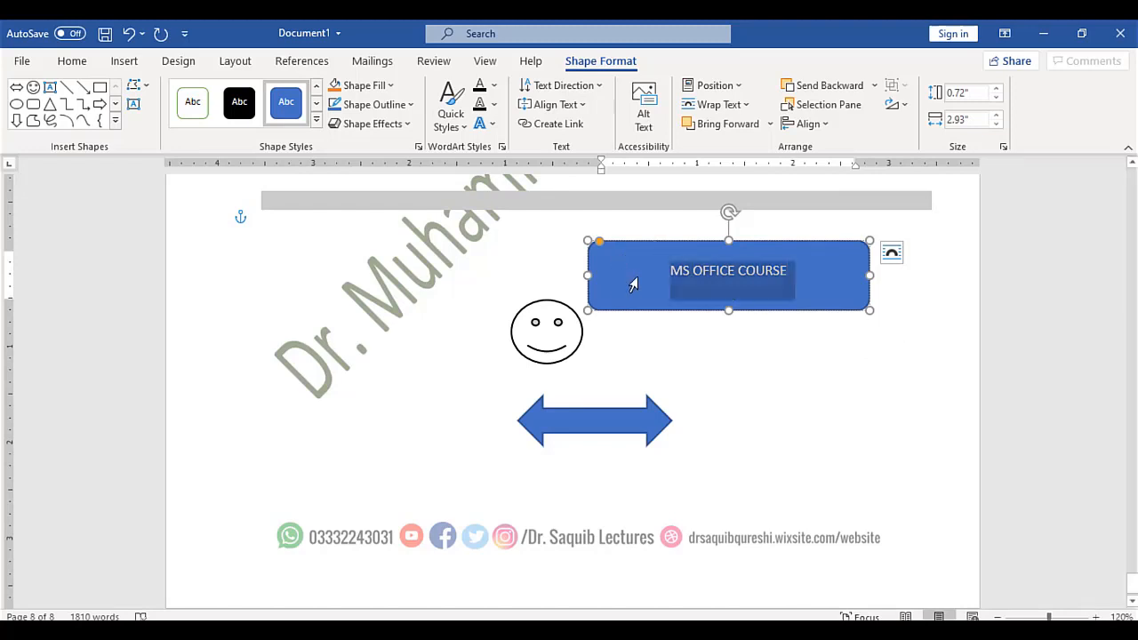
left_click(676, 316)
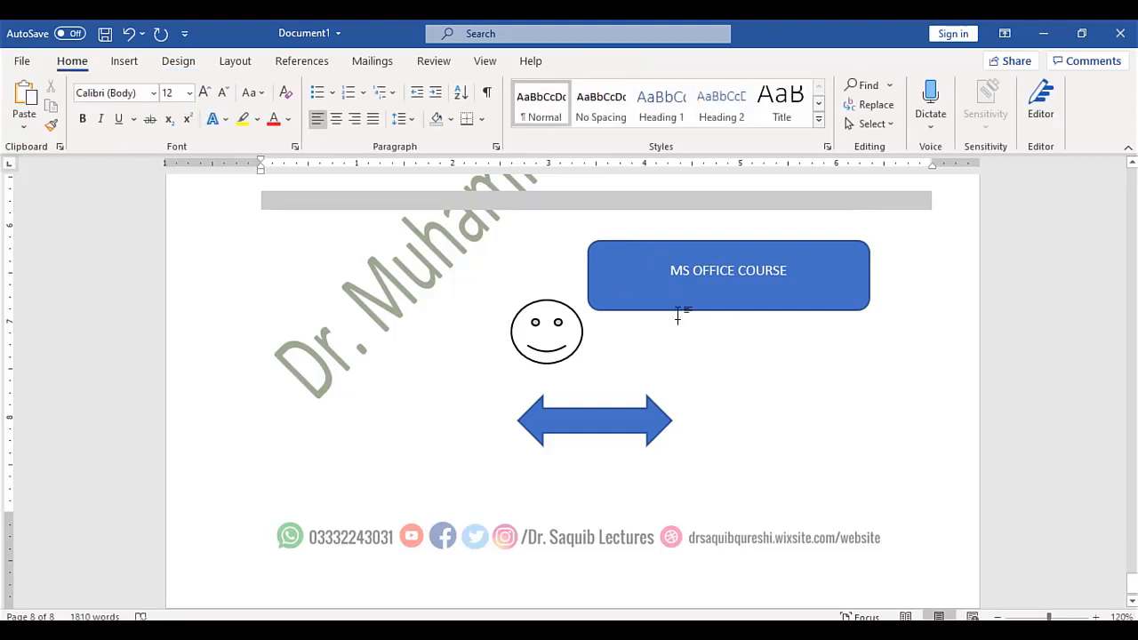
left_click(680, 303)
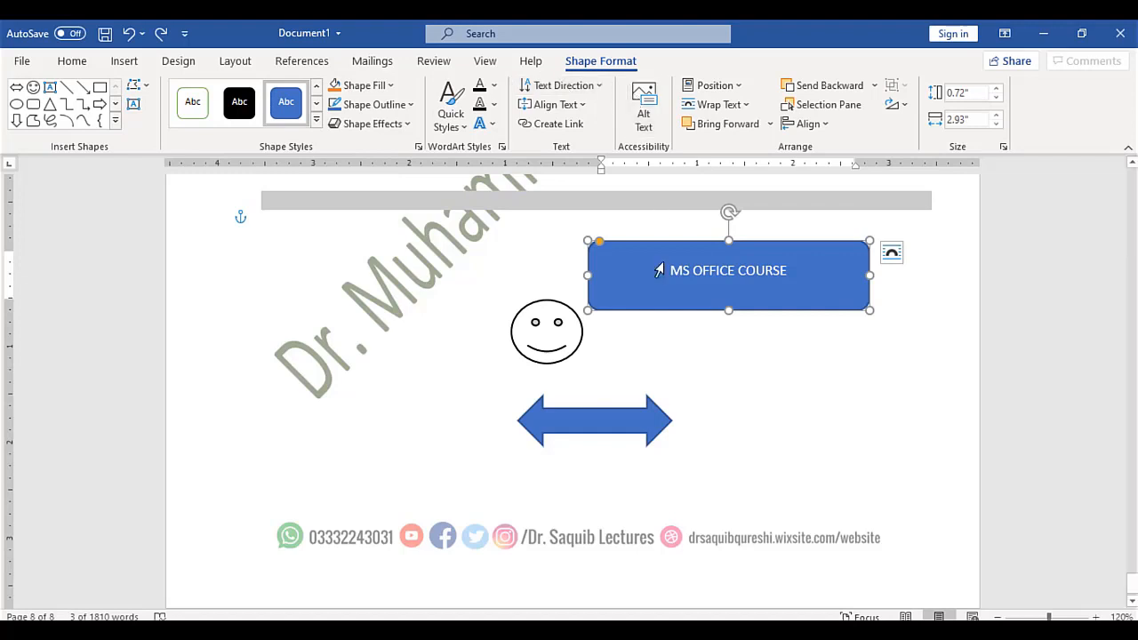
Draw a cloud thought-bubble callout right of the arrow and extend its tail downward
left_click(125, 62)
left_click(216, 89)
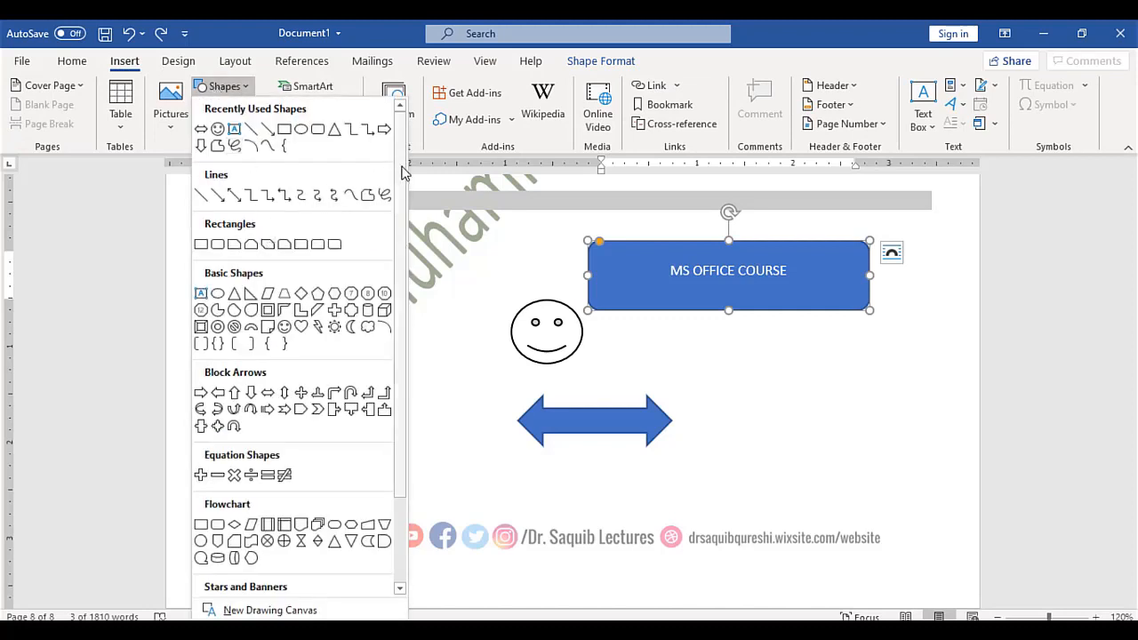
left_click_drag(402, 171, 411, 307)
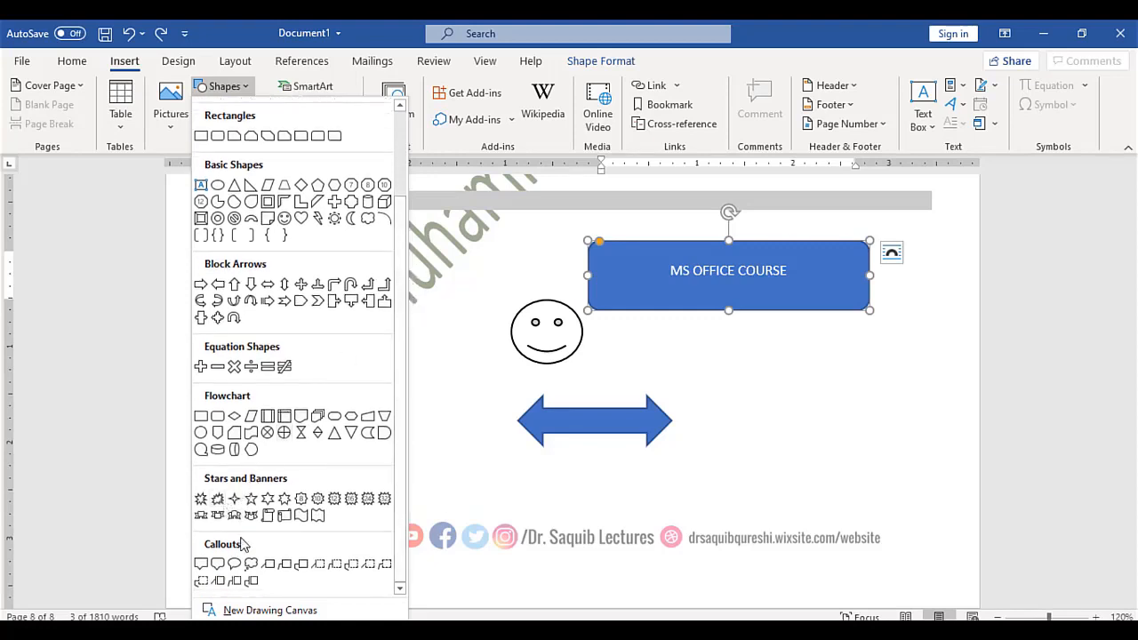
left_click(252, 565)
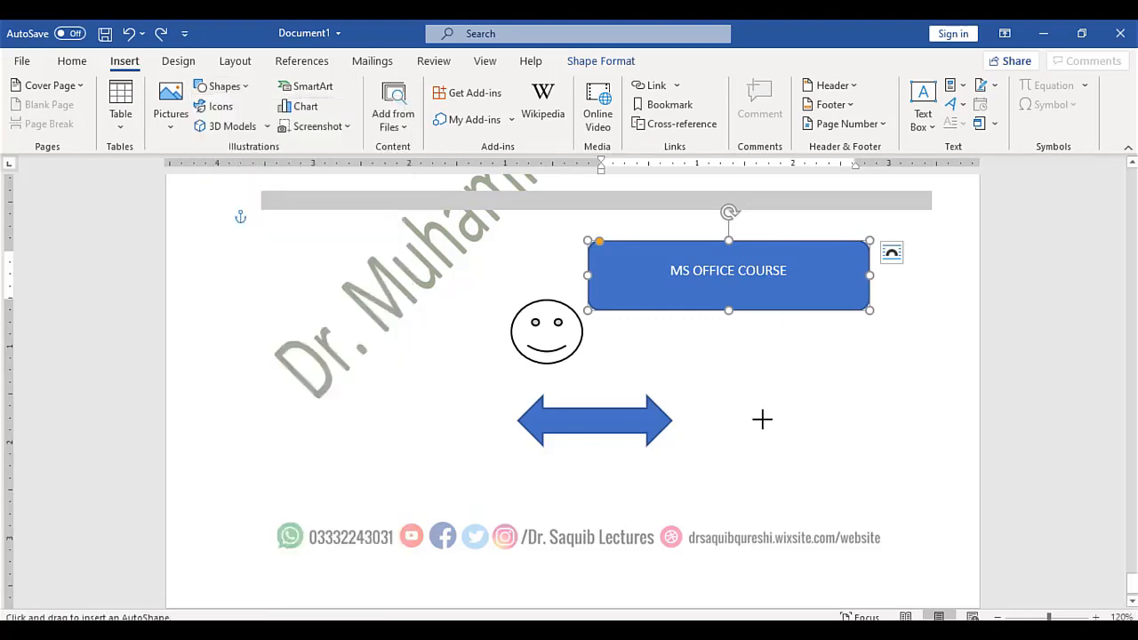
left_click_drag(763, 419, 930, 347)
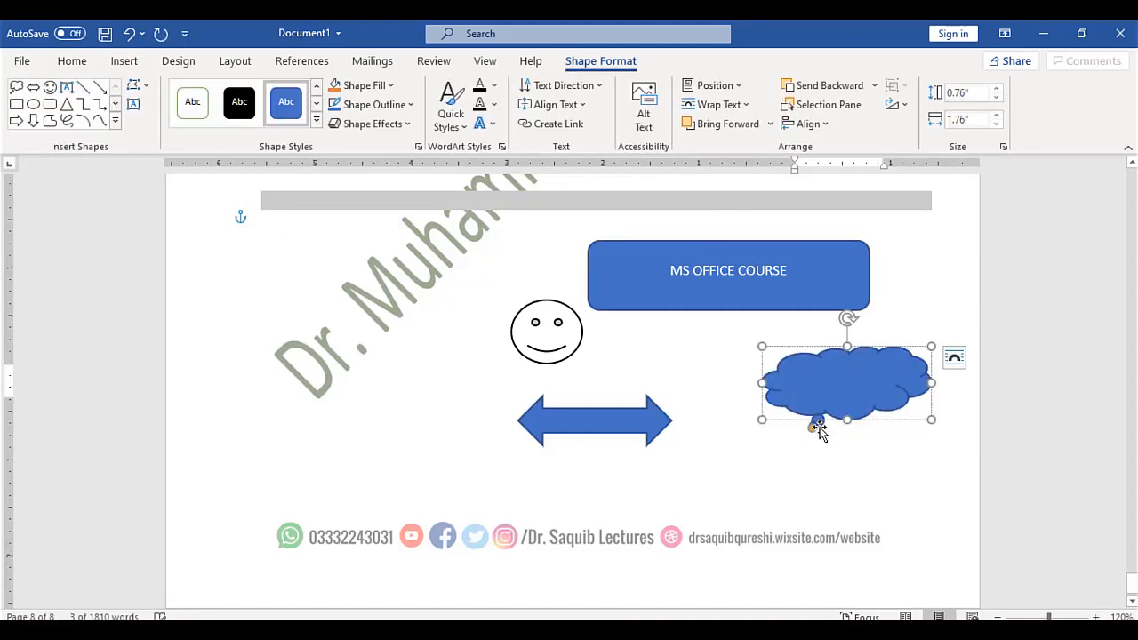
left_click_drag(816, 430, 812, 455)
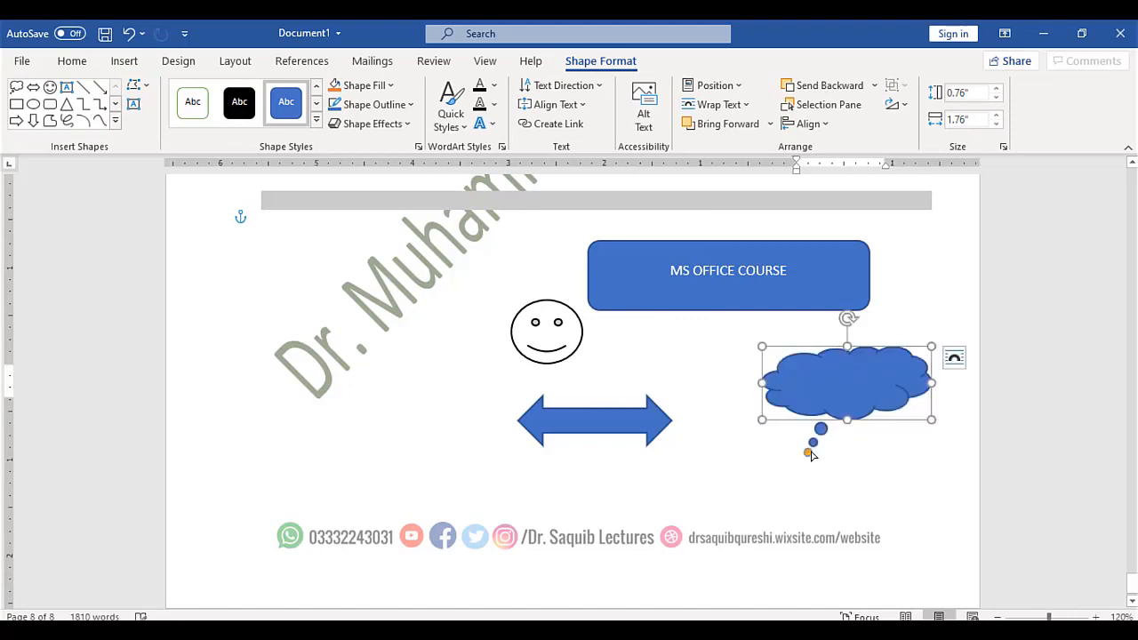
Move the smiley face under the cloud callout and type 'IDEA' inside the callout
left_click(750, 487)
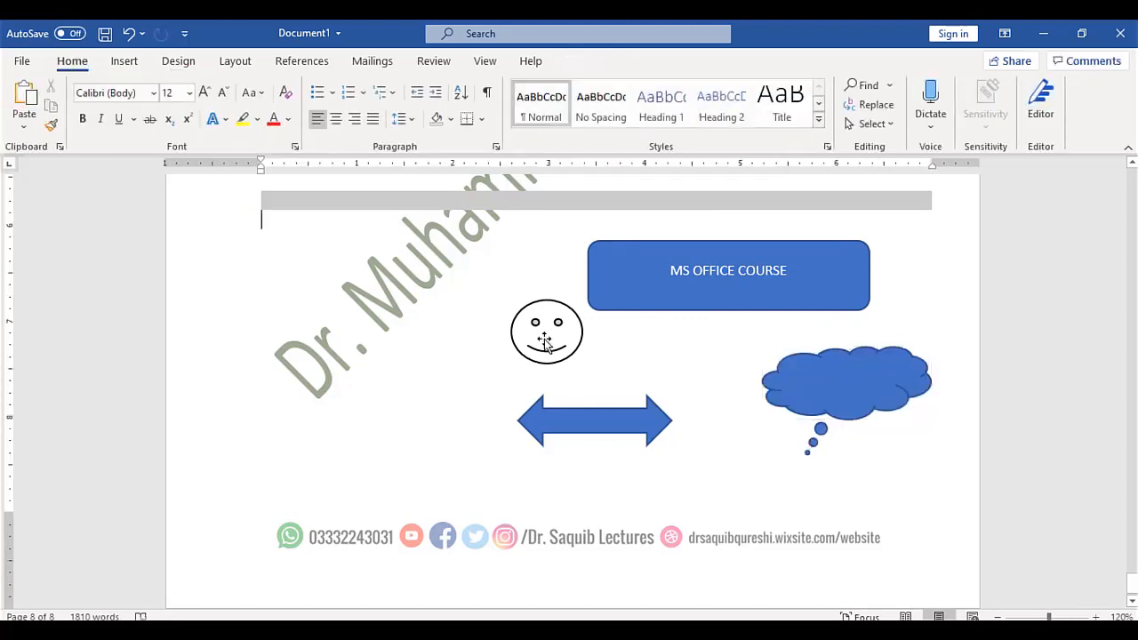
left_click_drag(545, 342, 775, 483)
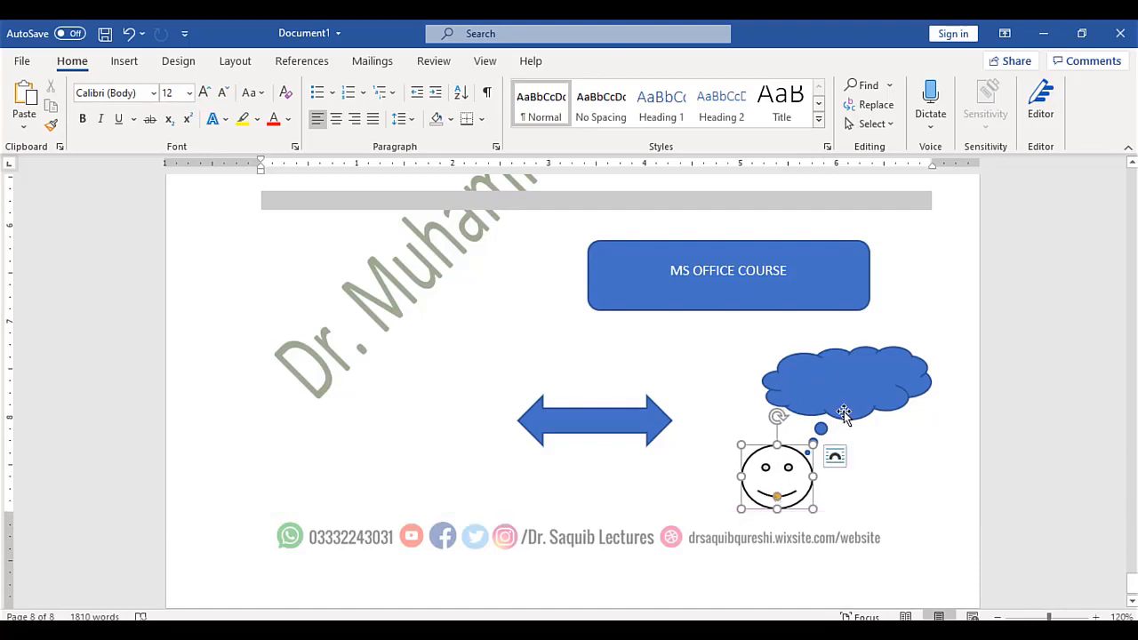
left_click(841, 389)
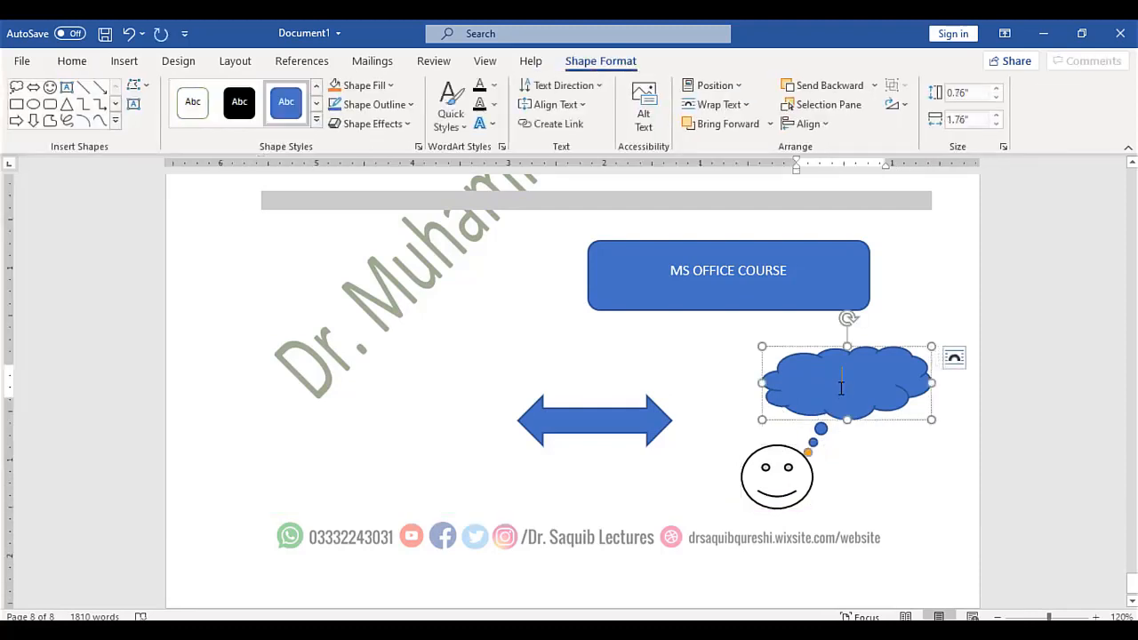
type("IDEA")
left_click(124, 64)
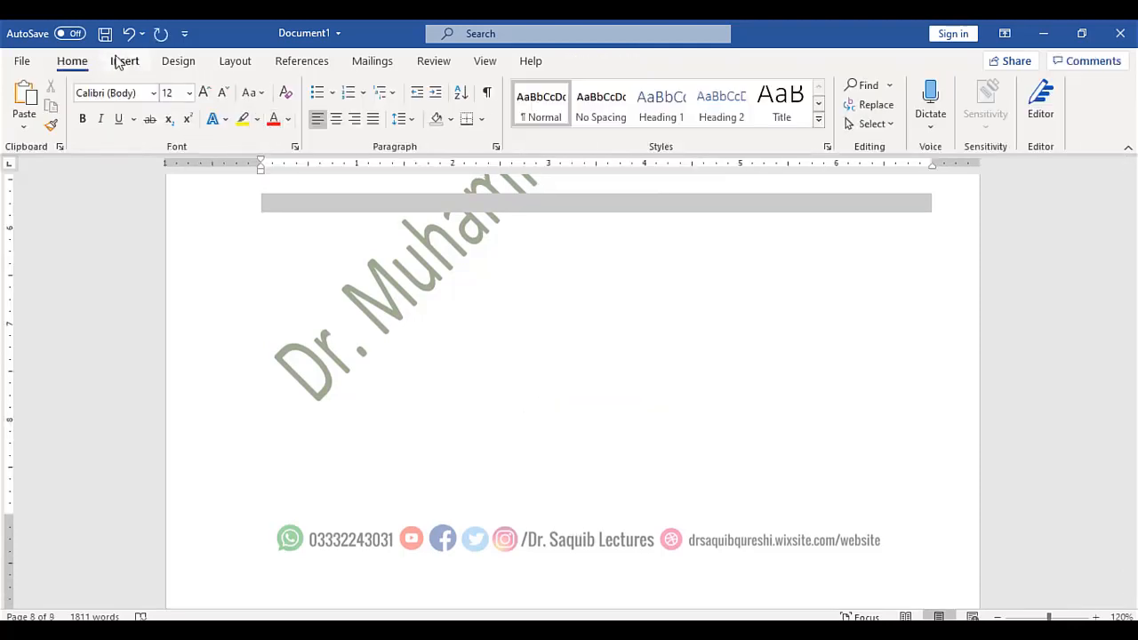
Insert a Hierarchy > Organization Chart SmartArt on the new page
left_click(124, 61)
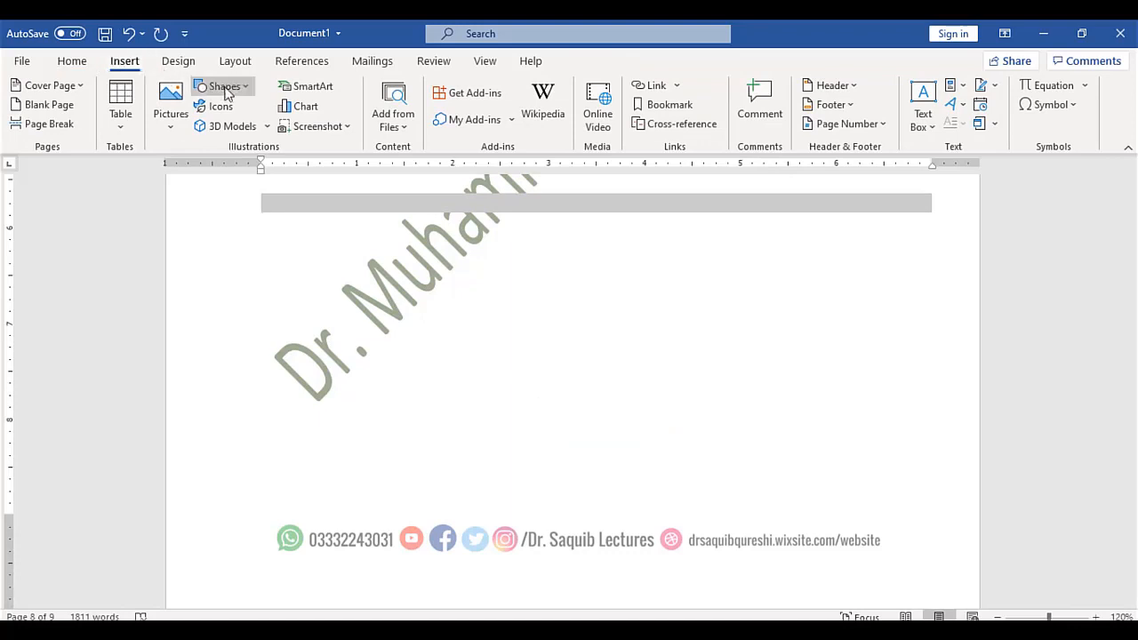
left_click(311, 89)
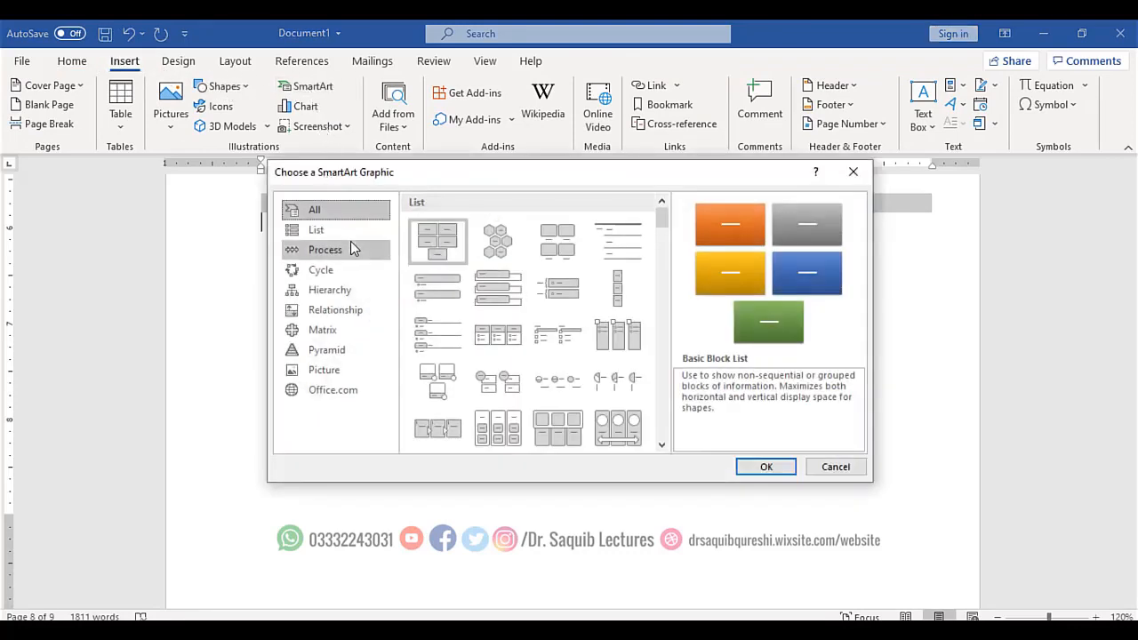
left_click(355, 289)
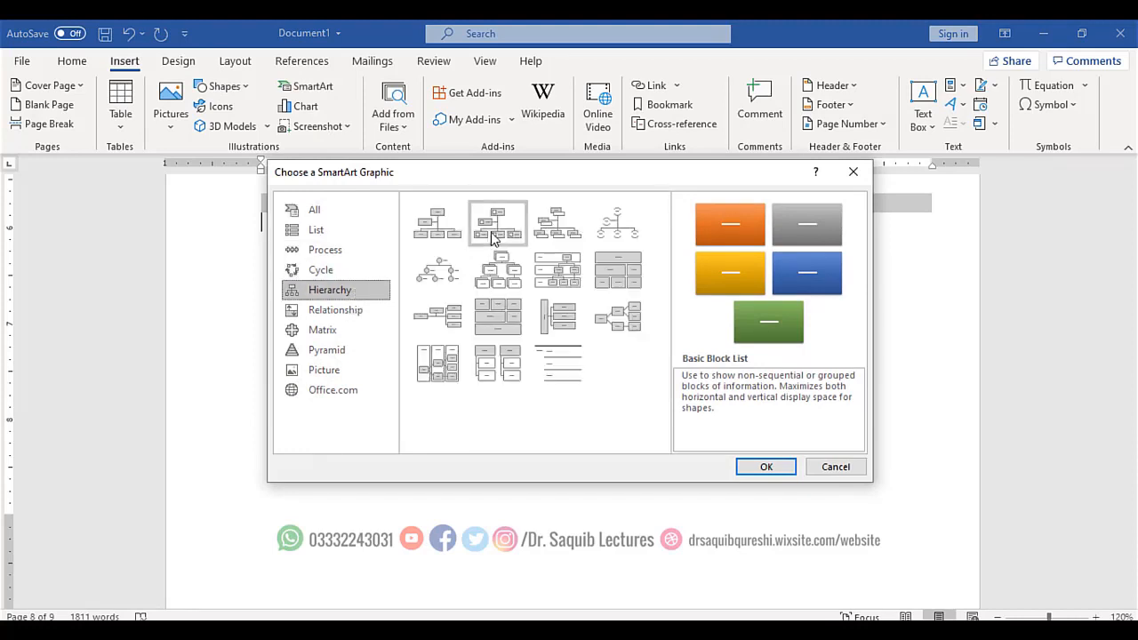
left_click(423, 236)
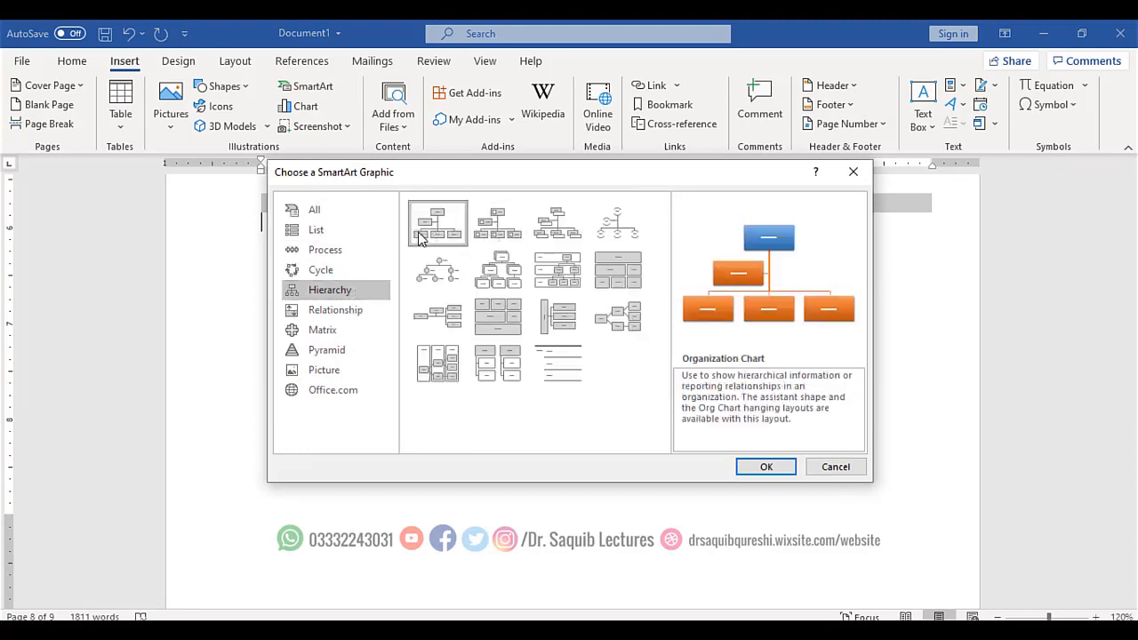
left_click(764, 468)
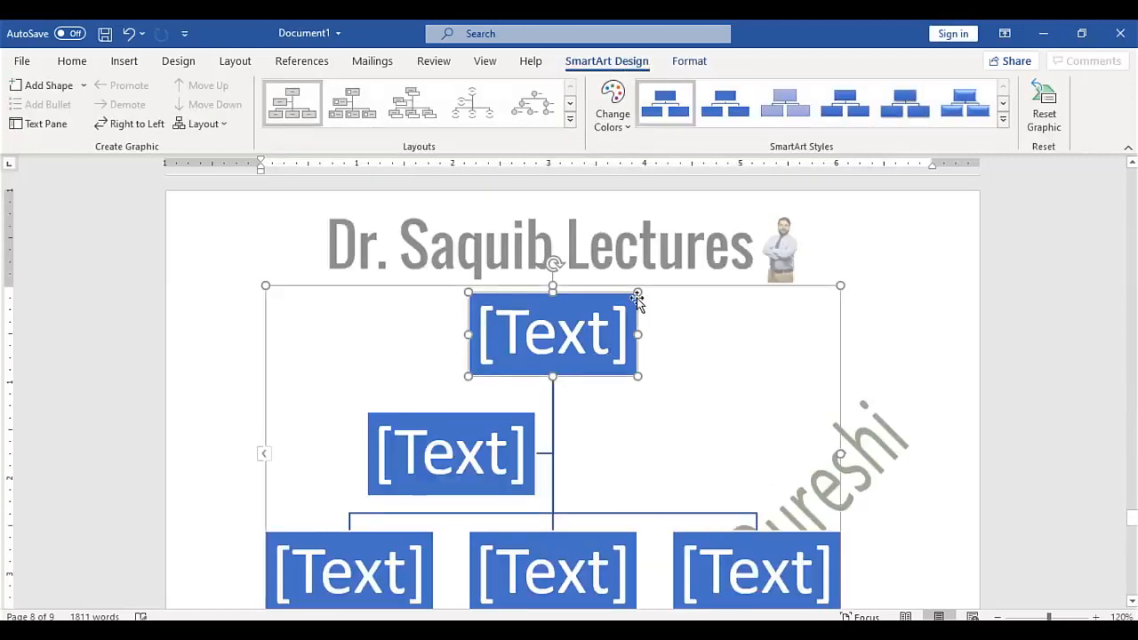
Clear the 'GM' text from the assistant box and label the top box 'CEO'
left_click(582, 325)
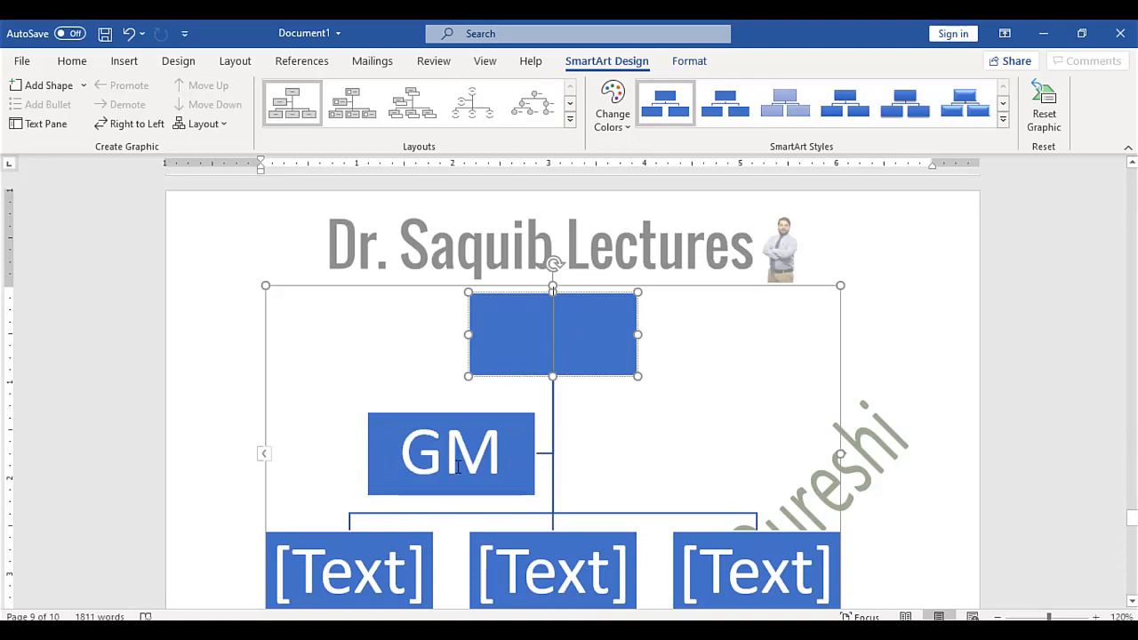
left_click(458, 467)
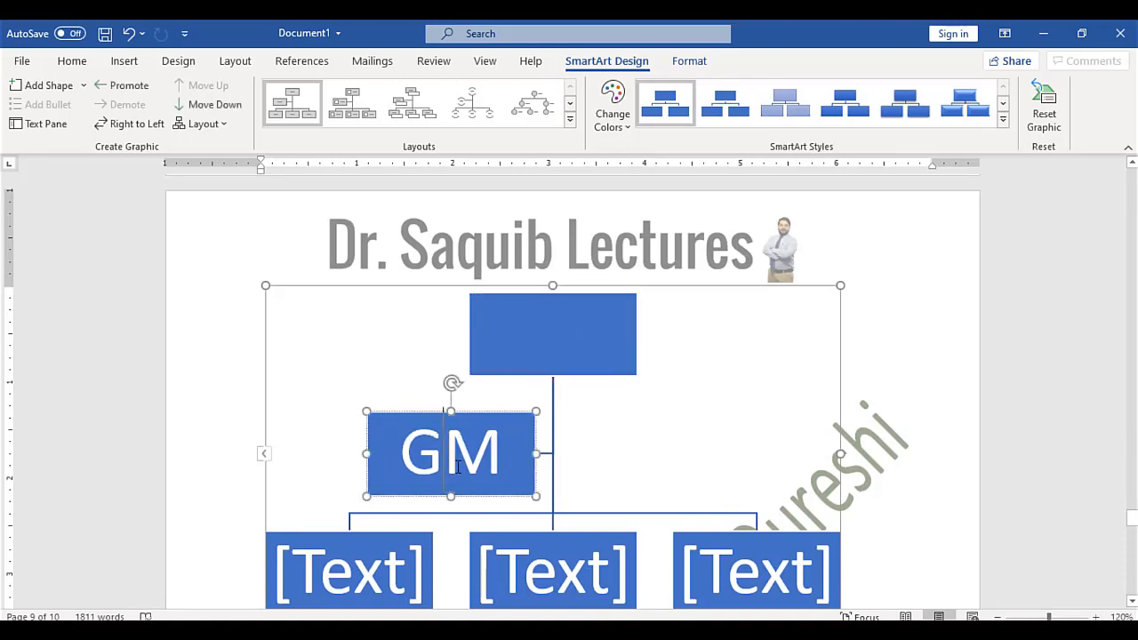
key("BackSpace")
key("Delete")
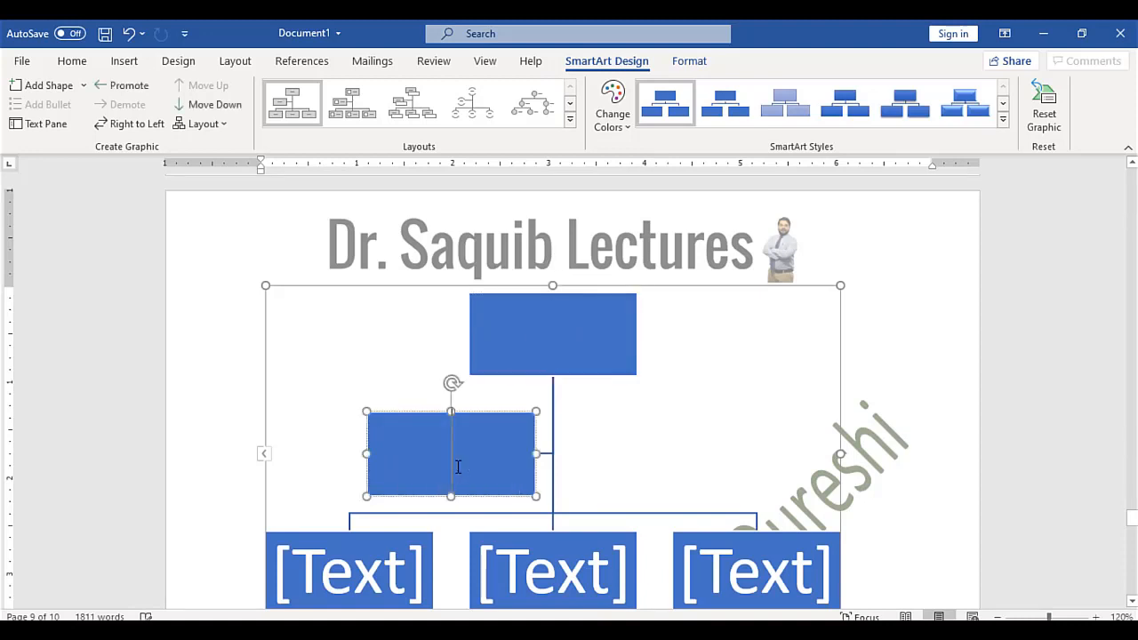
left_click(552, 344)
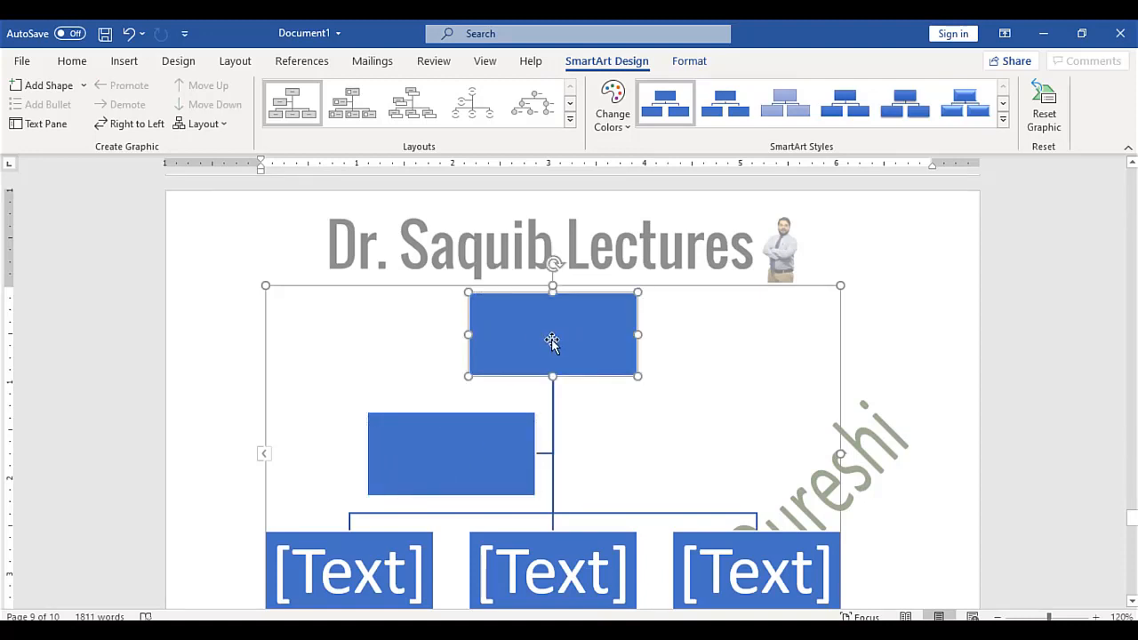
type("CEO")
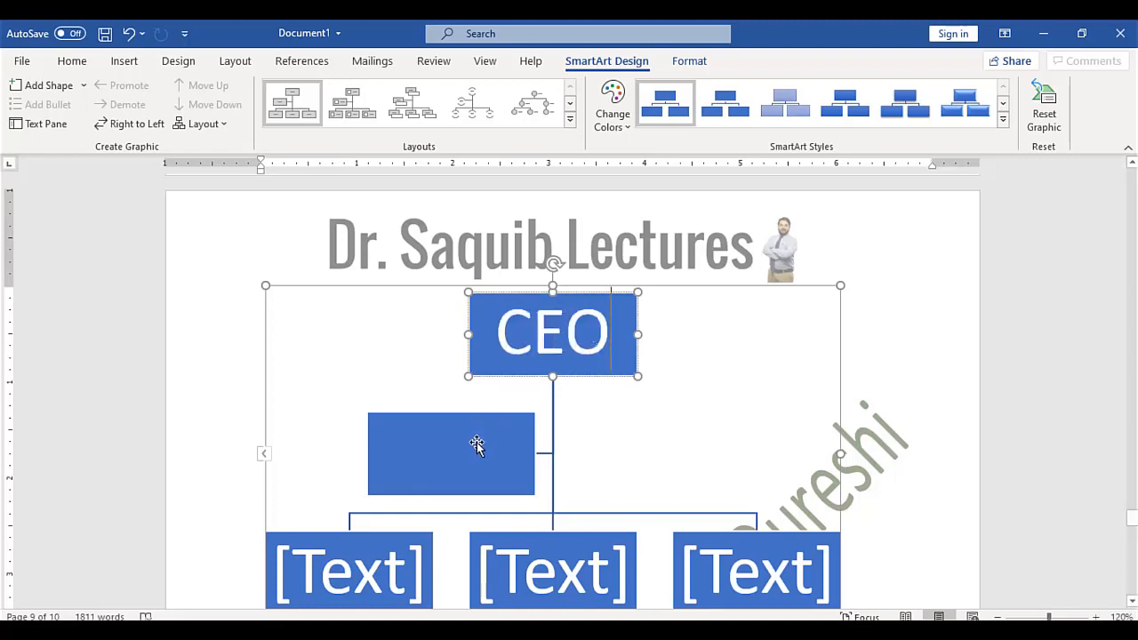
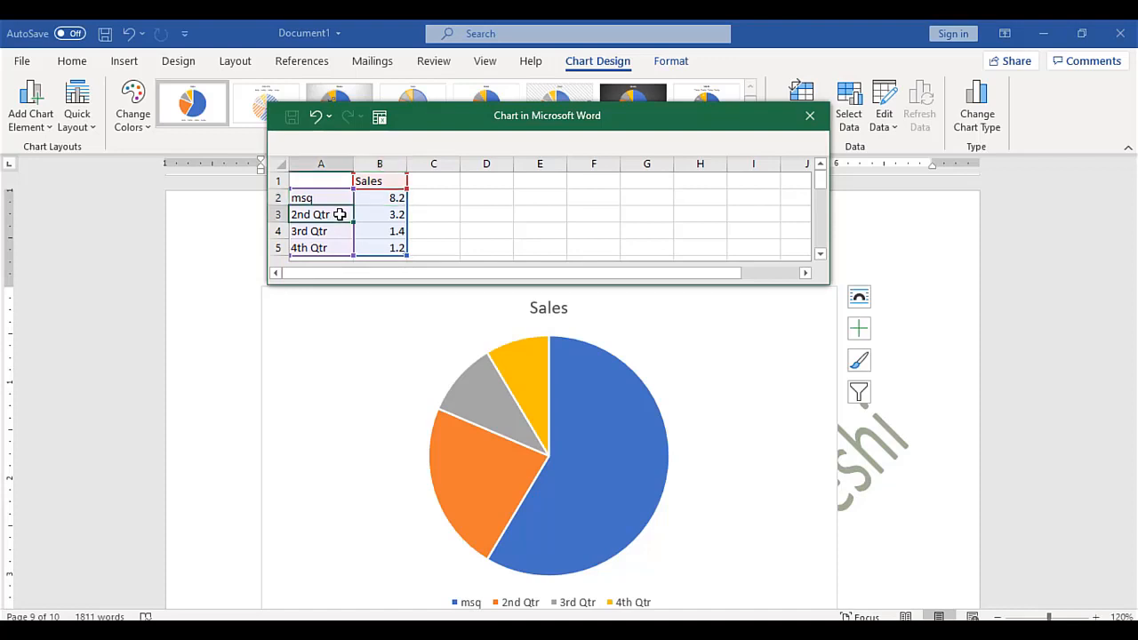
Relabel the 2nd Qtr category with the lecturer's name, set msq's value to 50, and close the data sheet
type("Dr Saquib")
key("Tab")
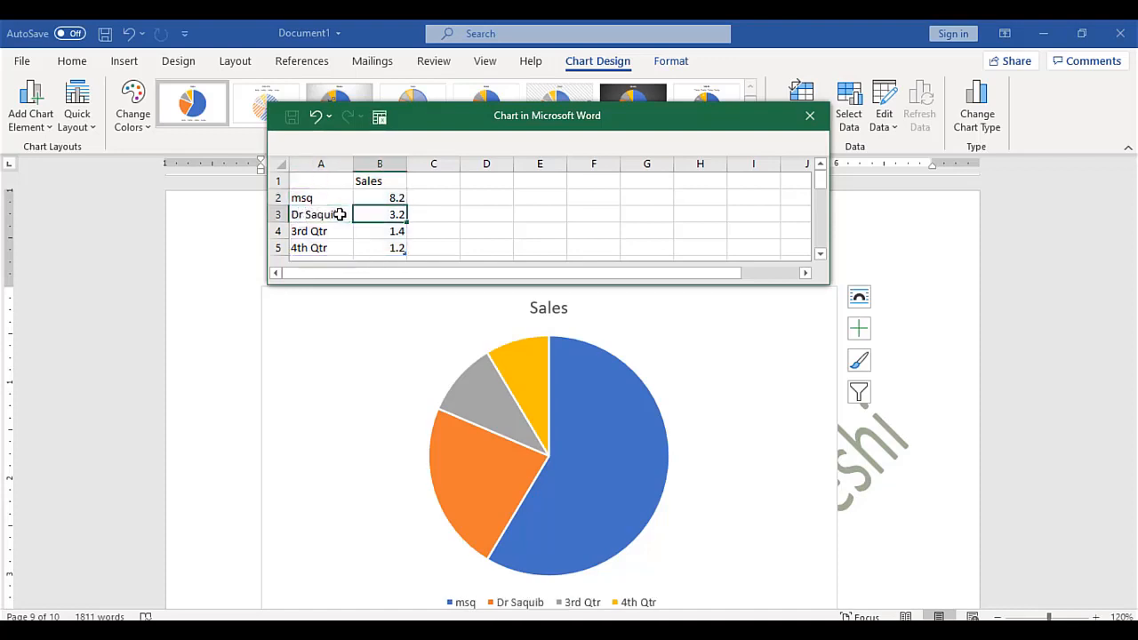
left_click(388, 197)
type("10")
key("Return")
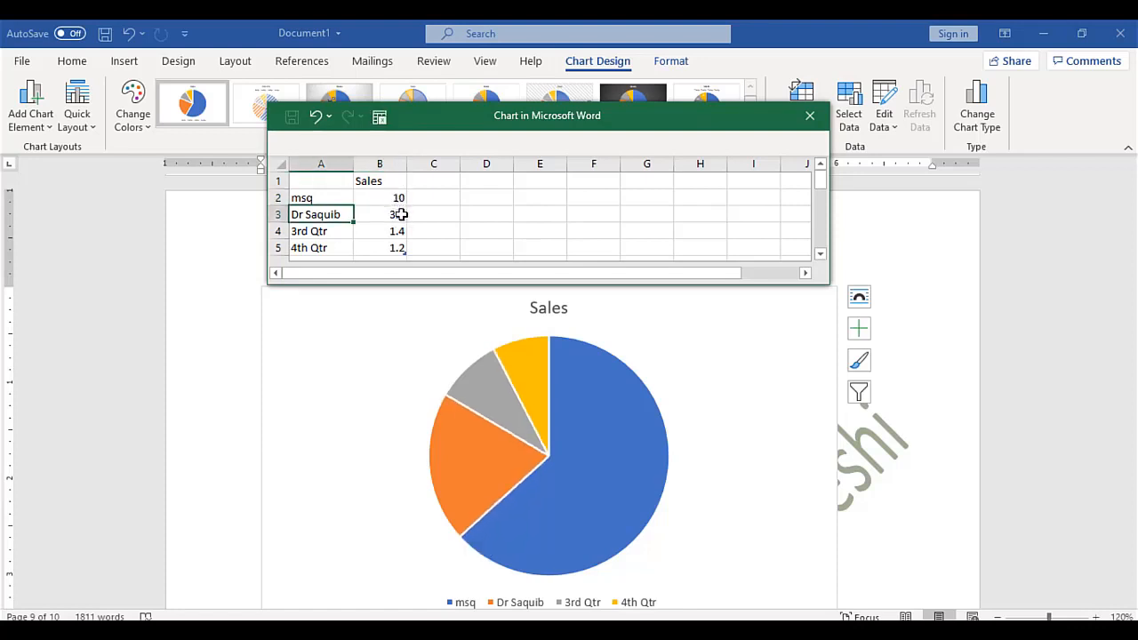
left_click(395, 203)
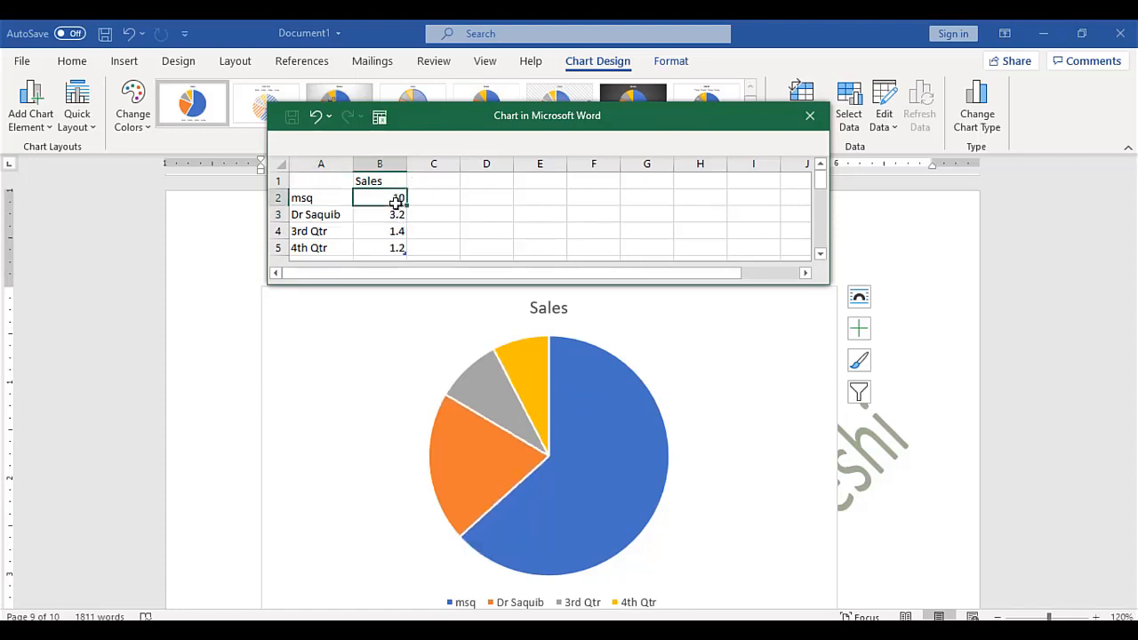
type("50")
key("Return")
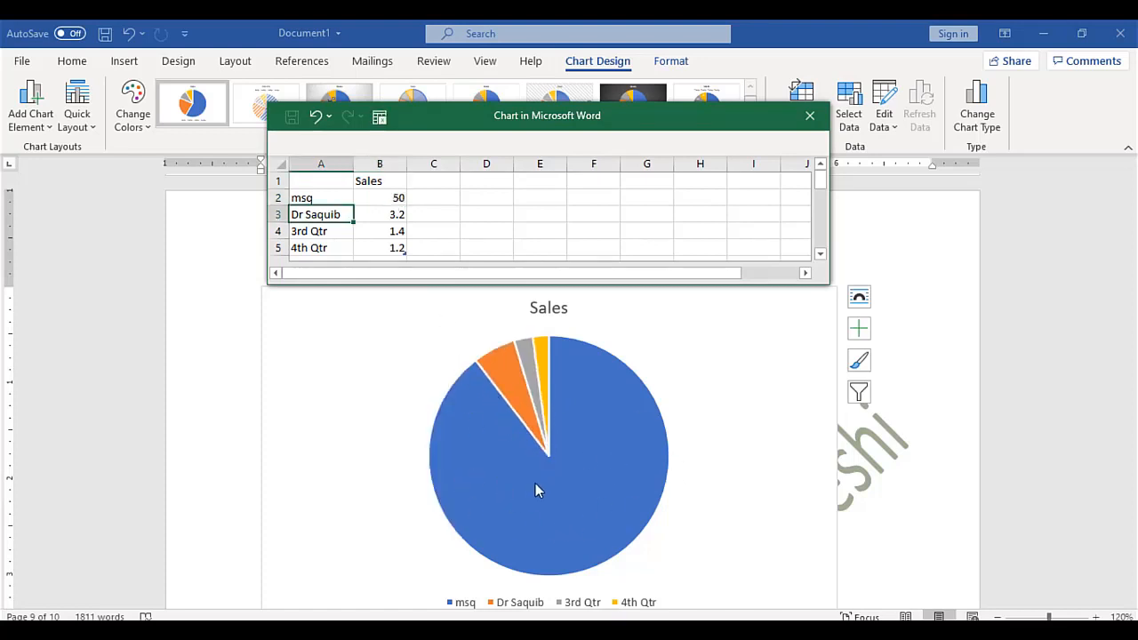
left_click(809, 119)
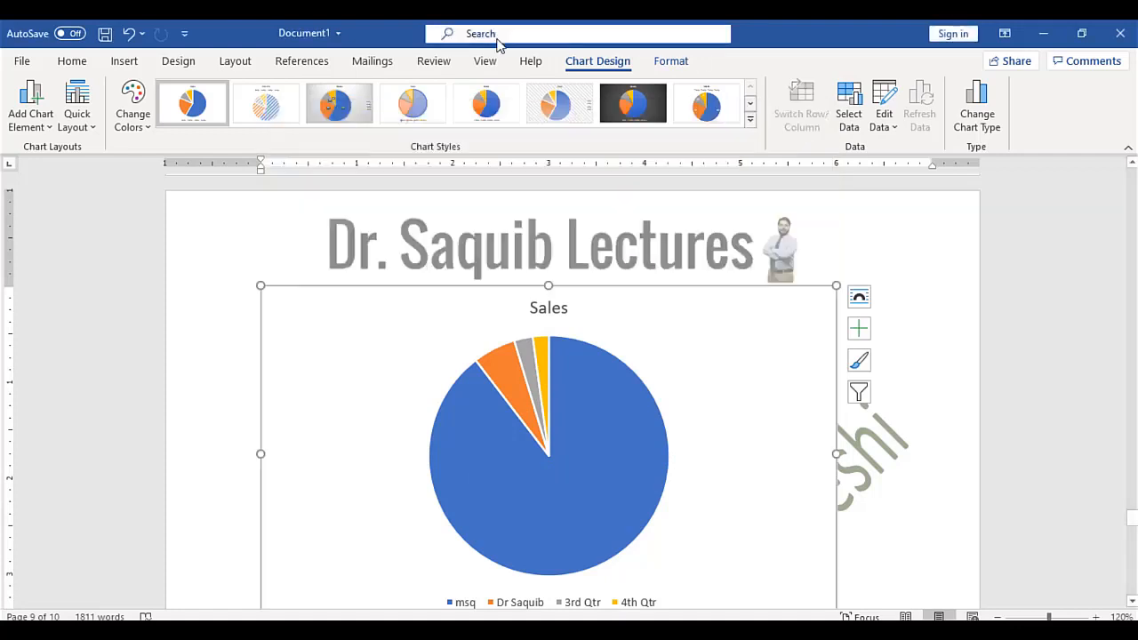
Add a comment reading 'THis' on the word agent in question 1, then undo it
left_click(124, 60)
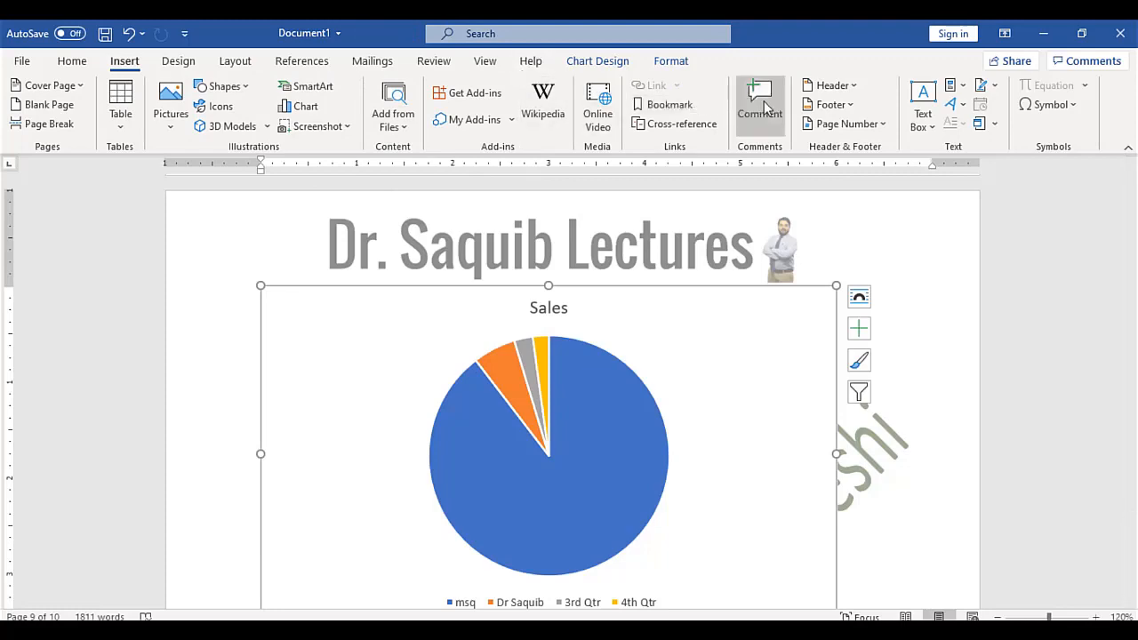
left_click_drag(1134, 520, 1123, 268)
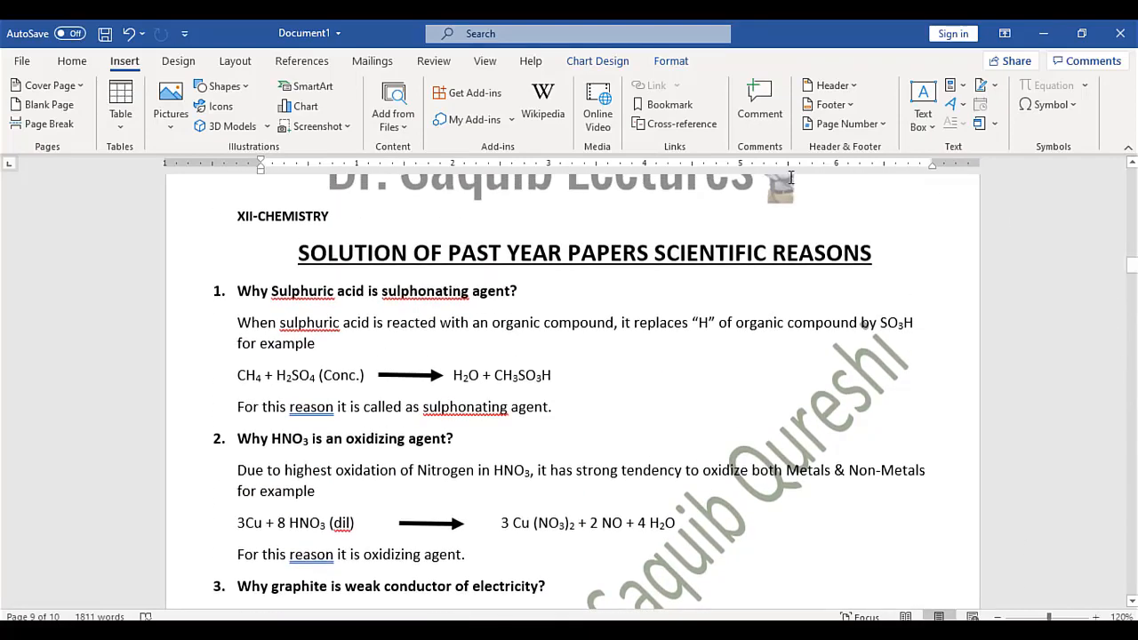
left_click(481, 287)
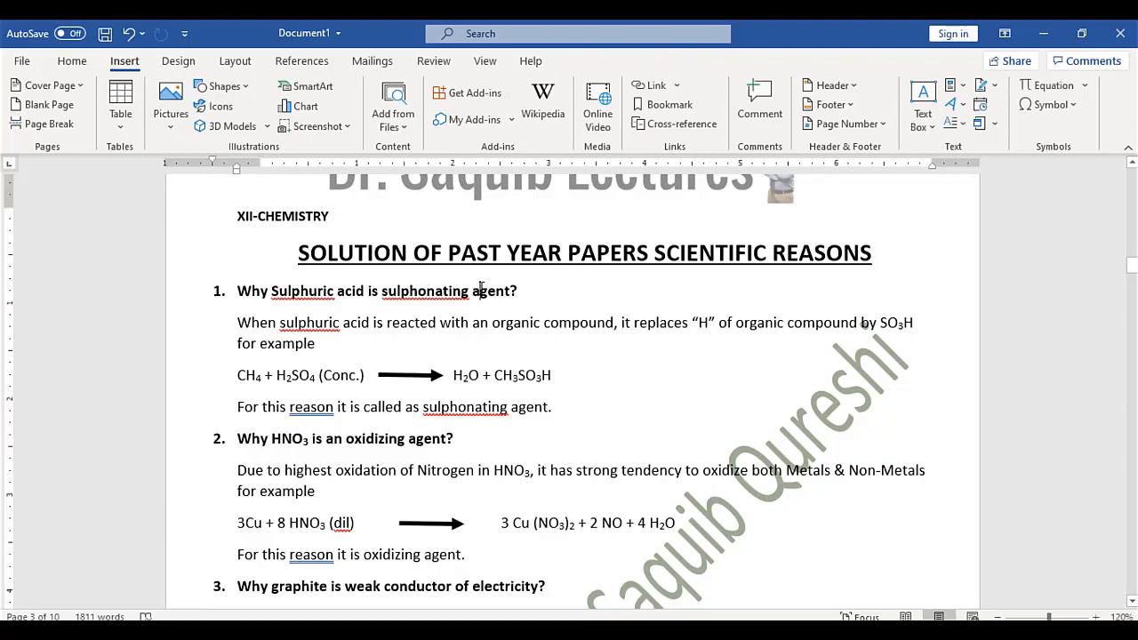
left_click(753, 95)
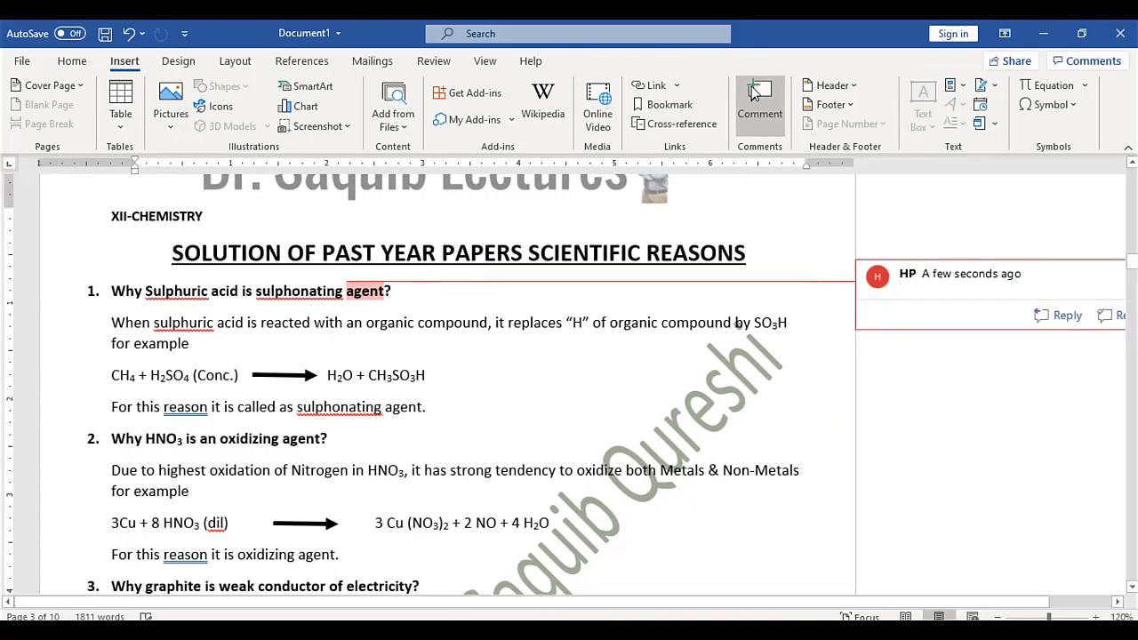
type("THis")
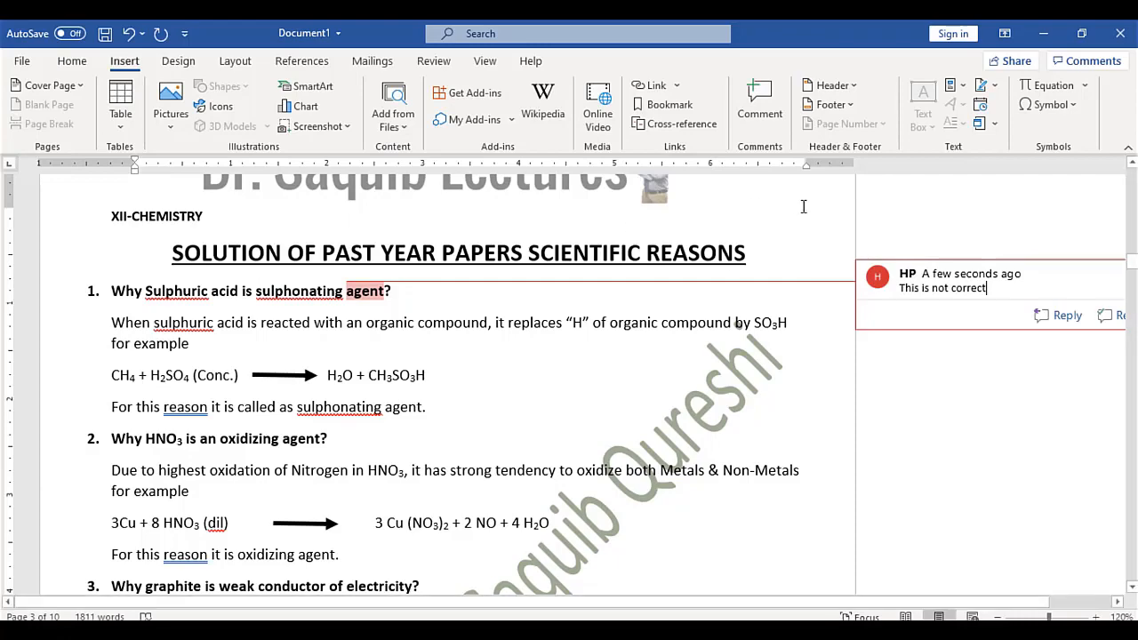
key("ctrl+z")
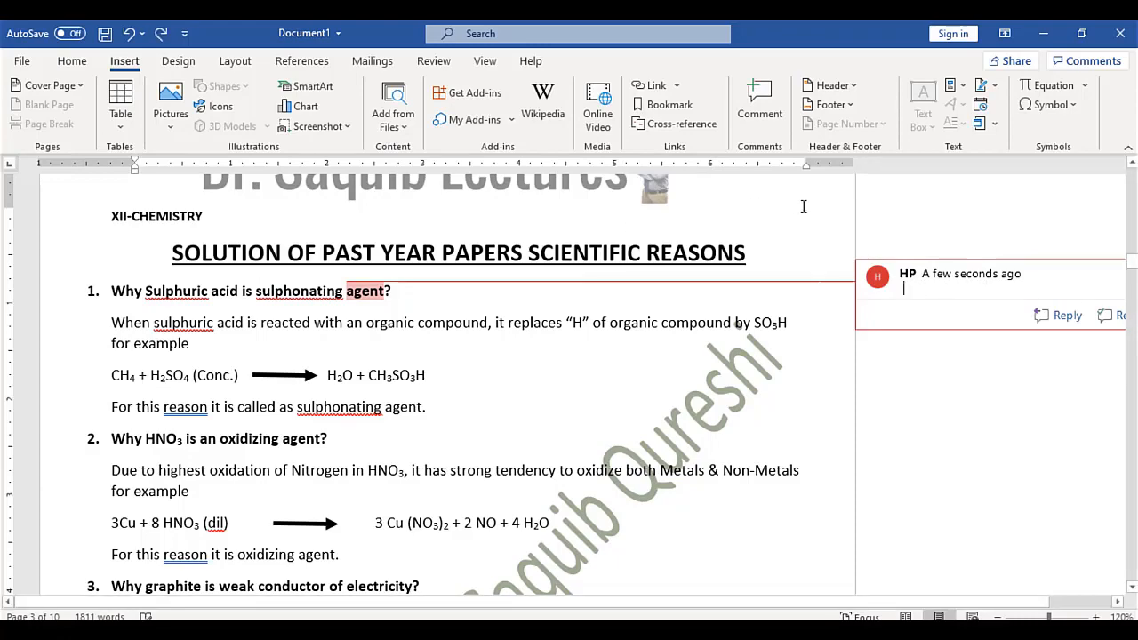
key("ctrl+z")
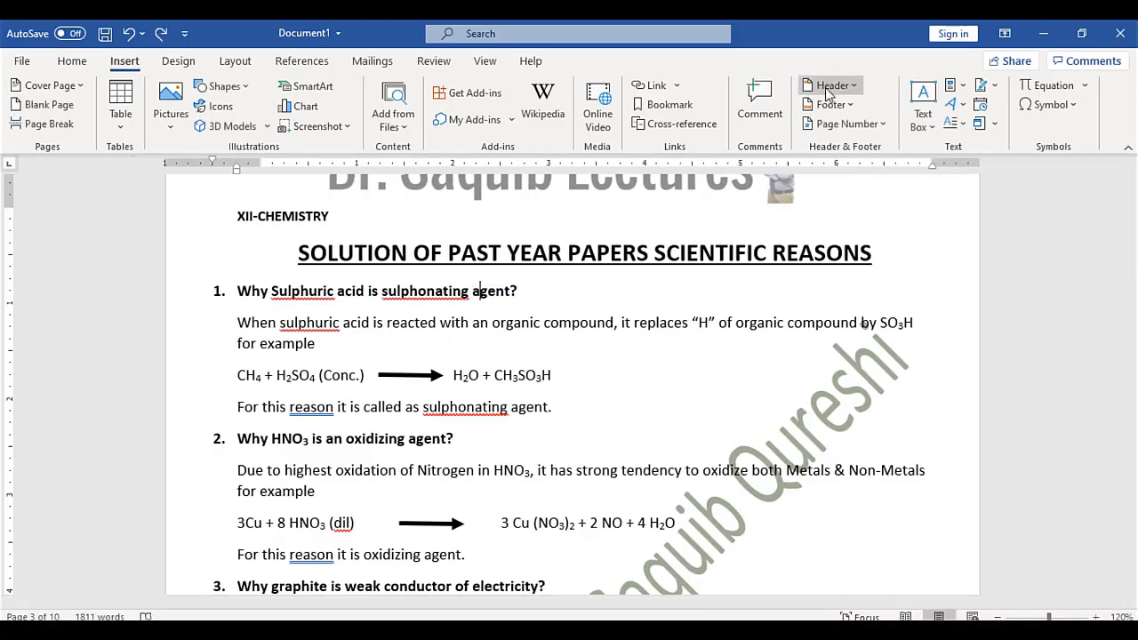
Edit the page header, delete the lecture-title logo image, and return to the body
left_click(827, 87)
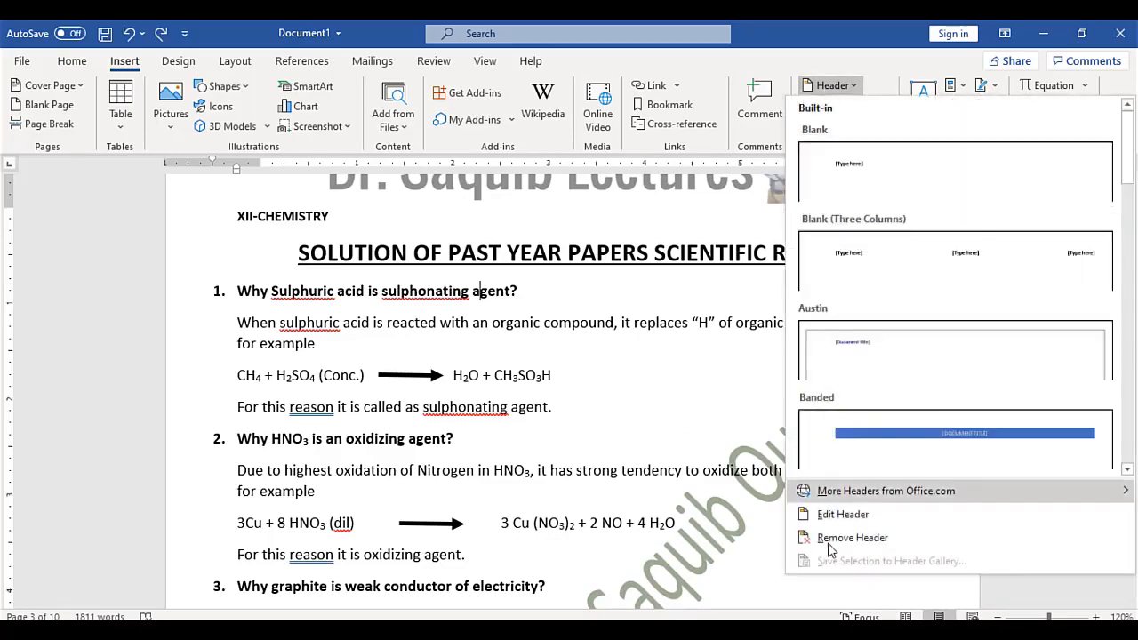
left_click(871, 521)
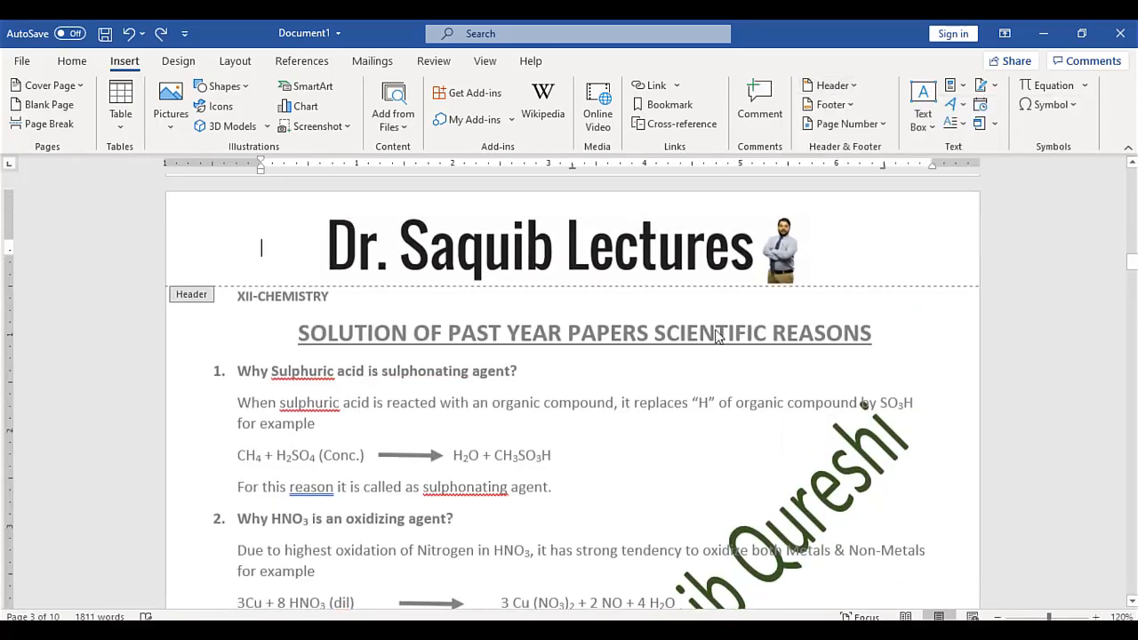
left_click(700, 253)
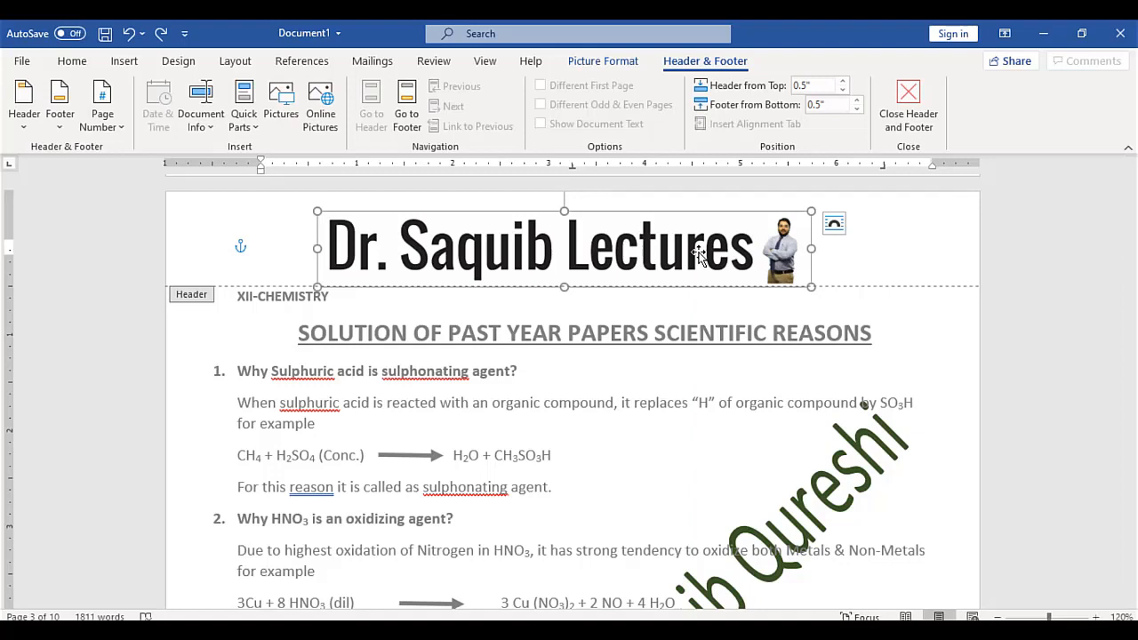
key("Delete")
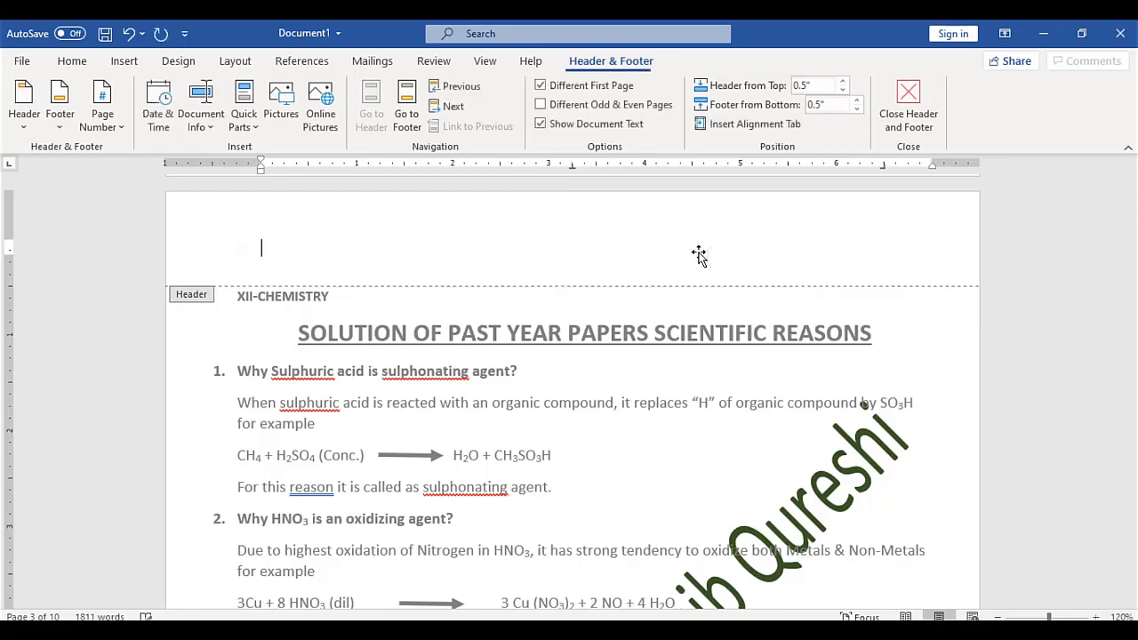
double_click(637, 401)
mouse_move(1134, 266)
left_mouse_down()
mouse_move(1131, 330)
mouse_move(1134, 187)
mouse_move(1134, 259)
left_mouse_up()
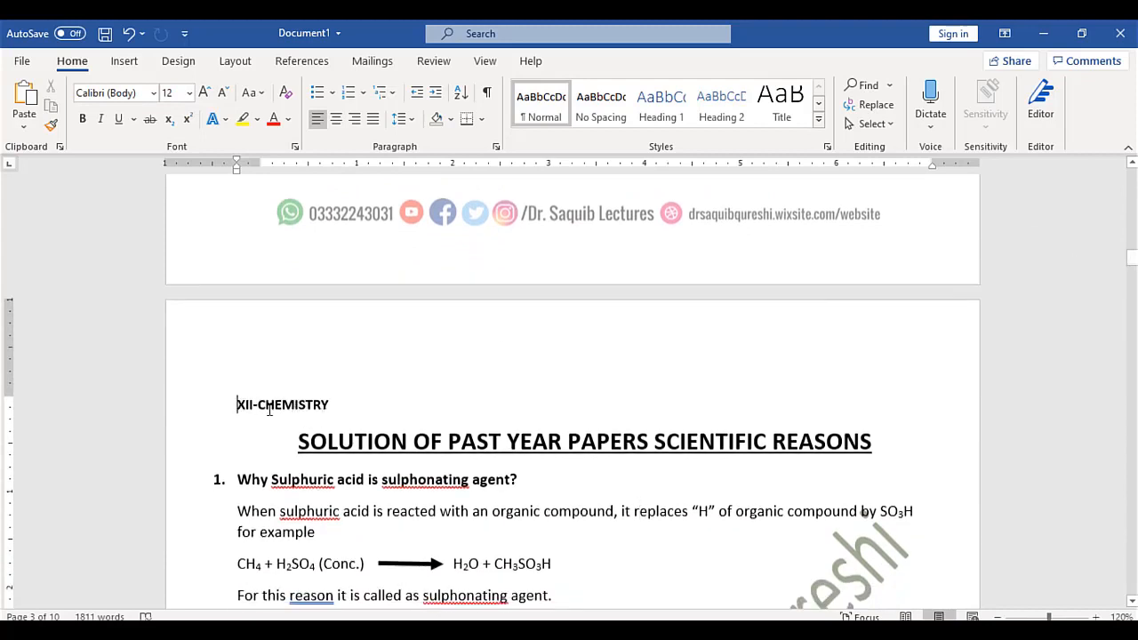
Copy the XII-CHEMISTRY heading and paste it into the page header
left_click_drag(258, 408, 294, 409)
key("ctrl+c")
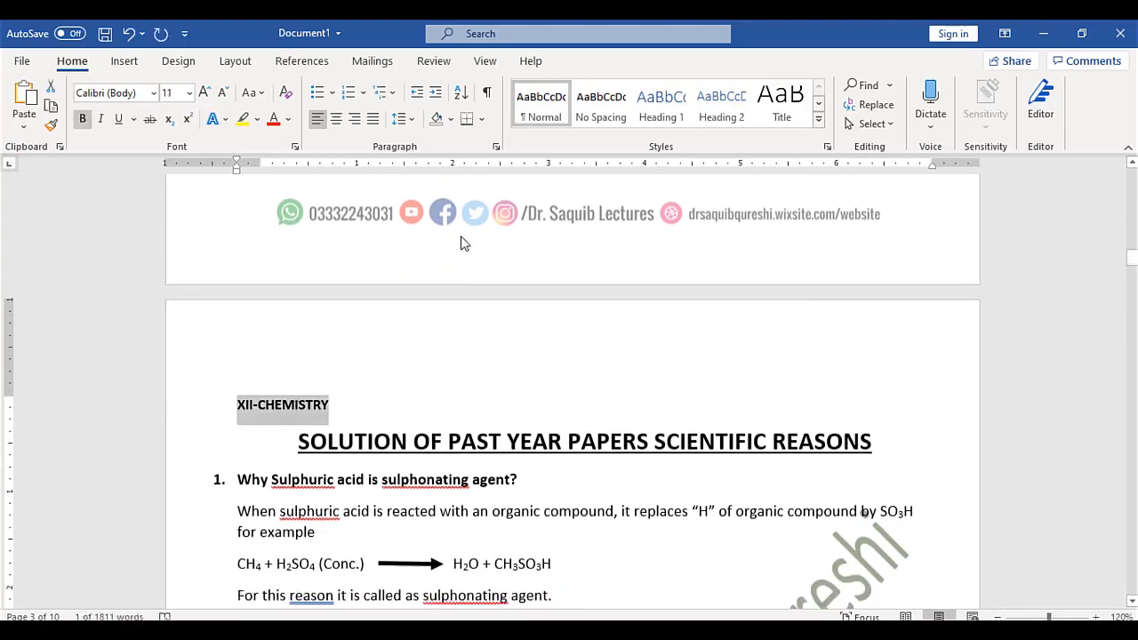
left_click(133, 66)
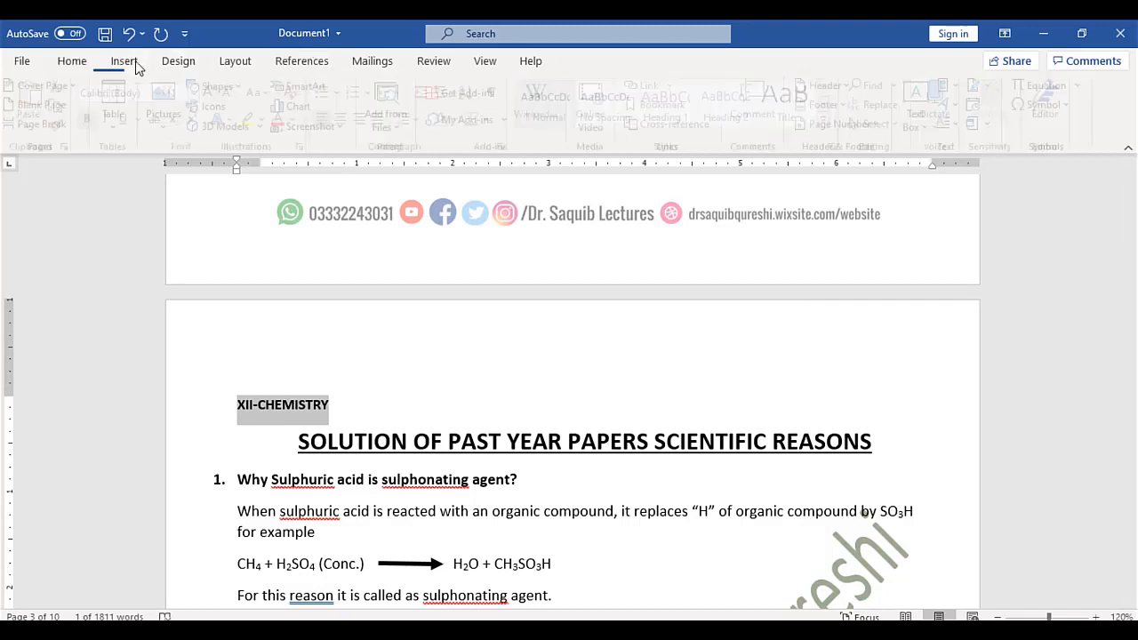
left_click(827, 86)
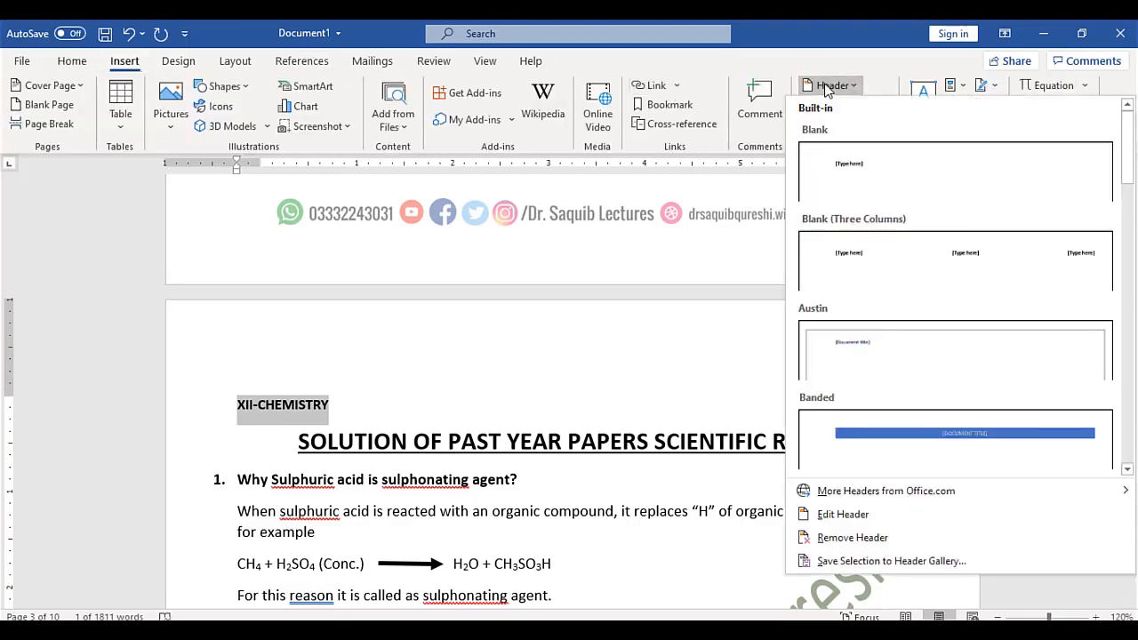
left_click(841, 515)
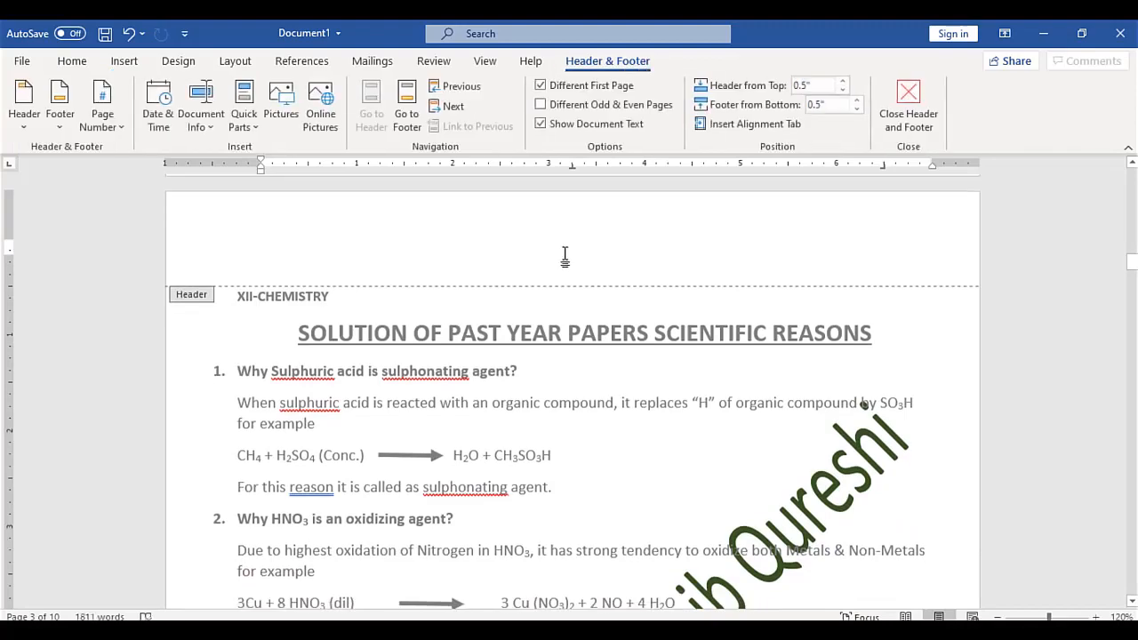
key("ctrl+v")
double_click(544, 413)
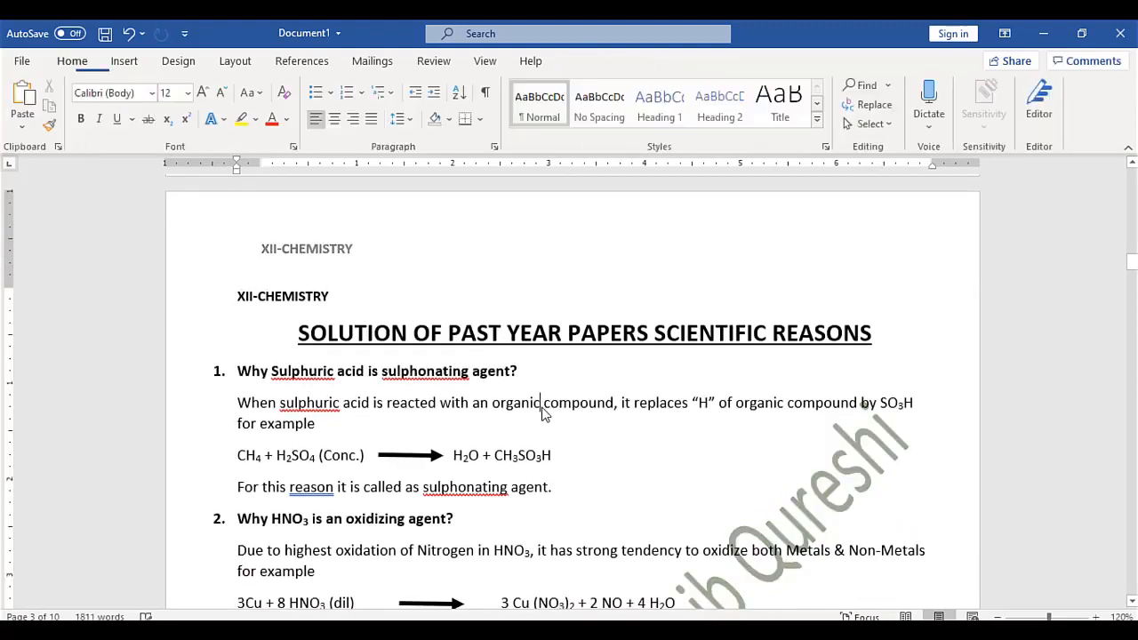
mouse_move(1132, 263)
left_mouse_down()
mouse_move(1132, 298)
mouse_move(1132, 250)
left_mouse_up()
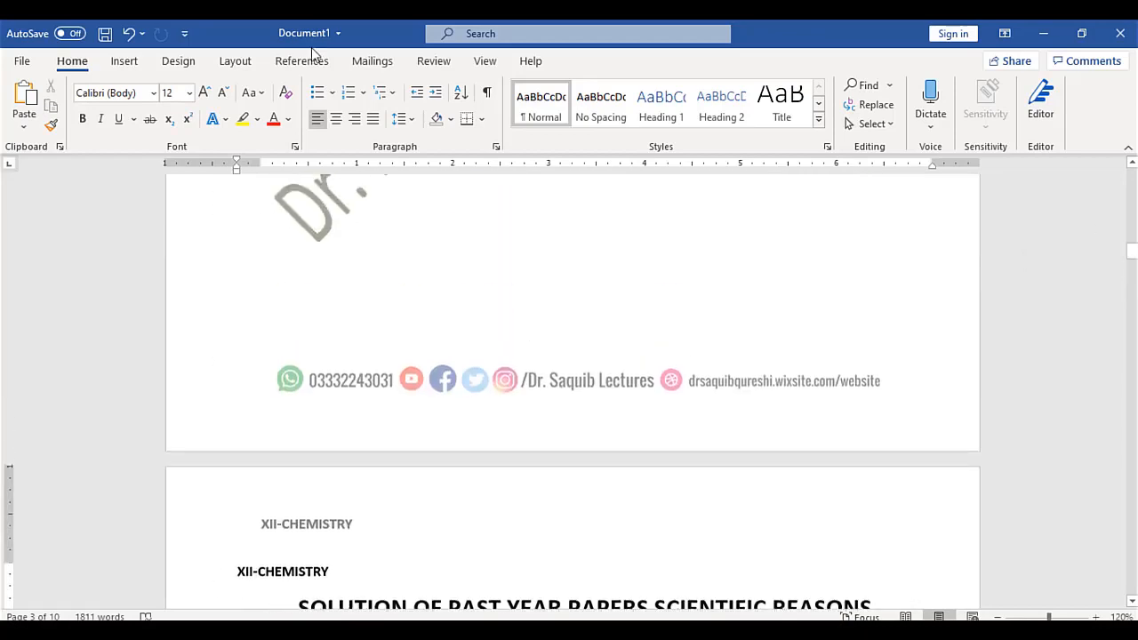
left_click(116, 64)
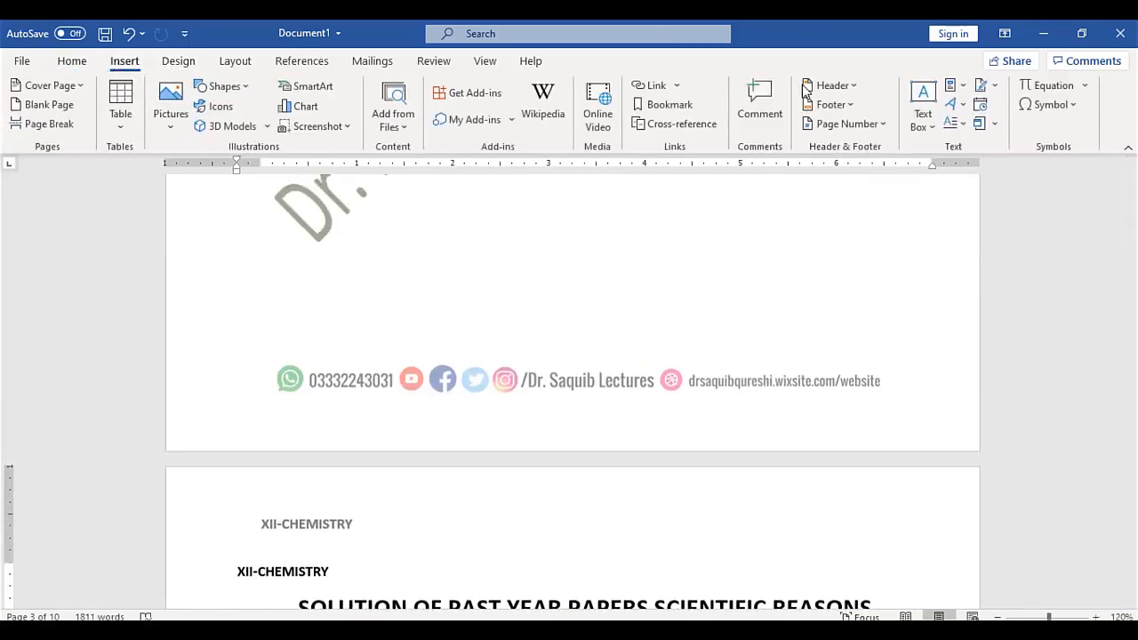
left_click(829, 104)
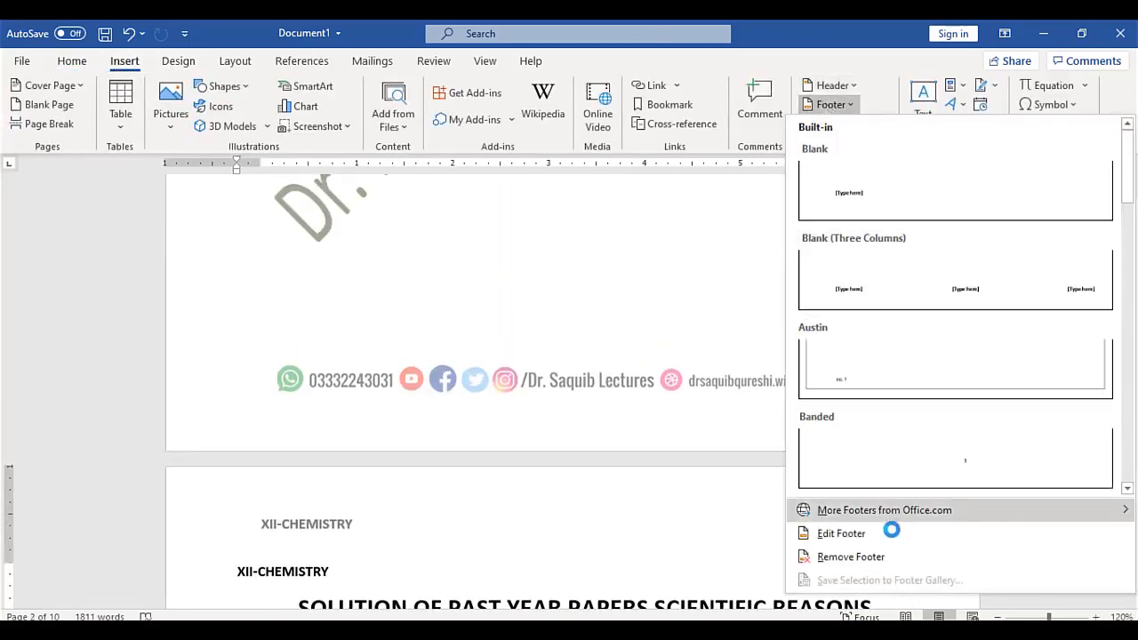
left_click(856, 533)
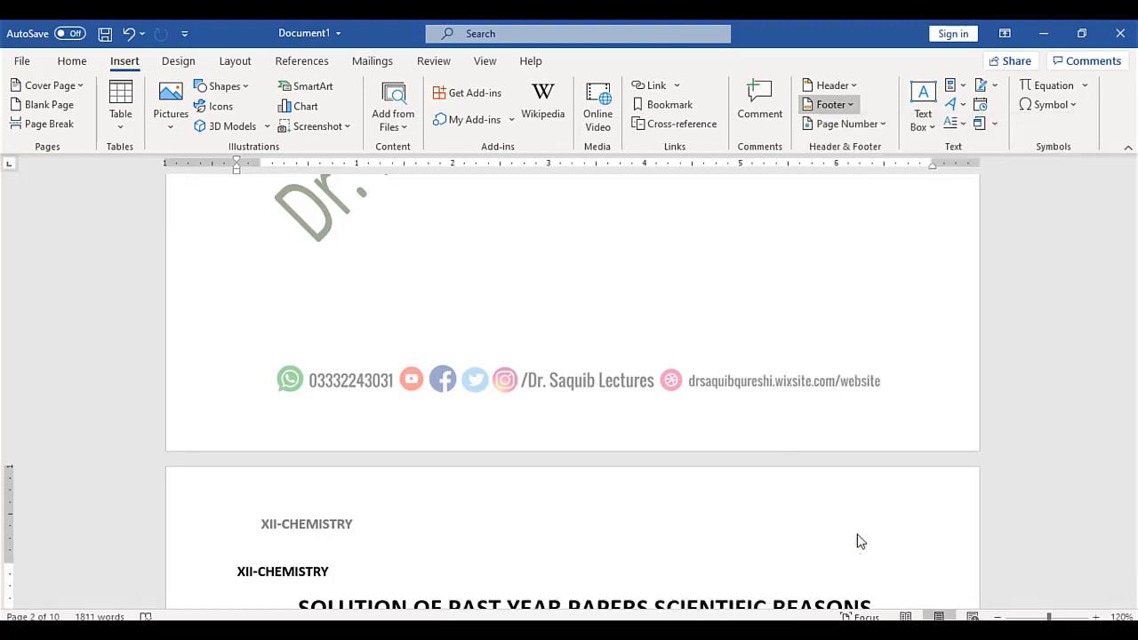
left_click(741, 530)
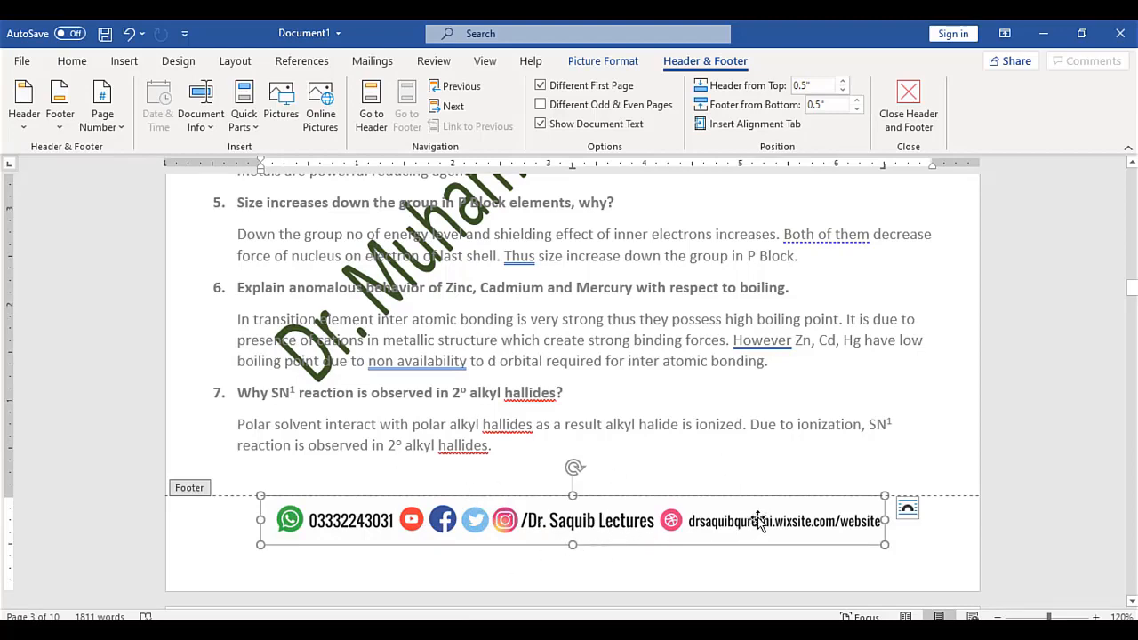
left_click(916, 105)
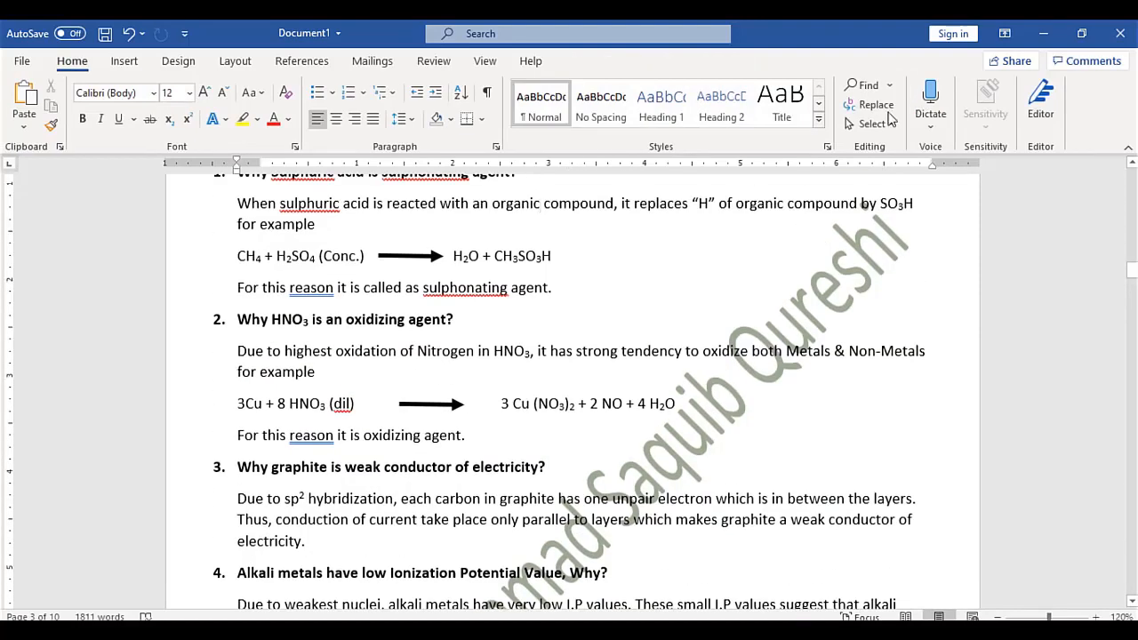
left_click(125, 64)
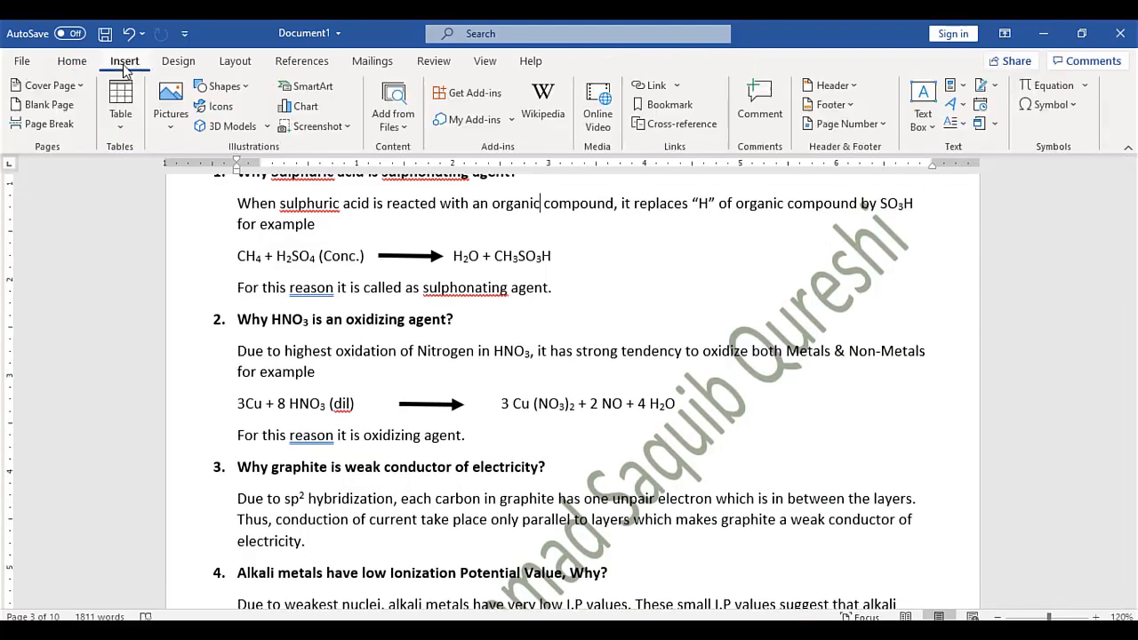
left_click(853, 134)
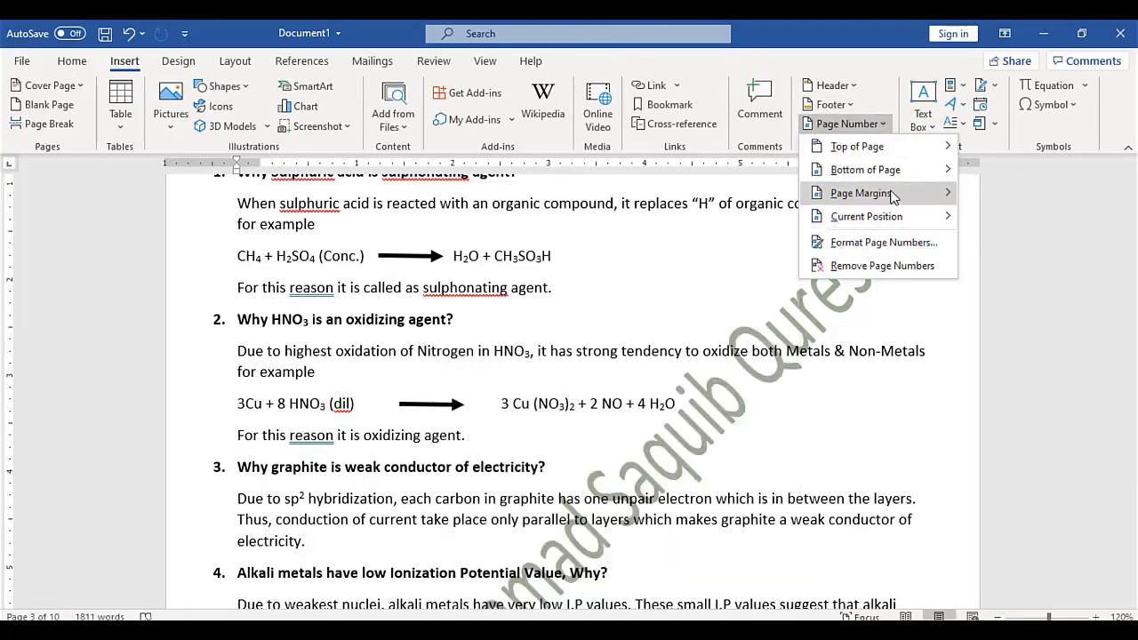
mouse_move(892, 195)
mouse_move(901, 170)
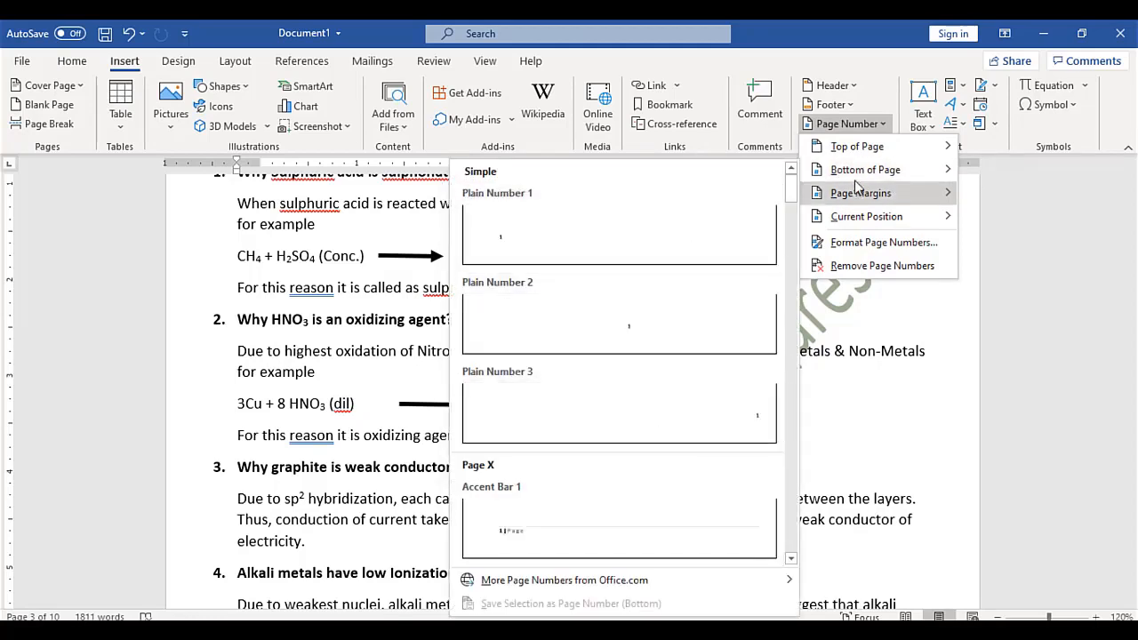
mouse_move(874, 227)
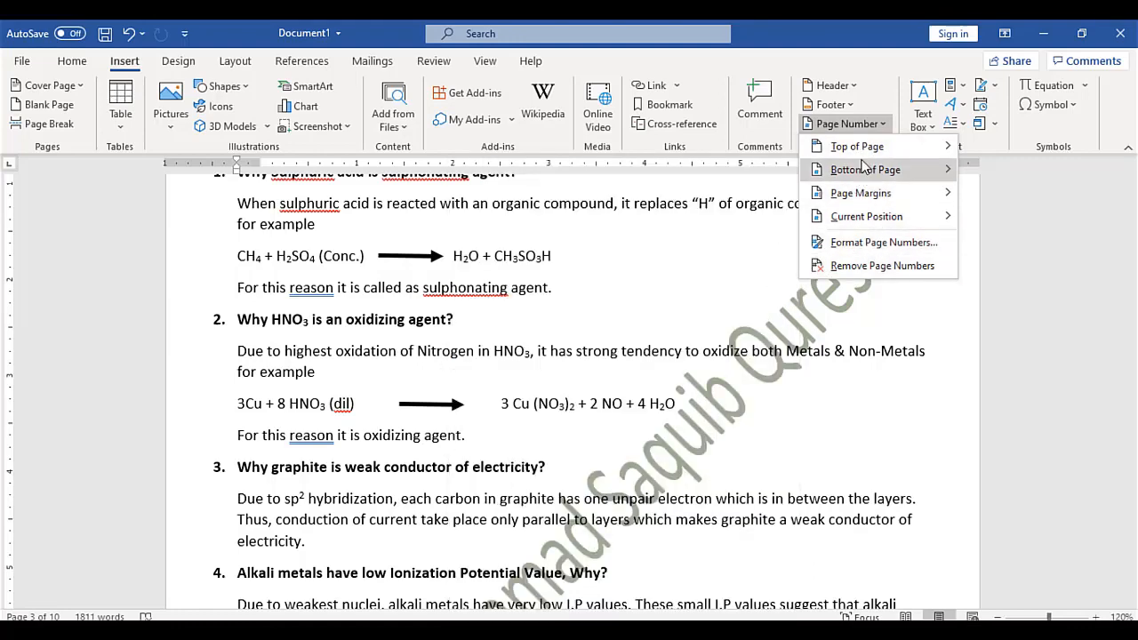
mouse_move(862, 167)
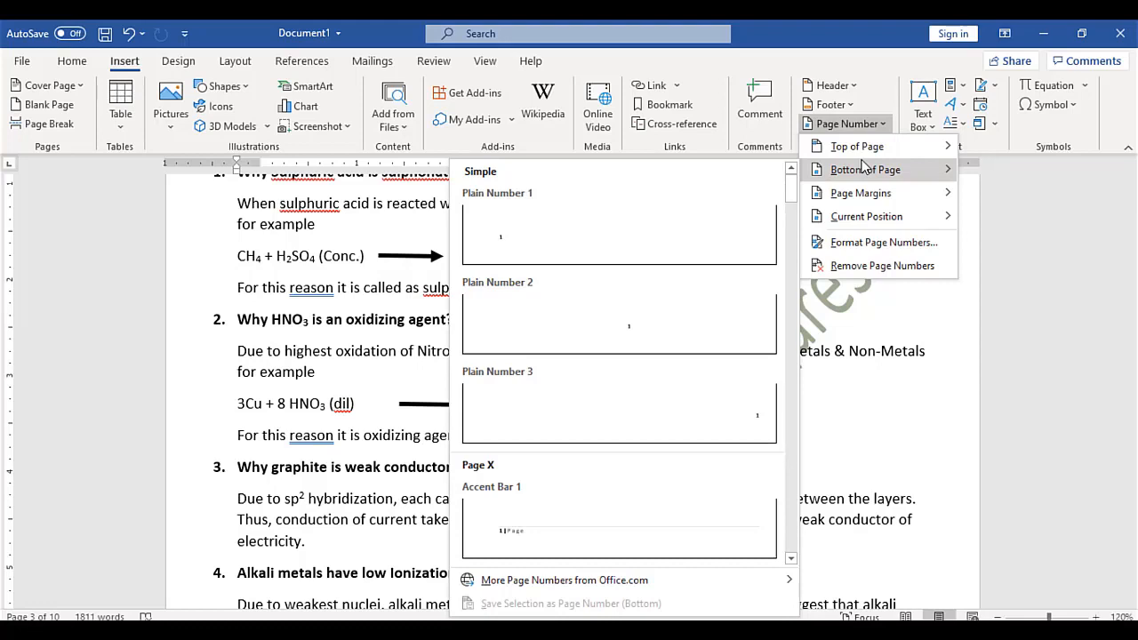
left_click(840, 363)
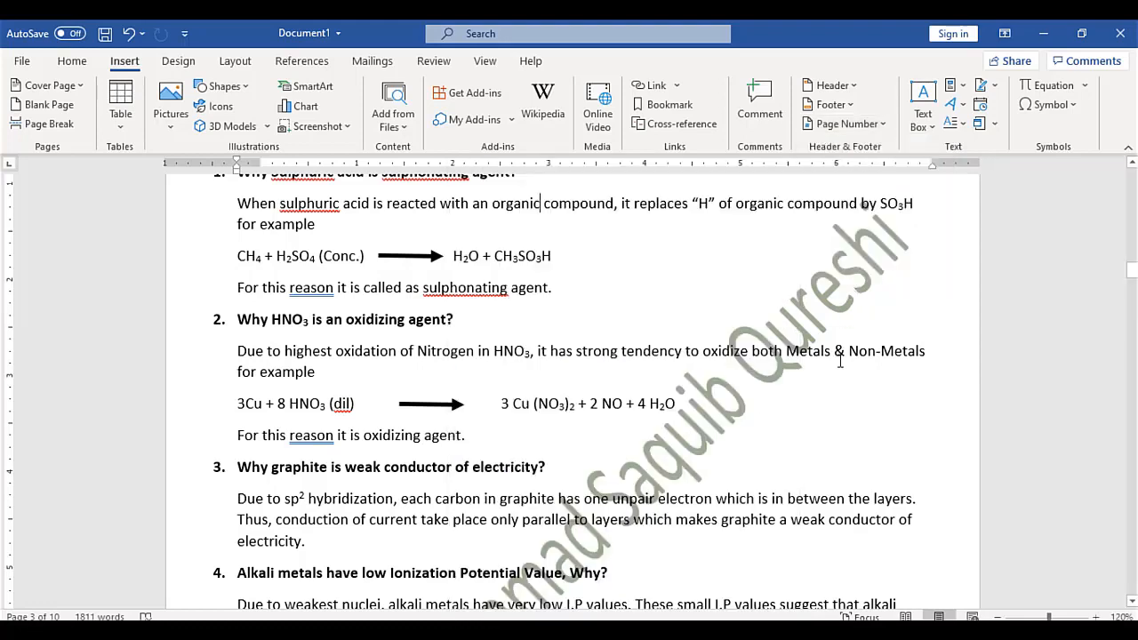
left_click(961, 89)
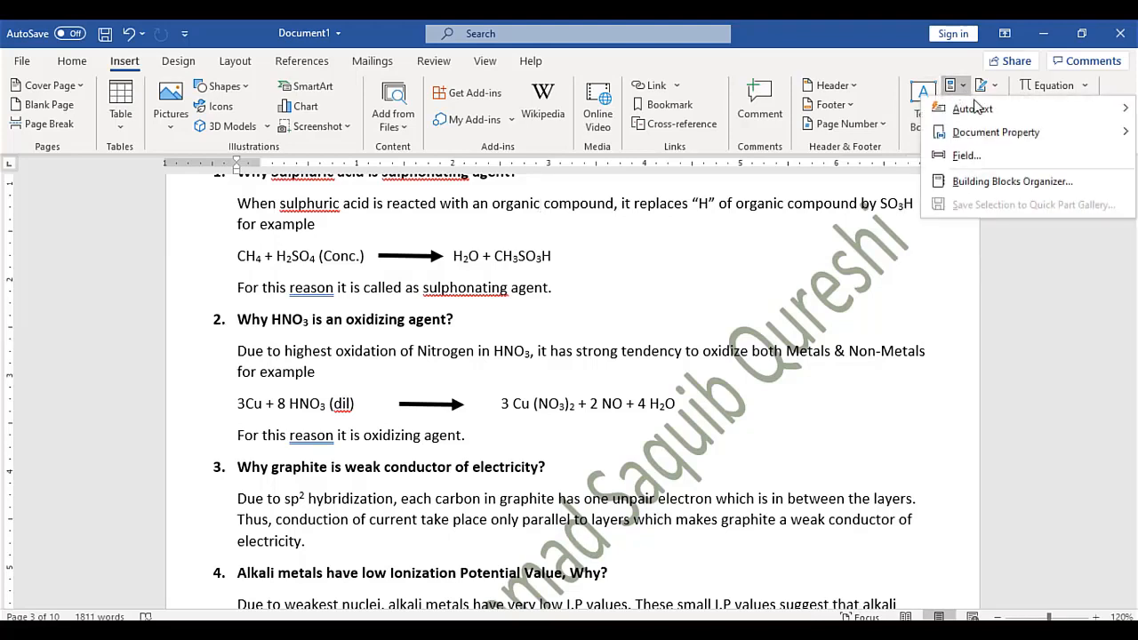
mouse_move(978, 109)
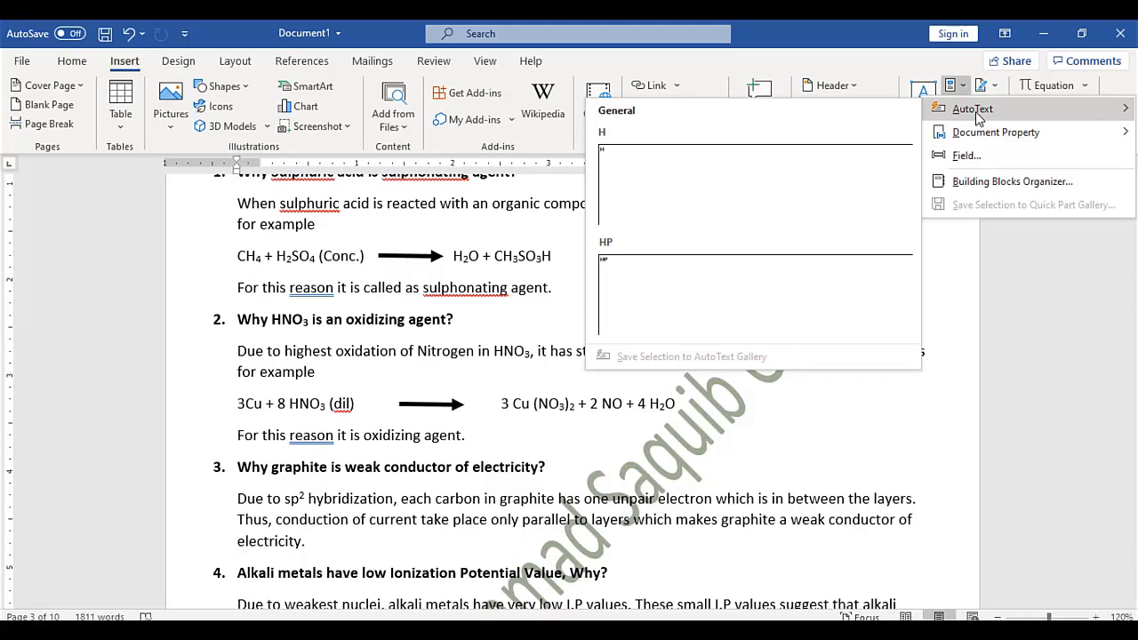
left_click(953, 255)
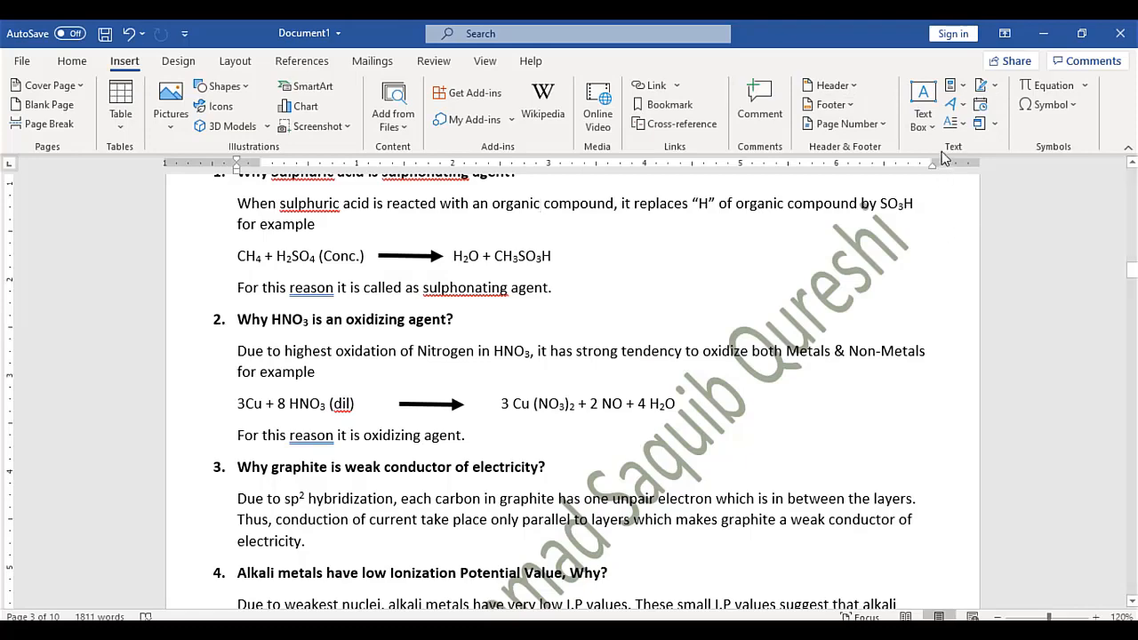
Insert first-style WordArt reading 'MSQ FOUNDATION' and drag it over question 2's HNO3 equation line
left_click(962, 106)
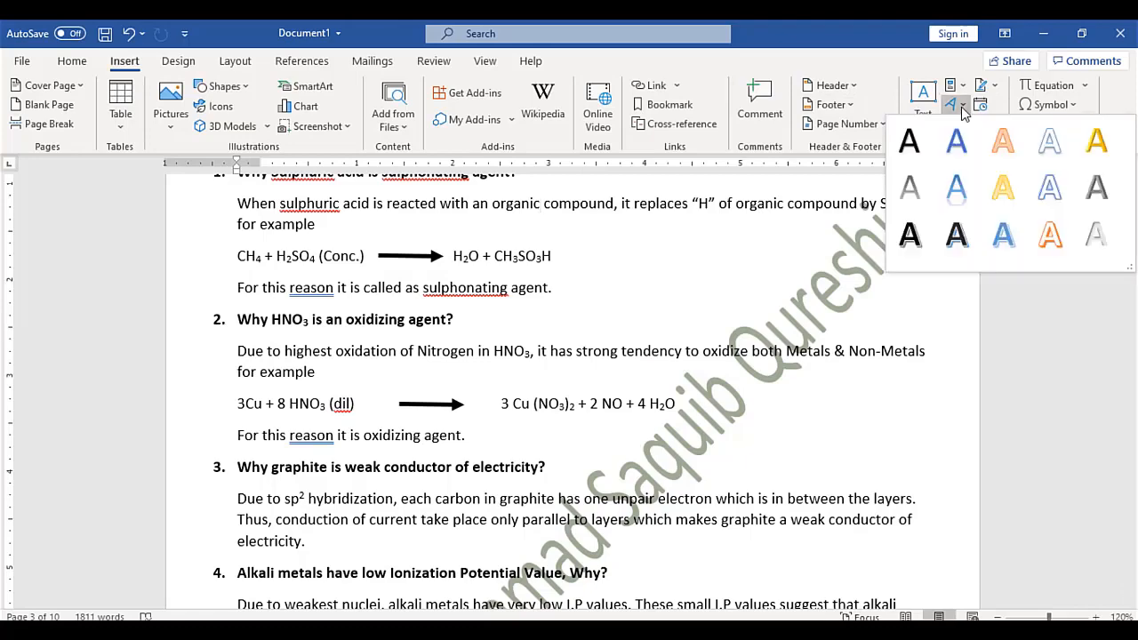
left_click(957, 234)
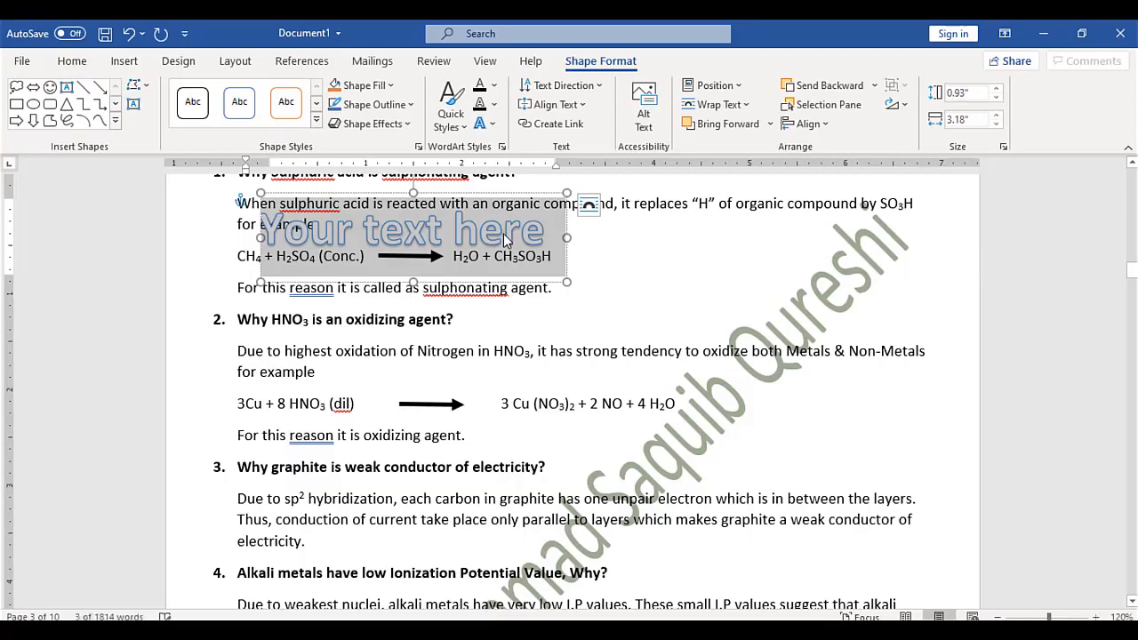
type("MSQ F")
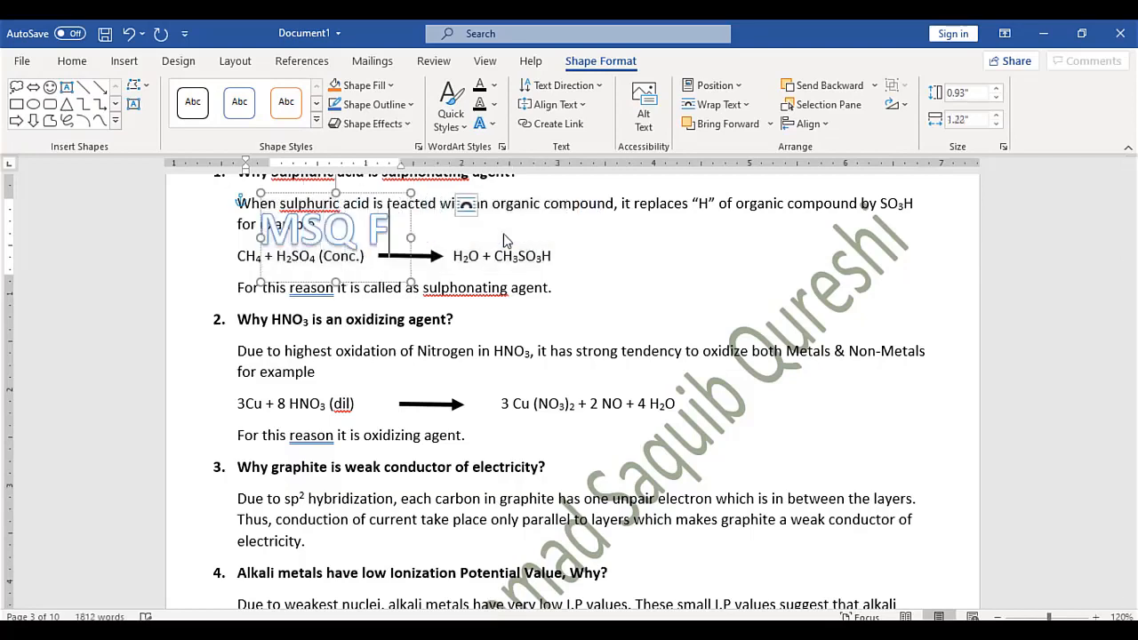
type("OUNDATION")
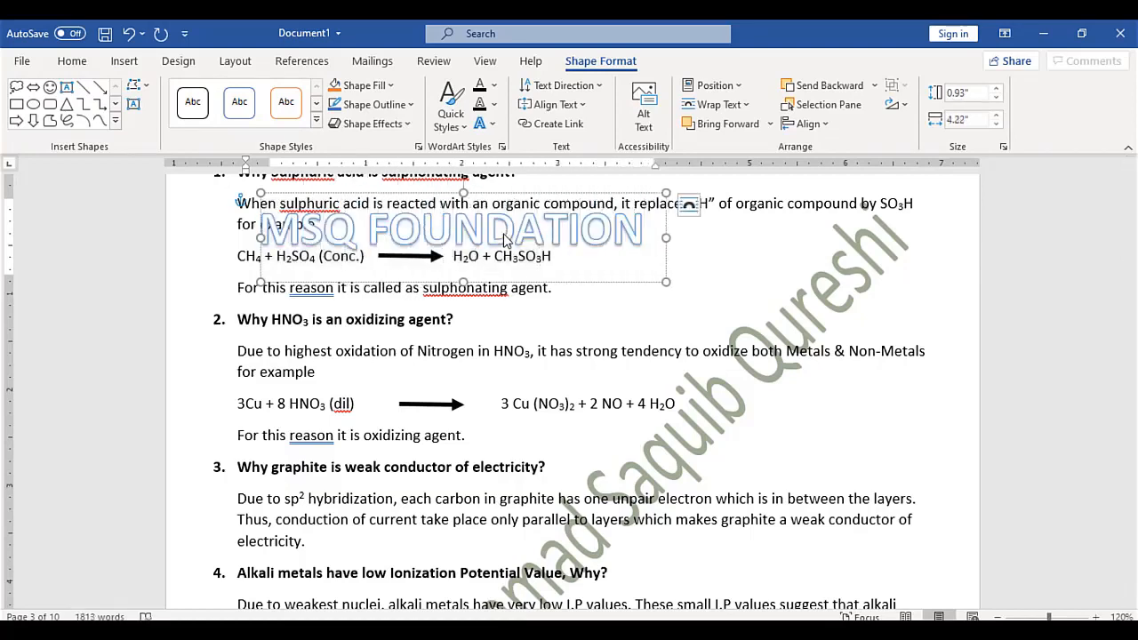
left_click_drag(574, 284, 752, 448)
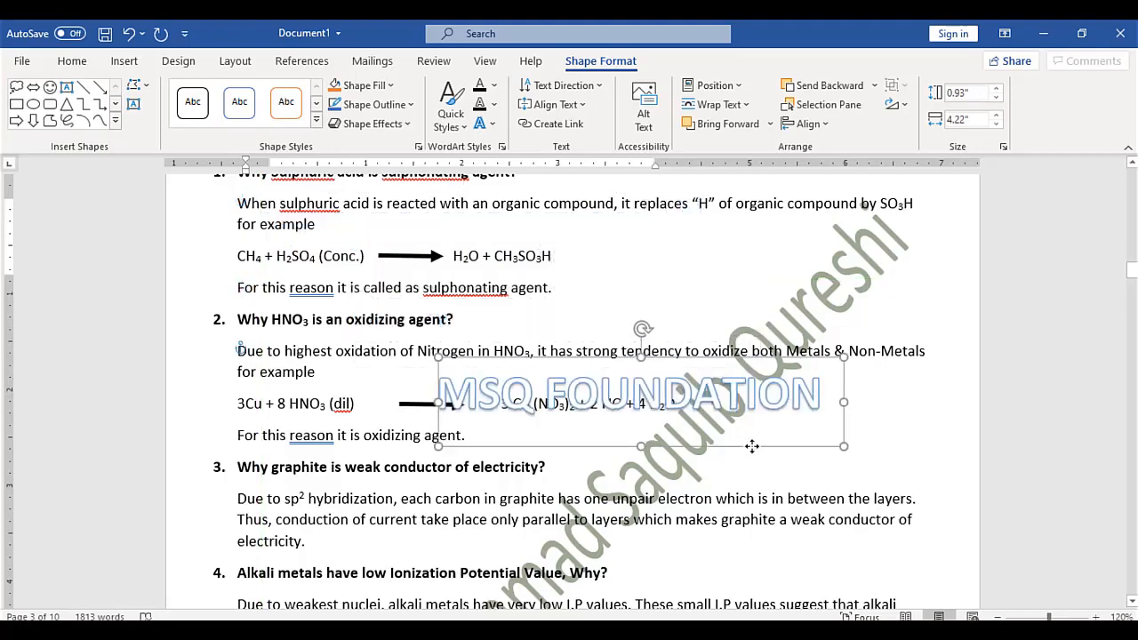
left_click(124, 62)
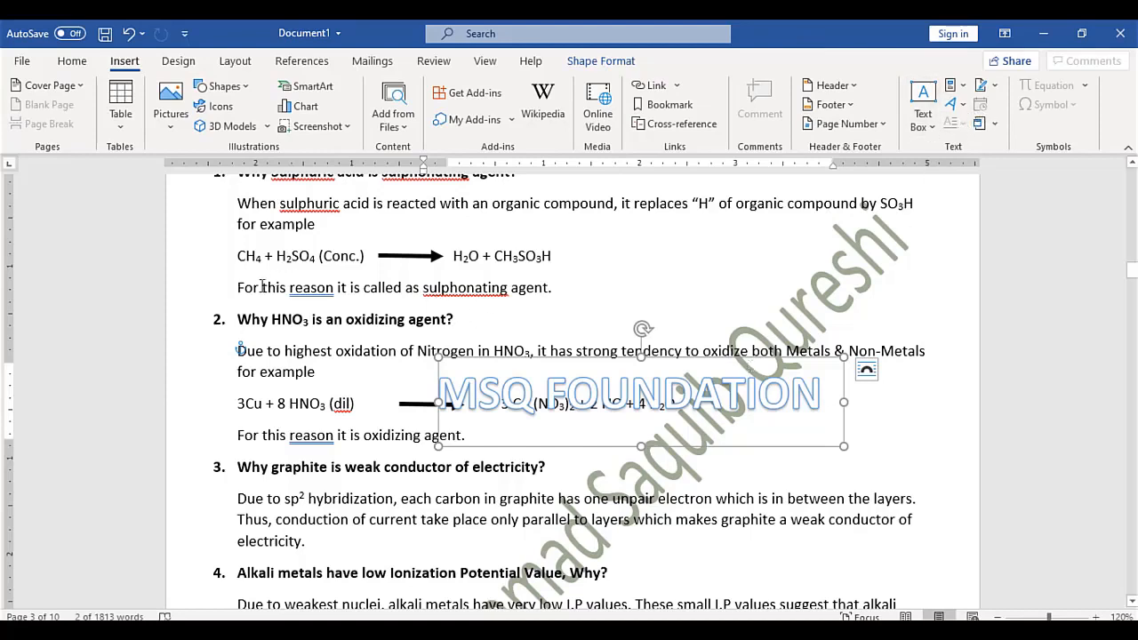
left_click(238, 320)
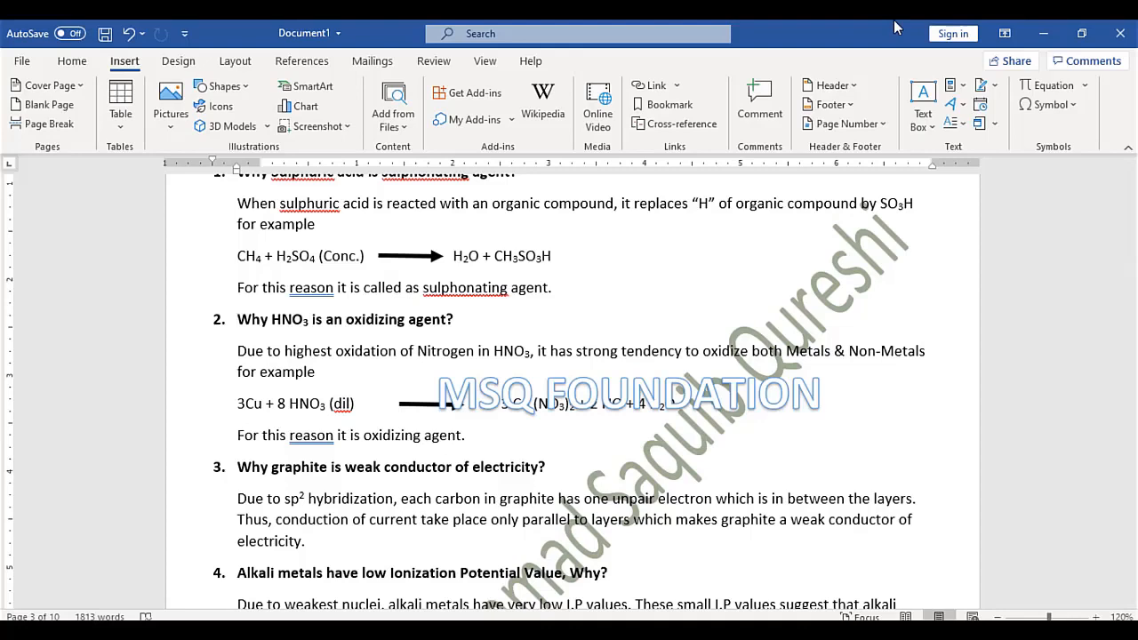
left_click(966, 124)
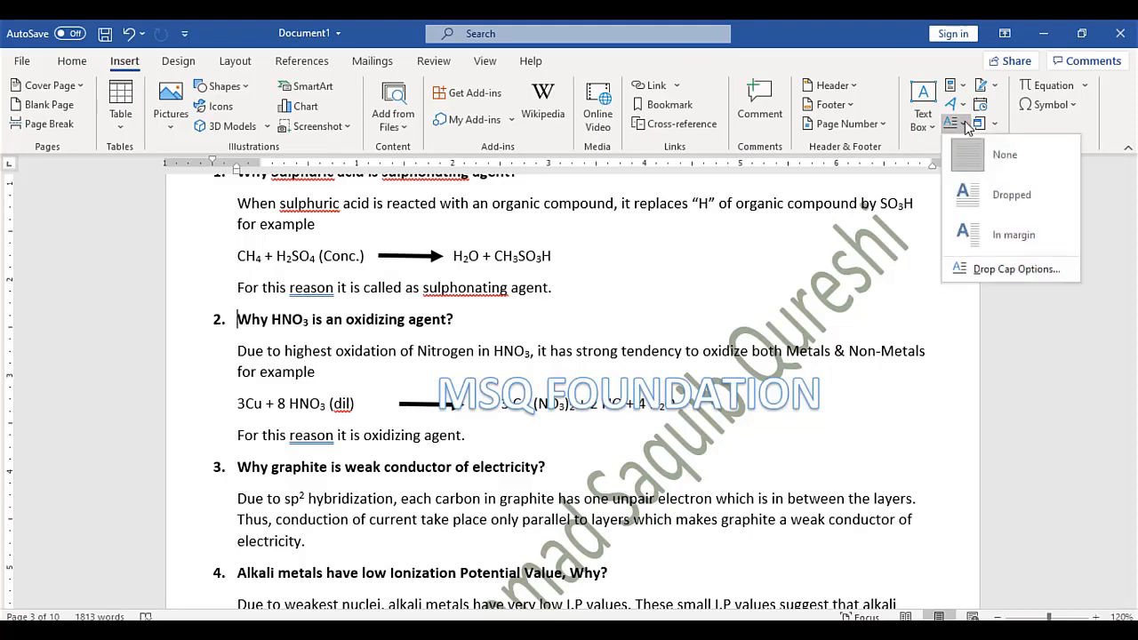
left_click(989, 192)
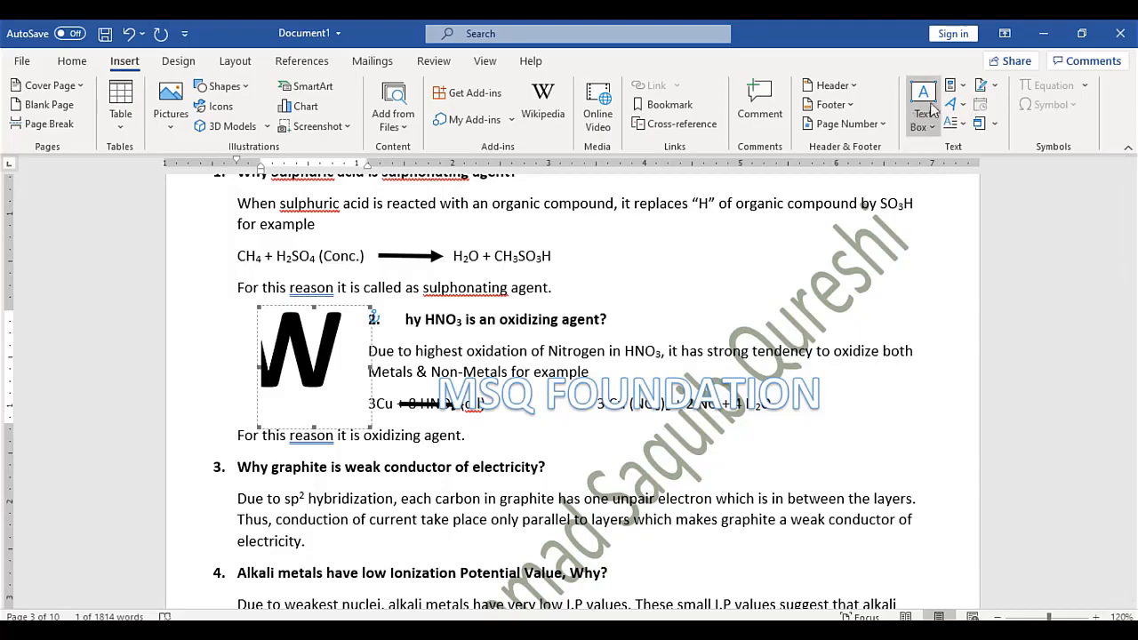
left_click(955, 123)
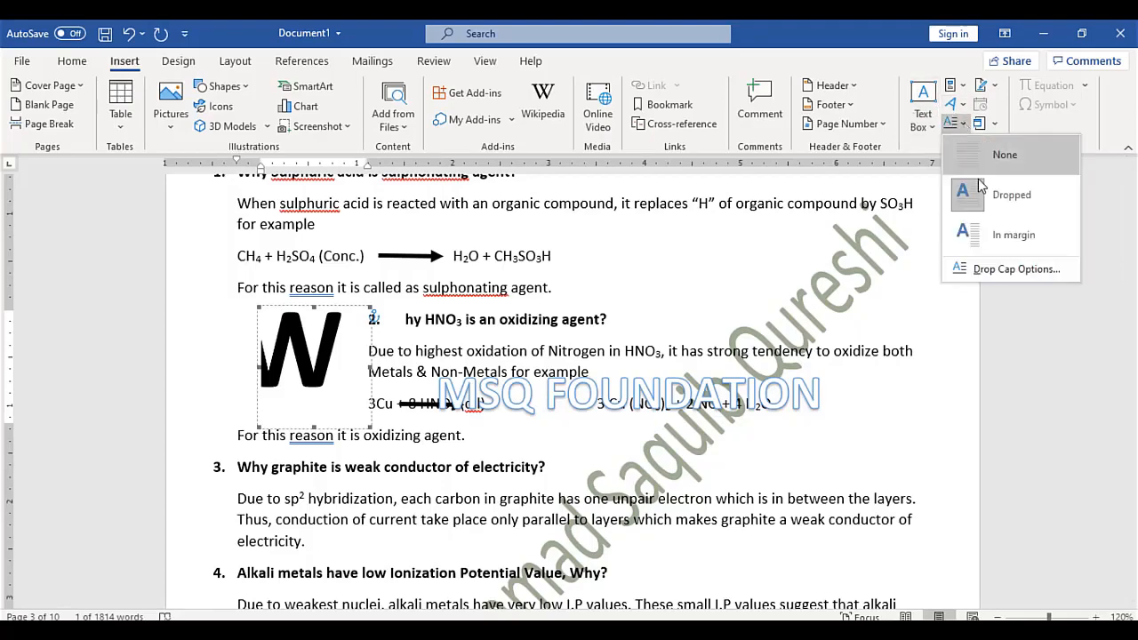
left_click(1013, 236)
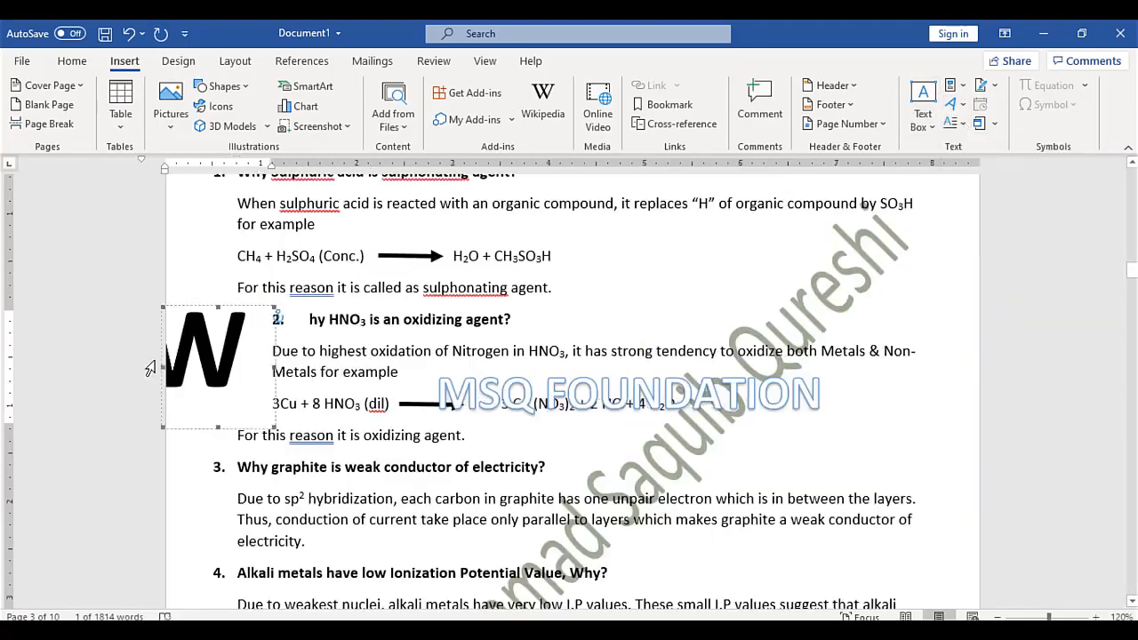
left_click(956, 125)
left_click(987, 155)
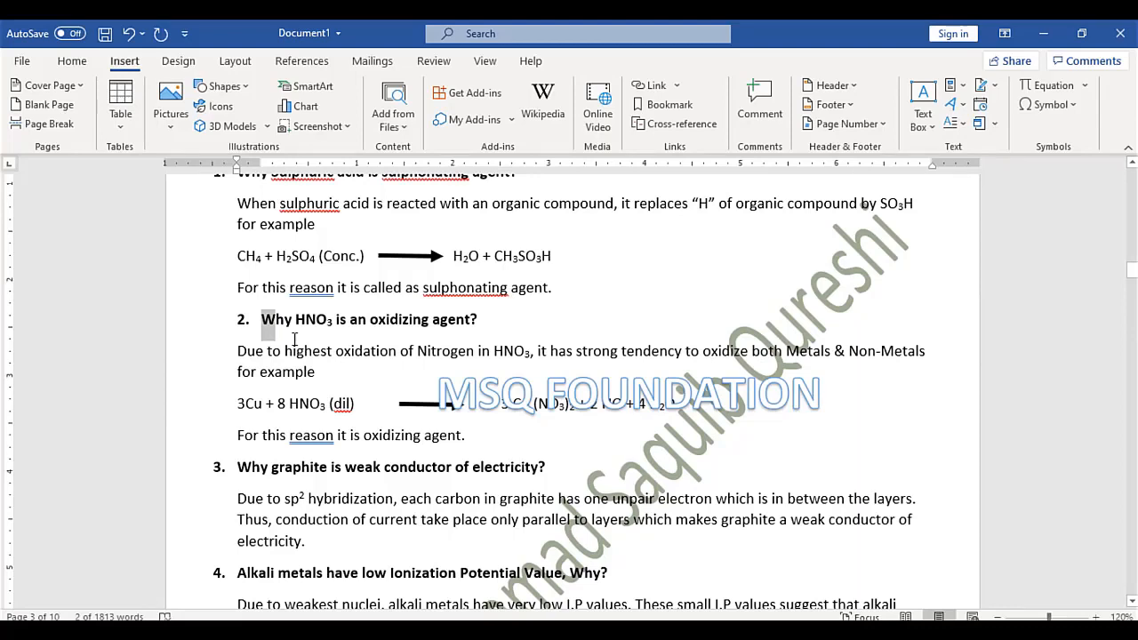
Add a blank line after item d) in question 40's reasons list
left_click(997, 89)
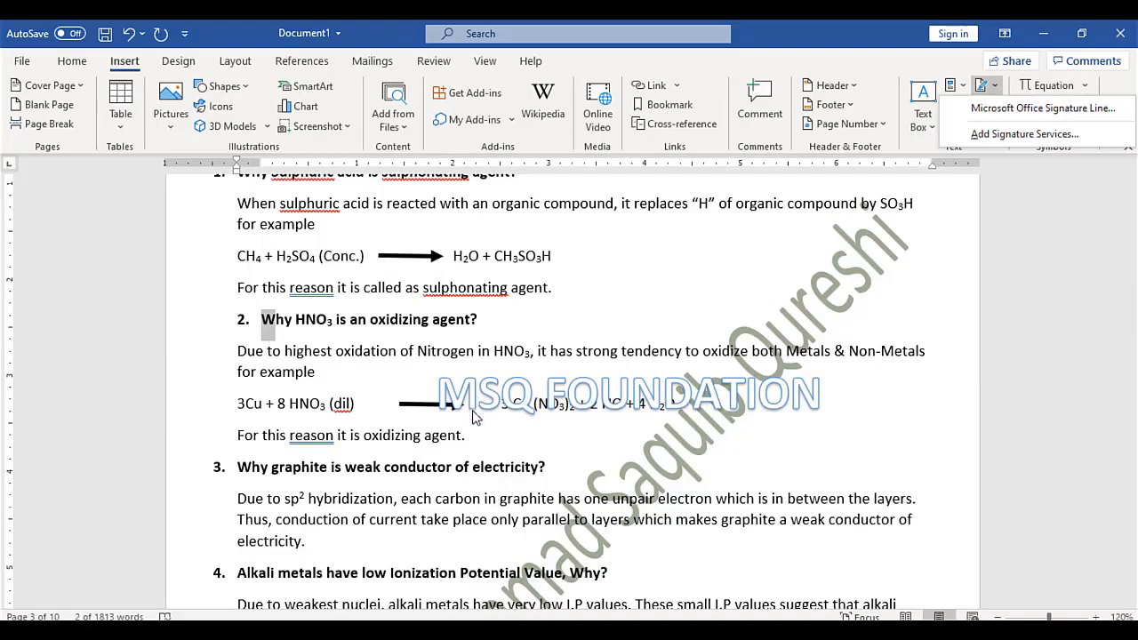
left_click(497, 462)
scroll(497, 462, "down", 20)
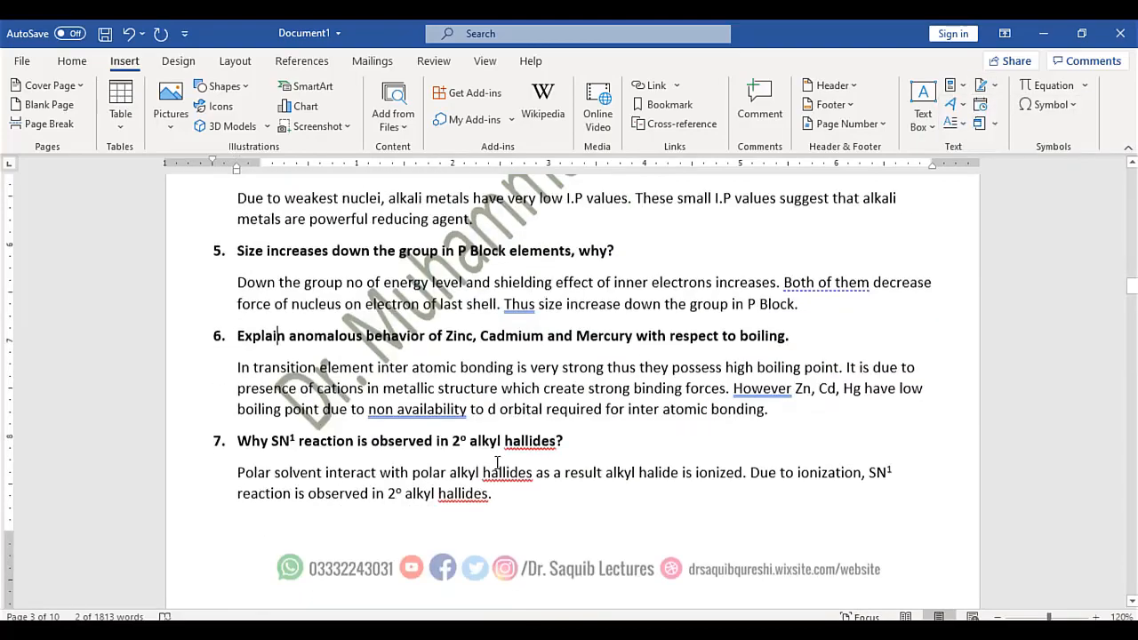
scroll(497, 461, "down", 20)
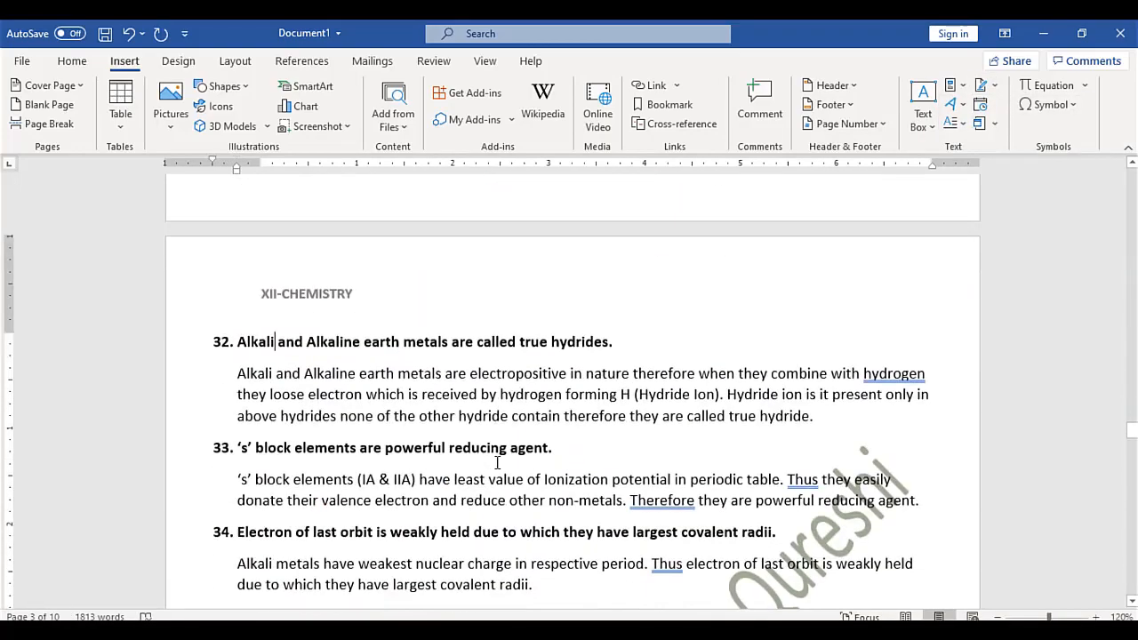
scroll(497, 461, "down", 20)
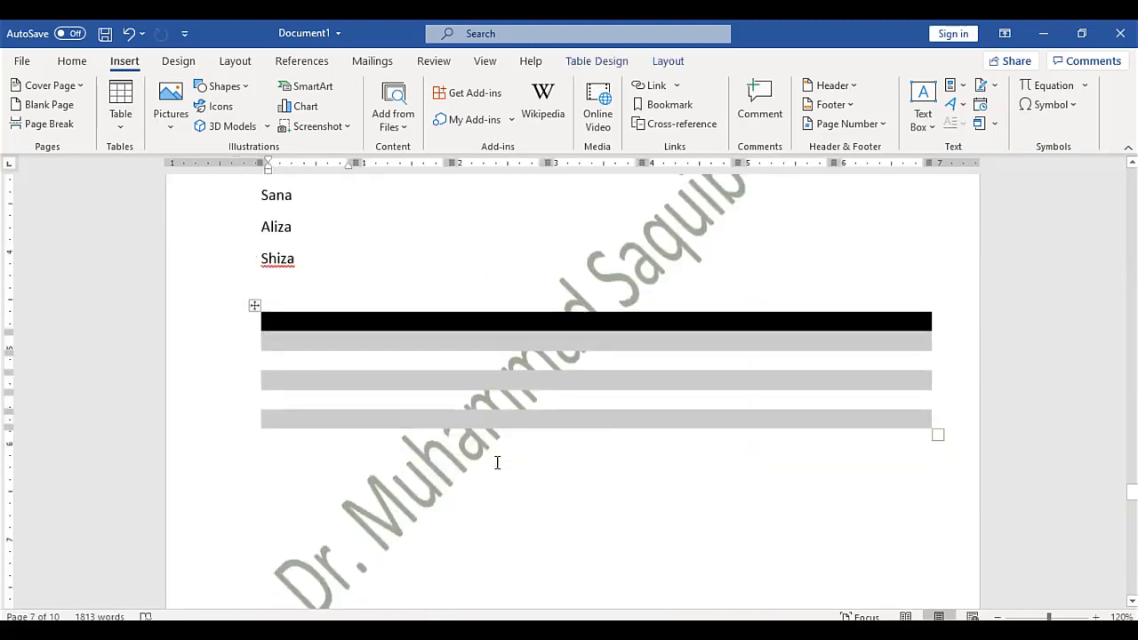
left_click(812, 426)
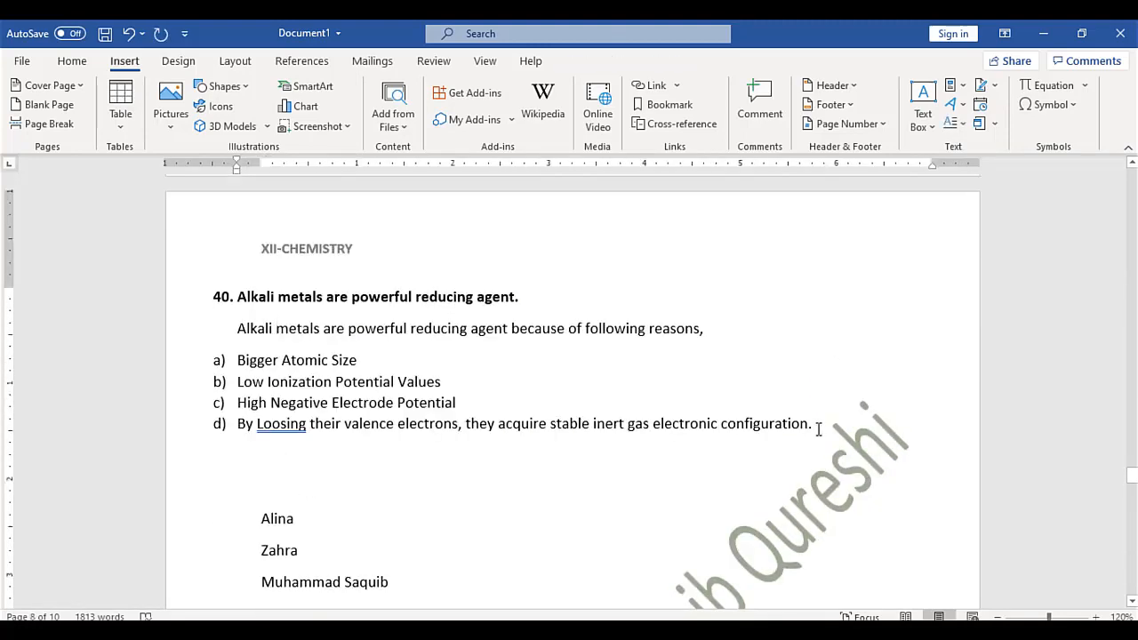
key("Return")
key("Return")
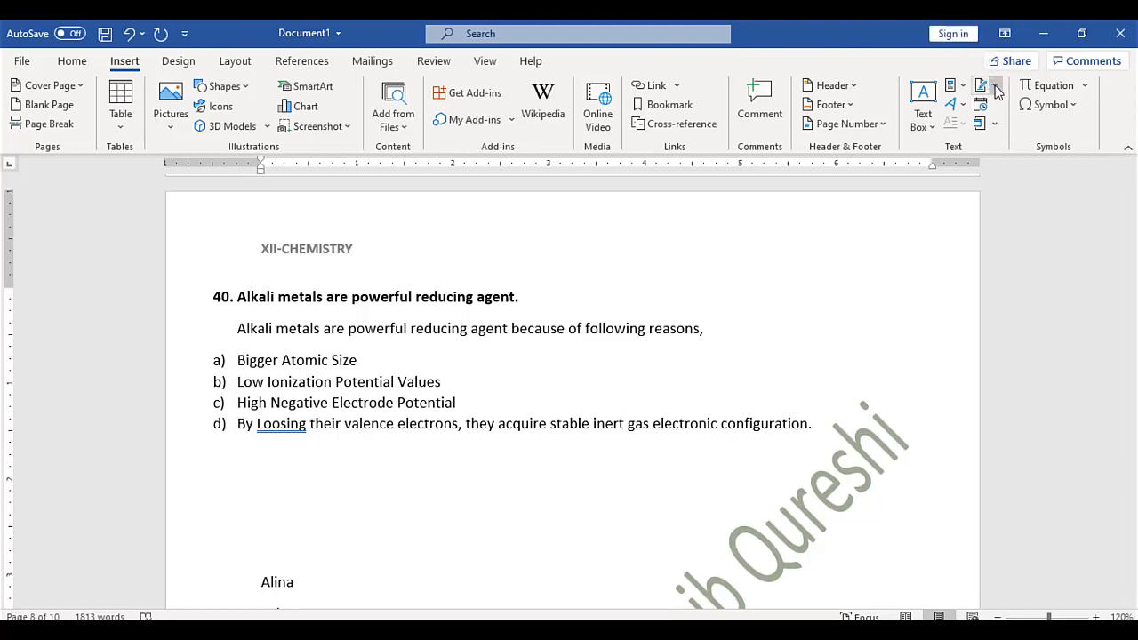
Insert a Microsoft Office signature line with the signer's full name
left_click(994, 86)
left_click(1005, 108)
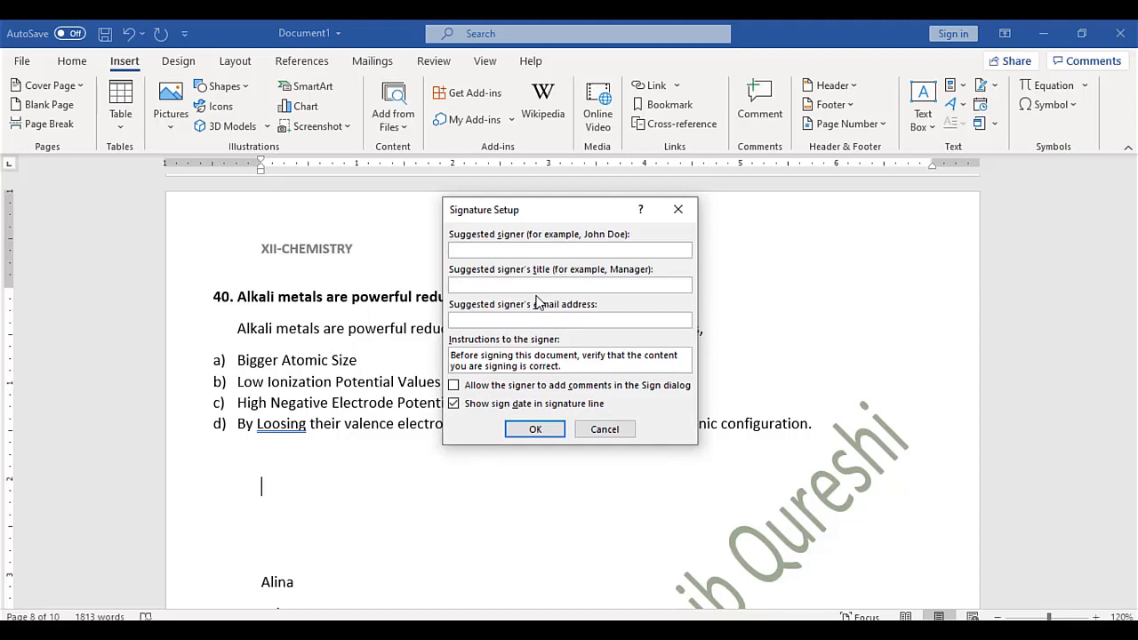
type("Dr. Muhammad Saquib Qureshi")
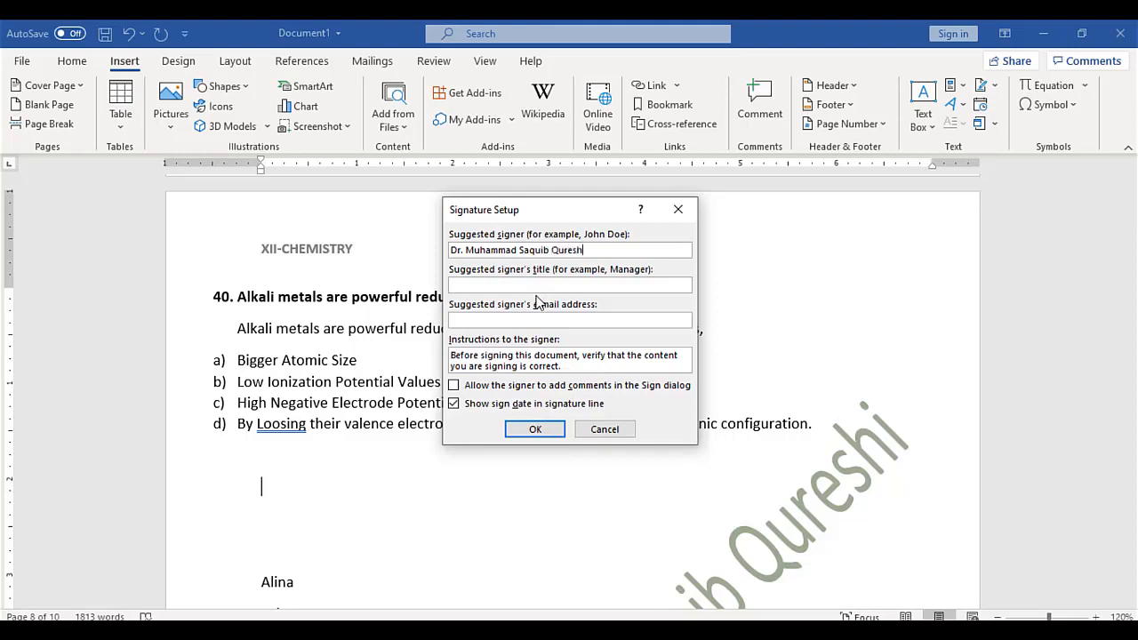
left_click(538, 429)
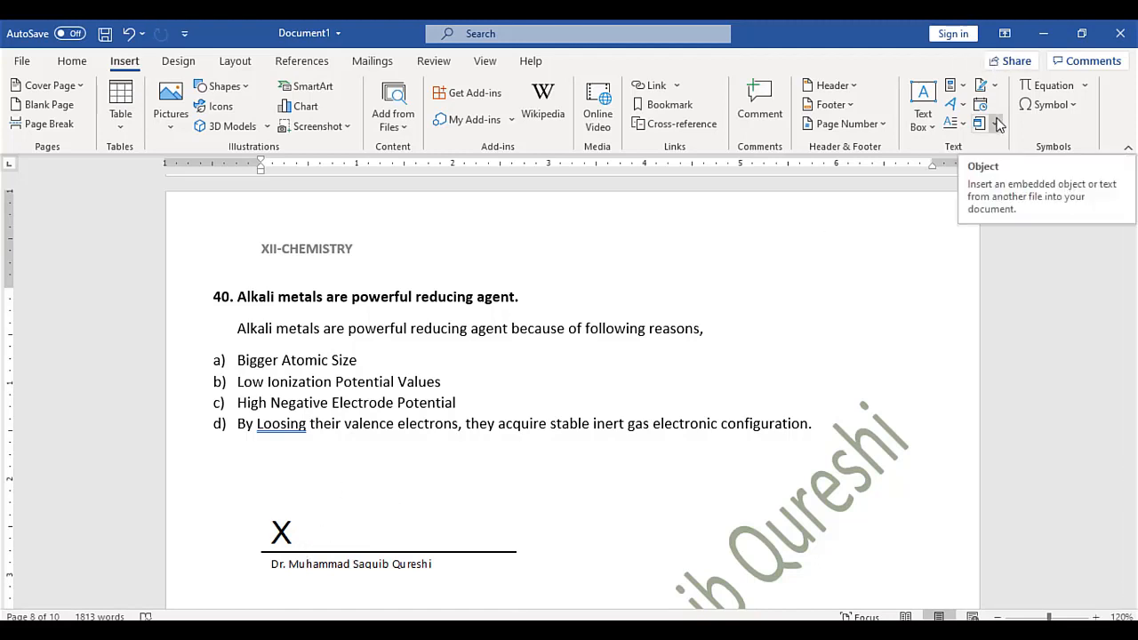
Start an equation after item d) with a stacked fraction of 5 over 2
left_click(820, 423)
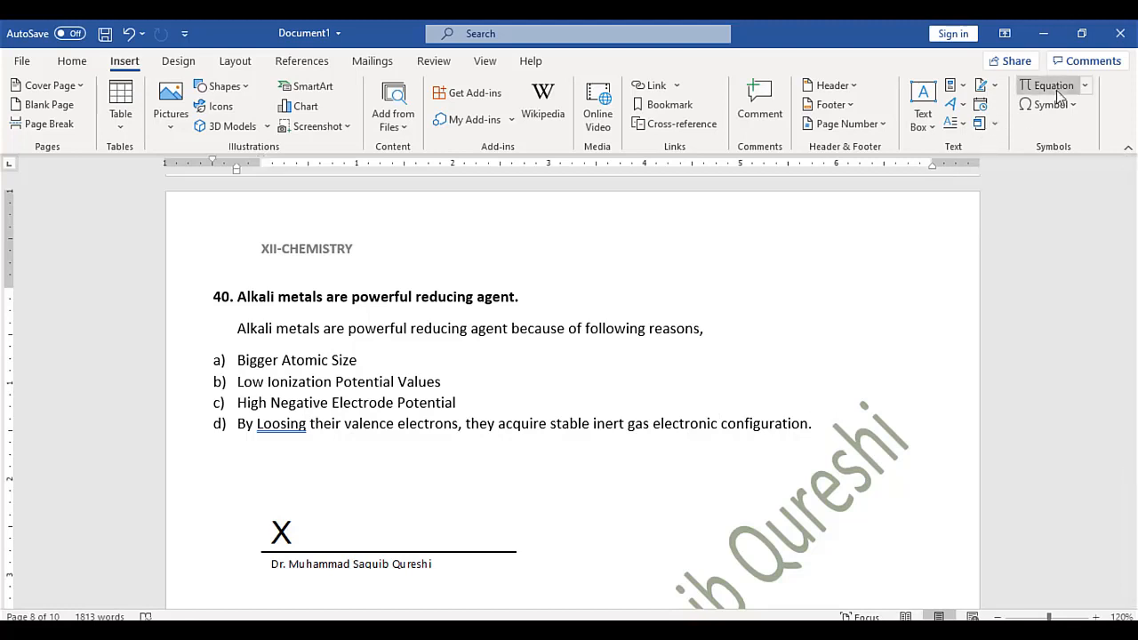
left_click(1085, 86)
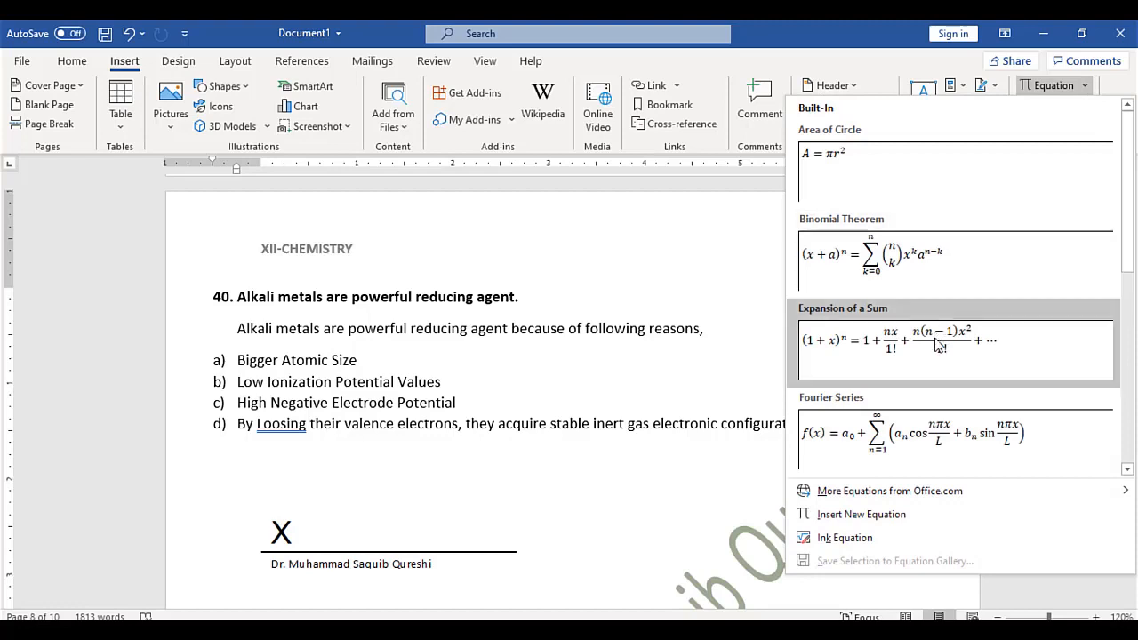
key("Escape")
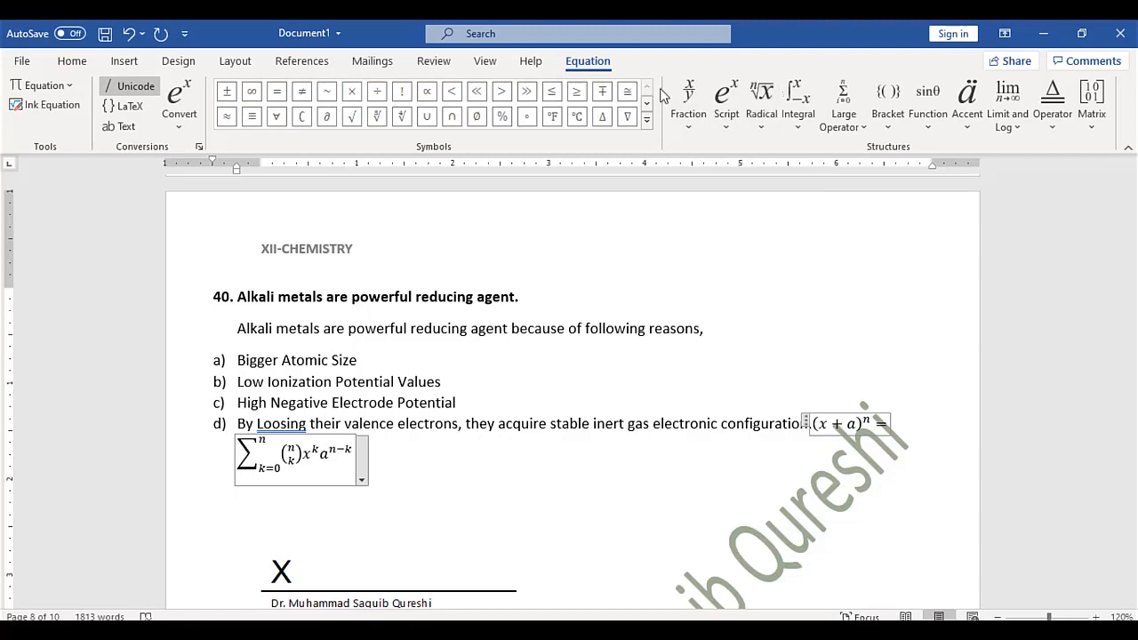
left_click(689, 99)
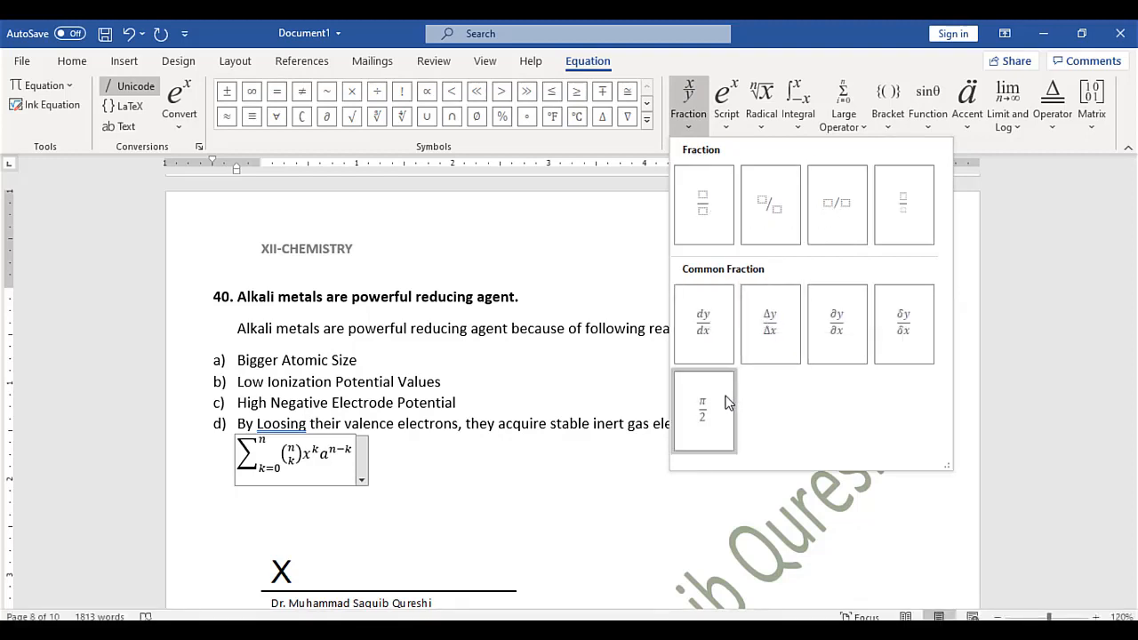
left_click(703, 222)
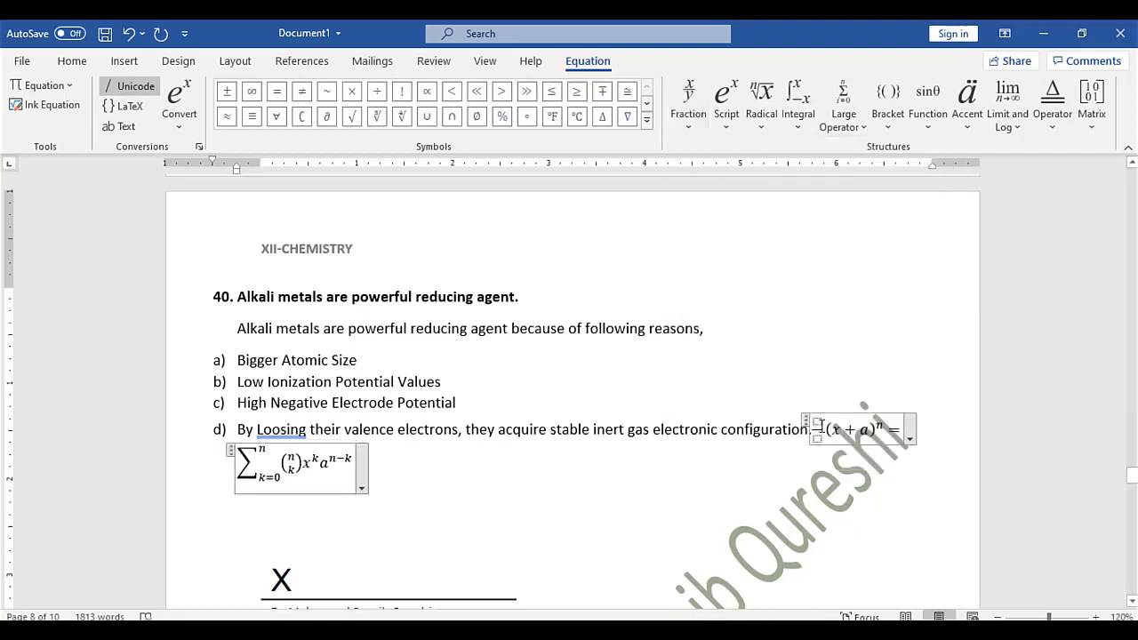
left_click(816, 422)
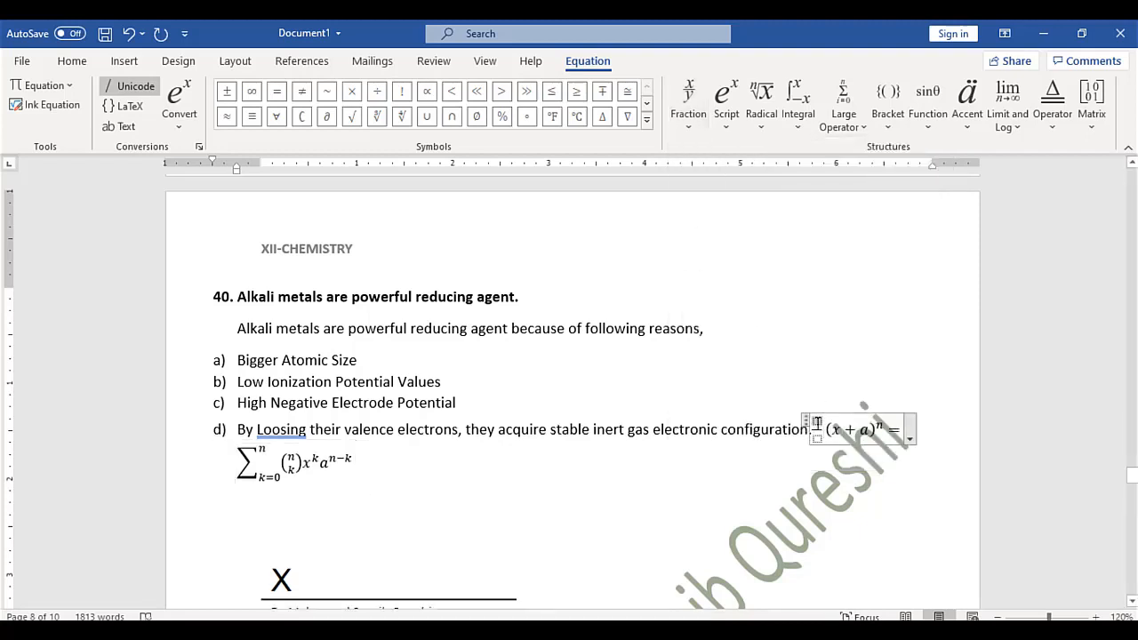
type("5/2")
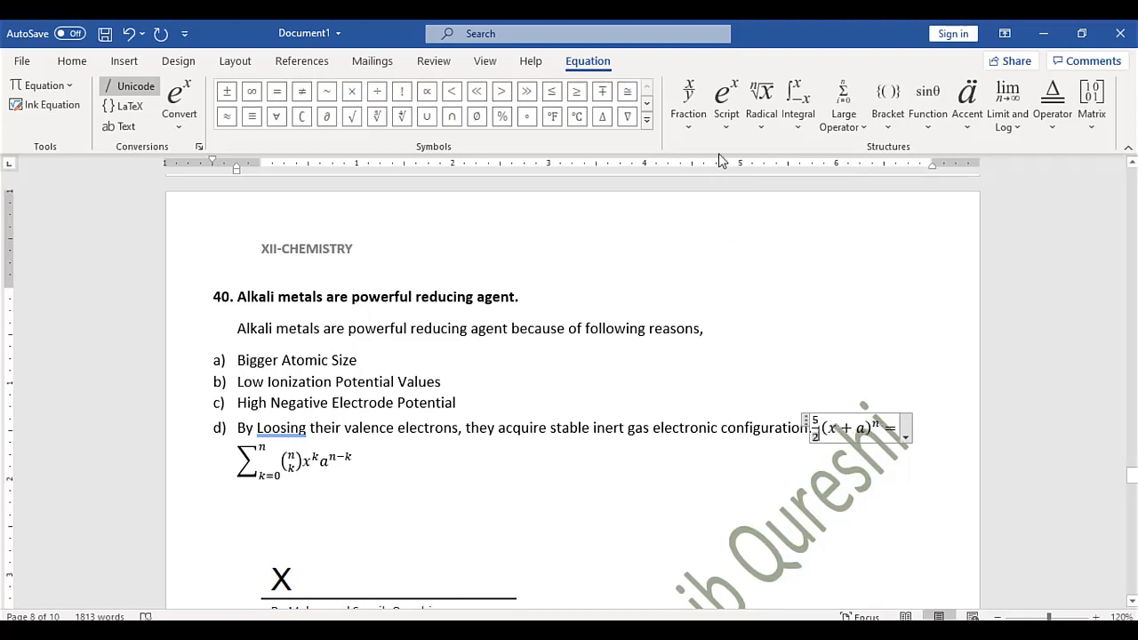
left_click(762, 102)
left_click(772, 127)
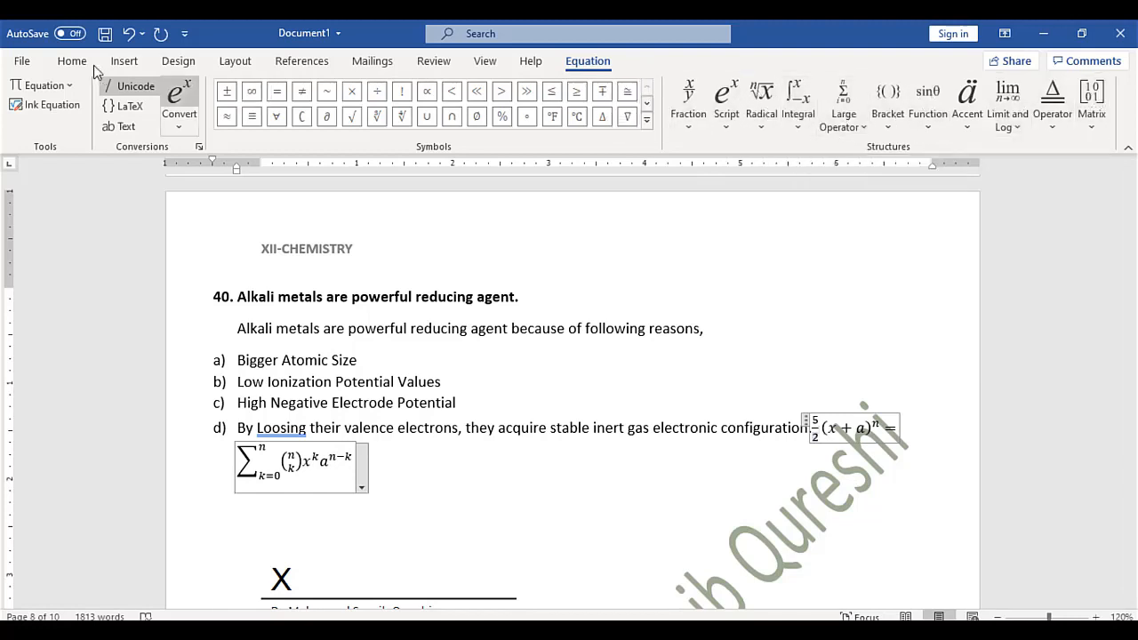
left_click(122, 62)
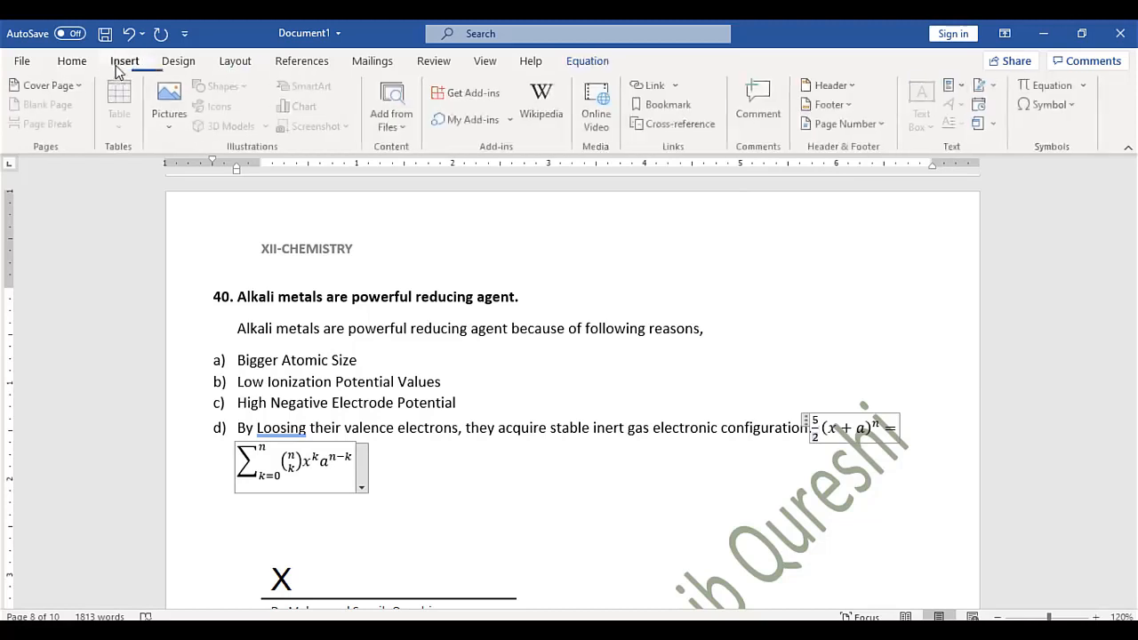
left_click(1054, 106)
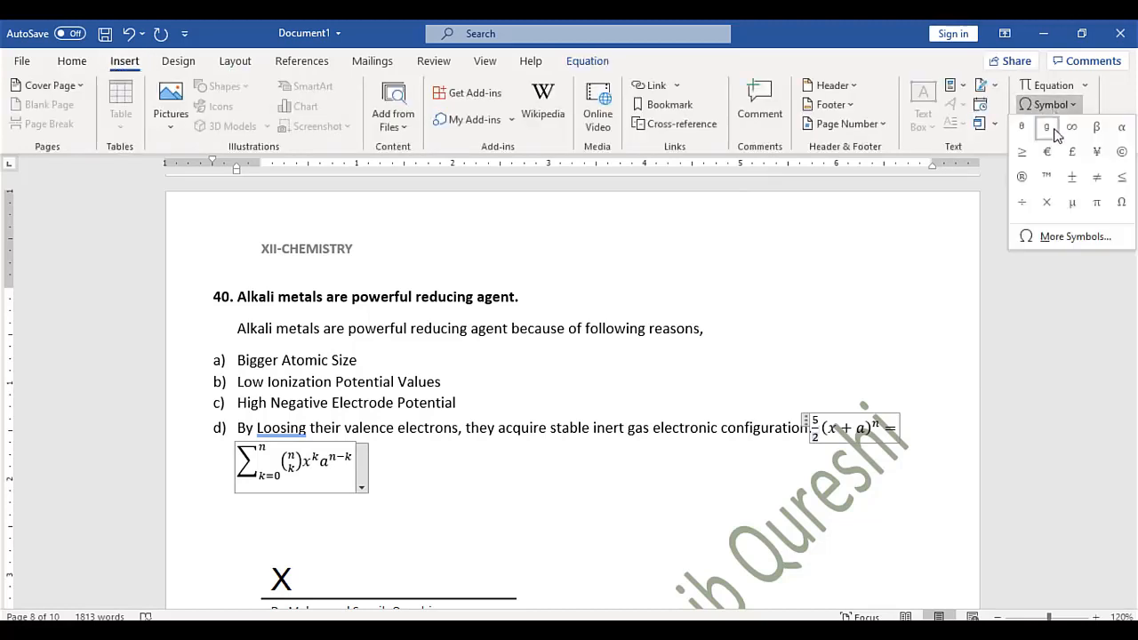
left_click(1078, 238)
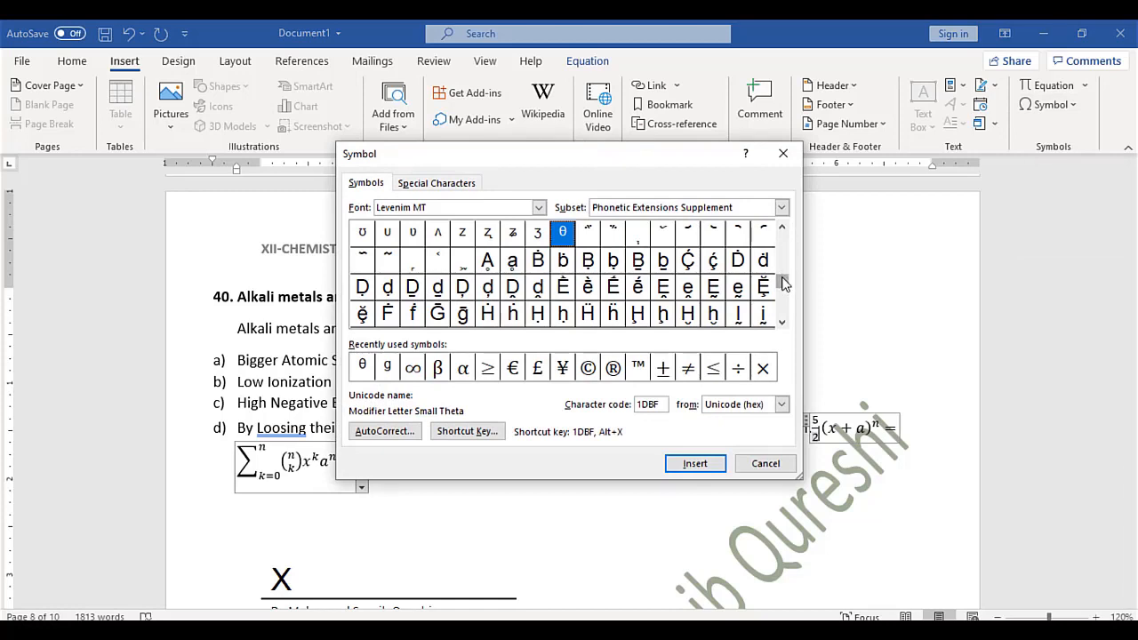
left_click_drag(784, 283, 785, 233)
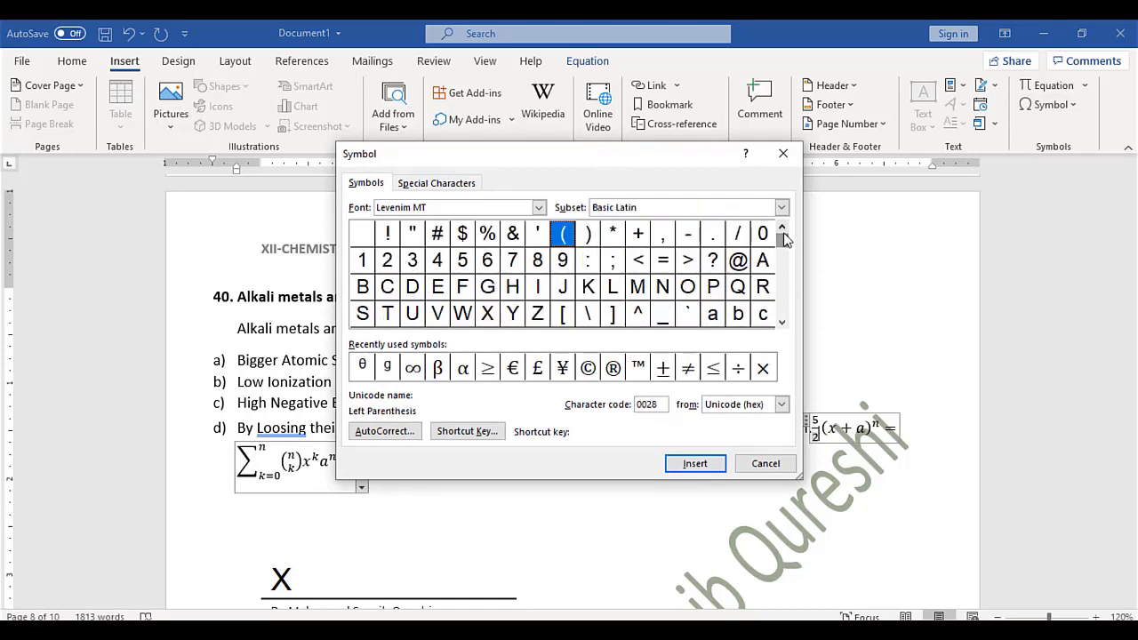
left_click(784, 326)
left_click(785, 326)
left_click(784, 326)
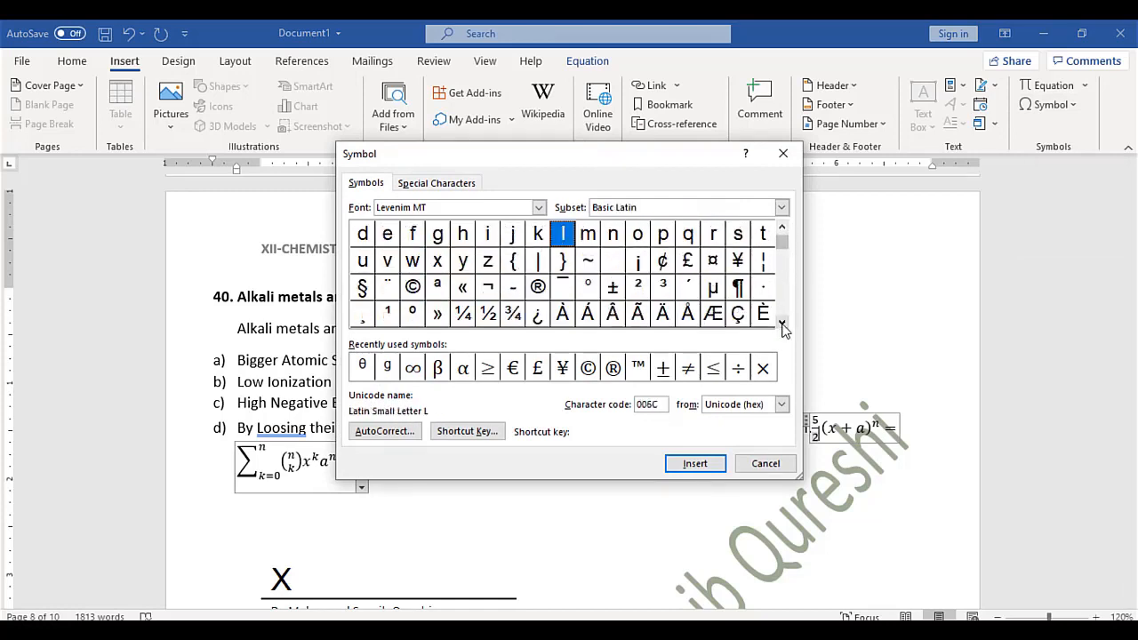
left_click(784, 326)
left_click(784, 326)
left_click(783, 325)
left_click(784, 326)
left_click(783, 326)
left_click(783, 325)
left_click(784, 326)
left_click(783, 326)
left_click(783, 325)
left_click(784, 325)
left_click(783, 326)
left_click(783, 325)
left_click(783, 325)
left_click(784, 325)
left_click(783, 325)
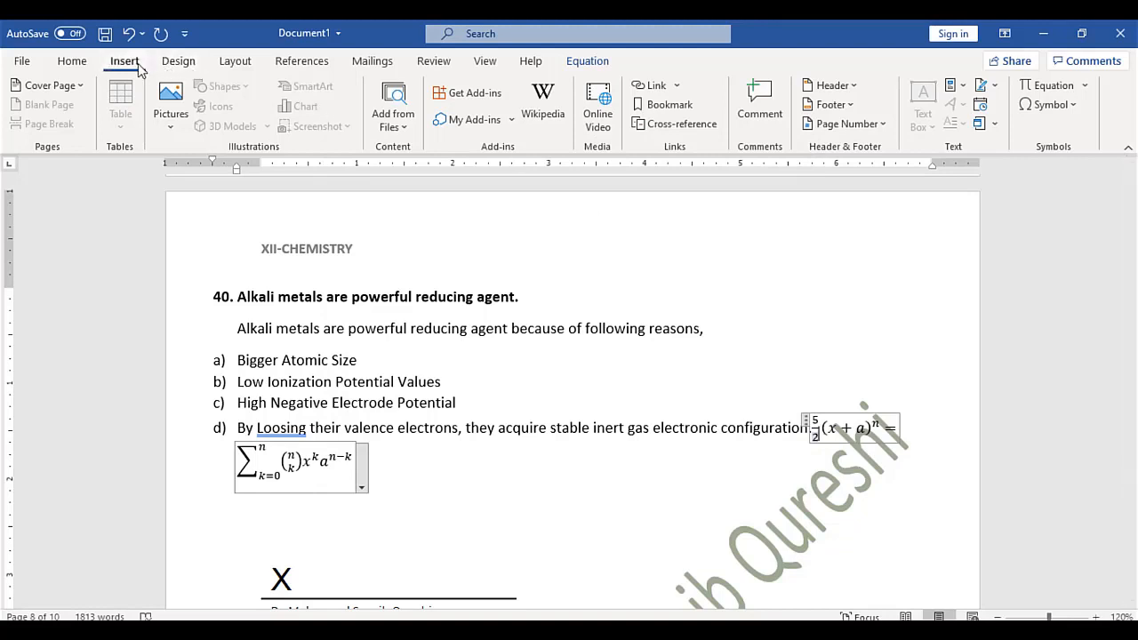
Leave the equation and type a phone number after the line 40 heading
left_click(266, 327)
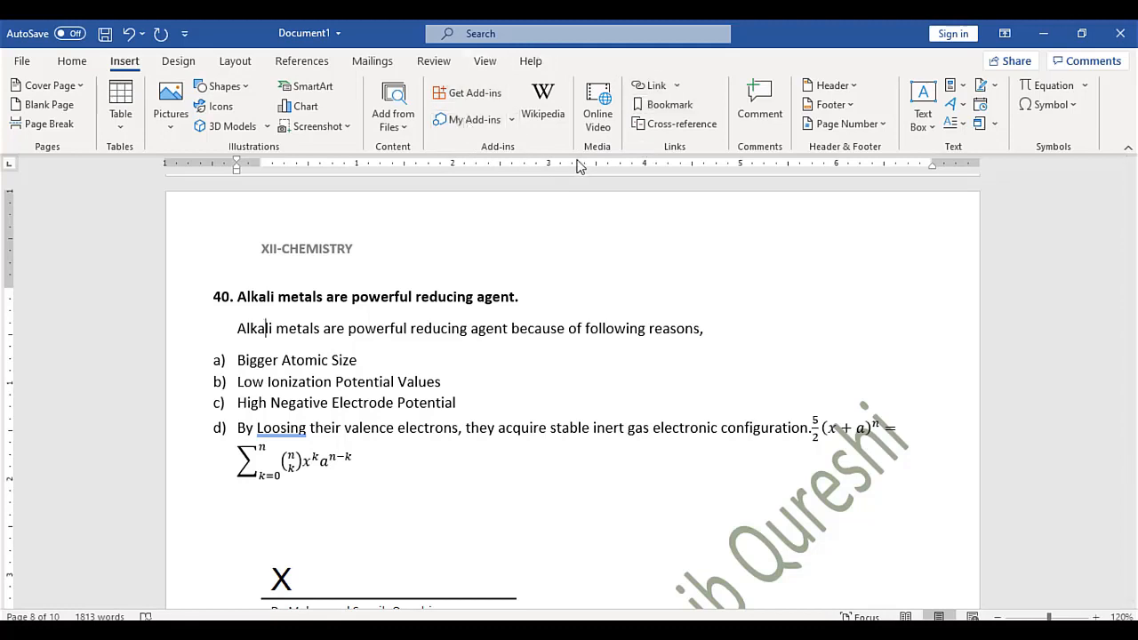
left_click(561, 326)
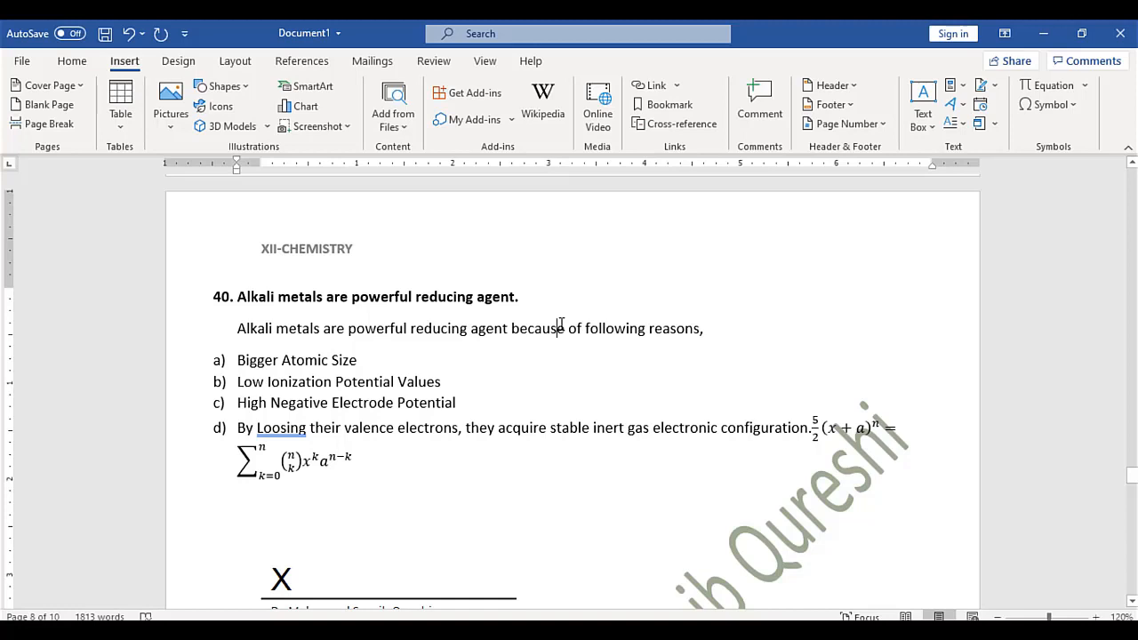
left_click(551, 298)
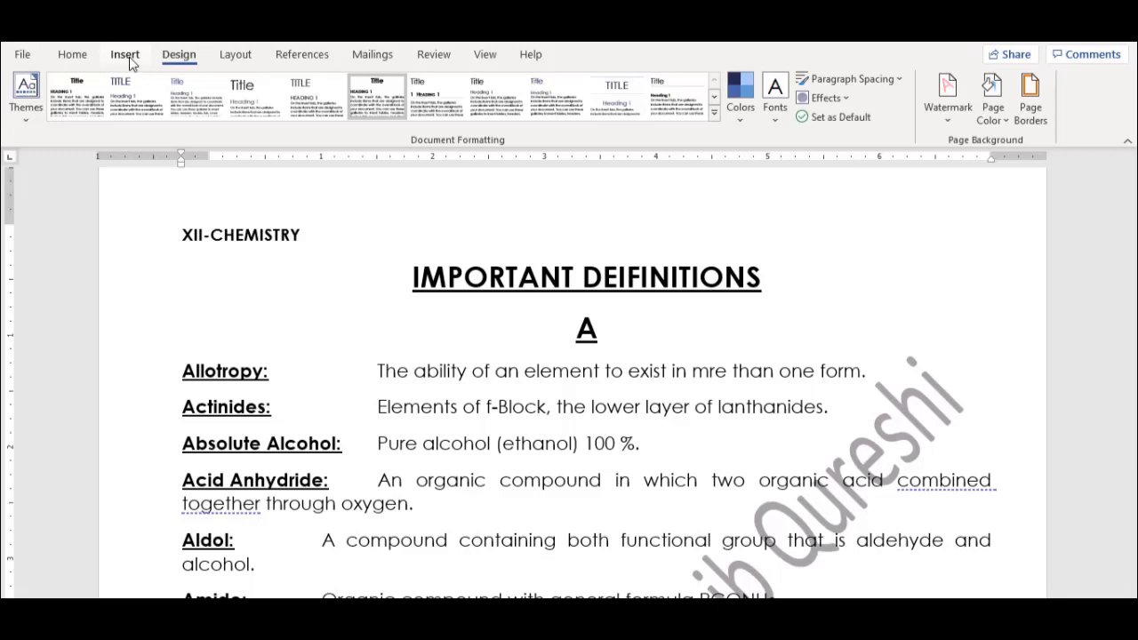
left_click(126, 59)
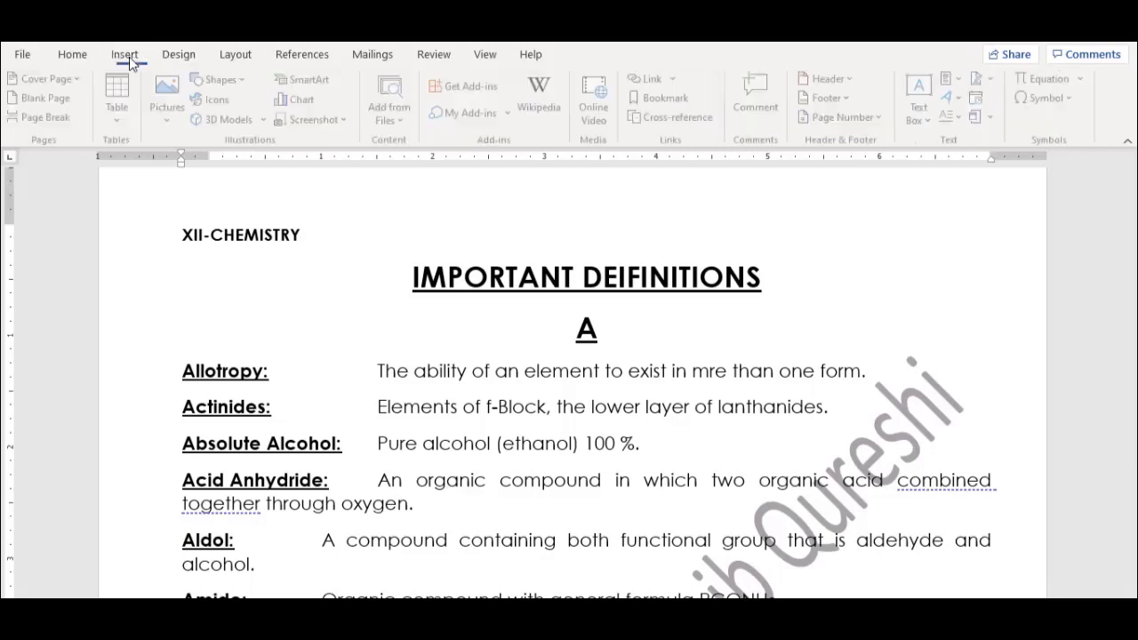
left_click(173, 98)
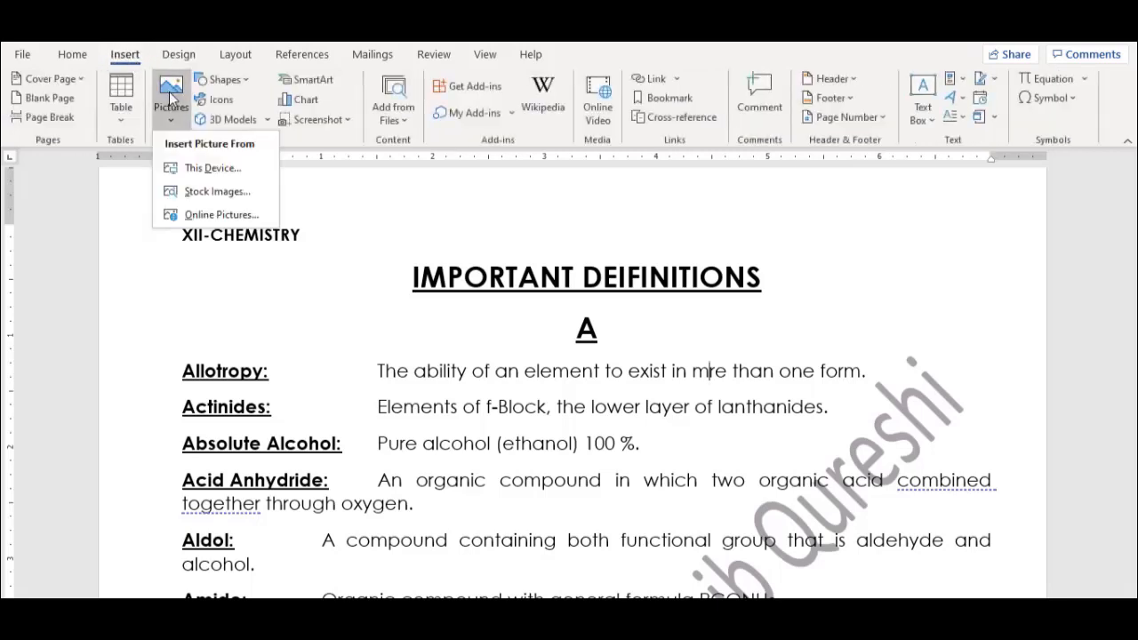
left_click(203, 170)
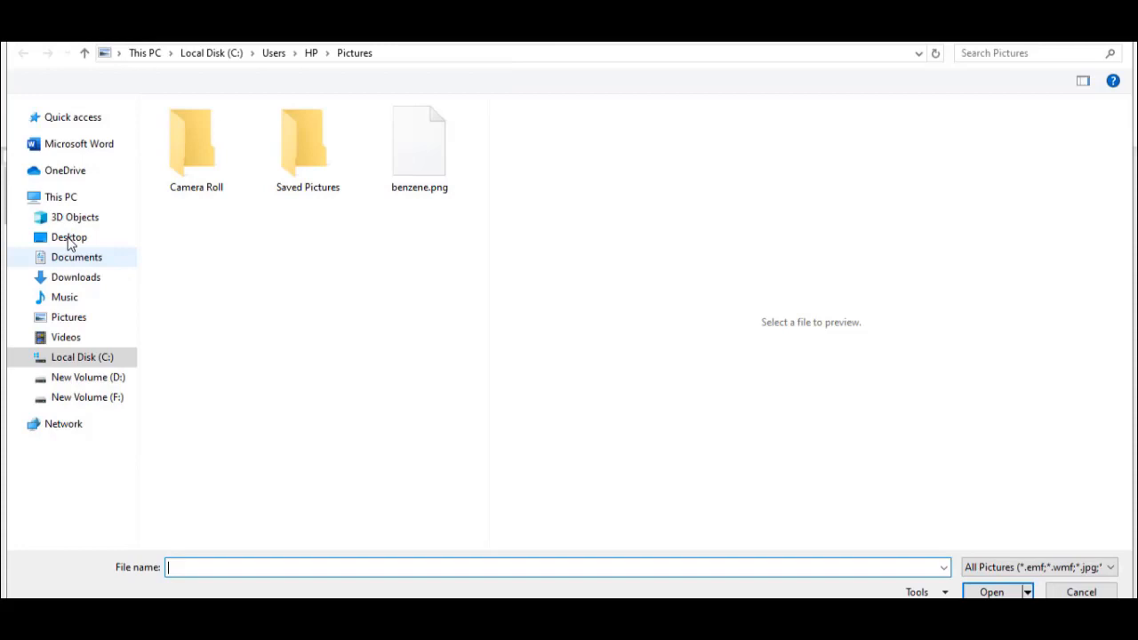
left_click(69, 239)
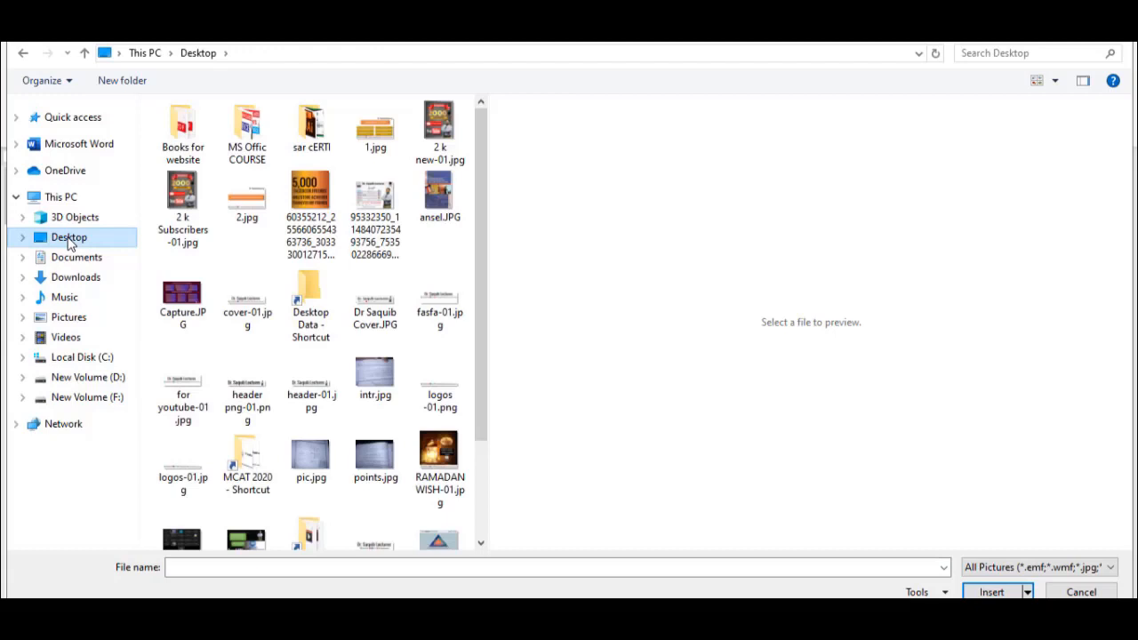
double_click(377, 308)
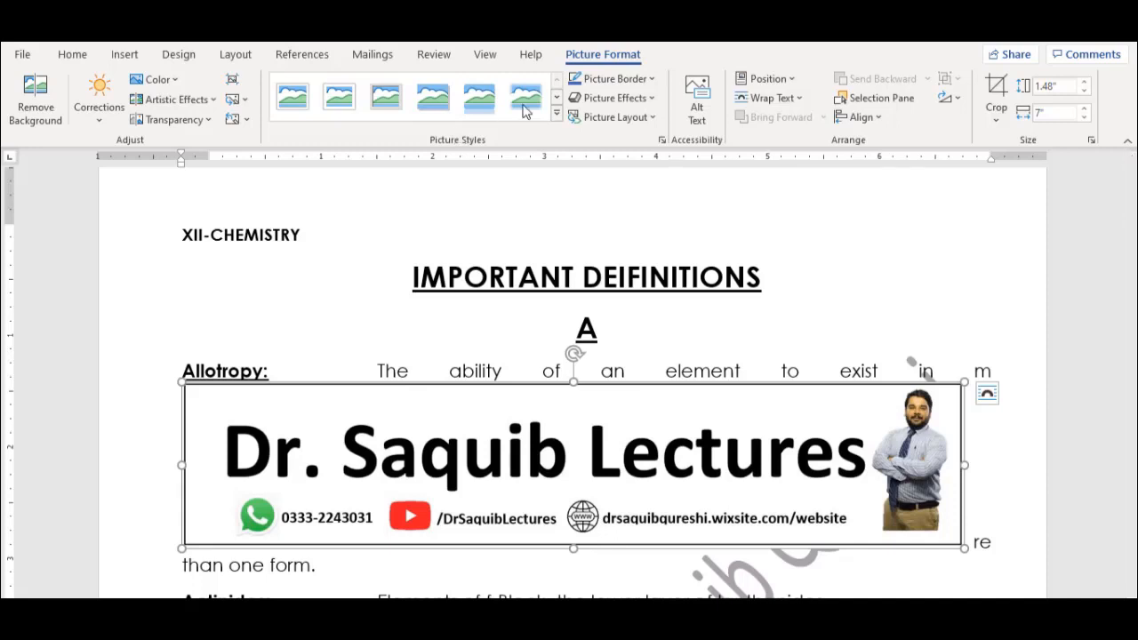
left_click(794, 104)
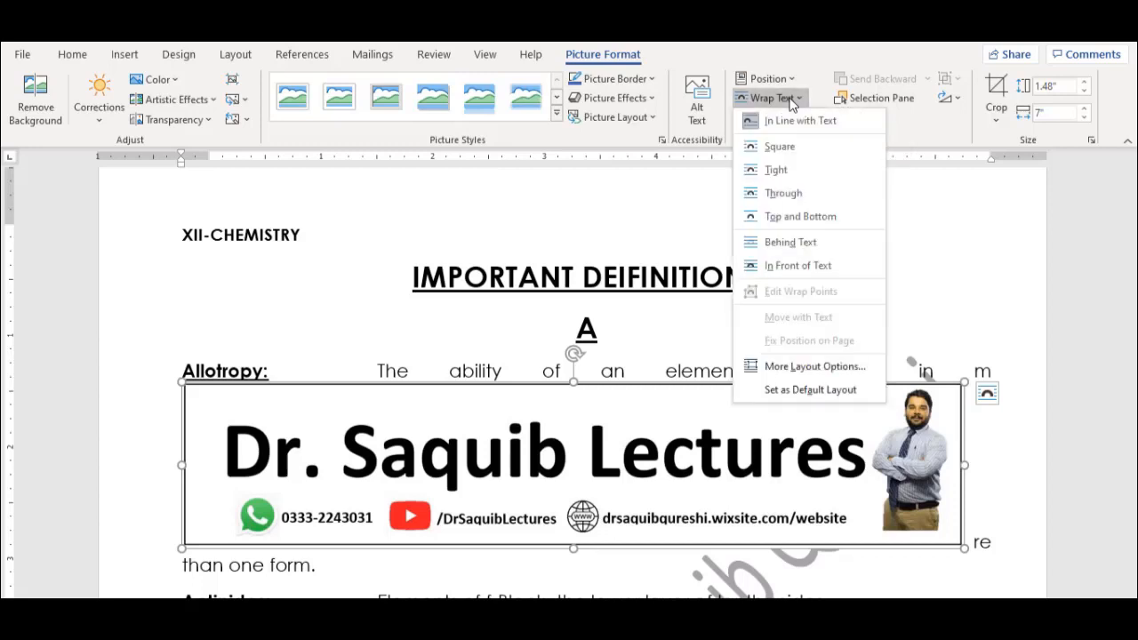
left_click(798, 243)
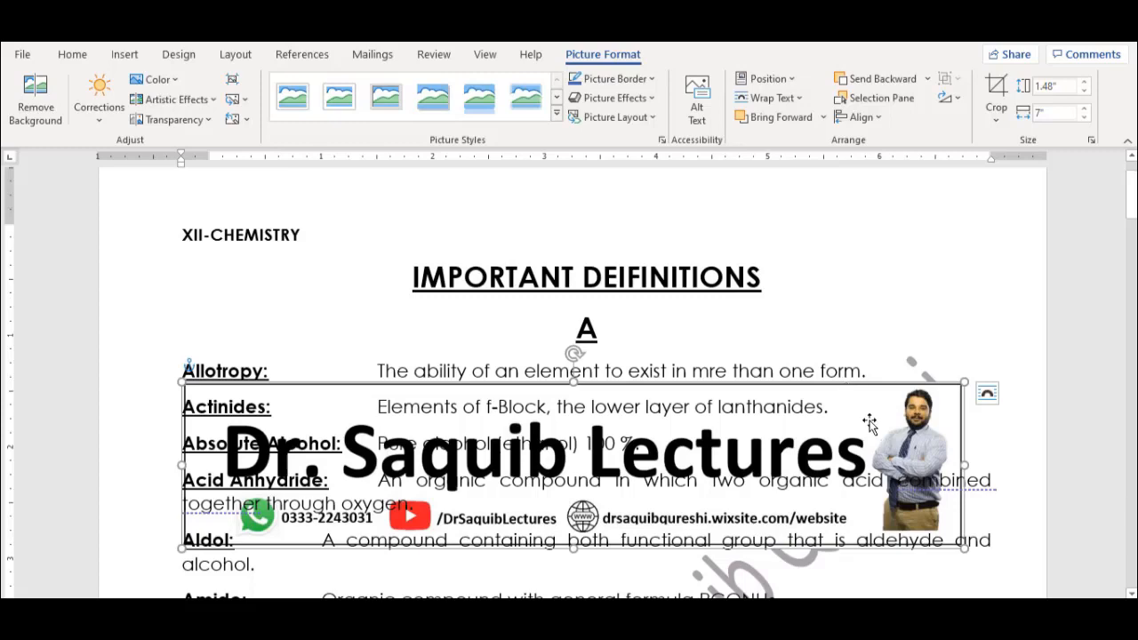
left_click_drag(870, 425, 869, 239)
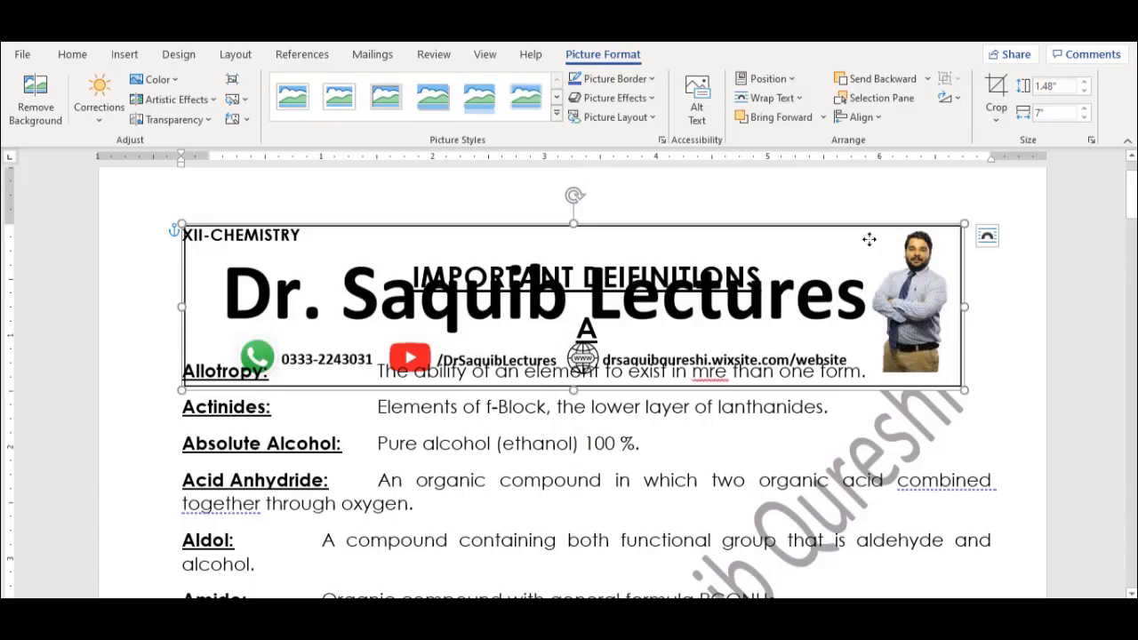
key("Delete")
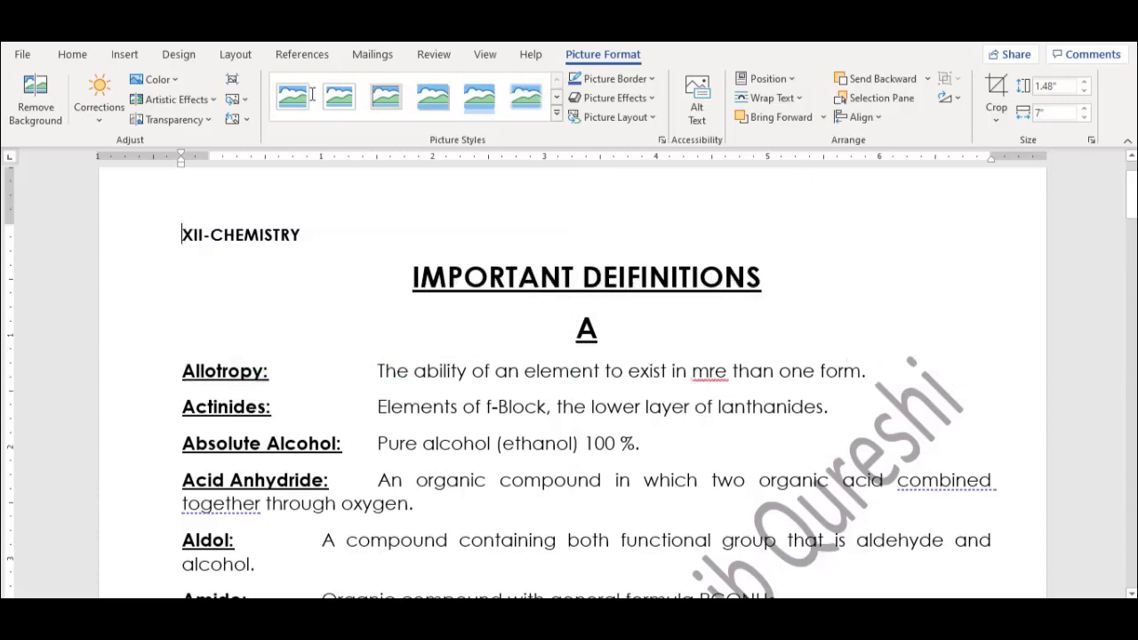
left_click(178, 55)
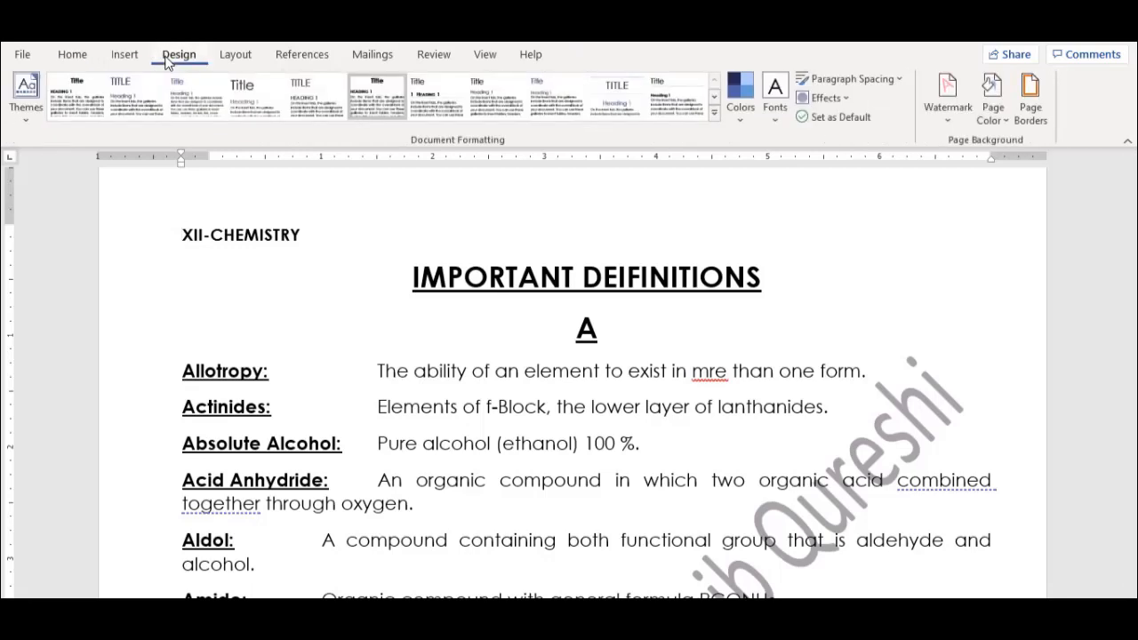
left_click(82, 60)
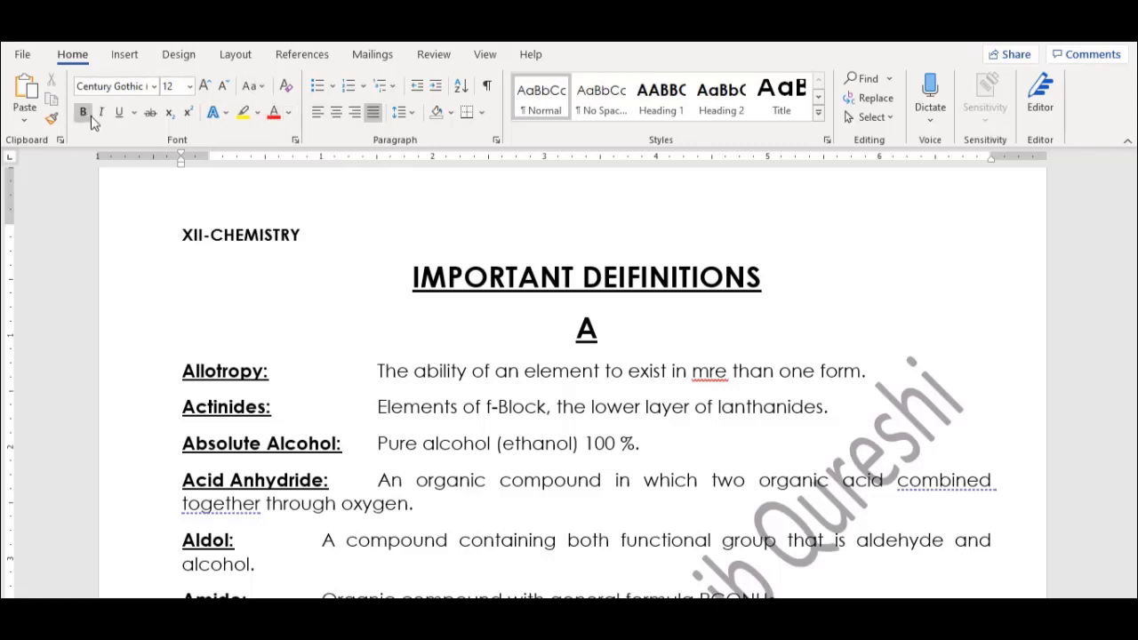
left_click(185, 57)
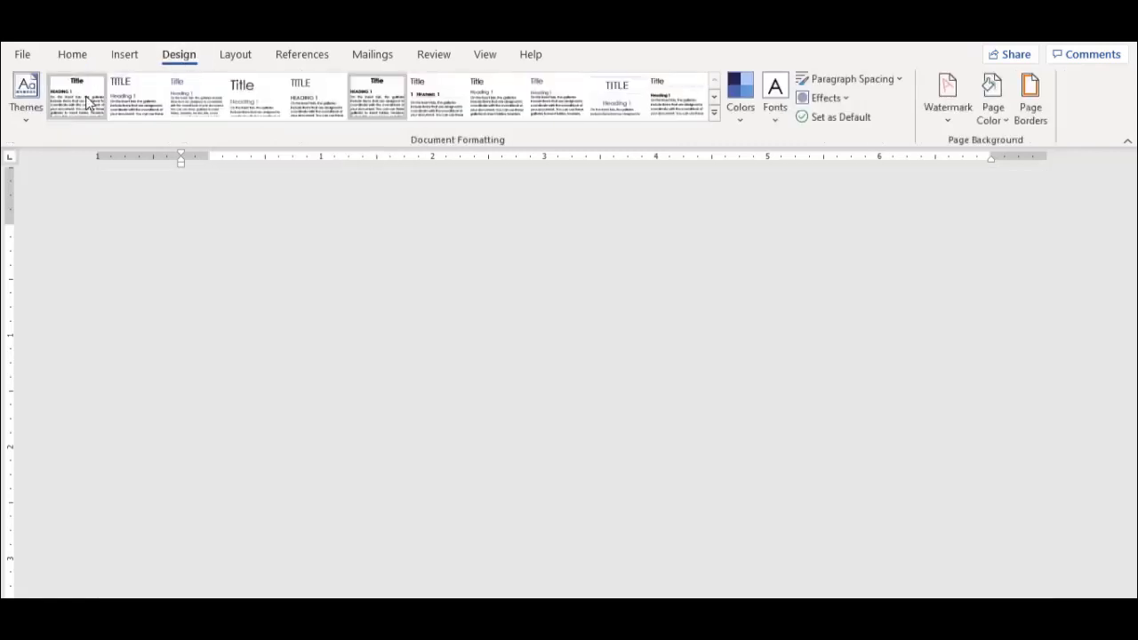
left_click(89, 103)
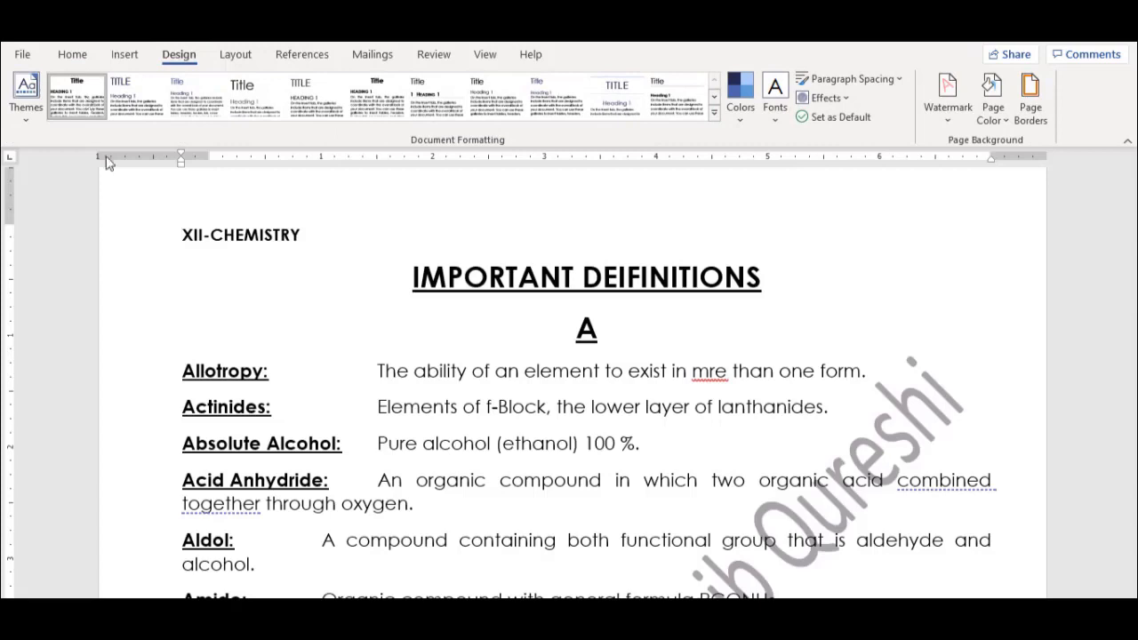
left_click(714, 113)
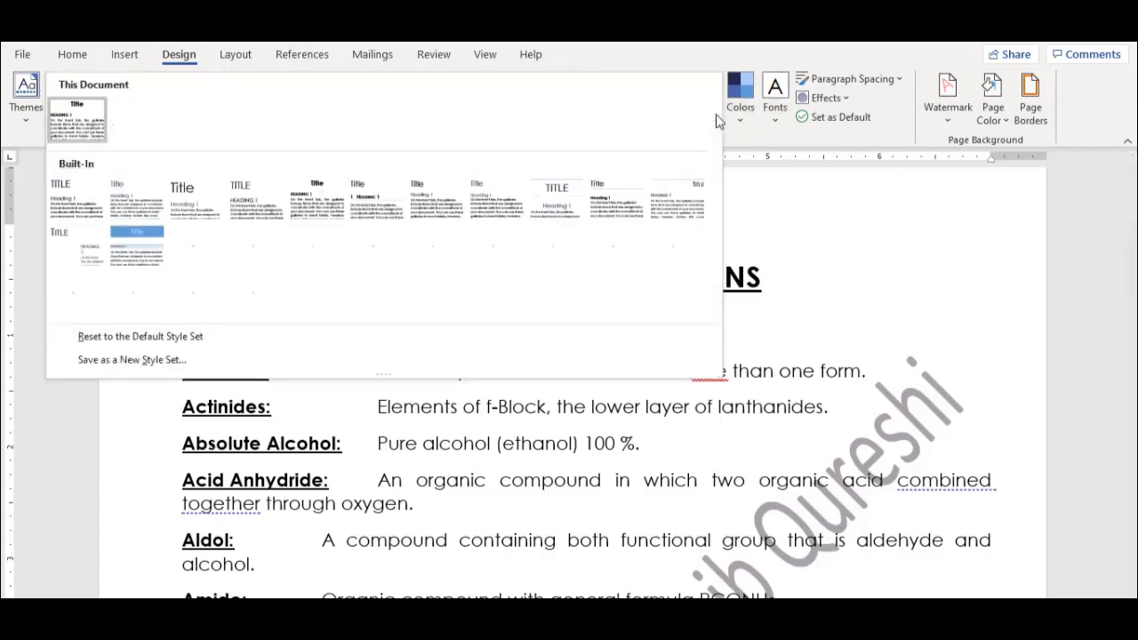
left_click(132, 239)
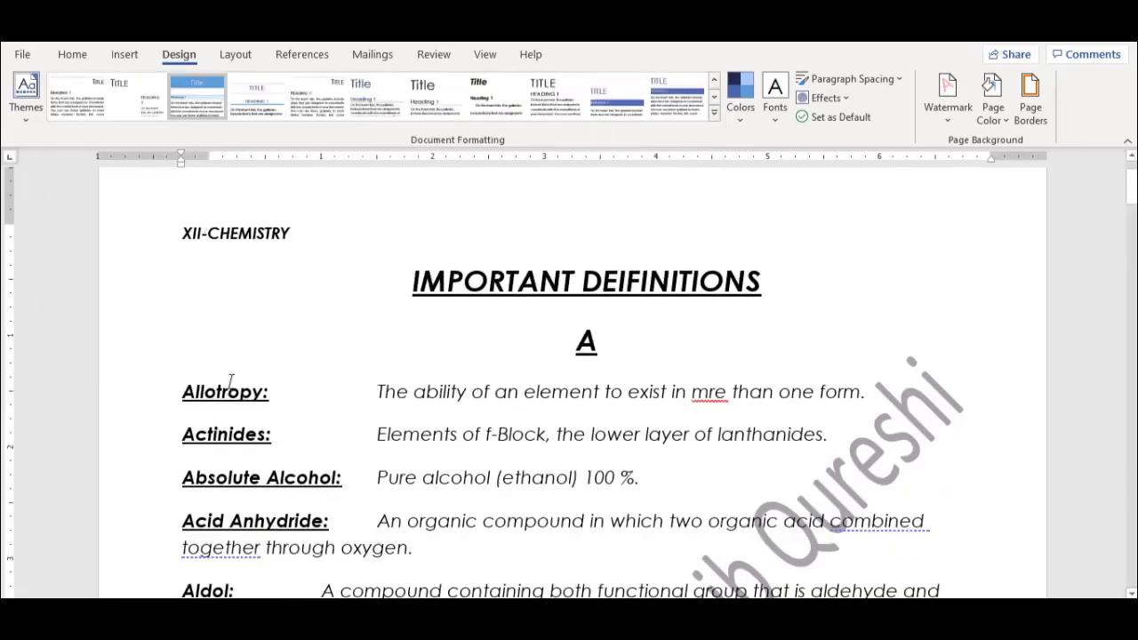
left_click(71, 113)
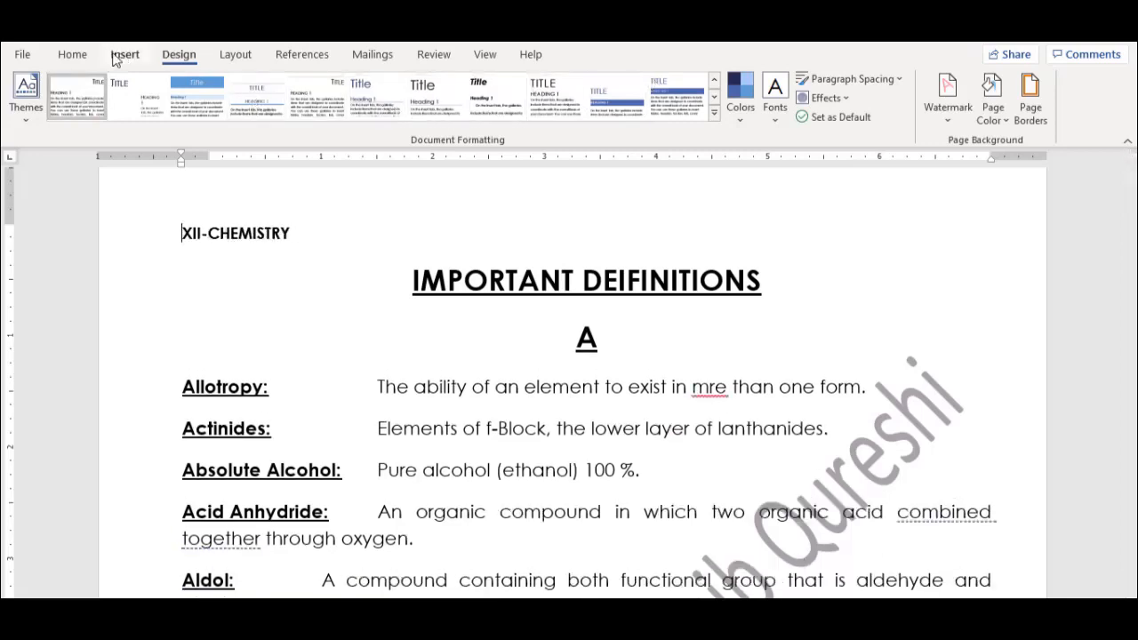
left_click(72, 55)
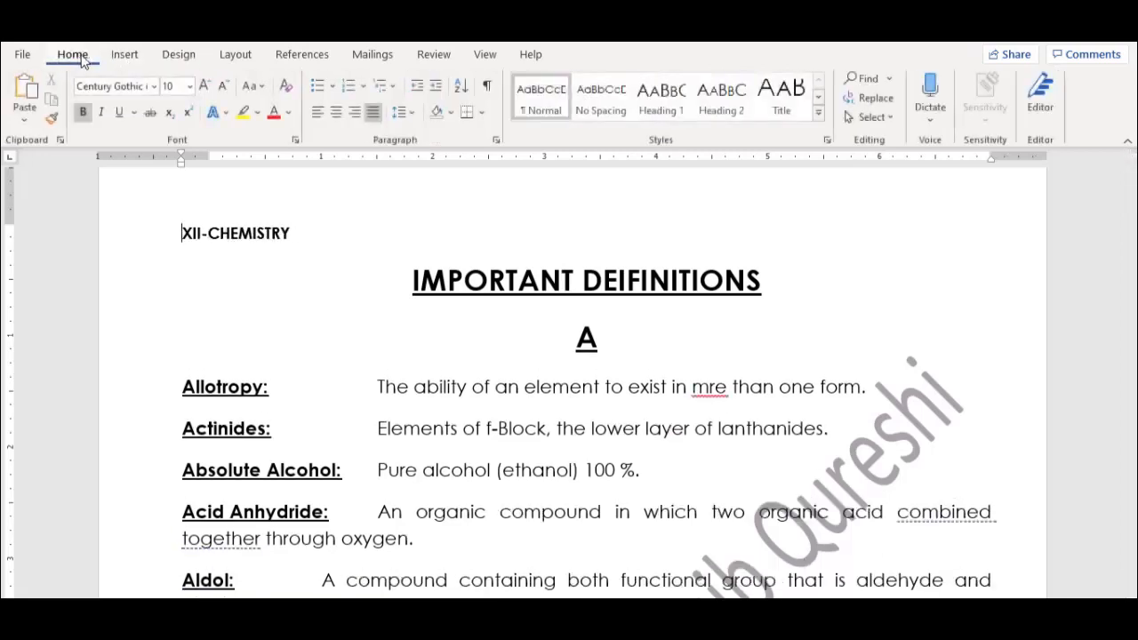
left_click(182, 60)
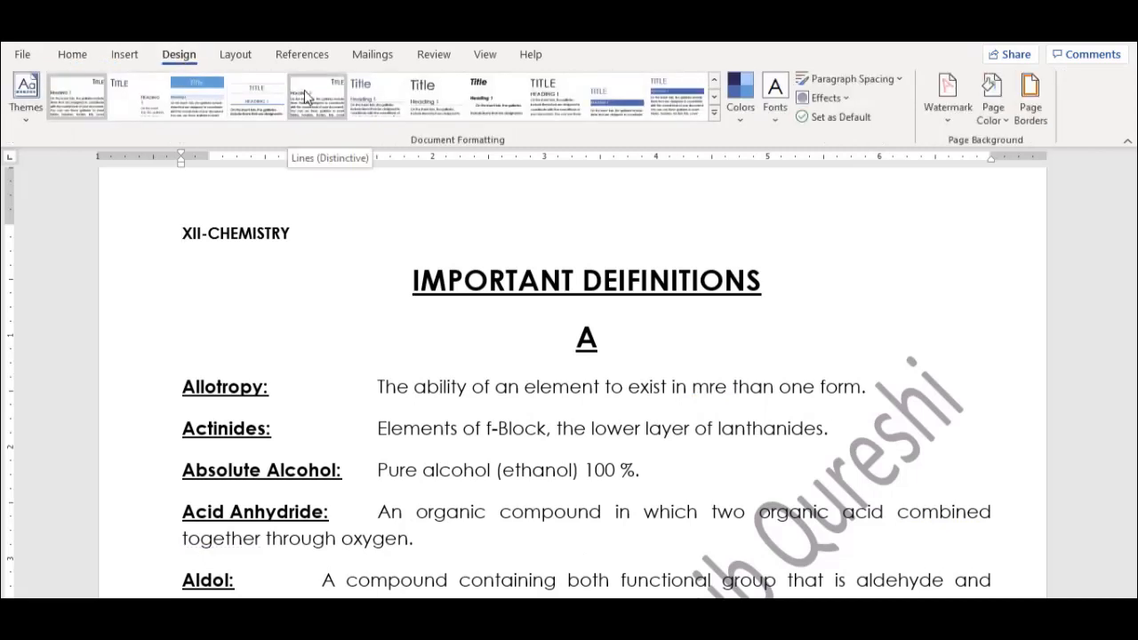
left_click(747, 112)
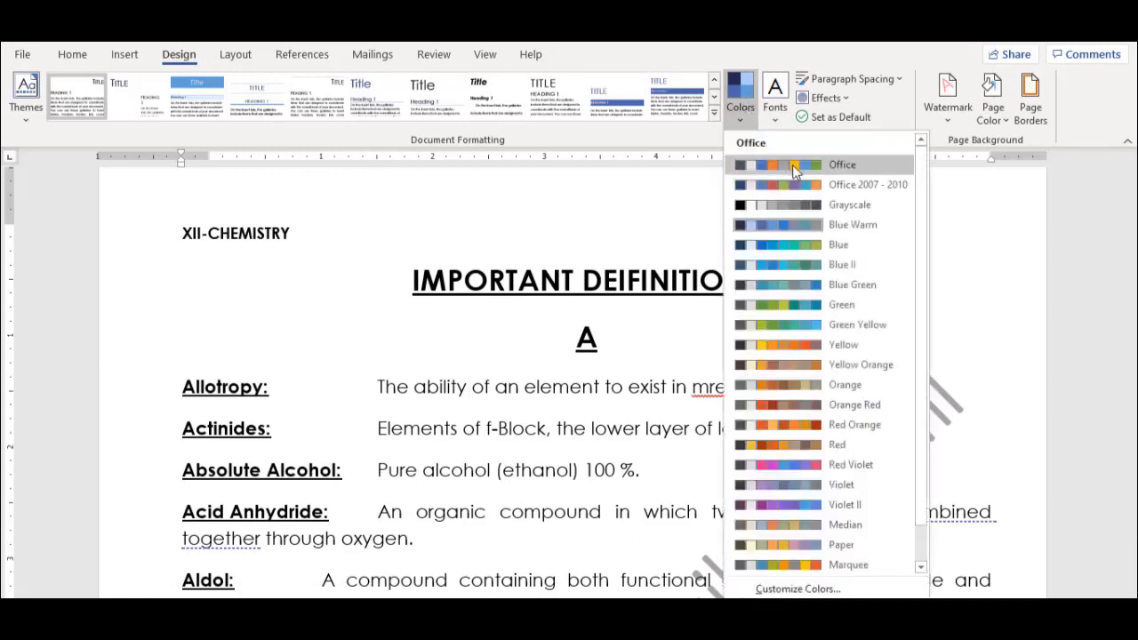
left_click(779, 114)
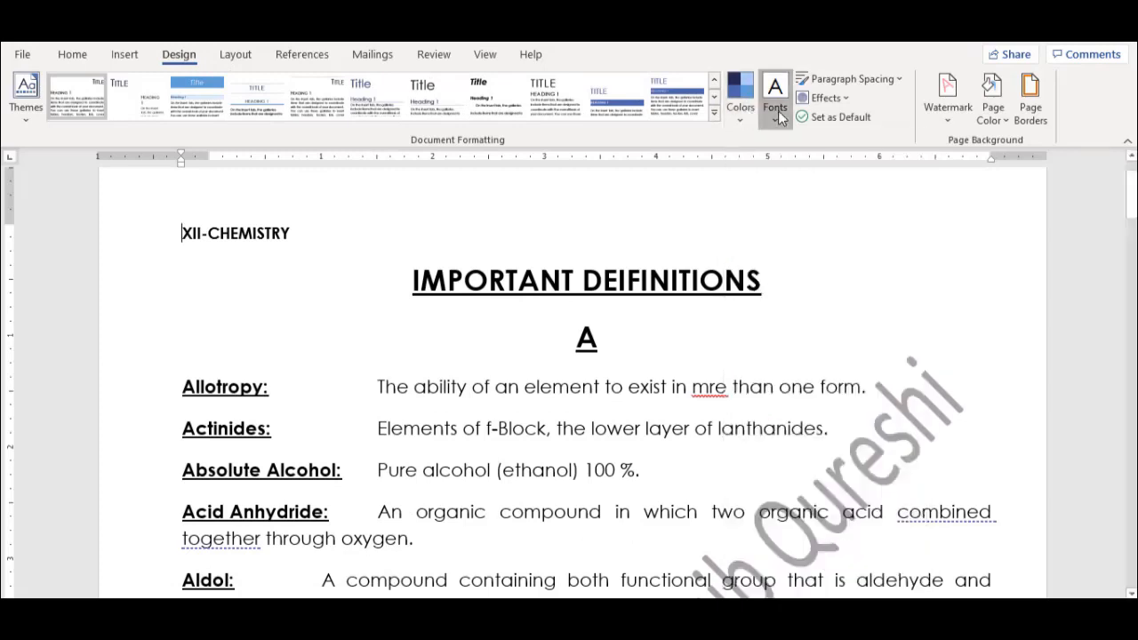
left_click(779, 114)
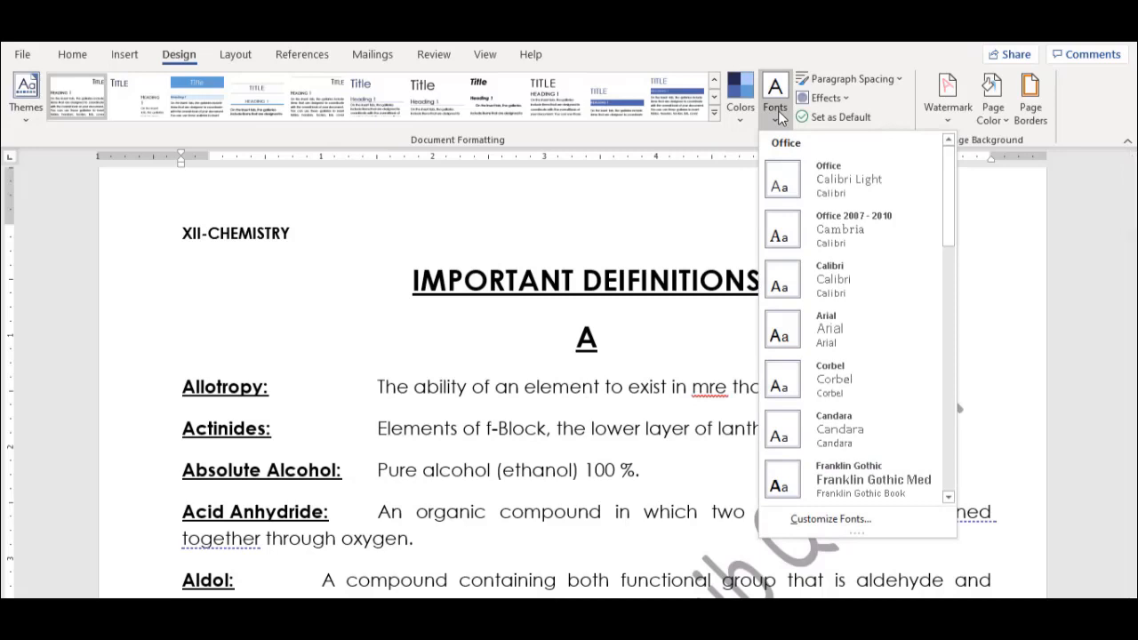
left_click(76, 59)
left_click(74, 59)
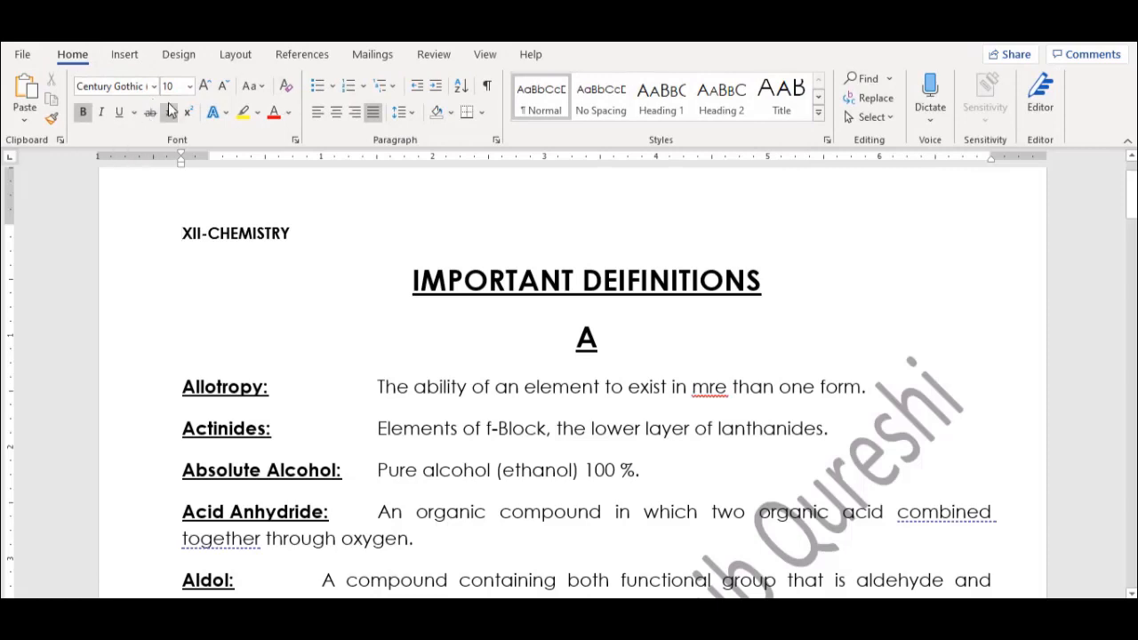
left_click(178, 55)
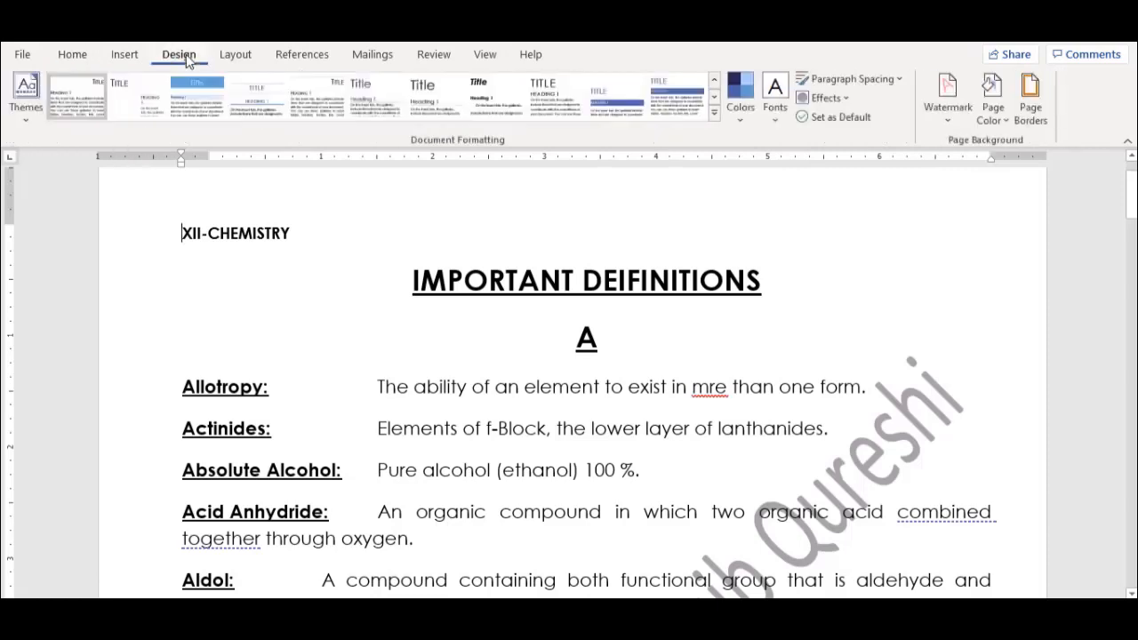
left_click(890, 81)
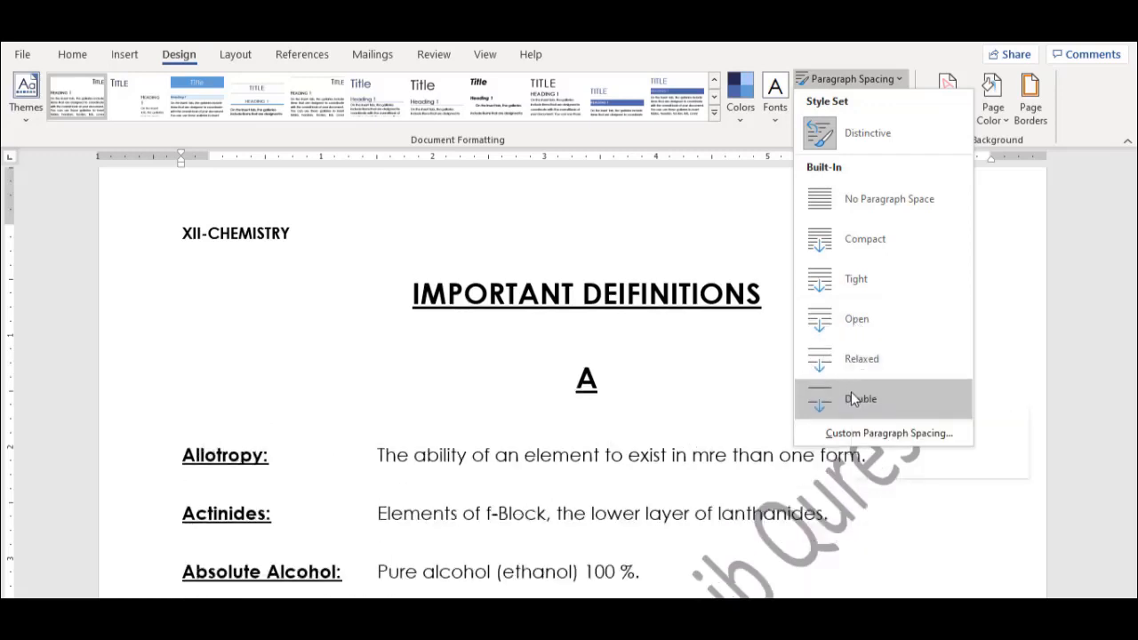
left_click(73, 57)
left_click(73, 55)
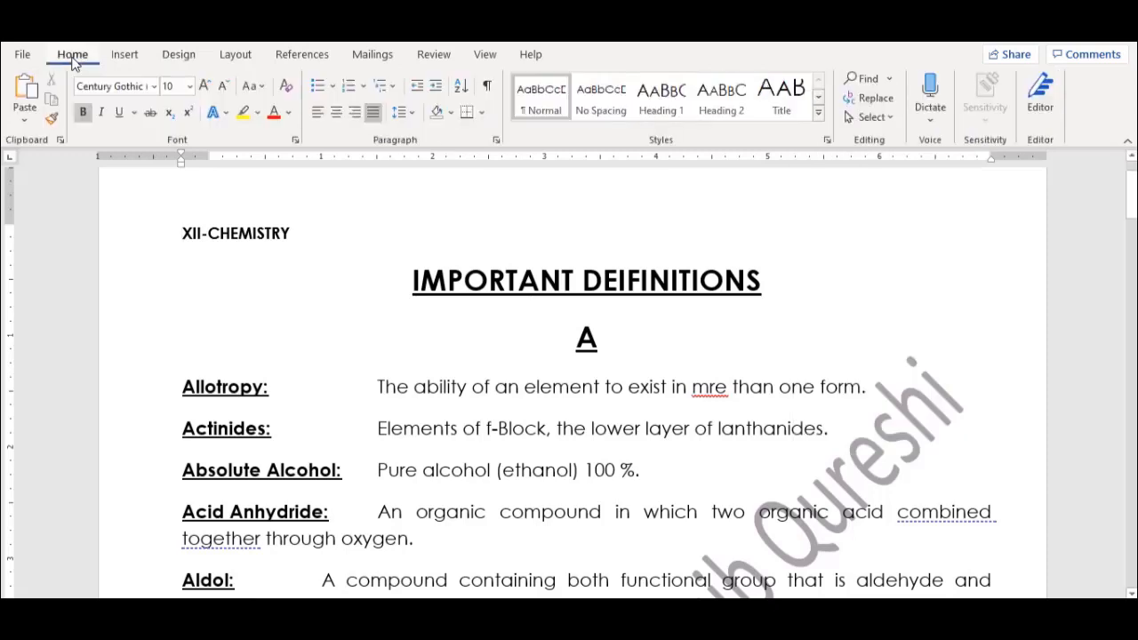
left_click(411, 113)
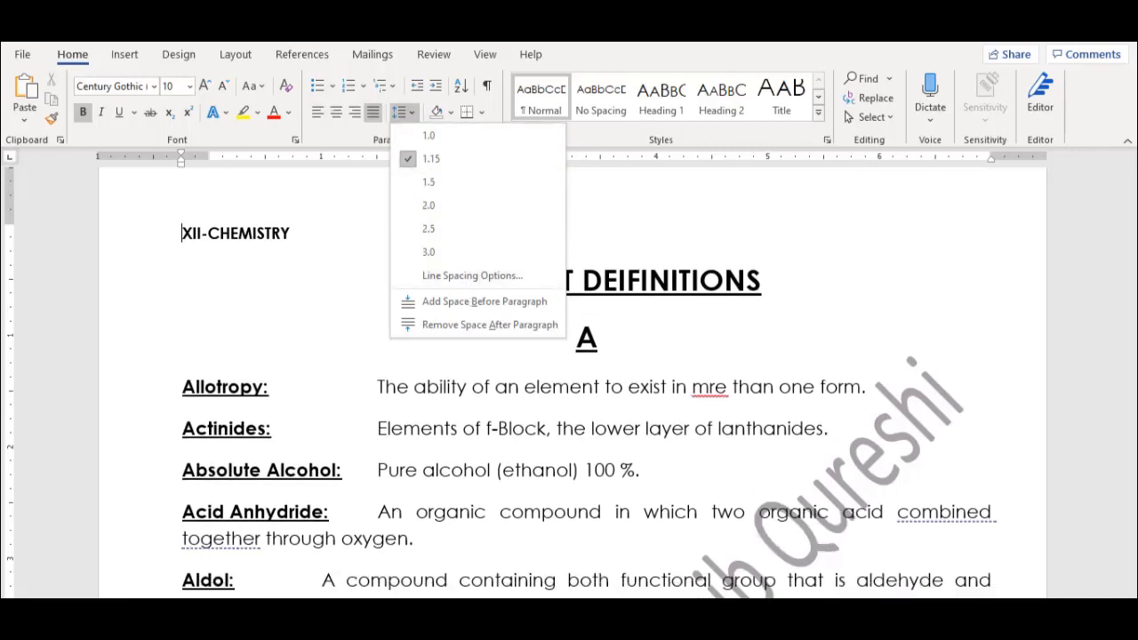
left_click(179, 54)
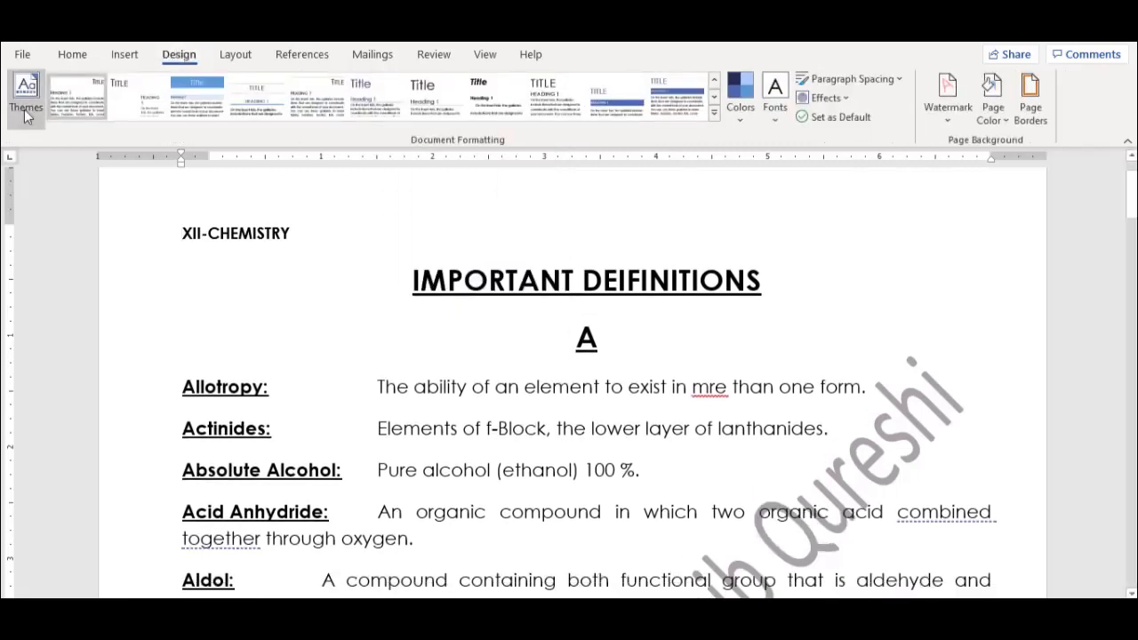
Set a custom text watermark 'MSQ Foundation' in yellow, semitransparent, and apply it
left_click(942, 120)
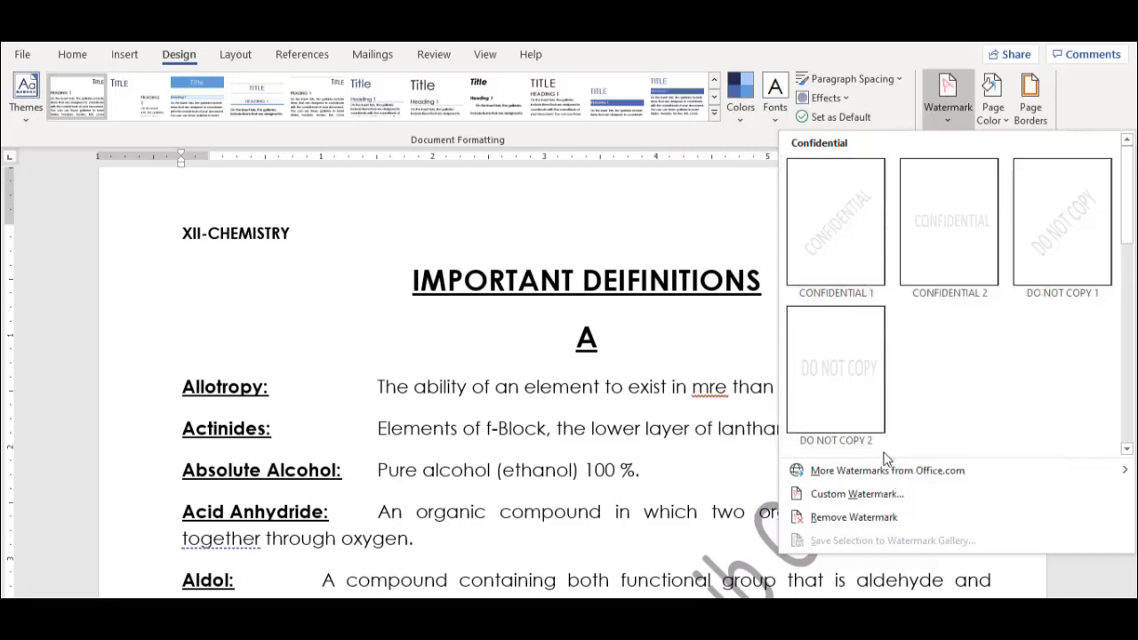
left_click(873, 495)
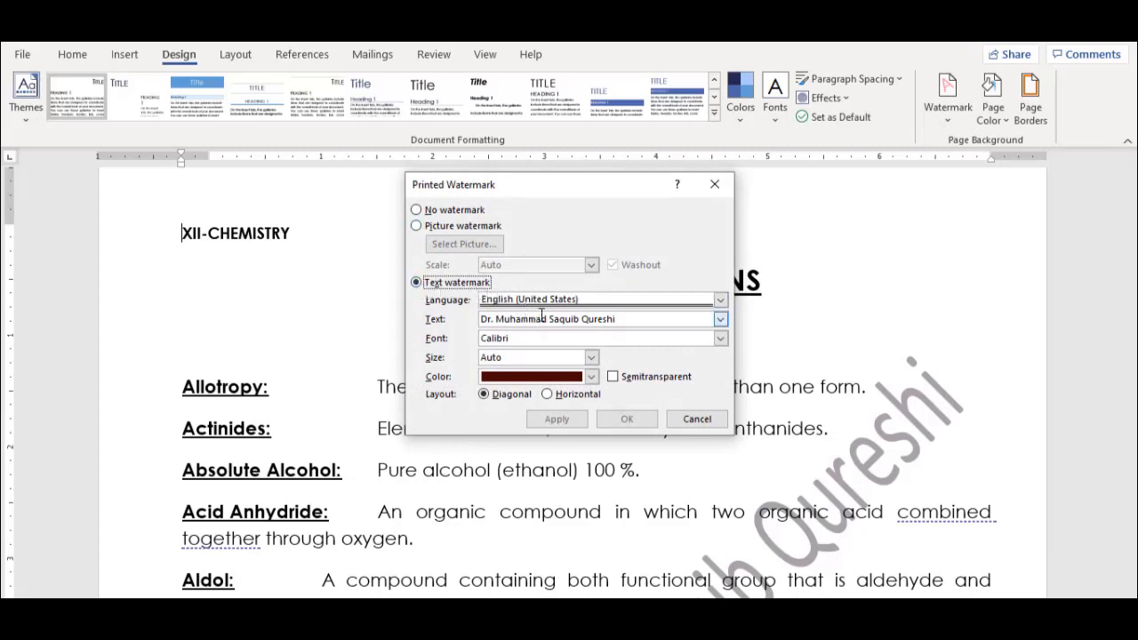
left_click(566, 320)
key("ctrl+a")
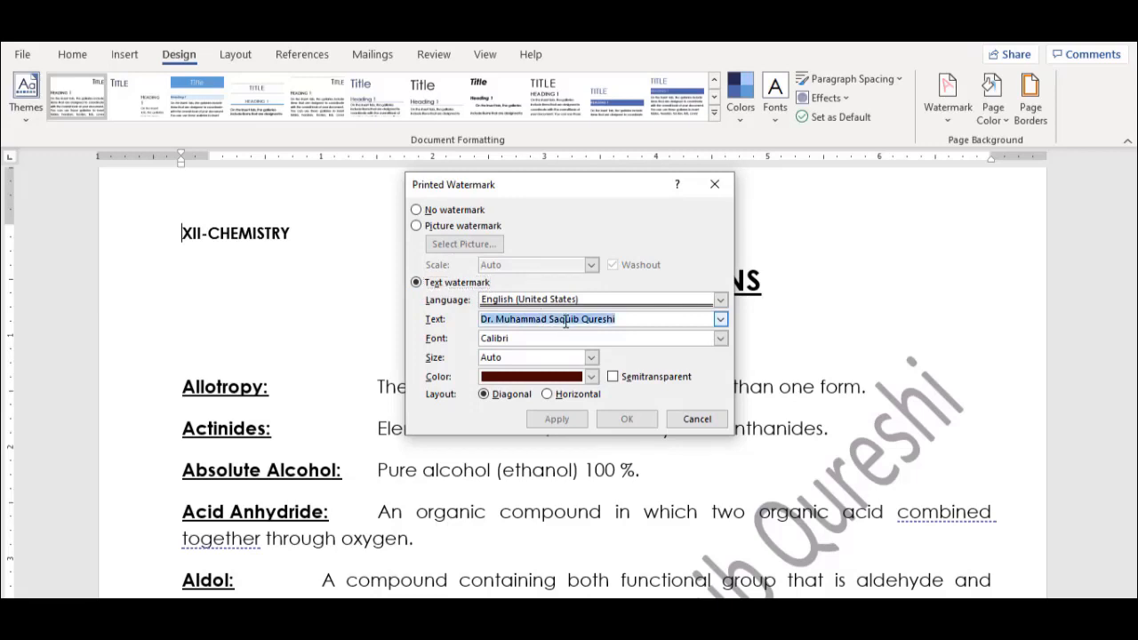
type("MSQ Foundation")
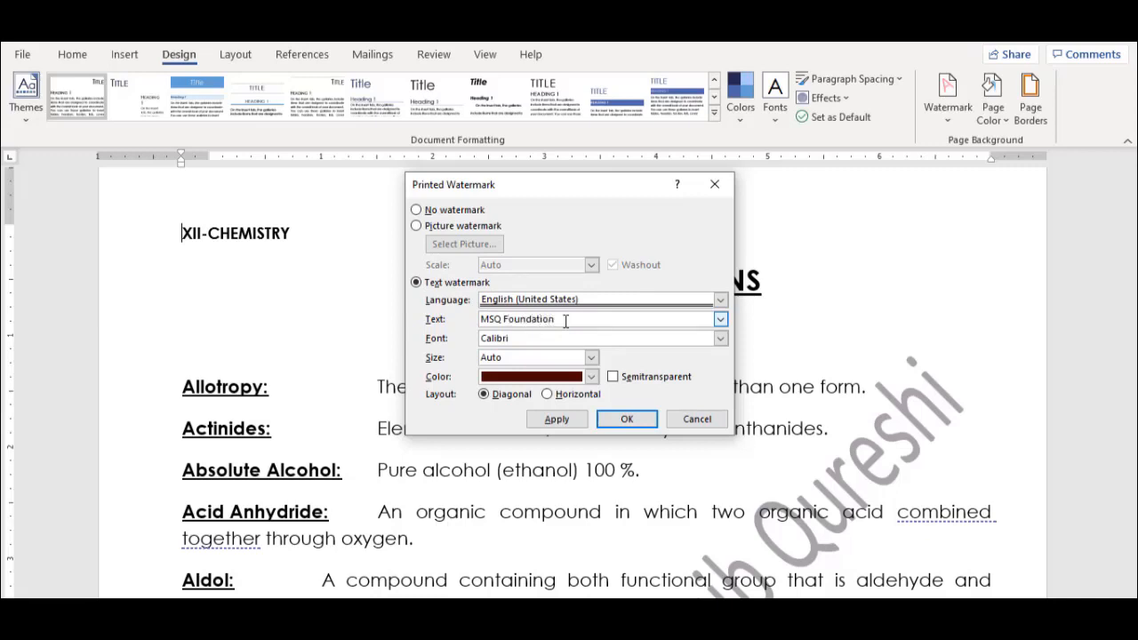
left_click(592, 377)
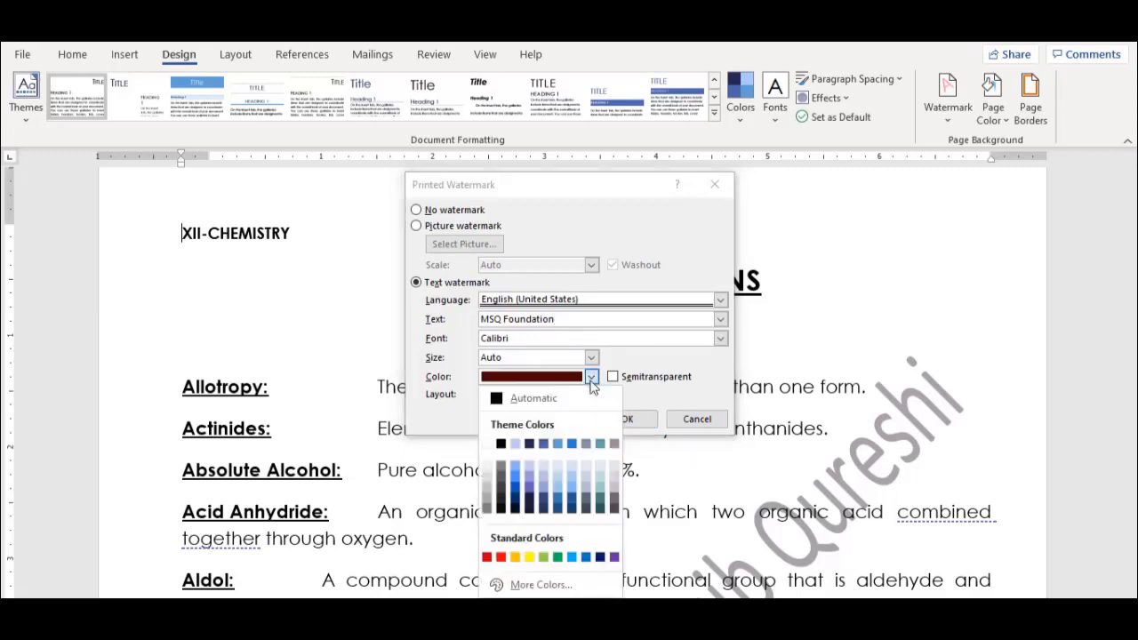
left_click(529, 558)
left_click(614, 377)
left_click(562, 421)
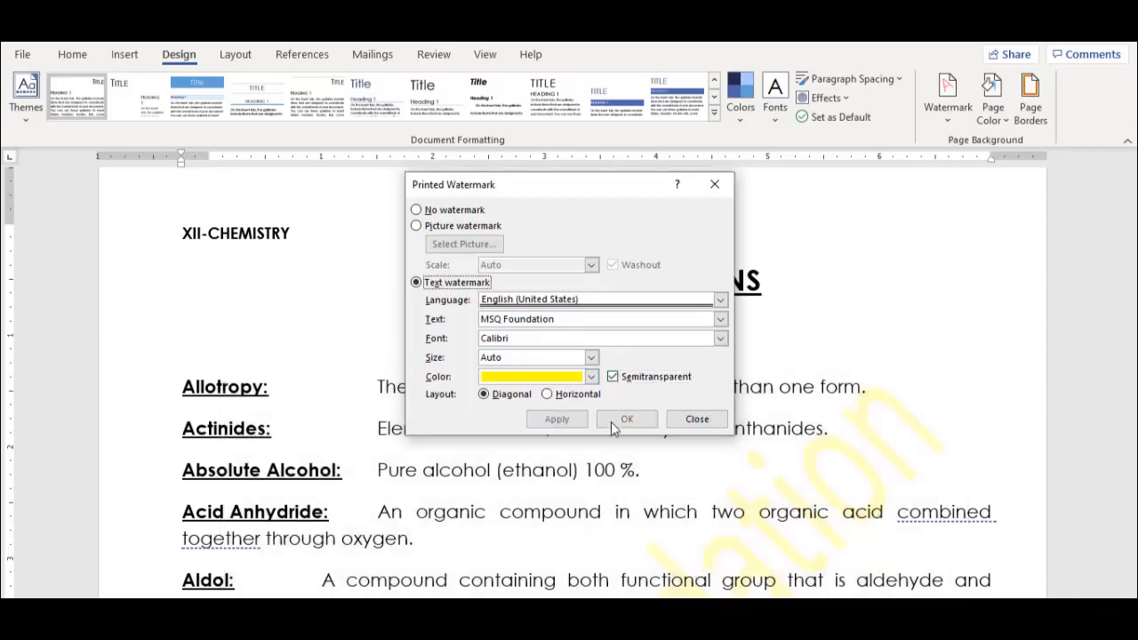
left_click(699, 420)
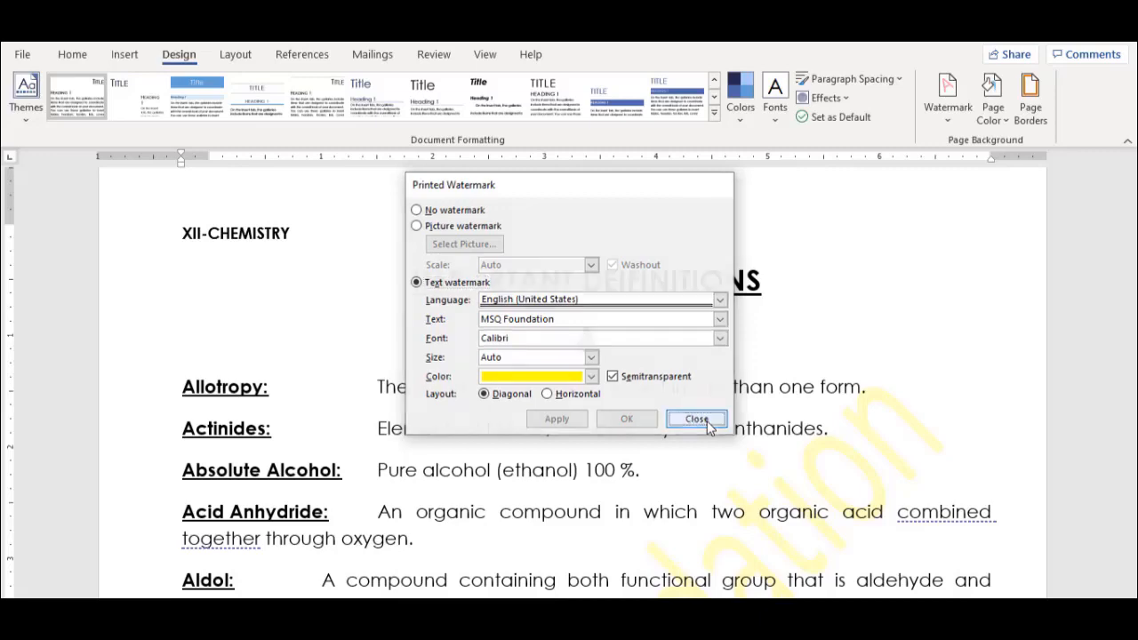
mouse_move(1132, 182)
left_mouse_down()
mouse_move(1132, 249)
mouse_move(1132, 201)
left_mouse_up()
Make the MSQ Foundation watermark solid, horizontal and green, applying each change
left_click(949, 102)
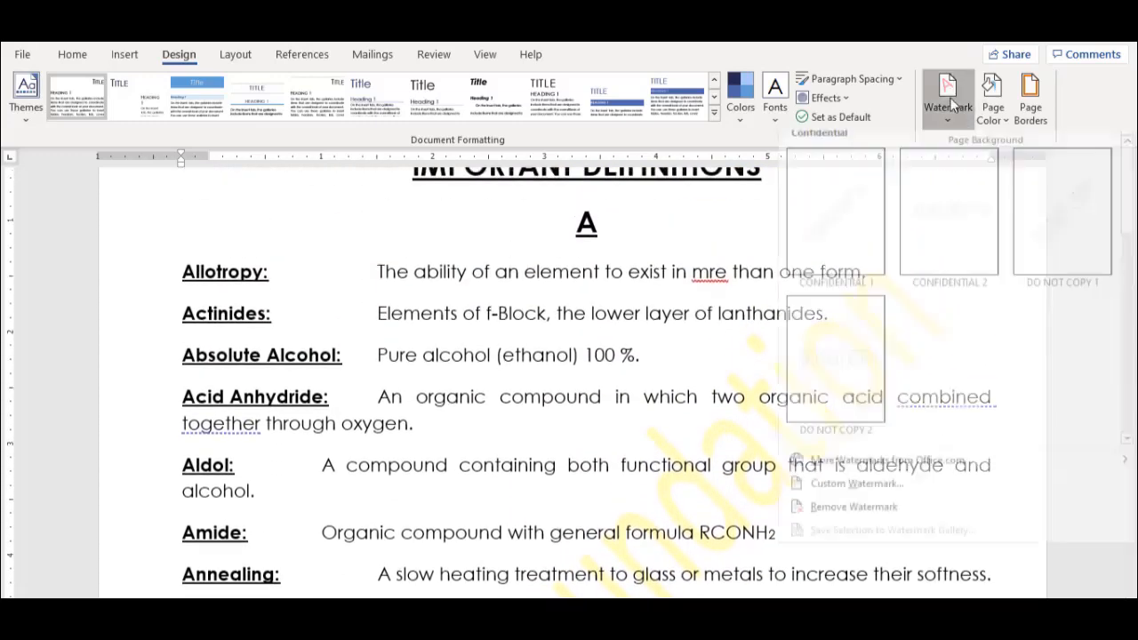
left_click(850, 494)
left_click(612, 377)
left_click(560, 421)
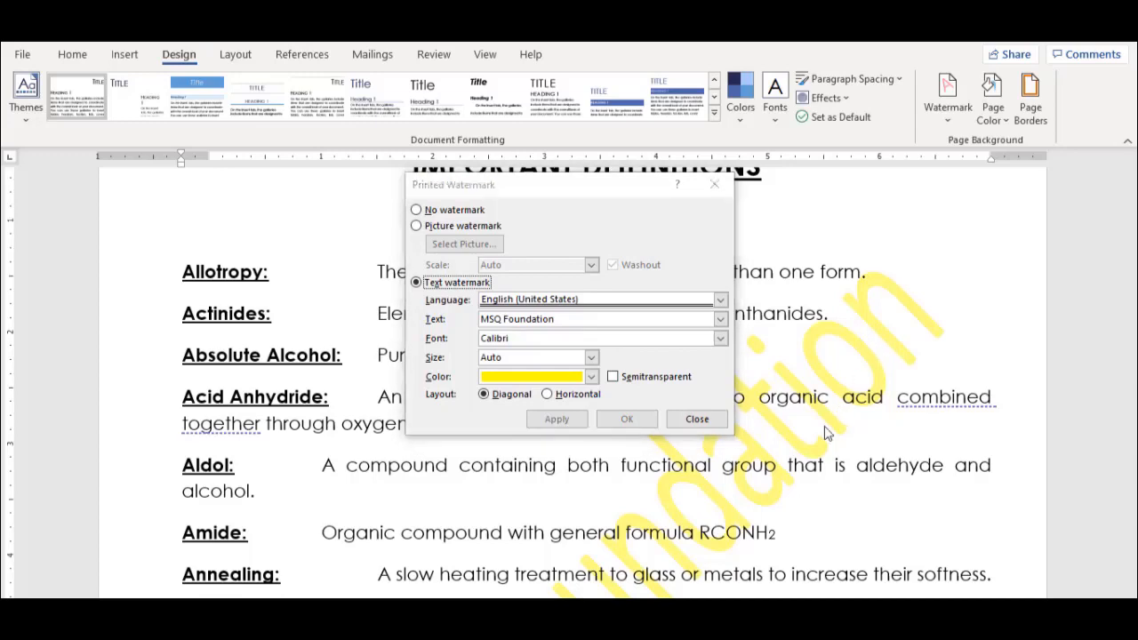
left_click(553, 393)
left_click(556, 419)
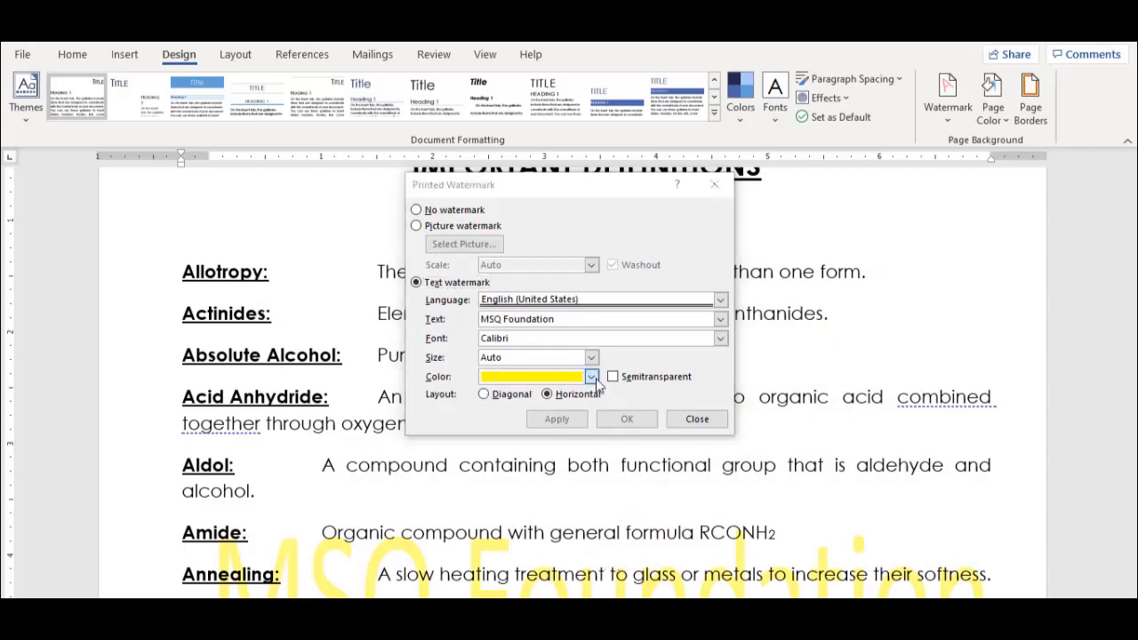
left_click(592, 377)
left_click(558, 558)
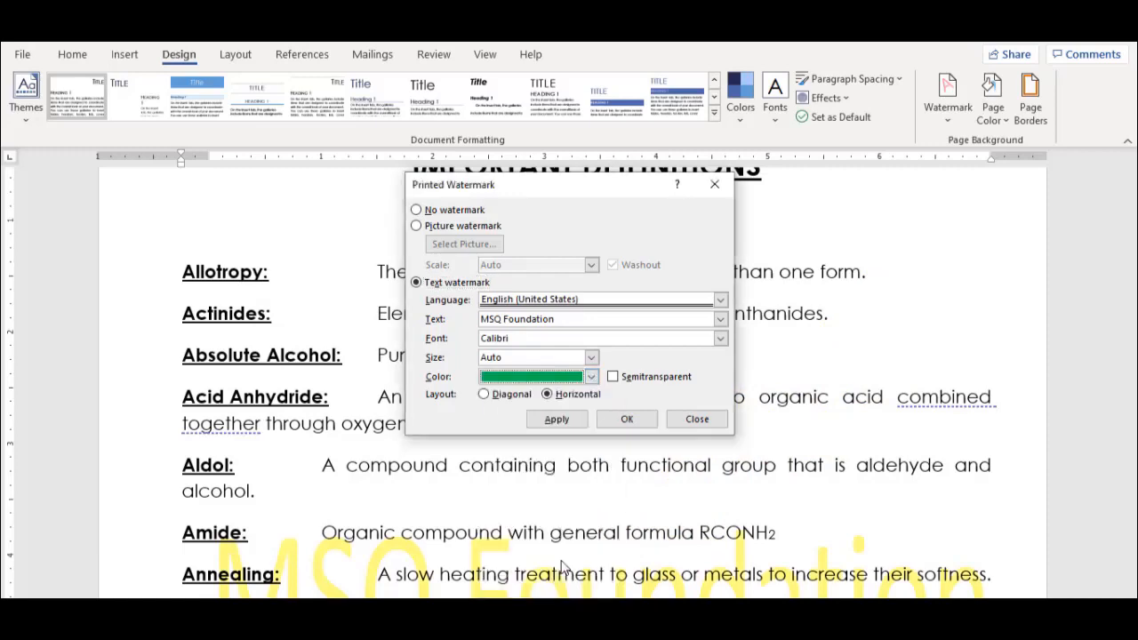
left_click(579, 428)
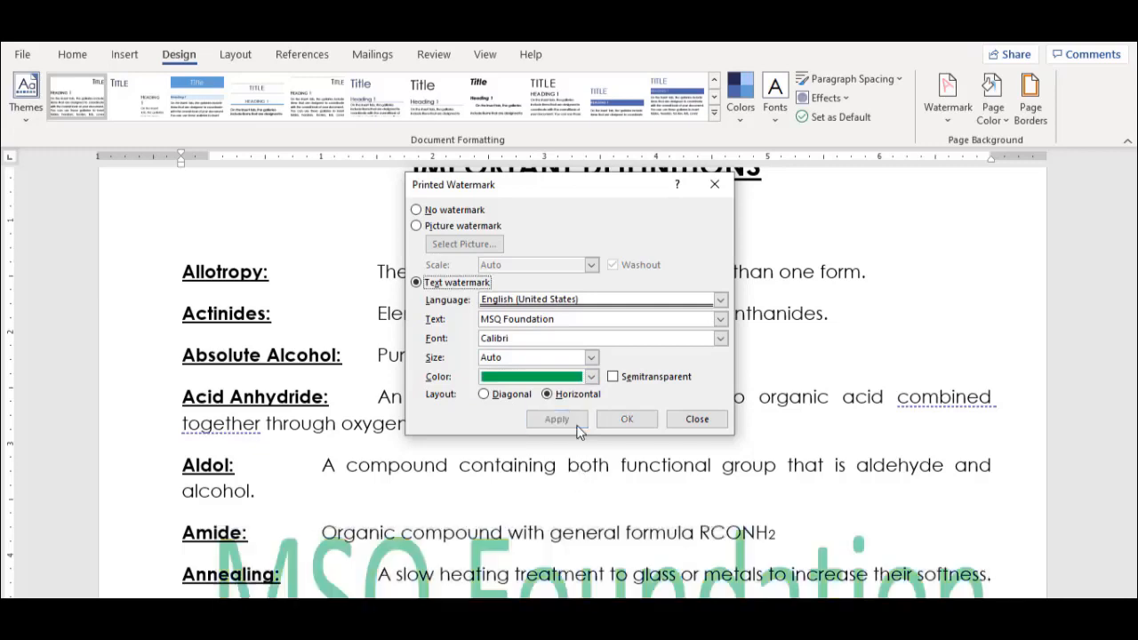
Swap the green 'MSQ Foundation' text for the Desktop banner image as a washed-out picture watermark
left_click(416, 227)
left_click(464, 246)
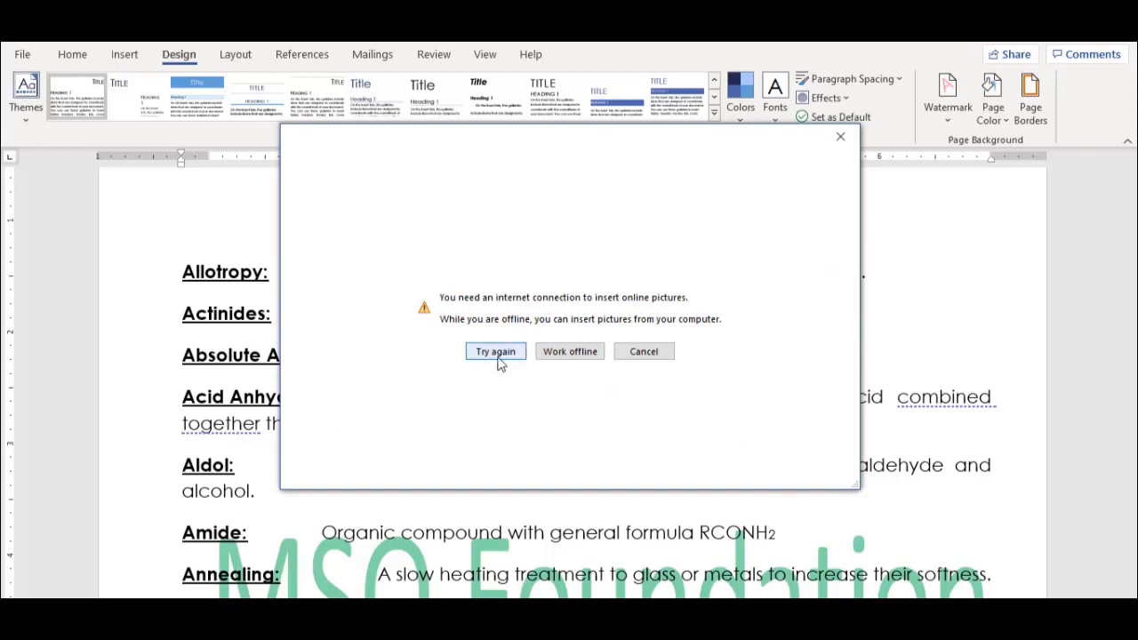
left_click(548, 356)
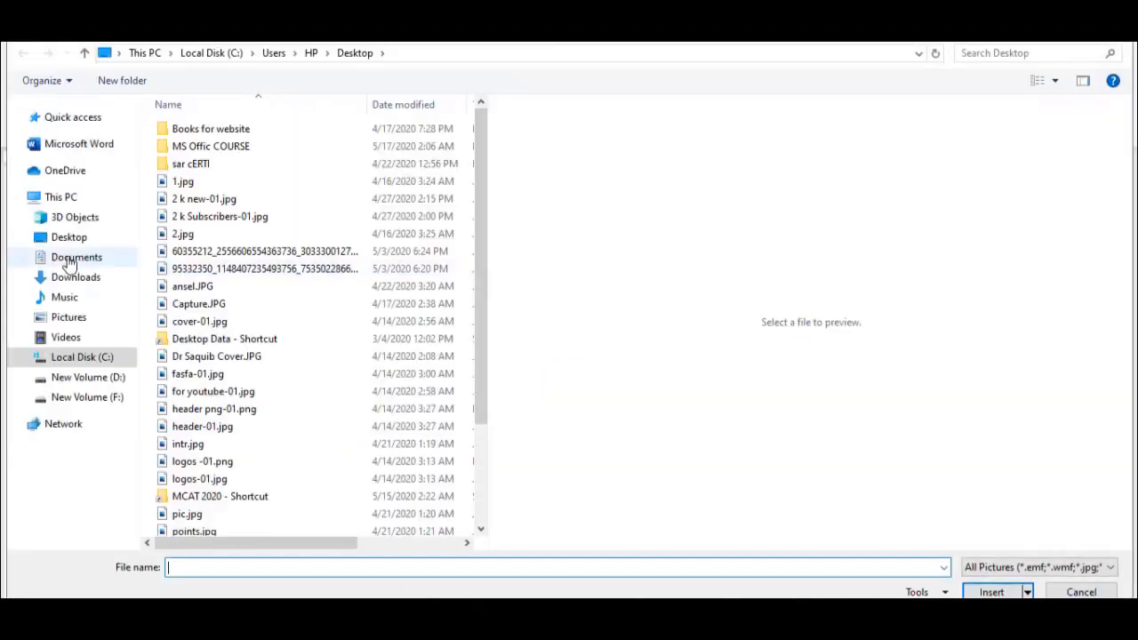
left_click(71, 237)
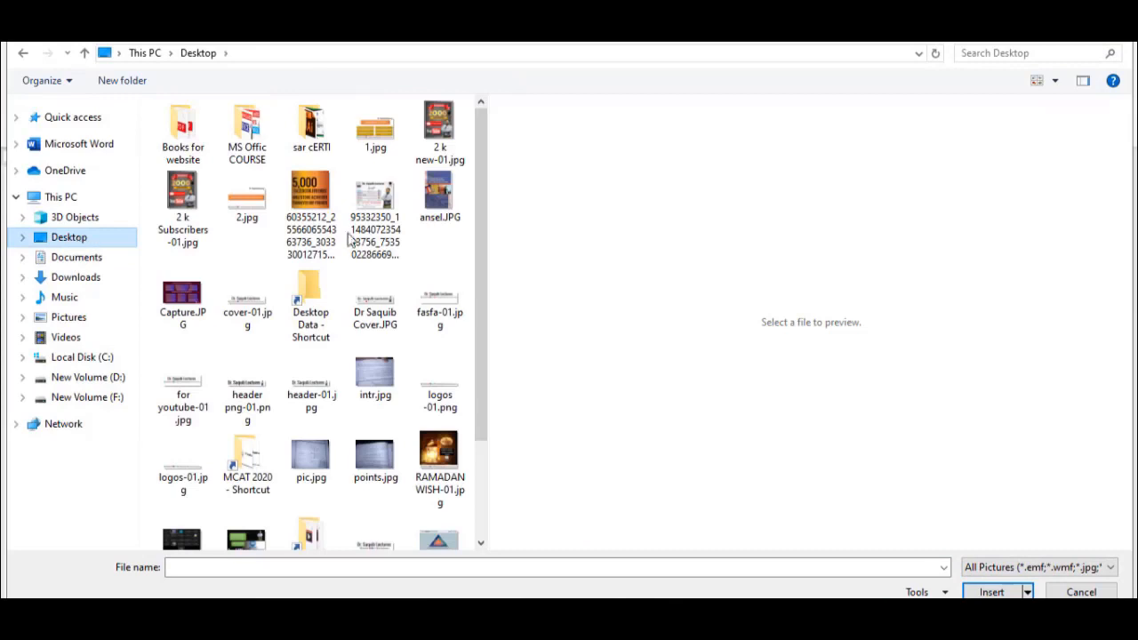
double_click(370, 210)
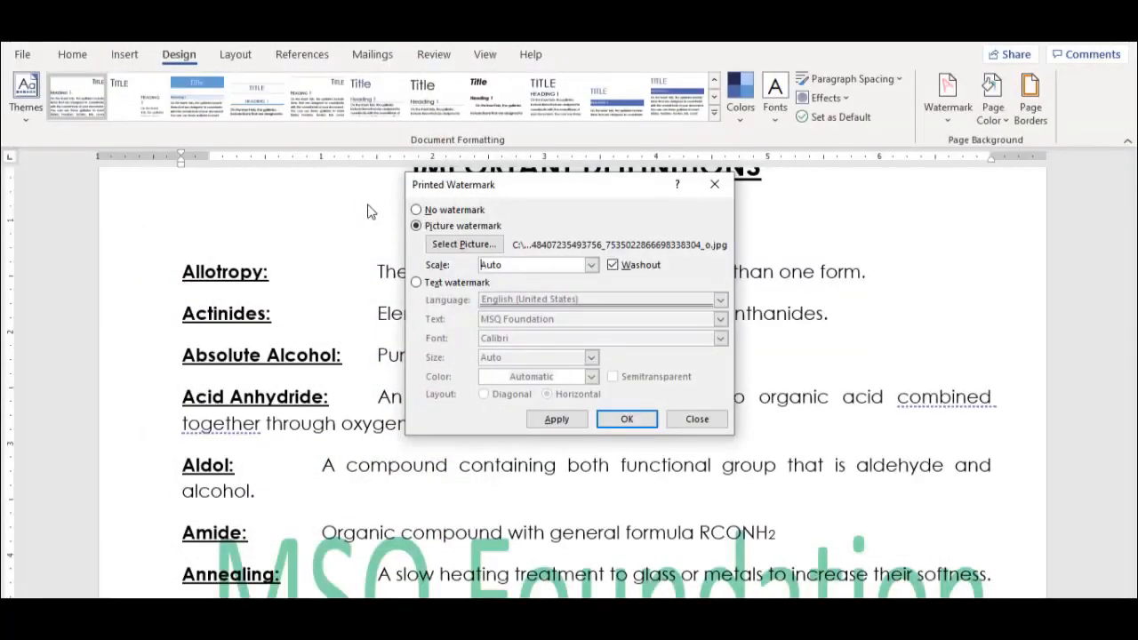
left_click(560, 419)
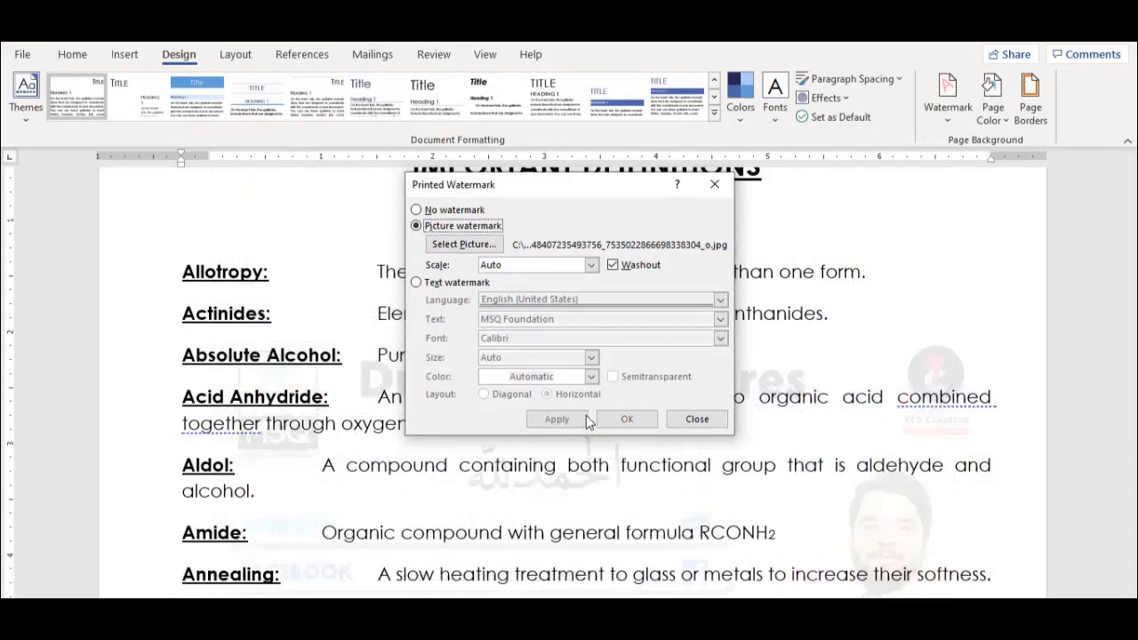
left_click(693, 419)
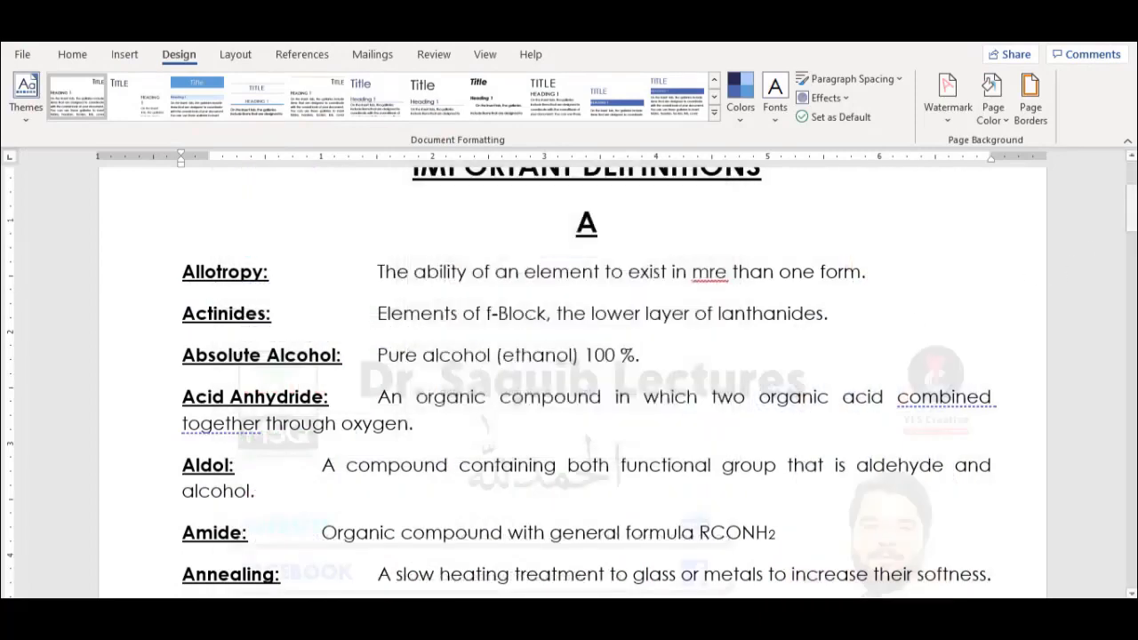
left_click_drag(1132, 208, 1132, 251)
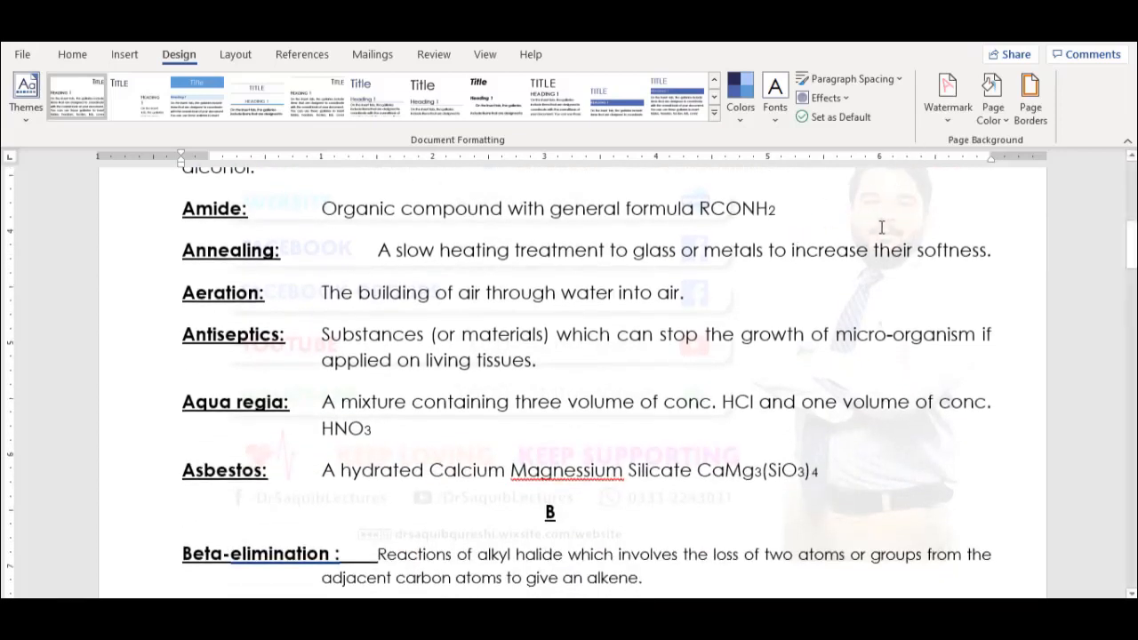
left_click(941, 103)
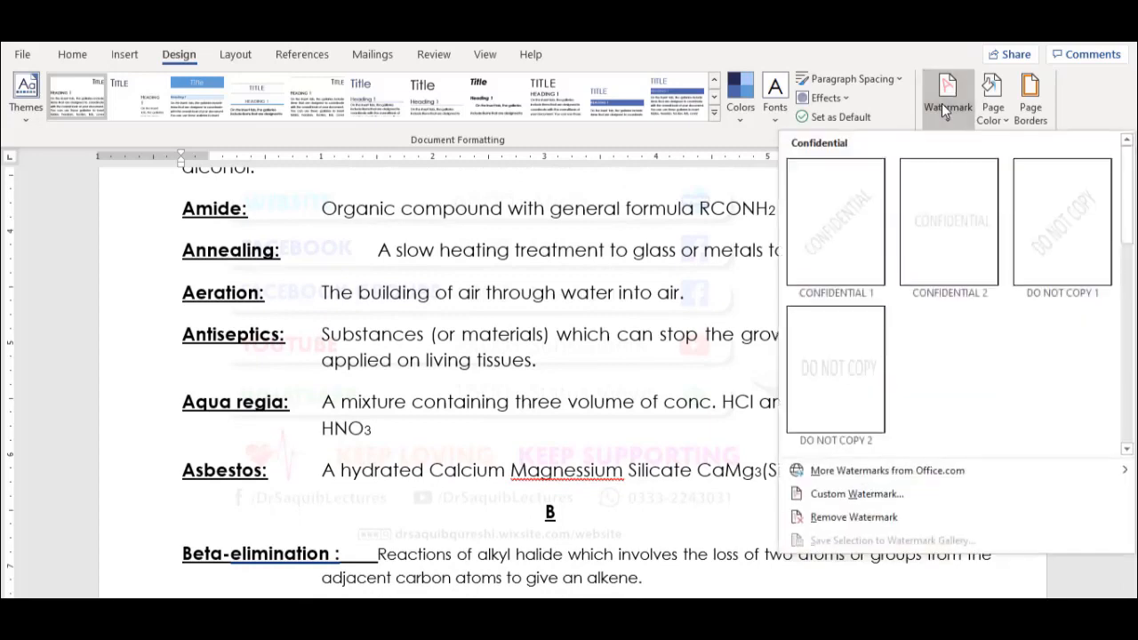
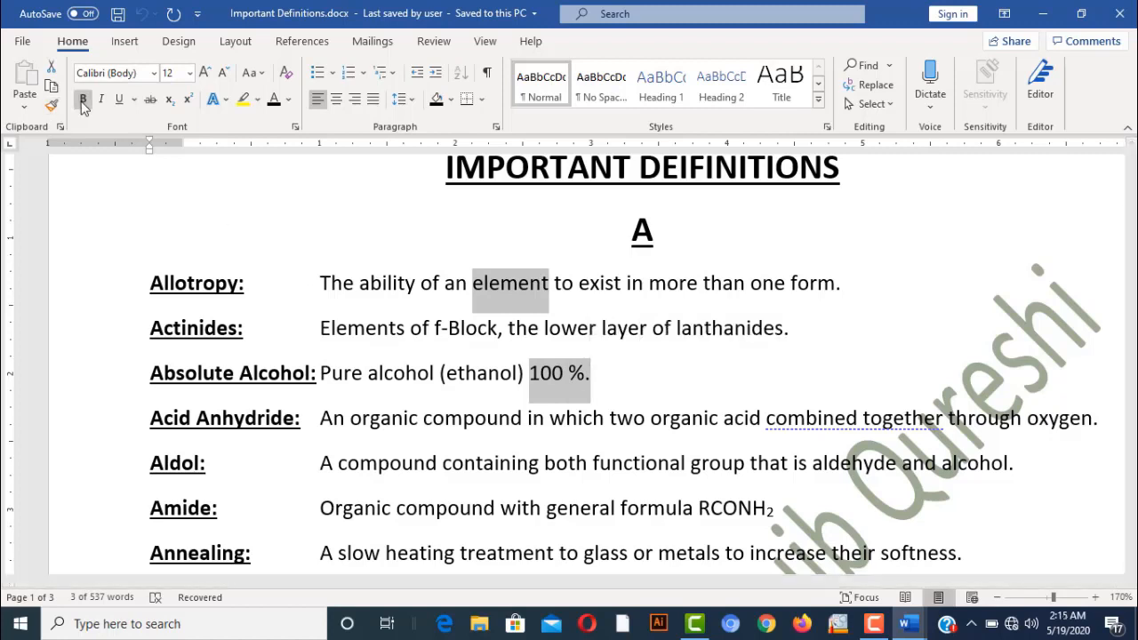
Make 'element' and '100 %.' bold in the Allotropy and Absolute Alcohol definitions
left_click(82, 100)
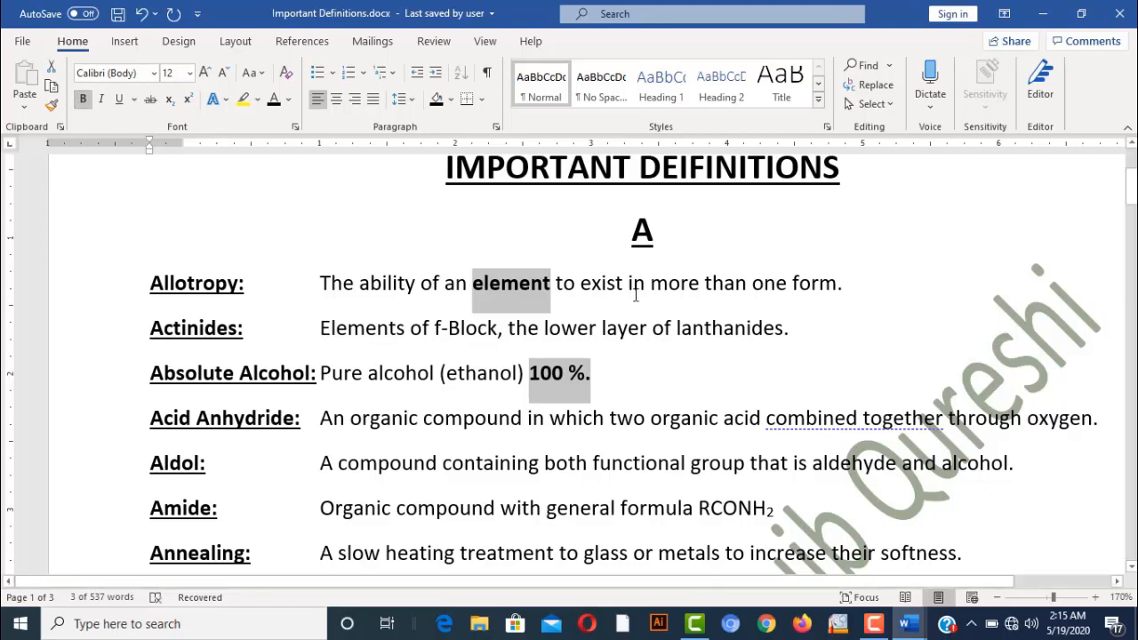
left_click(634, 284)
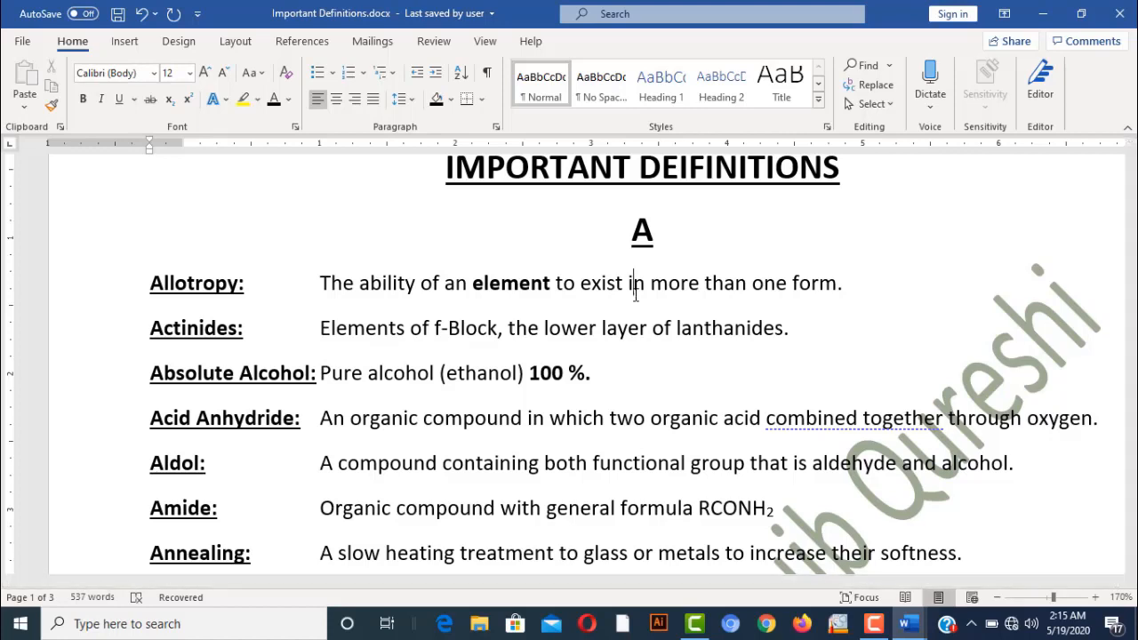
In a new blank document, draw a rectangle near the top of the page and remove its fill
key("ctrl+n")
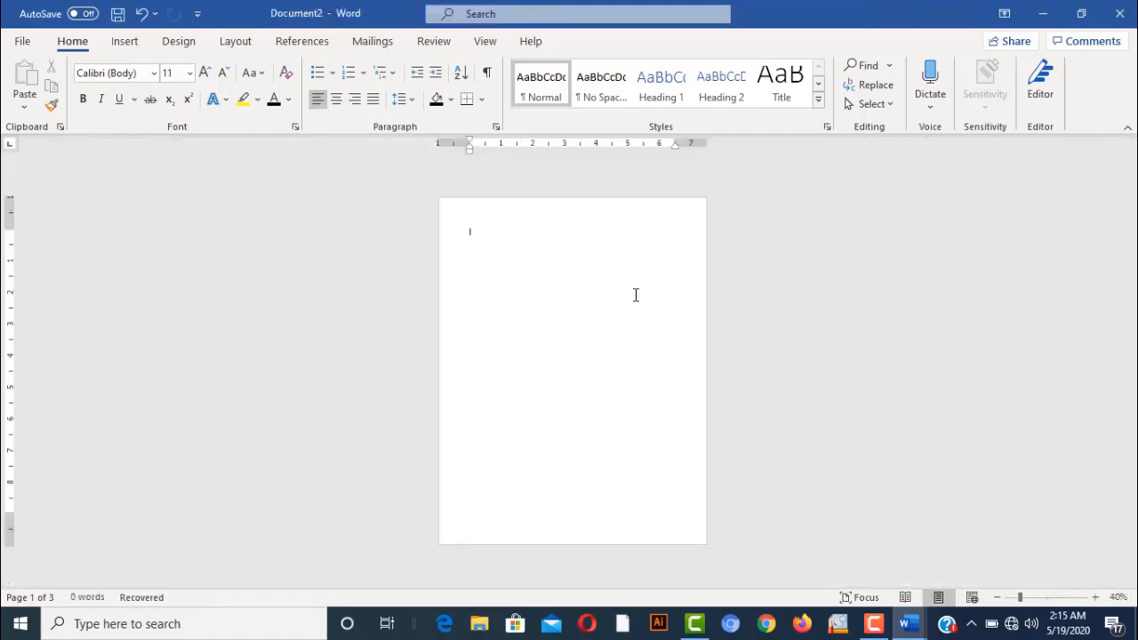
left_click(131, 43)
left_click(238, 67)
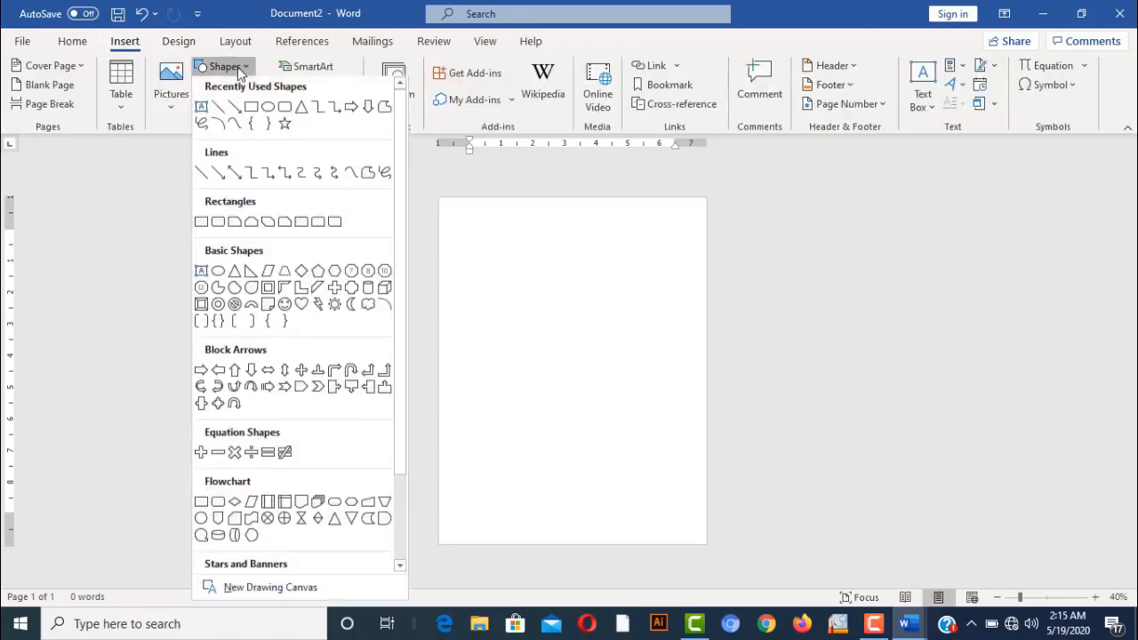
left_click(252, 106)
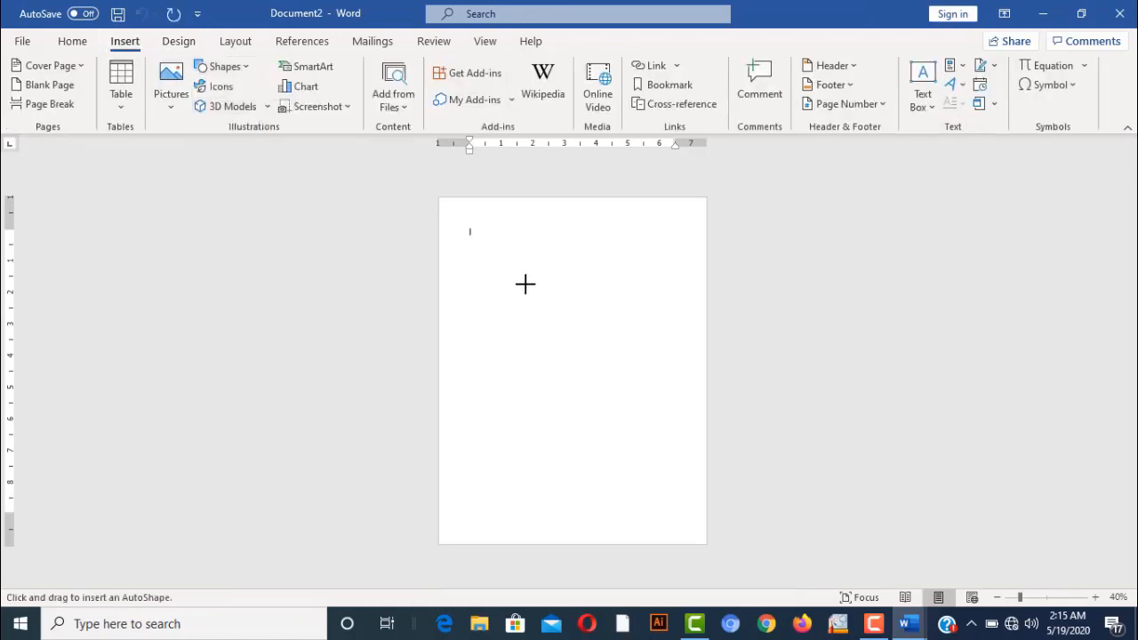
left_click_drag(468, 231, 675, 302)
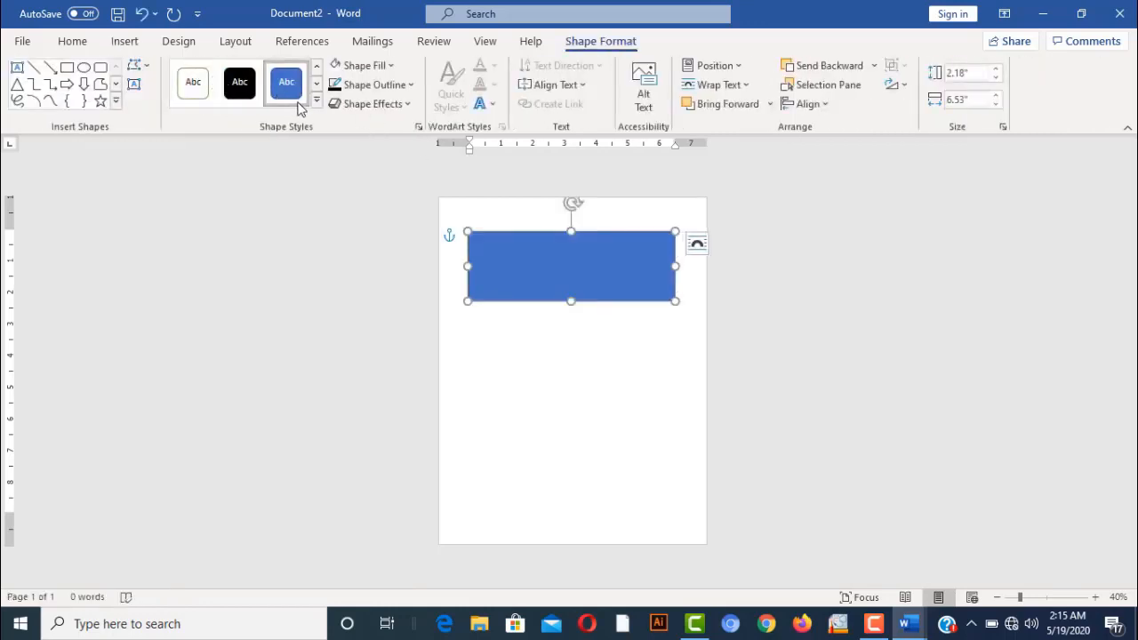
left_click(336, 67)
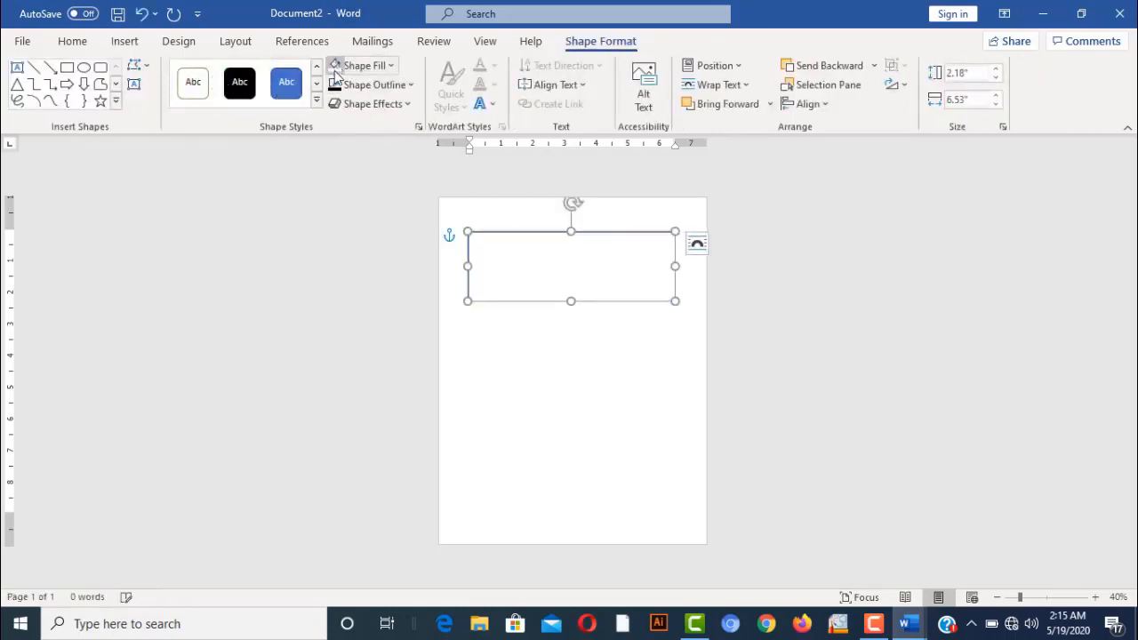
right_click(578, 259)
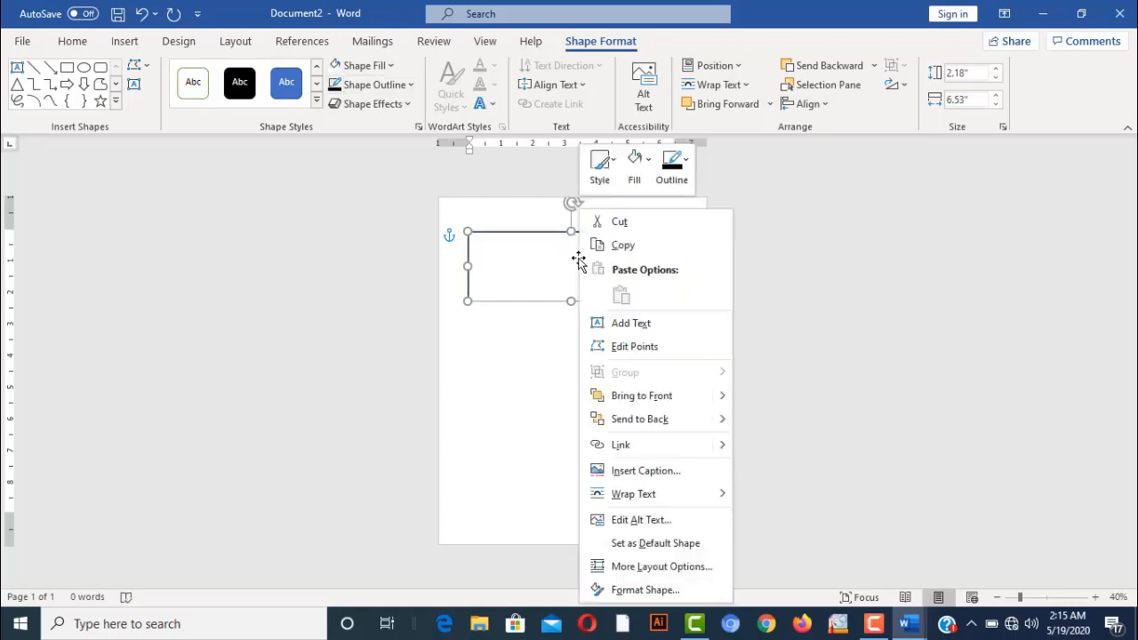
left_click(634, 324)
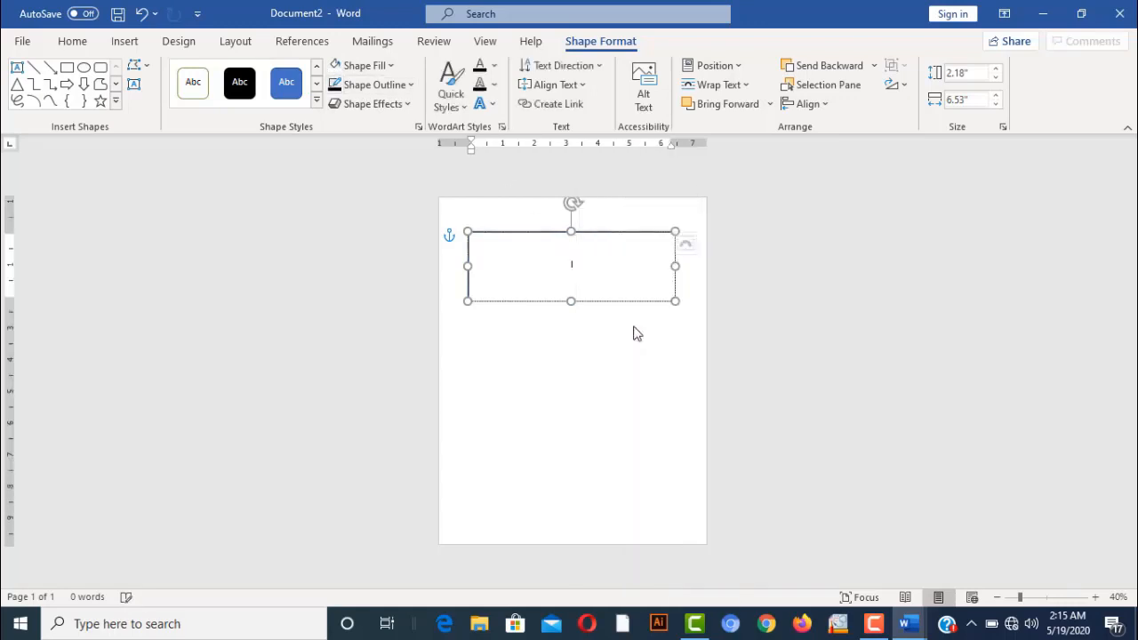
Type the author's name inside the rectangle and set its font size to 36
left_click(79, 41)
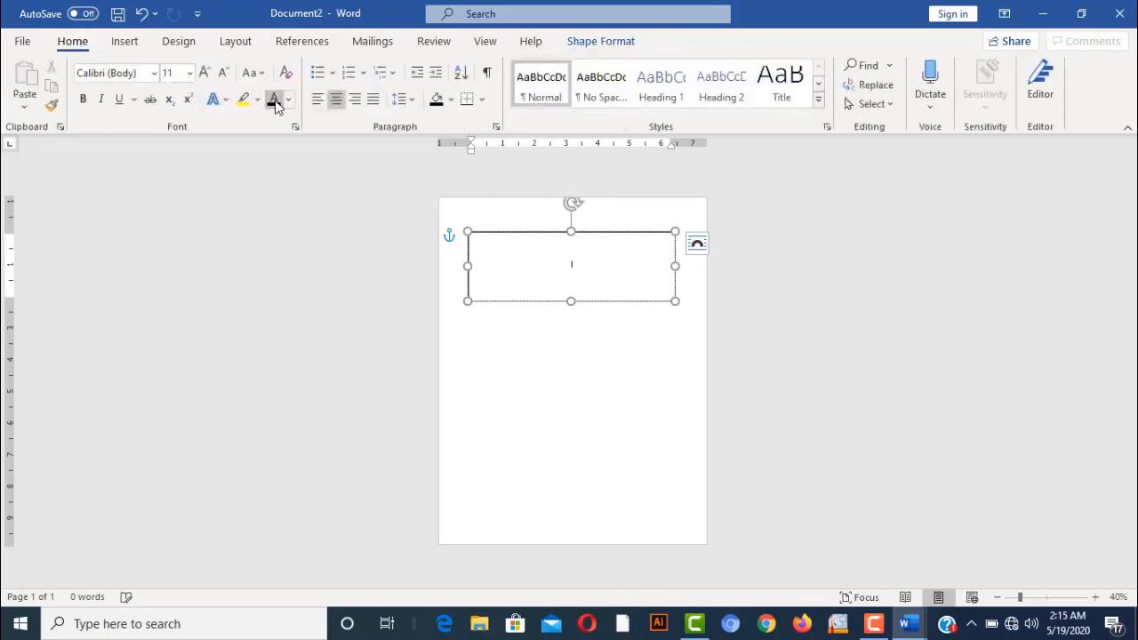
type("co")
type("ureshi")
key("ctrl+a")
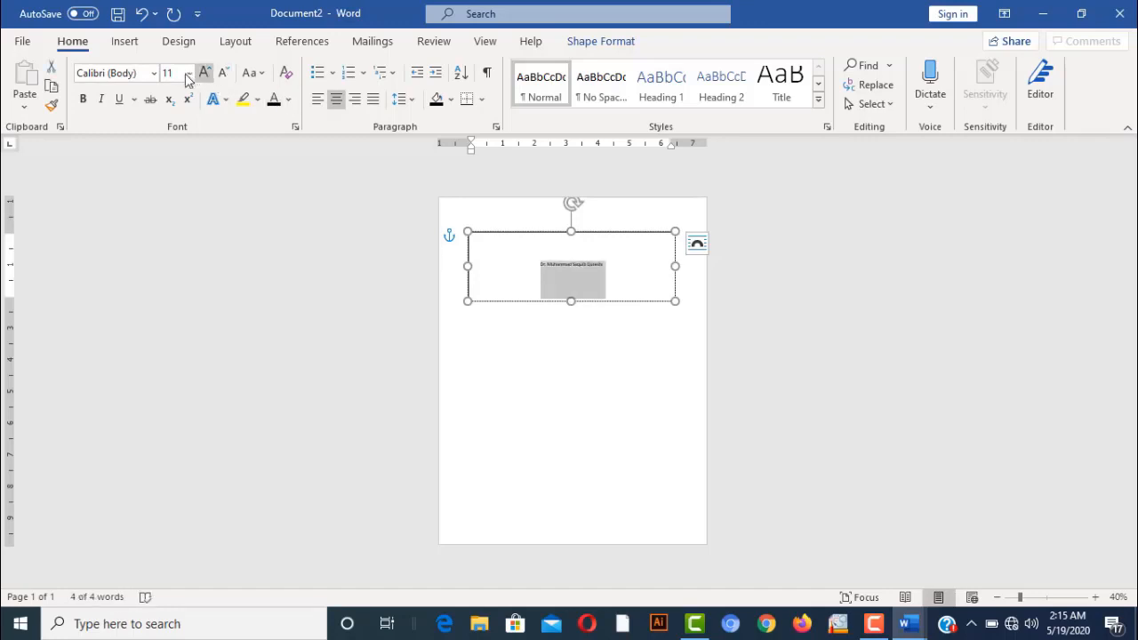
left_click(205, 73)
left_click(205, 73)
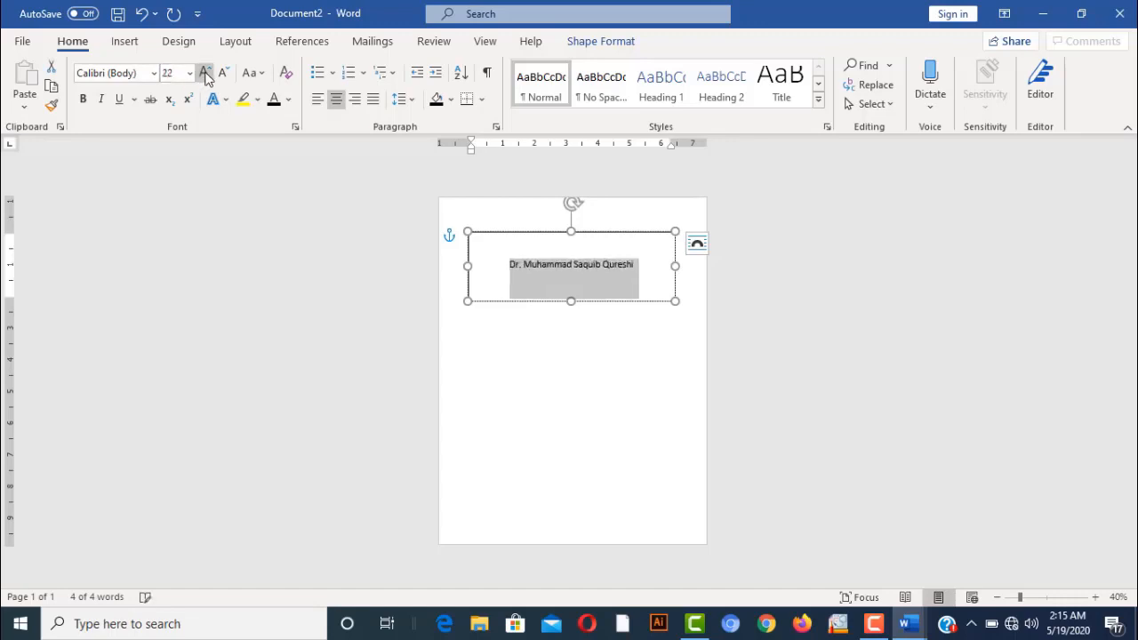
left_click(205, 73)
left_click(206, 73)
left_click(205, 73)
left_click(206, 73)
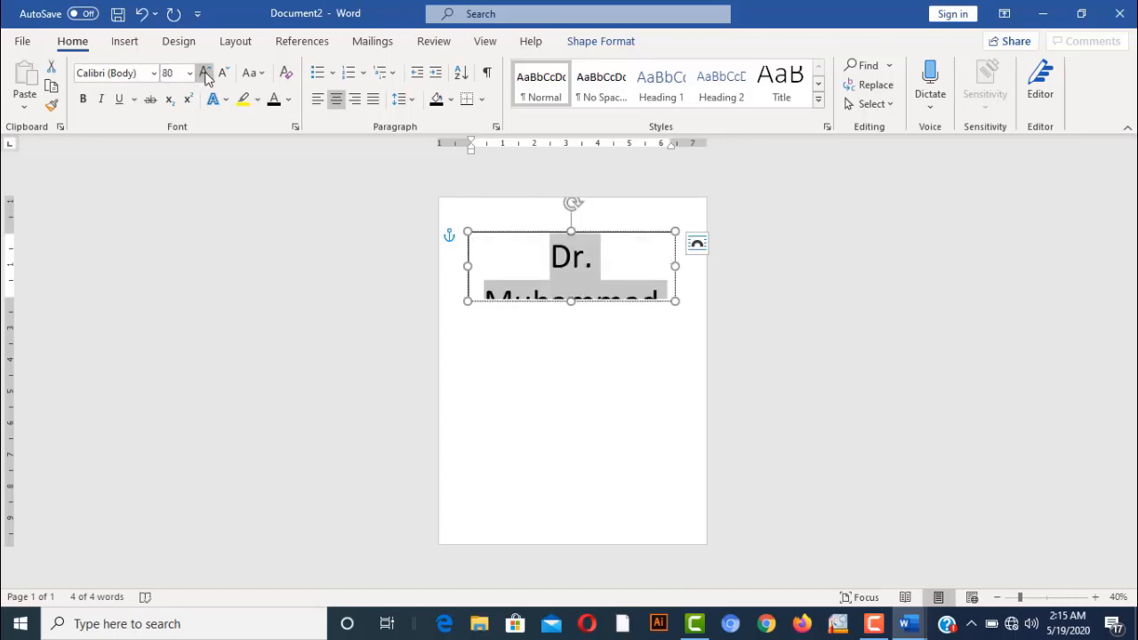
left_click(224, 72)
left_click(224, 73)
left_click(224, 73)
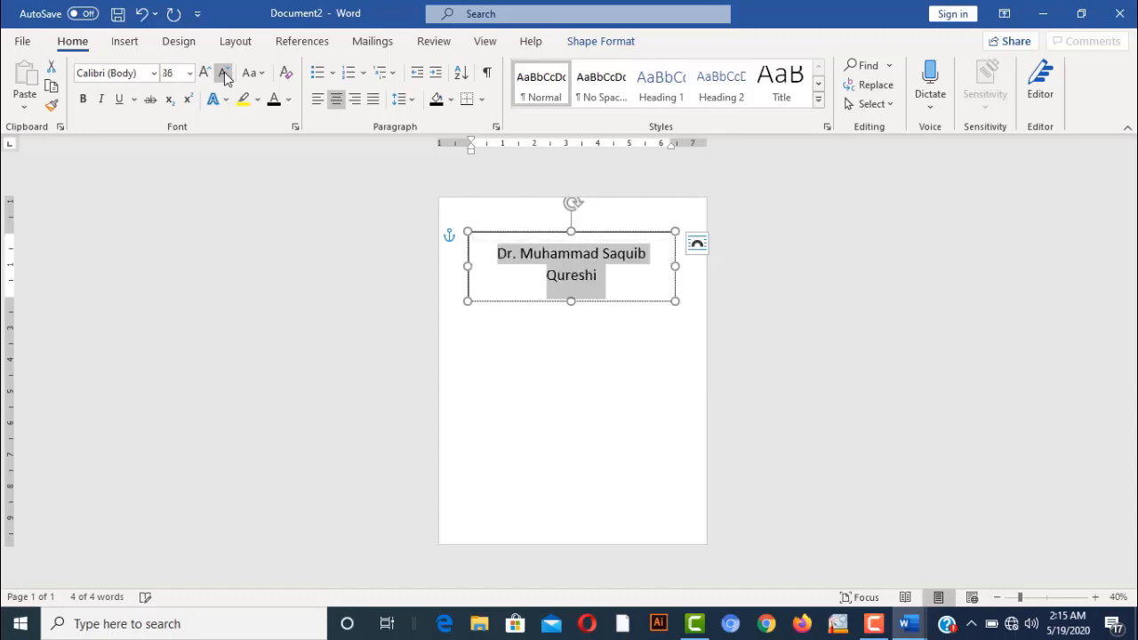
Copy the name box to the clipboard
left_click(631, 302)
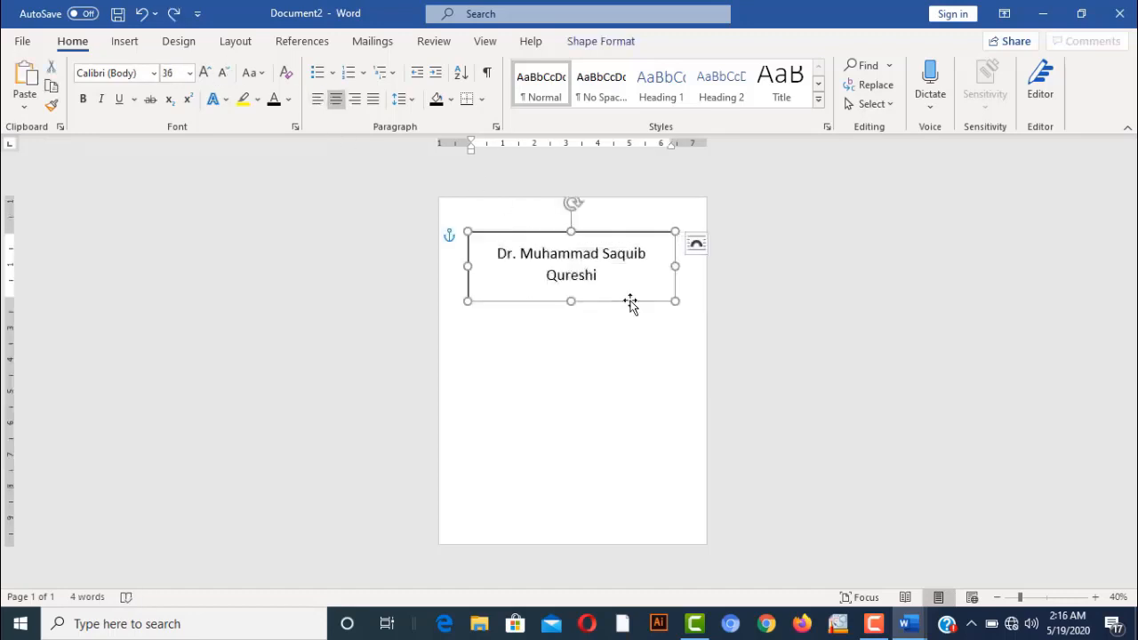
right_click(630, 303)
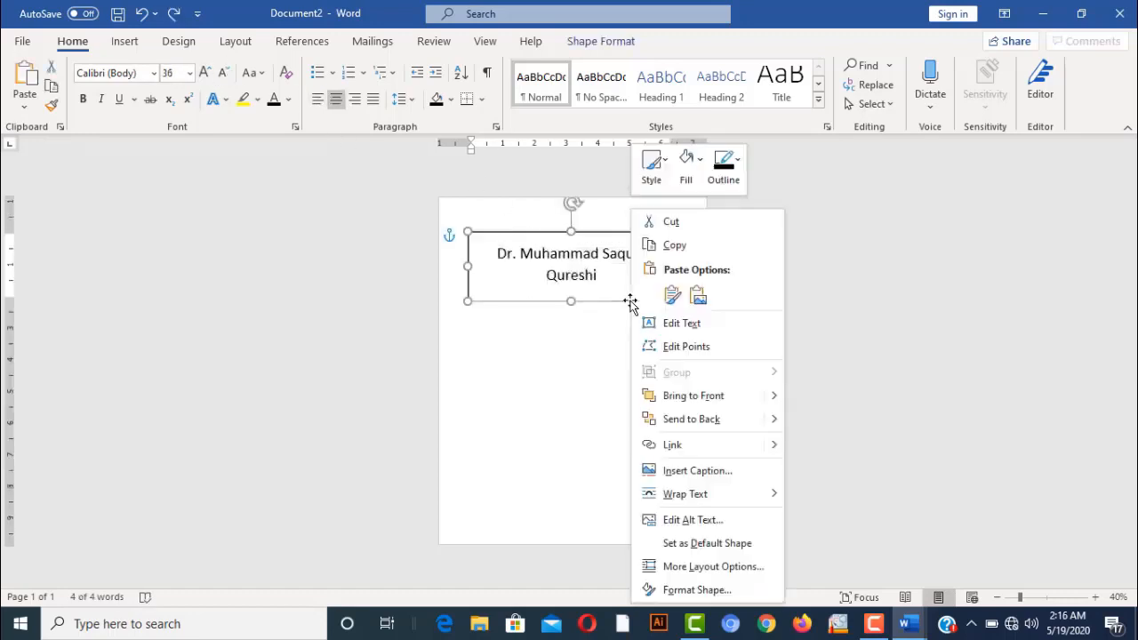
left_click(682, 253)
left_click(485, 415)
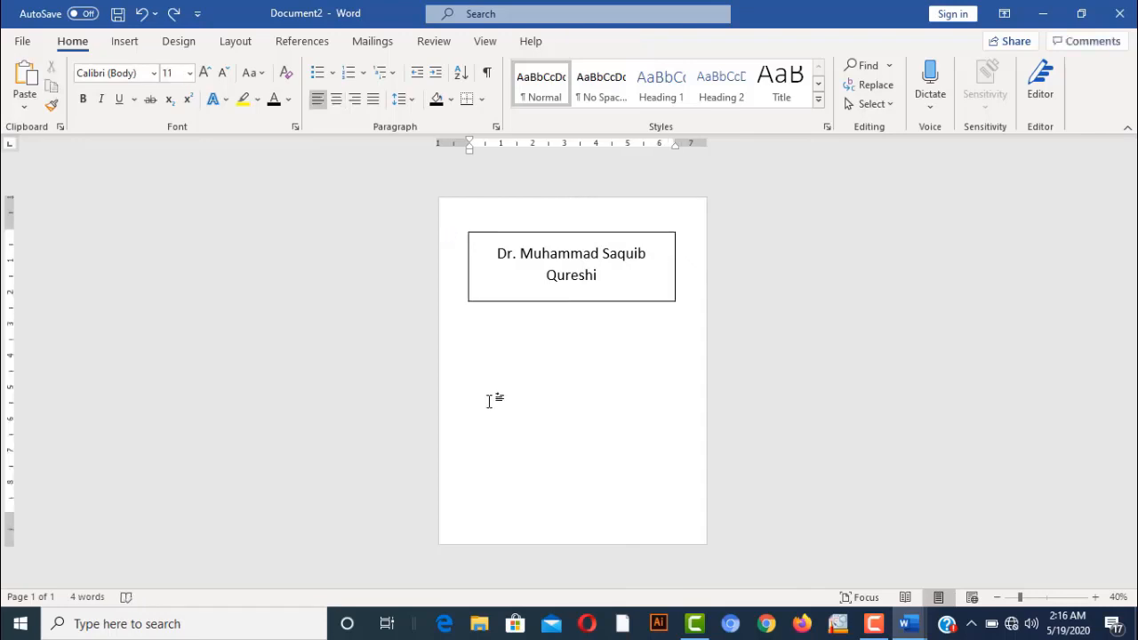
Paste a second copy of the name box and move it just below the first
double_click(489, 401)
left_click(495, 353)
key("ctrl+z")
right_click(494, 353)
left_click(449, 354)
left_click(445, 359)
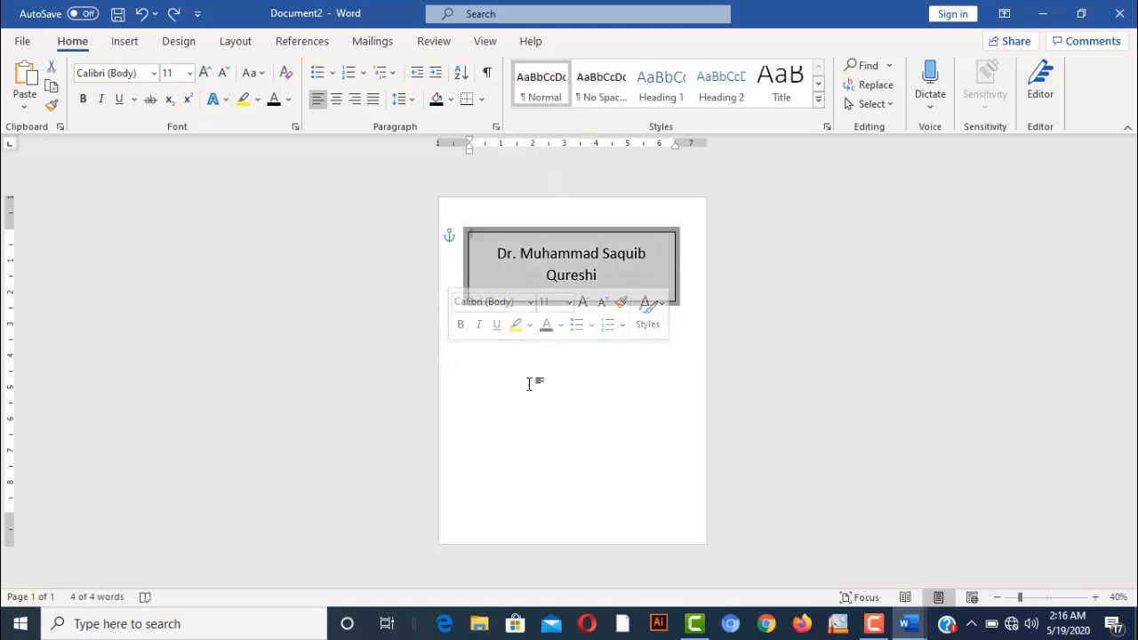
double_click(530, 383)
right_click(530, 383)
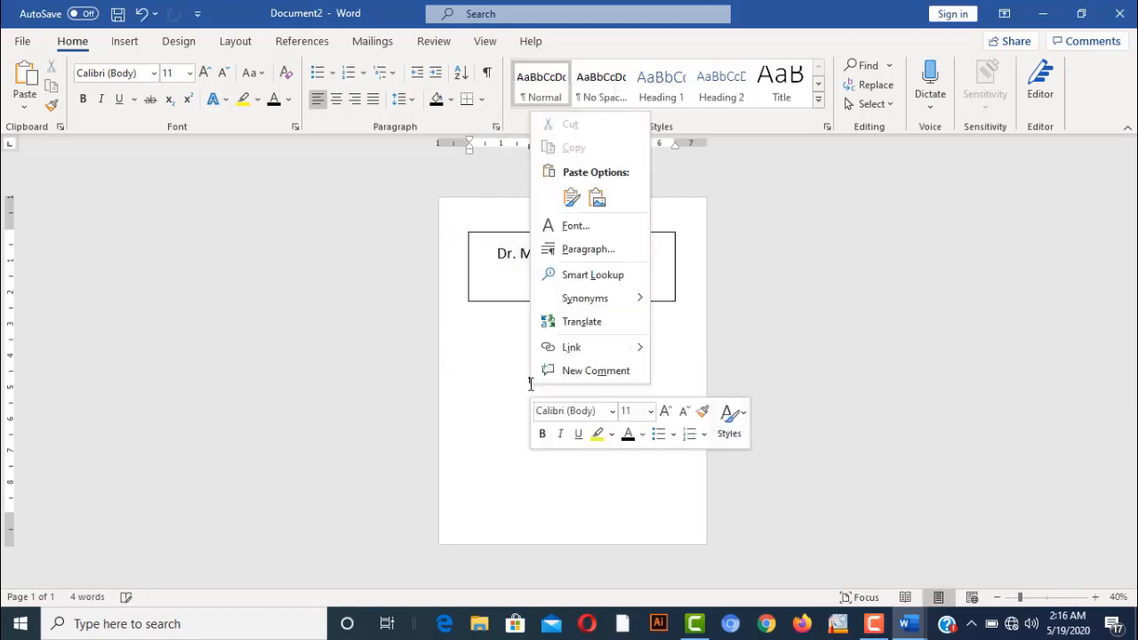
left_click(571, 197)
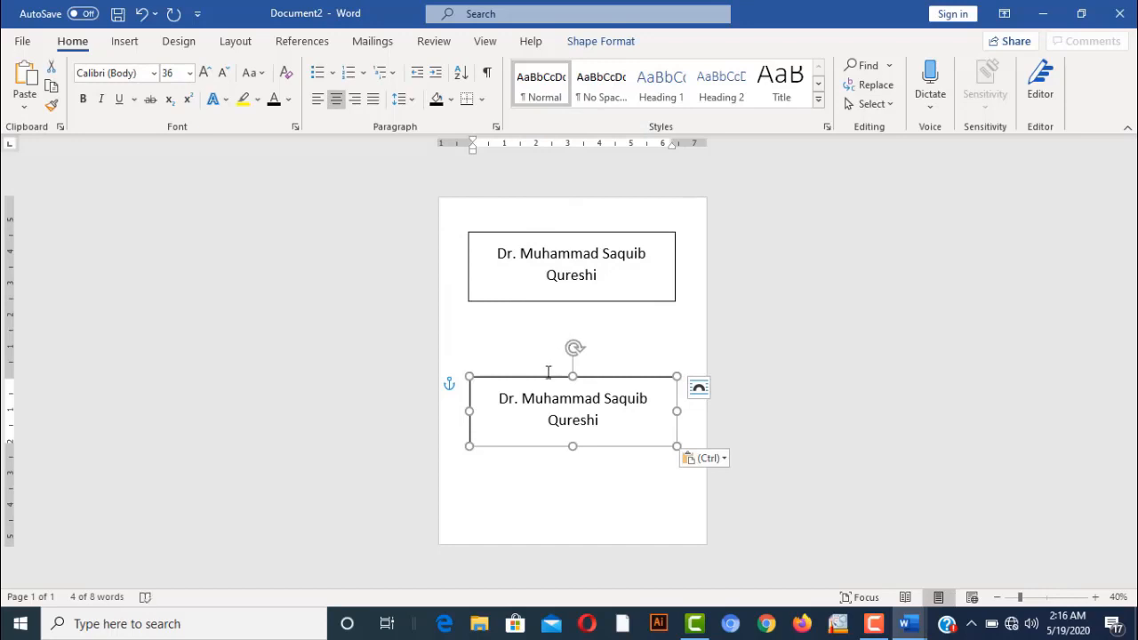
left_click_drag(545, 375, 534, 311)
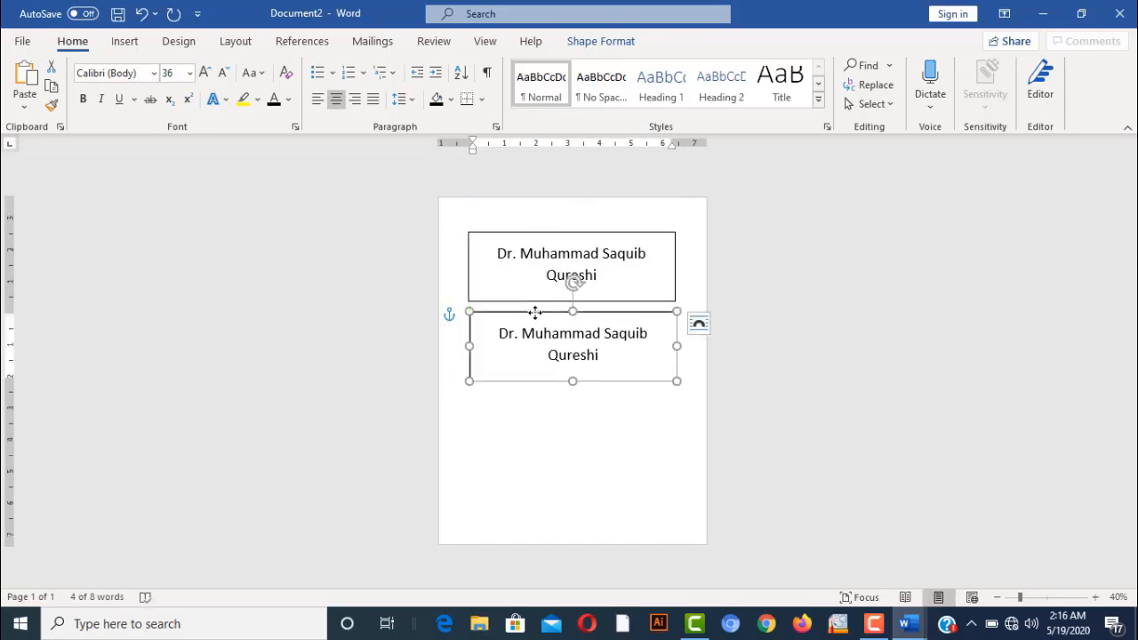
Paste a third name box and place it spaced below the second
right_click(562, 425)
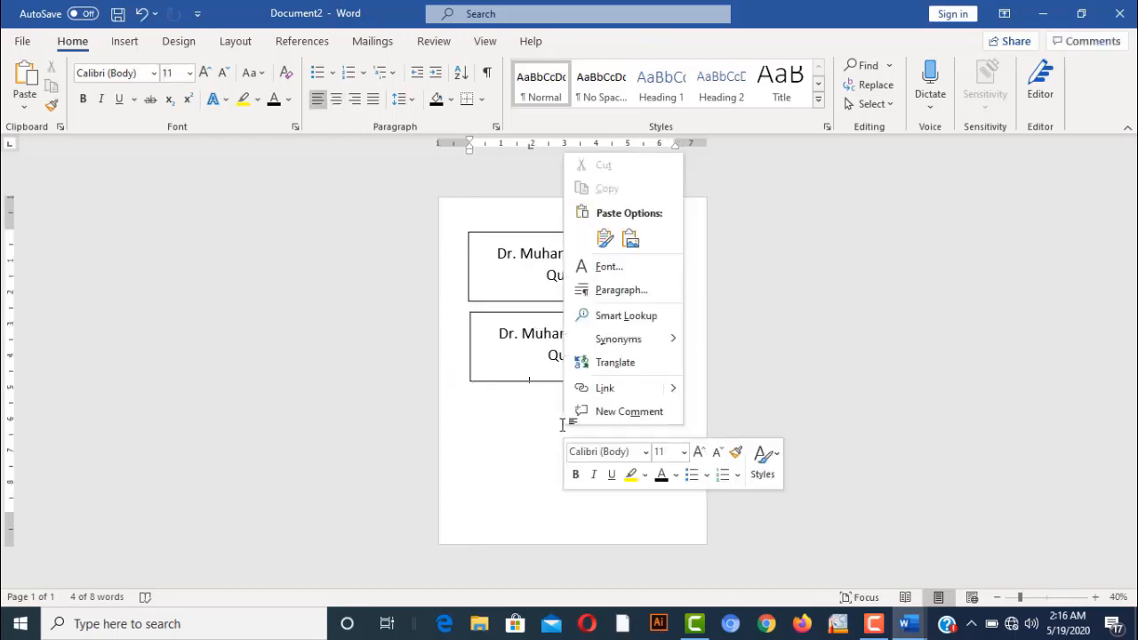
left_click(606, 240)
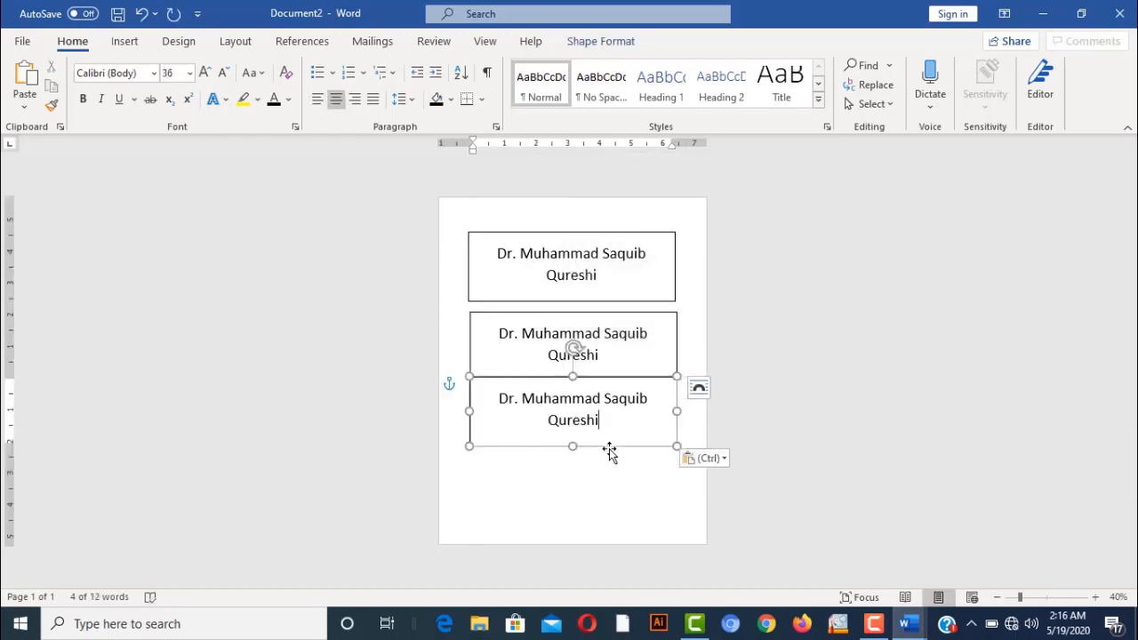
left_click_drag(630, 452, 634, 475)
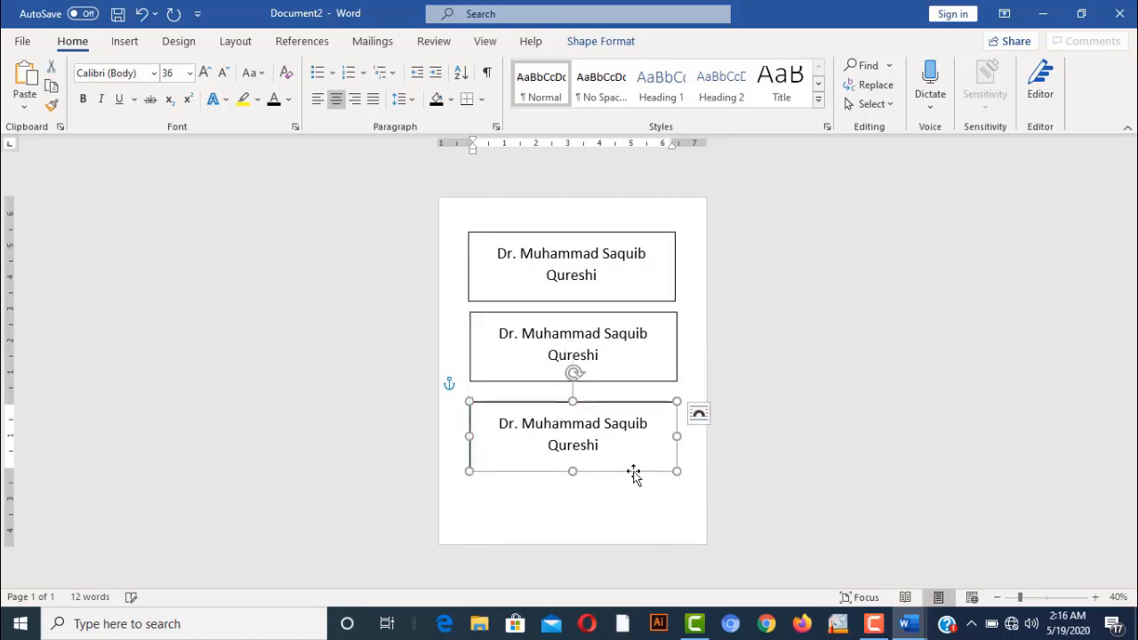
left_click(796, 437)
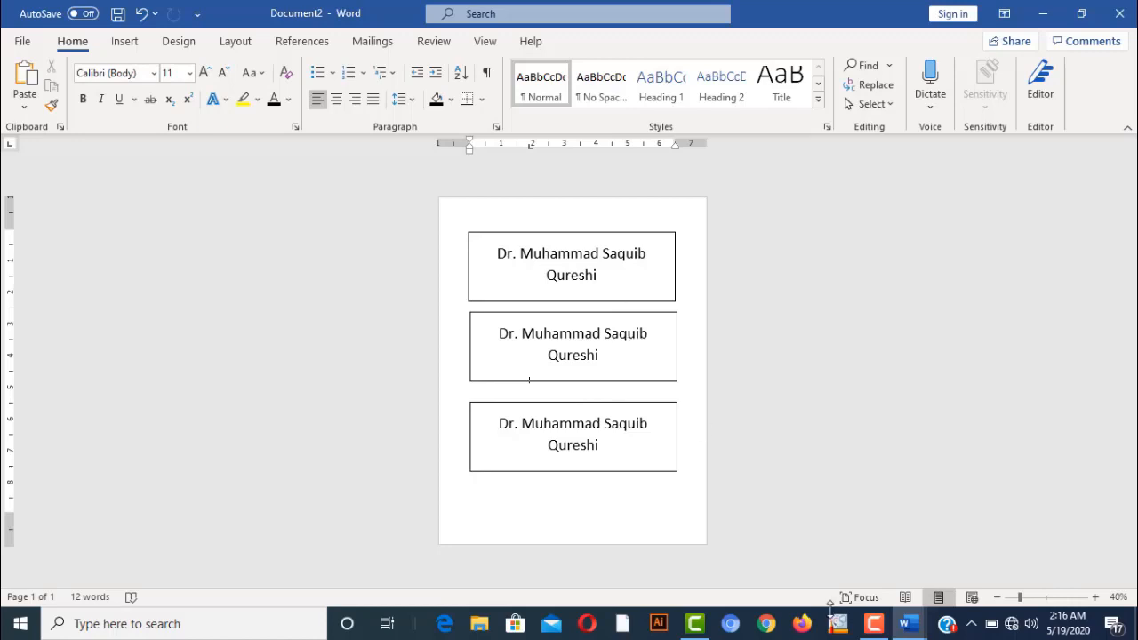
Return to the Important Definitions document, show the Layout options and zoom out to full page width
mouse_move(909, 624)
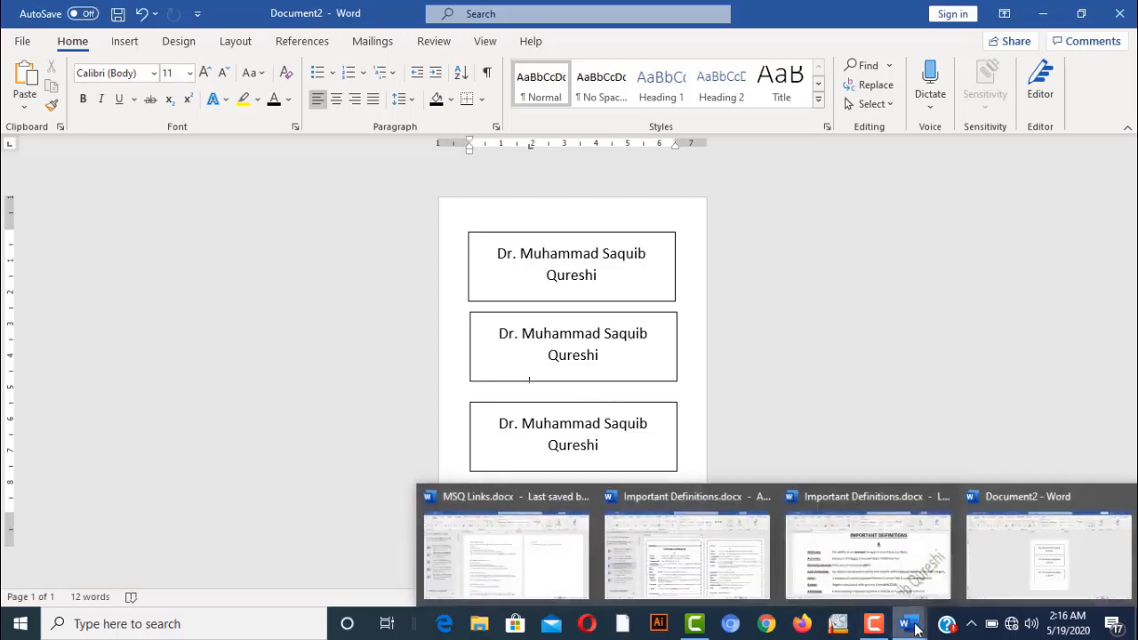
left_click(883, 579)
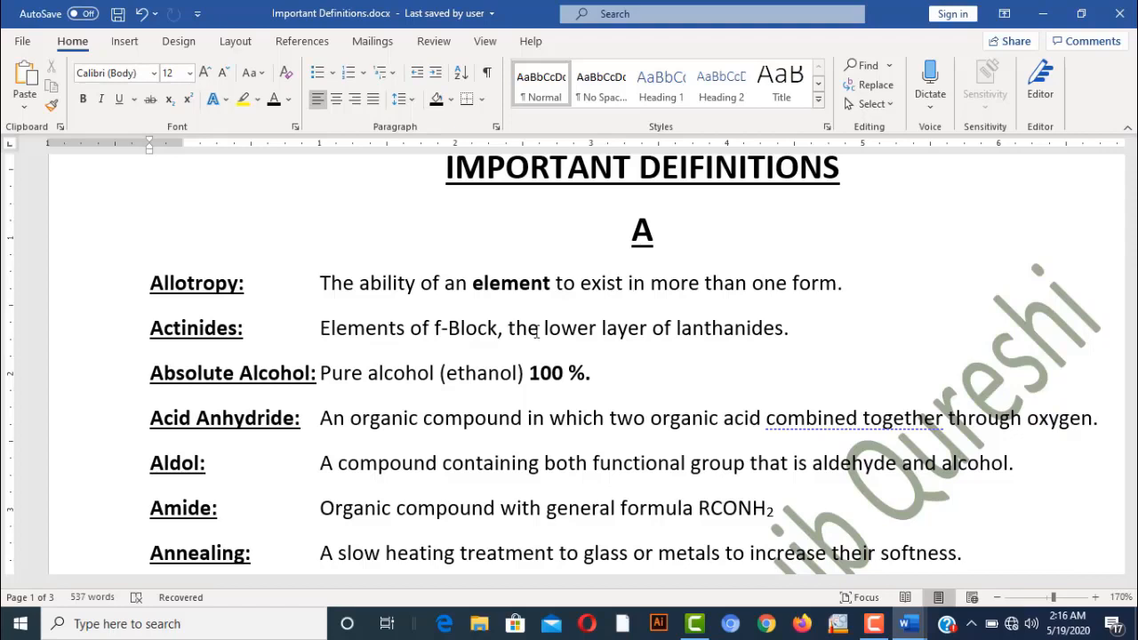
left_click(237, 42)
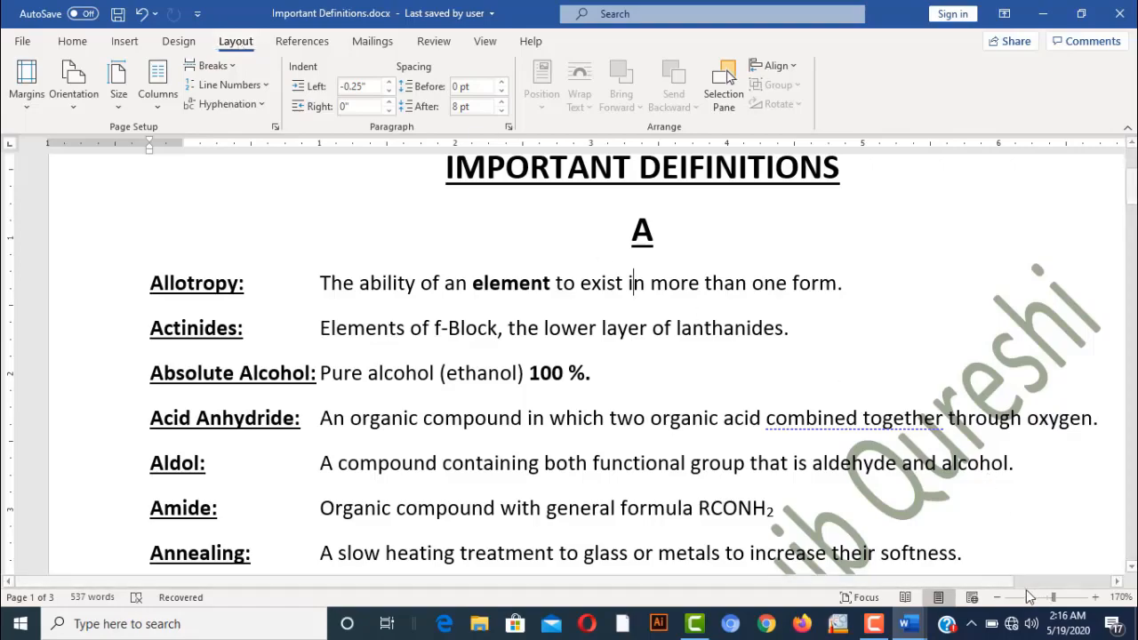
left_click(999, 598)
left_click(999, 598)
left_click(999, 598)
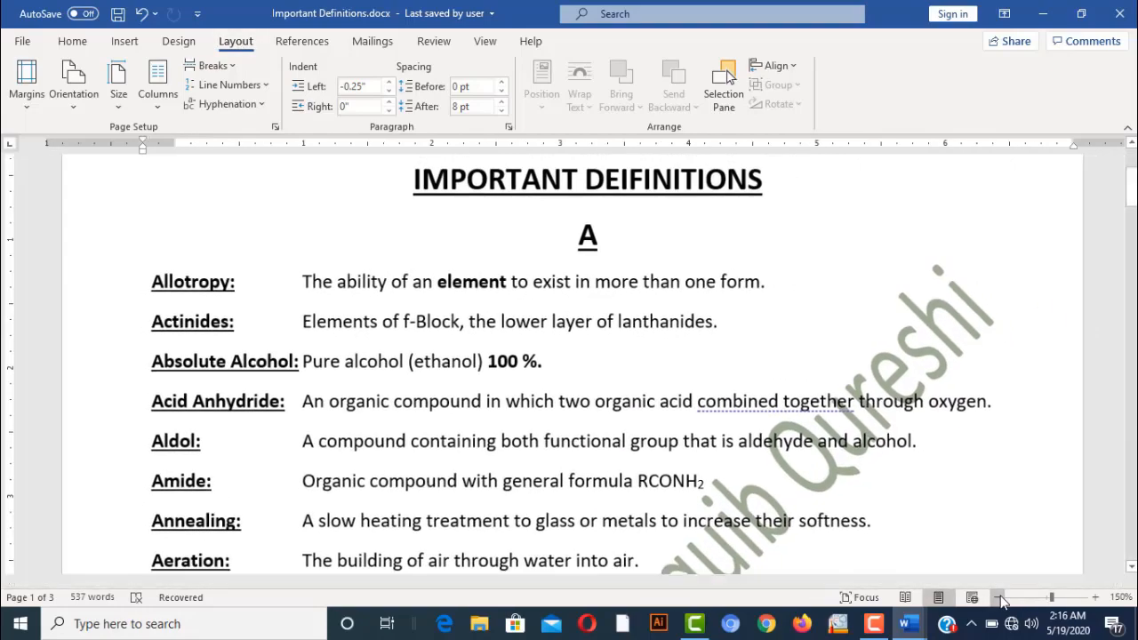
left_click(998, 598)
left_click(999, 598)
left_click(998, 598)
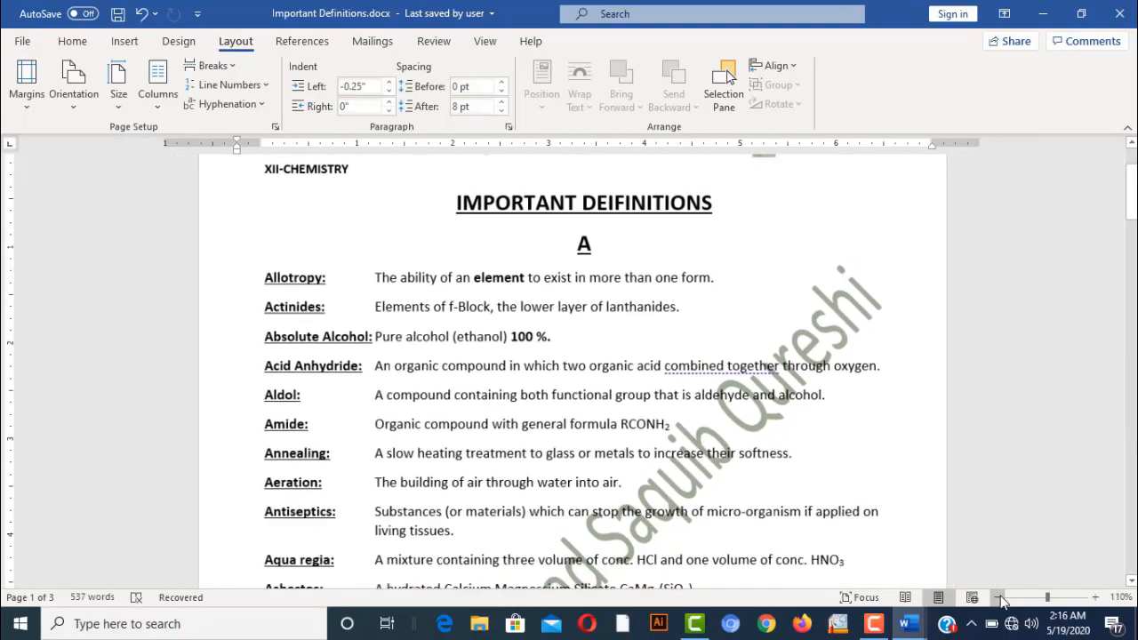
left_click(999, 600)
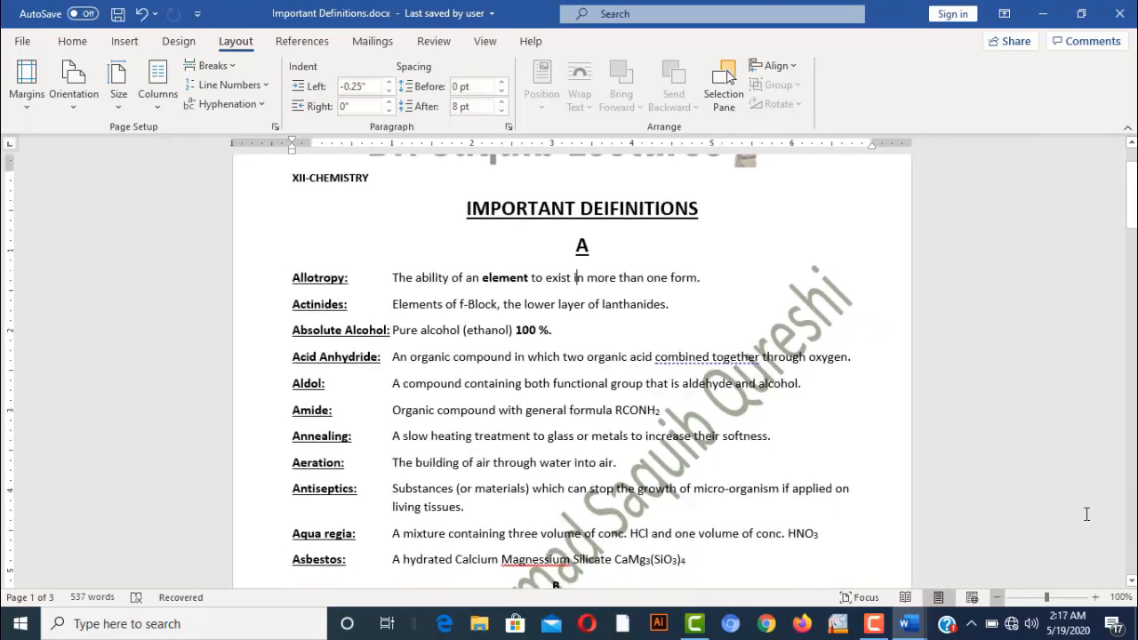
left_click_drag(1132, 203, 1132, 182)
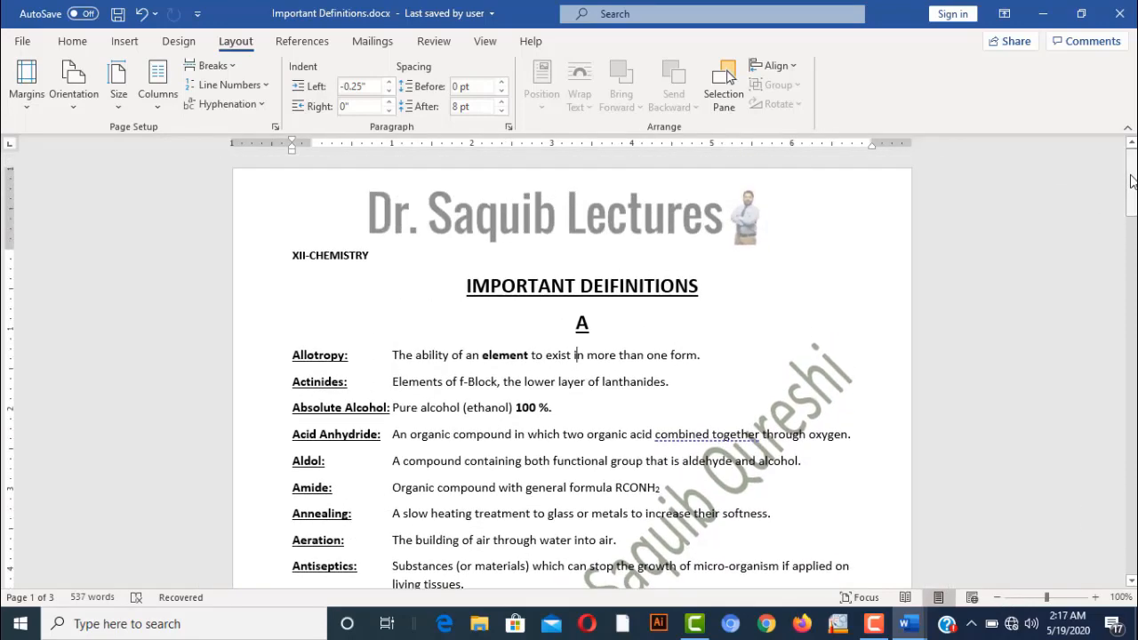
Try Moderate margins, then apply Wide margins (1" top/bottom, 2" left/right) to the whole document
left_click(30, 84)
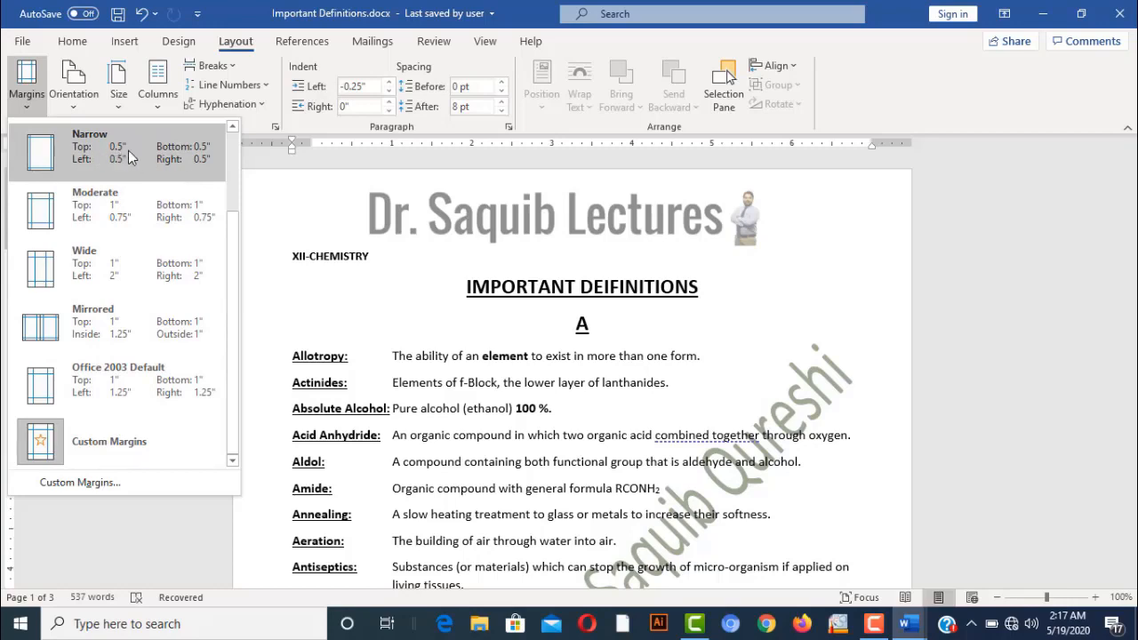
left_click(112, 196)
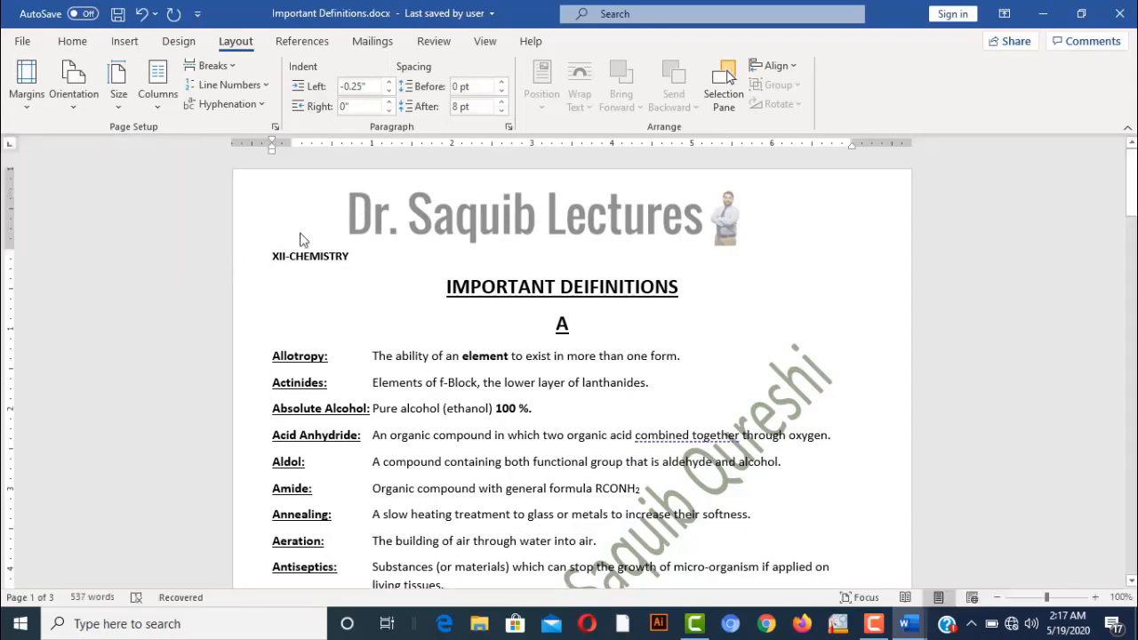
left_click(27, 98)
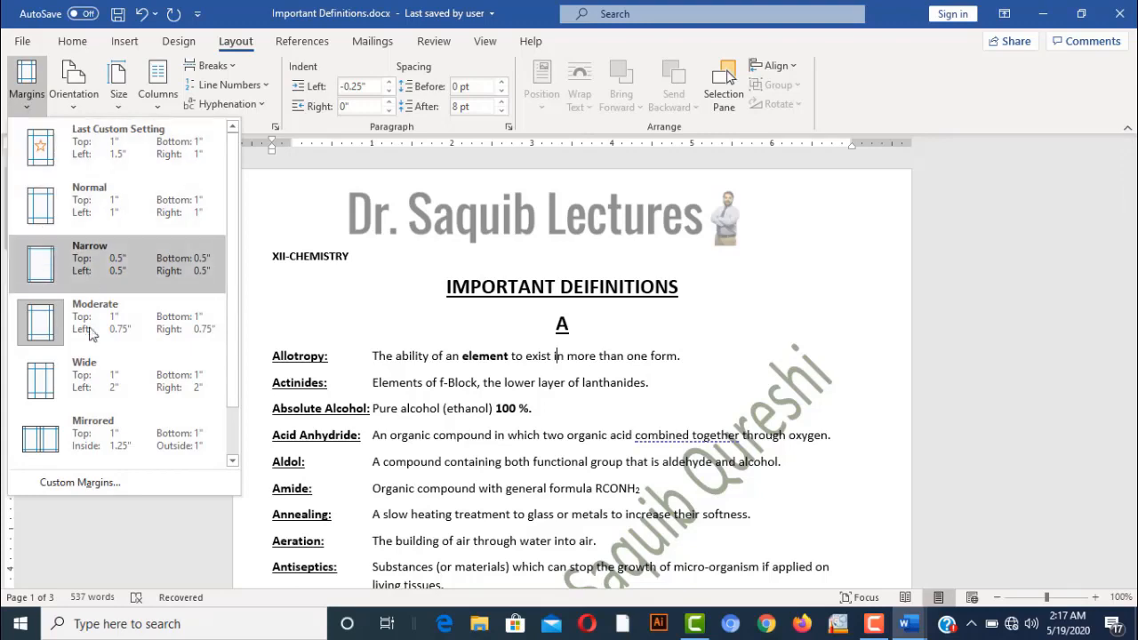
left_click(92, 379)
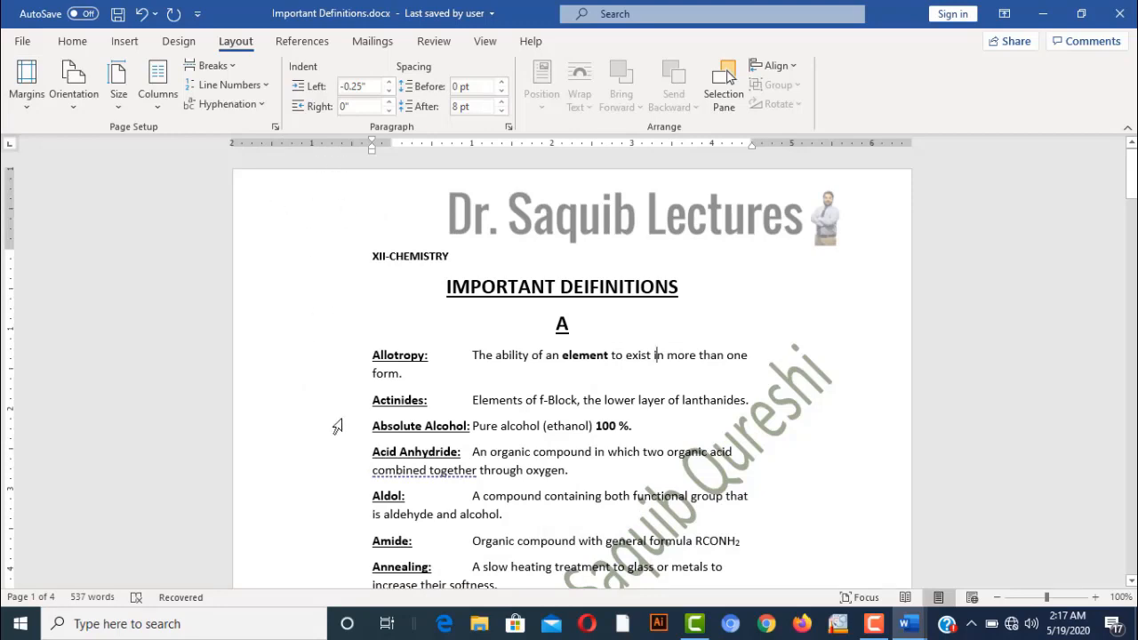
left_click(27, 84)
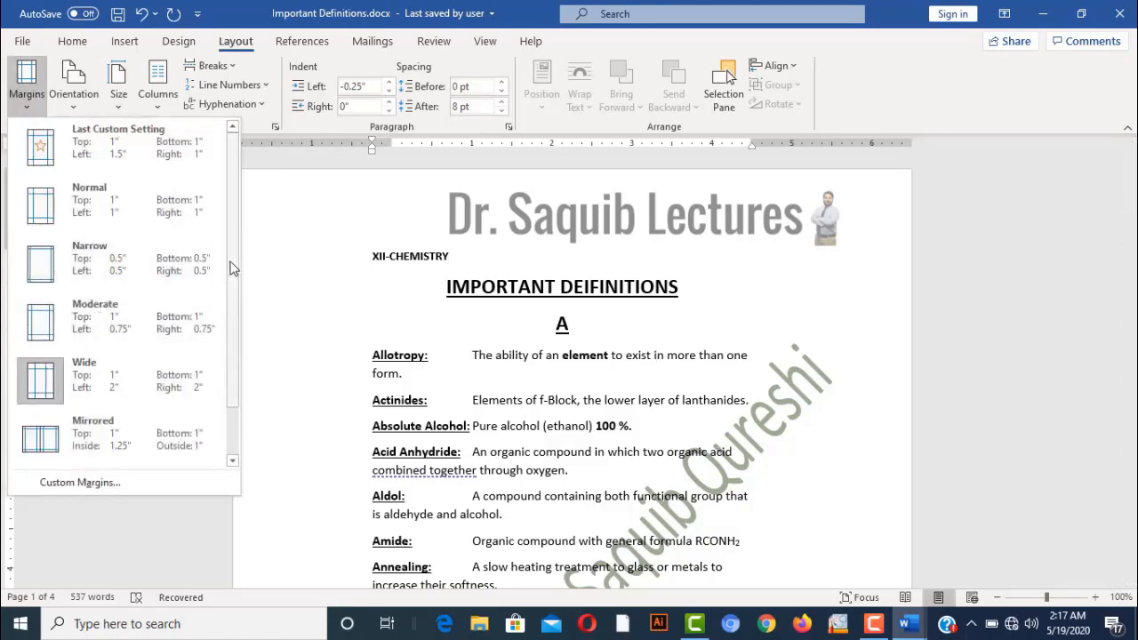
left_click(79, 481)
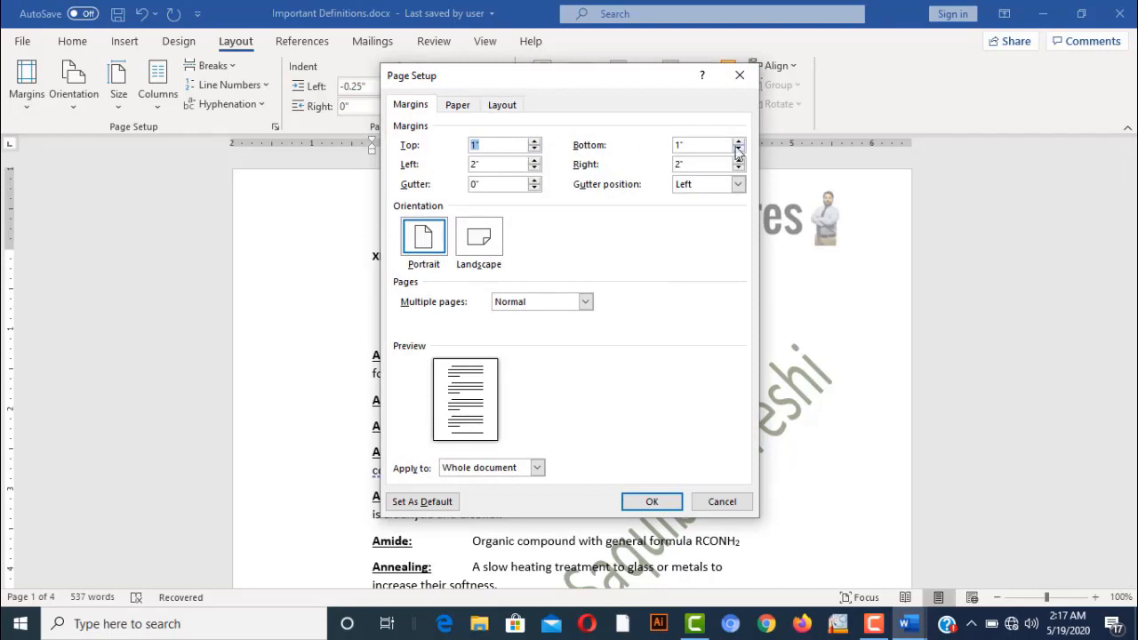
left_click(537, 468)
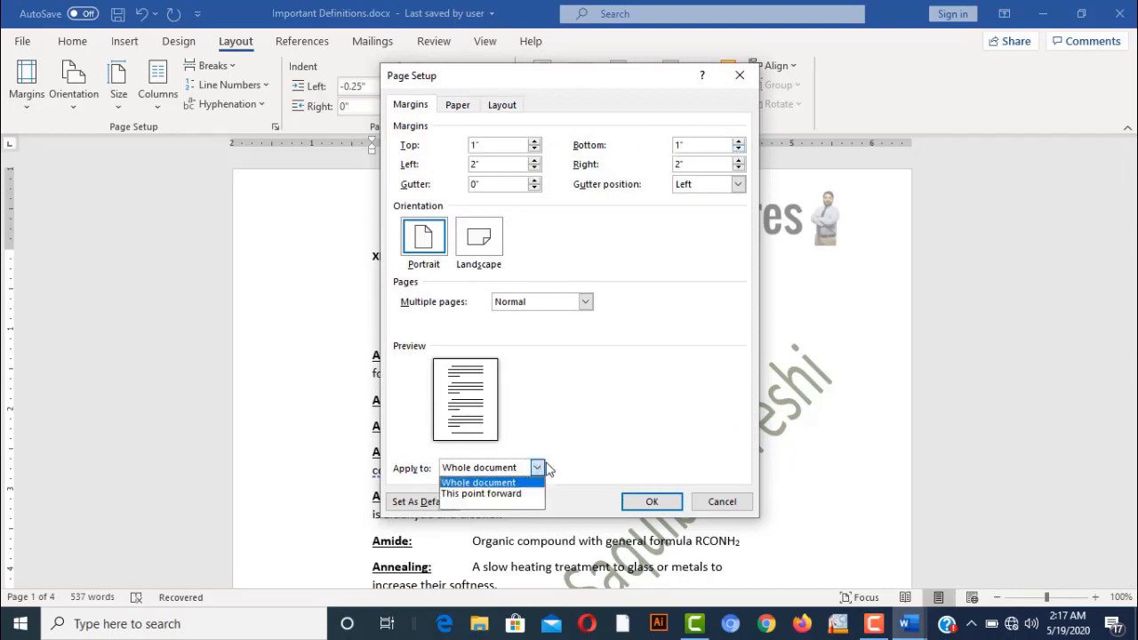
left_click(602, 433)
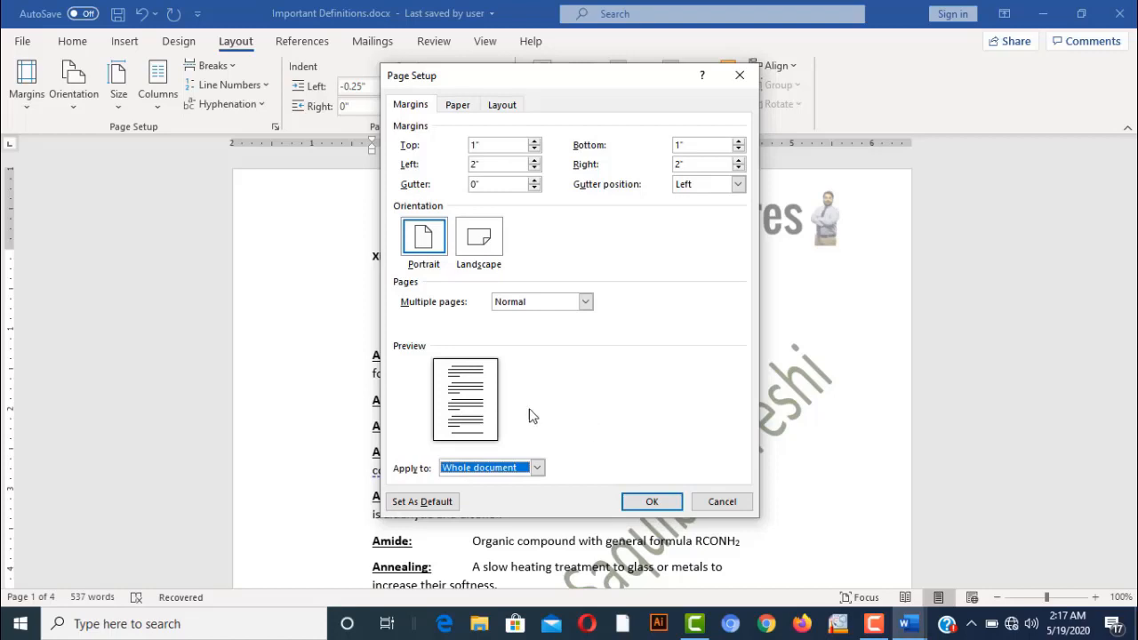
left_click(652, 501)
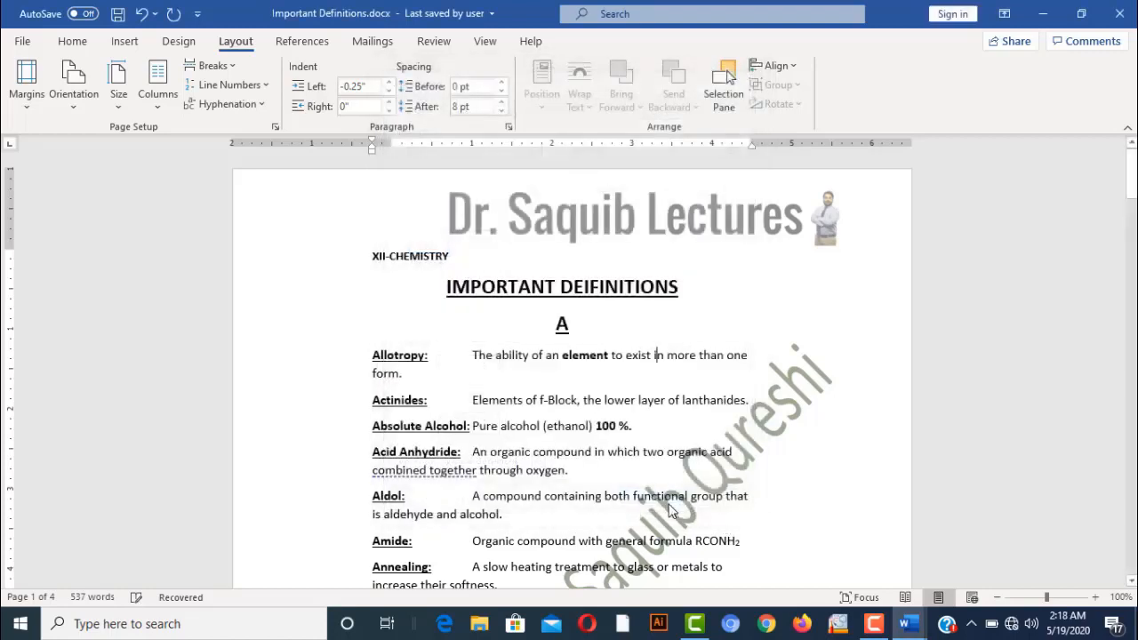
Switch the pages to landscape and zoom out to view them side by side
left_click(79, 102)
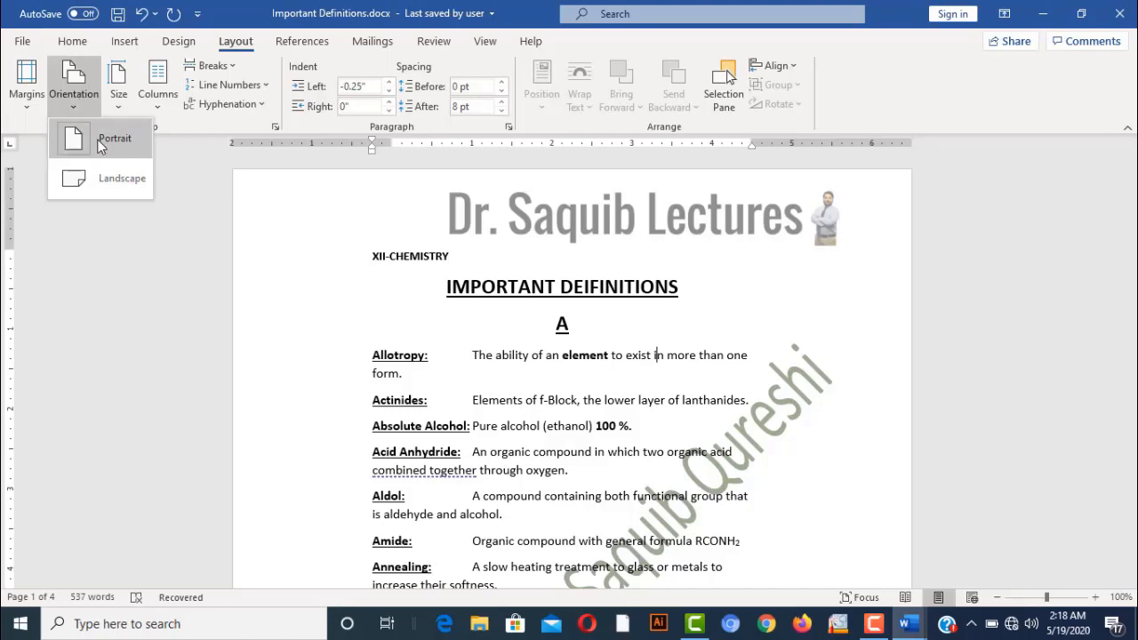
left_click(110, 179)
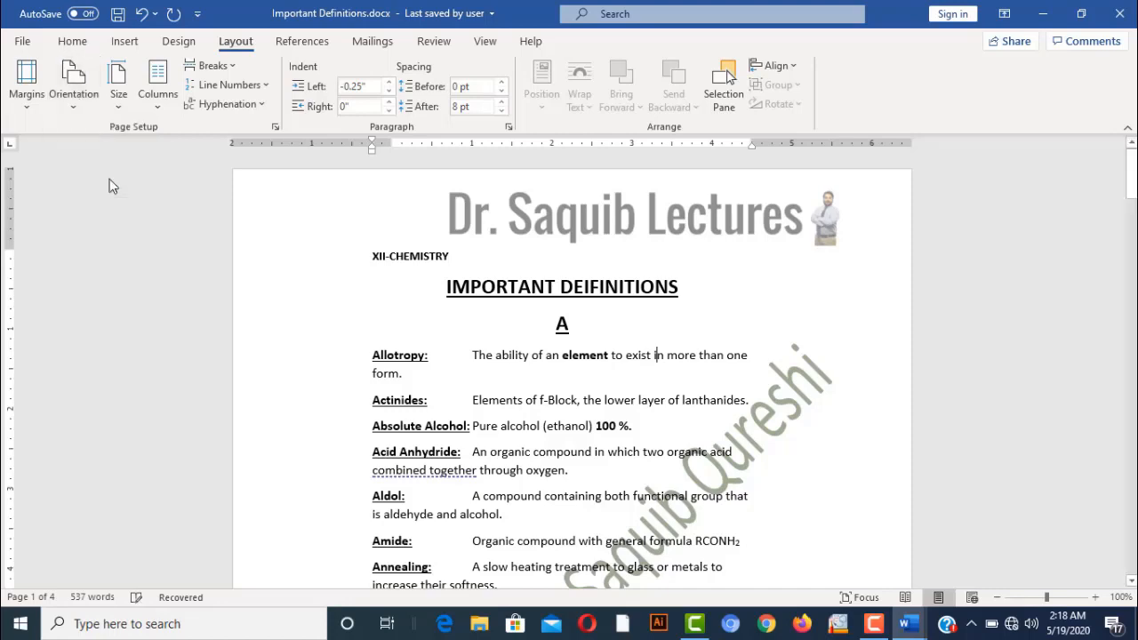
left_click(997, 597)
left_click(998, 598)
left_click(998, 597)
left_click(998, 598)
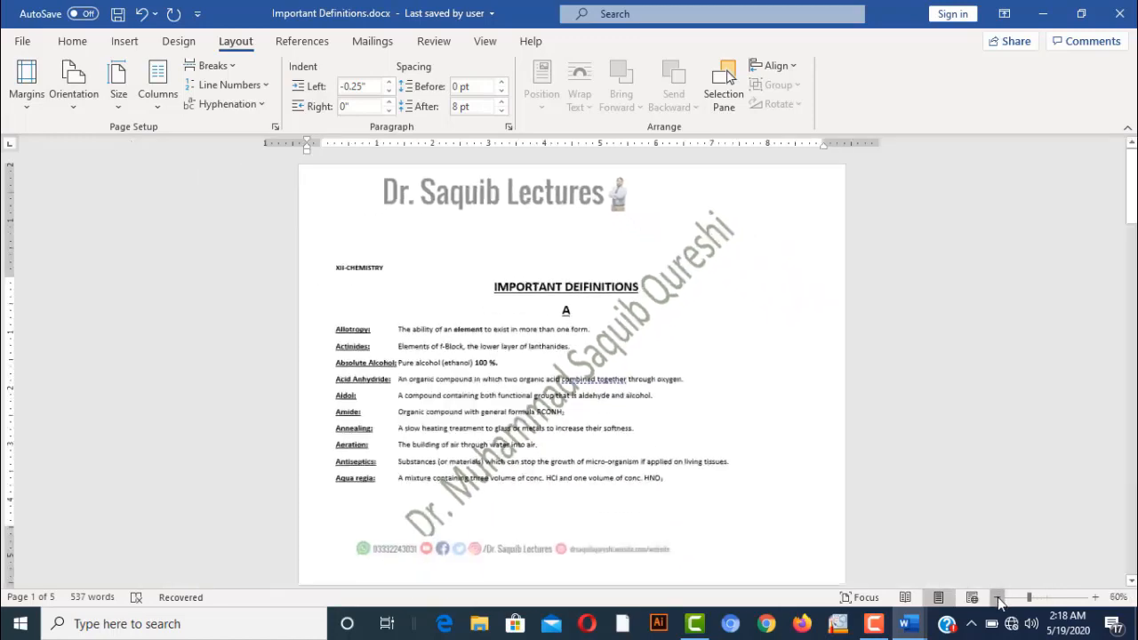
left_click(998, 598)
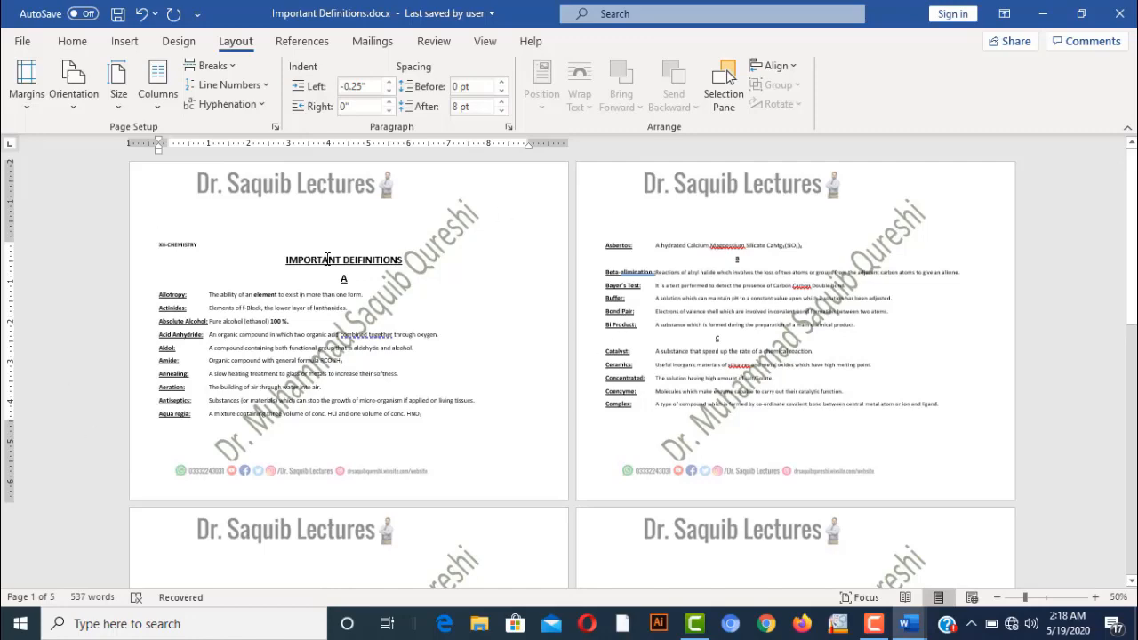
Toggle between portrait and landscape, finishing in portrait orientation
left_click(74, 89)
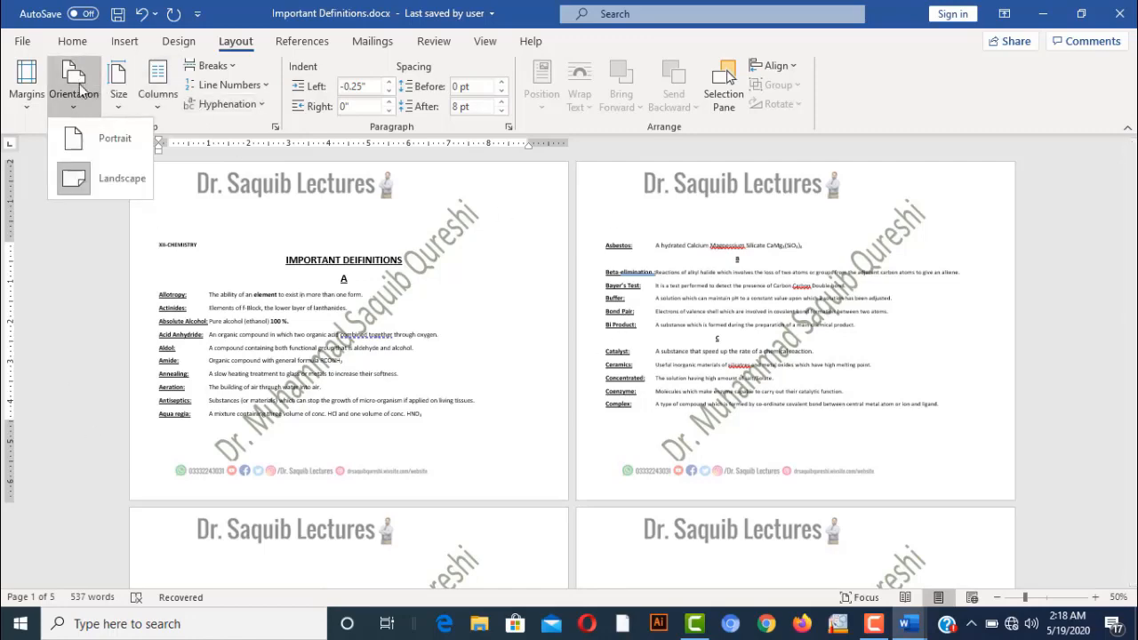
left_click(97, 142)
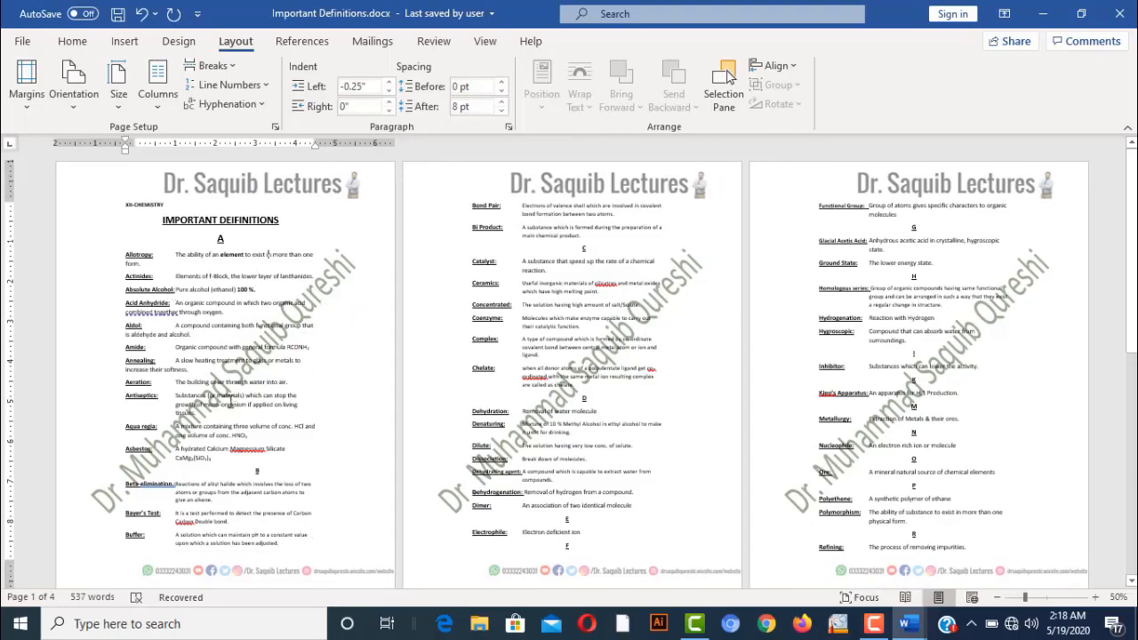
left_click(75, 87)
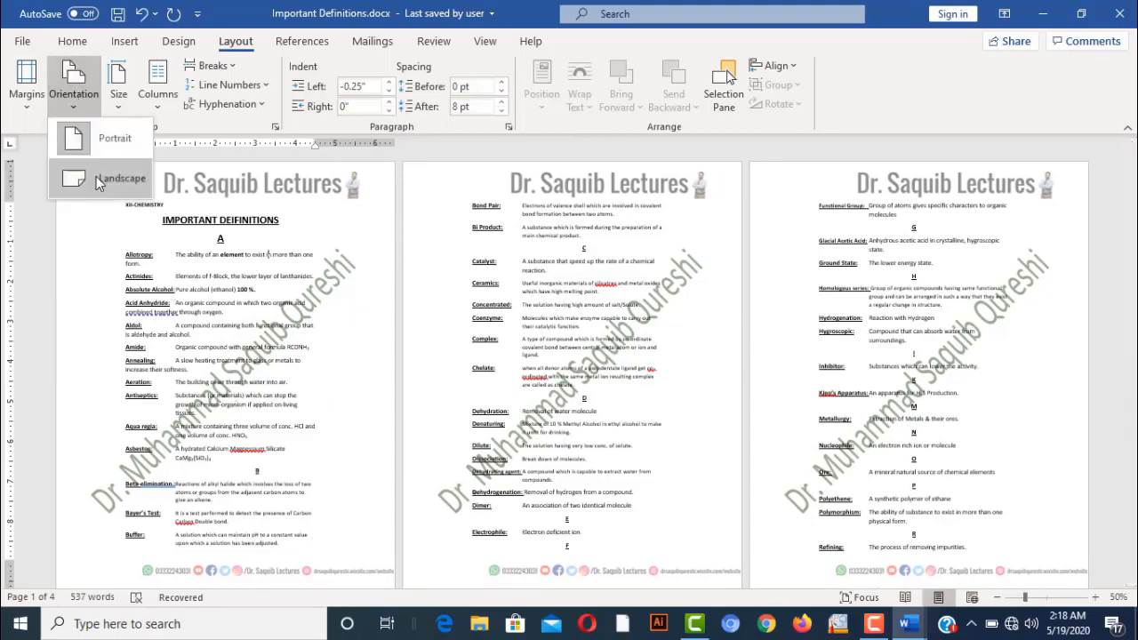
left_click(96, 178)
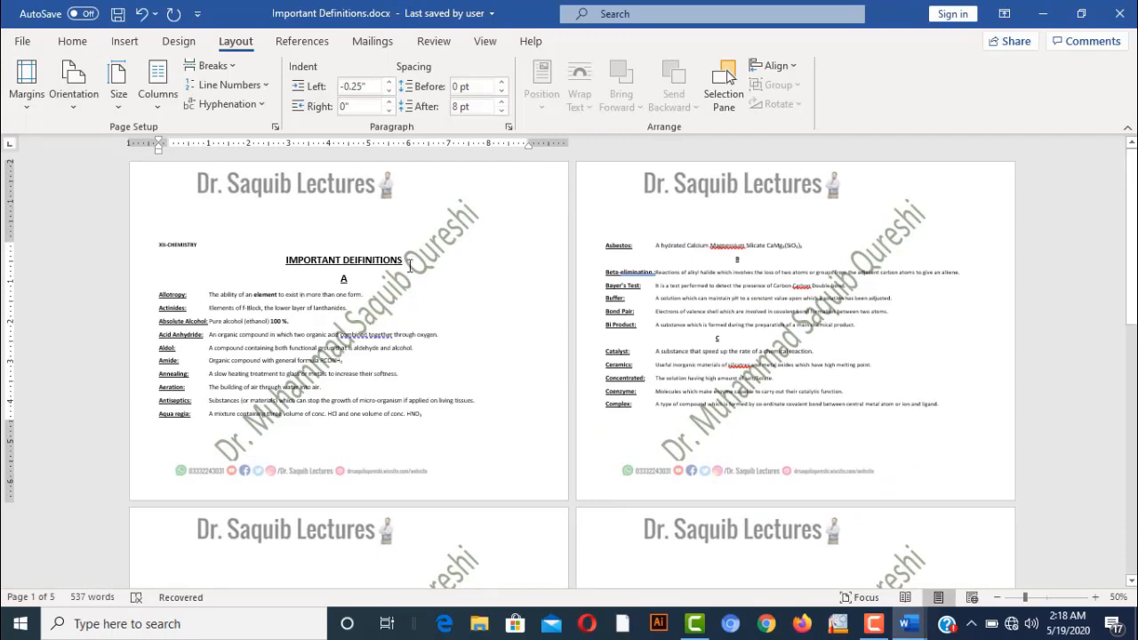
left_click(75, 87)
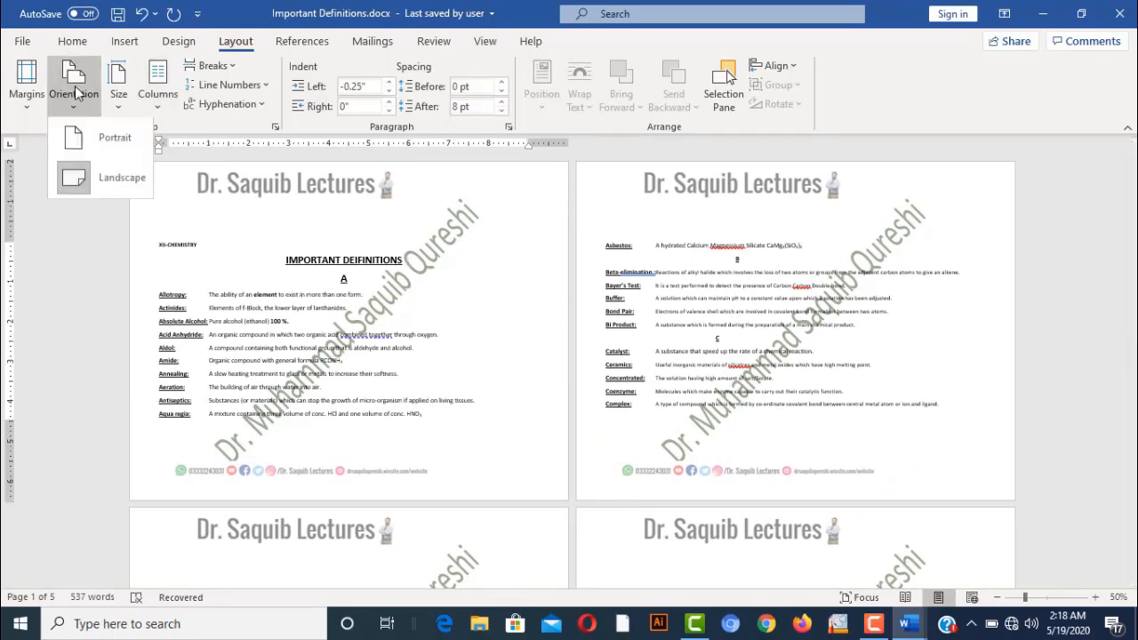
left_click(88, 138)
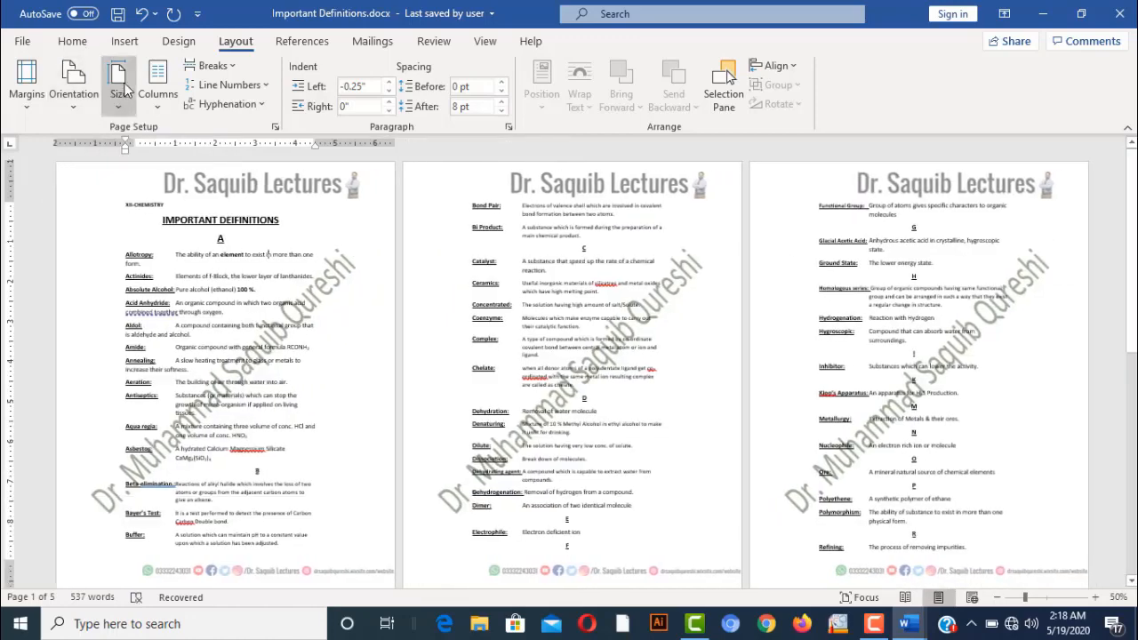
Set the document's paper size to A4
left_click(121, 89)
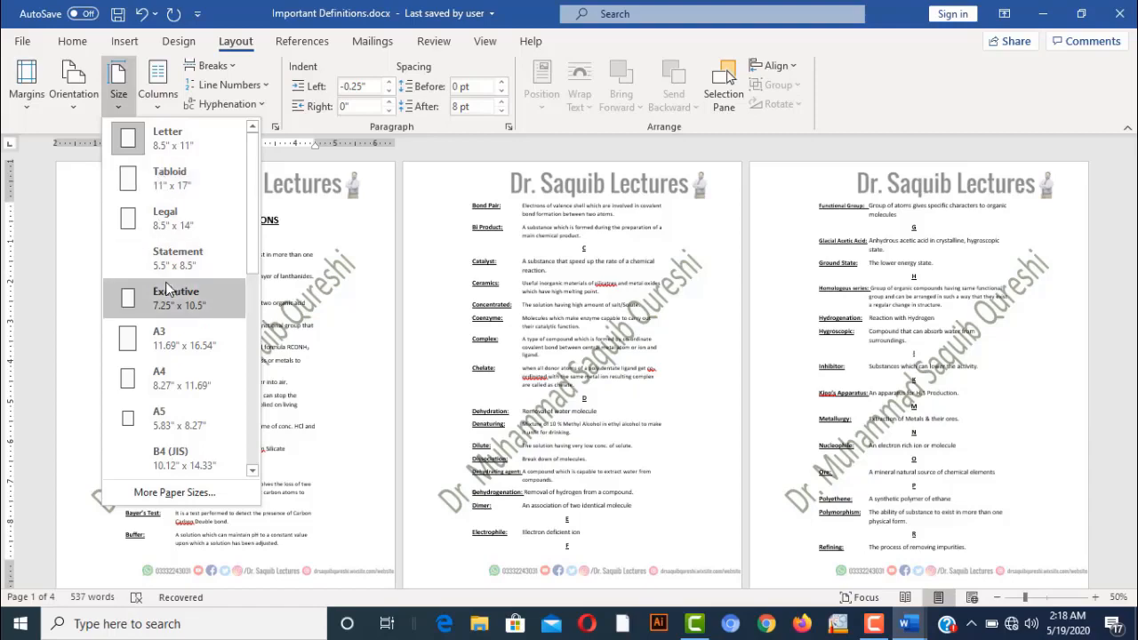
left_click(180, 383)
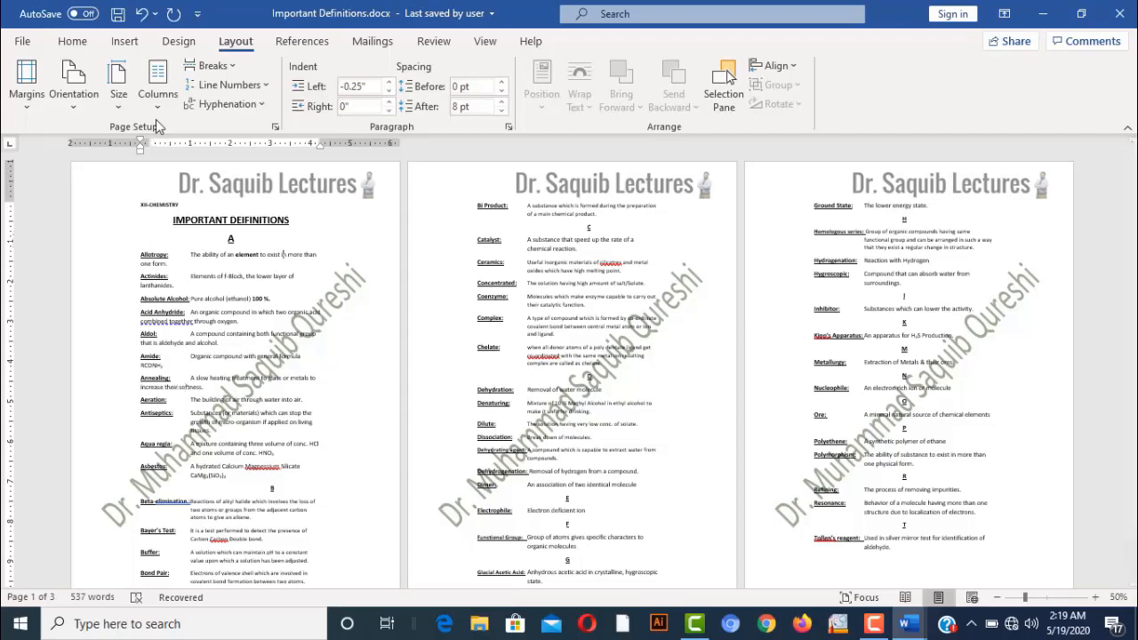
left_click(158, 89)
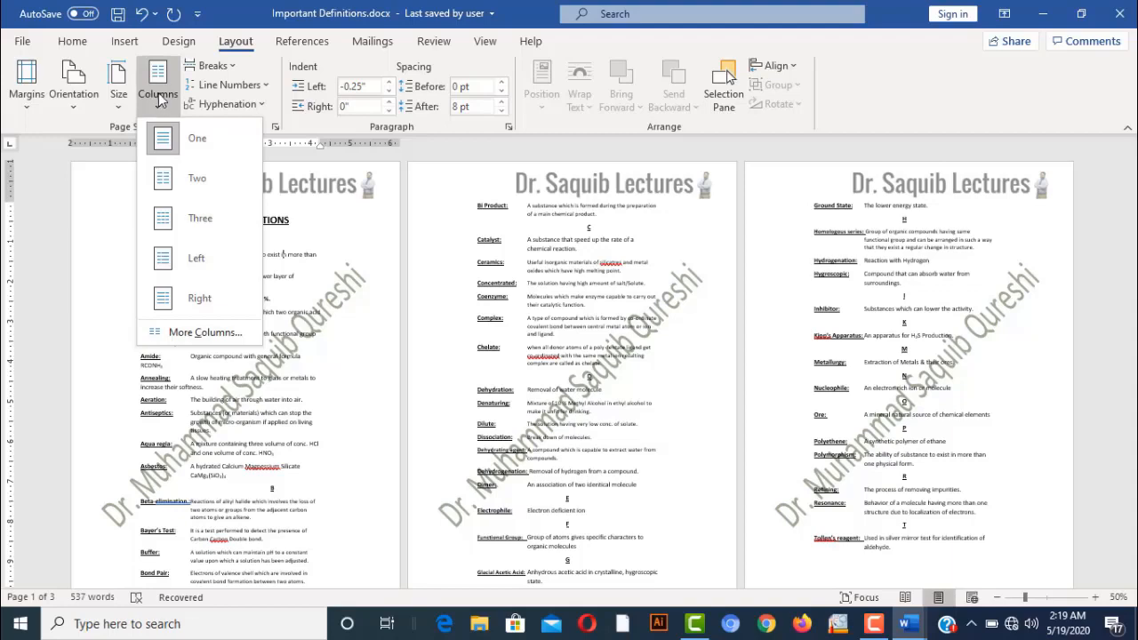
left_click(191, 178)
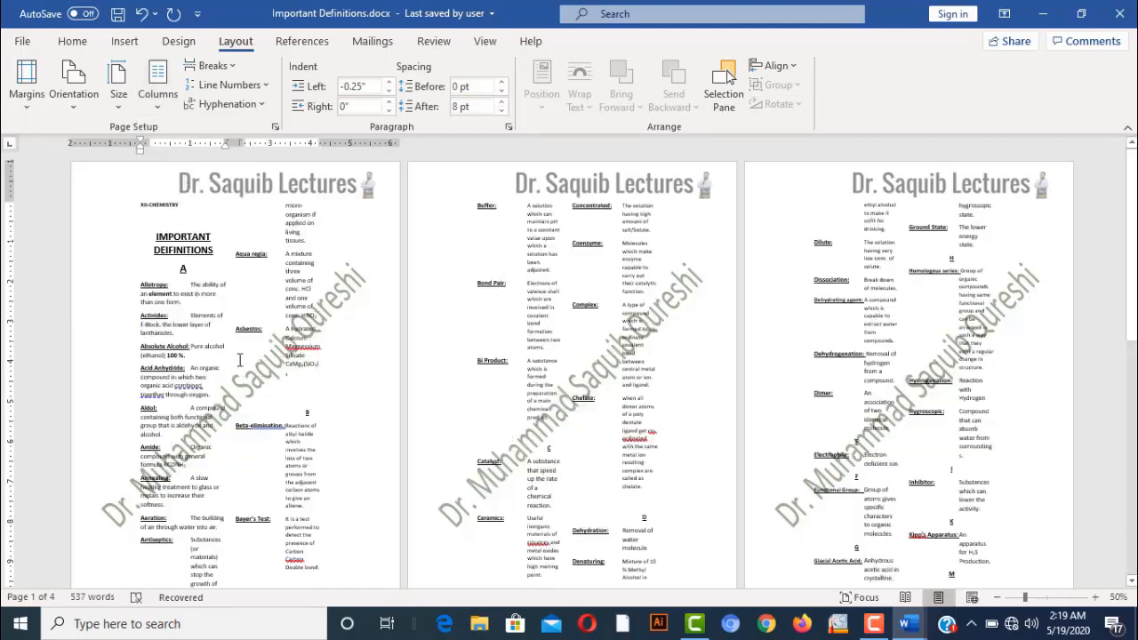
left_click(157, 84)
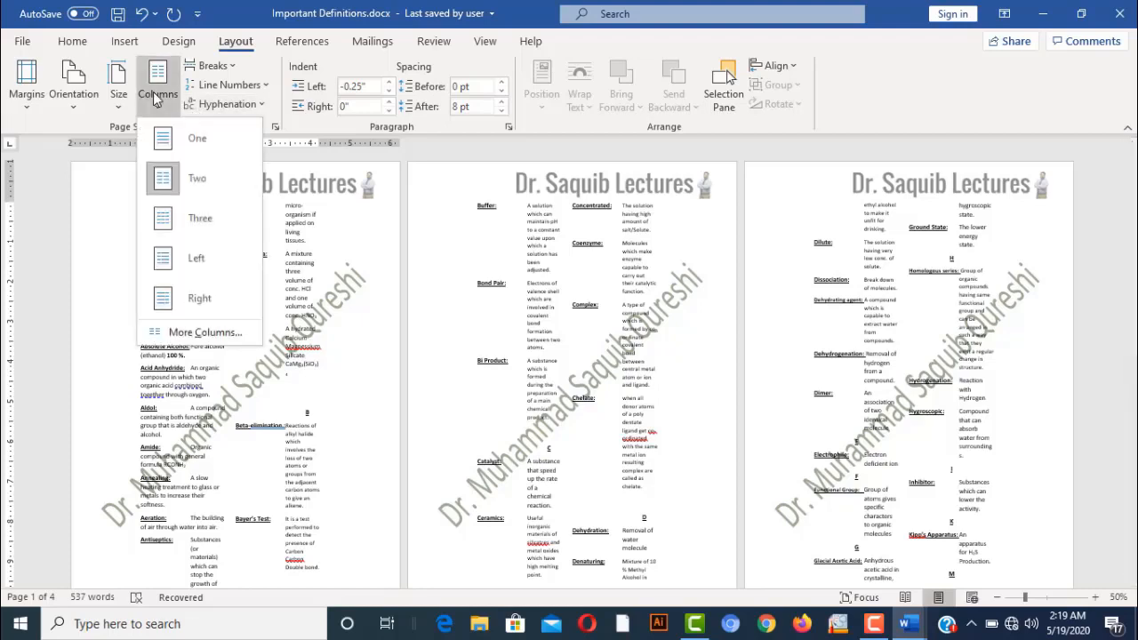
left_click(193, 225)
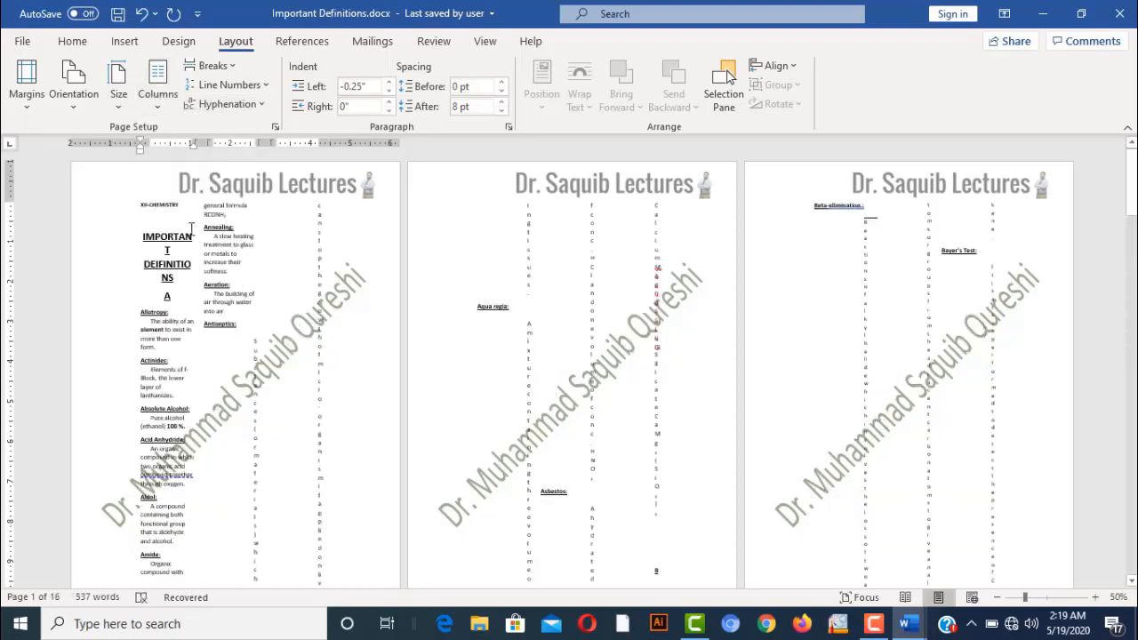
left_click(166, 102)
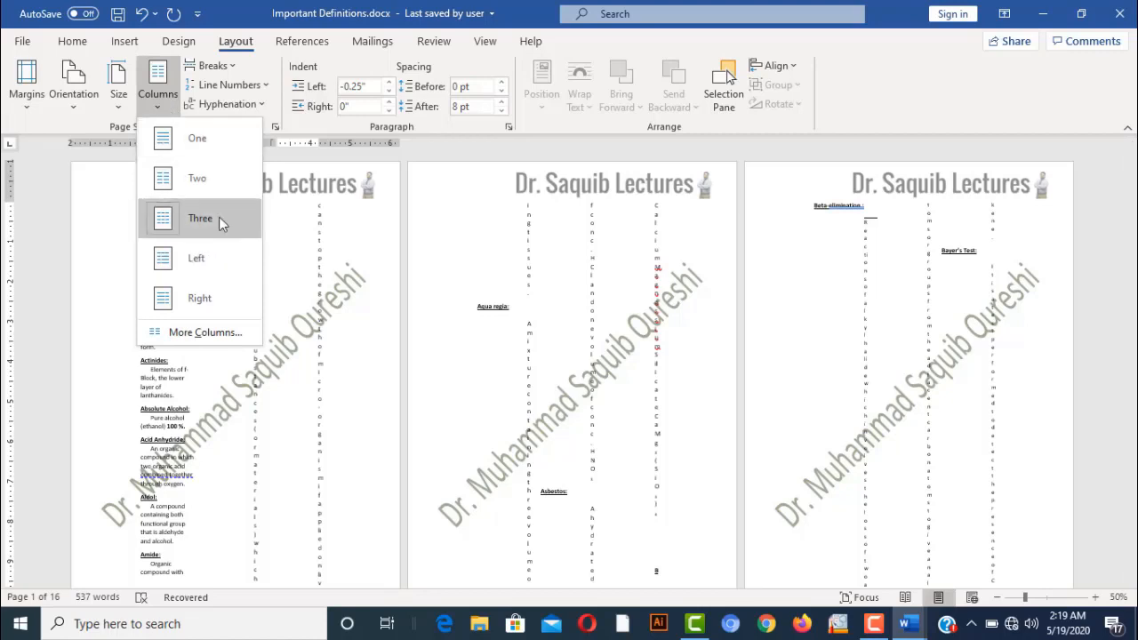
left_click(193, 332)
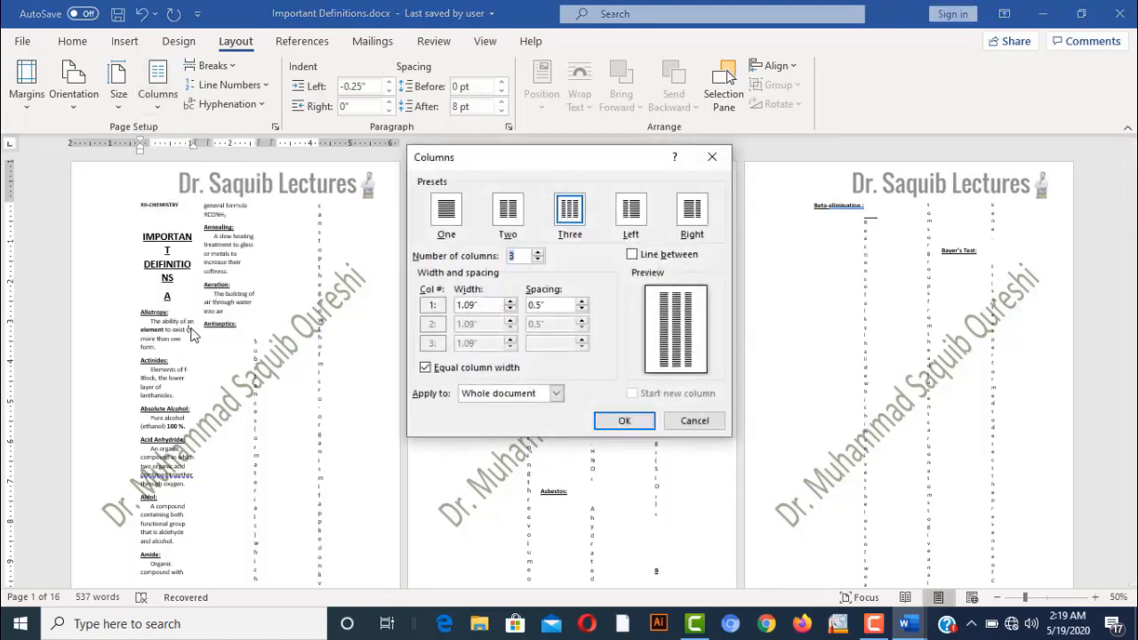
left_click(538, 253)
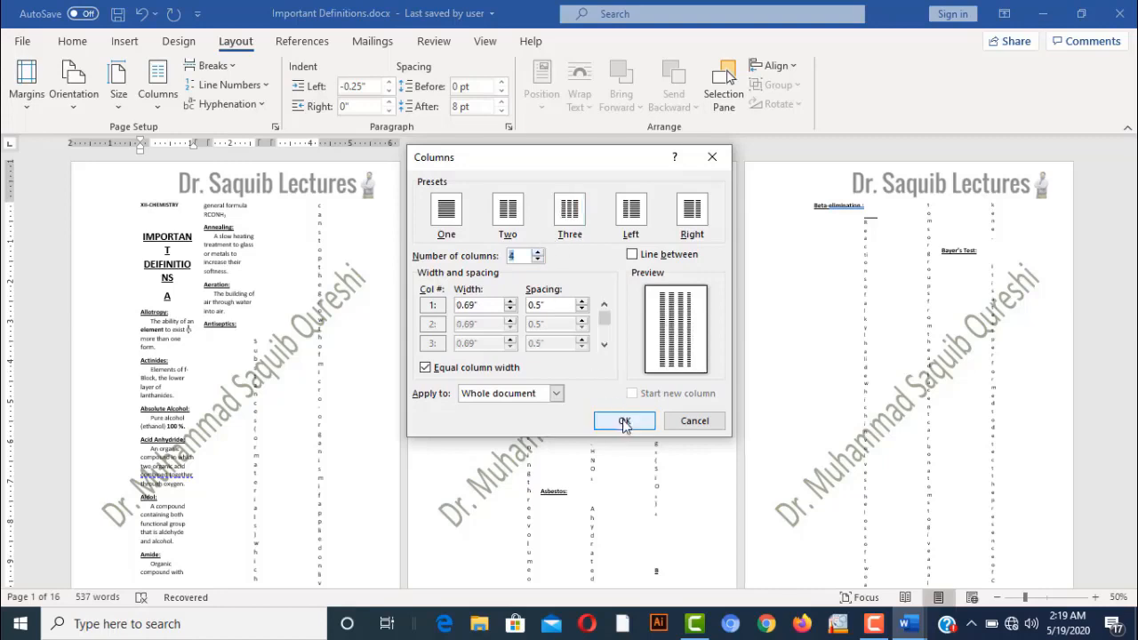
left_click(624, 421)
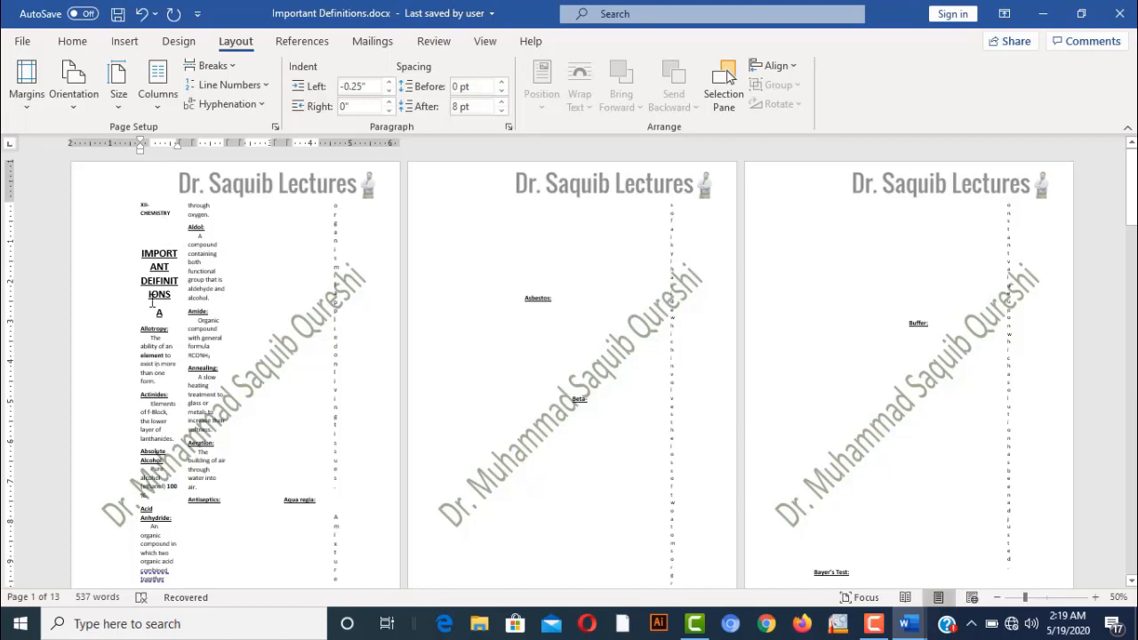
left_click(144, 95)
left_click(192, 178)
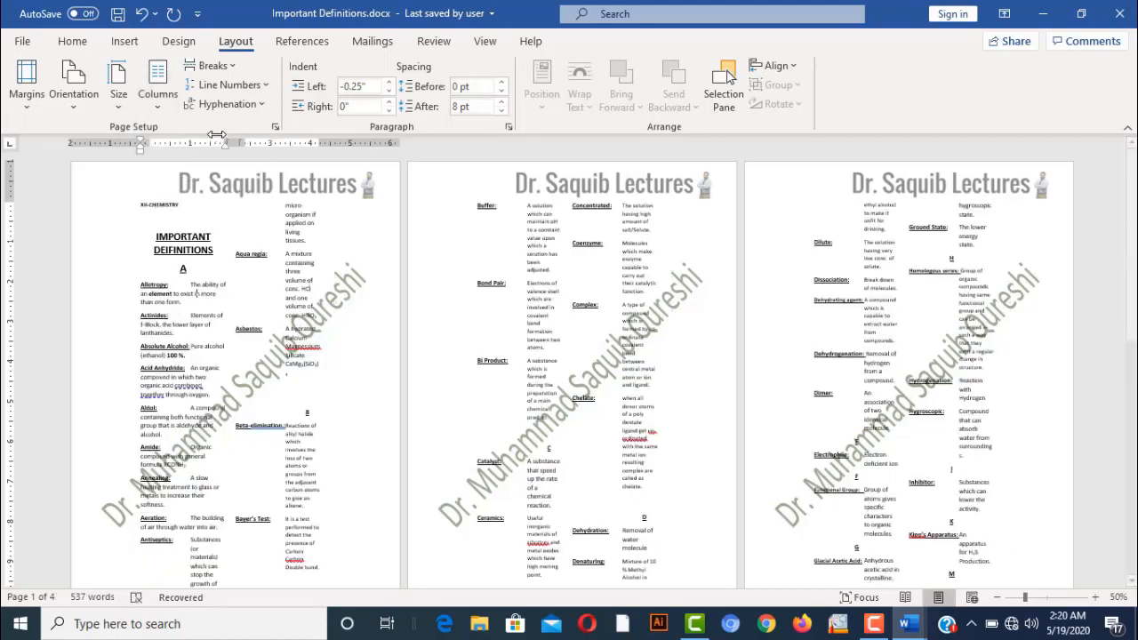
left_click(169, 96)
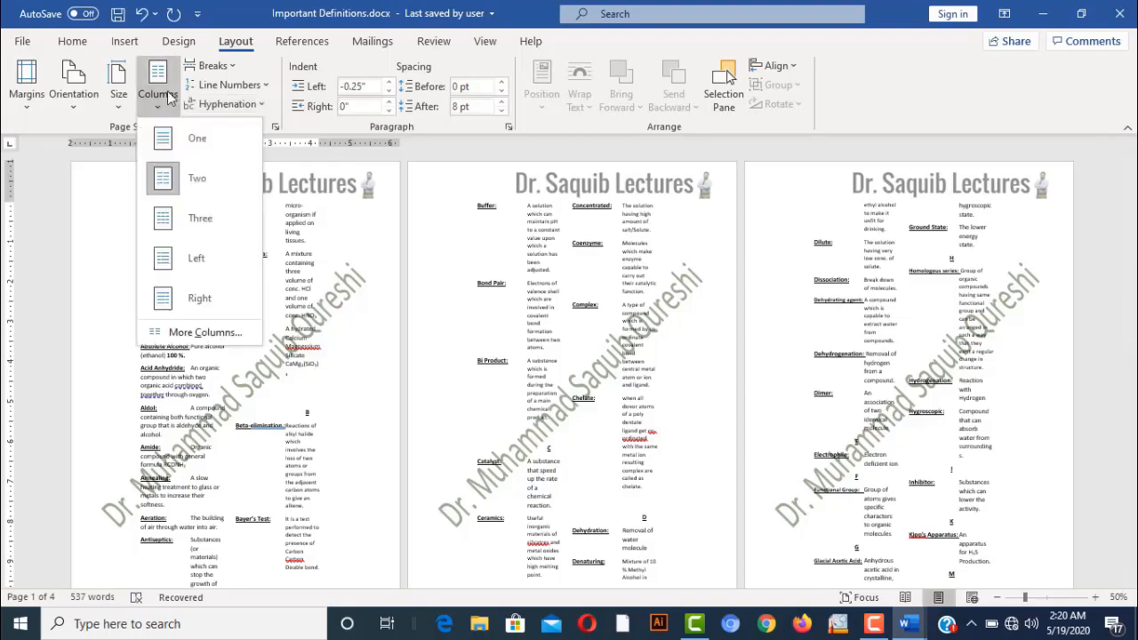
left_click(203, 137)
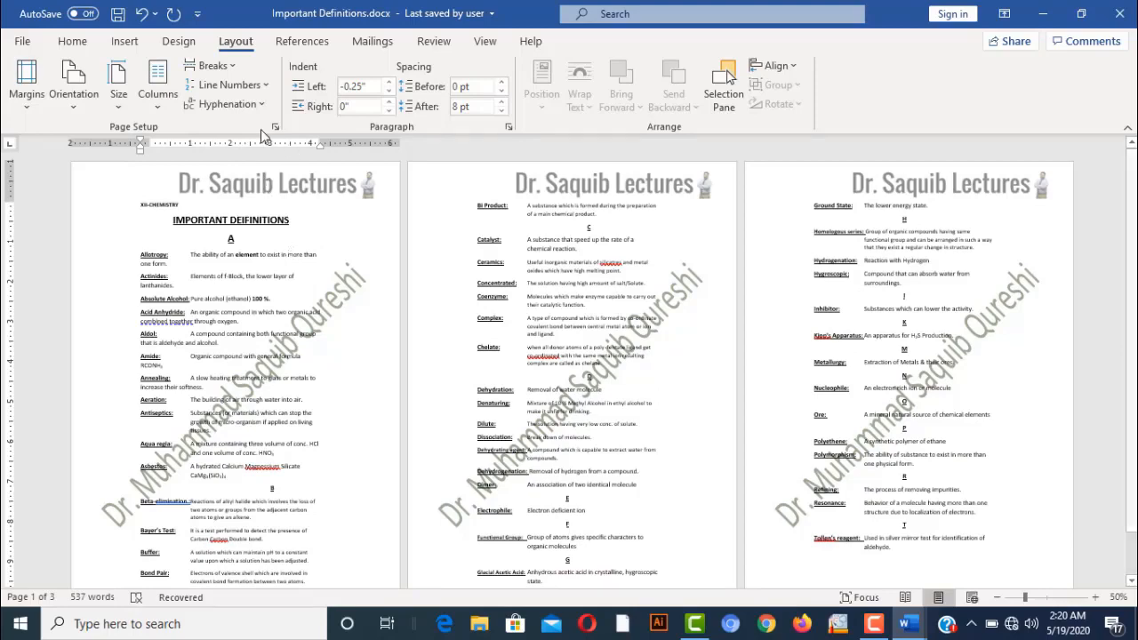
left_click(228, 70)
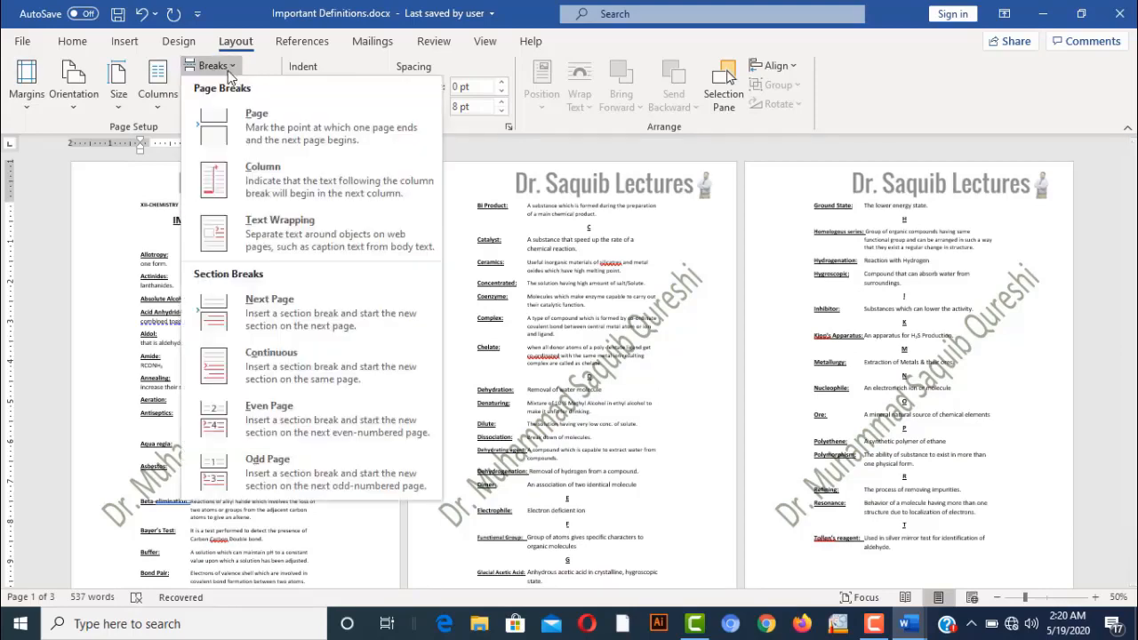
left_click(274, 145)
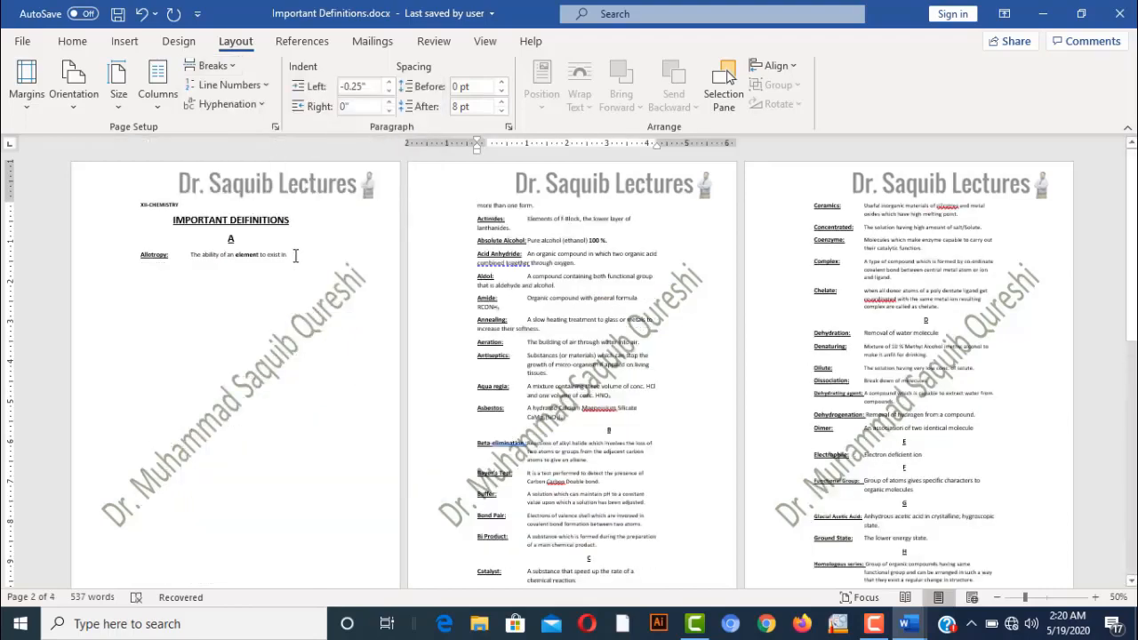
left_click(295, 256)
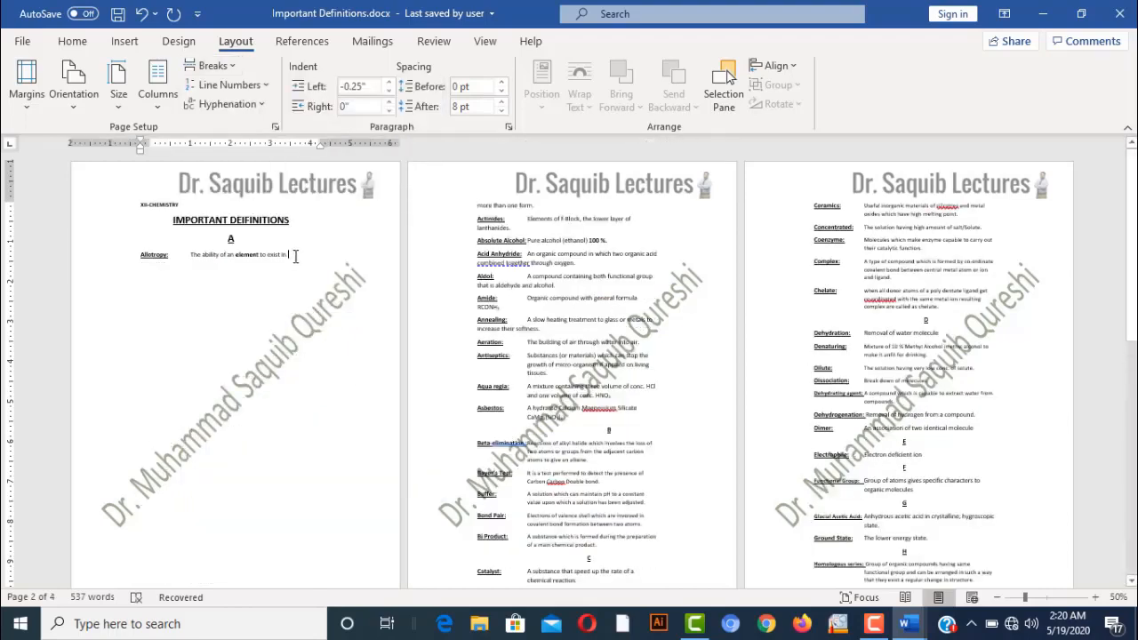
left_click(82, 44)
left_click(123, 43)
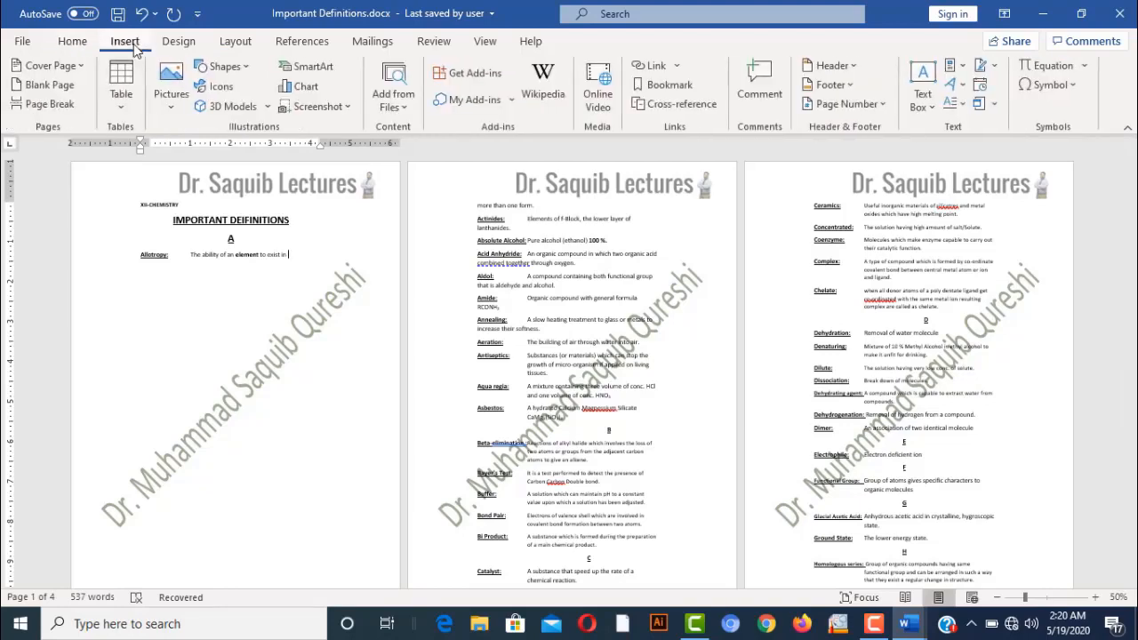
left_click(47, 104)
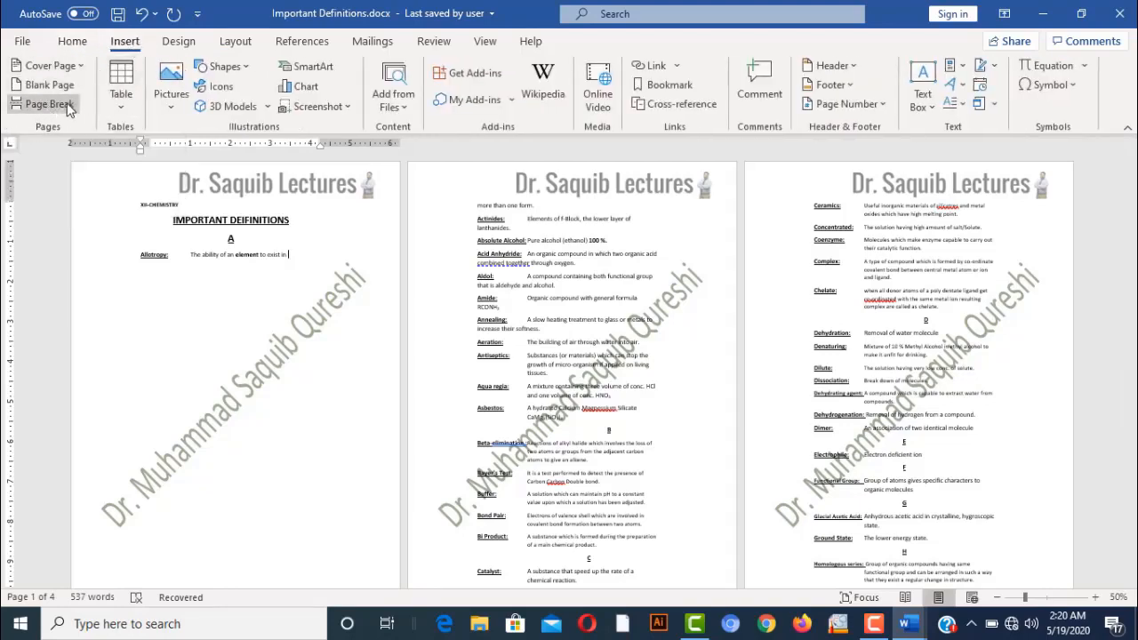
left_click(237, 43)
key("ctrl+z")
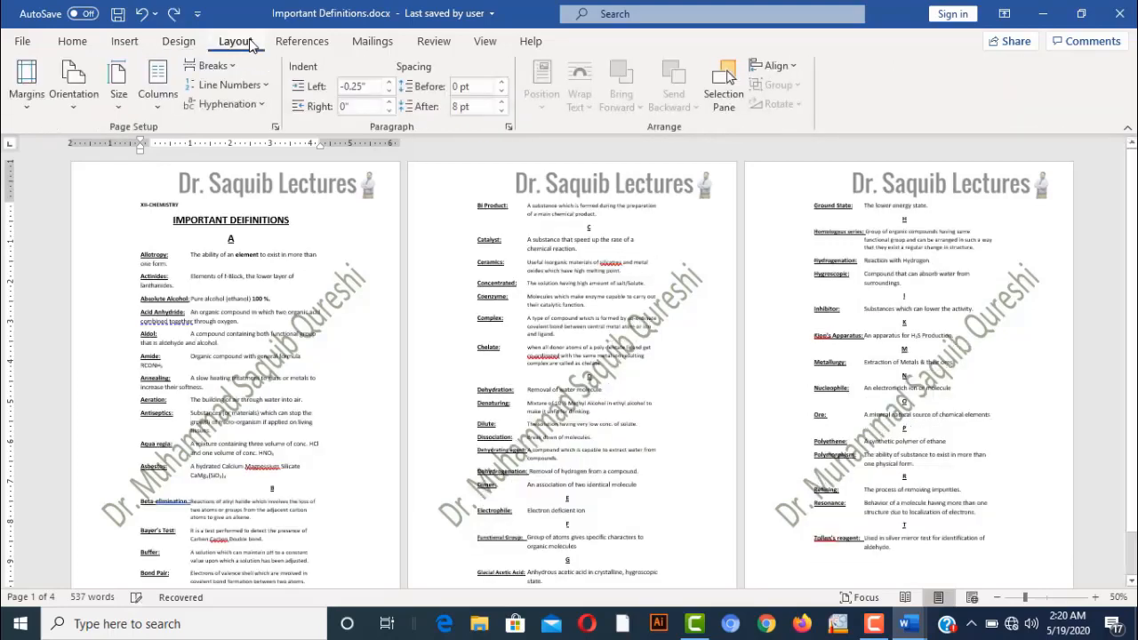
Turn on continuous line numbering for the whole document
left_click(258, 86)
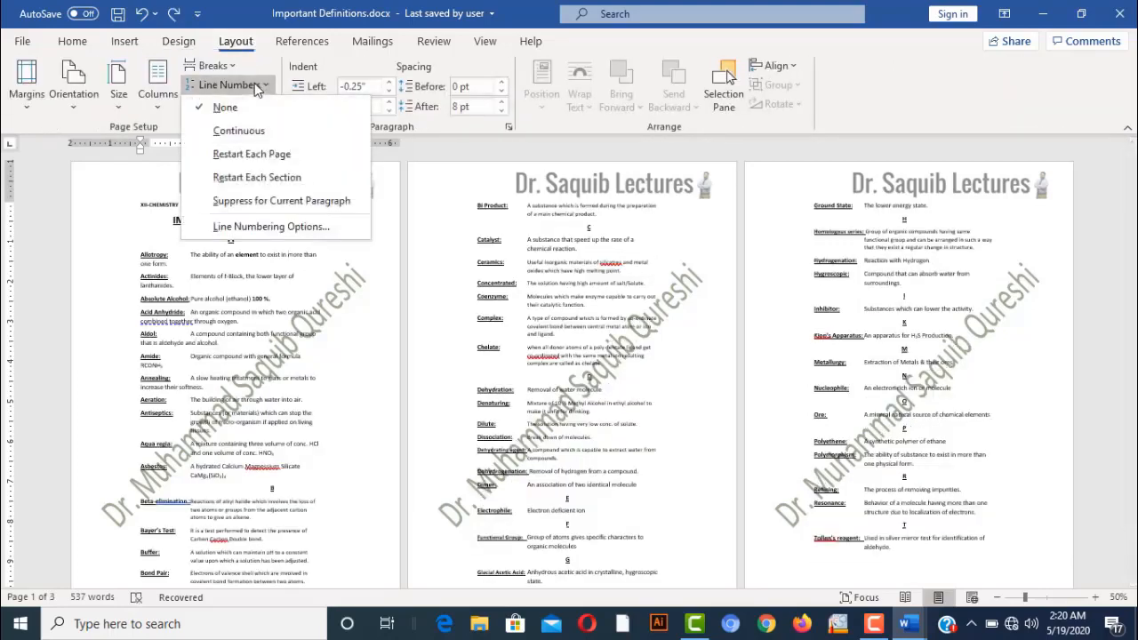
left_click(254, 132)
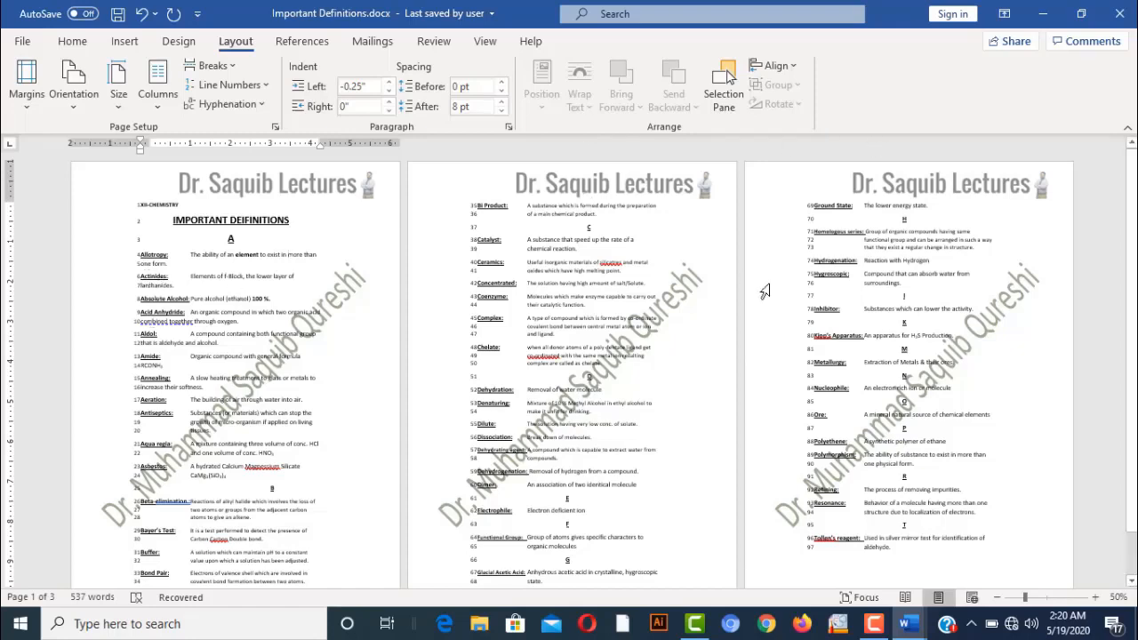
left_click_drag(1134, 166, 1135, 173)
Zoom in to 160% and scroll up to read the line numbers
left_click(1096, 598)
left_click(1096, 598)
left_click(1097, 597)
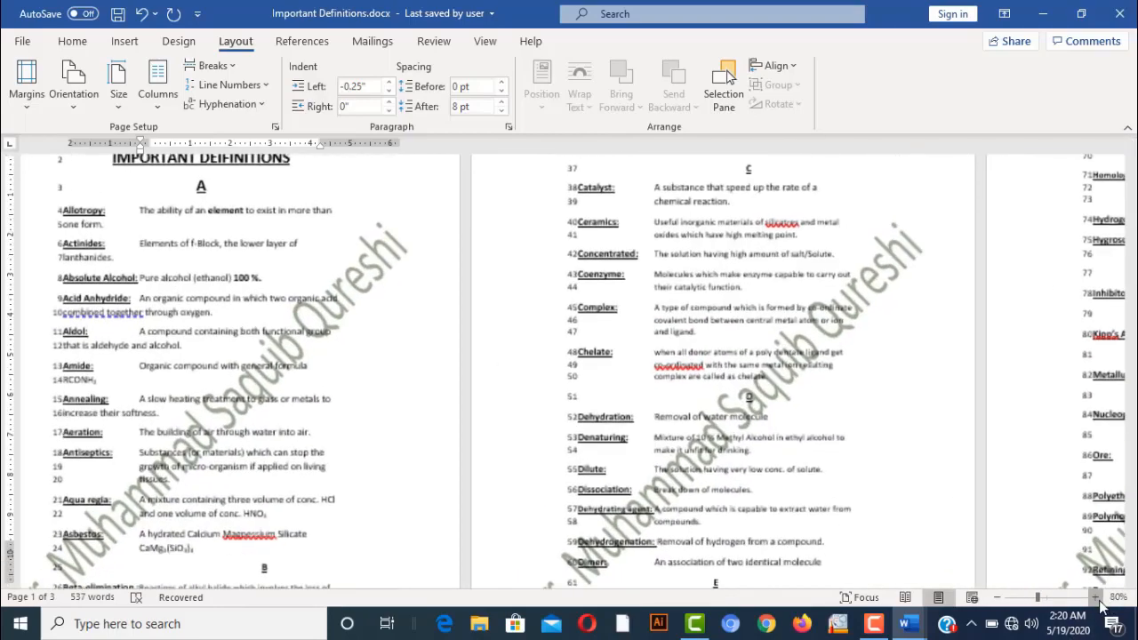
left_click(1096, 597)
left_click(1097, 598)
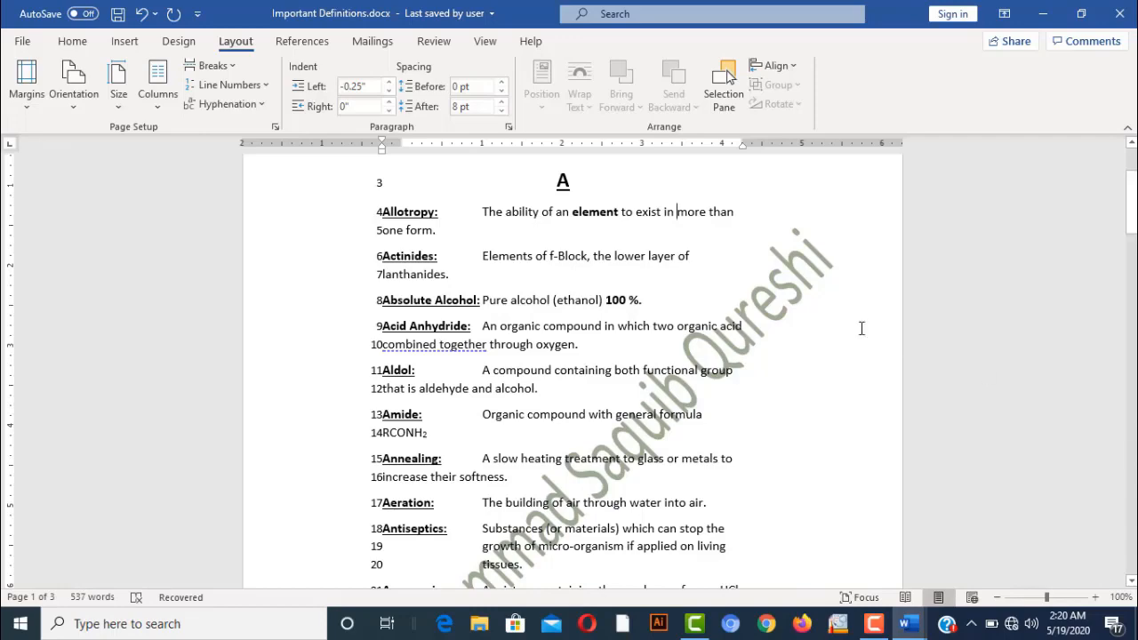
left_click(1097, 598)
left_click(1096, 598)
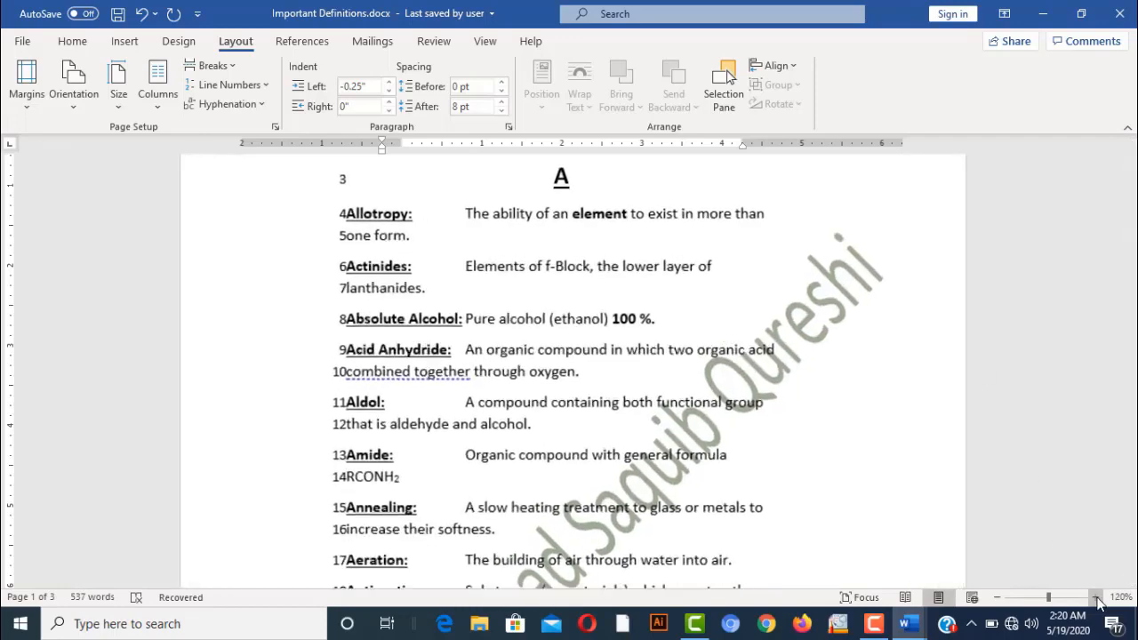
left_click(1096, 598)
left_click(1096, 597)
left_click(1096, 598)
left_click(1096, 597)
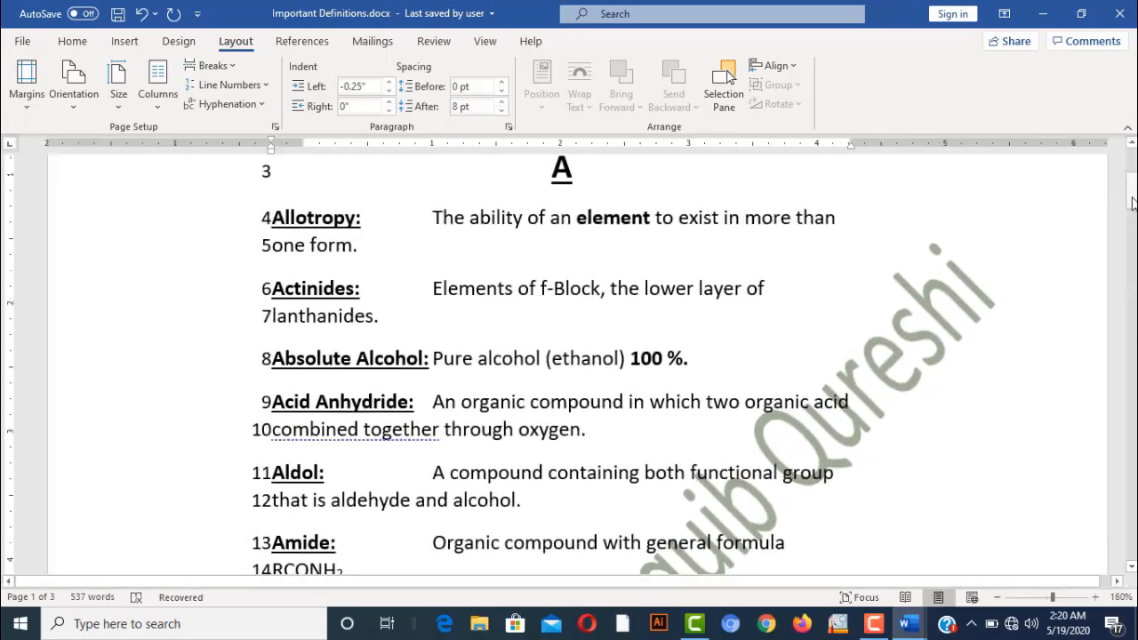
scroll(1103, 178, "up", 3)
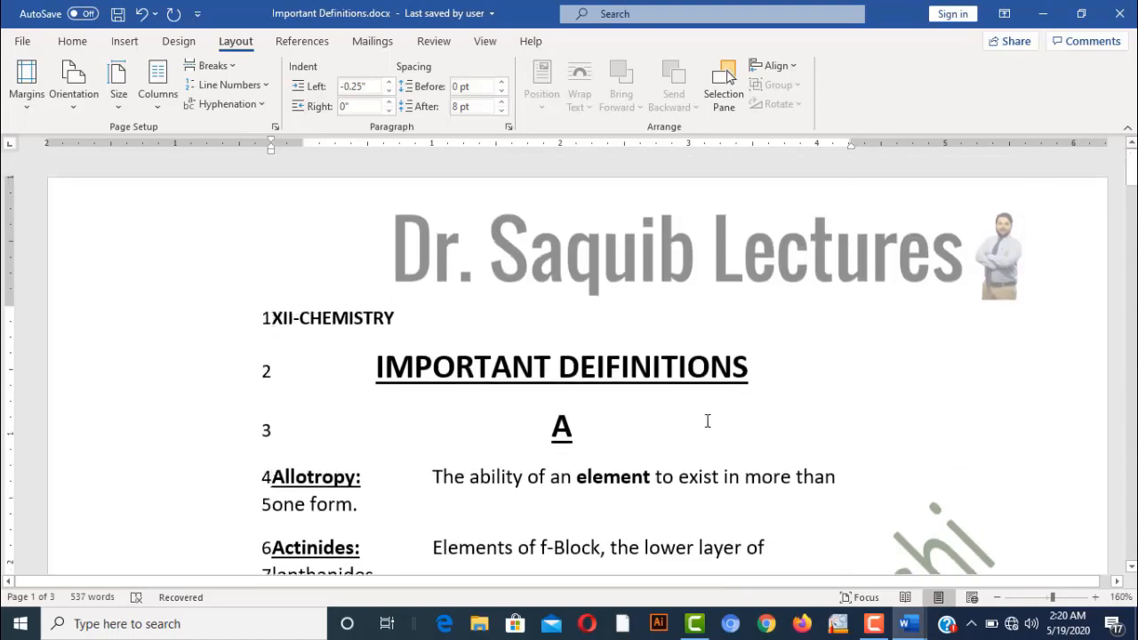
left_click(1131, 171)
left_click_drag(1131, 171, 1132, 144)
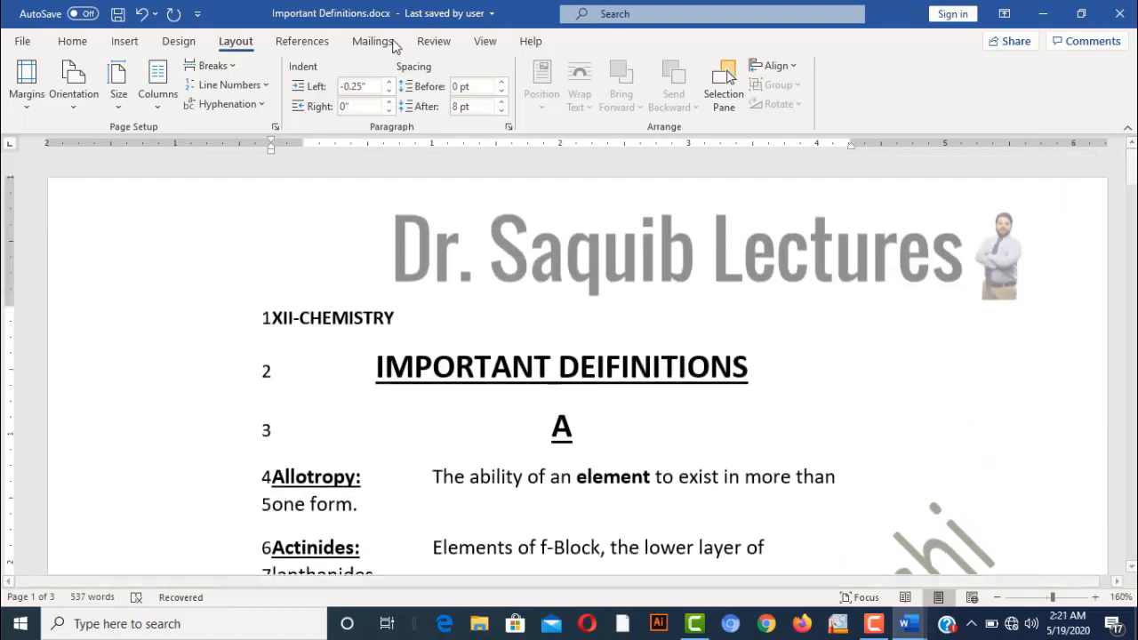
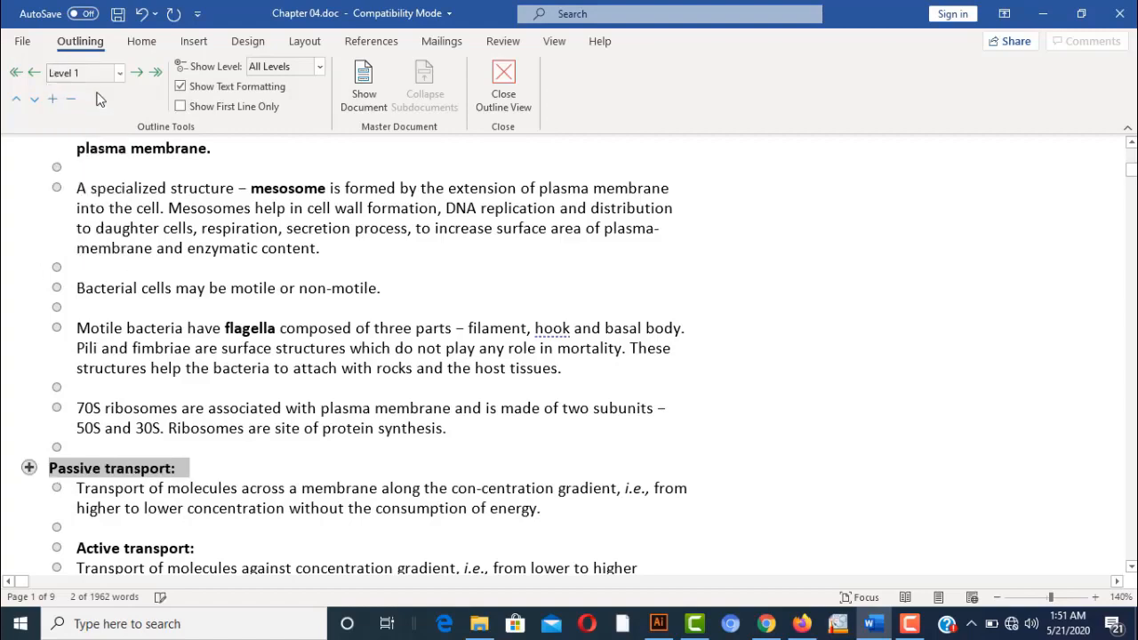
In Outline view, set Active transport, Phagocytosis and Pinocytosis to Level 1 headings
left_click_drag(78, 546, 208, 547)
left_click(120, 71)
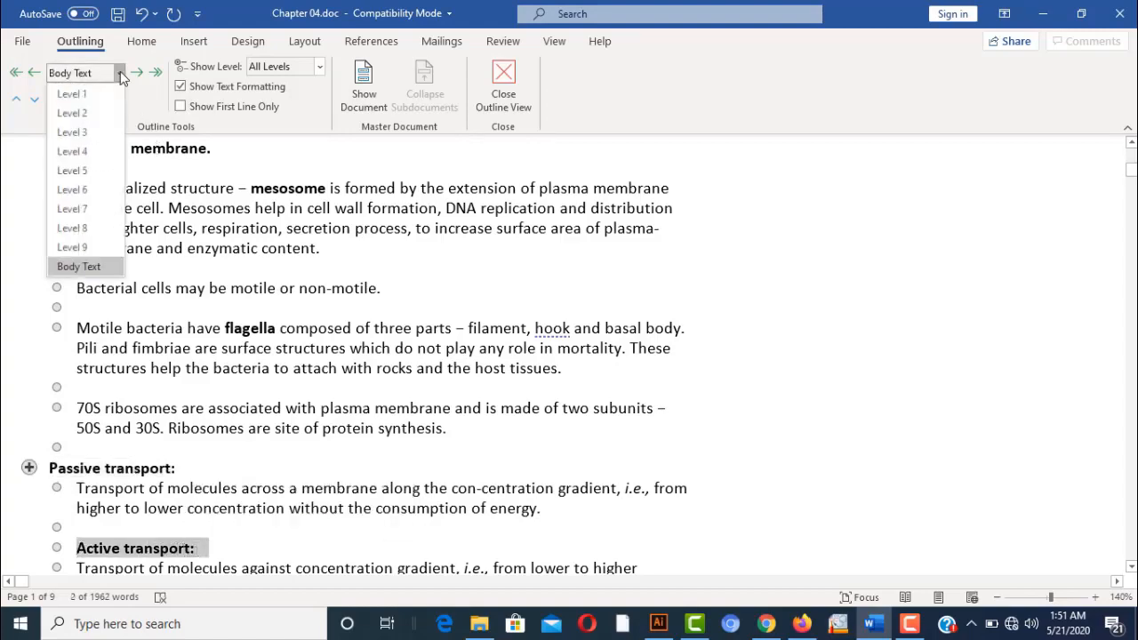
left_click(99, 91)
left_click(473, 402)
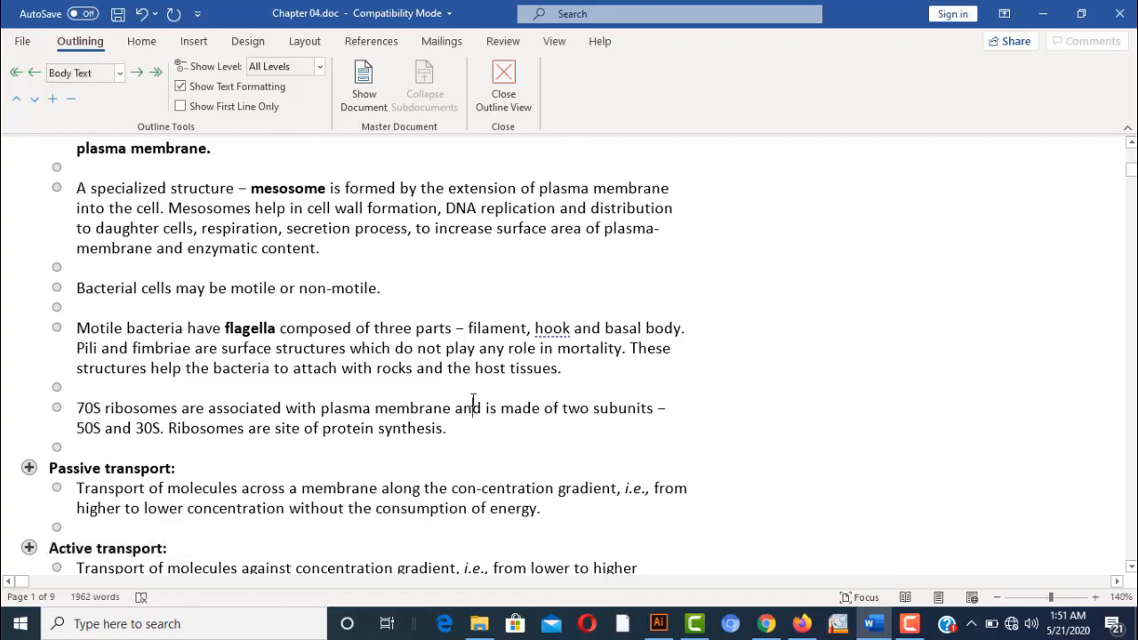
key("Down")
key("Down")
key("Down")
key("Down")
key("Down")
key("Down")
key("Down")
key("Down")
key("Down")
key("Down")
key("Down")
key("Down")
key("Down")
key("Down")
key("Down")
key("Down")
key("Down")
key("Down")
key("Down")
key("Down")
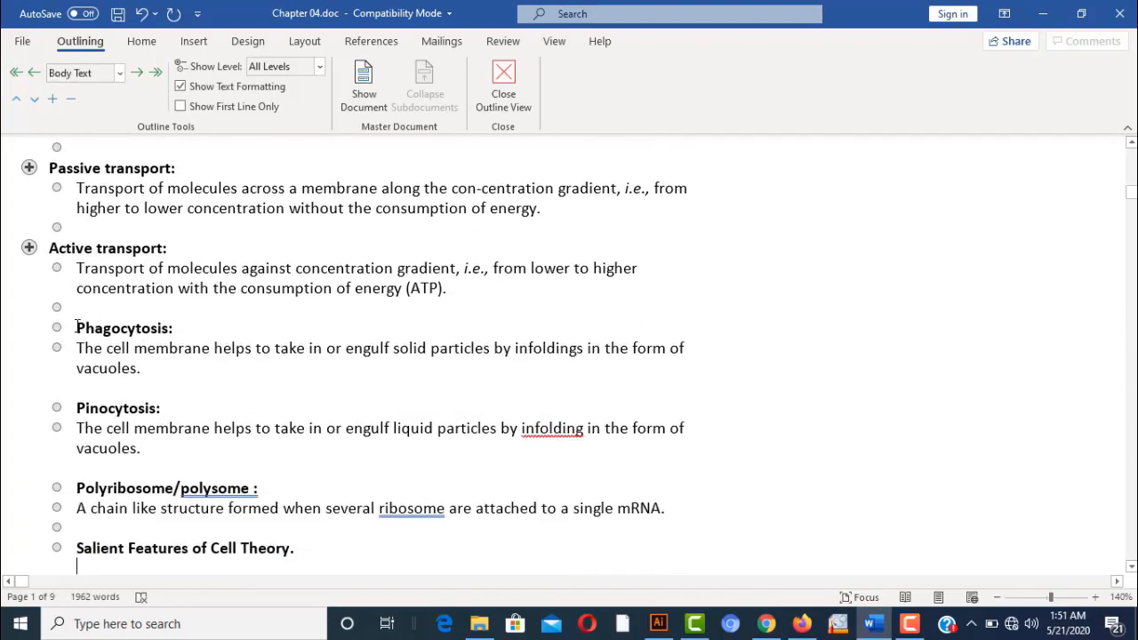
left_click_drag(76, 327, 187, 328)
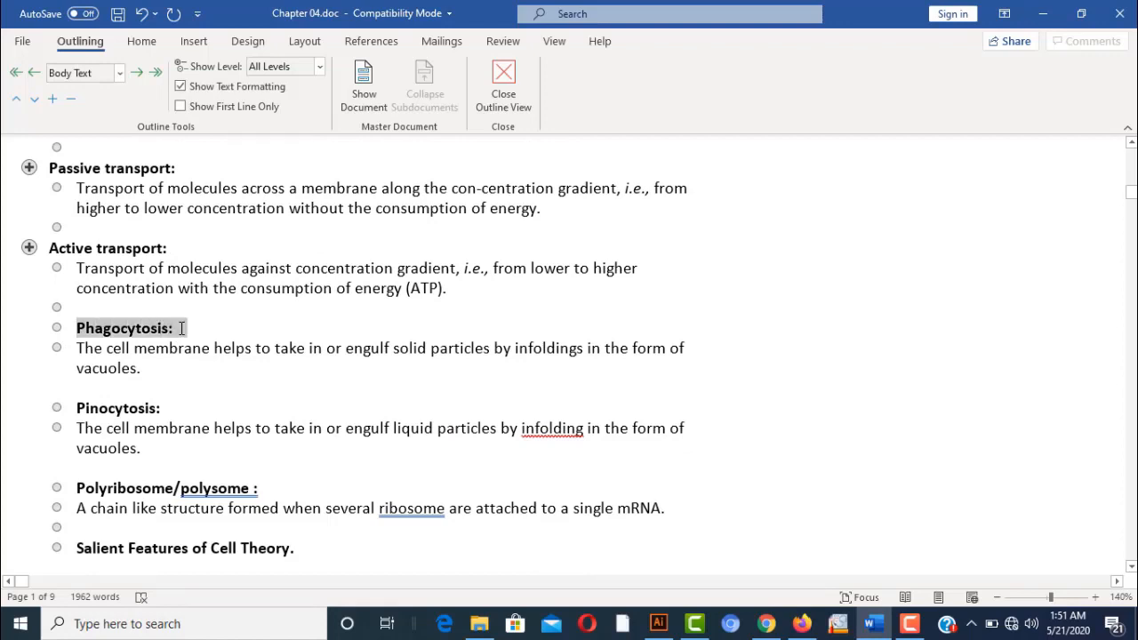
left_click(118, 72)
left_click(99, 90)
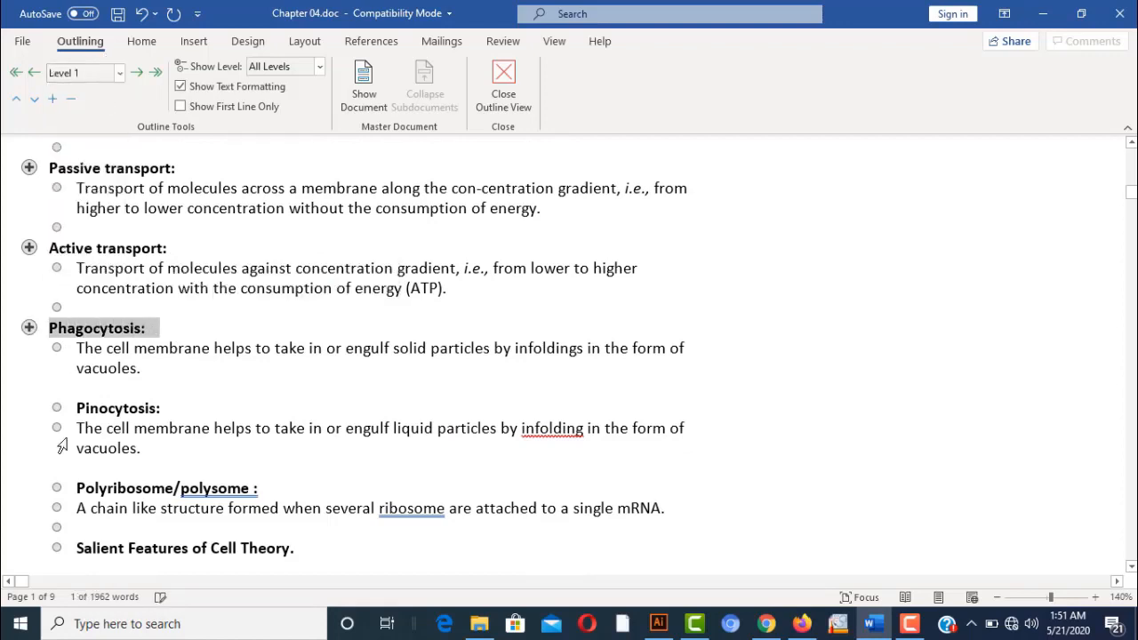
left_click_drag(77, 408, 190, 405)
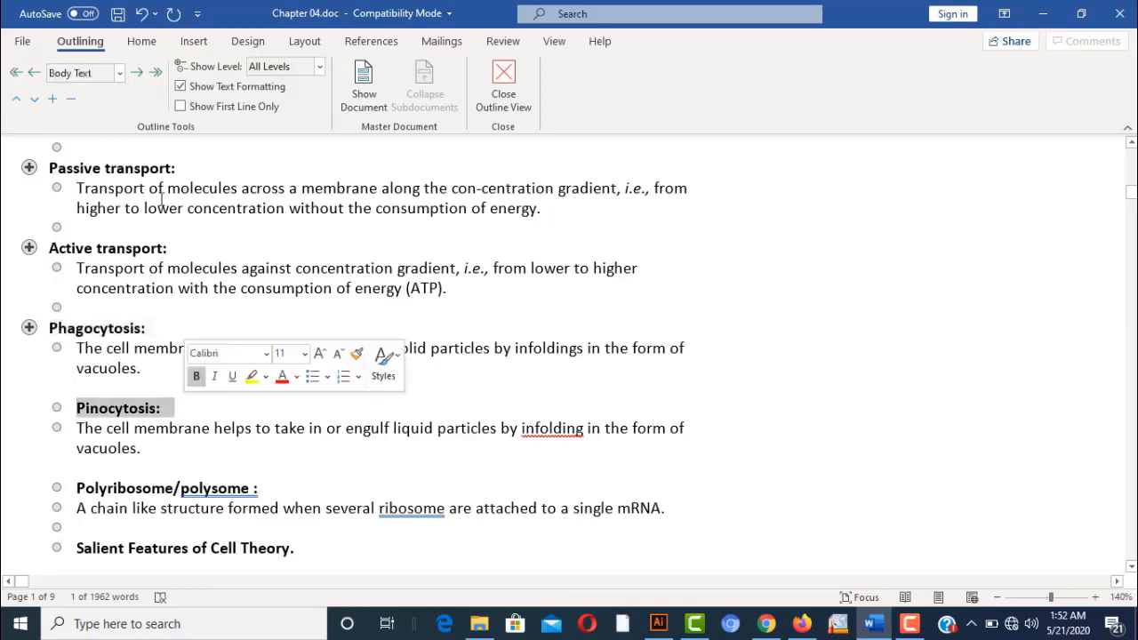
left_click(118, 73)
left_click(99, 90)
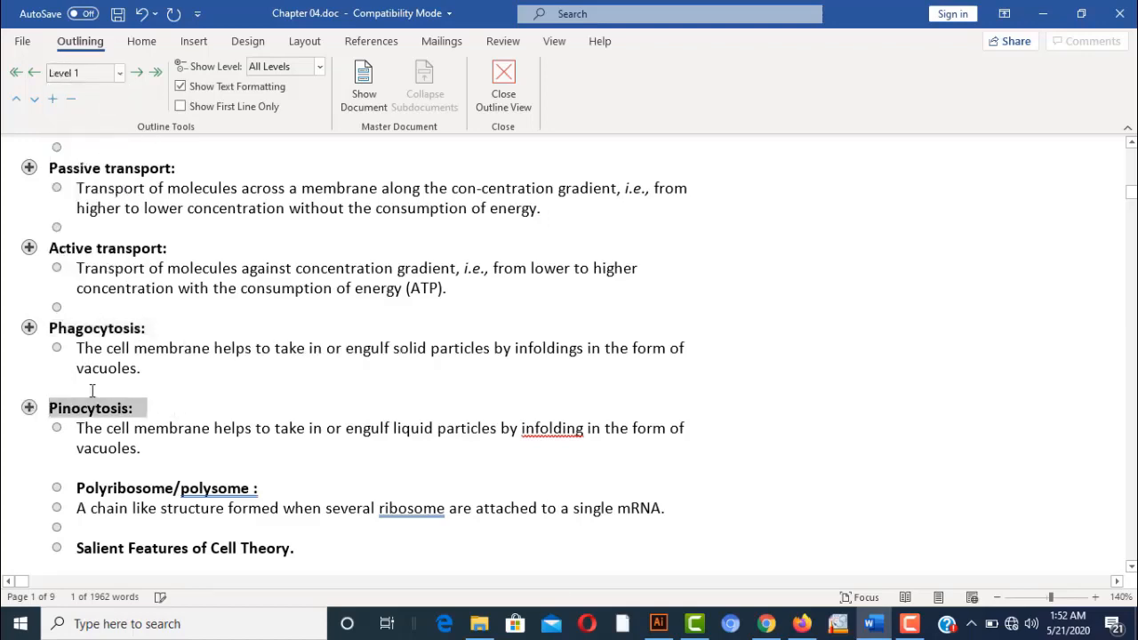
Make Salient Features of Cell Theory and Cell Membrane Level 1 headings
left_click_drag(78, 548, 293, 550)
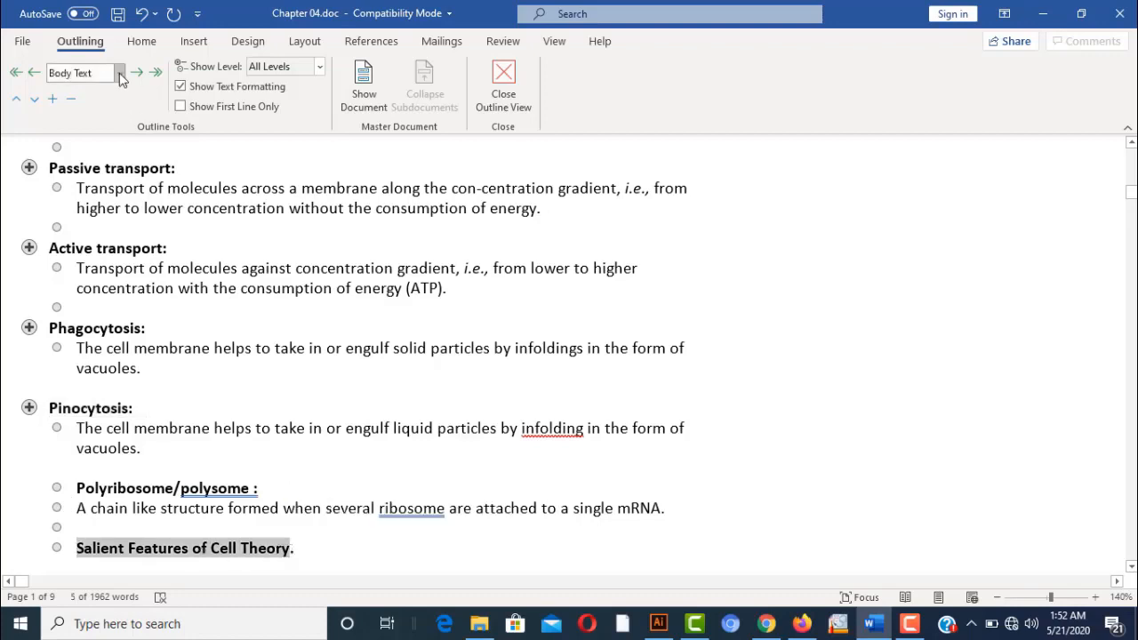
left_click(121, 77)
left_click(98, 95)
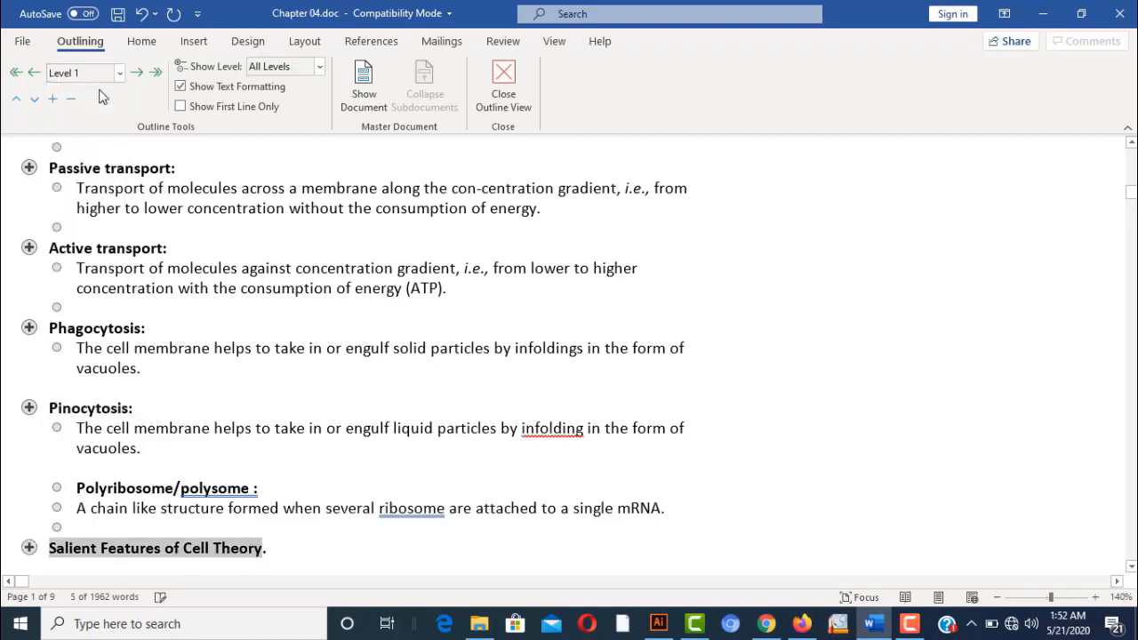
left_click(451, 409)
key("Down")
key("Down")
key("Down")
key("Down")
key("Down")
key("Down")
key("Down")
key("Down")
key("Down")
key("Down")
key("Down")
key("Down")
key("Down")
key("Down")
key("Down")
key("Down")
key("Down")
key("Down")
key("Down")
key("Down")
key("Down")
key("Down")
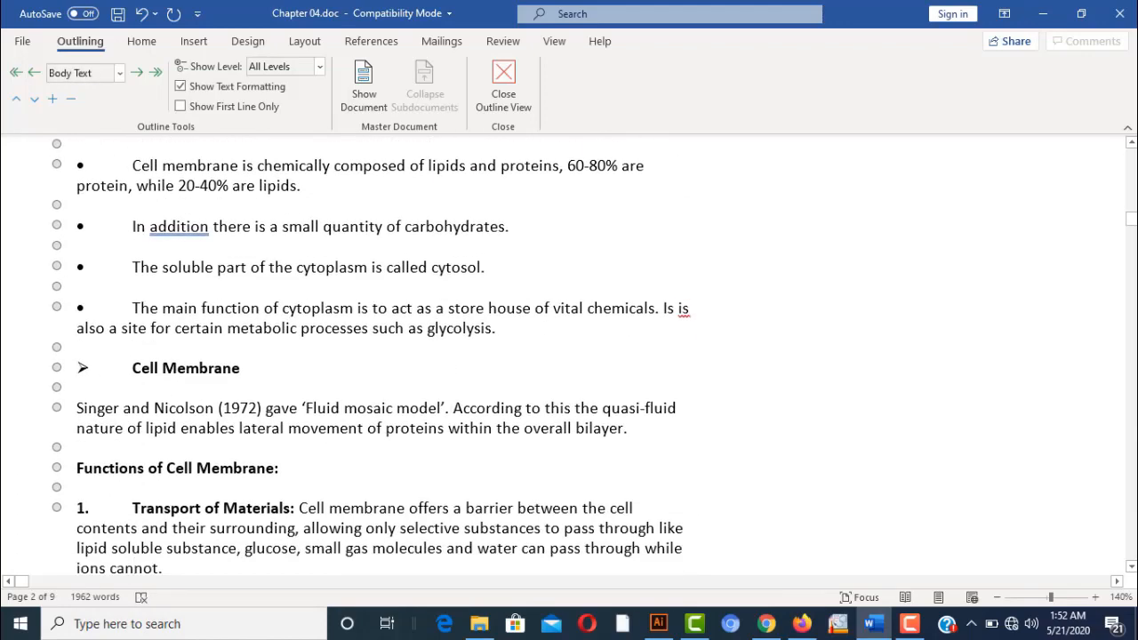
left_click_drag(131, 369, 240, 375)
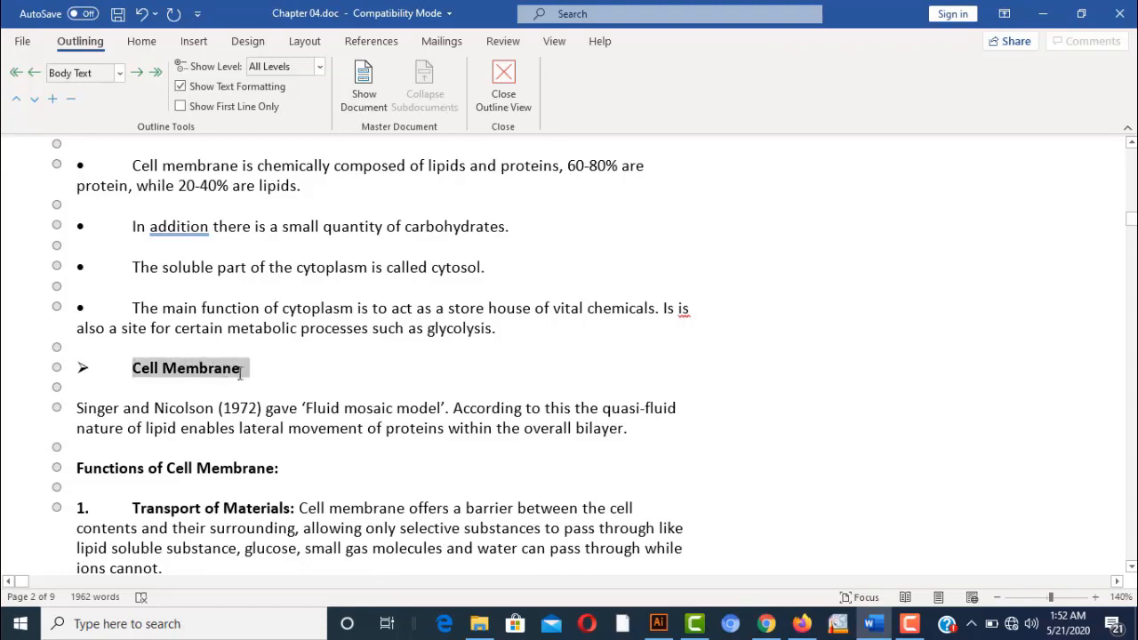
left_click(119, 73)
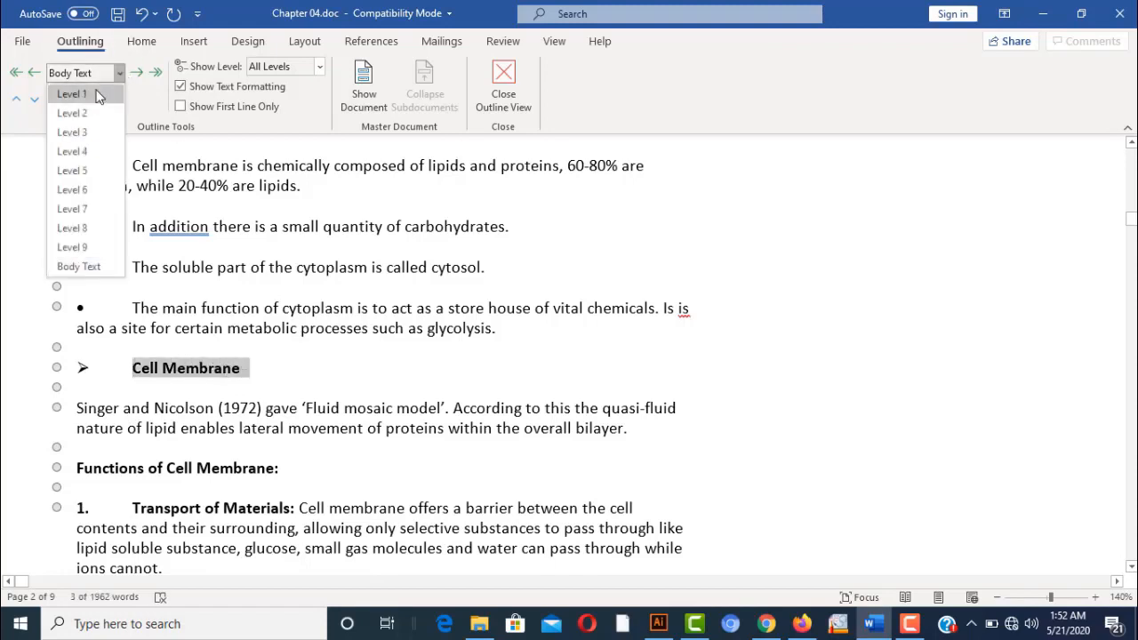
left_click(94, 96)
left_click(274, 375)
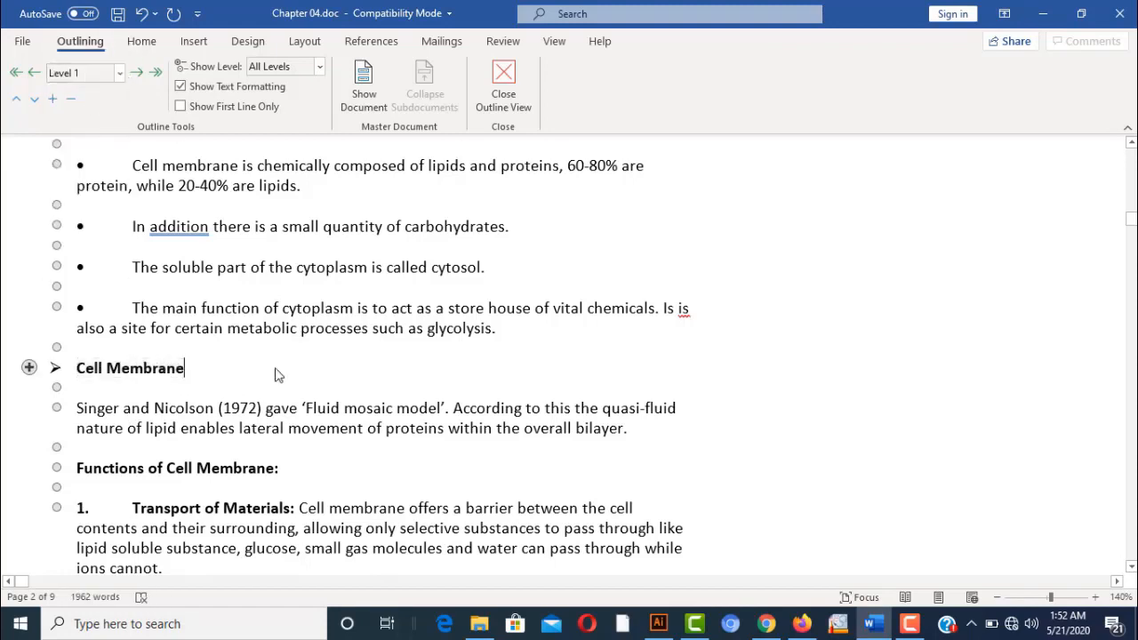
key("Down")
scroll(275, 374, "down", 5)
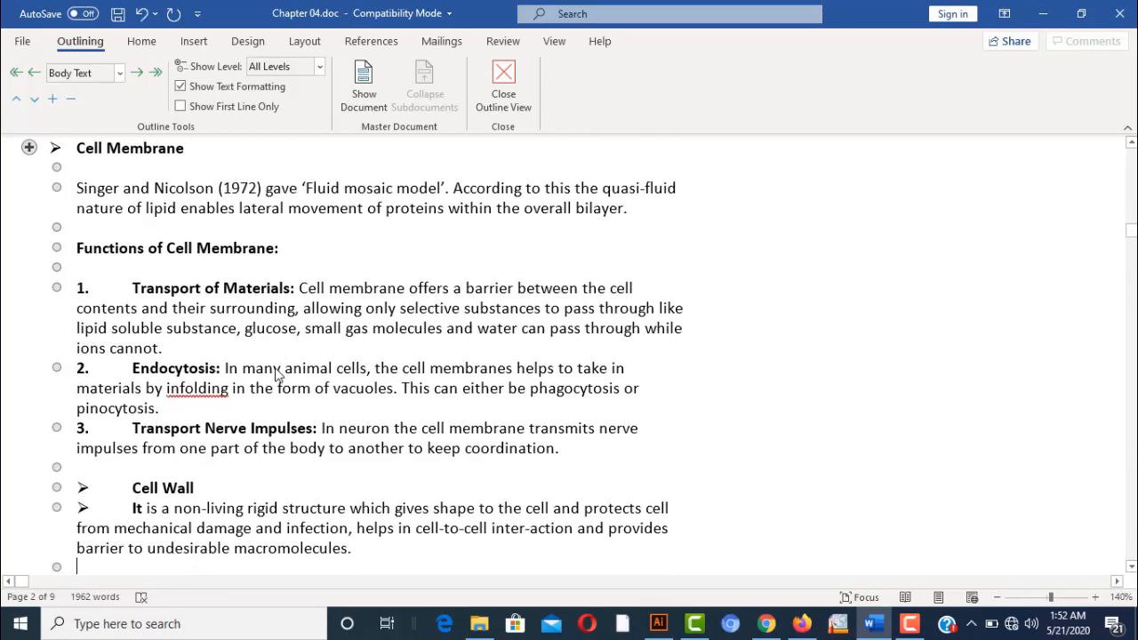
Make Cell Wall and Endoplasmic Reticulum (ER) Level 1 headings, then close Outline view
left_click_drag(132, 488, 205, 489)
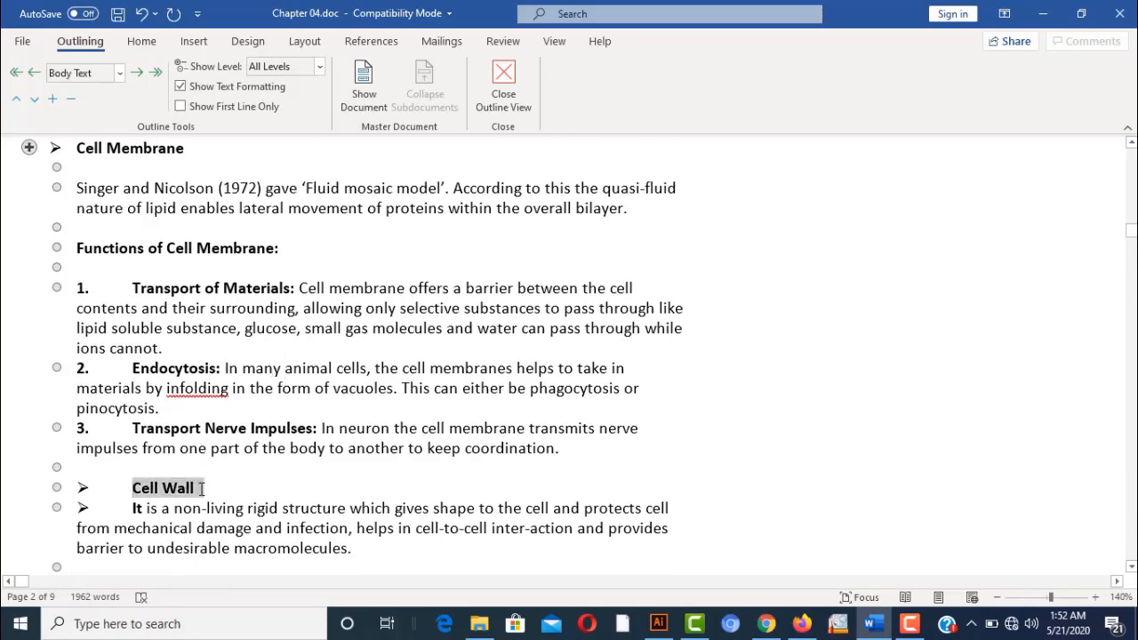
left_click(122, 78)
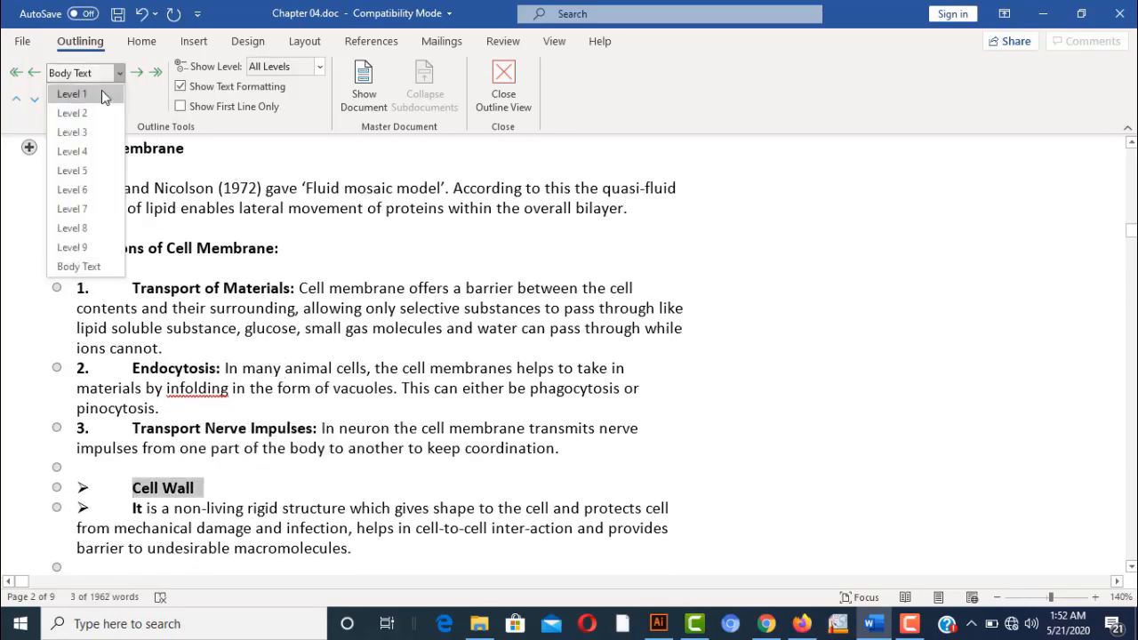
left_click(101, 90)
left_click(270, 340)
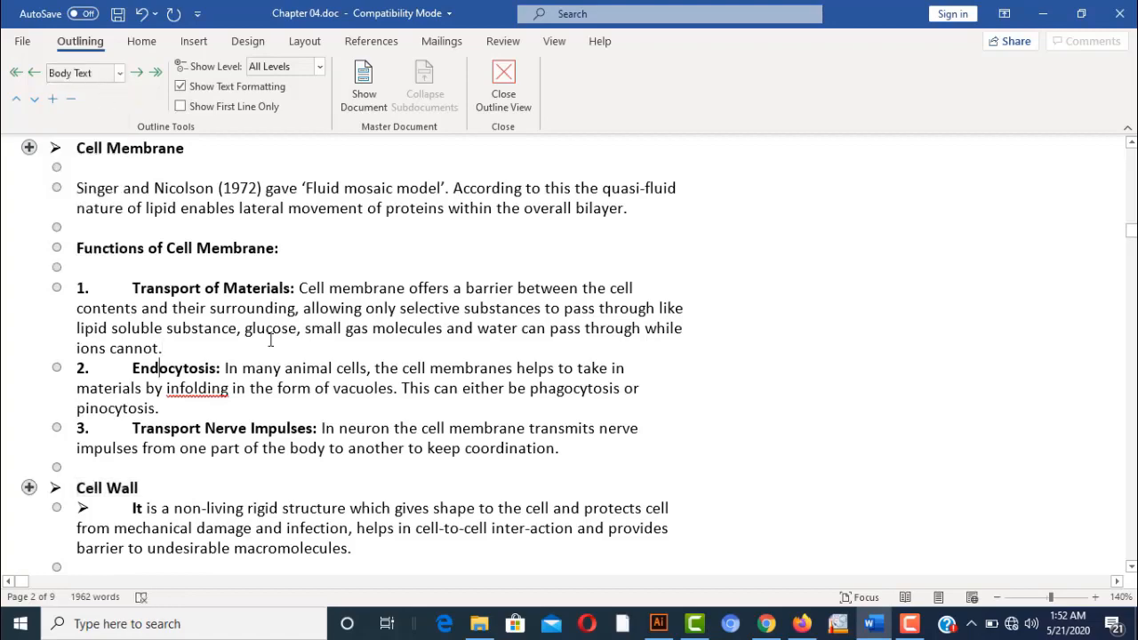
key("Down")
key("Down")
key("Down")
key("Down")
key("Down")
key("Down")
key("Down")
key("Down")
key("Down")
key("Down")
key("Down")
key("Down")
key("Down")
key("Down")
key("Down")
key("Down")
key("Down")
key("Down")
key("Down")
key("Down")
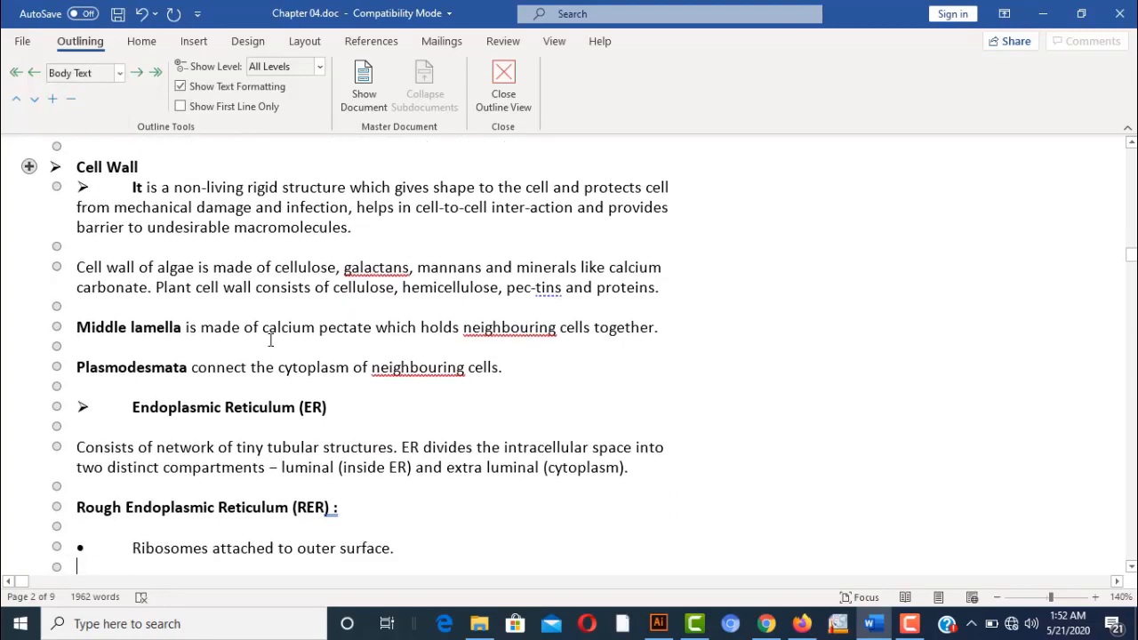
left_click_drag(131, 407, 335, 407)
left_click(120, 73)
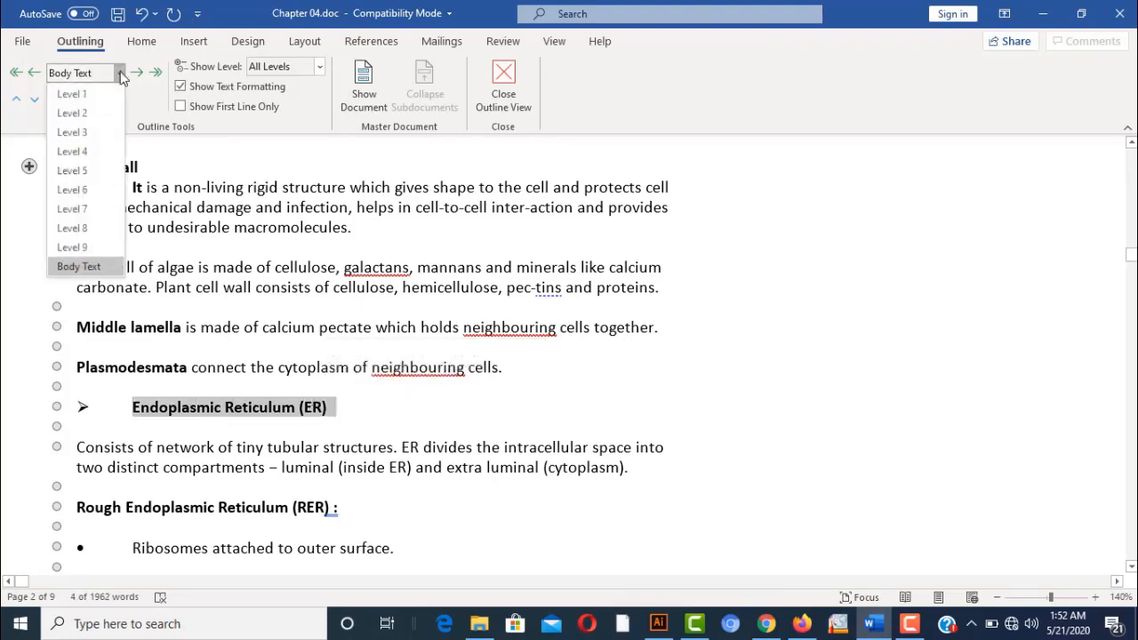
left_click(101, 91)
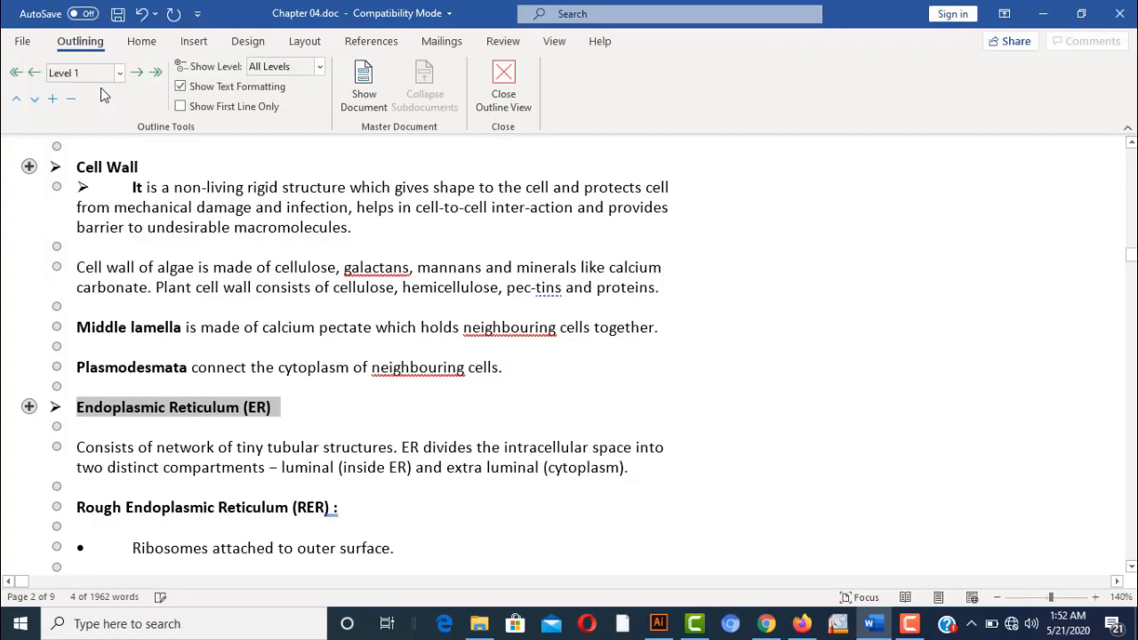
left_click(475, 422)
key("Page_Up")
key("Page_Up")
key("Page_Up")
key("Page_Up")
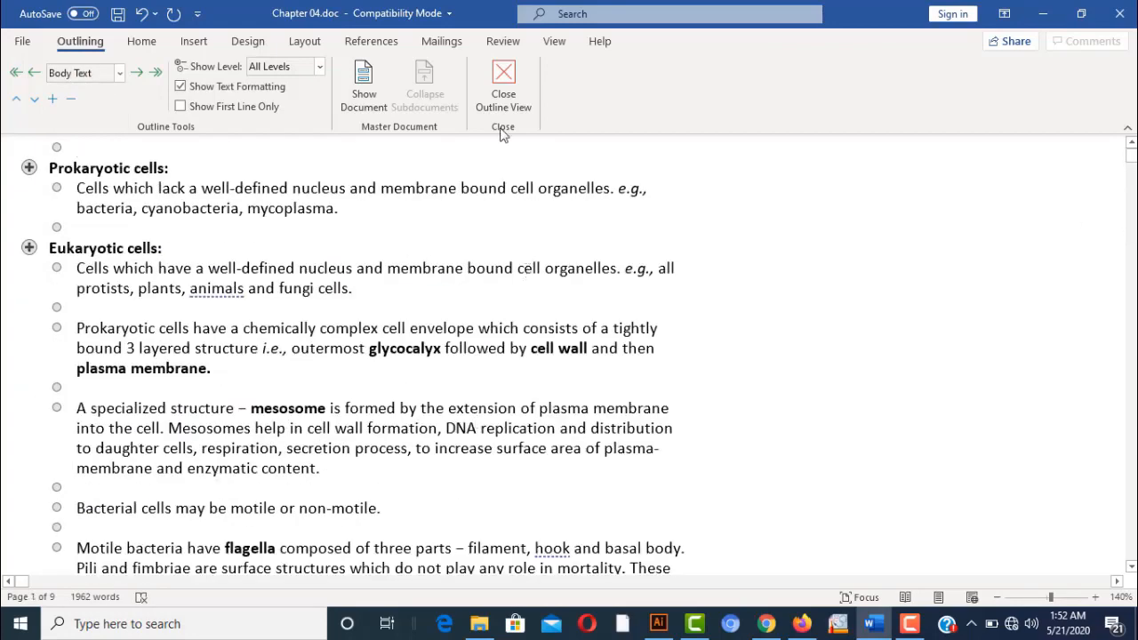
left_click(503, 85)
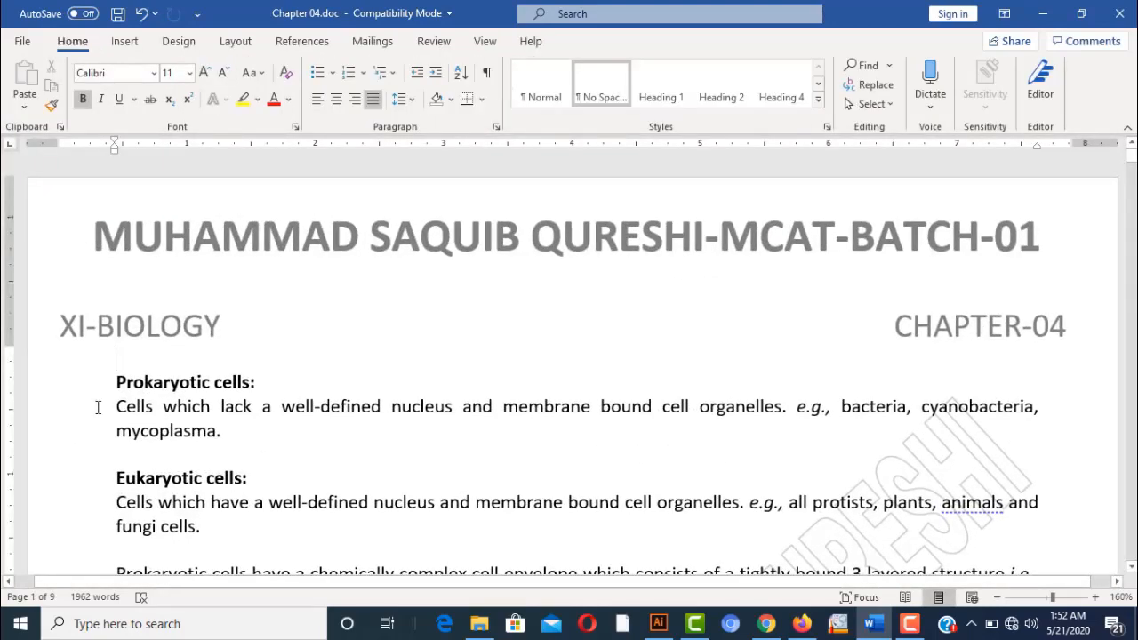
Insert a Classic table of contents showing 9 levels with dotted leaders to page numbers
left_click(304, 49)
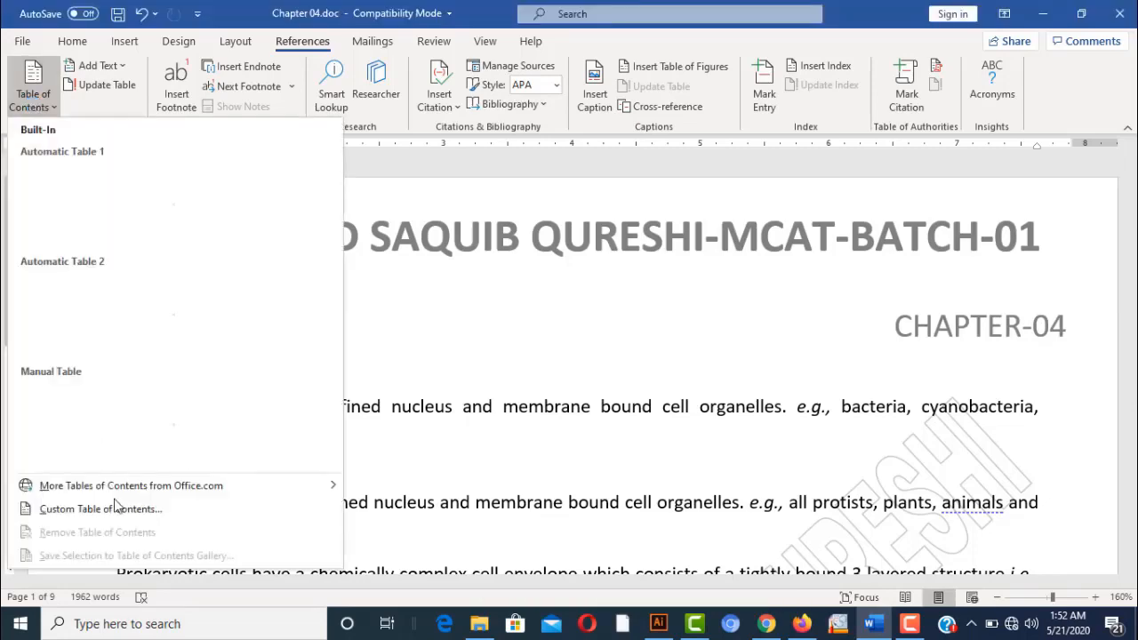
left_click(125, 513)
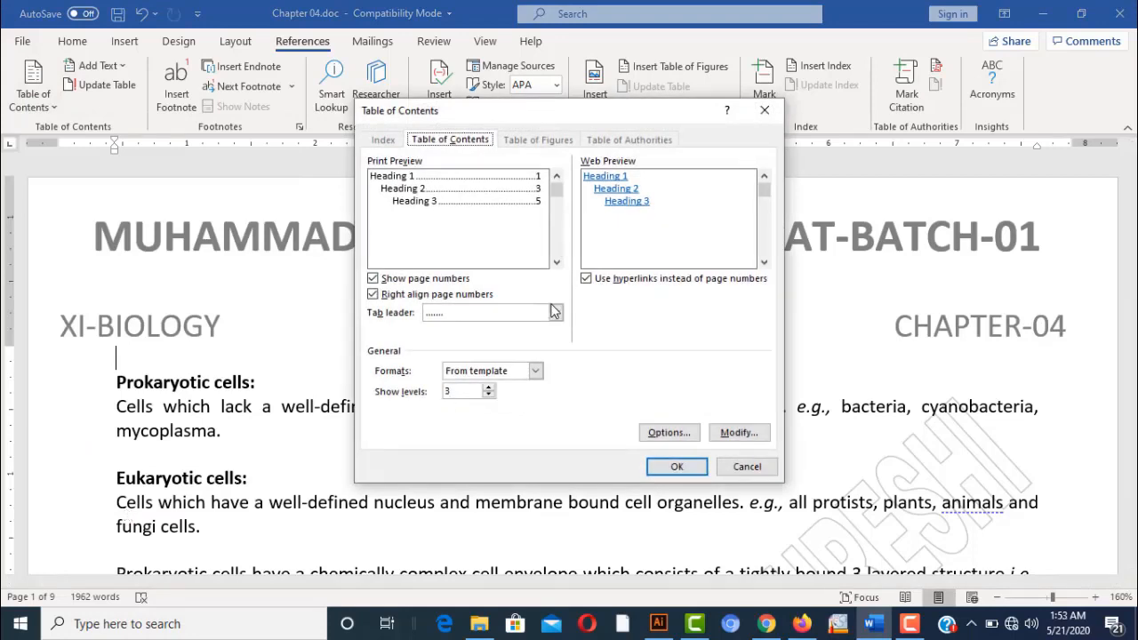
left_click(488, 389)
left_click(488, 388)
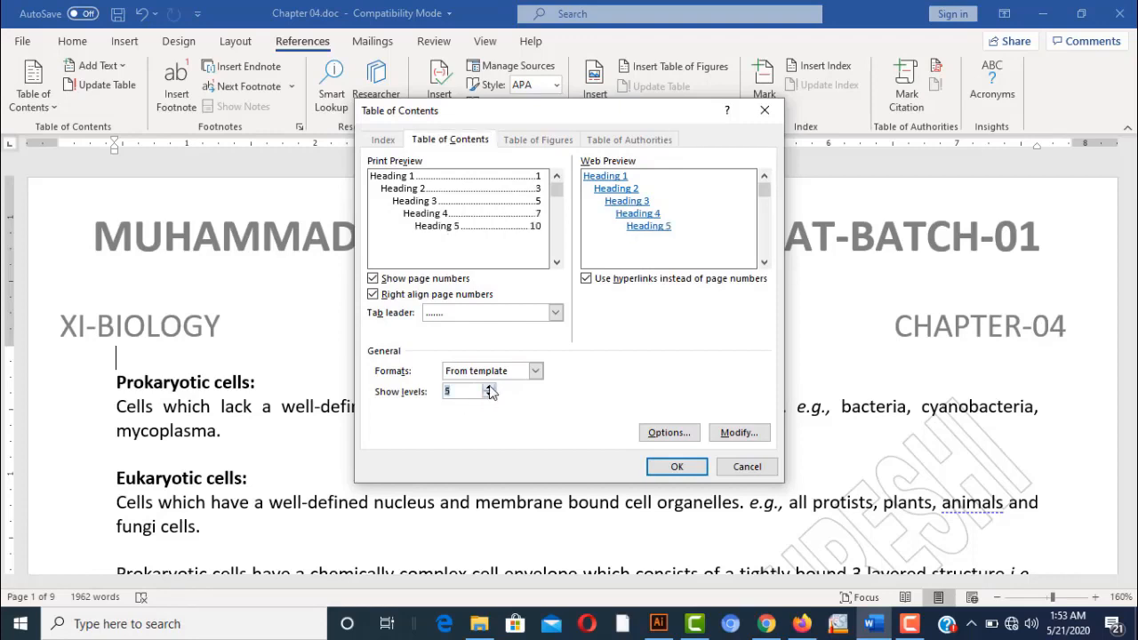
left_click(488, 389)
left_click(488, 388)
left_click(488, 389)
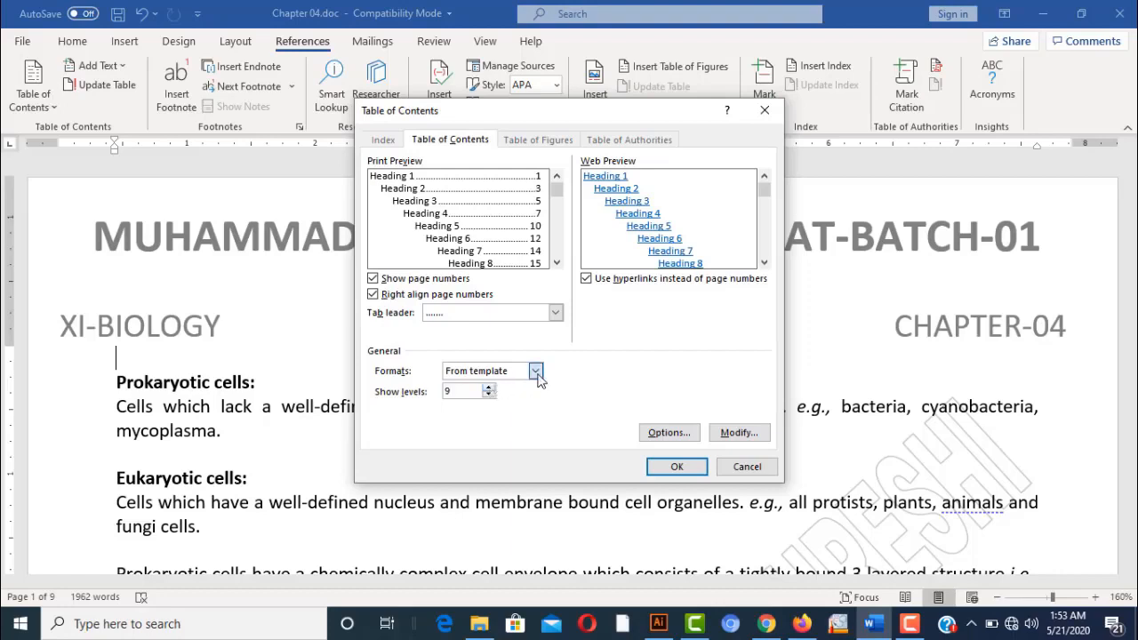
left_click(535, 371)
left_click(515, 399)
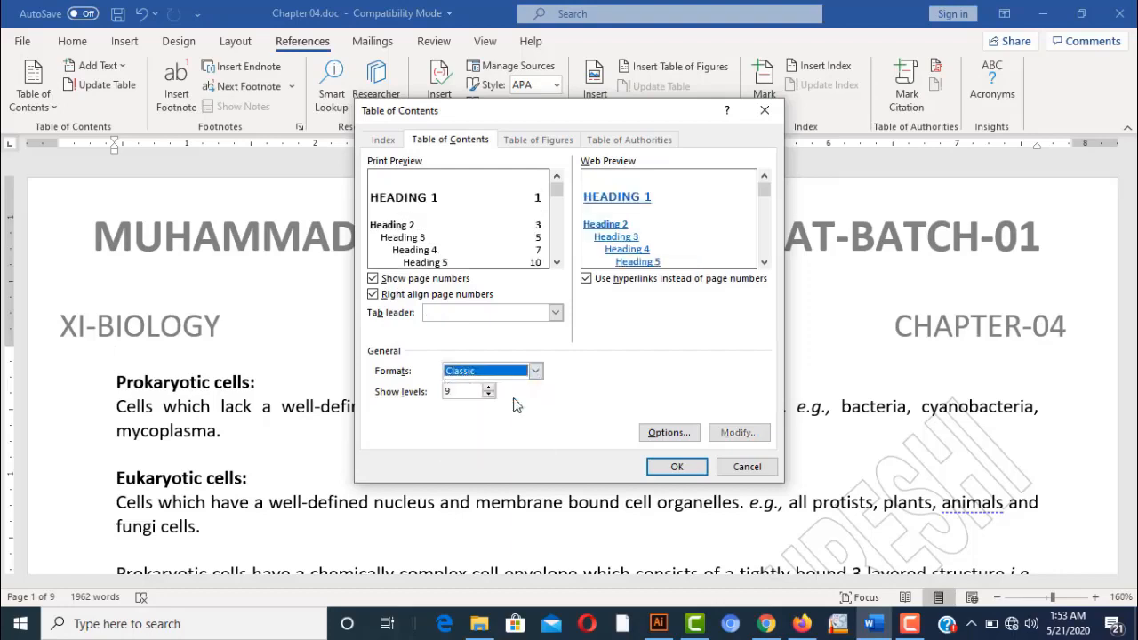
left_click(555, 314)
left_click(523, 341)
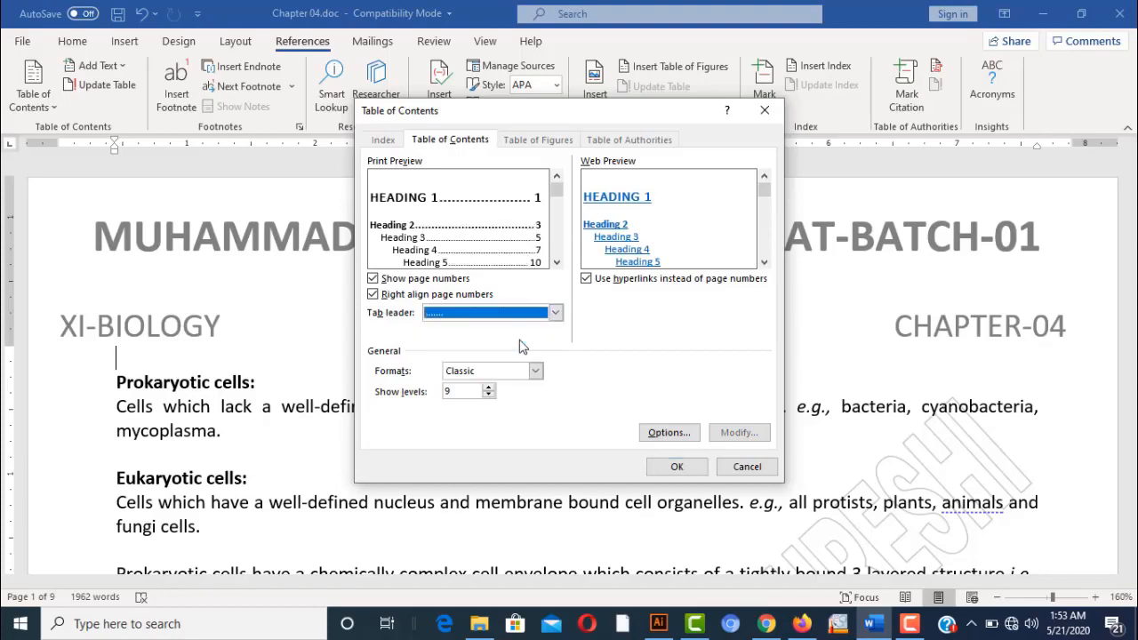
left_click(677, 467)
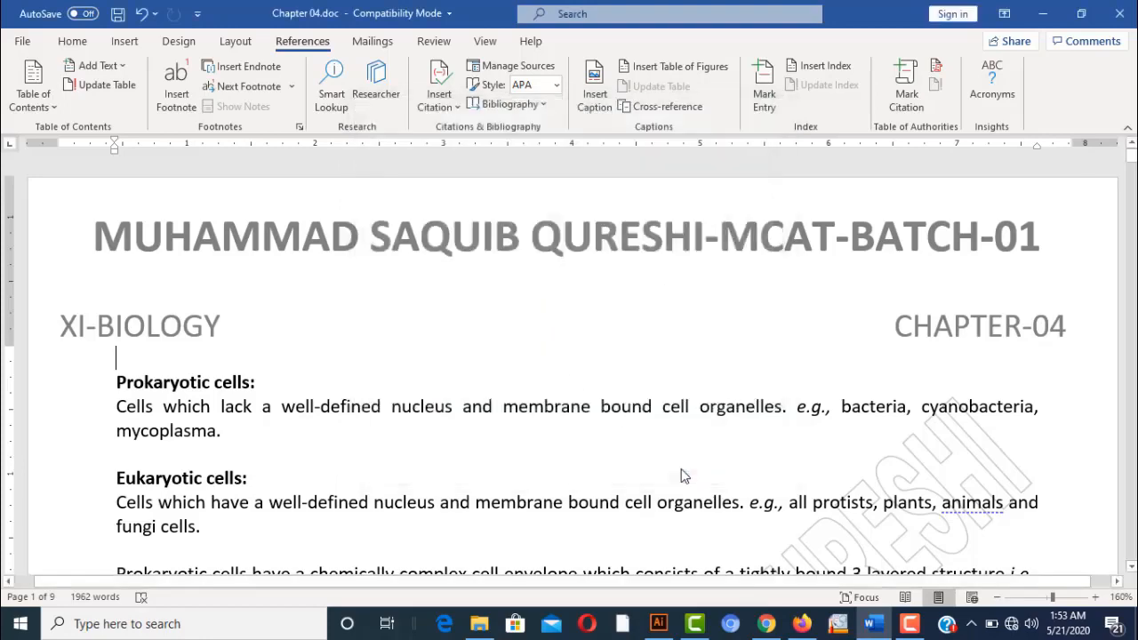
Zoom out to 90% and scroll so the whole table of contents is visible
left_click(998, 597)
left_click(998, 597)
left_click(998, 597)
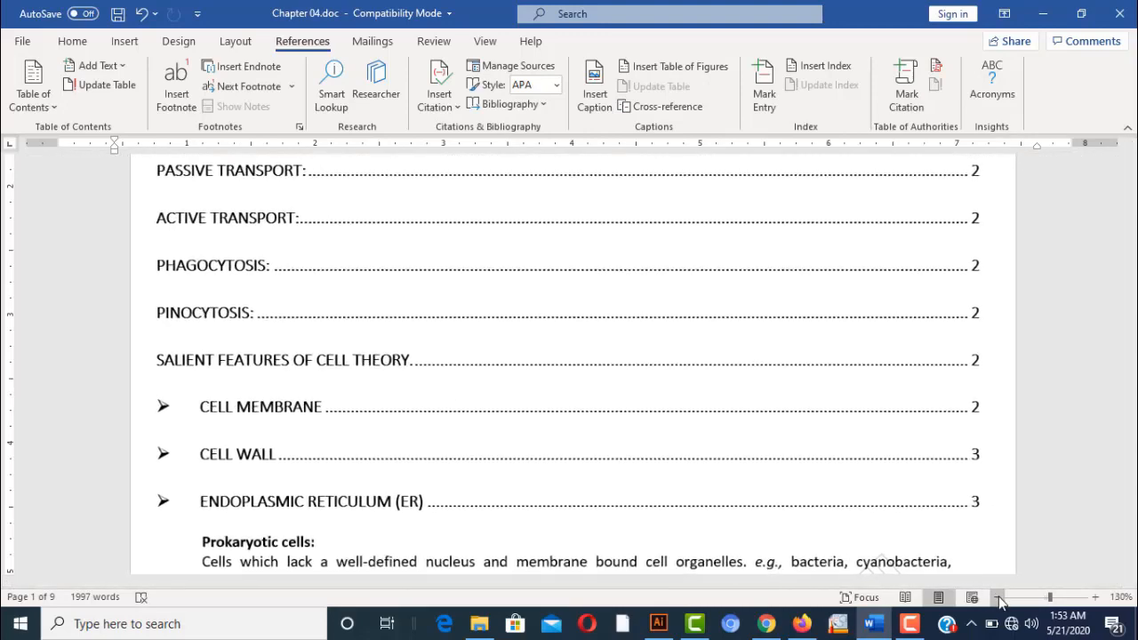
left_click(997, 597)
left_click(998, 597)
left_click(998, 598)
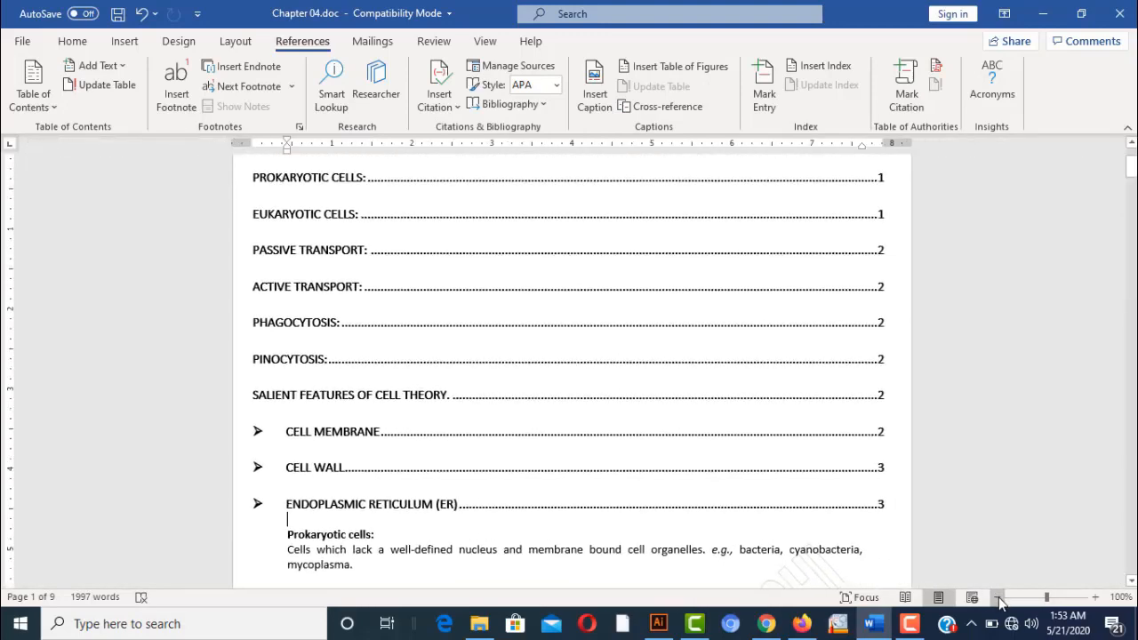
left_click(997, 598)
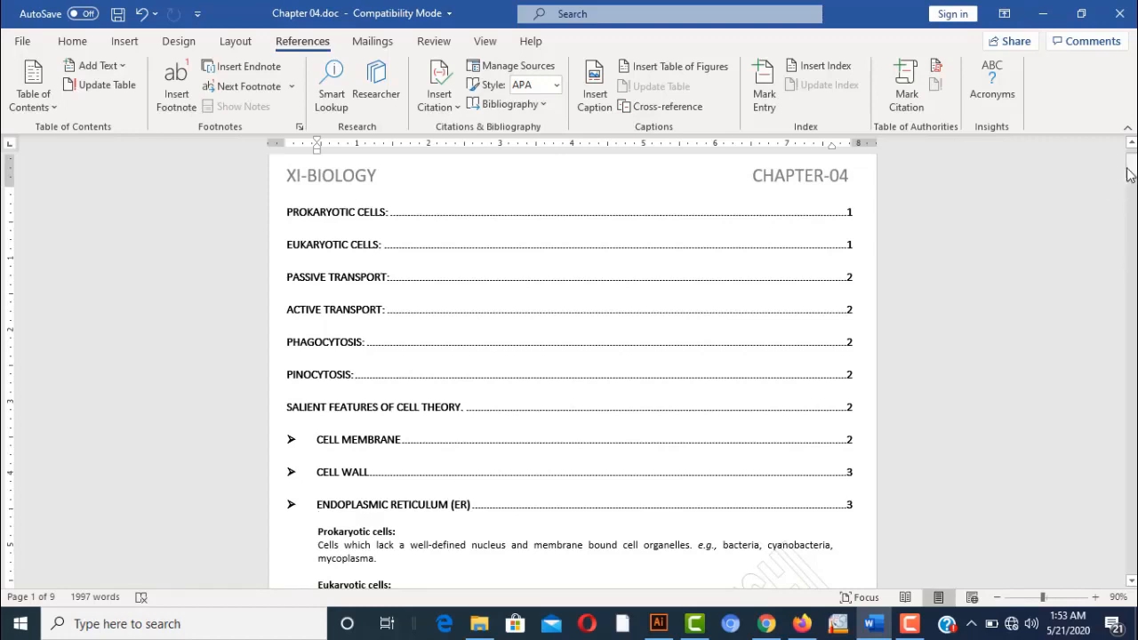
left_click_drag(1131, 171, 1131, 153)
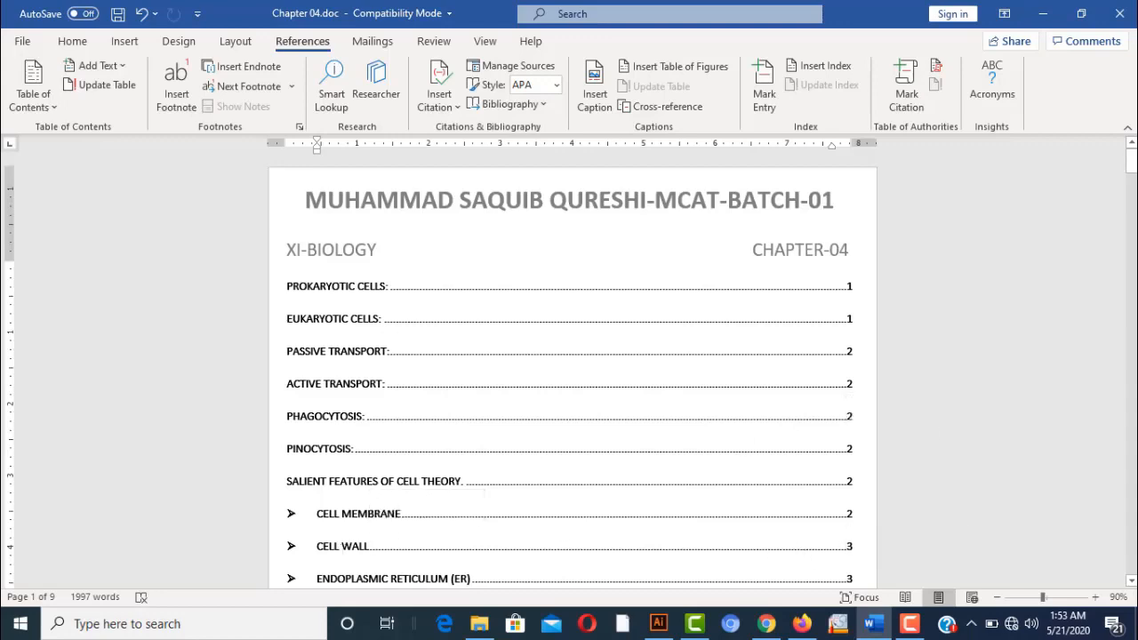
left_click_drag(1134, 160, 1135, 169)
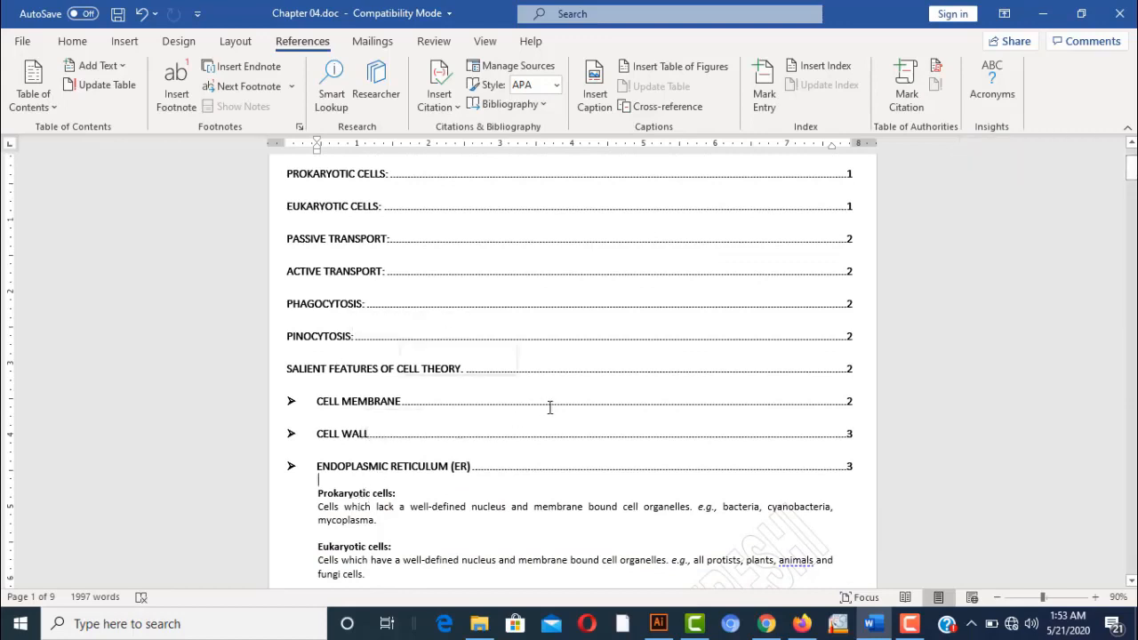
Update the table of contents, refreshing page numbers only
left_click_drag(1134, 172, 1134, 158)
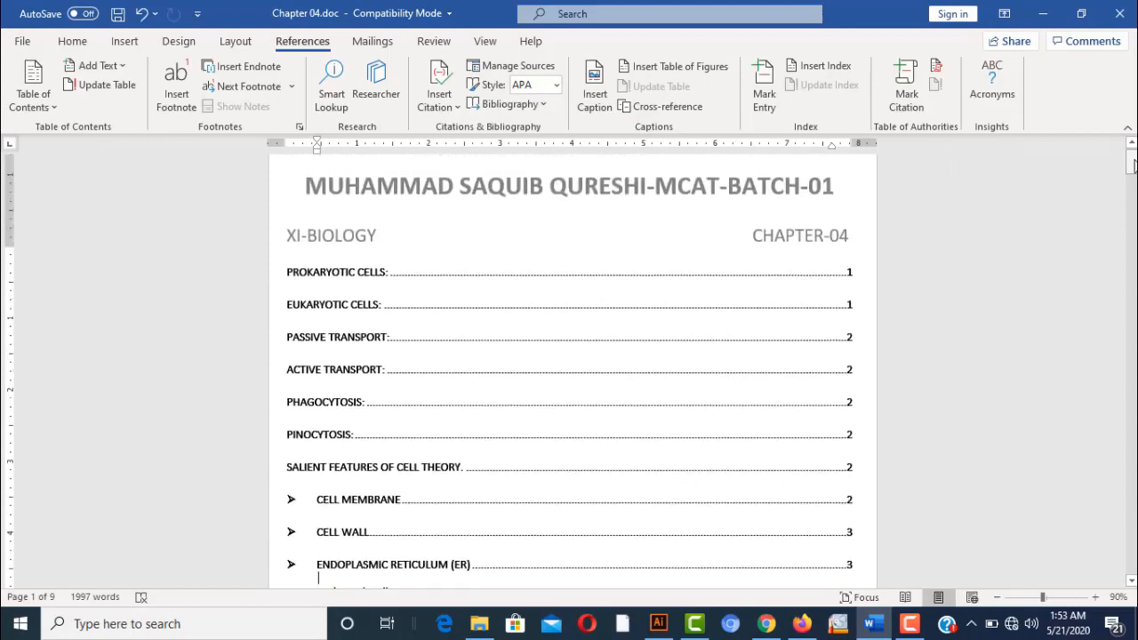
left_click(523, 299)
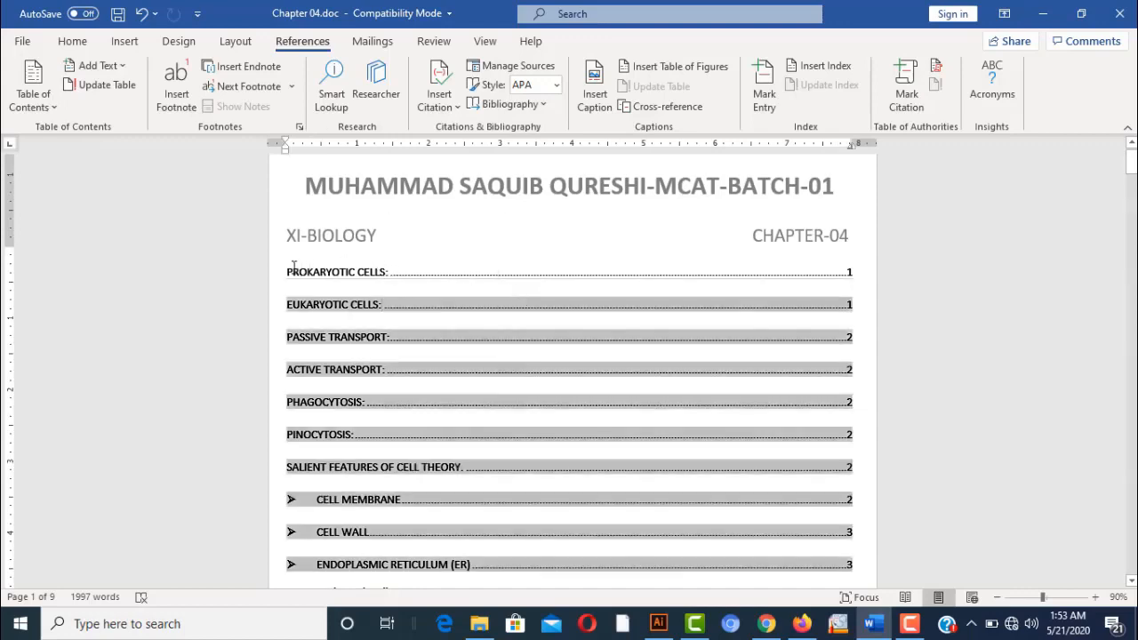
left_click(294, 268)
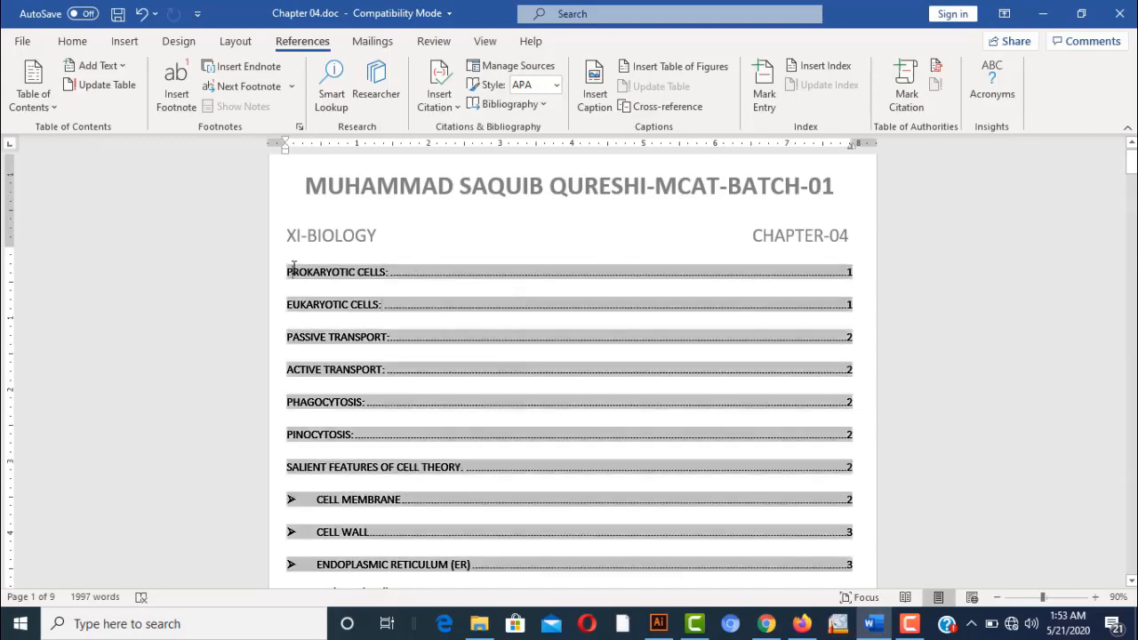
left_click(125, 86)
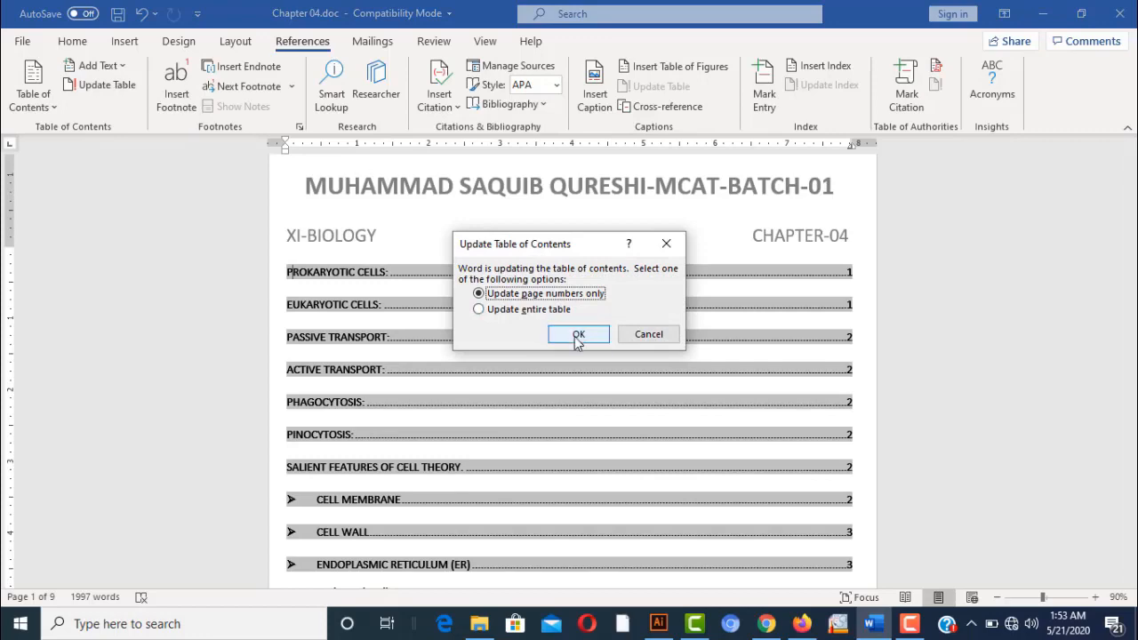
left_click(576, 338)
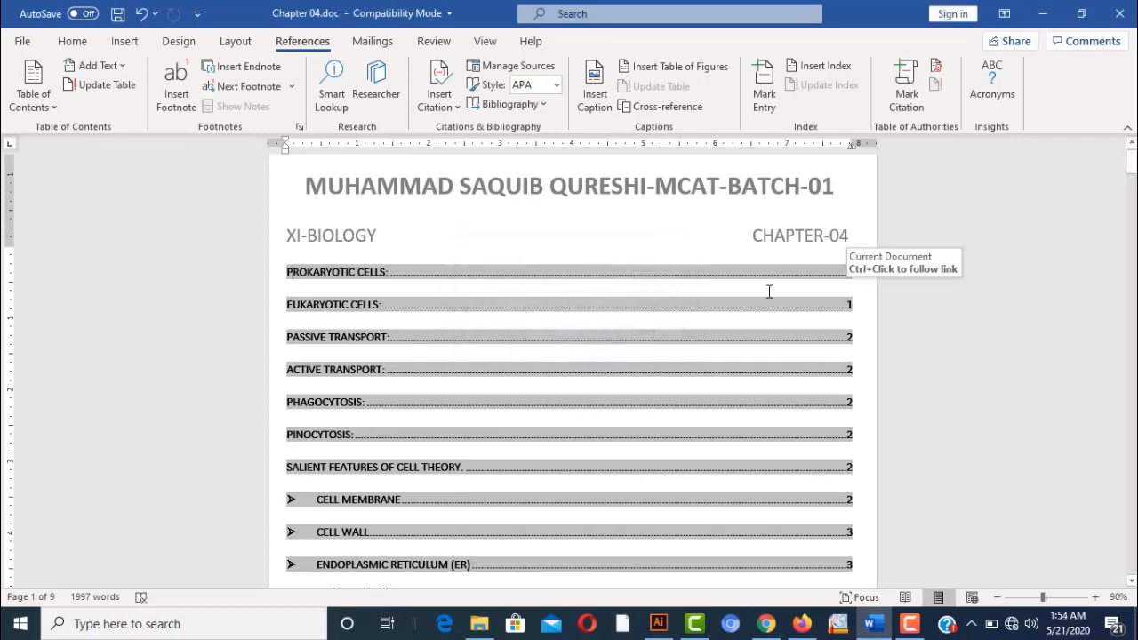
left_click_drag(1131, 166, 1131, 191)
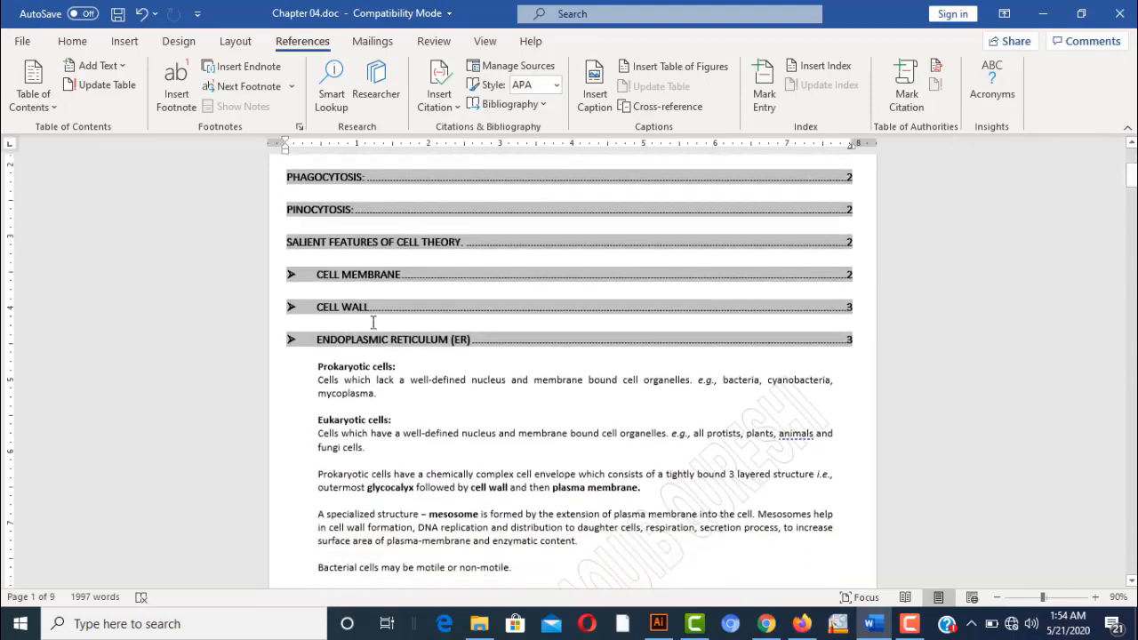
Move the 'Prokaryotic cells:' heading from page 1 to the blank line above Golgi apparatus
left_click(318, 365)
key("shift+Right")
key("shift+Right")
key("shift+Right")
key("shift+Right")
key("shift+Right")
key("shift+Right")
key("shift+Right")
key("shift+Right")
key("shift+Right")
key("shift+Right")
key("shift+Right")
key("shift+Right")
key("shift+Right")
key("shift+Right")
key("shift+Right")
key("shift+Right")
key("shift+Right")
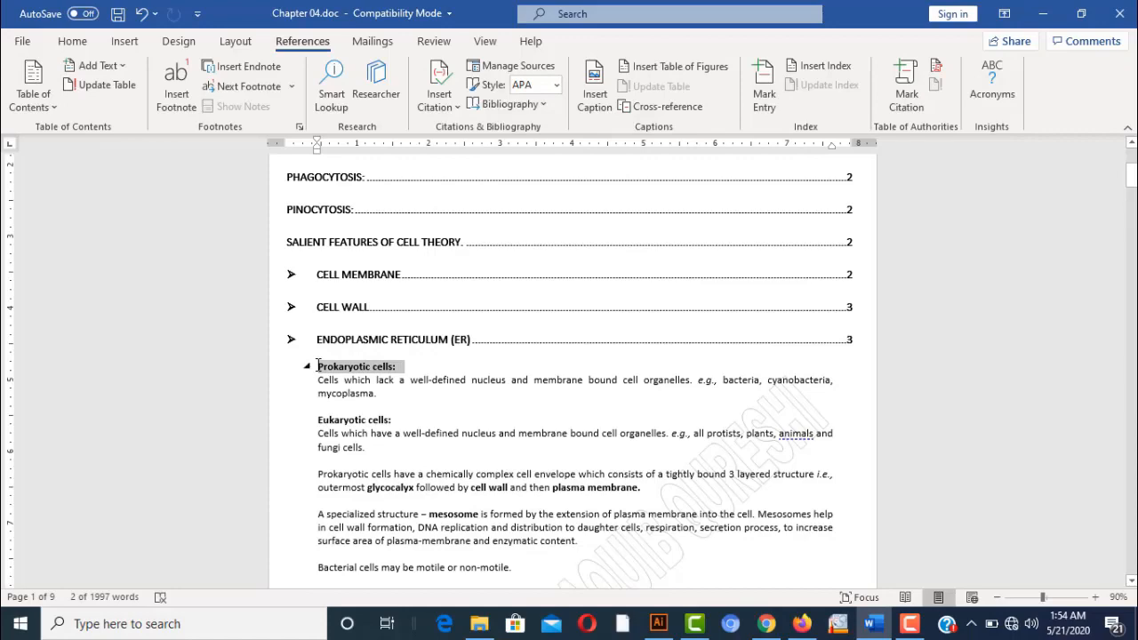
key("Delete")
left_click_drag(1131, 177, 1088, 271)
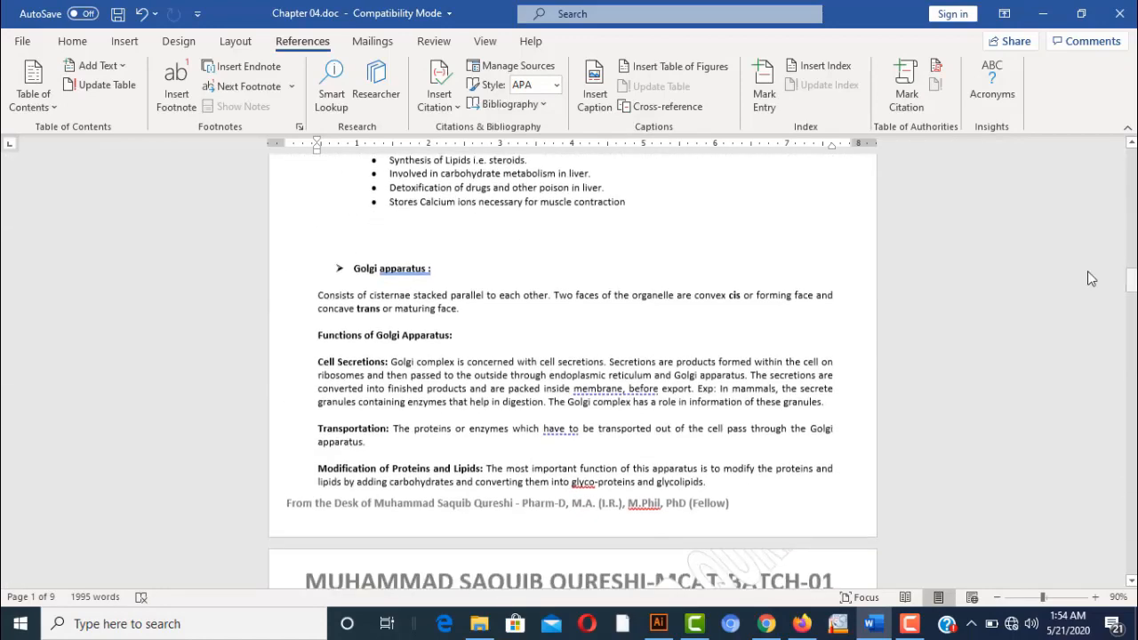
left_click(535, 240)
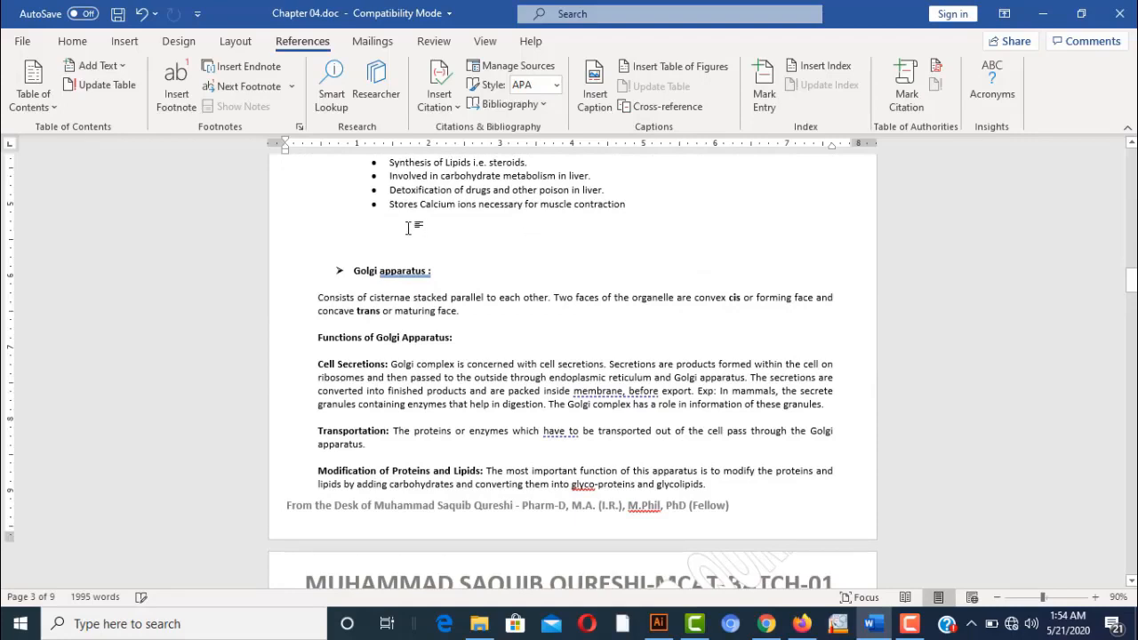
type("Prokaryotic cells:")
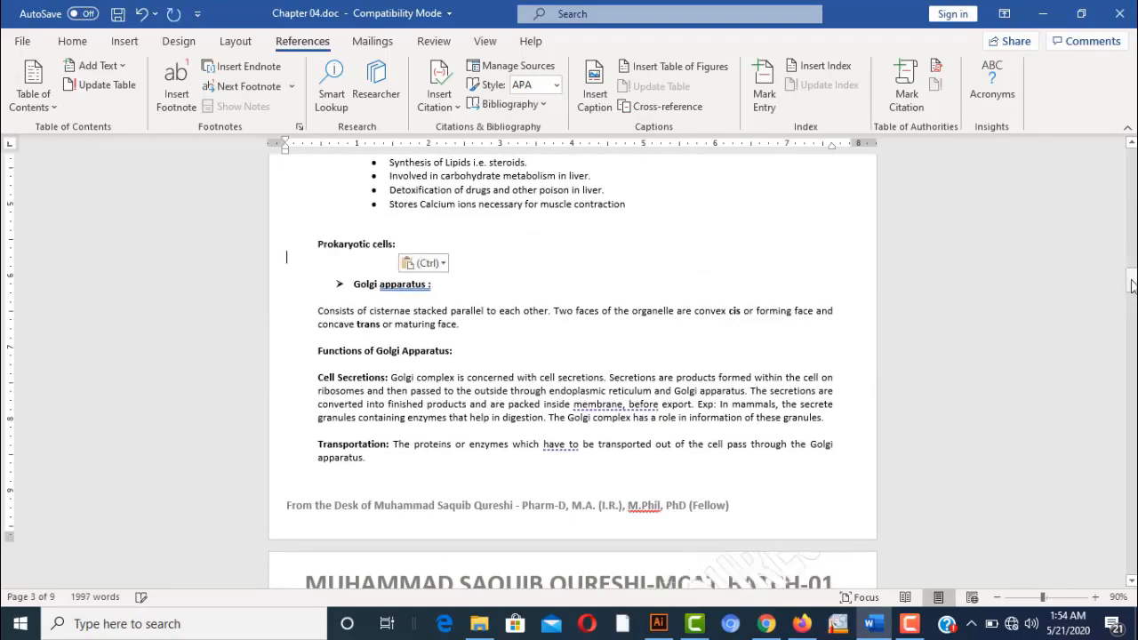
left_click_drag(1132, 283, 1132, 263)
Update table of contents page numbers so Prokaryotic Cells shows page 3, then zoom to 120%
left_click(449, 286)
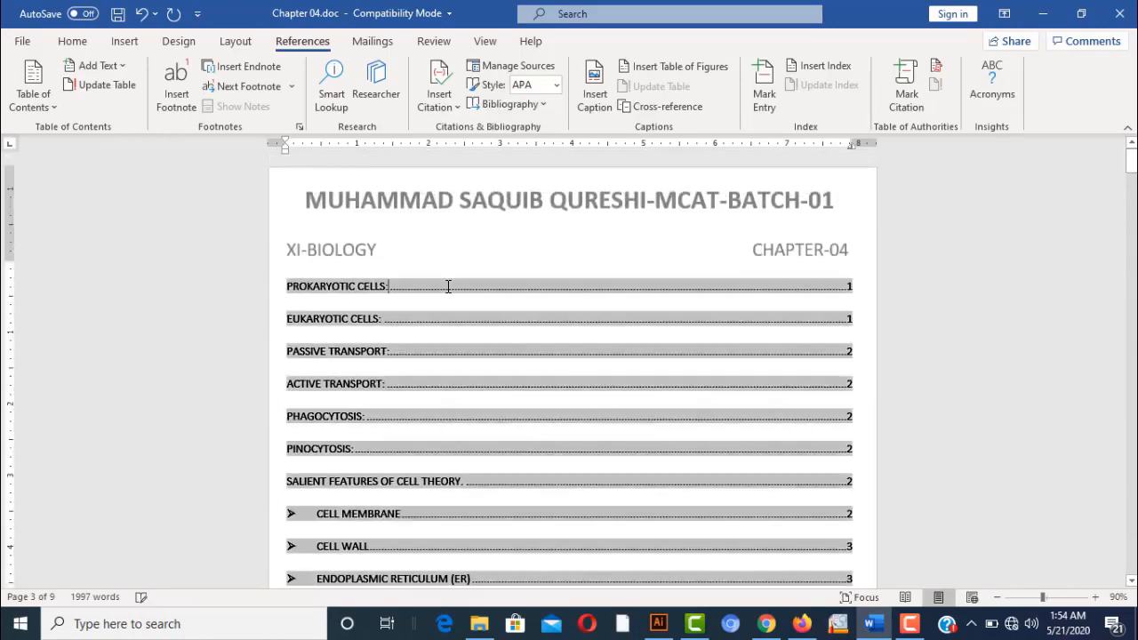
left_click(107, 85)
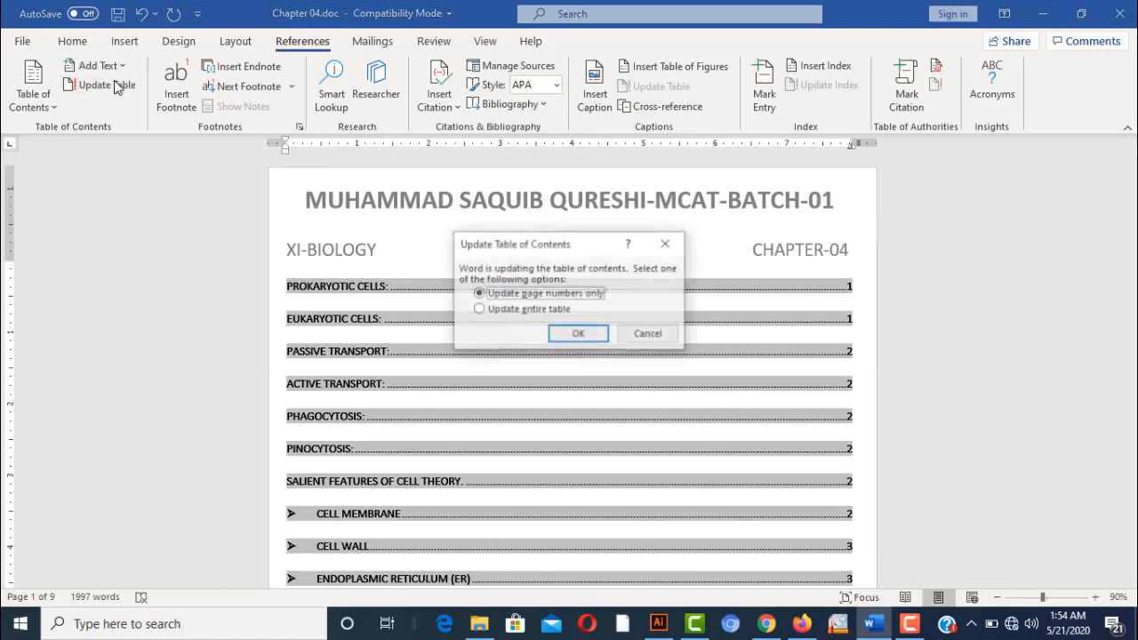
left_click(598, 334)
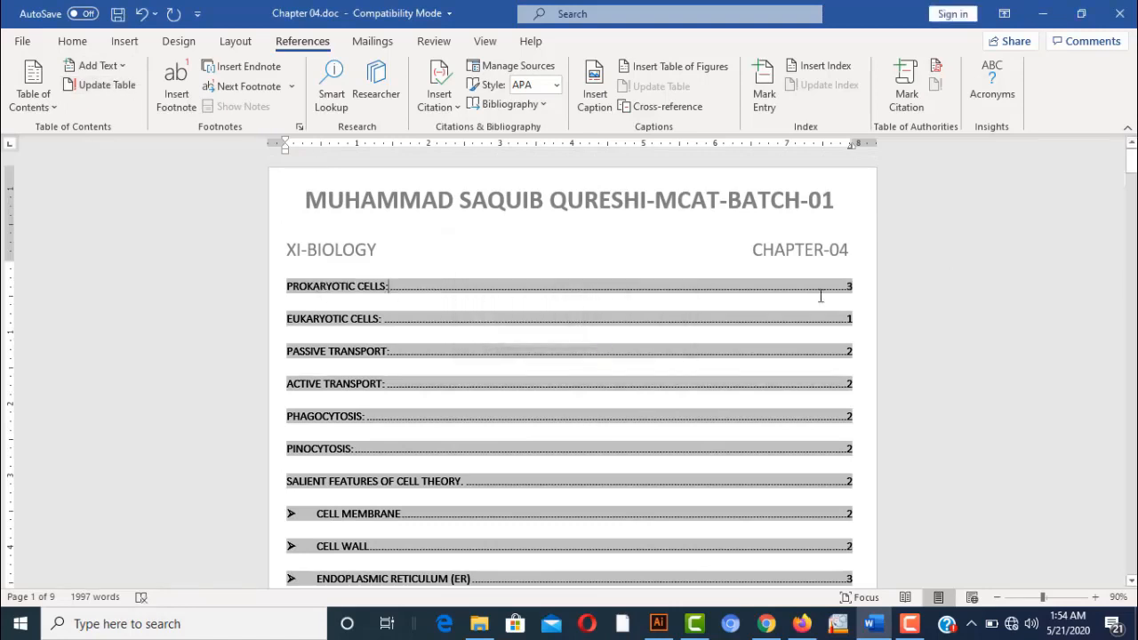
left_click(1095, 597)
left_click(1096, 597)
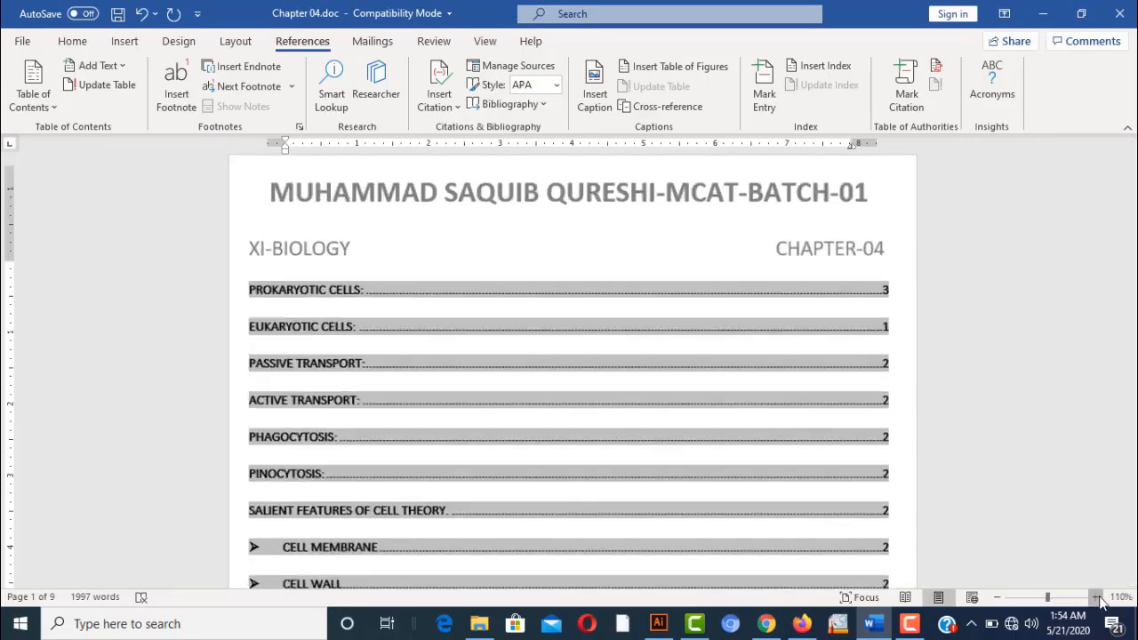
left_click(1095, 597)
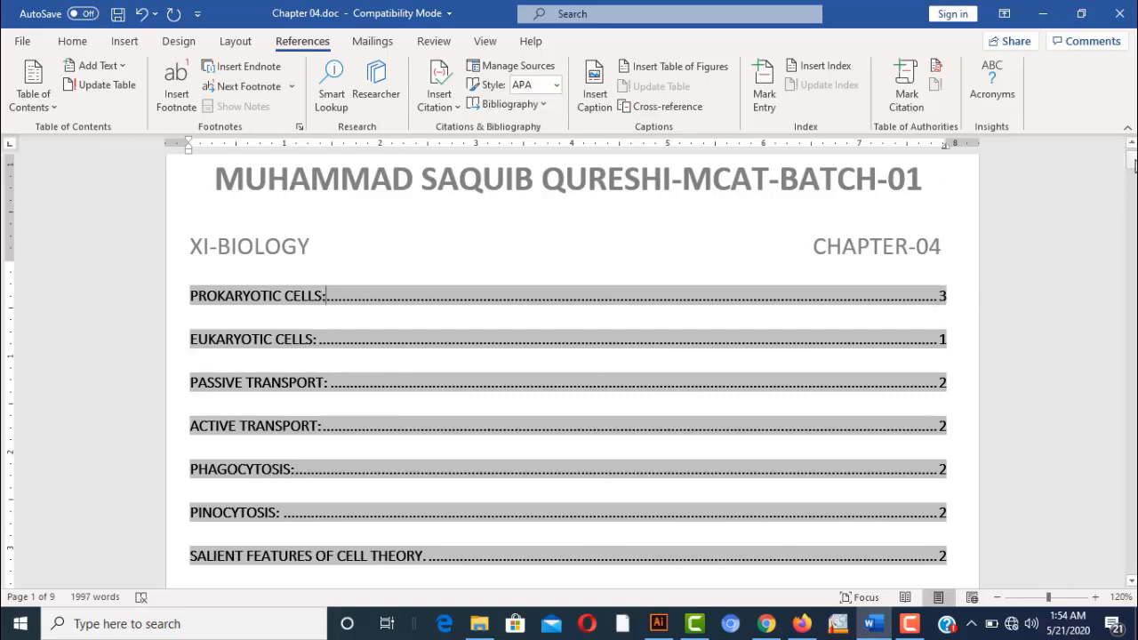
Try Mark All index entries for 'Eukaryotic cells:', dismissing the no-entries-marked message
mouse_move(1132, 165)
left_mouse_down()
mouse_move(1131, 213)
mouse_move(1133, 179)
left_mouse_up()
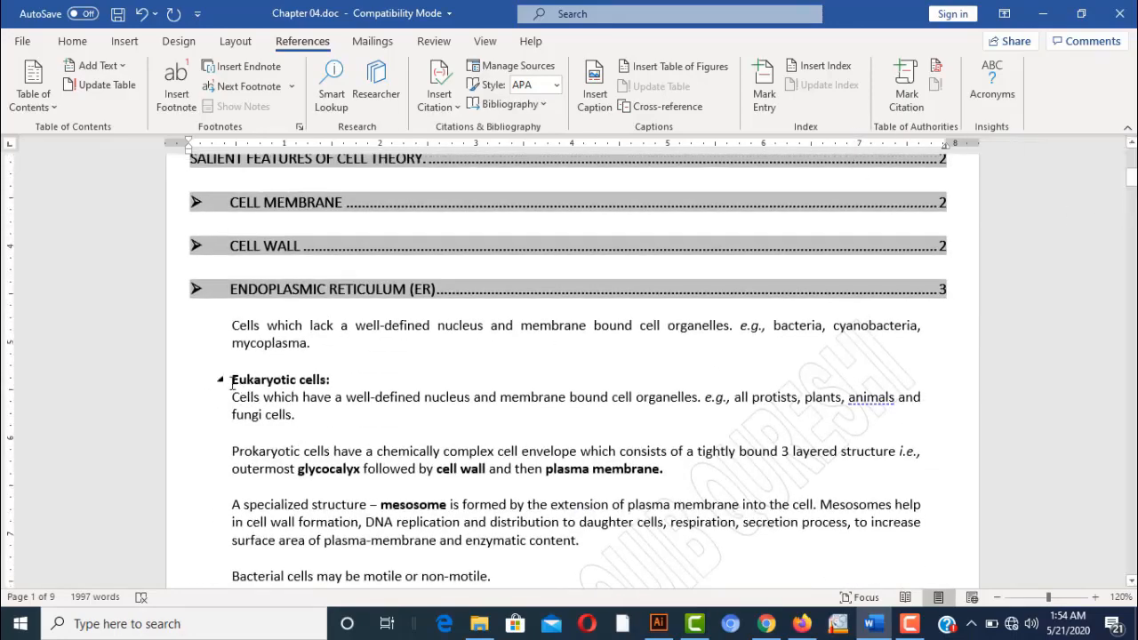
left_click_drag(234, 379, 333, 380)
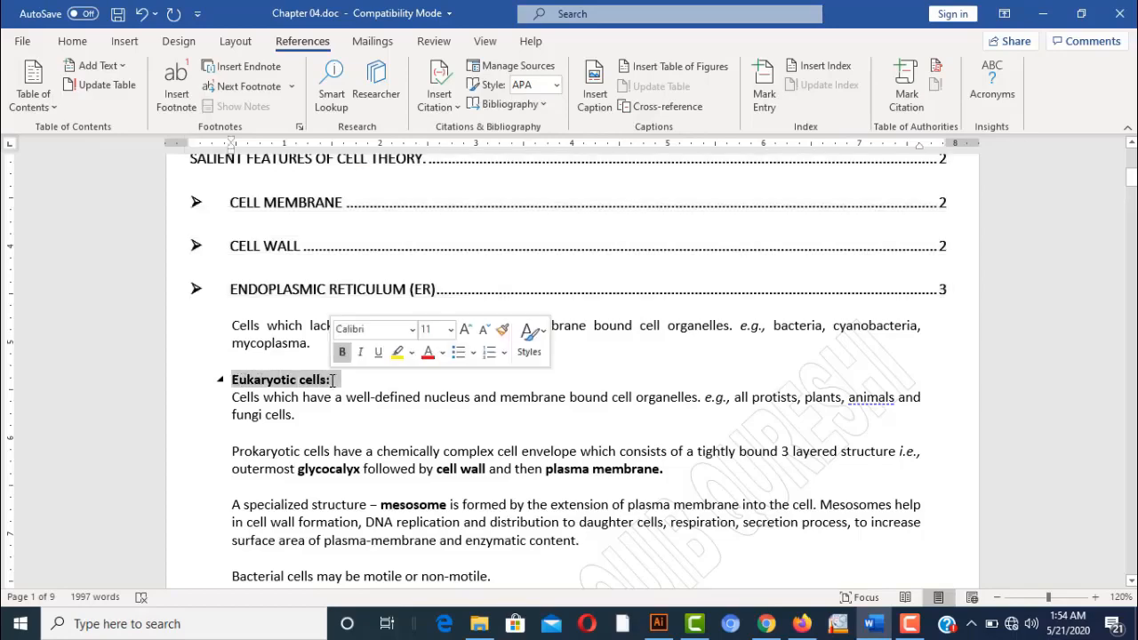
left_click(765, 95)
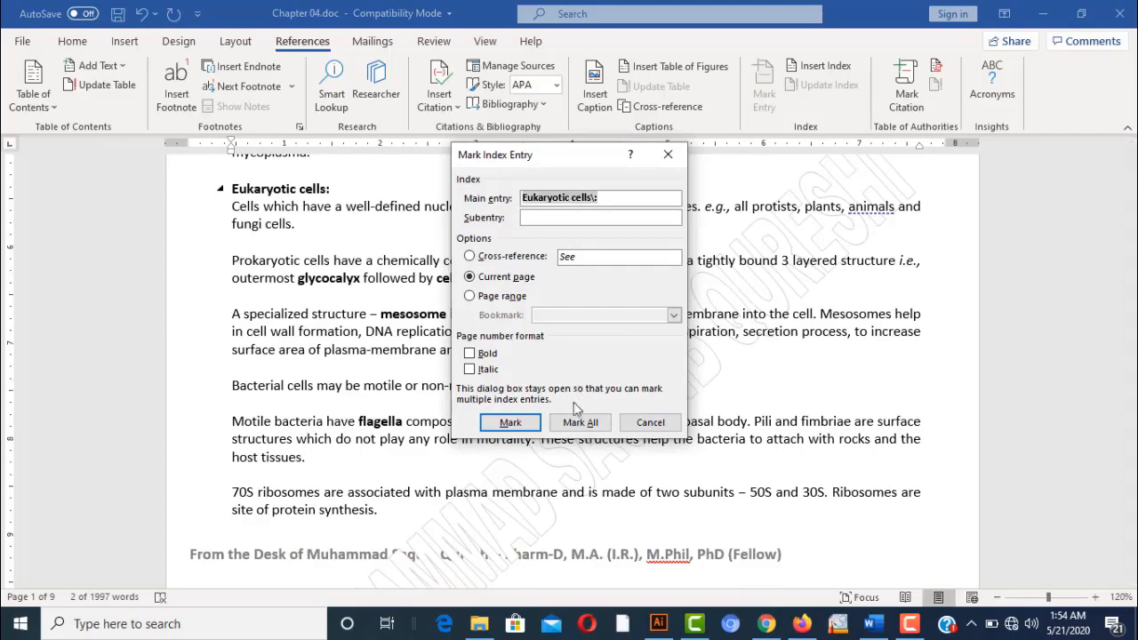
left_click(580, 424)
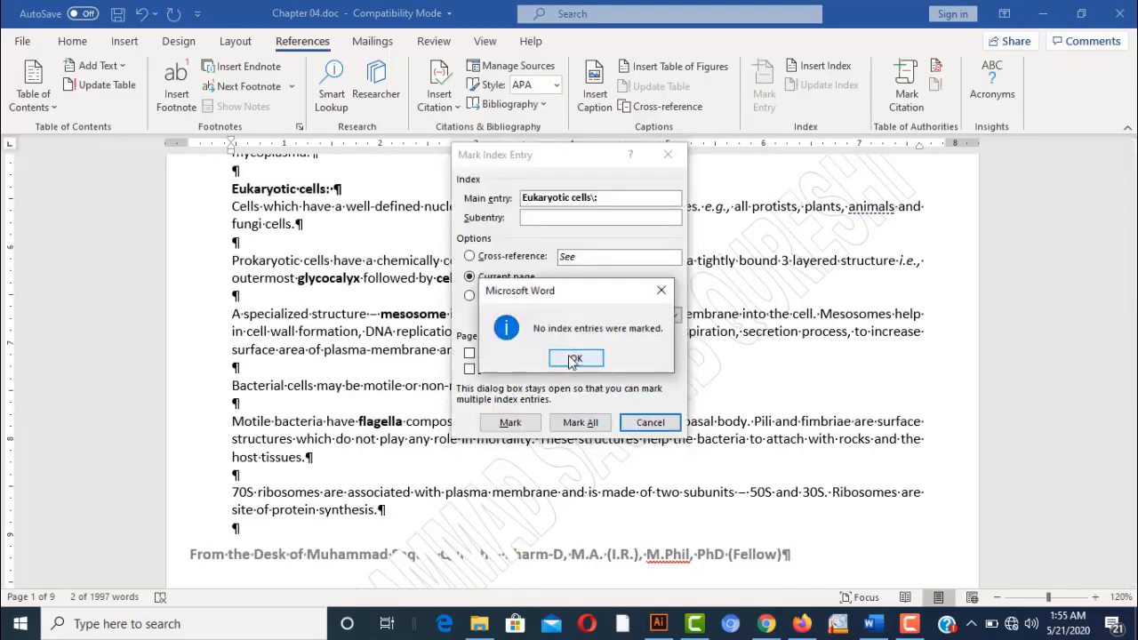
key("Return")
left_click(650, 423)
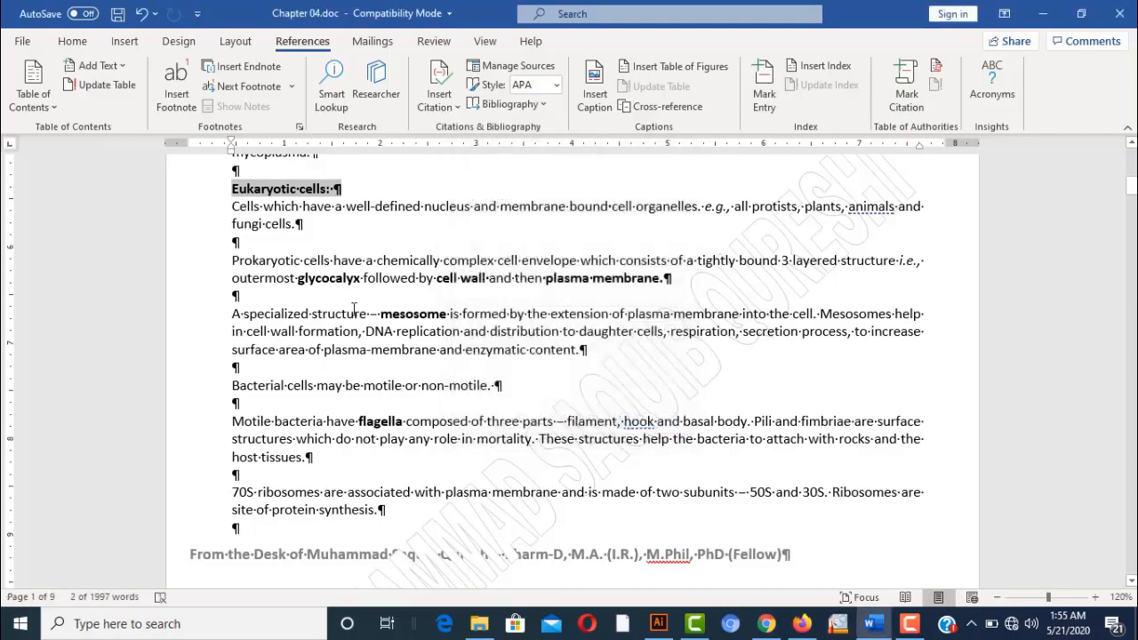
Mark all occurrences of Prokaryotic cells, flagella and ribosomes as index entries
left_click_drag(232, 260, 331, 259)
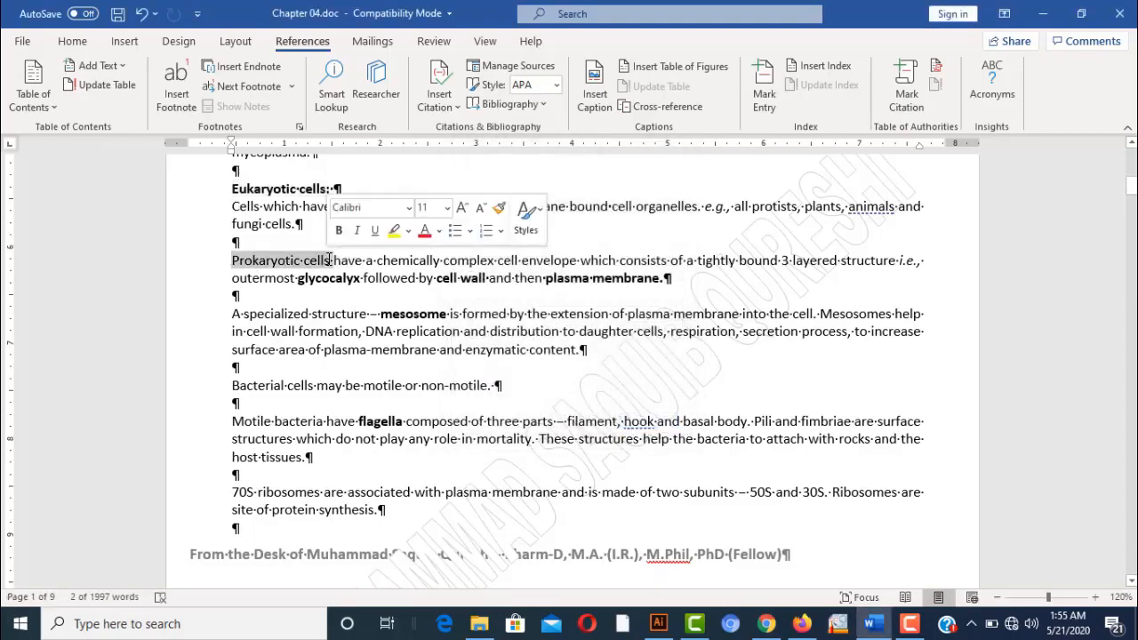
left_click(762, 93)
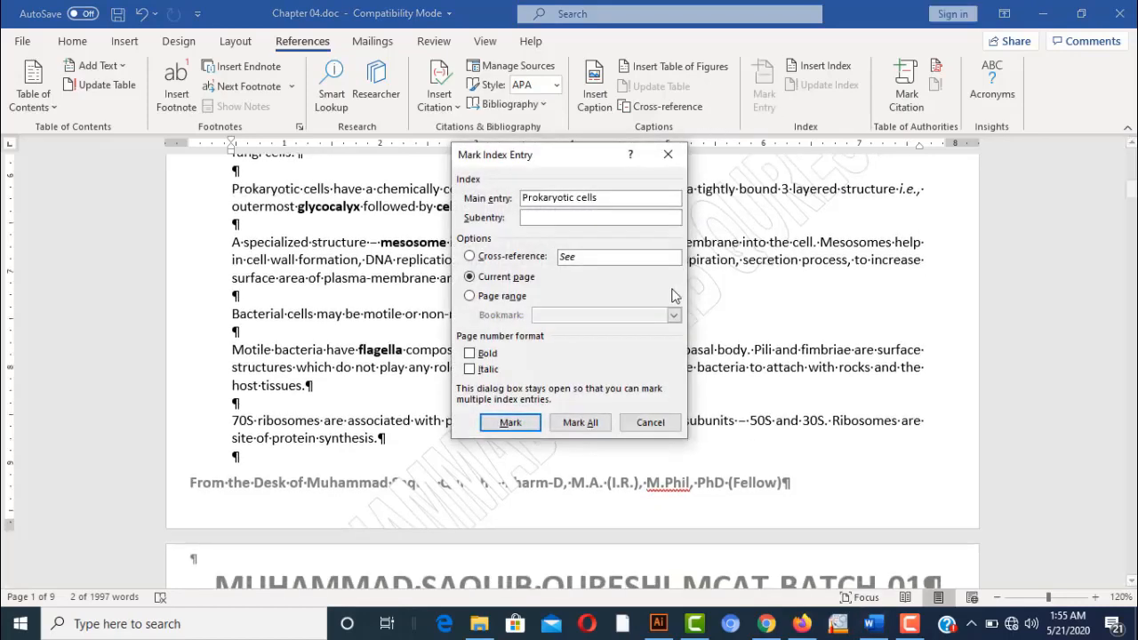
left_click(589, 427)
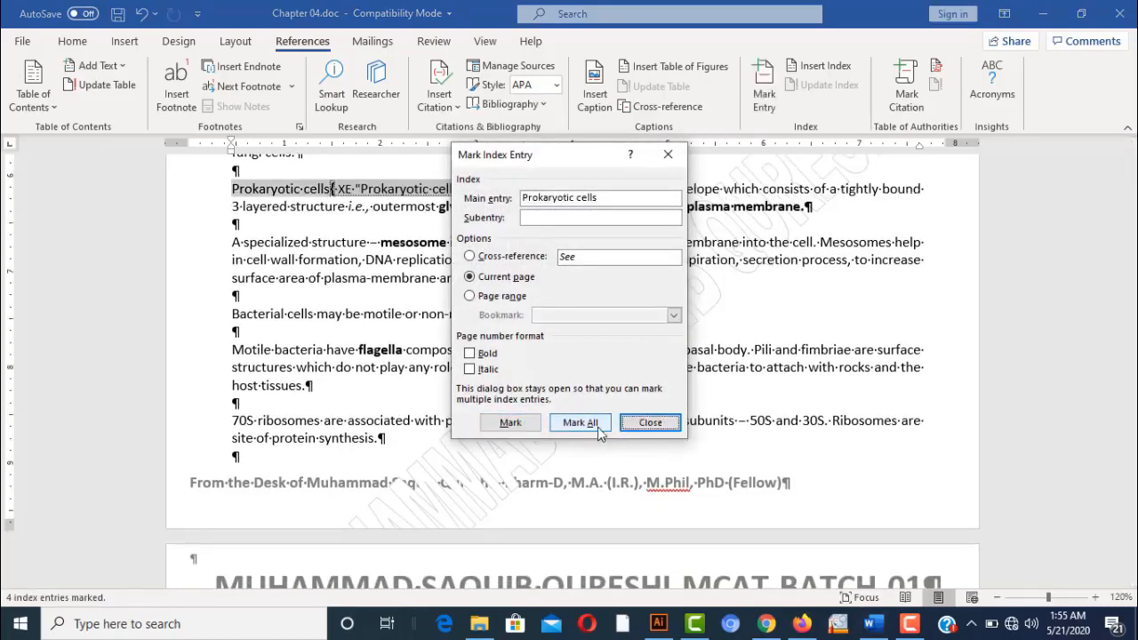
left_click(638, 429)
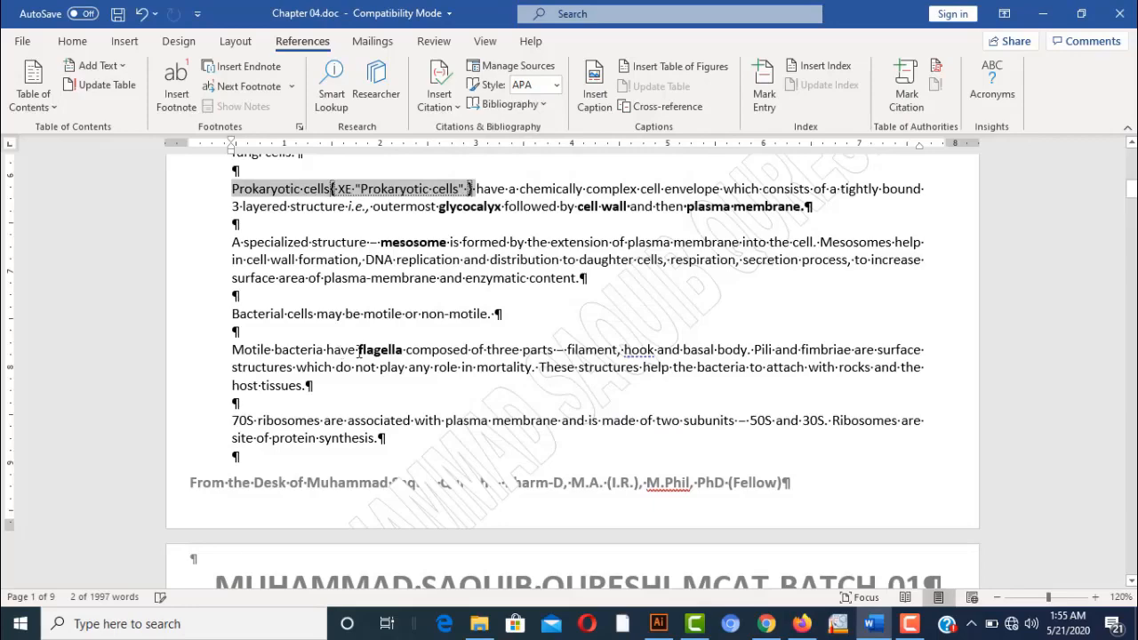
left_click_drag(358, 350, 404, 350)
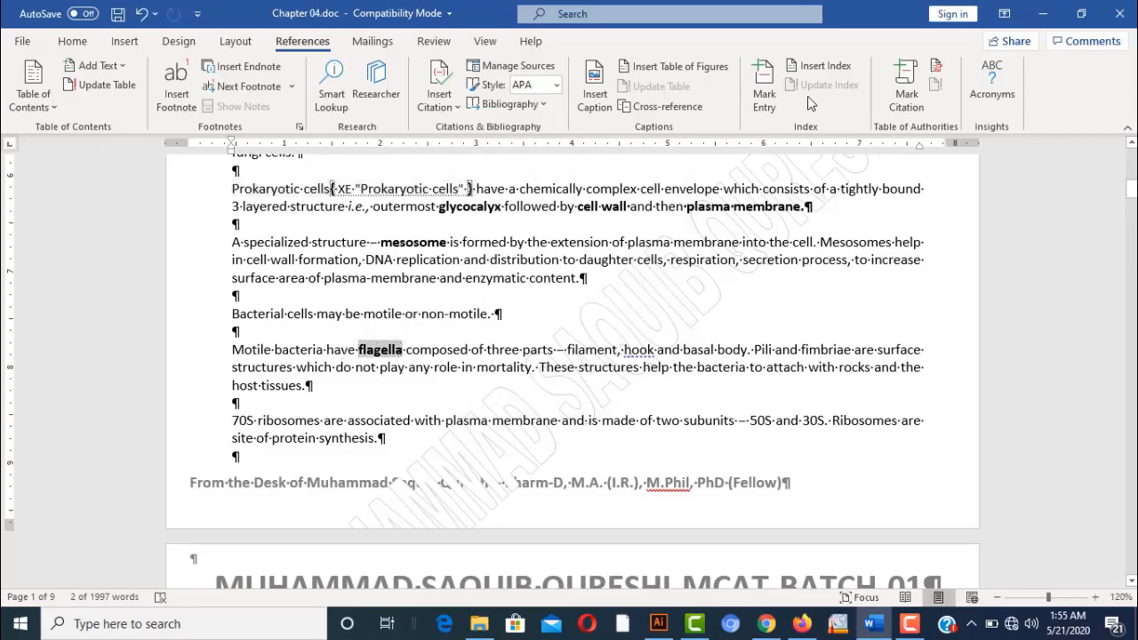
left_click(770, 95)
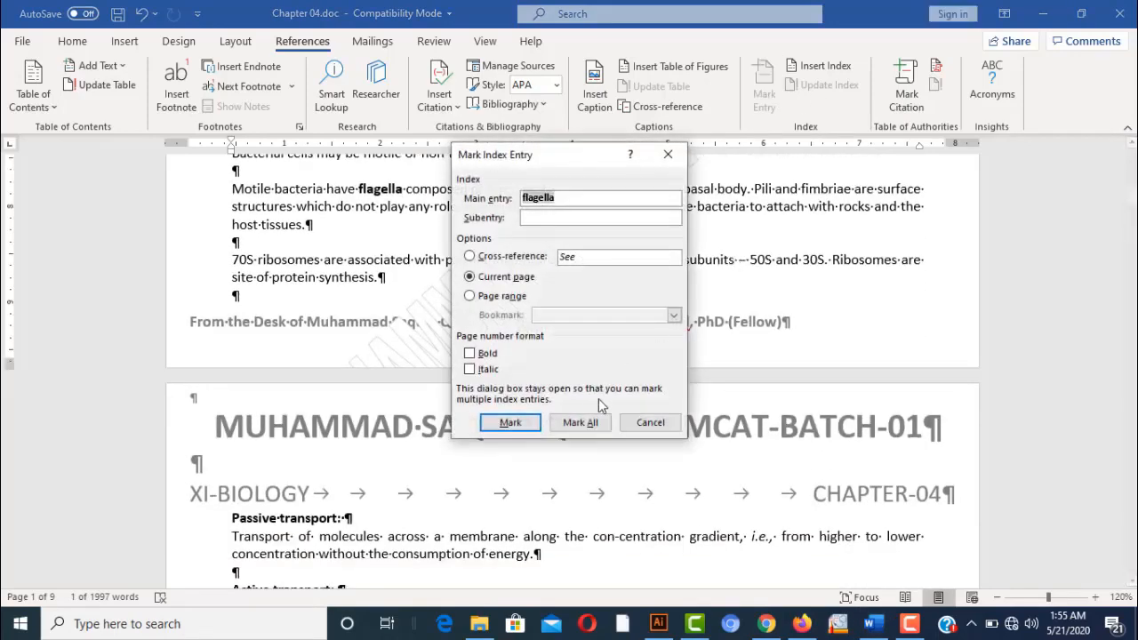
left_click(587, 423)
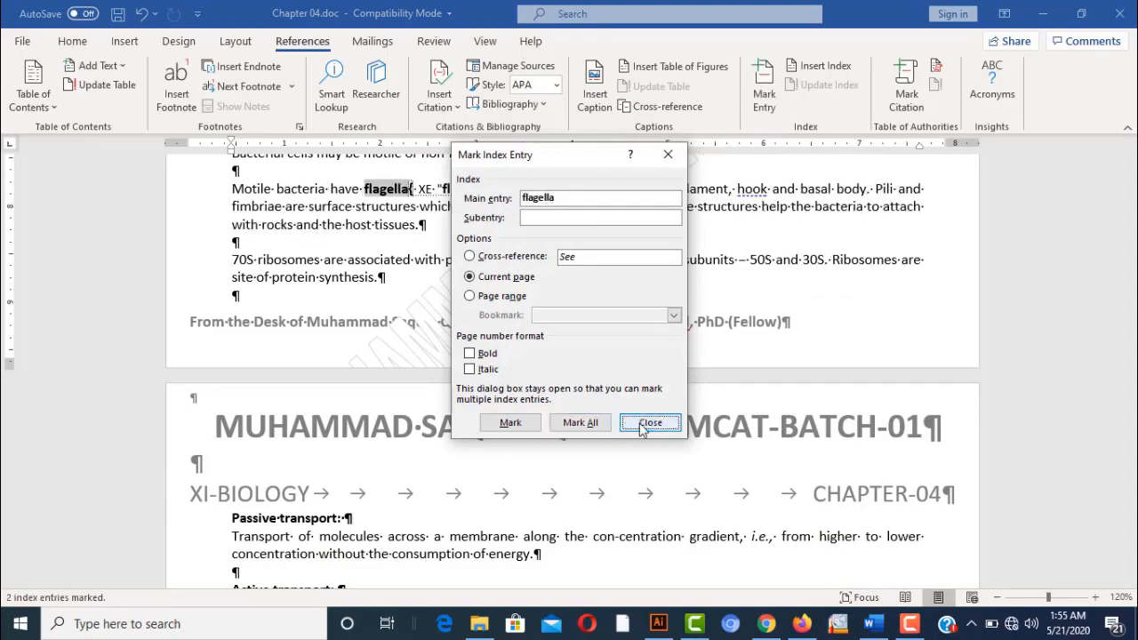
left_click(647, 423)
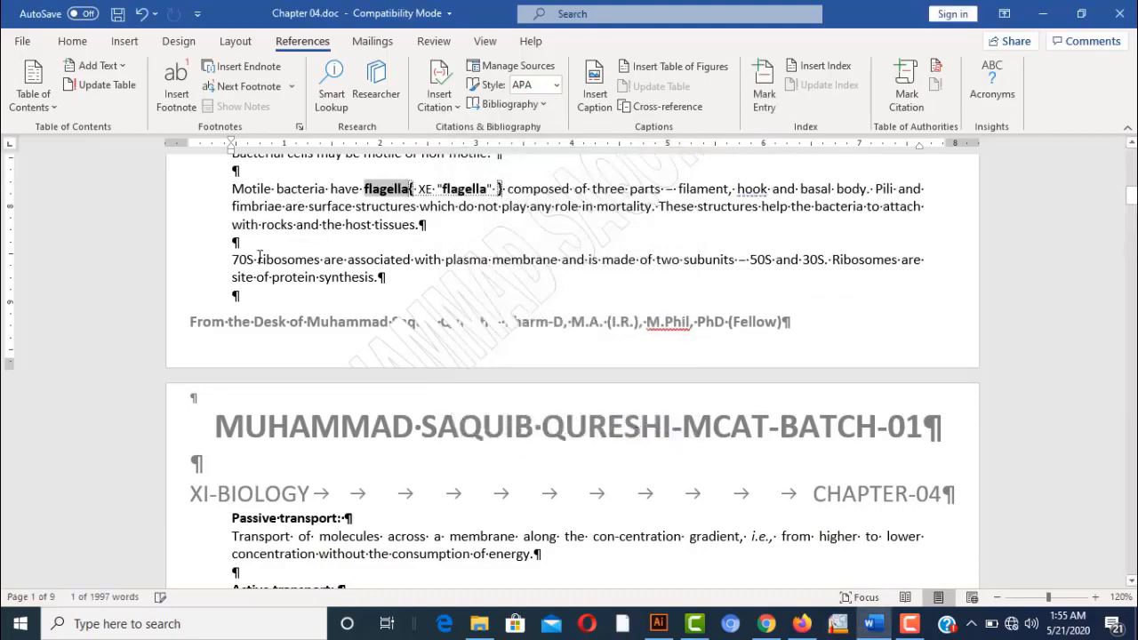
left_click_drag(258, 260, 322, 260)
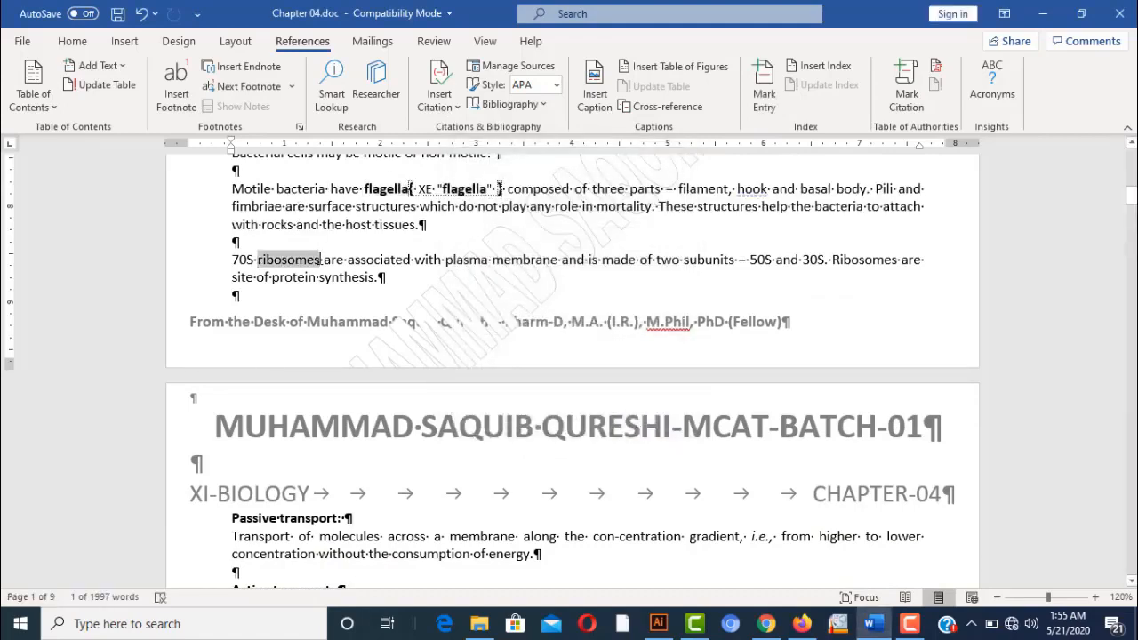
left_click(766, 100)
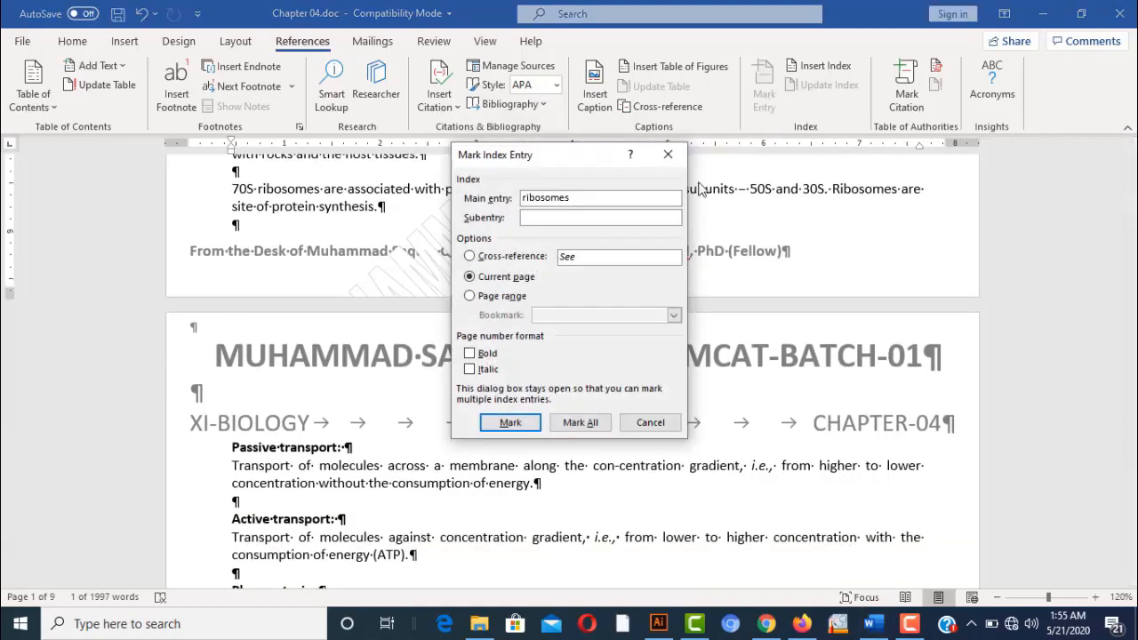
left_click(586, 427)
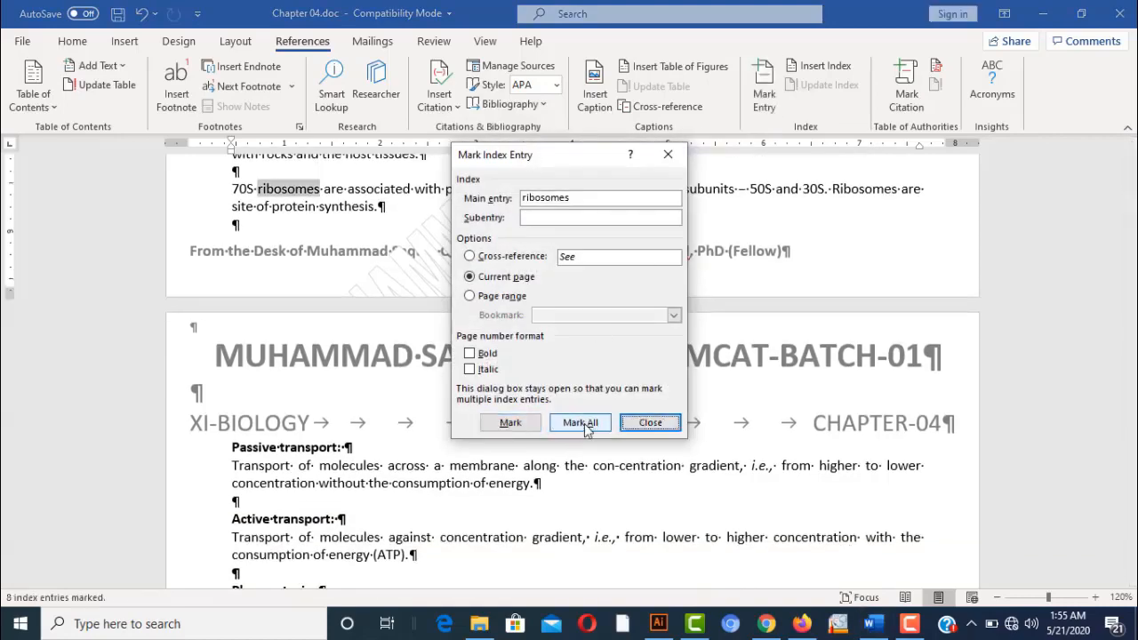
left_click(656, 424)
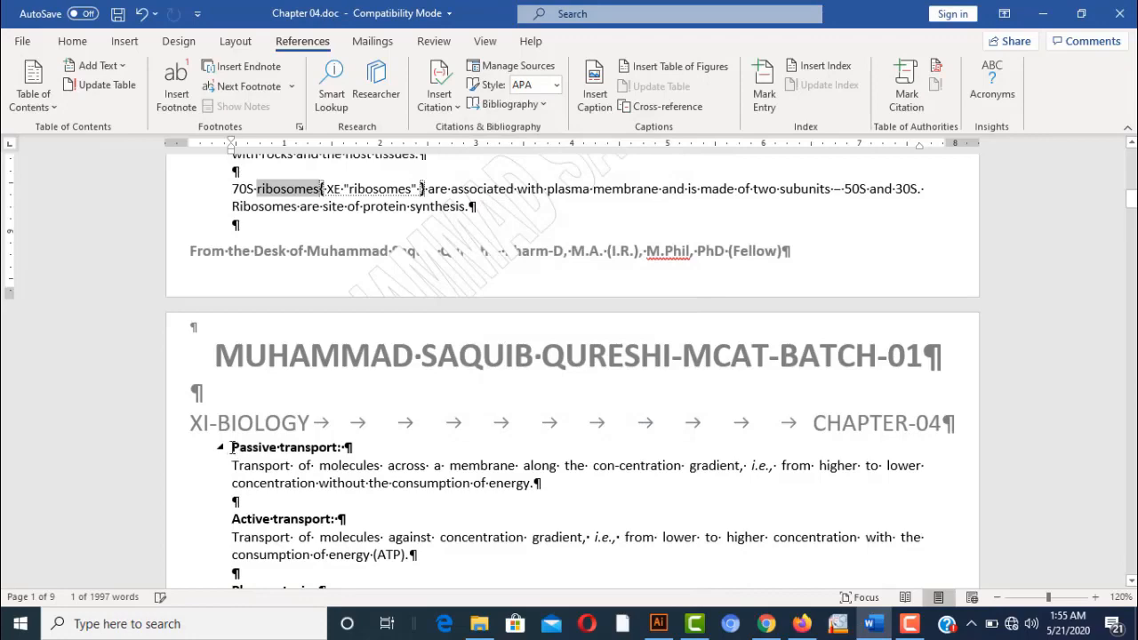
Mark all occurrences of Passive transport, Salient Features of Cell Theory and Cell Membrane as index entries
left_click_drag(230, 448, 341, 448)
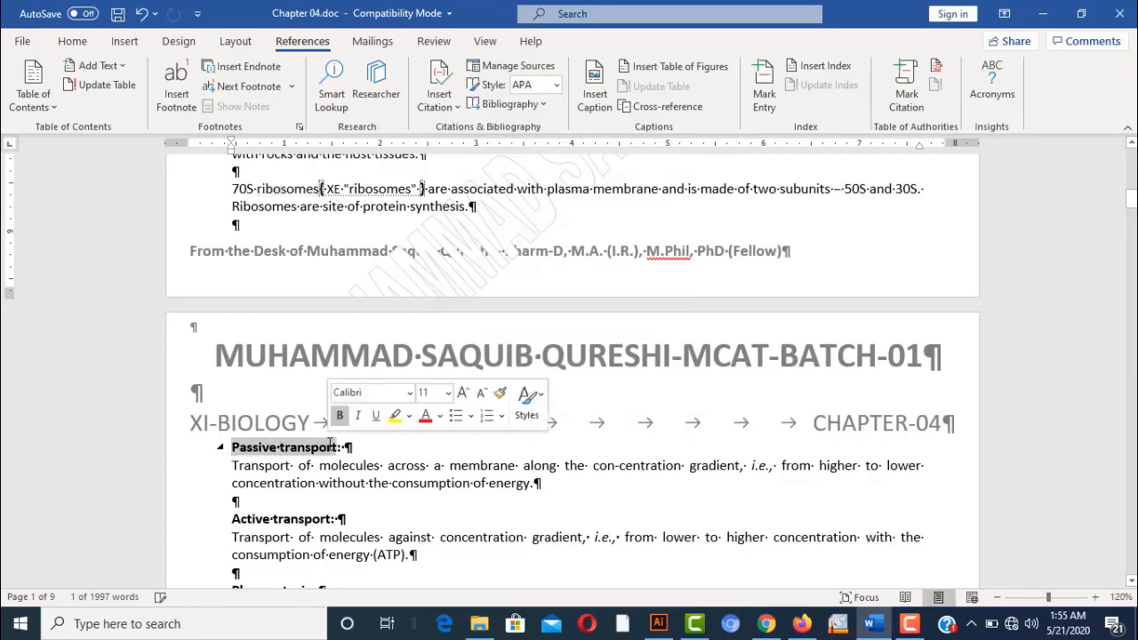
left_click(760, 106)
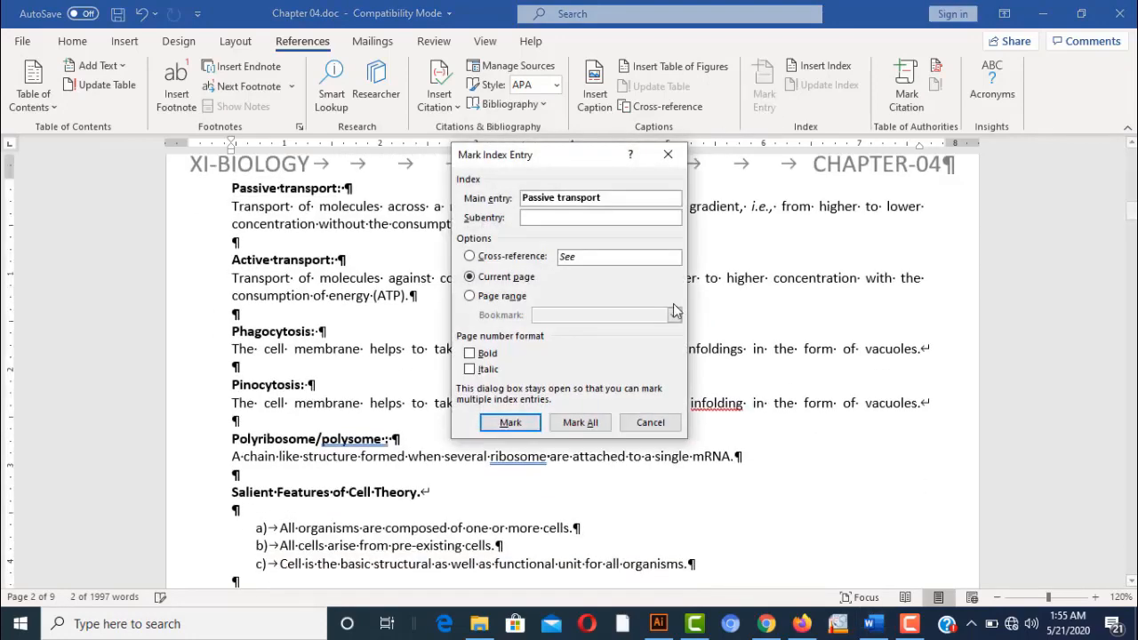
left_click(578, 423)
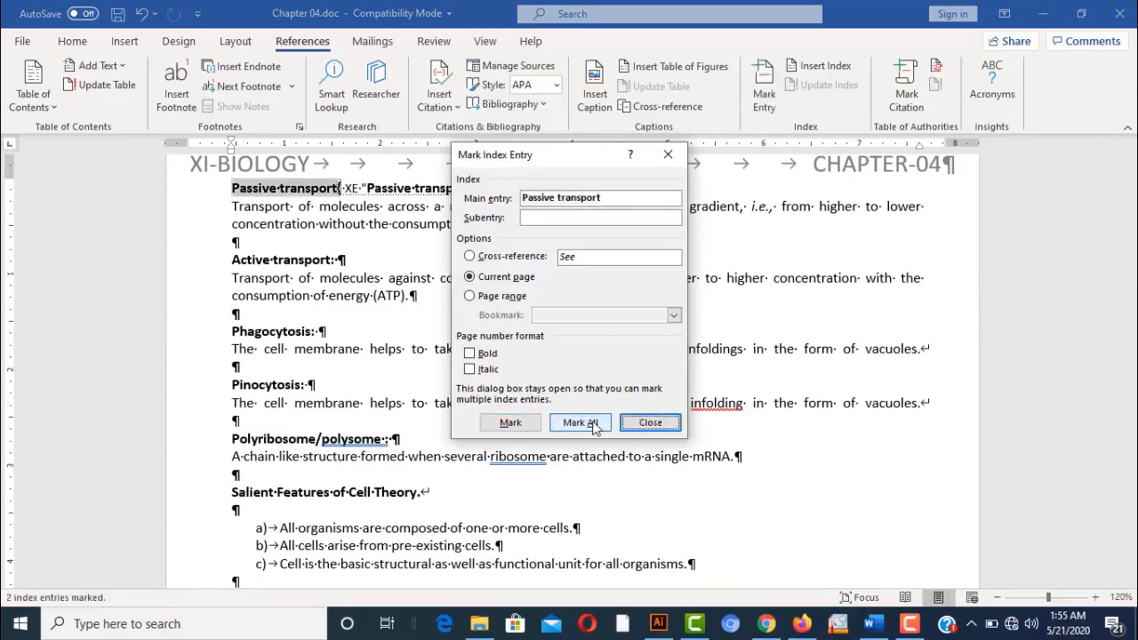
left_click(650, 423)
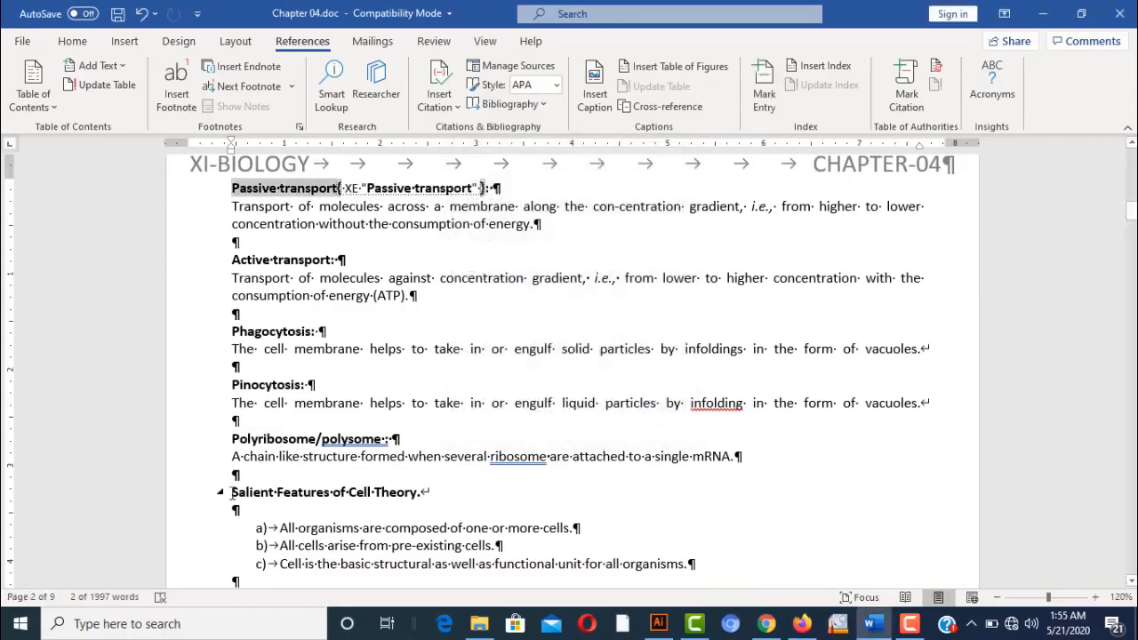
left_click_drag(233, 495, 414, 492)
left_click(770, 89)
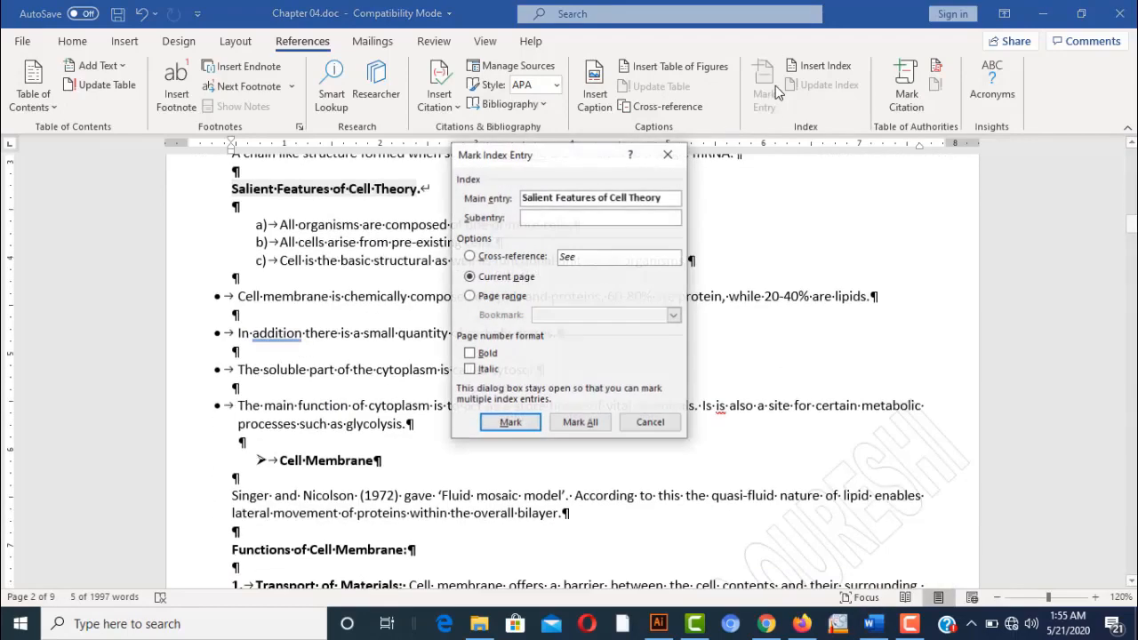
left_click(589, 423)
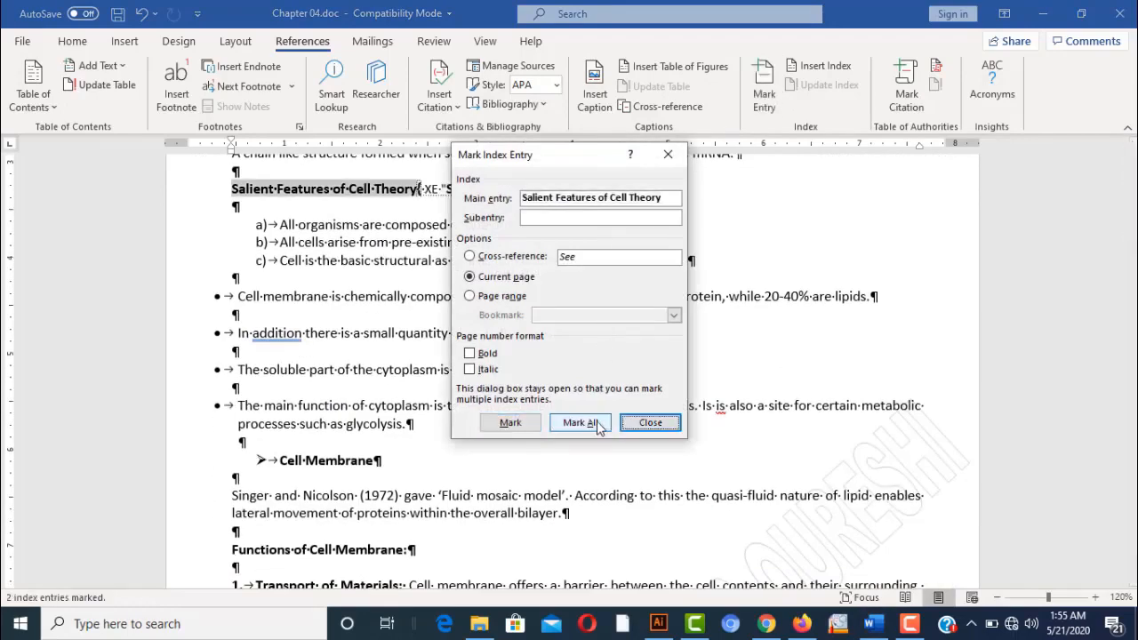
left_click(653, 425)
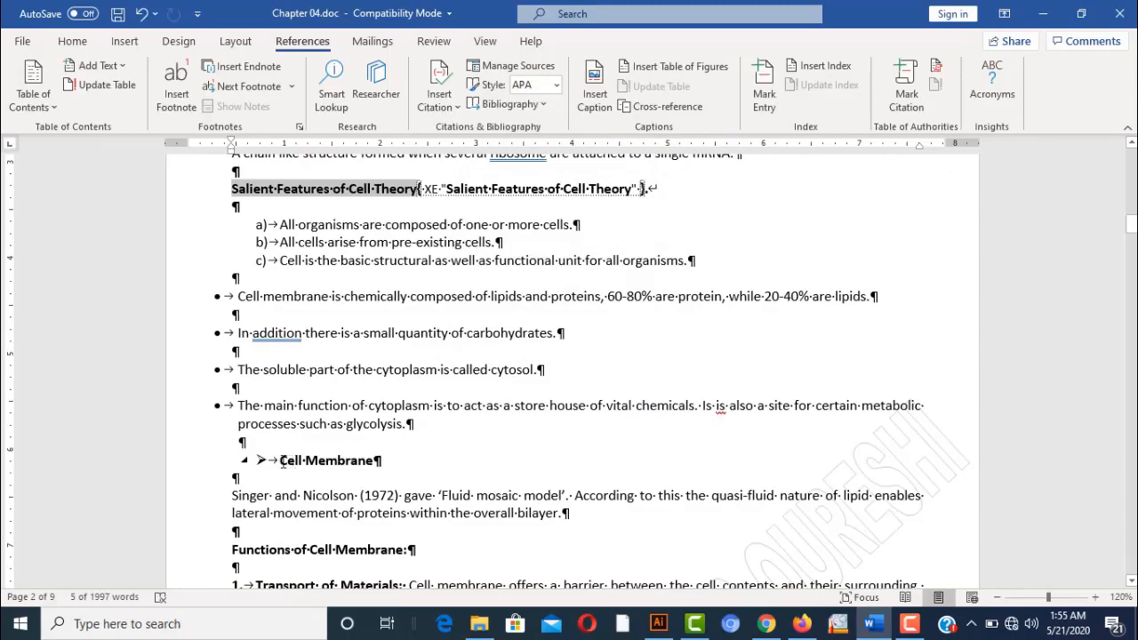
left_click_drag(280, 460, 382, 461)
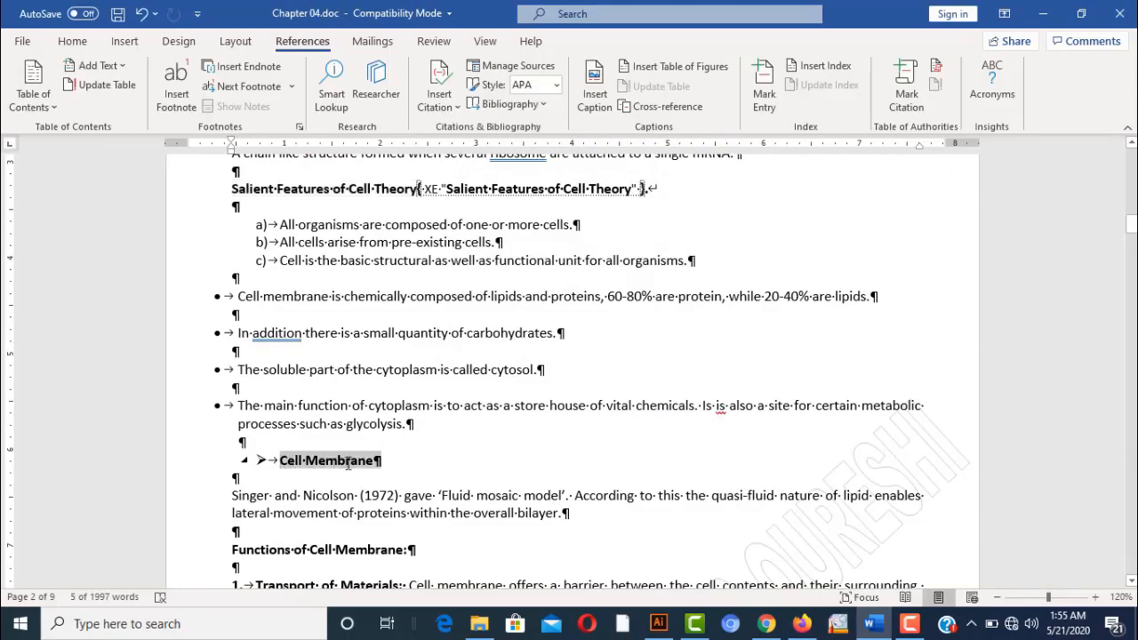
left_click(751, 94)
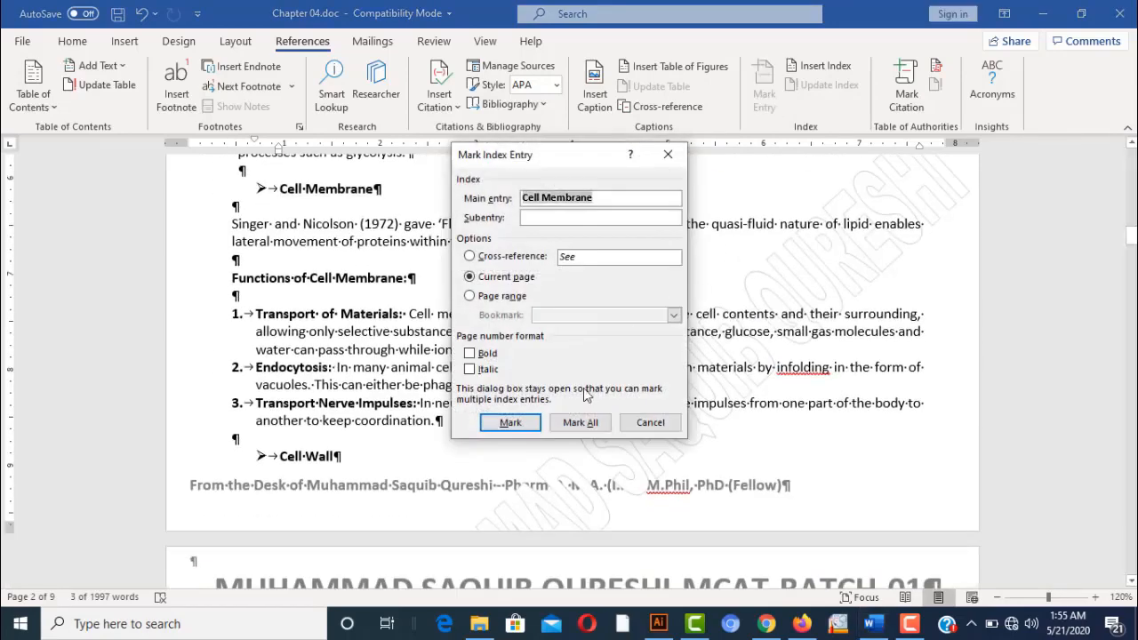
left_click(578, 423)
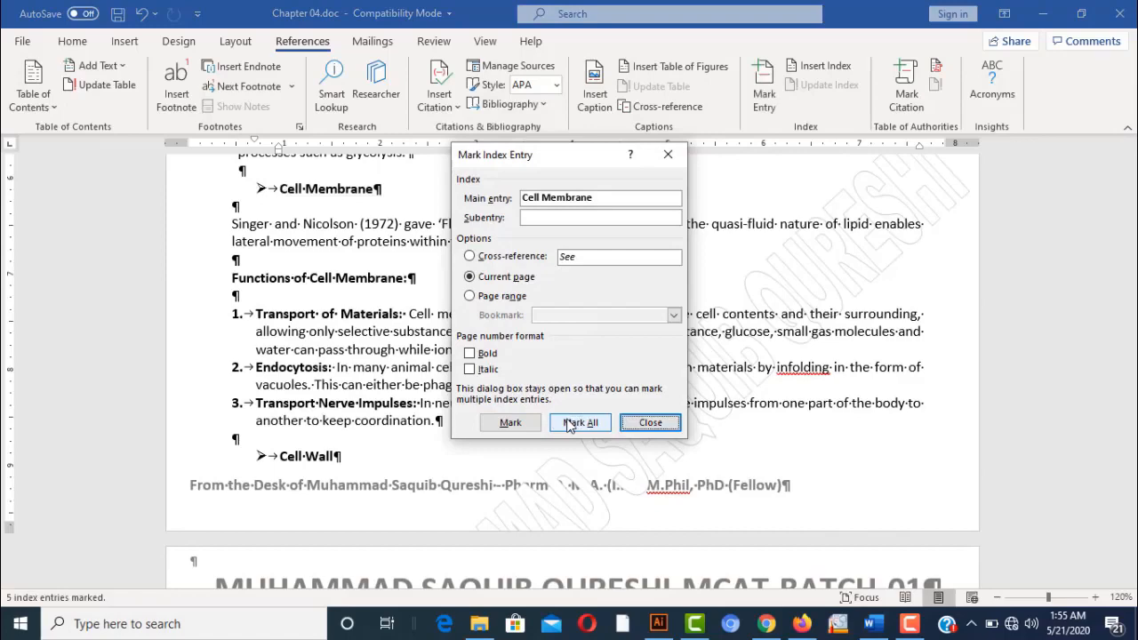
left_click(637, 425)
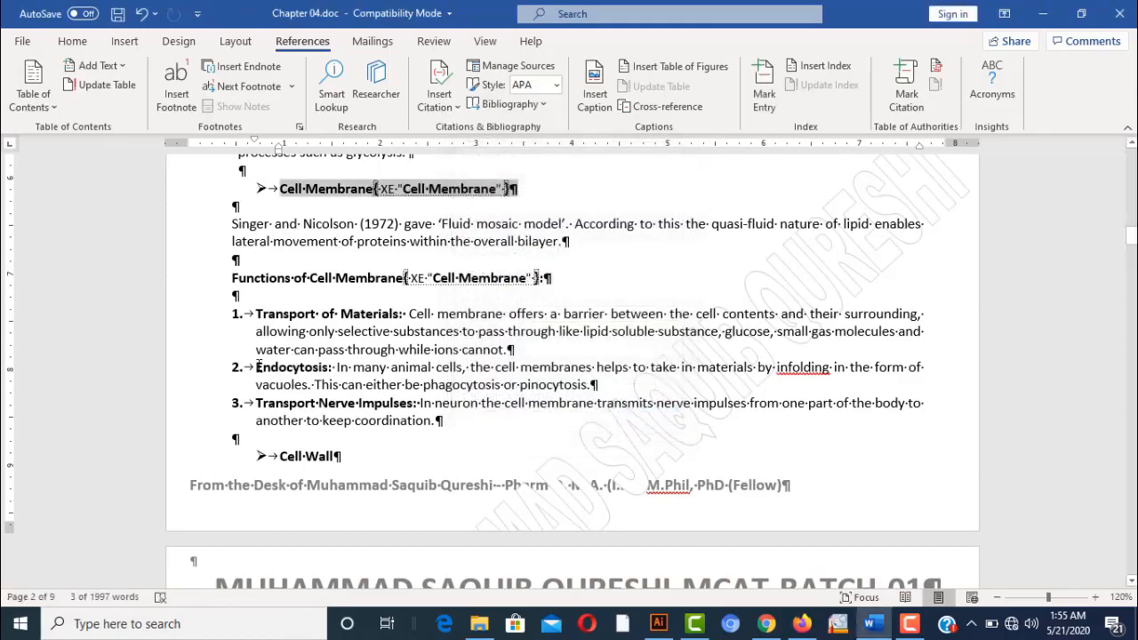
Mark all occurrences of Endocytosis and cells as index entries
left_click_drag(256, 367, 328, 367)
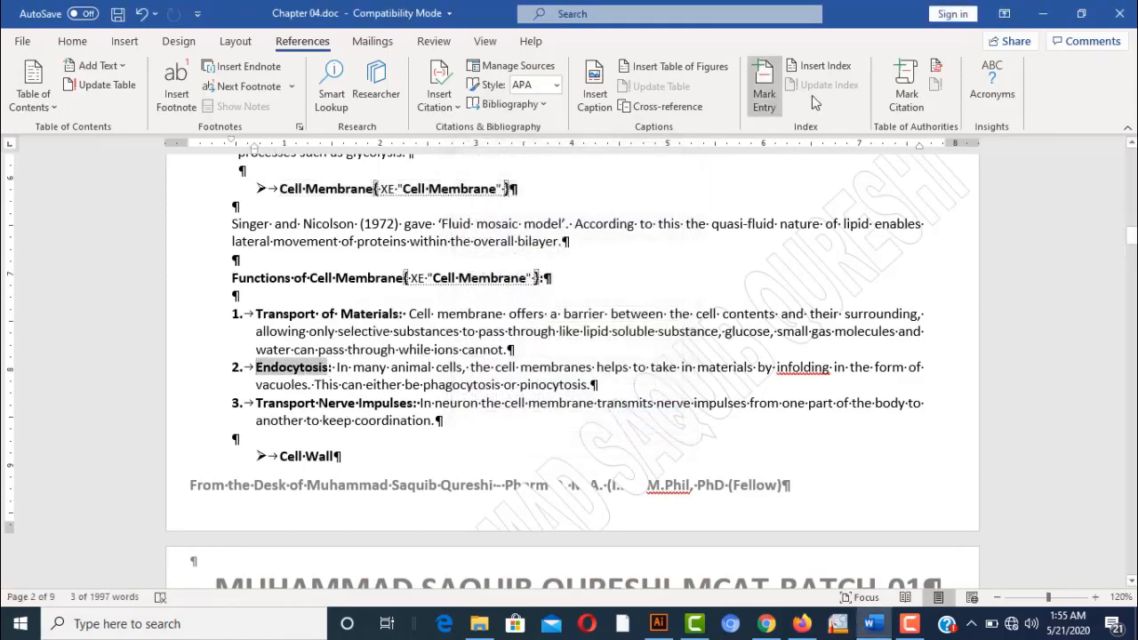
left_click(765, 88)
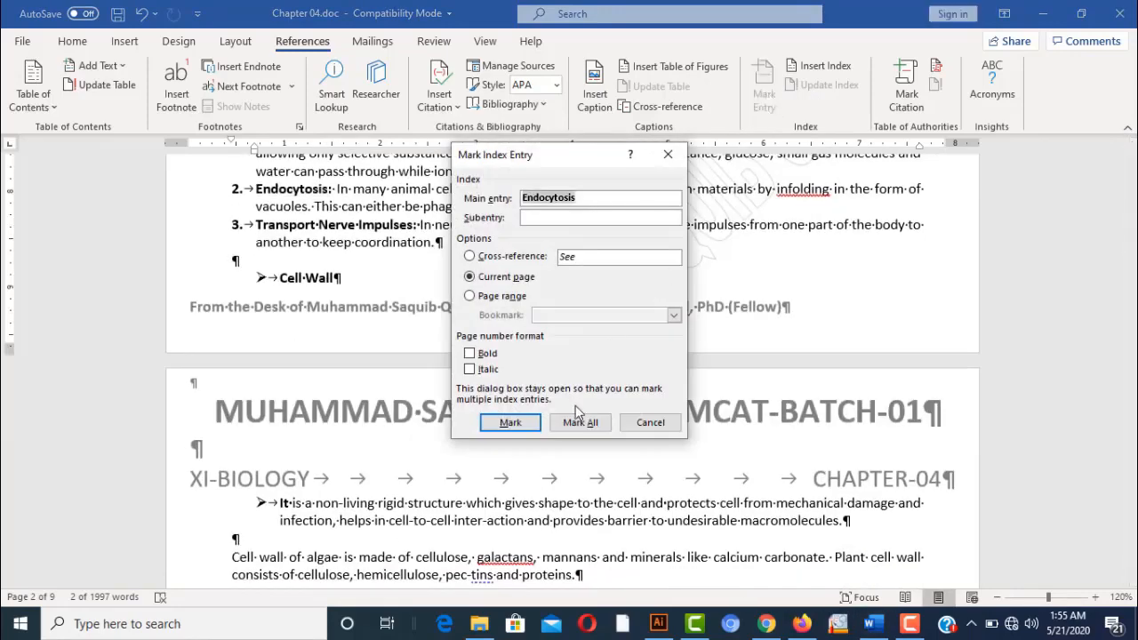
left_click(580, 423)
left_click(652, 424)
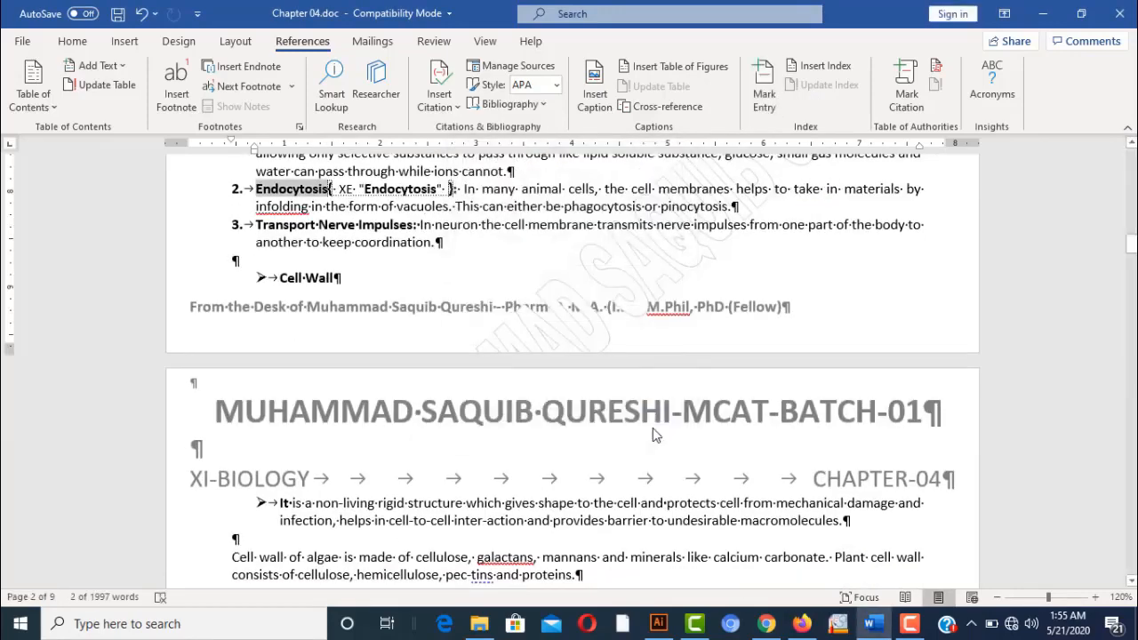
double_click(580, 188)
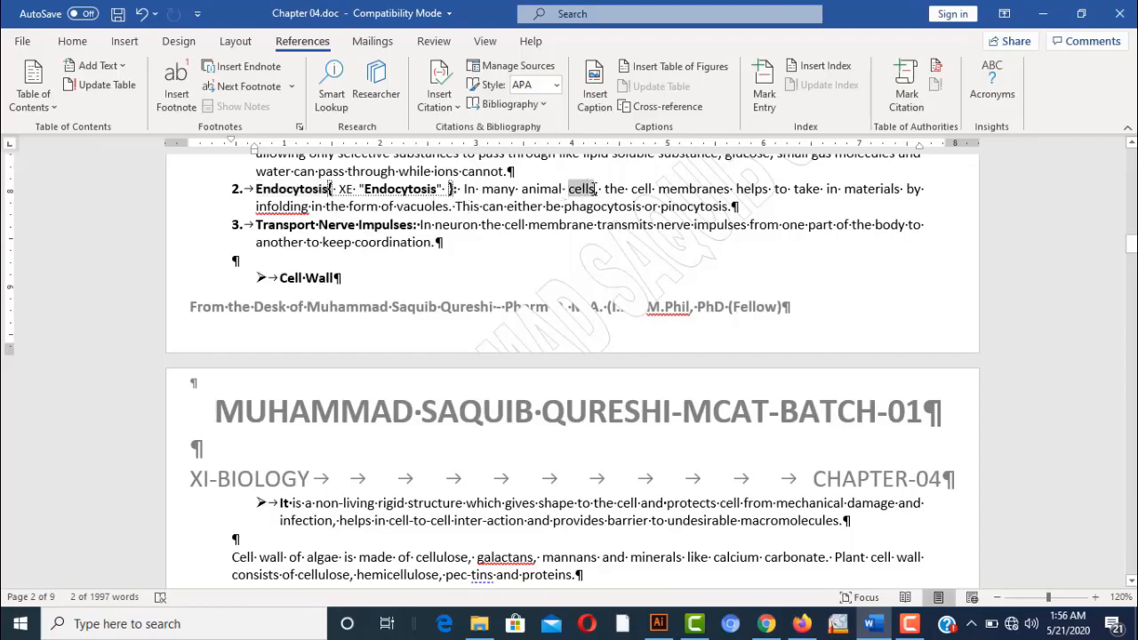
left_click(767, 89)
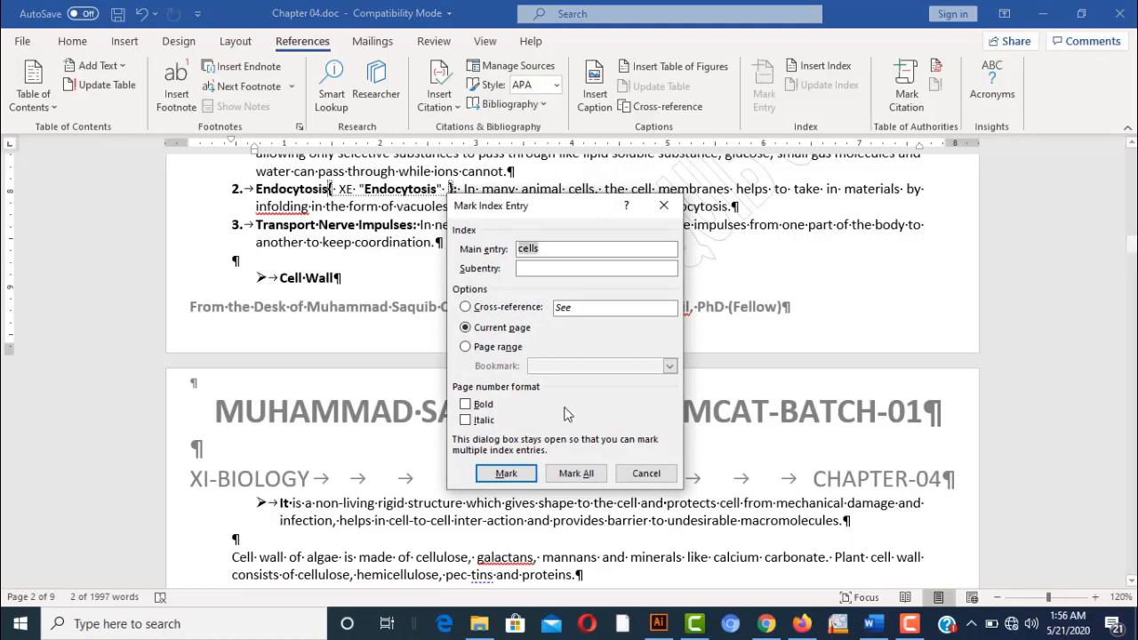
left_click(576, 473)
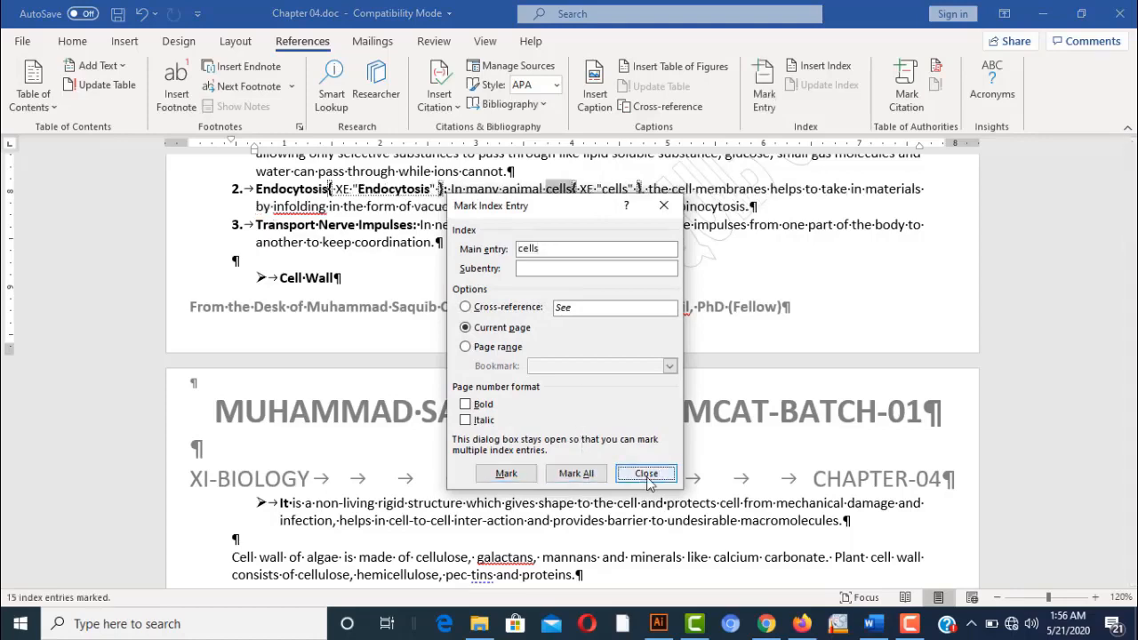
left_click(642, 474)
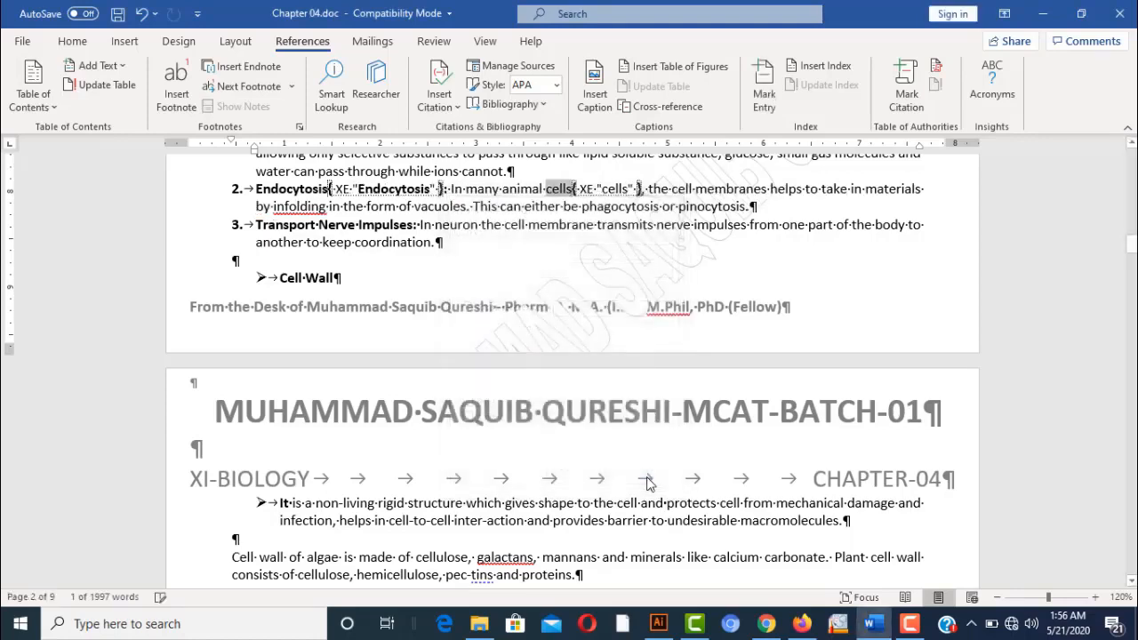
left_click(760, 242)
Insert a page break just before the 'Important Points from the Chapter:' heading
scroll(759, 242, "down", 8)
scroll(759, 242, "down", 20)
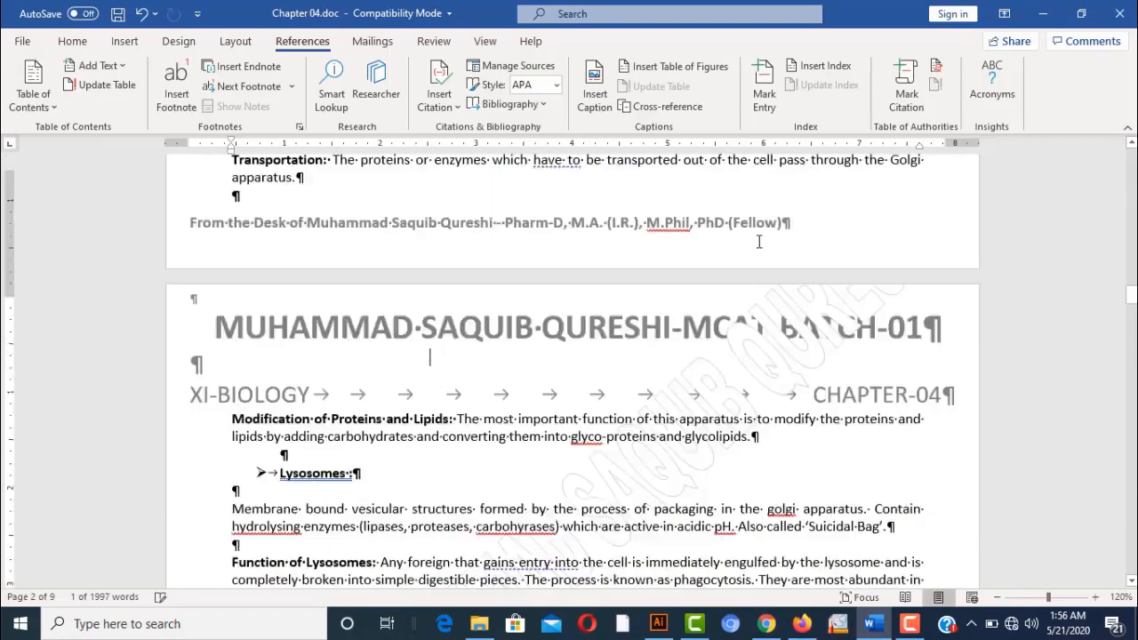
scroll(759, 242, "down", 15)
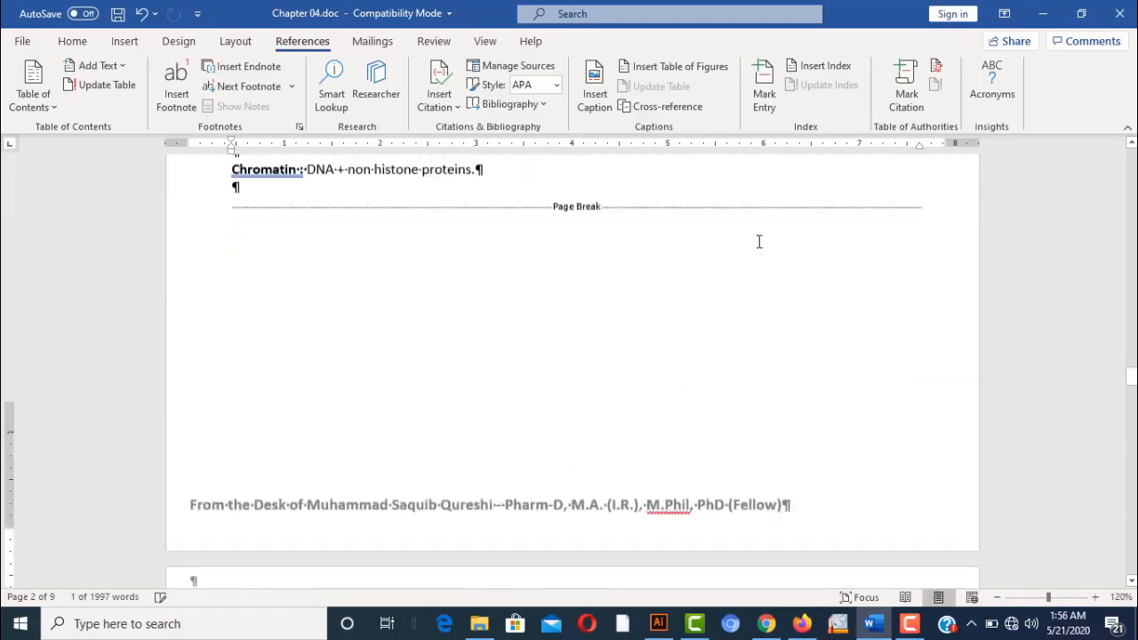
scroll(759, 242, "up", 5)
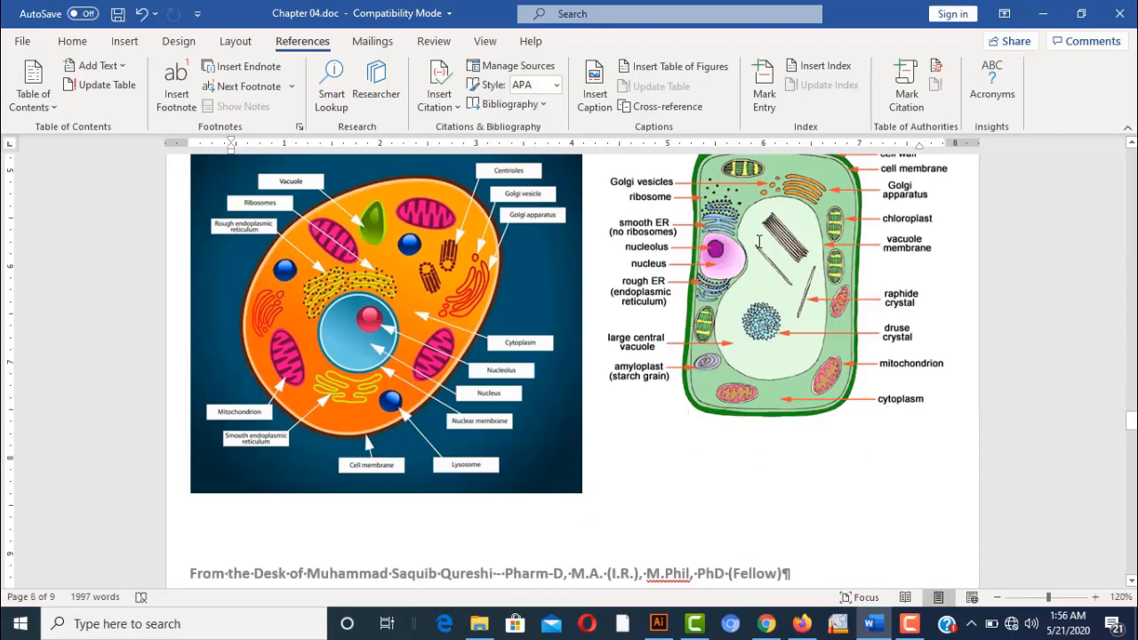
scroll(759, 241, "down", 9)
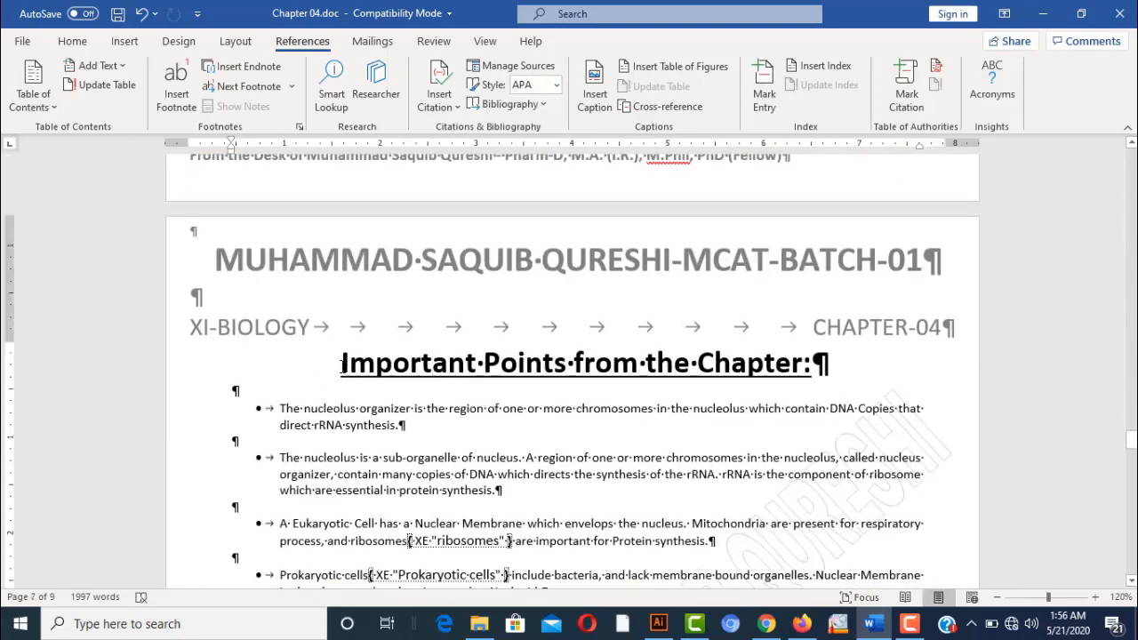
left_click(336, 362)
left_click(116, 42)
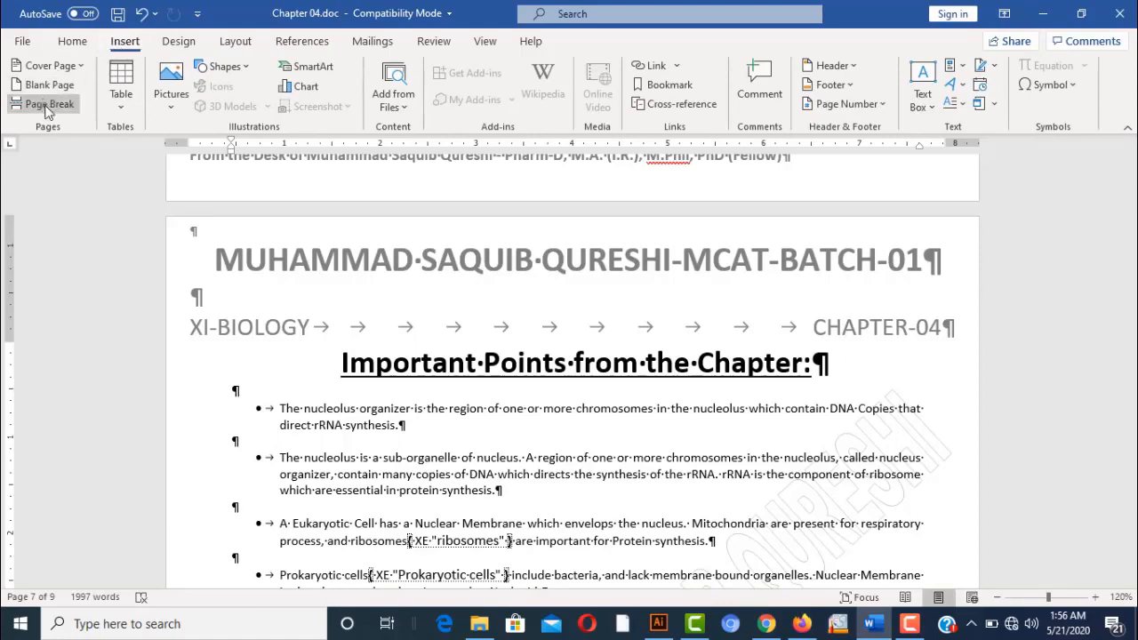
left_click(47, 107)
left_click(468, 187)
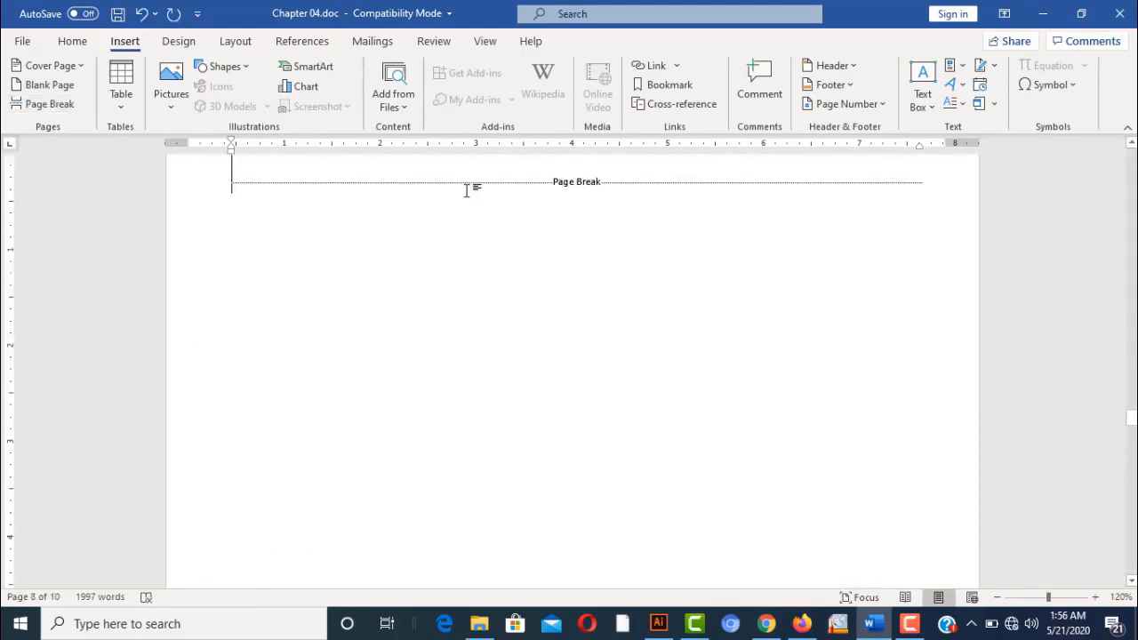
scroll(467, 189, "up", 8)
scroll(467, 190, "down", 4)
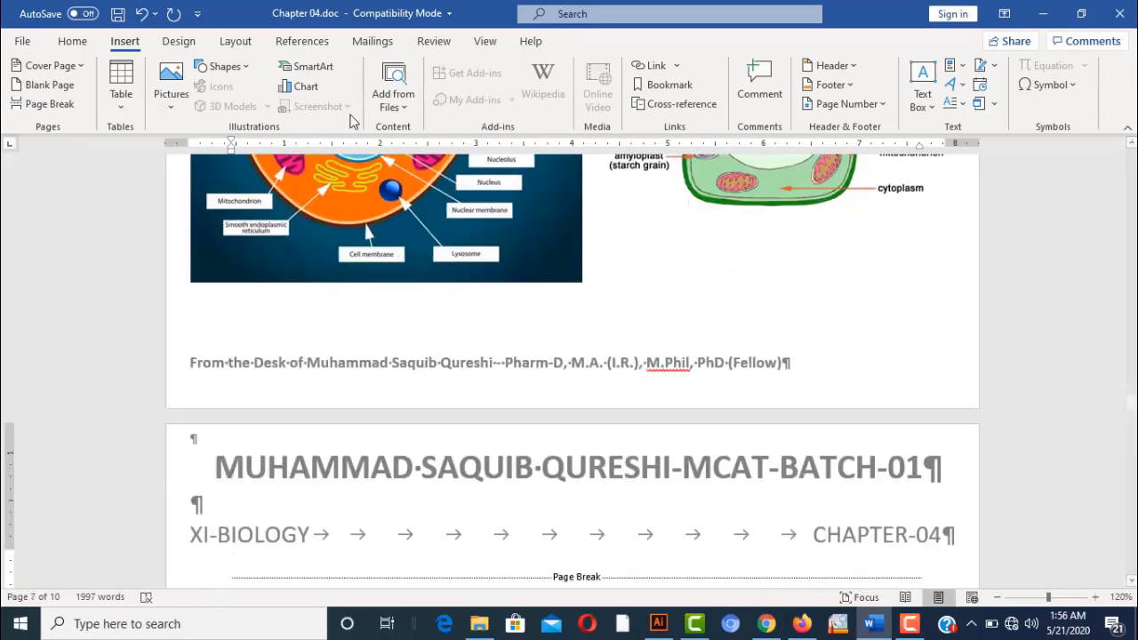
Insert a two-column Classic index with right-aligned page numbers and dotted tab leaders
left_click(318, 46)
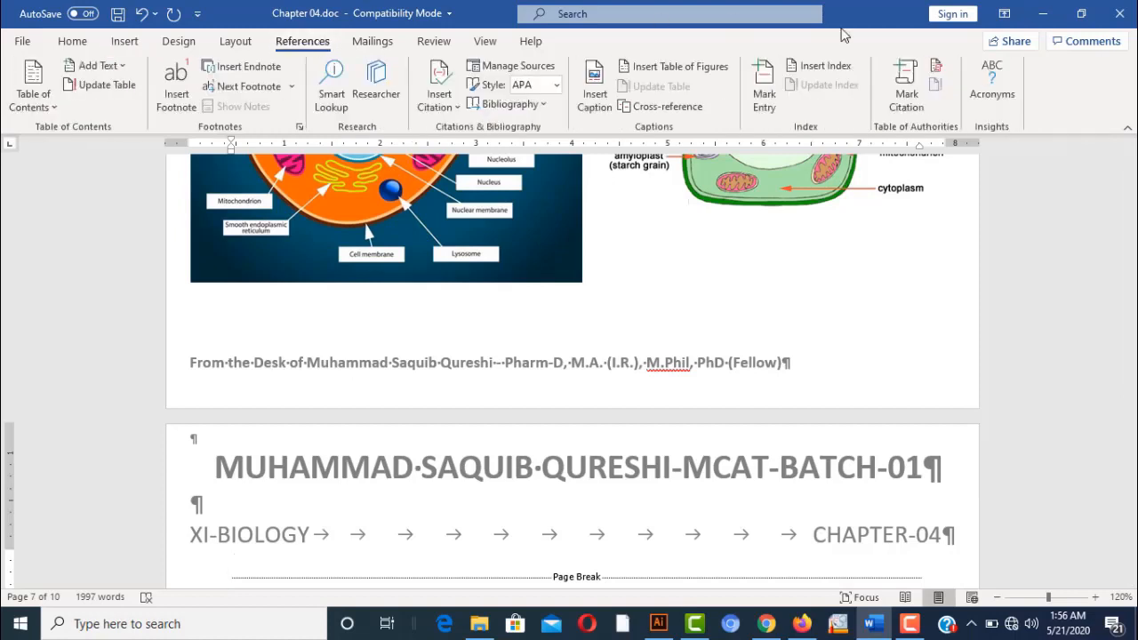
left_click(825, 66)
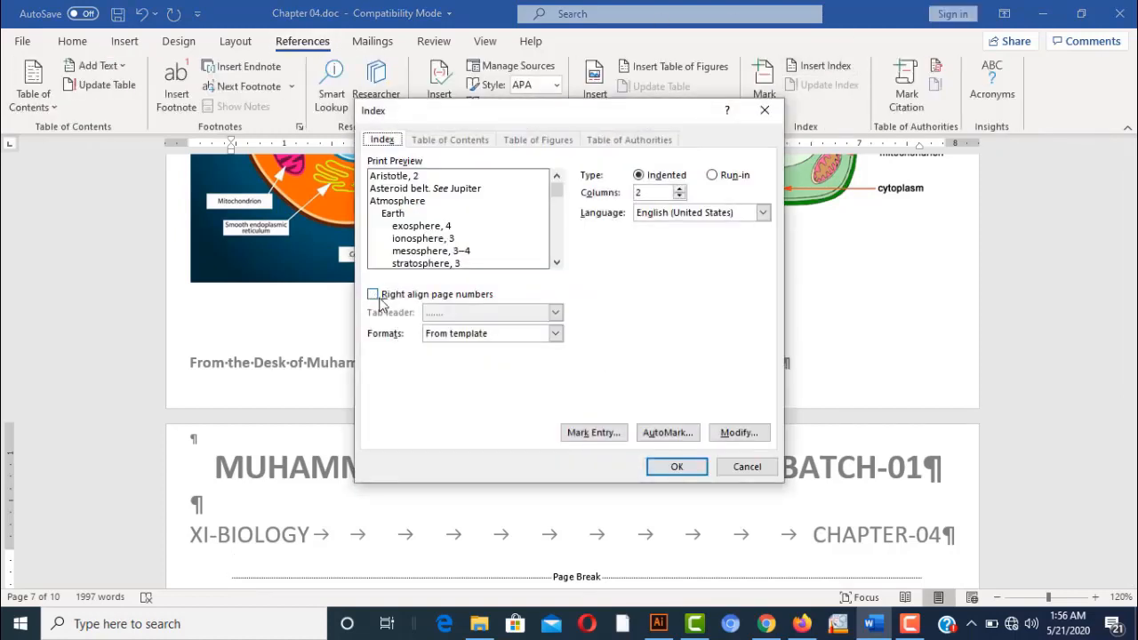
left_click(559, 338)
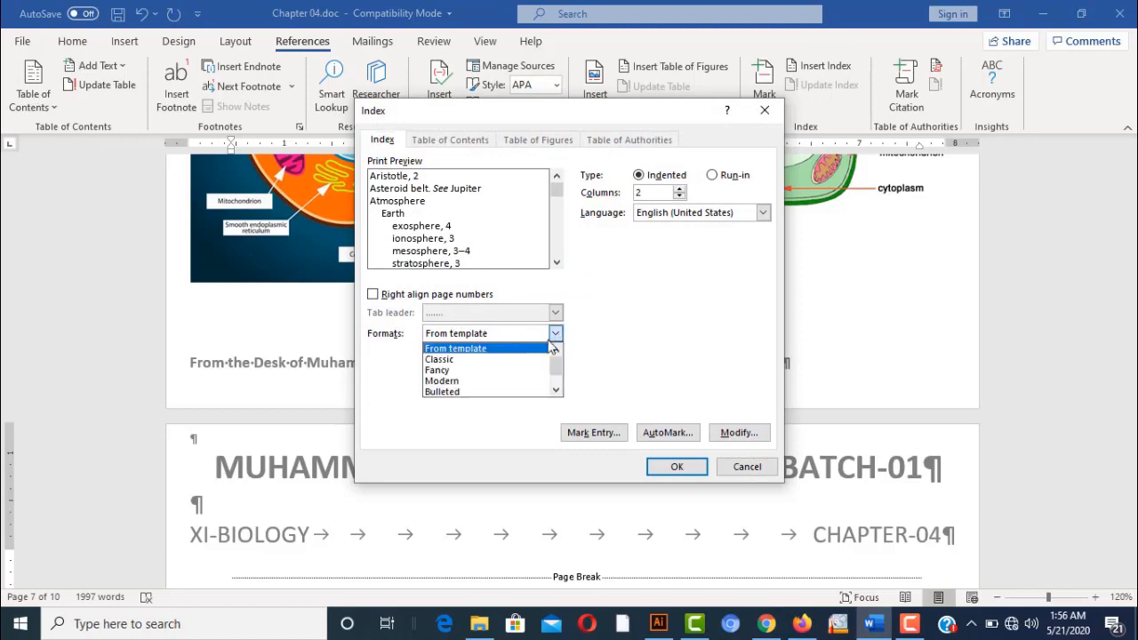
left_click(538, 364)
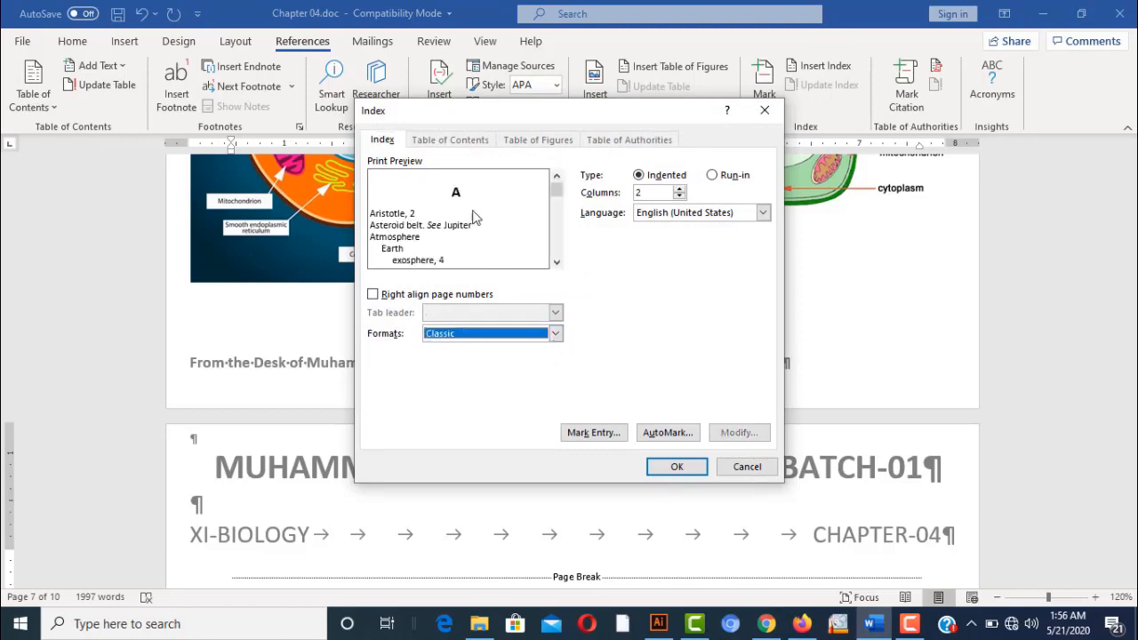
left_click(373, 294)
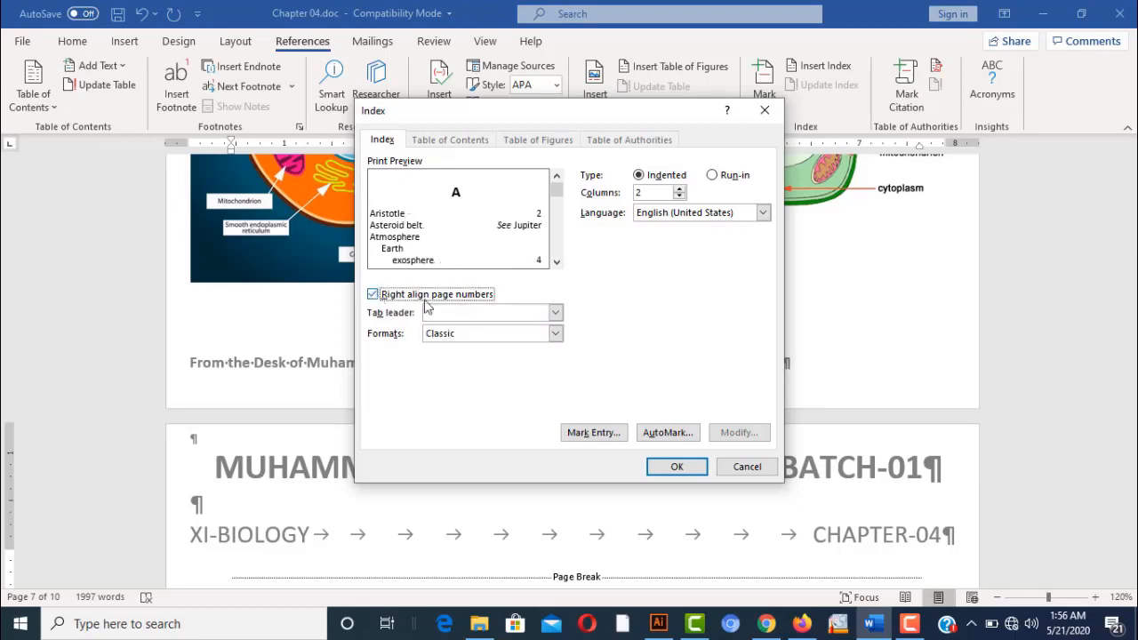
left_click(555, 312)
left_click(520, 342)
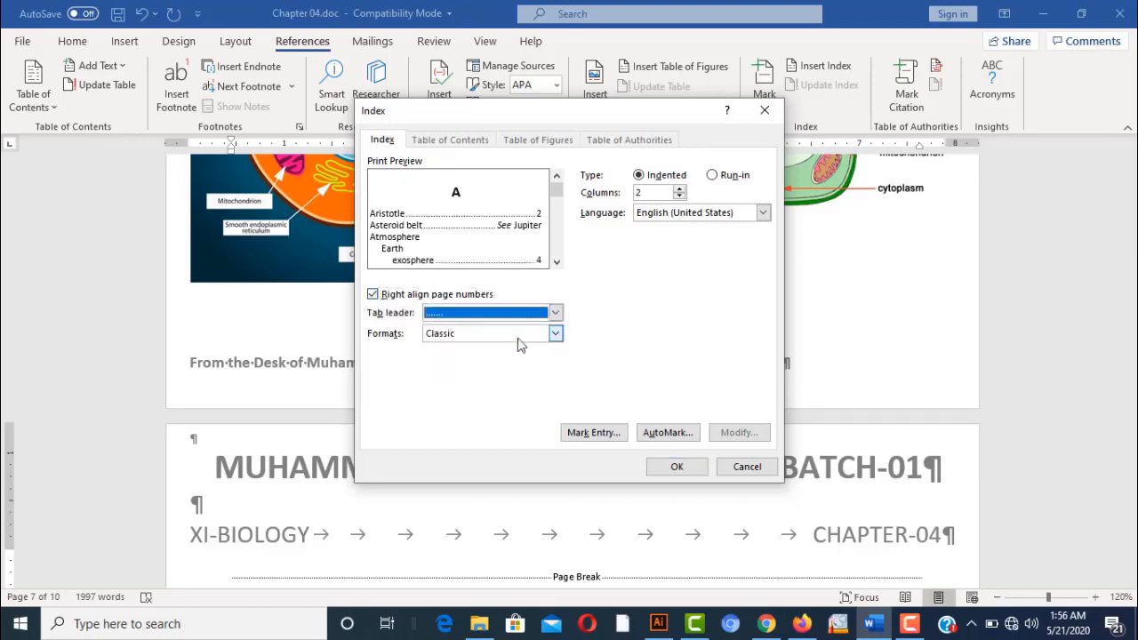
left_click(698, 472)
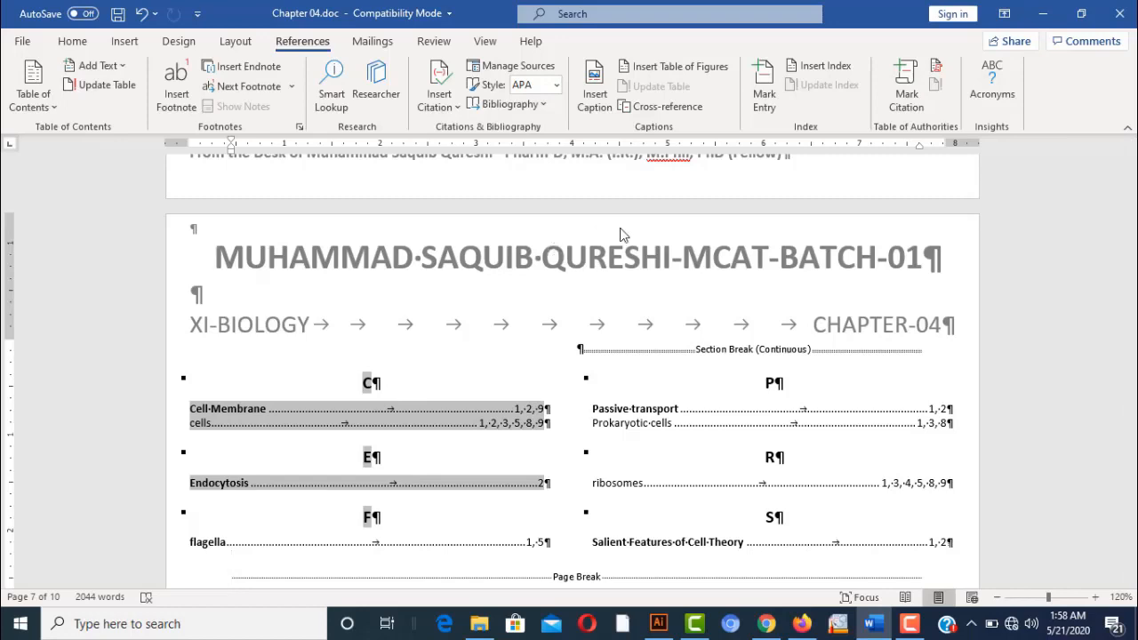
left_click(625, 407)
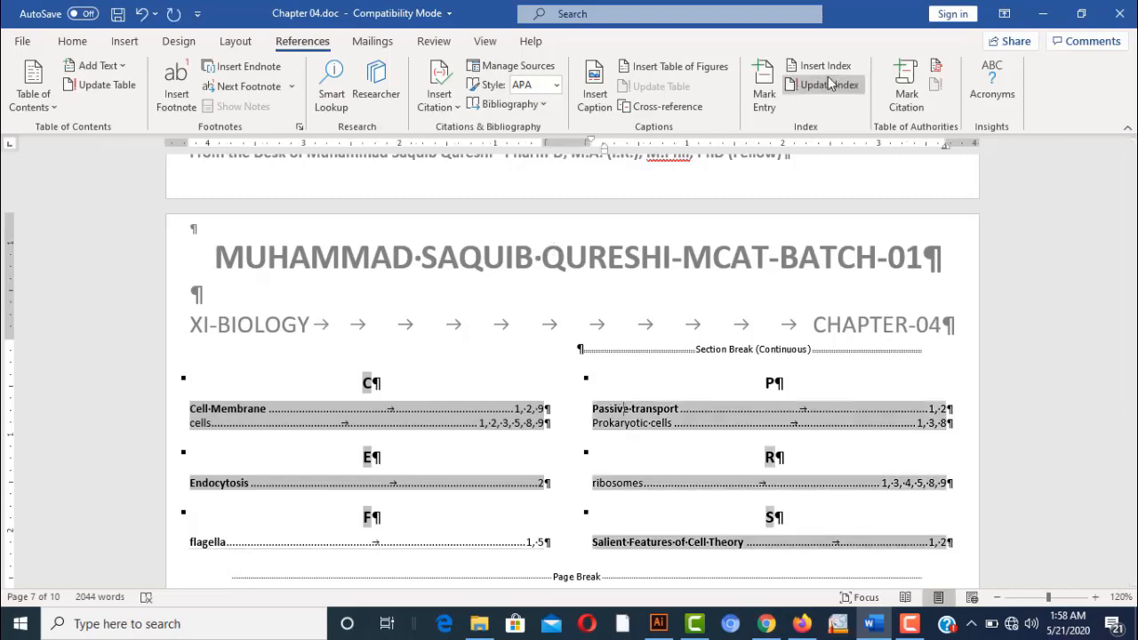
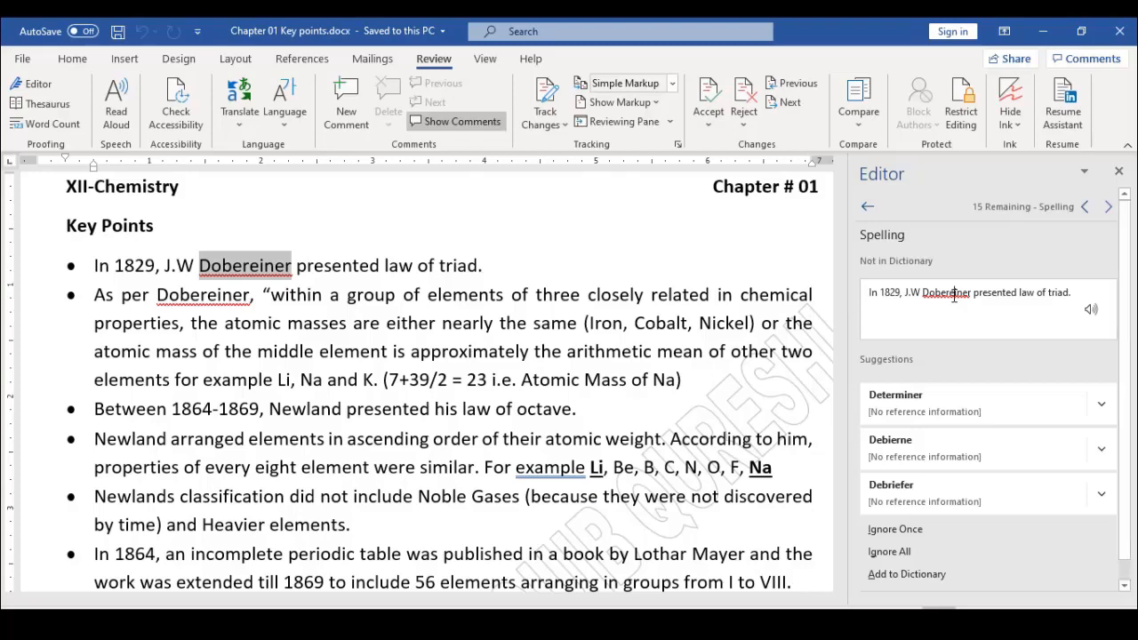
Add 'Dobereiner' to the dictionary and close the Editor pane
right_click(252, 275)
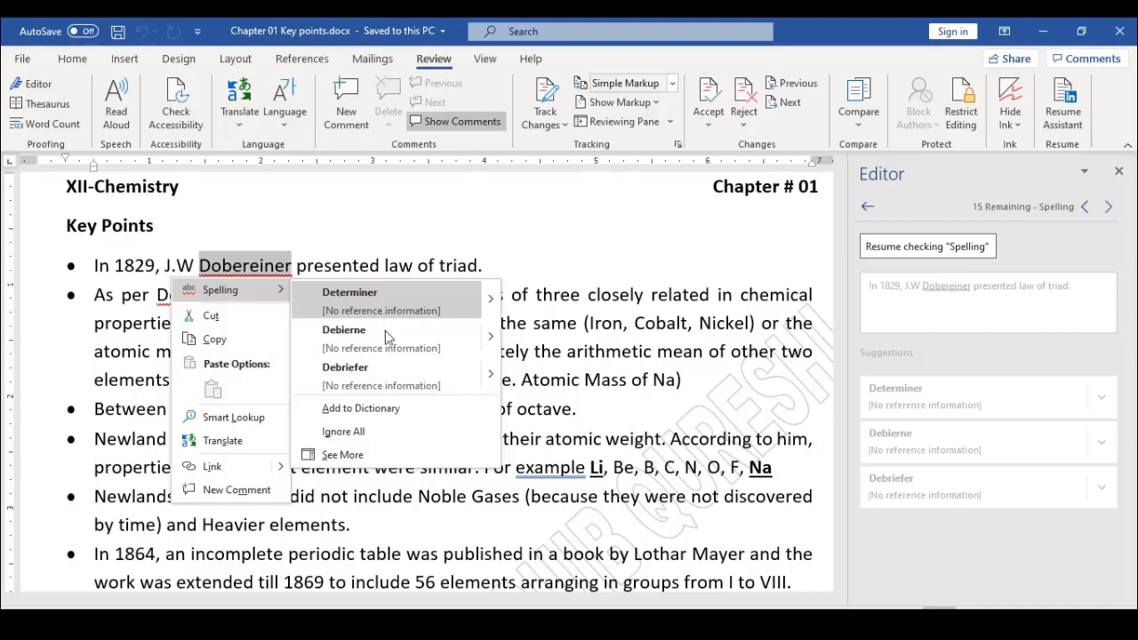
left_click(396, 413)
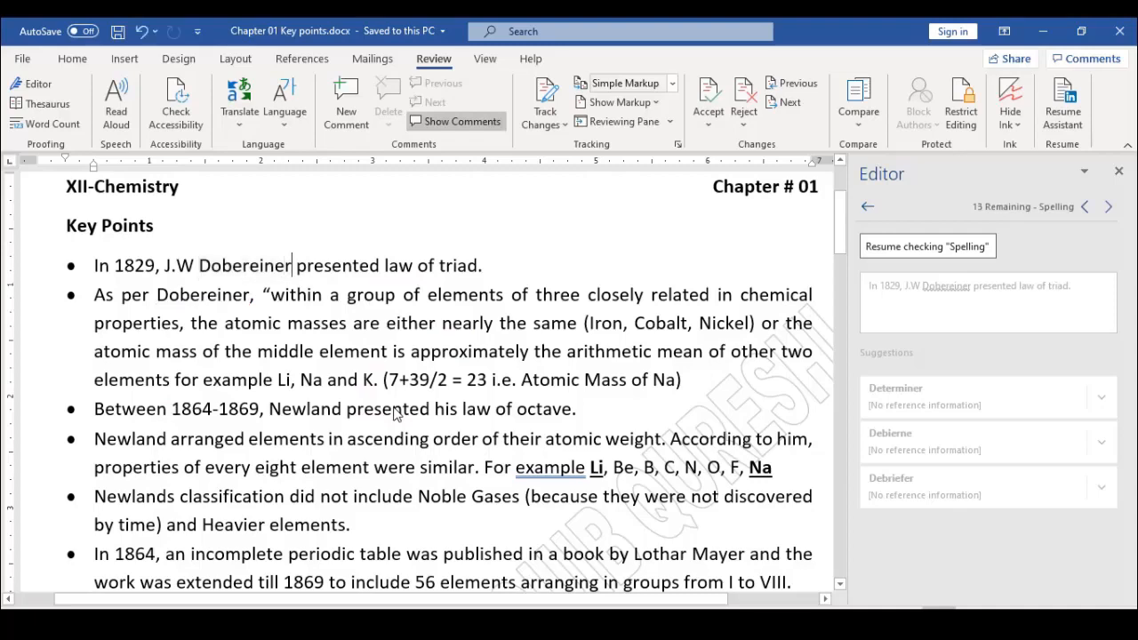
left_click(1119, 173)
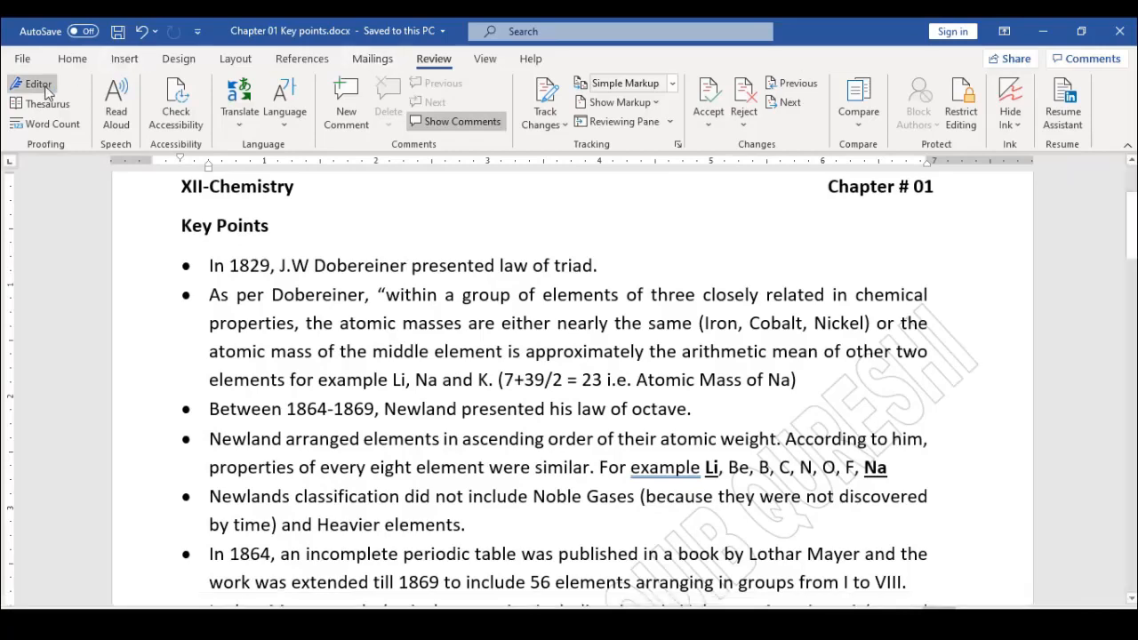
Accept Editor's grammar fix 'example,' in the Newland bullet, then close the Editor pane
left_click(45, 90)
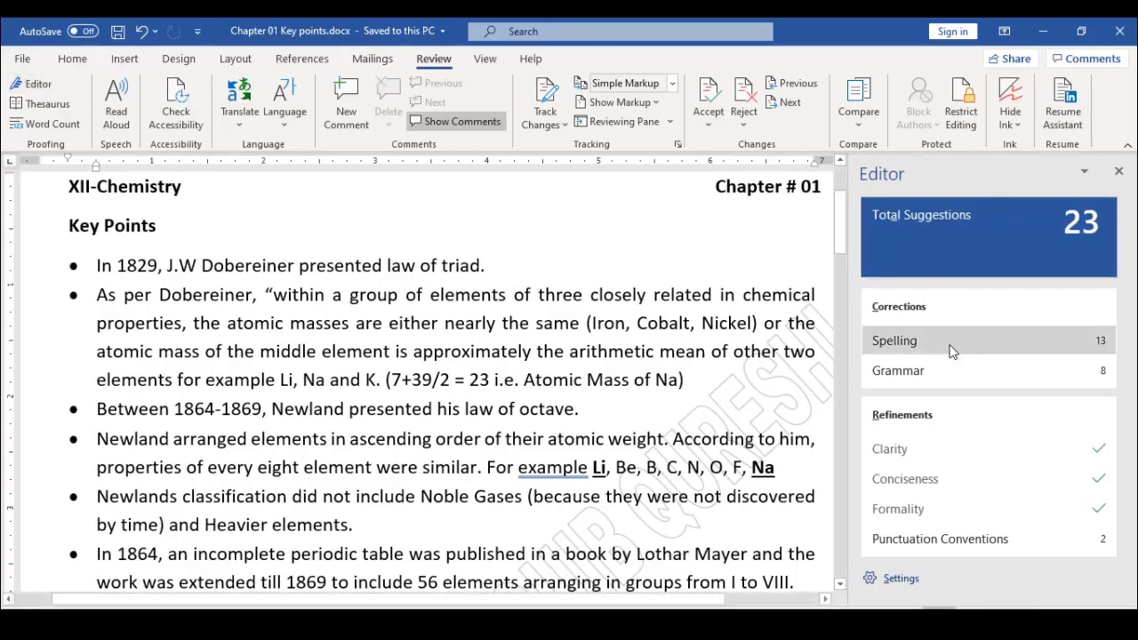
left_click(967, 374)
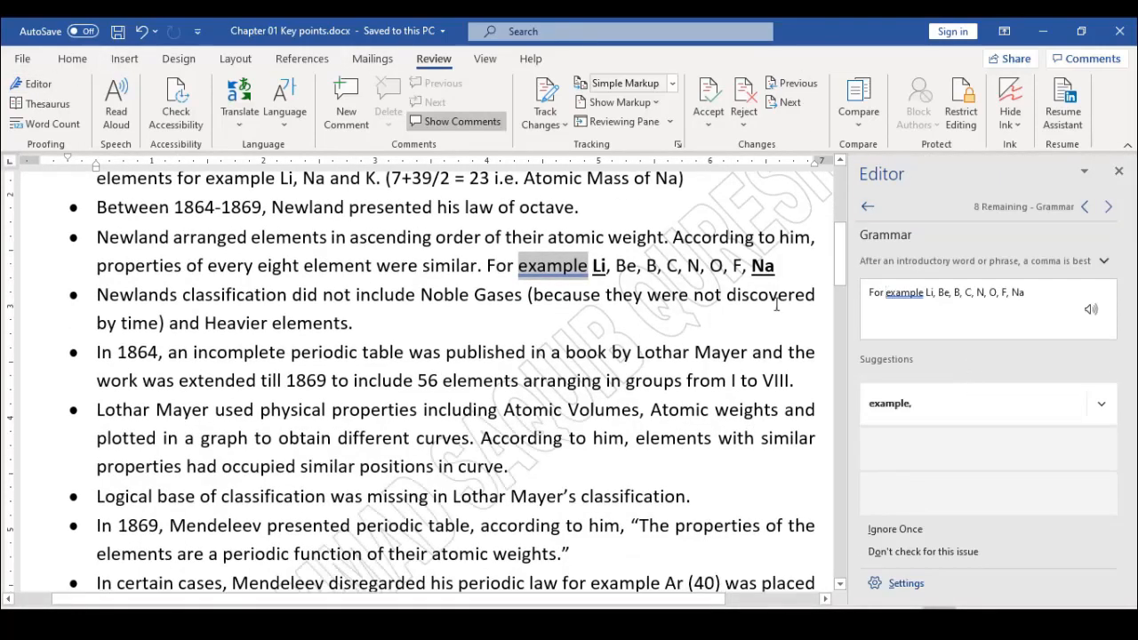
right_click(564, 273)
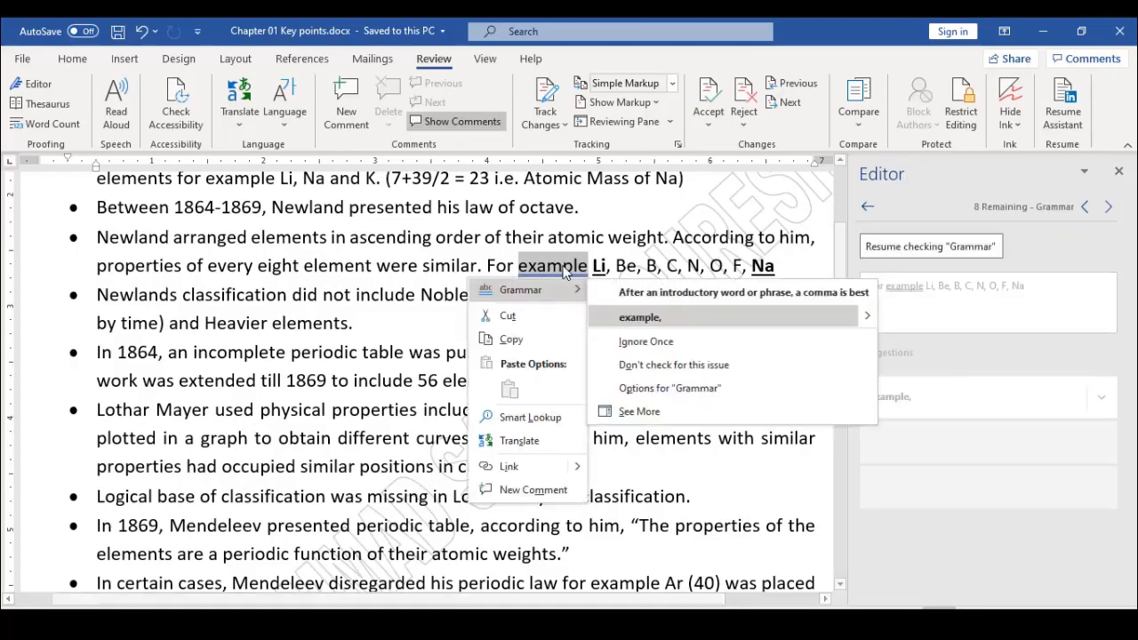
left_click(634, 318)
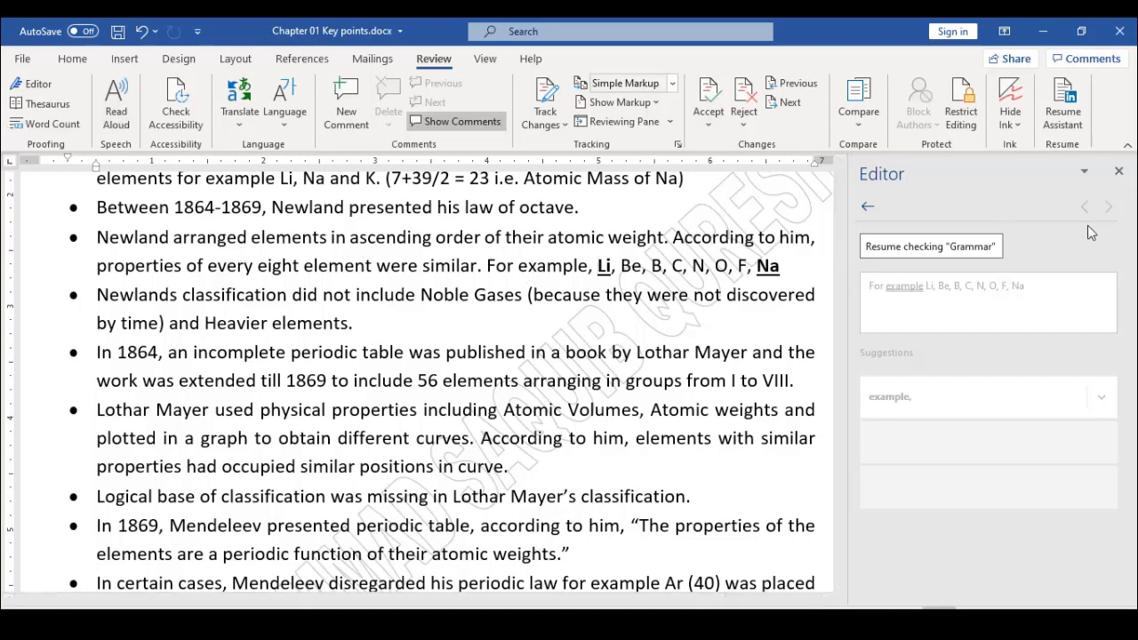
left_click(1119, 171)
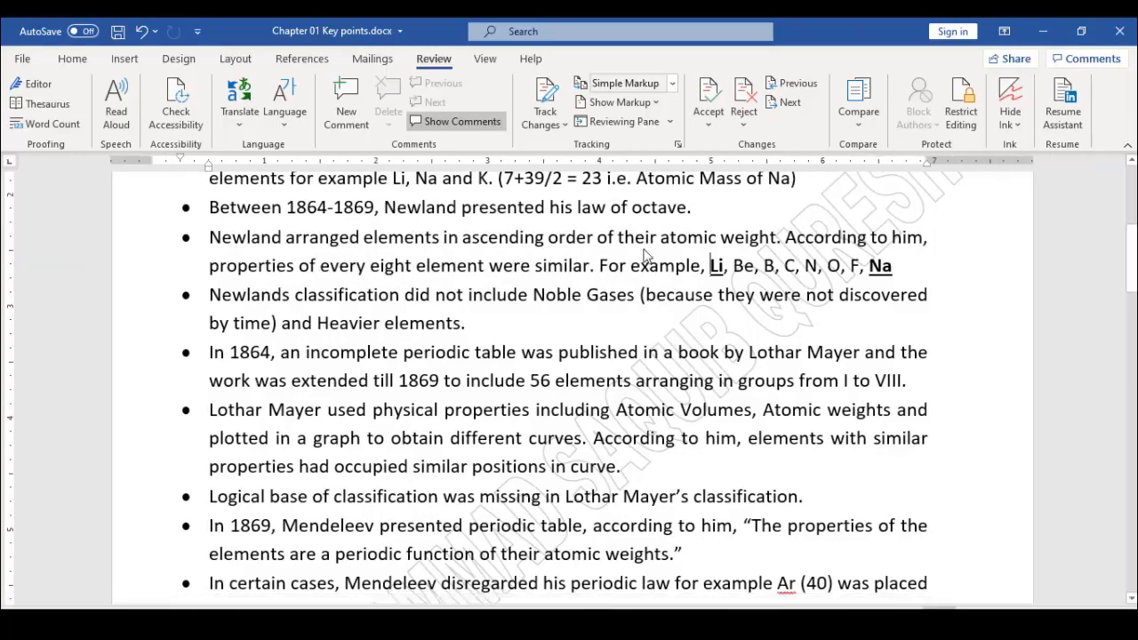
Look up Thesaurus synonyms for the word 'arranged'
left_click(60, 108)
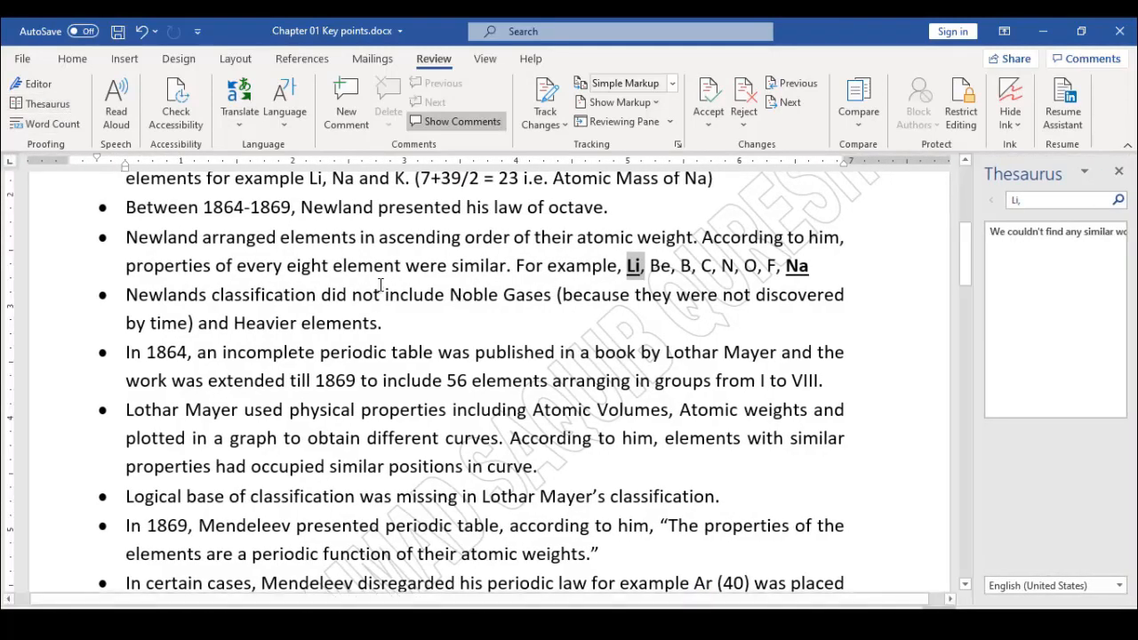
left_click(256, 238)
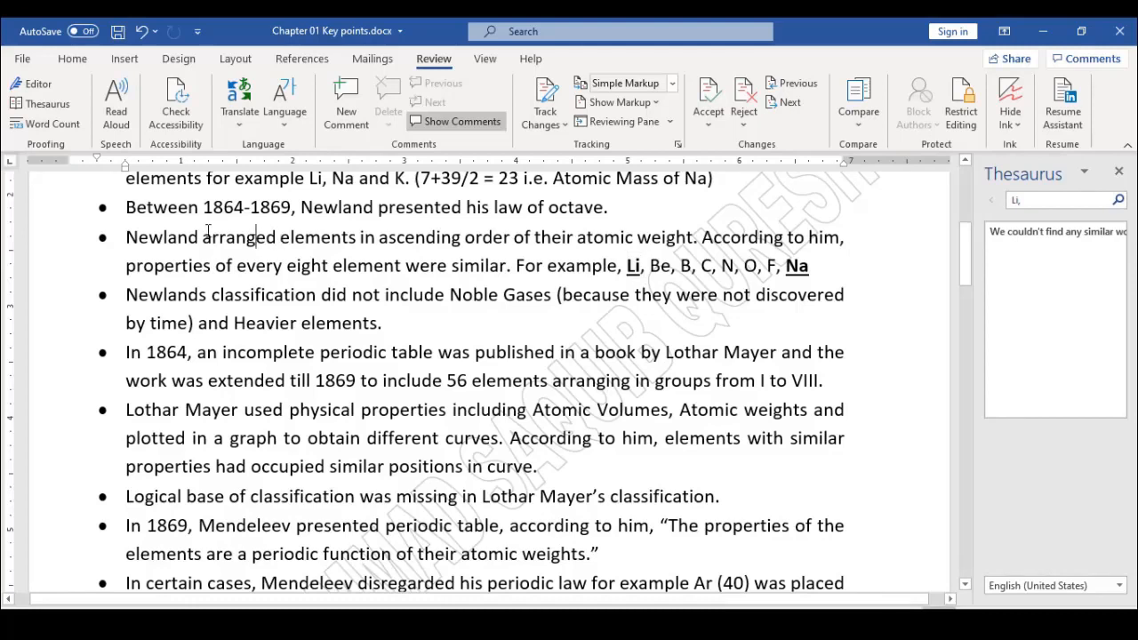
left_click_drag(204, 238, 276, 237)
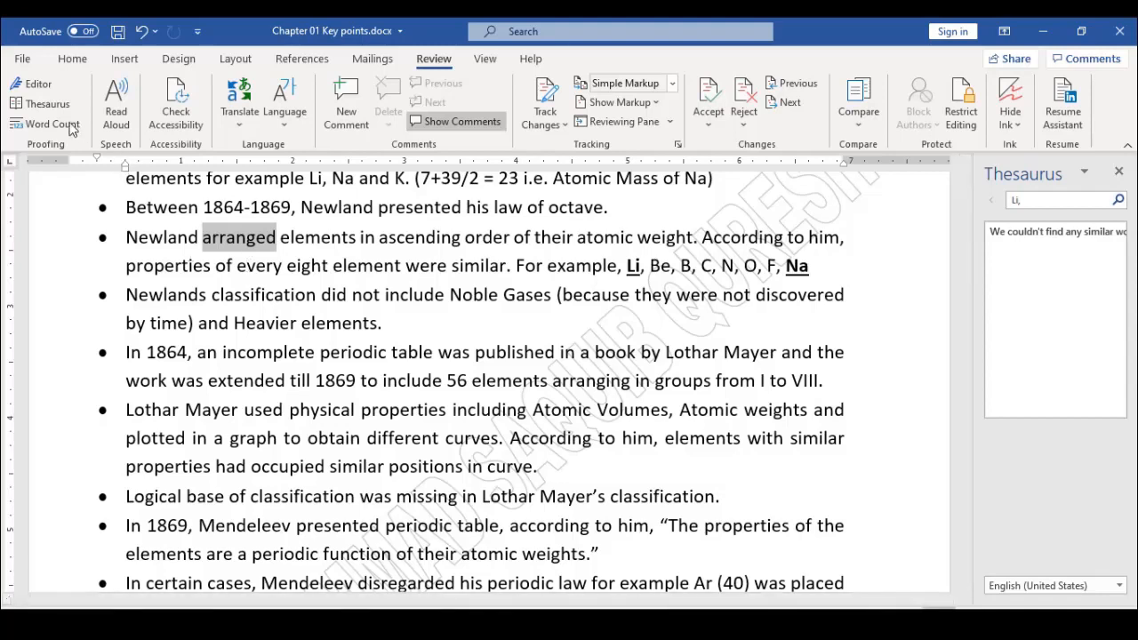
left_click(65, 108)
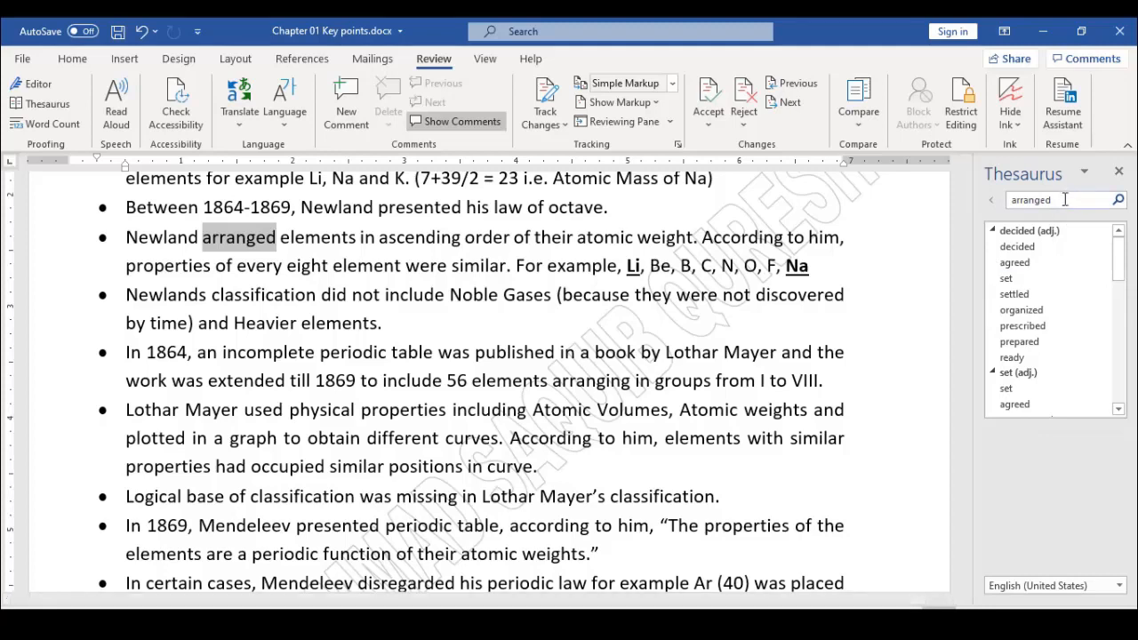
mouse_move(1043, 255)
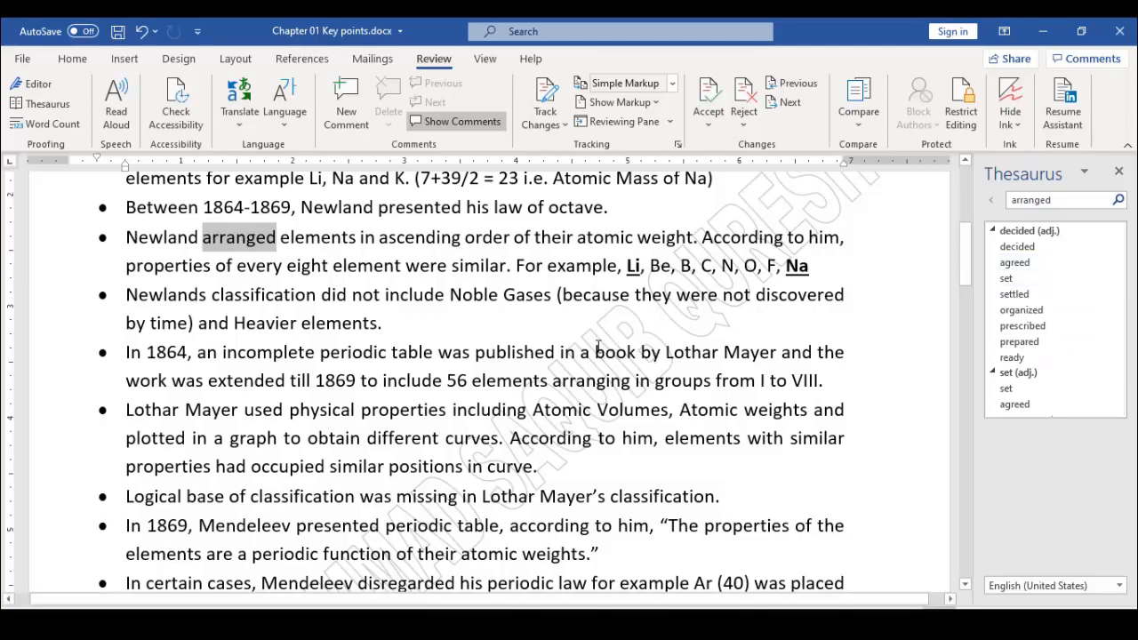
Look up Thesaurus synonyms for 'book' and then for 'According'
left_click_drag(595, 352, 636, 353)
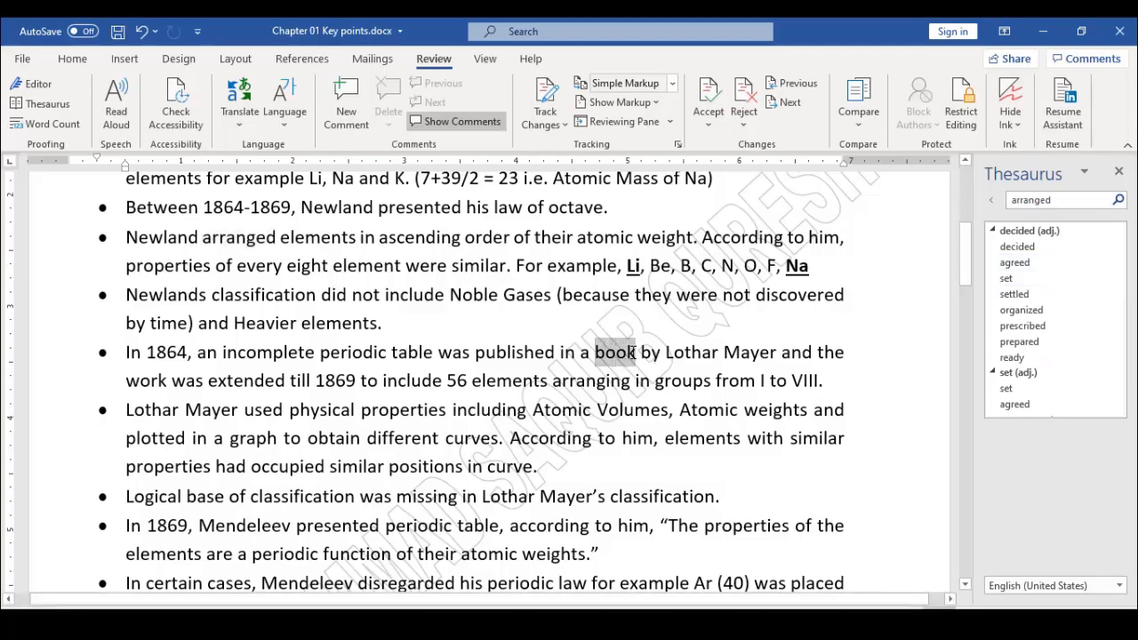
left_click(41, 112)
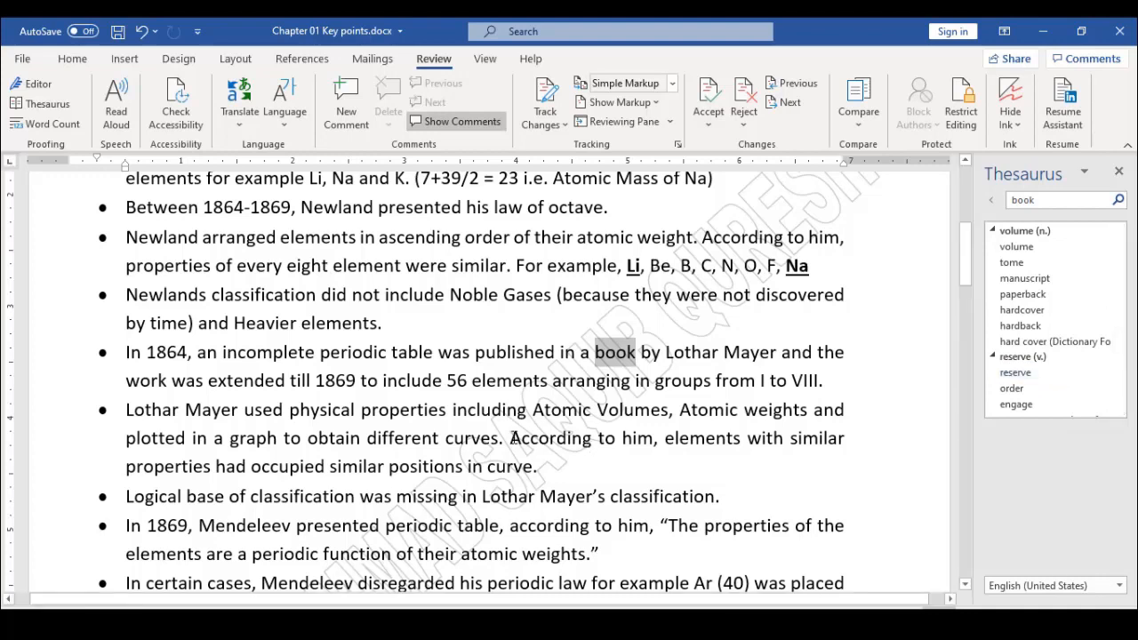
left_click_drag(513, 437, 591, 438)
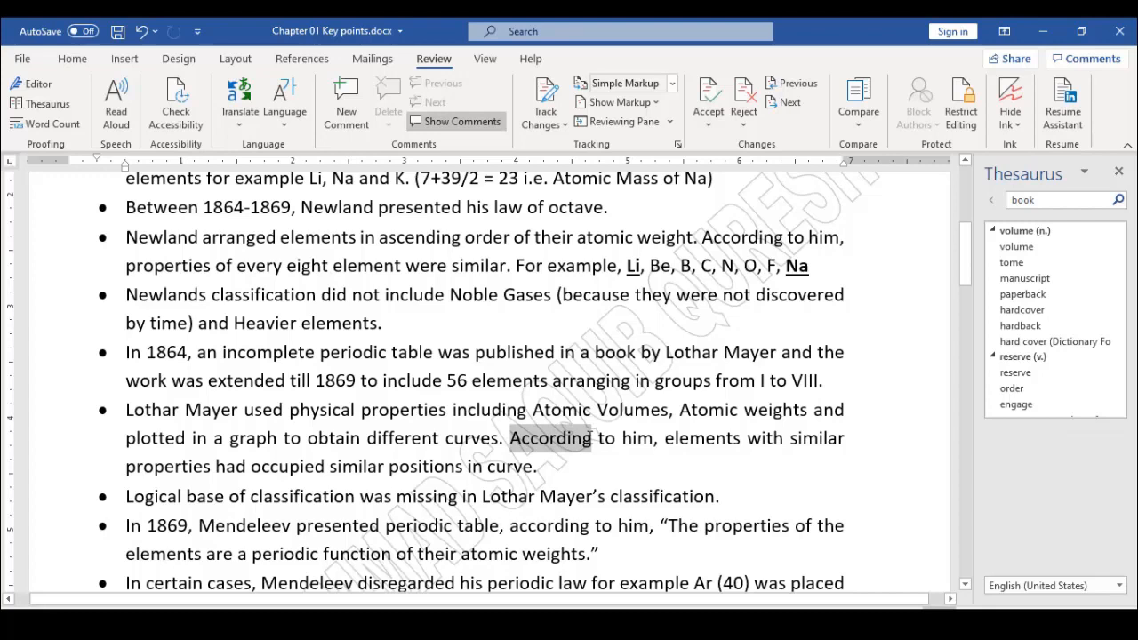
left_click(63, 106)
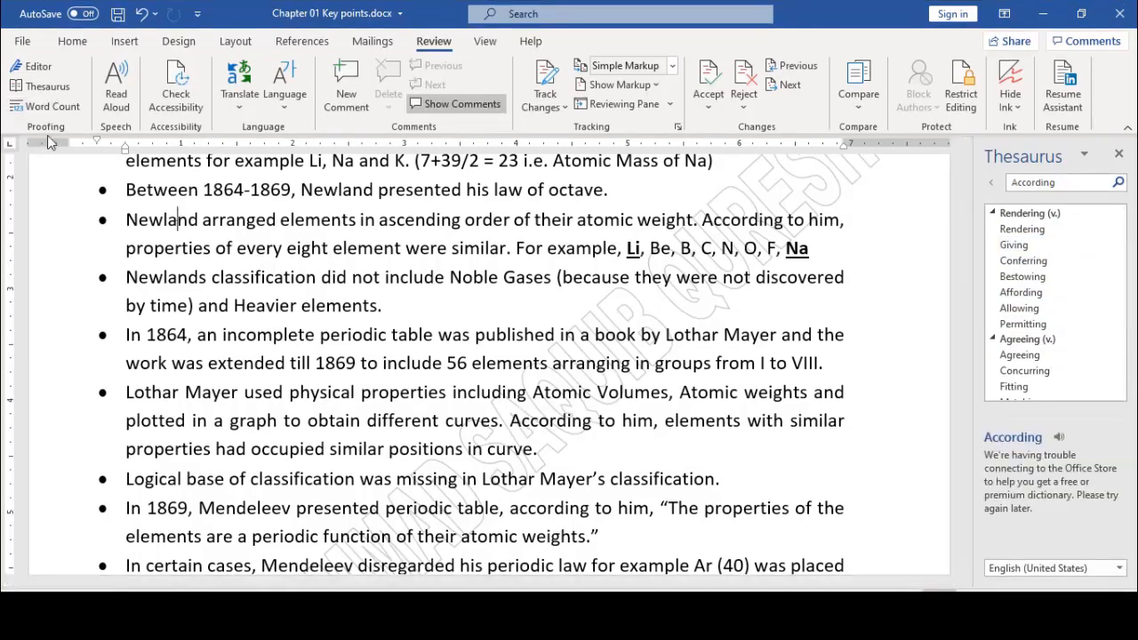
Confirm with Word Count that the 1864 Lothar Mayer paragraph has 32 words
left_click(65, 110)
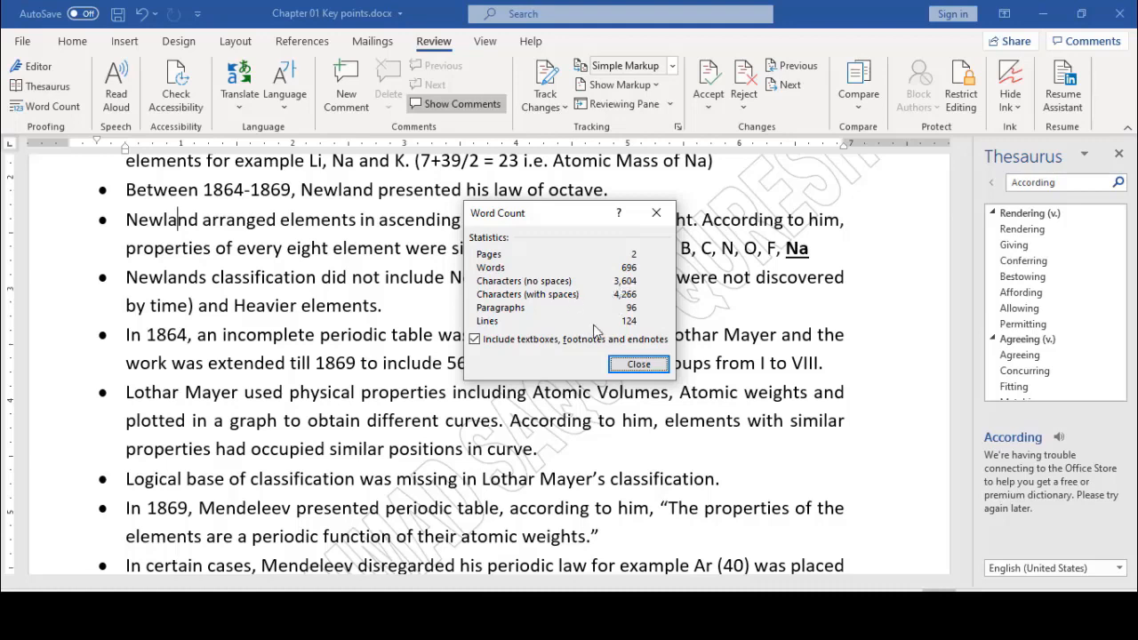
left_click(639, 365)
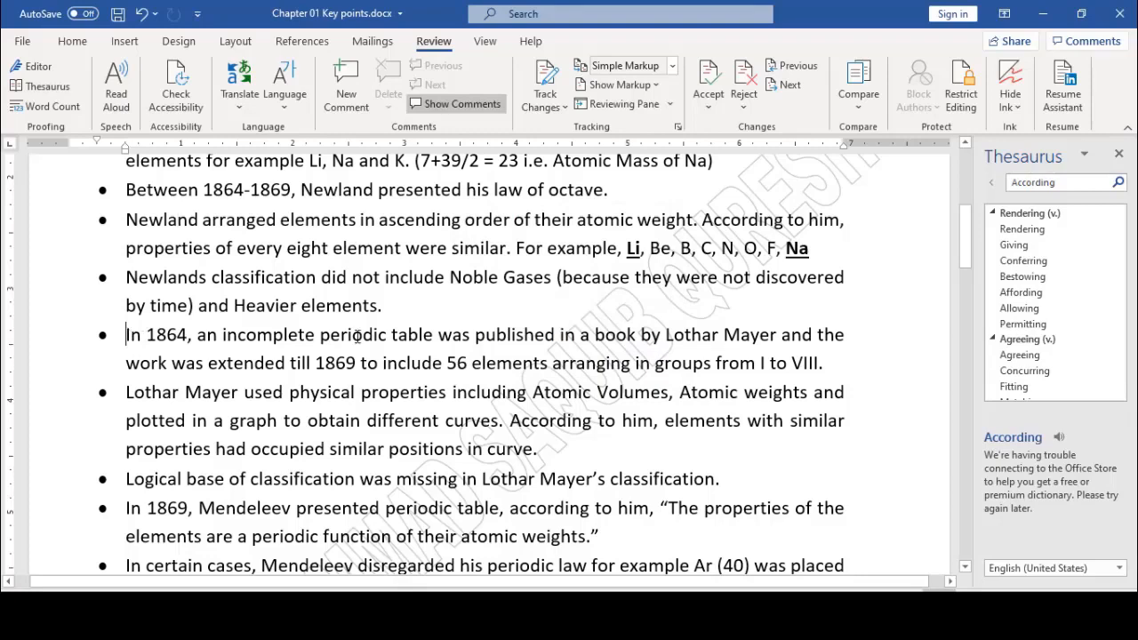
left_click_drag(127, 336, 827, 372)
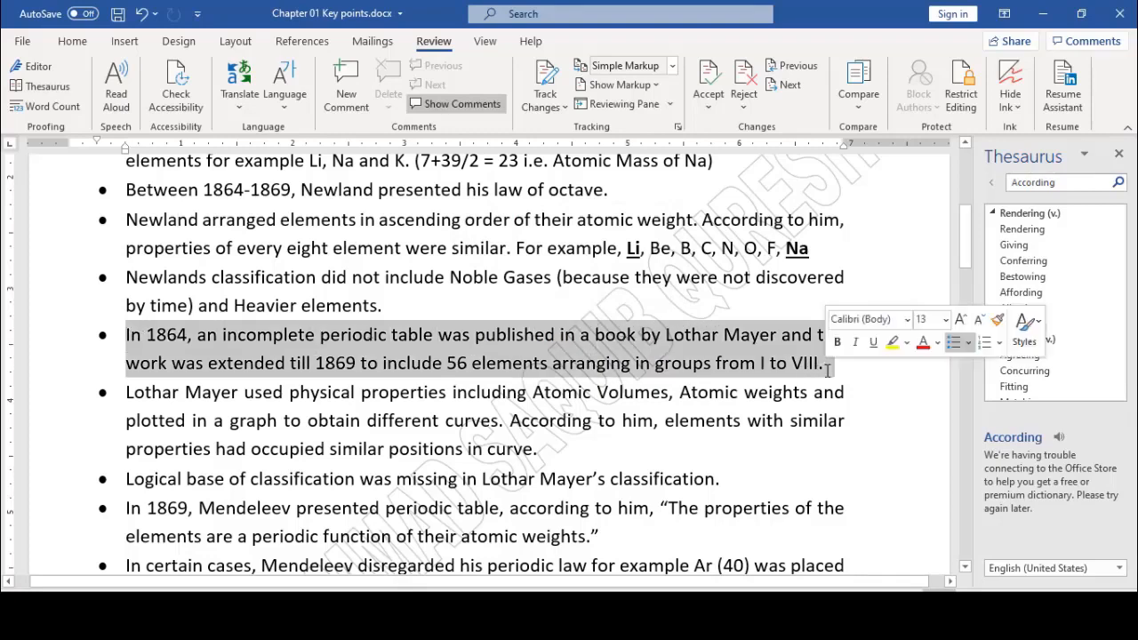
left_click(65, 102)
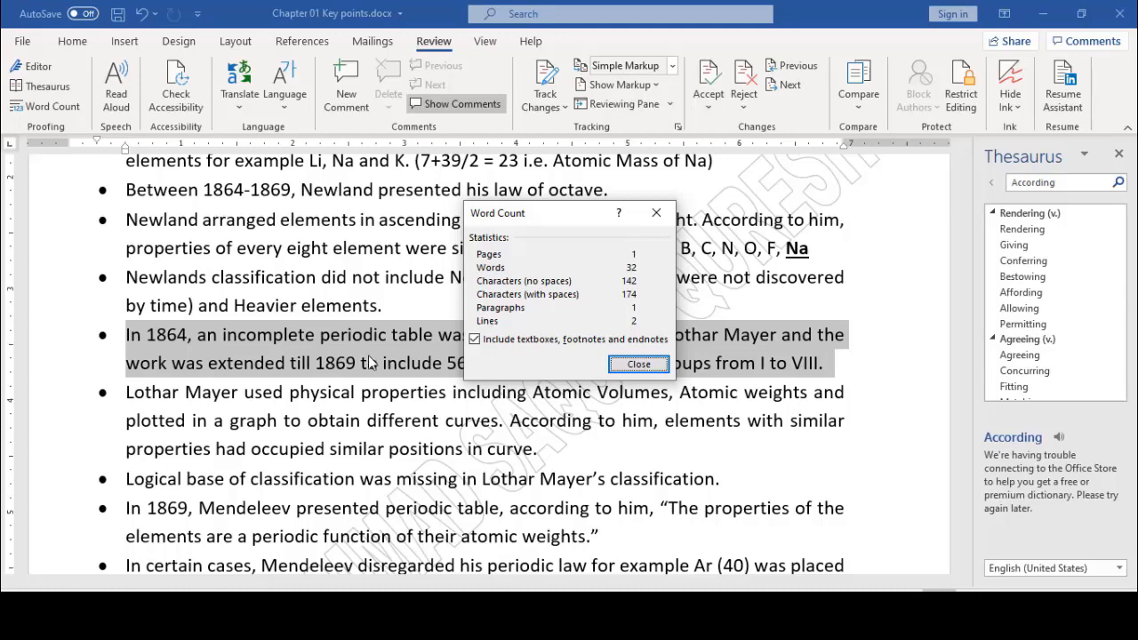
left_click(636, 366)
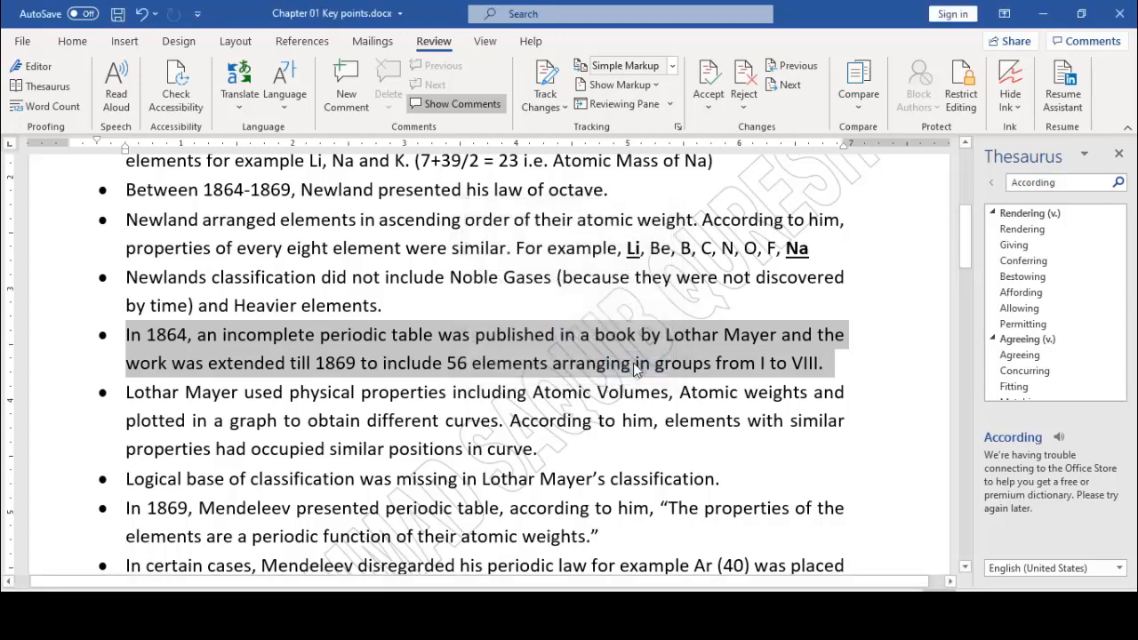
left_click(488, 318)
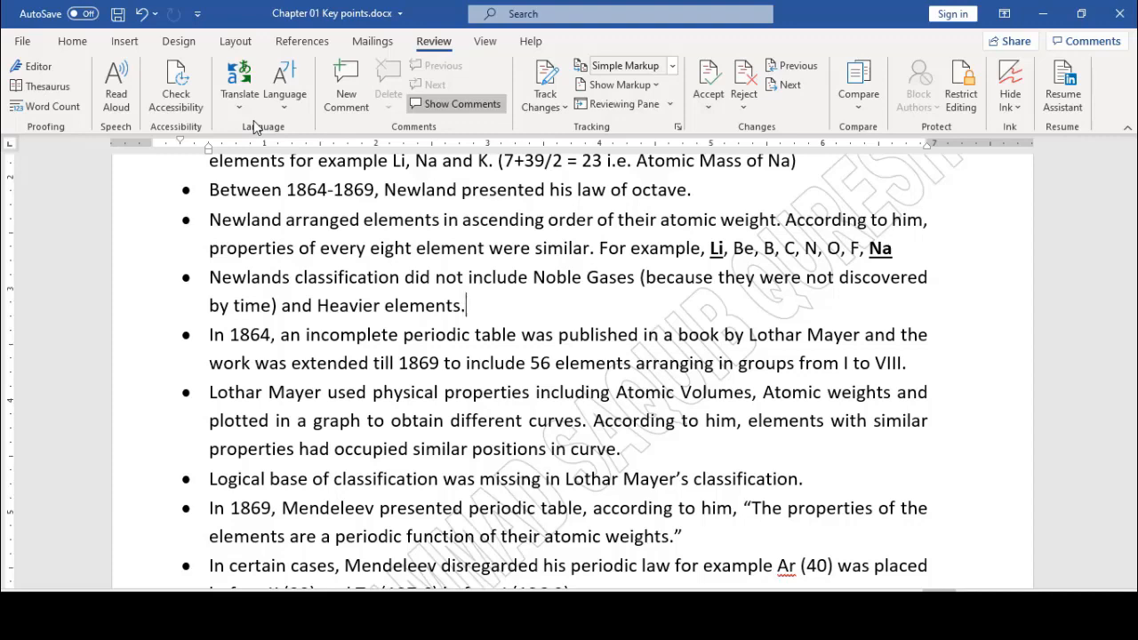
Translate the whole document into Chinese Traditional, then return to the English original
left_click(238, 89)
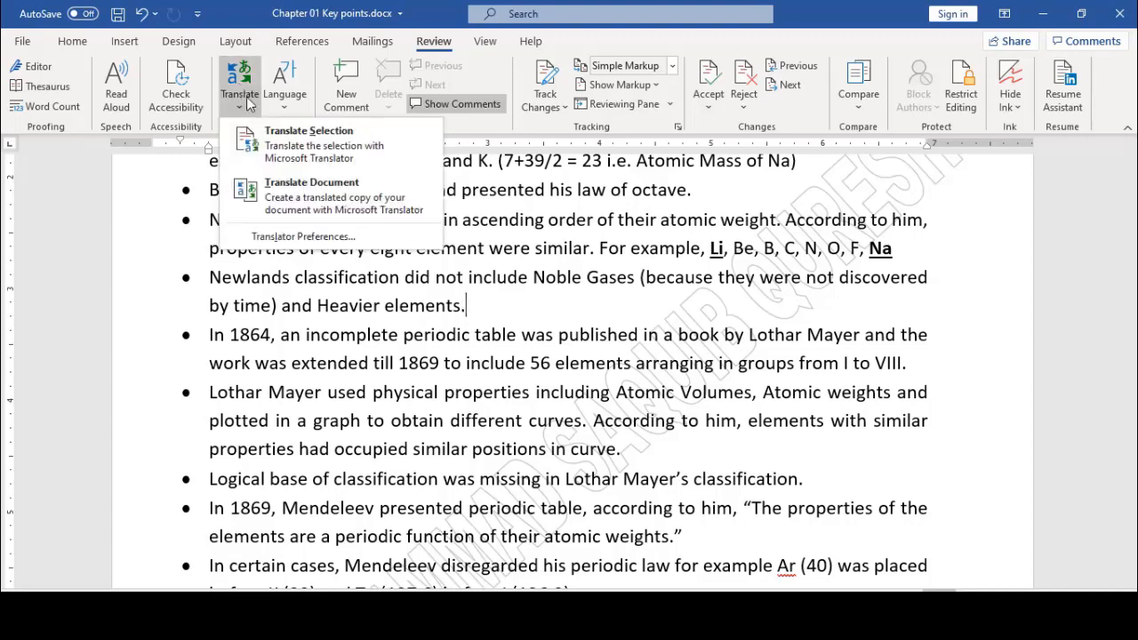
left_click(297, 196)
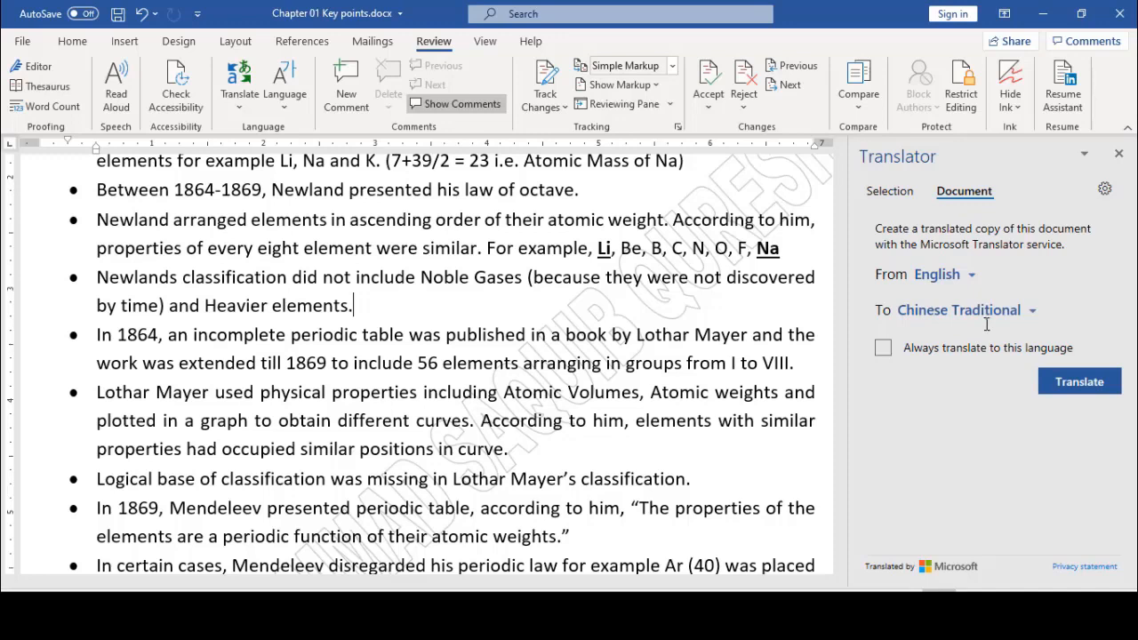
left_click(1074, 386)
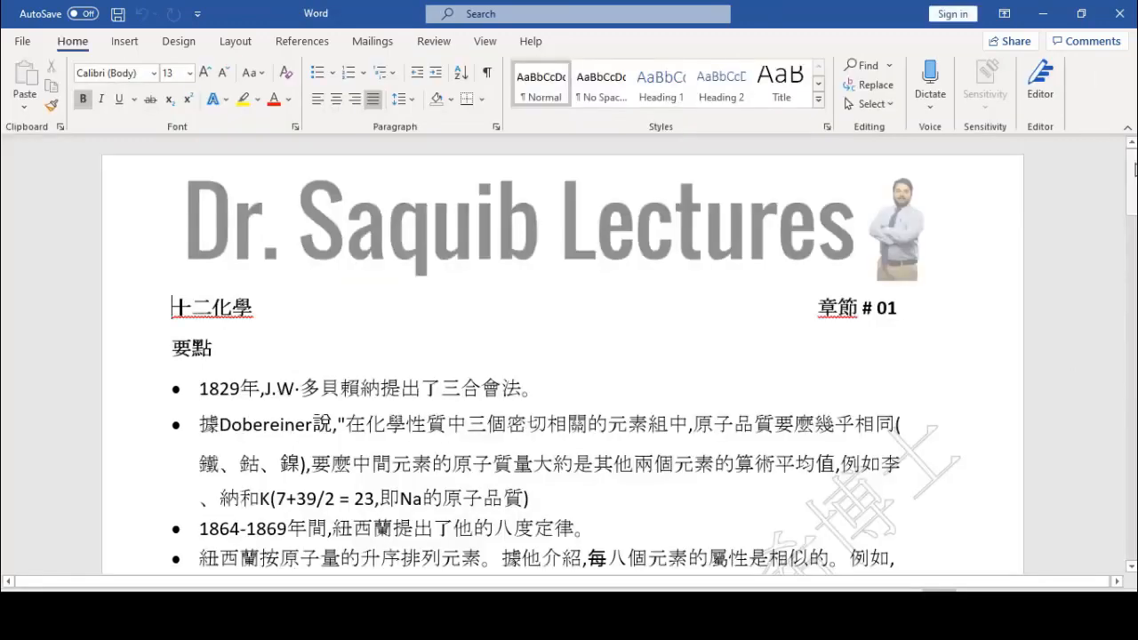
left_click_drag(1133, 170, 1132, 381)
left_click_drag(1132, 400, 1125, 150)
mouse_move(874, 626)
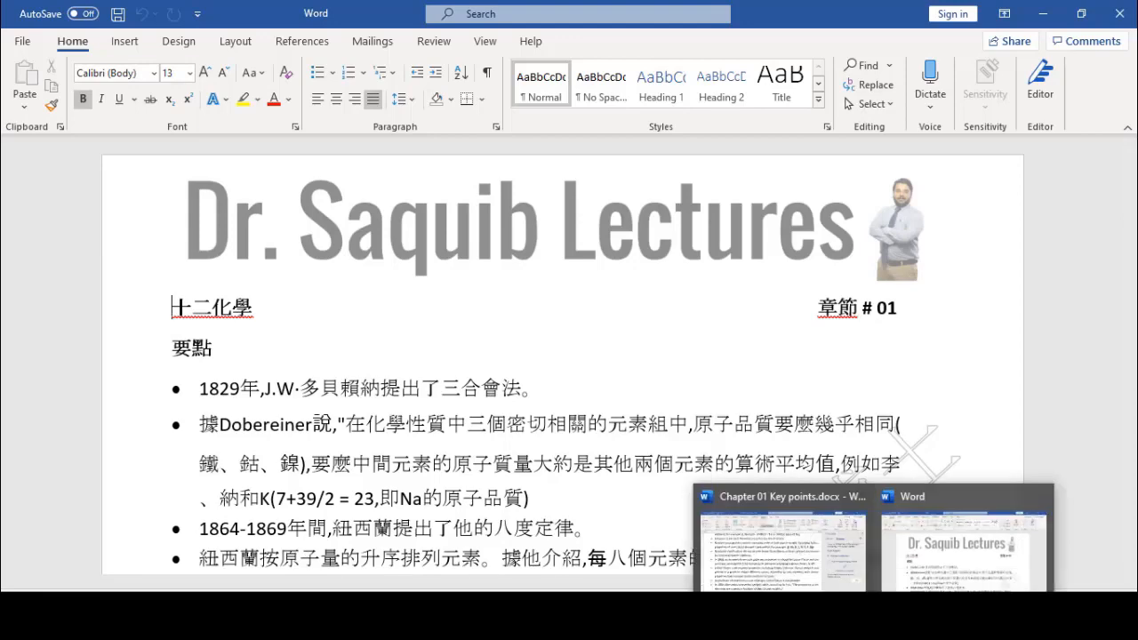
left_click(782, 543)
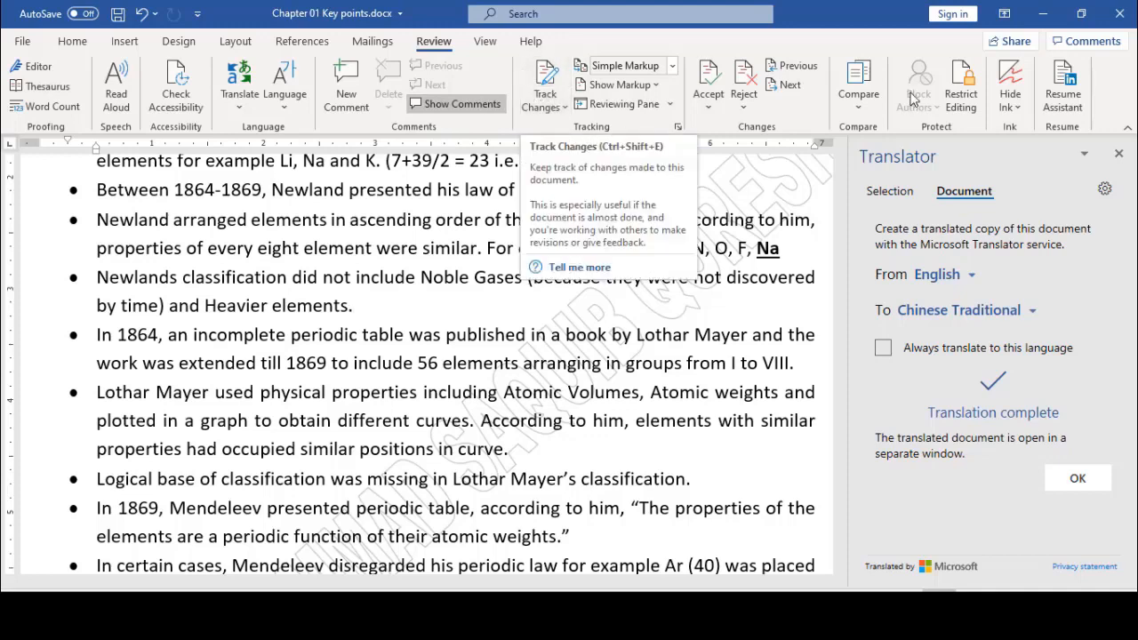
Limit formatting to selected styles and allow only No changes (Read only) editing
left_click(961, 90)
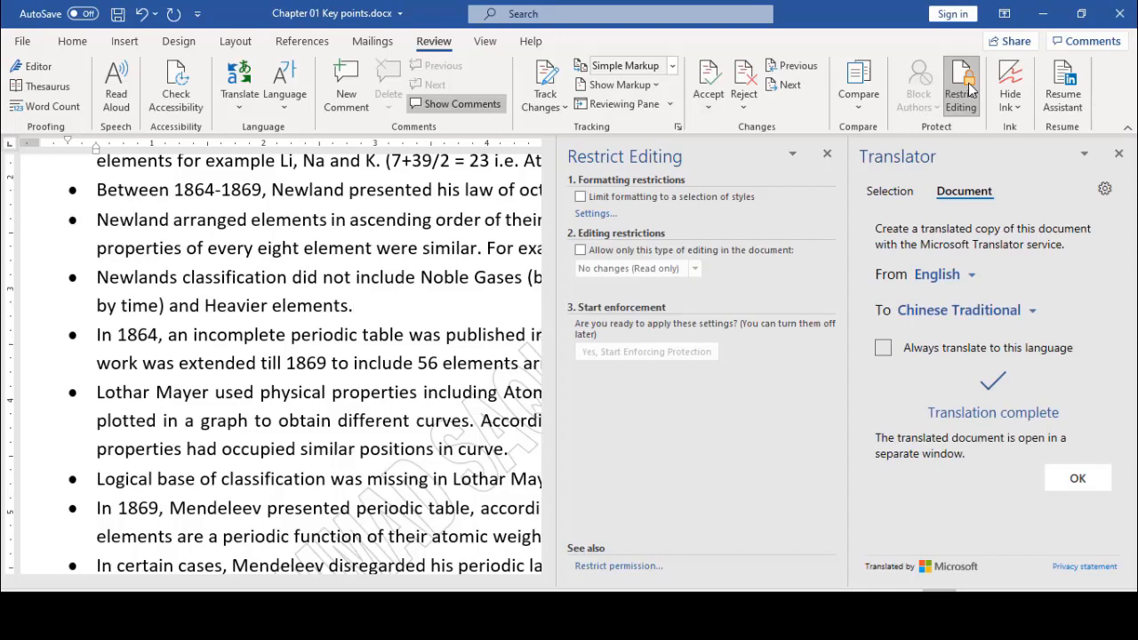
left_click(1118, 156)
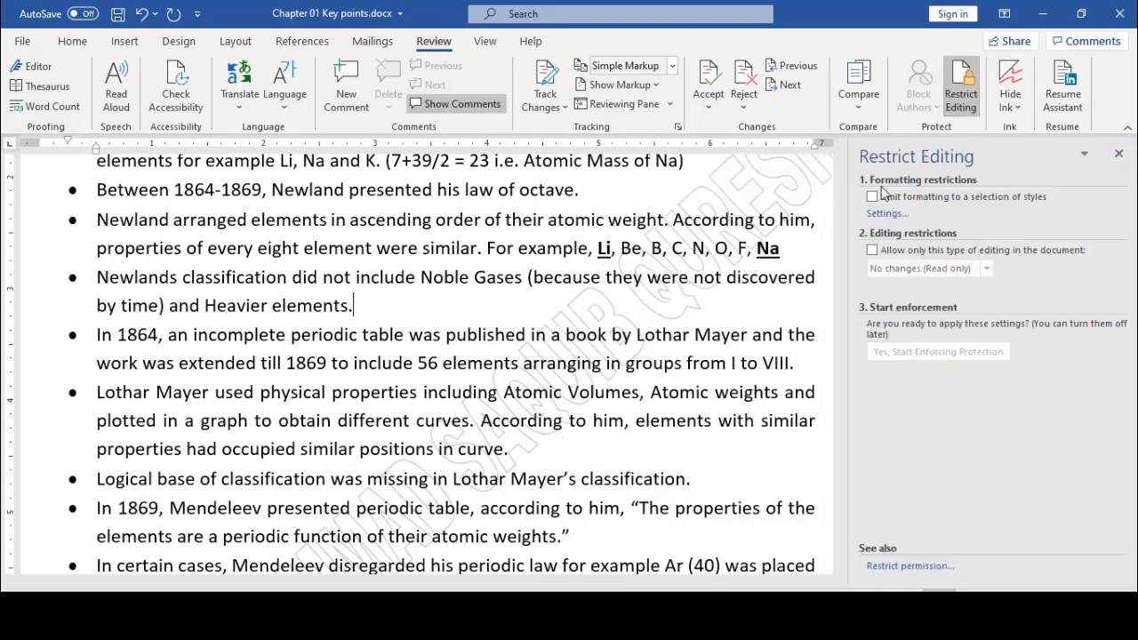
left_click(872, 198)
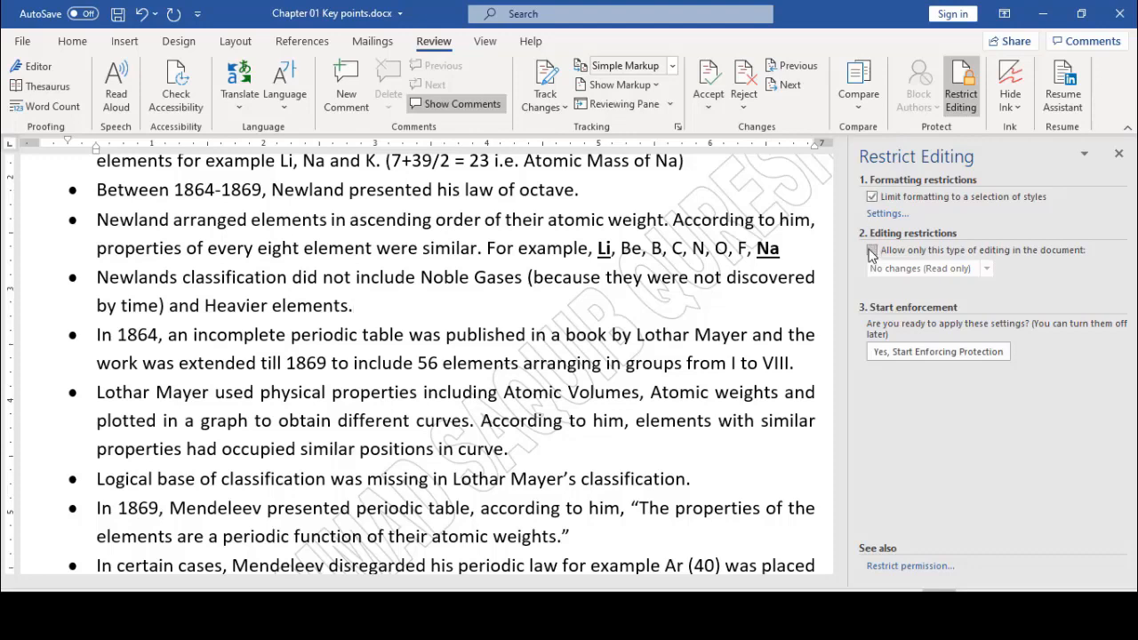
left_click(872, 251)
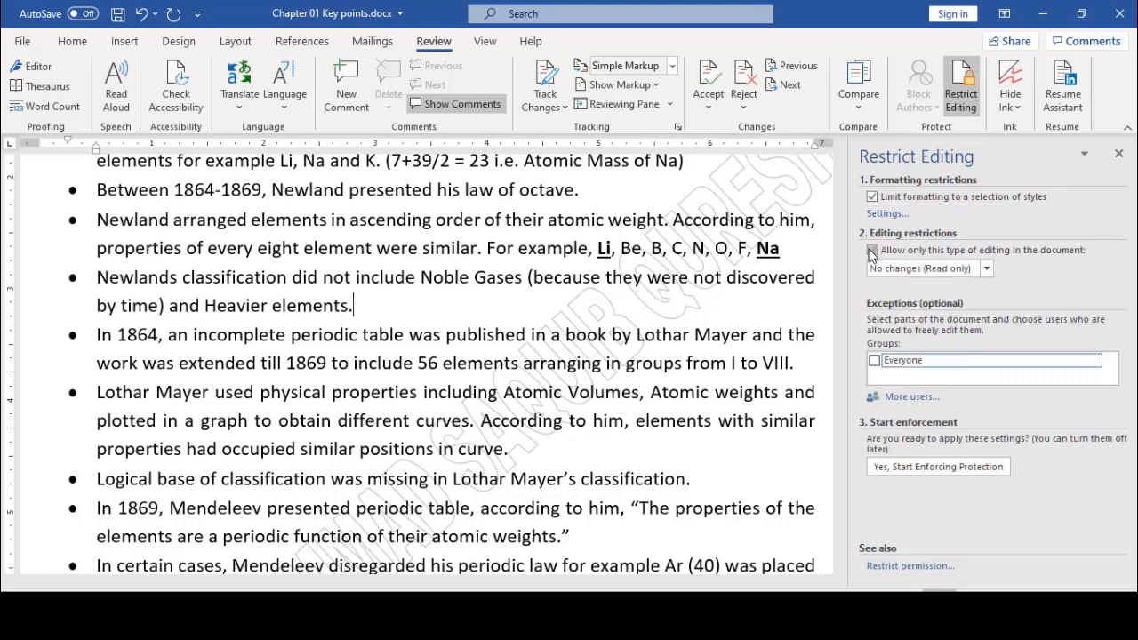
left_click(986, 269)
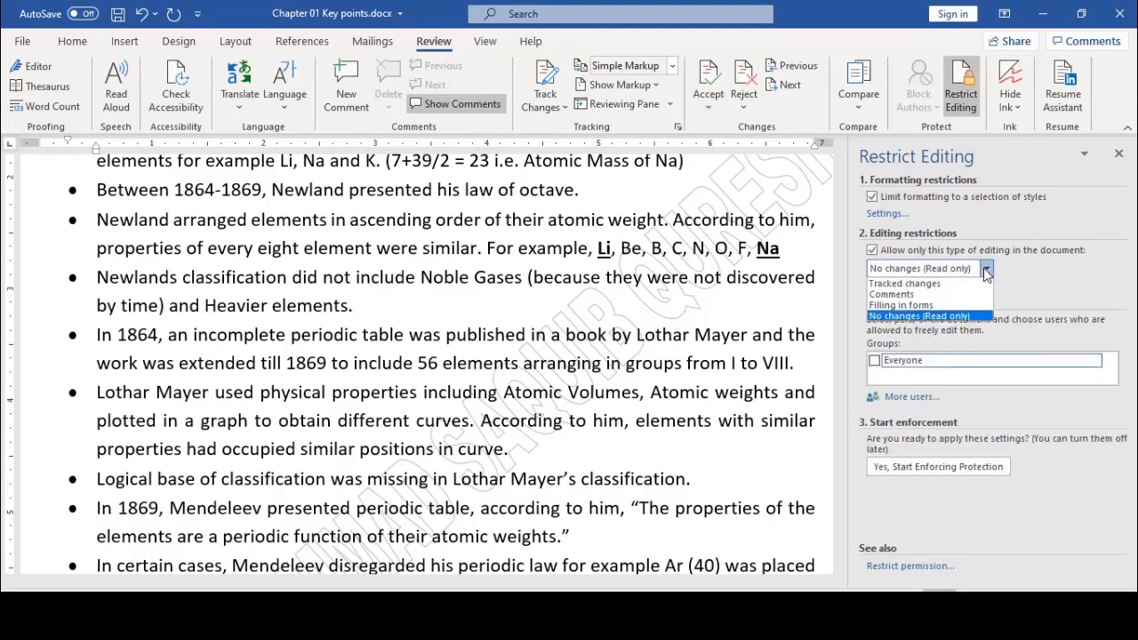
left_click(967, 316)
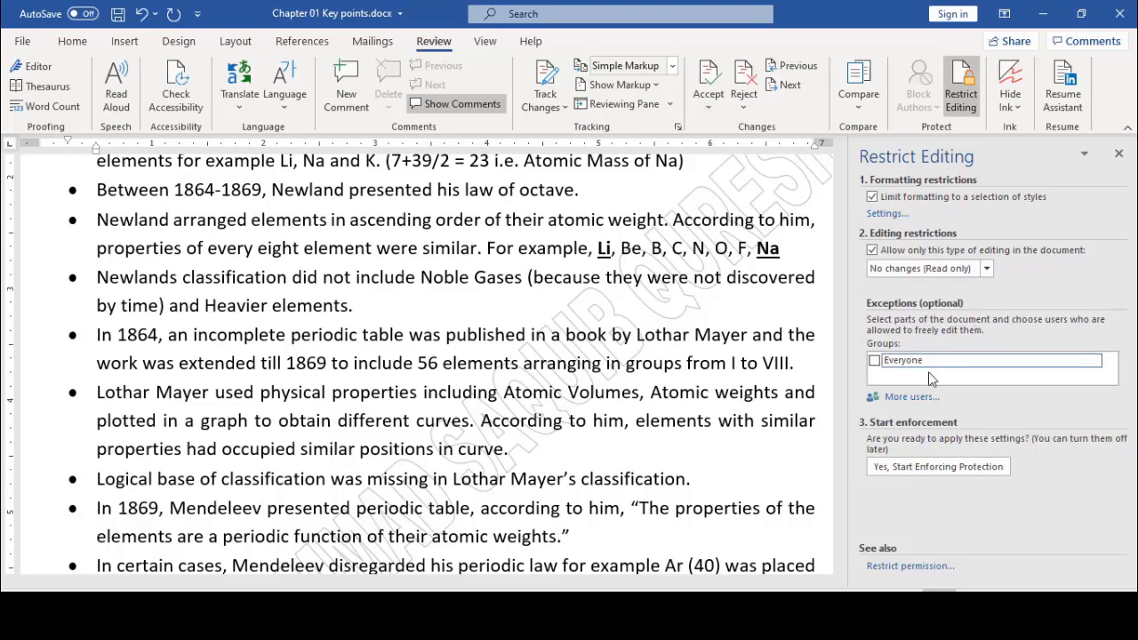
Restrict permission to this document, with access expiring on 5/23/2020
left_click(930, 569)
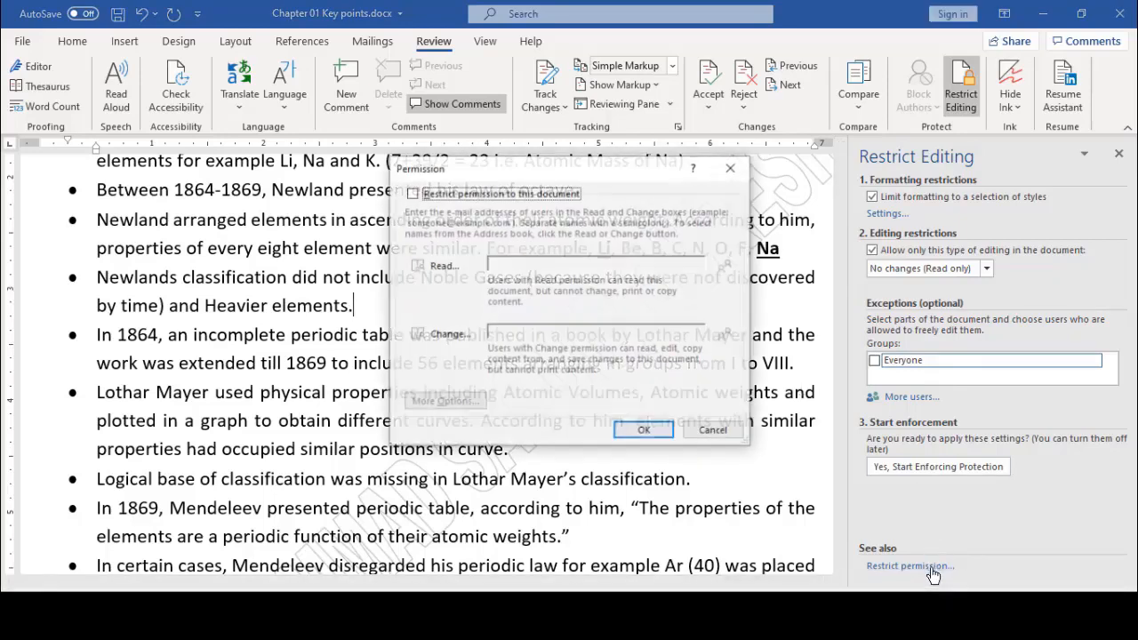
left_click(412, 194)
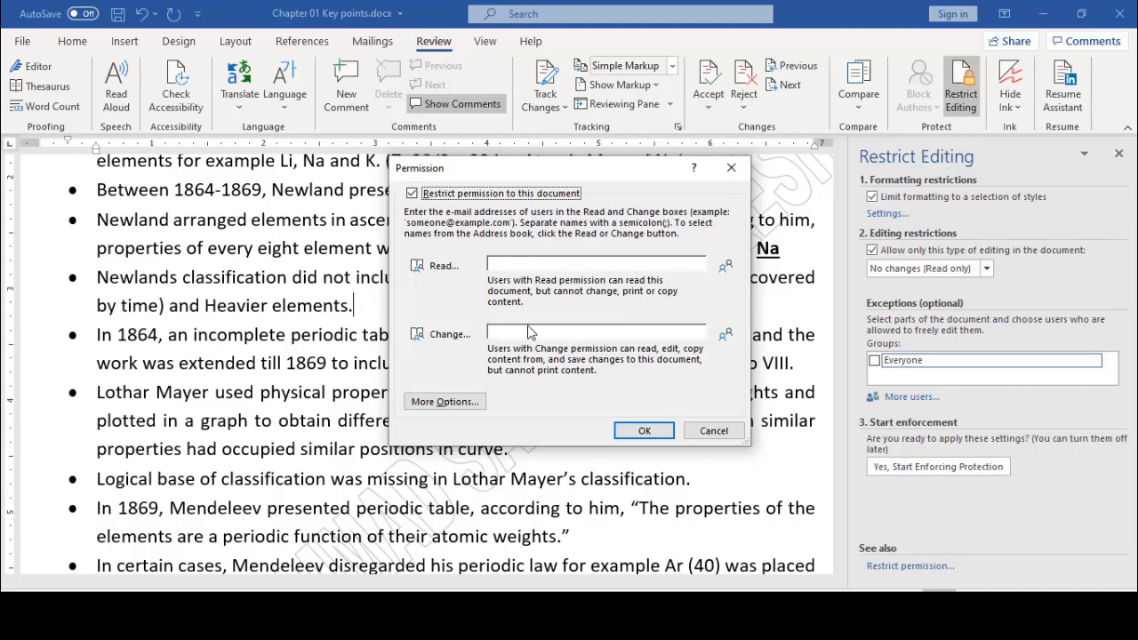
left_click(464, 402)
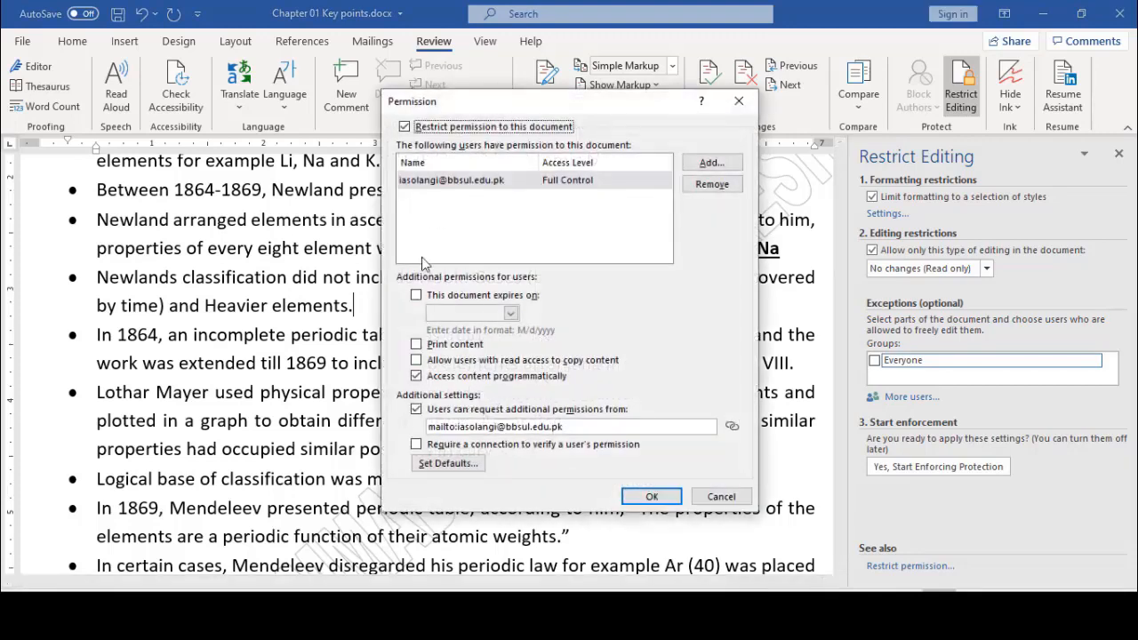
left_click(416, 296)
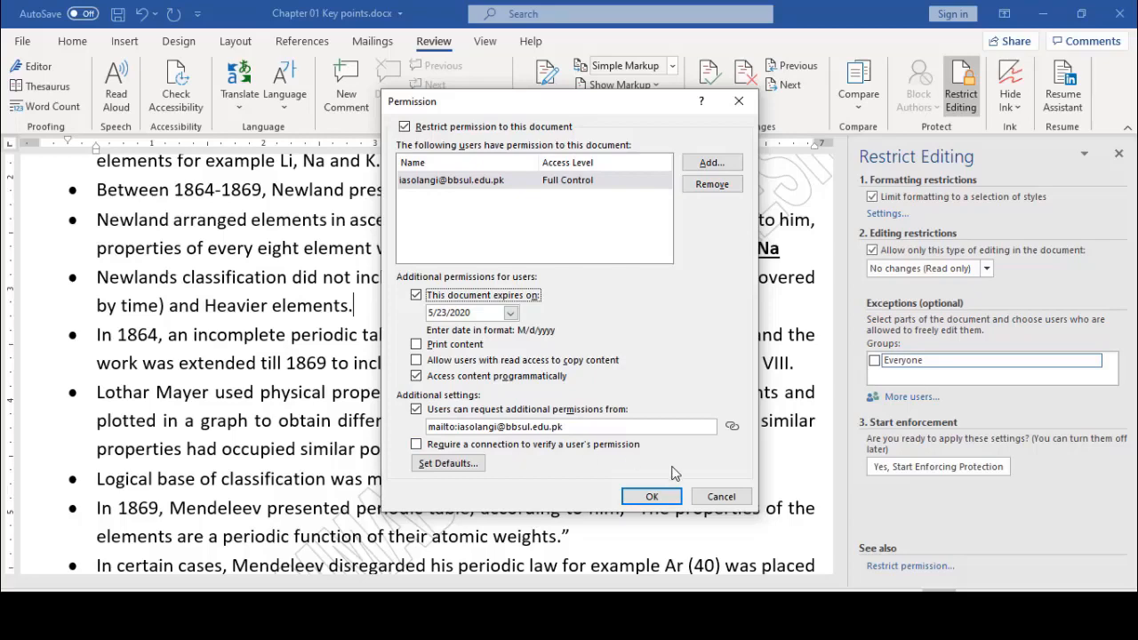
left_click(674, 496)
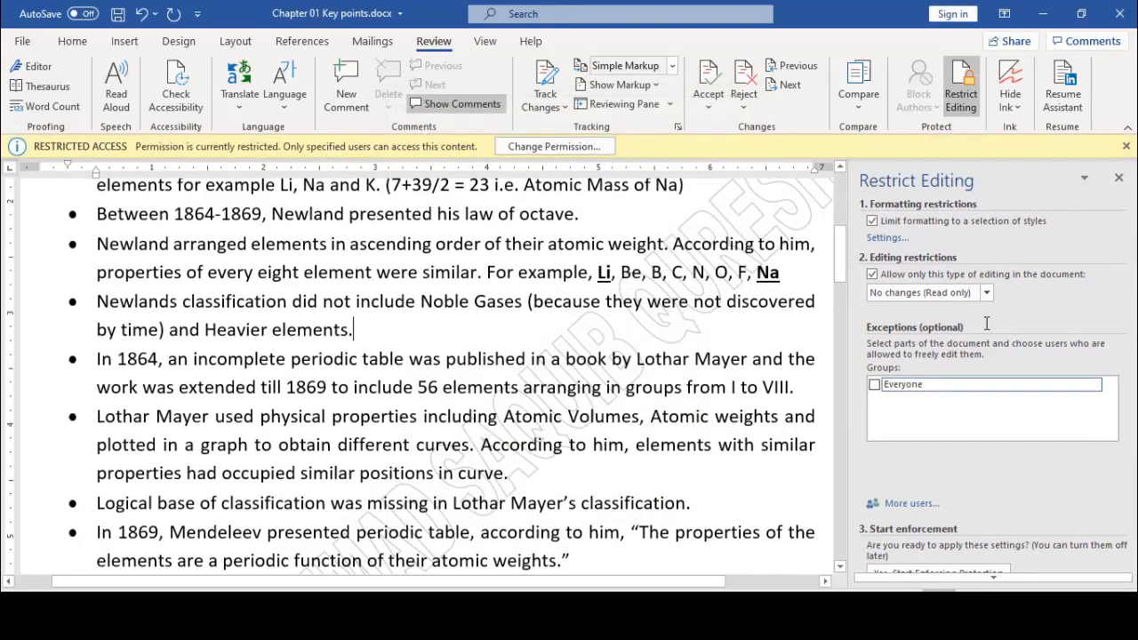
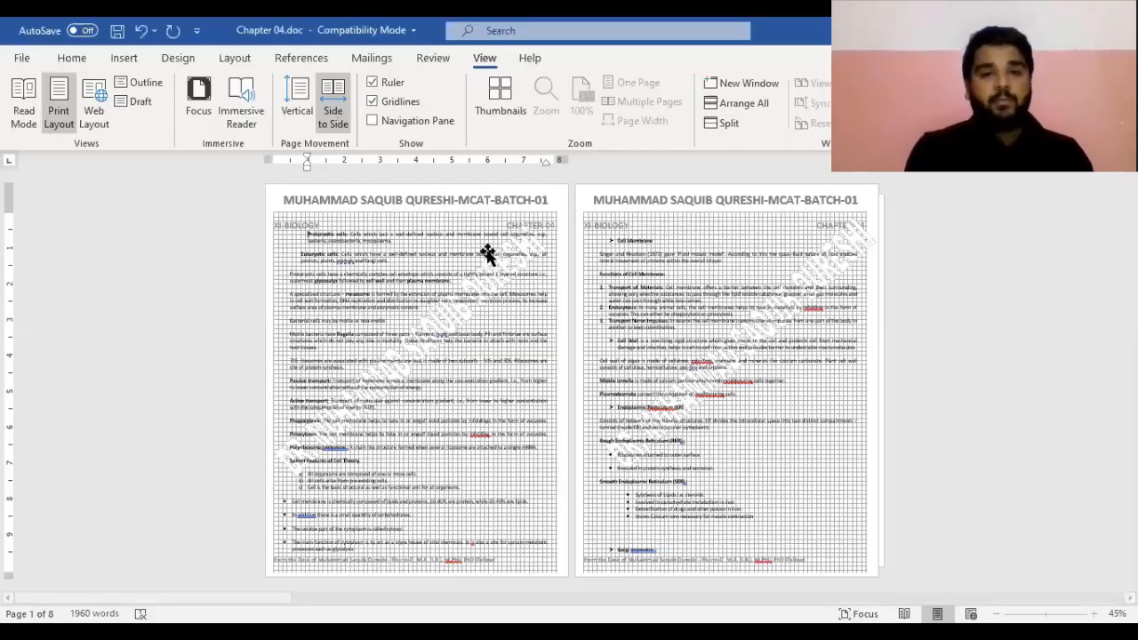
Preview the pages as thumbnails, then hide gridlines and ruler and use vertical page movement
left_click(496, 107)
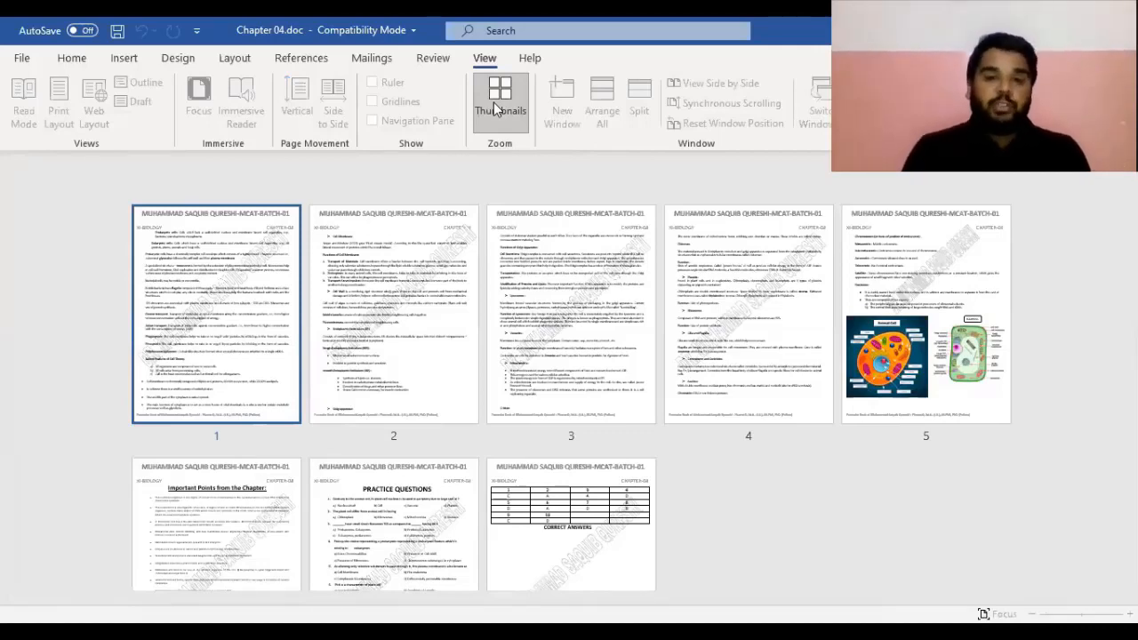
left_click(496, 109)
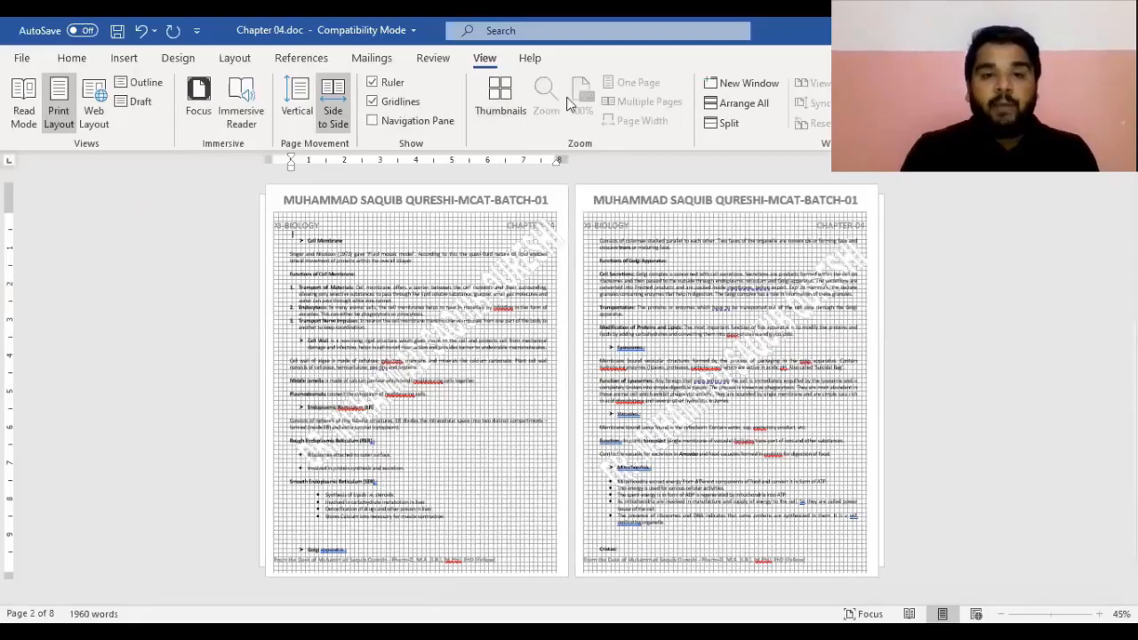
left_click(372, 101)
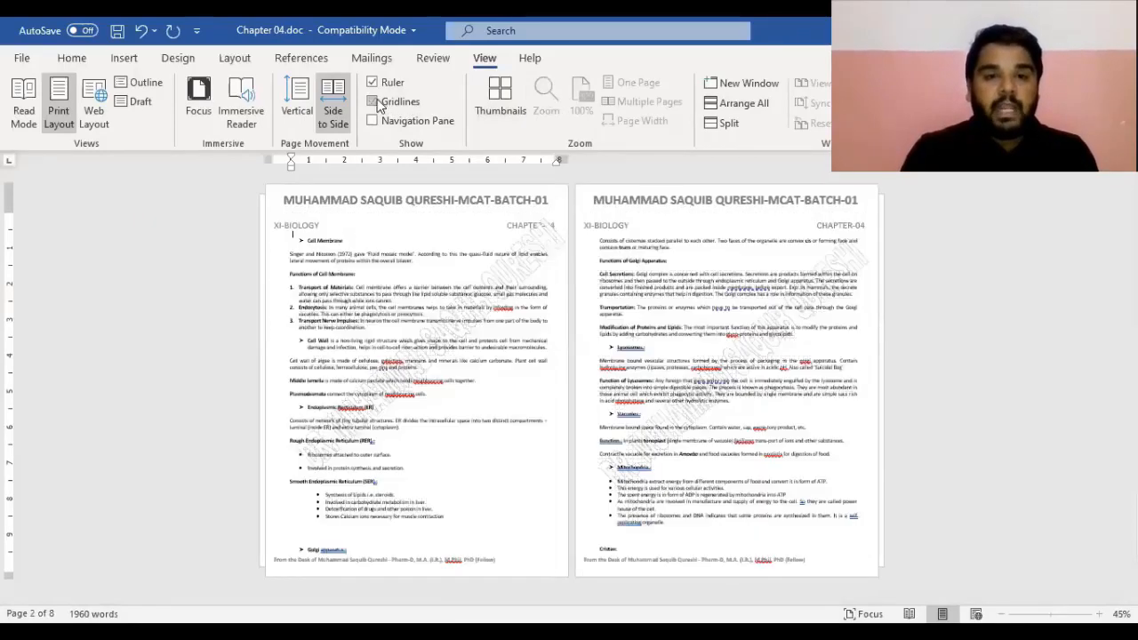
left_click(372, 82)
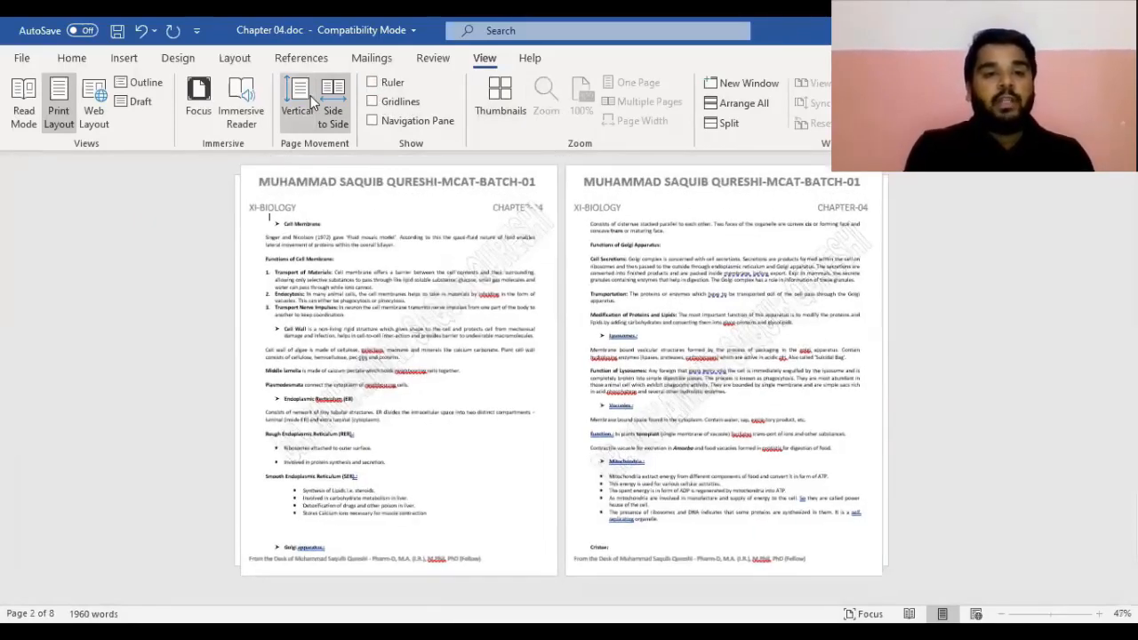
left_click(311, 95)
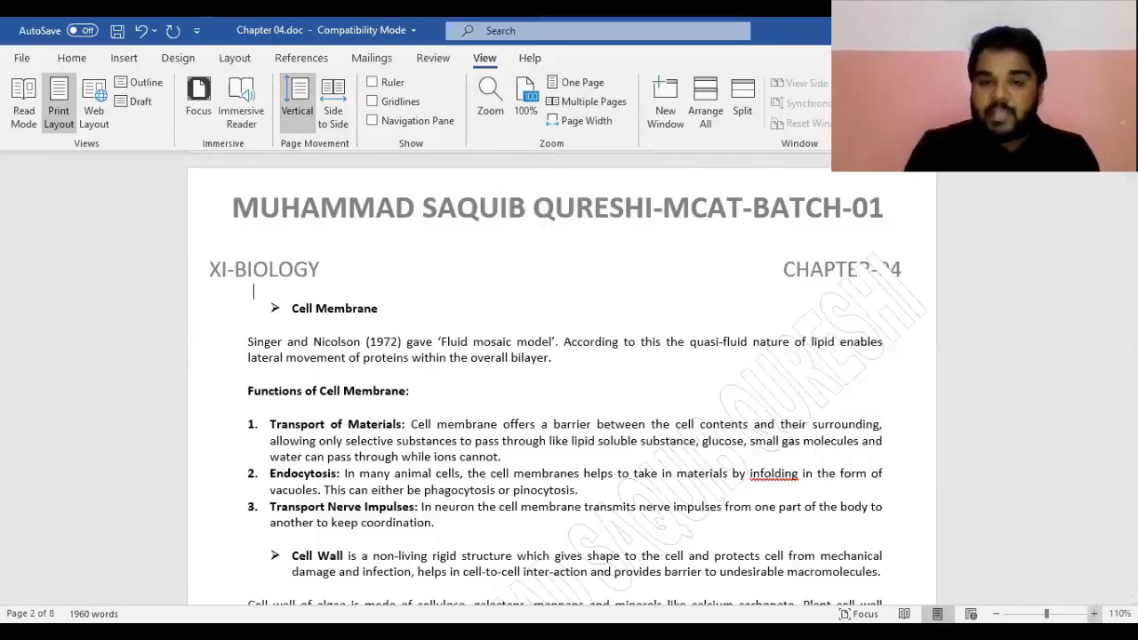
Zoom the notes in to about 270%, then back out to 140%
left_click(1095, 614)
left_click(1095, 613)
left_click(1095, 613)
left_click(1095, 614)
left_click(1095, 613)
left_click(1095, 613)
left_click(1095, 614)
left_click(1094, 614)
left_click(1094, 613)
left_click(1094, 613)
left_click(1095, 613)
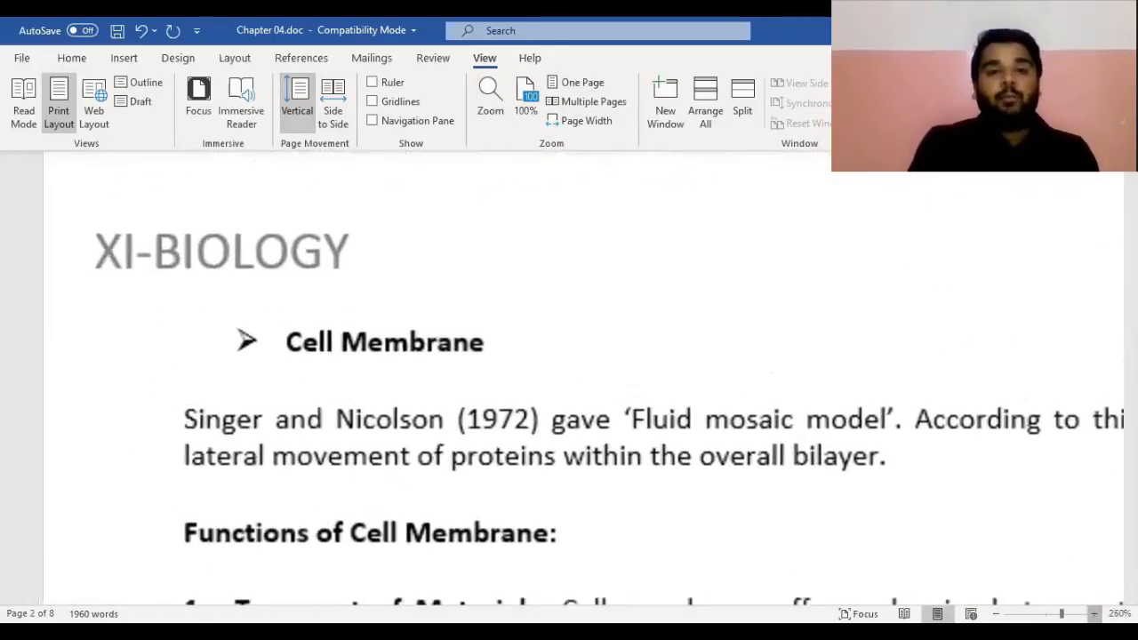
left_click(1095, 614)
left_click(1094, 614)
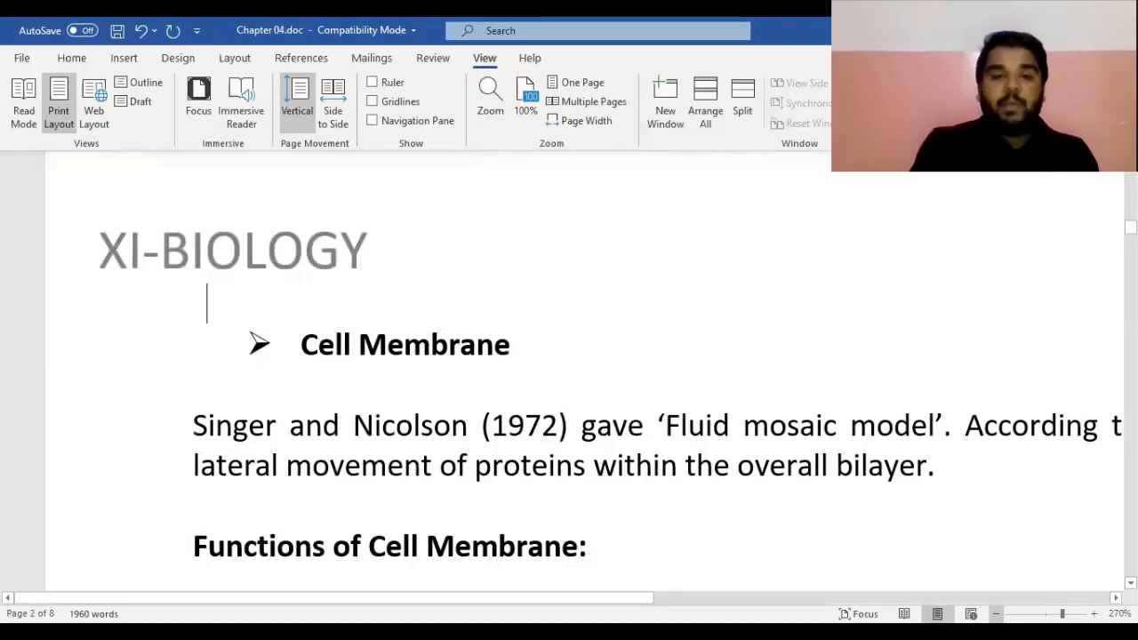
left_click(996, 614)
left_click(996, 613)
left_click(996, 614)
left_click(996, 614)
left_click(996, 613)
left_click(996, 613)
left_click(996, 614)
left_click(996, 613)
left_click(996, 614)
left_click(996, 613)
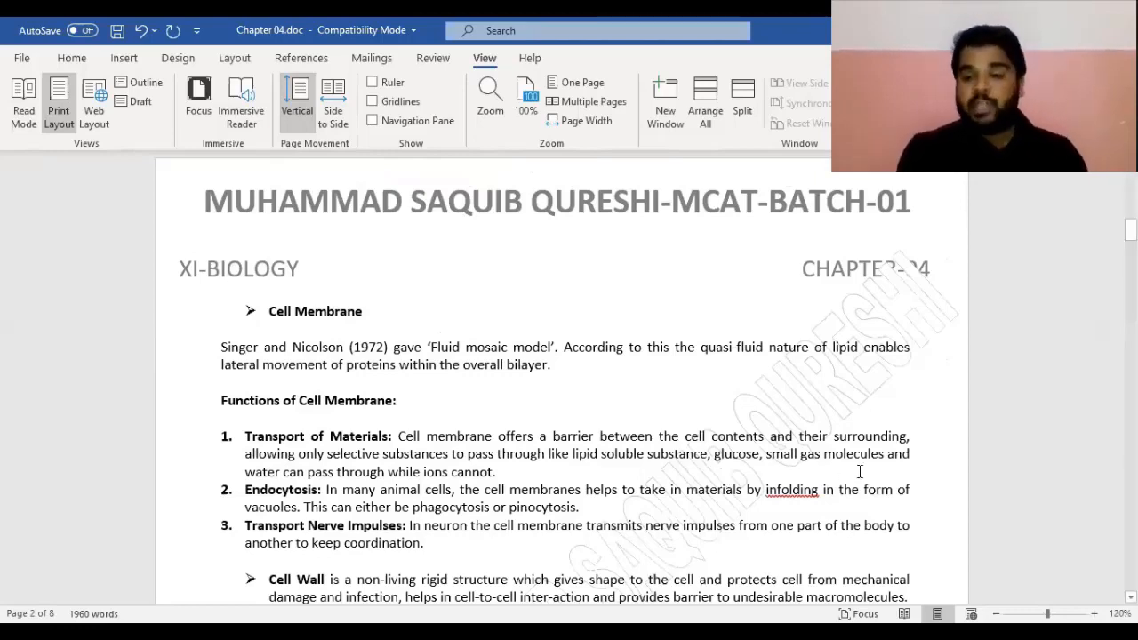
Zoom in again to 190%, then out to 120%
left_click(1095, 614)
left_click(1094, 614)
left_click(1094, 613)
left_click(1094, 614)
left_click(1094, 614)
left_click(1094, 614)
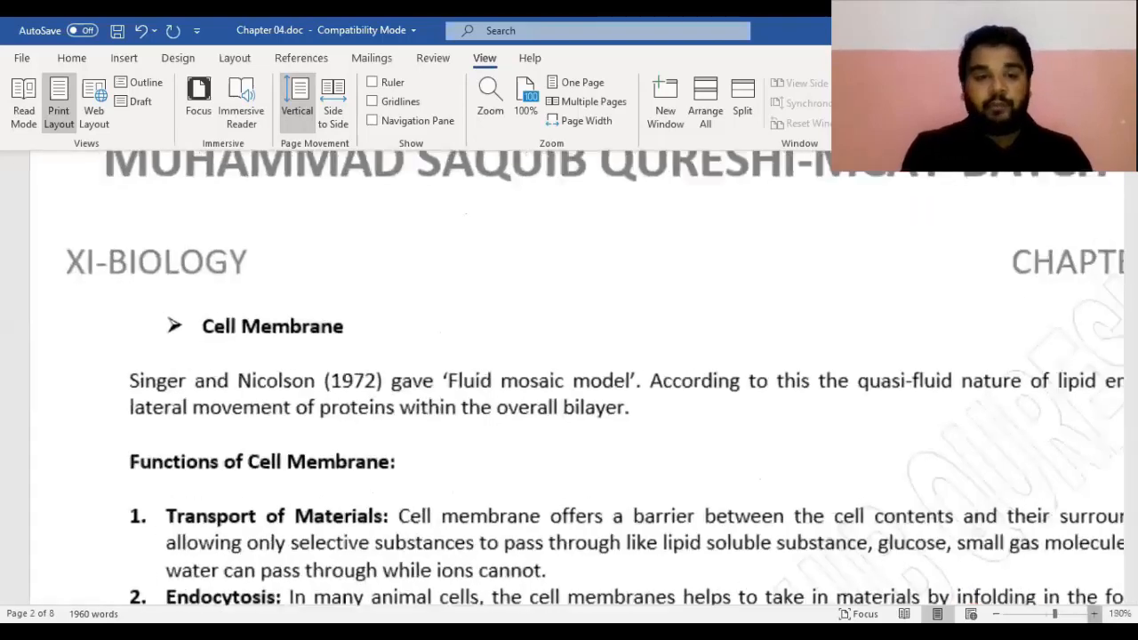
left_click(1094, 613)
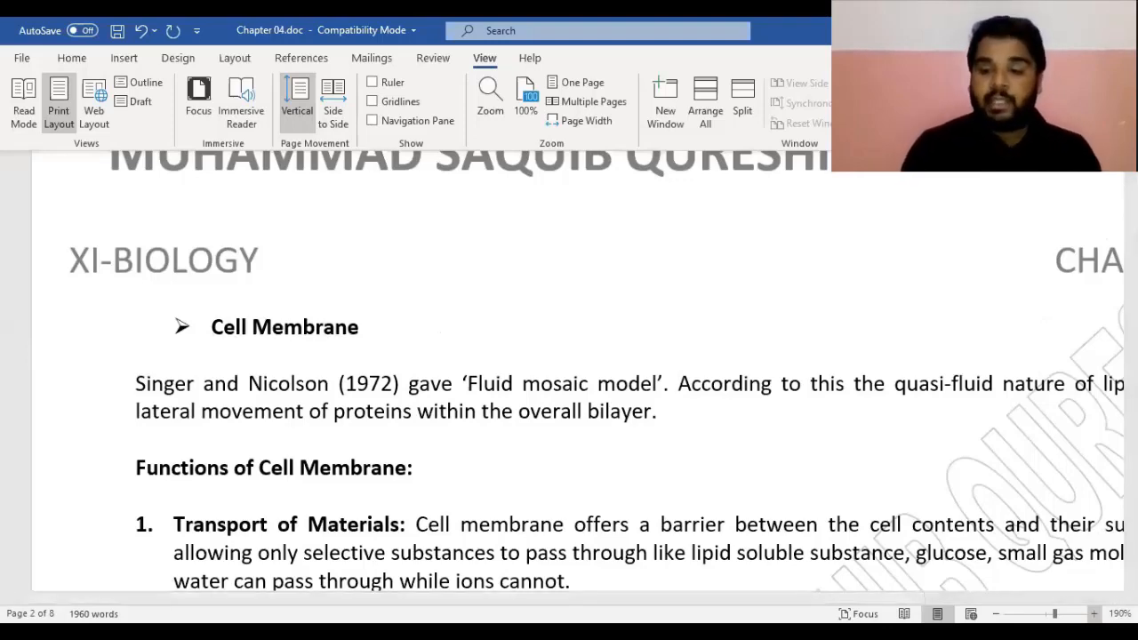
left_click(996, 614)
left_click(996, 614)
left_click(996, 613)
left_click(996, 614)
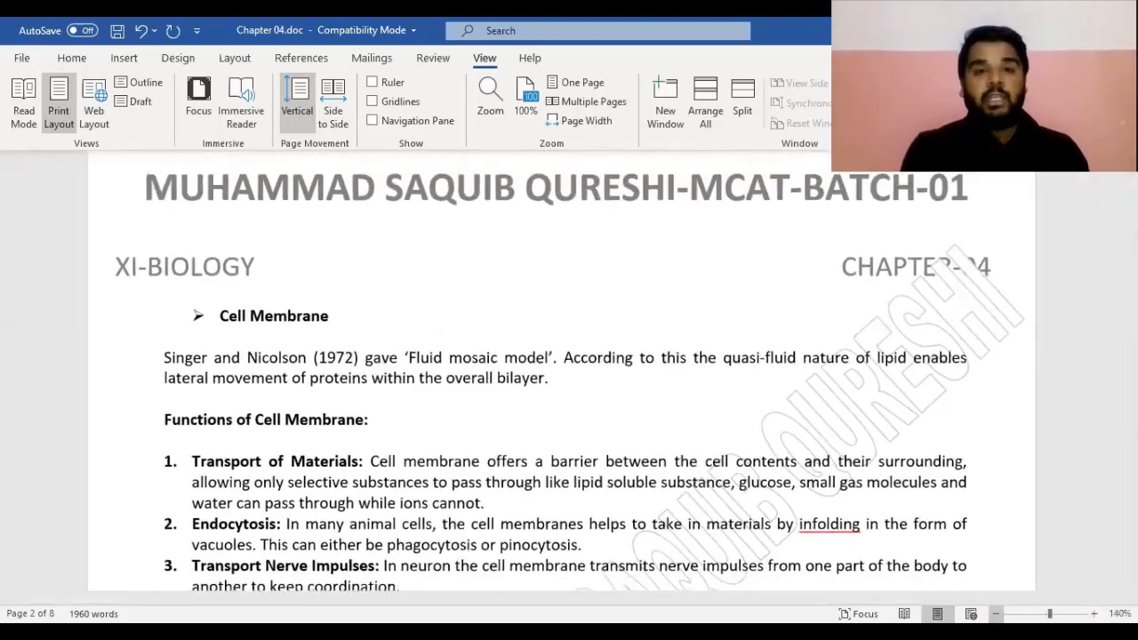
left_click(996, 614)
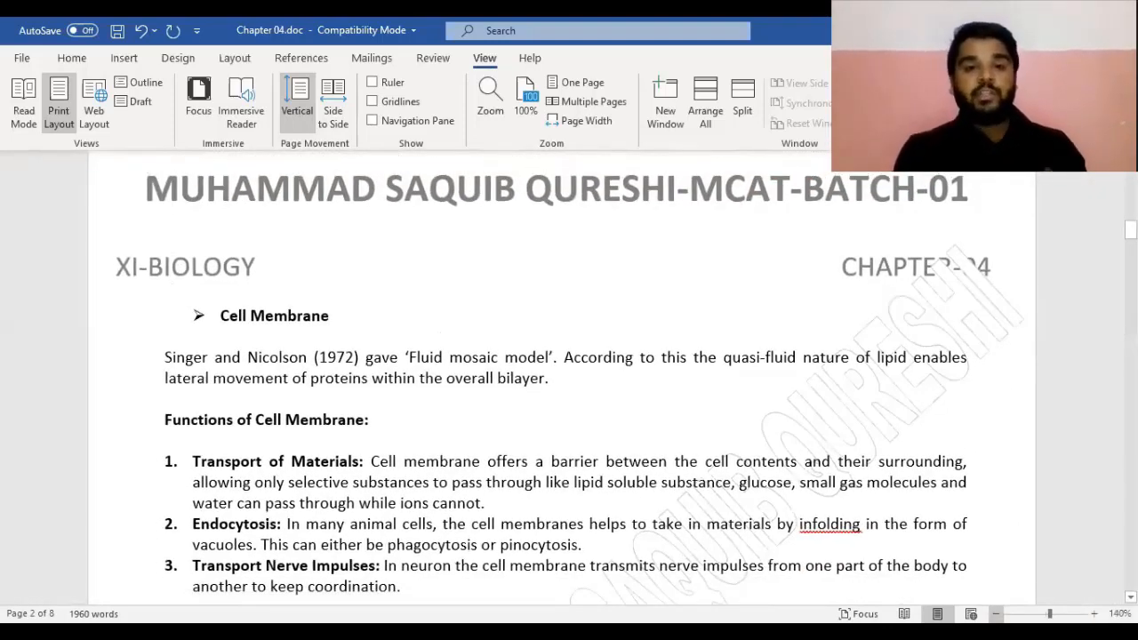
left_click(996, 614)
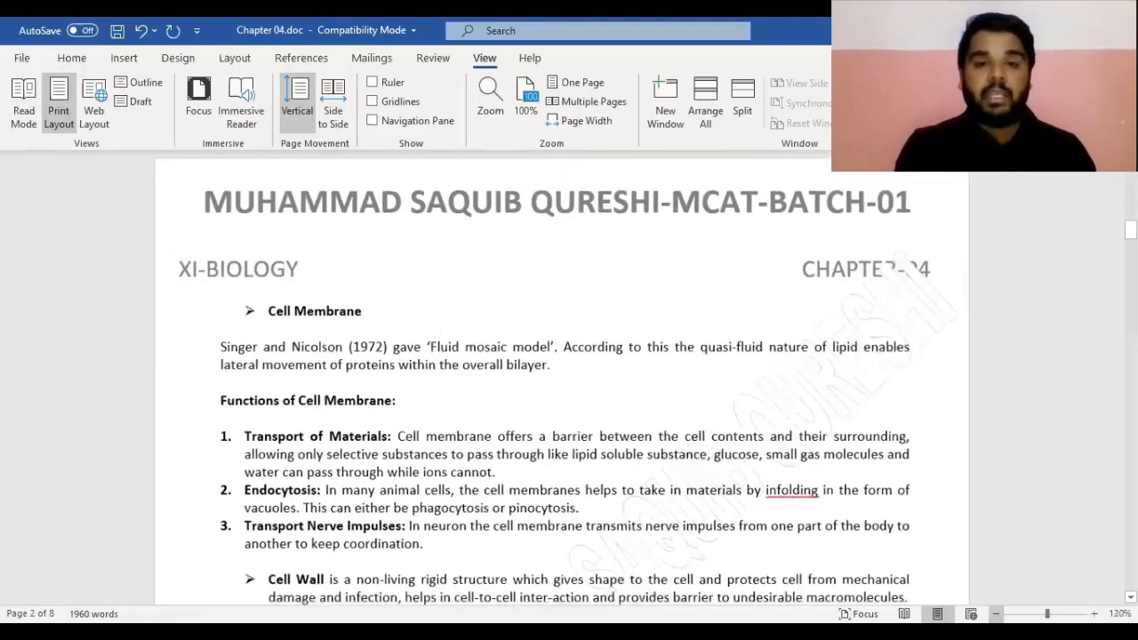
left_click(996, 613)
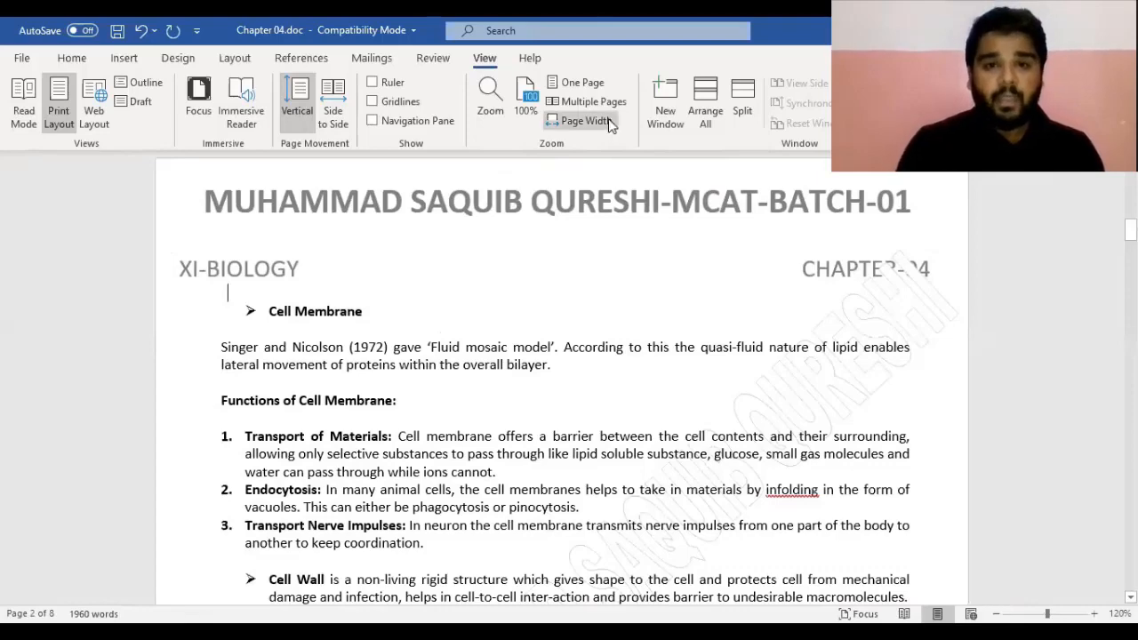
Switch the view to One Page, try Multiple Pages, then return to One Page
left_click(594, 82)
left_click(592, 103)
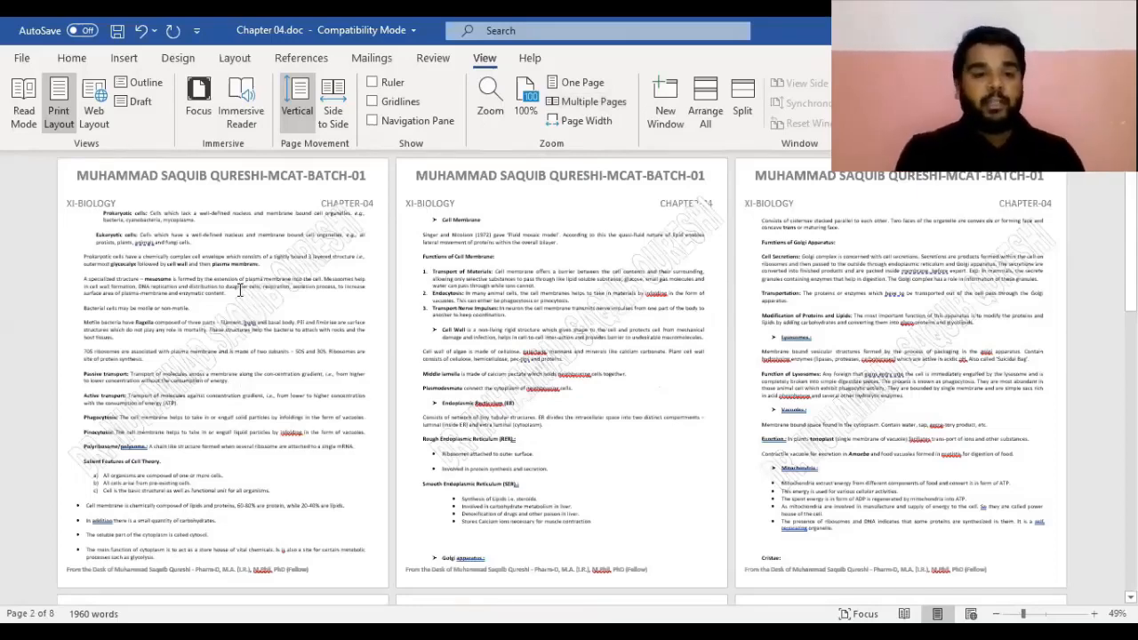
left_click(588, 87)
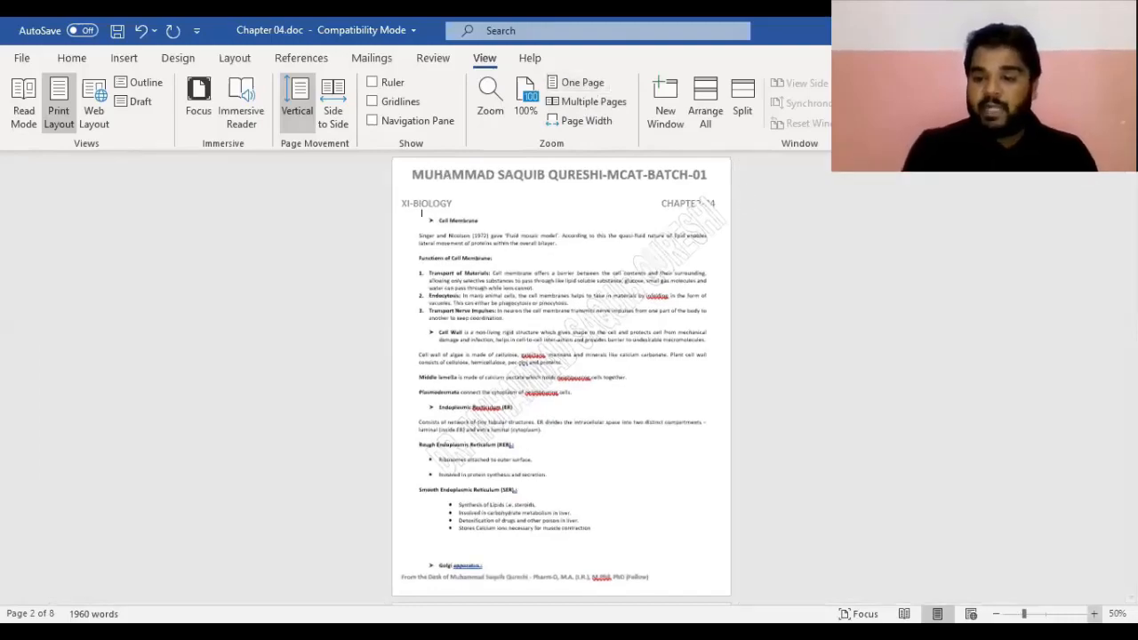
Zoom to 100%, split the document window into two panes, and show the ruler again
left_click(1095, 614)
left_click(1094, 615)
left_click(1094, 614)
left_click(1094, 615)
left_click(1094, 615)
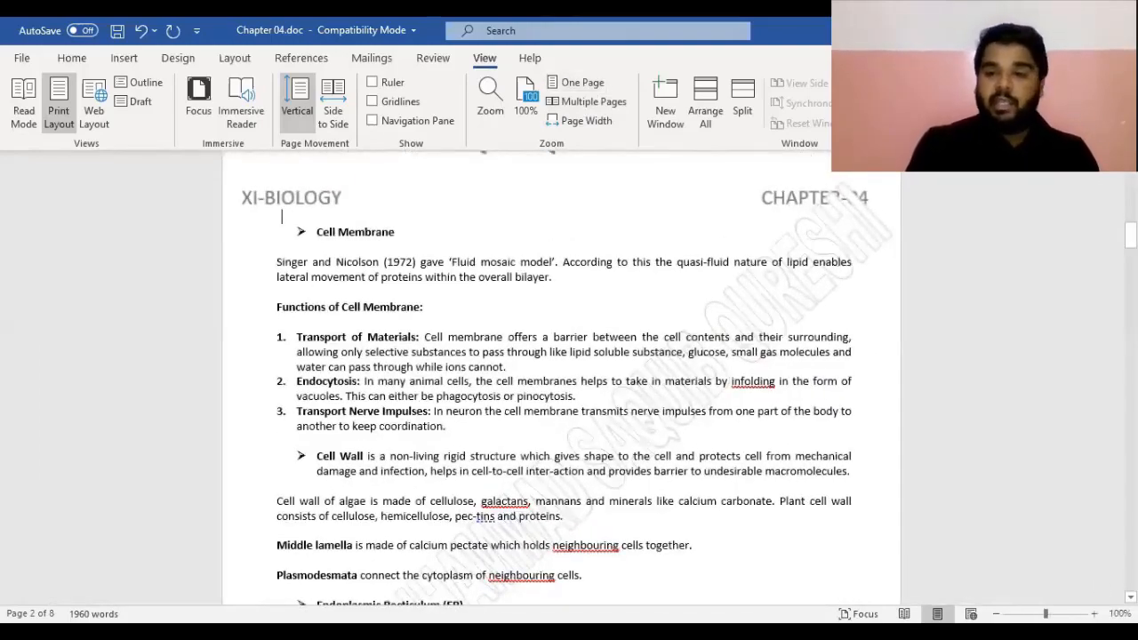
scroll(561, 382, "up", 10)
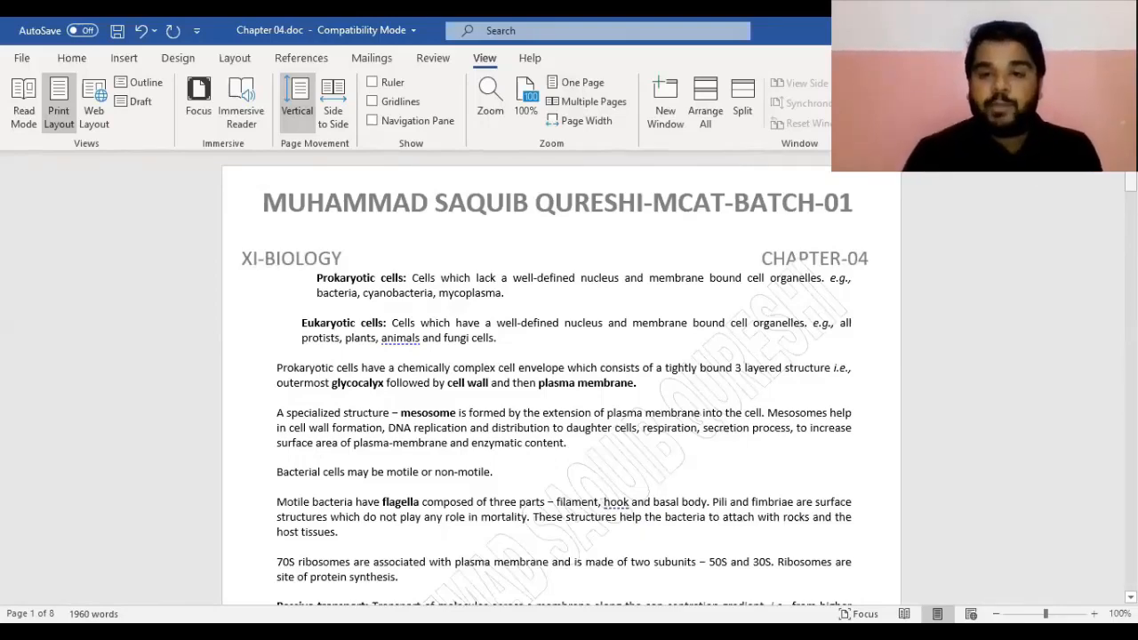
left_click(743, 96)
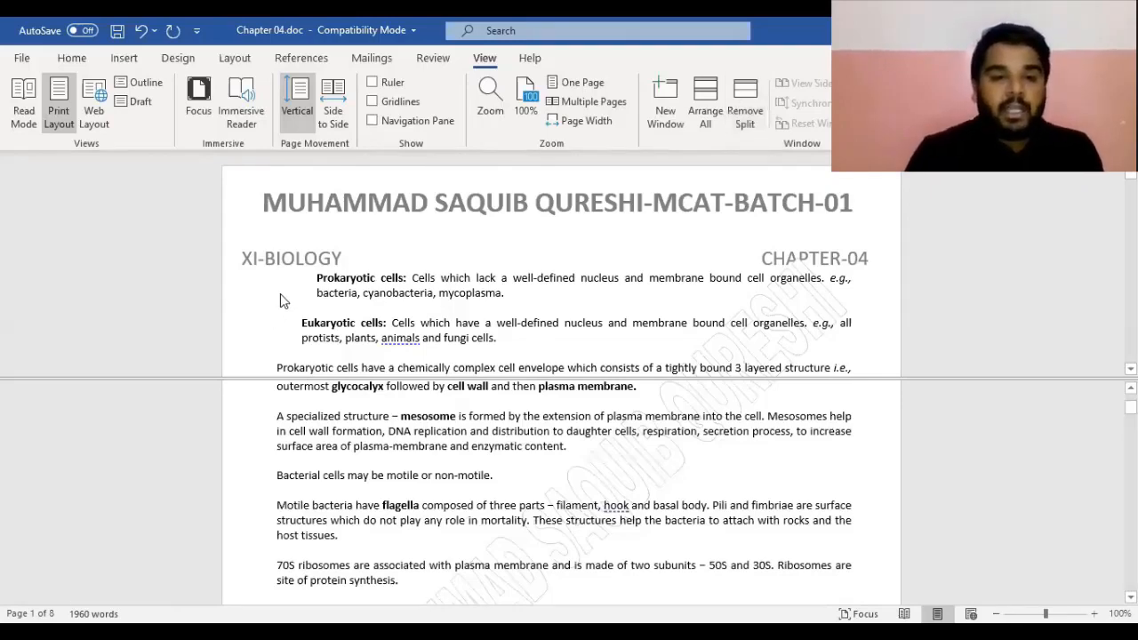
left_click(373, 83)
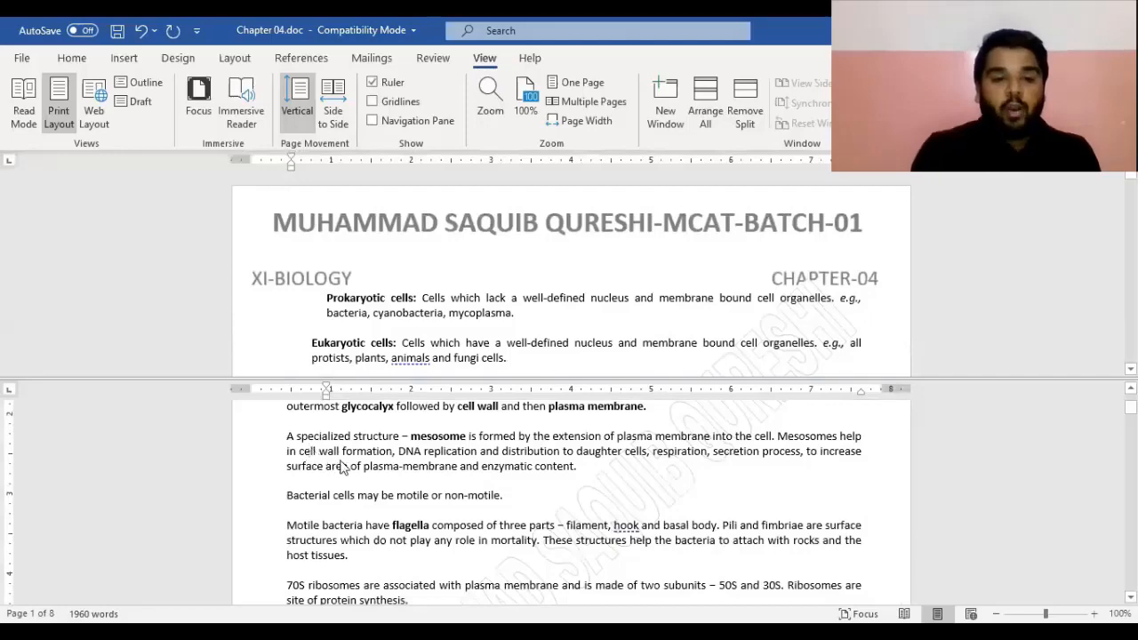
Scroll through the split panes to compare sections, then remove the split
scroll(341, 468, "up", 5)
scroll(342, 460, "down", 1)
scroll(342, 460, "down", 15)
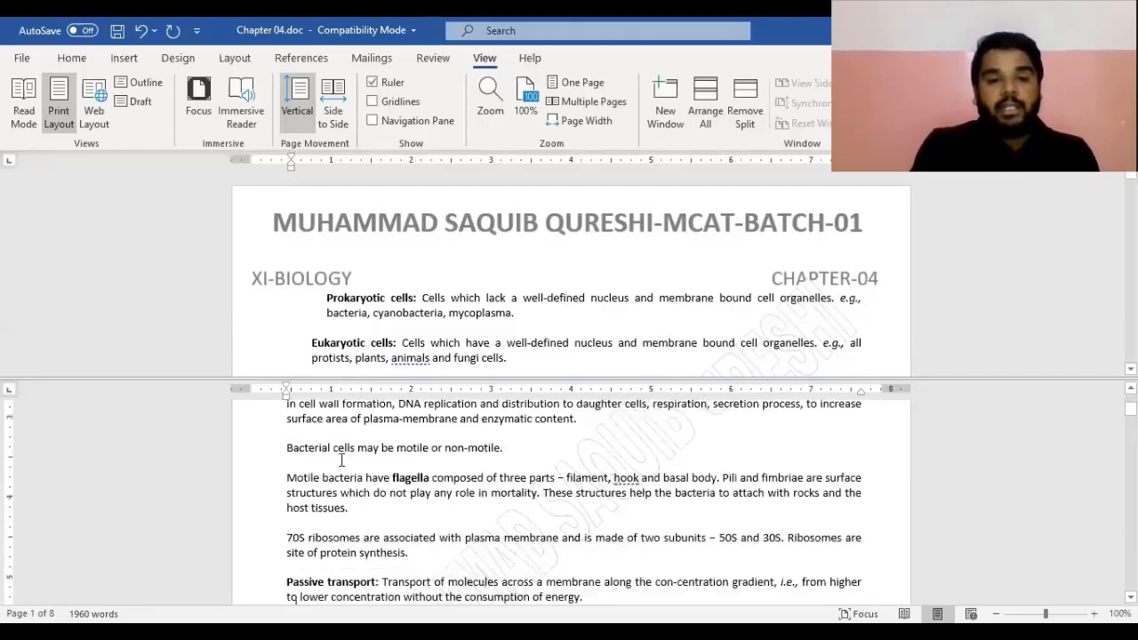
scroll(343, 460, "down", 5)
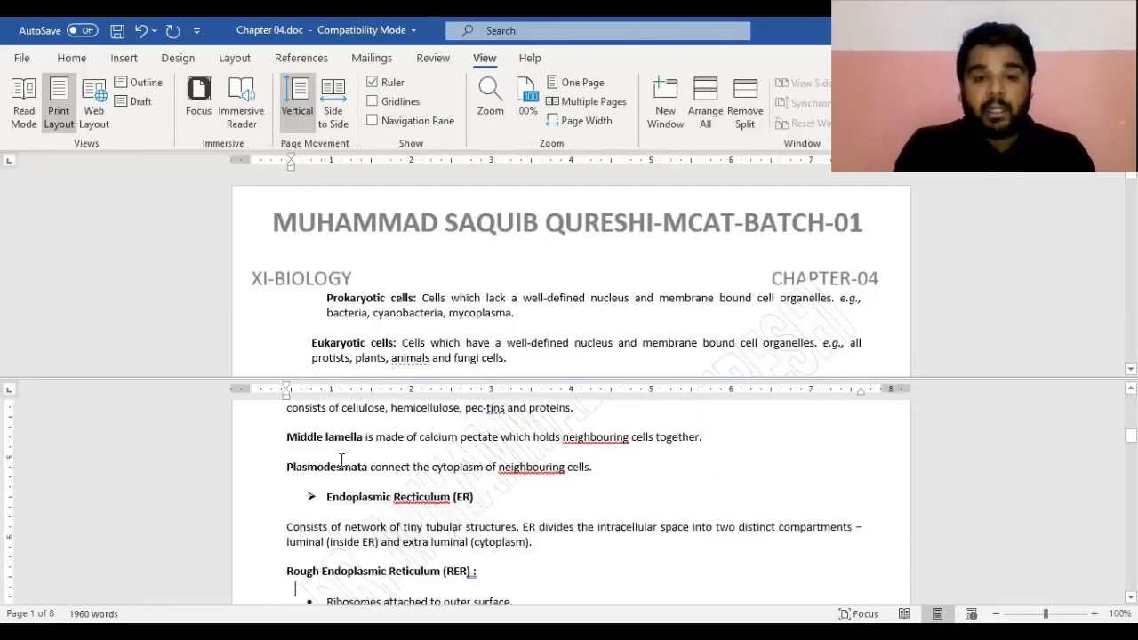
scroll(342, 463, "up", 6)
scroll(342, 468, "up", 6)
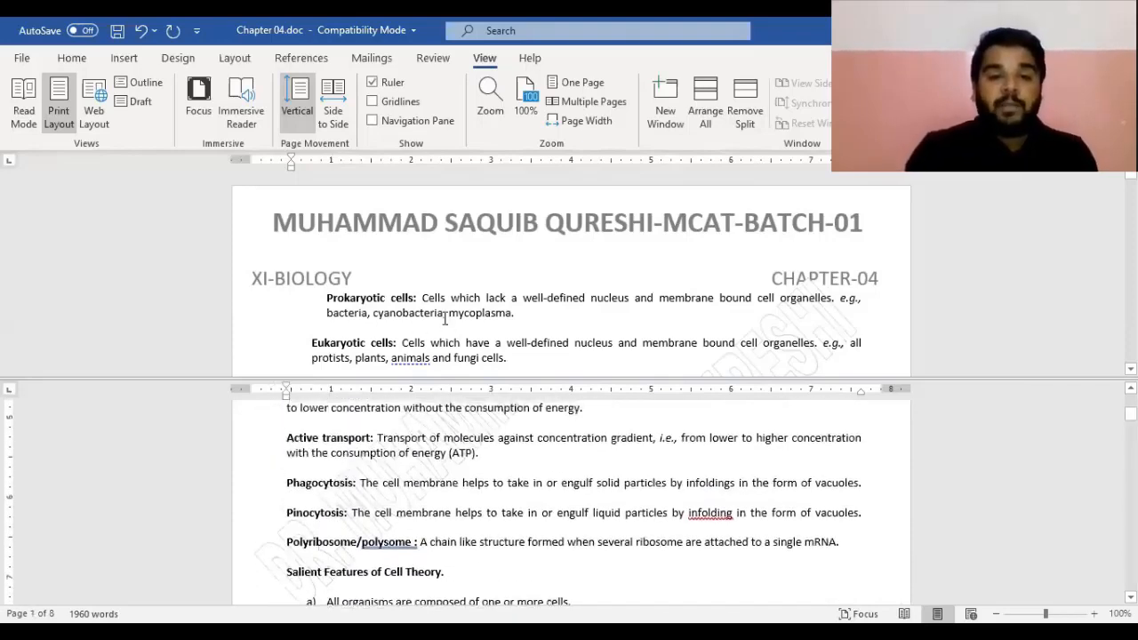
scroll(447, 325, "down", 3)
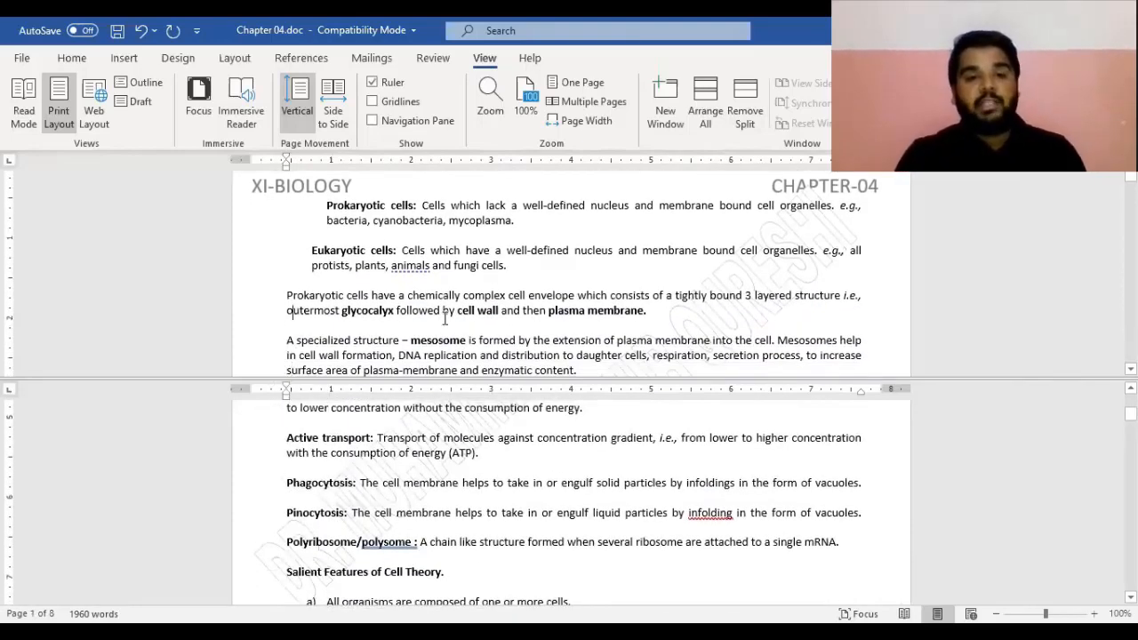
scroll(446, 319, "down", 1)
scroll(445, 319, "down", 5)
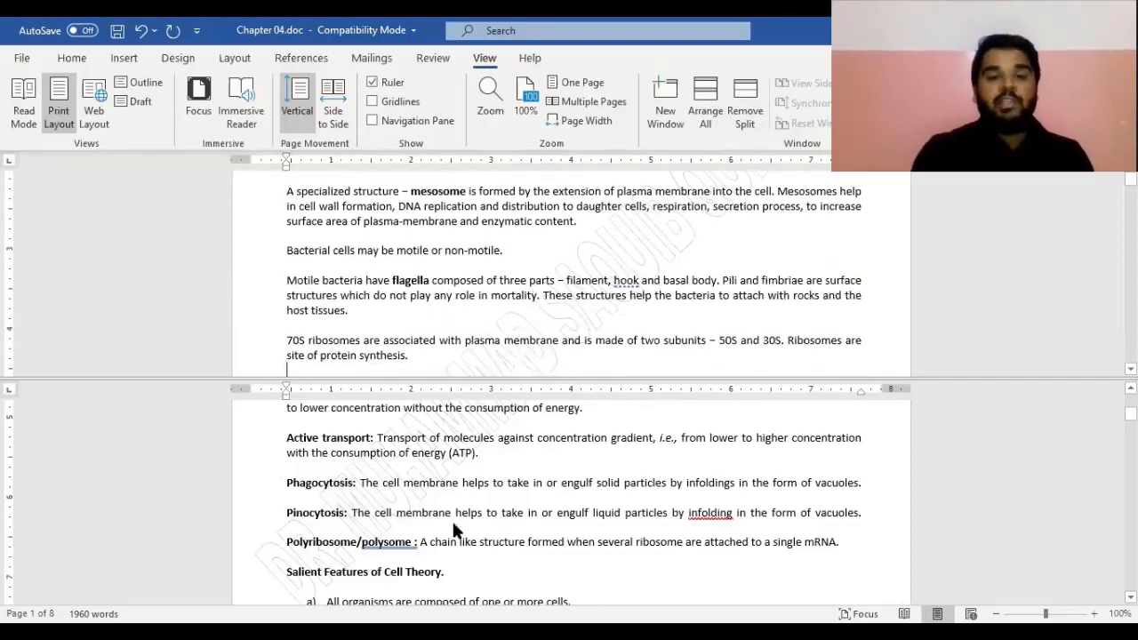
scroll(454, 524, "down", 15)
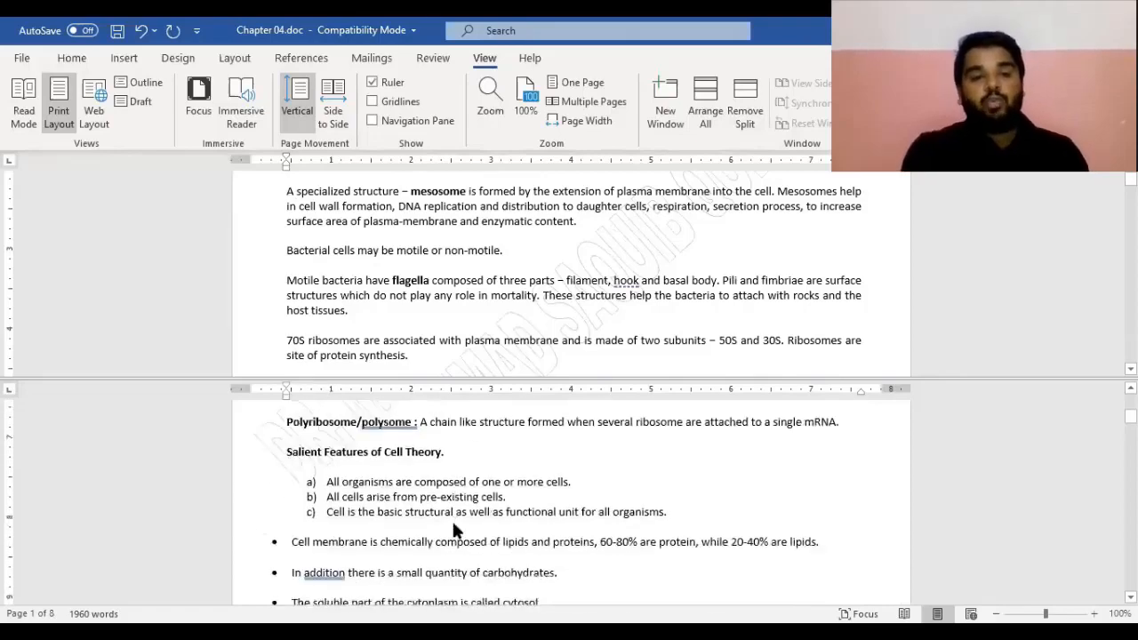
scroll(454, 524, "down", 20)
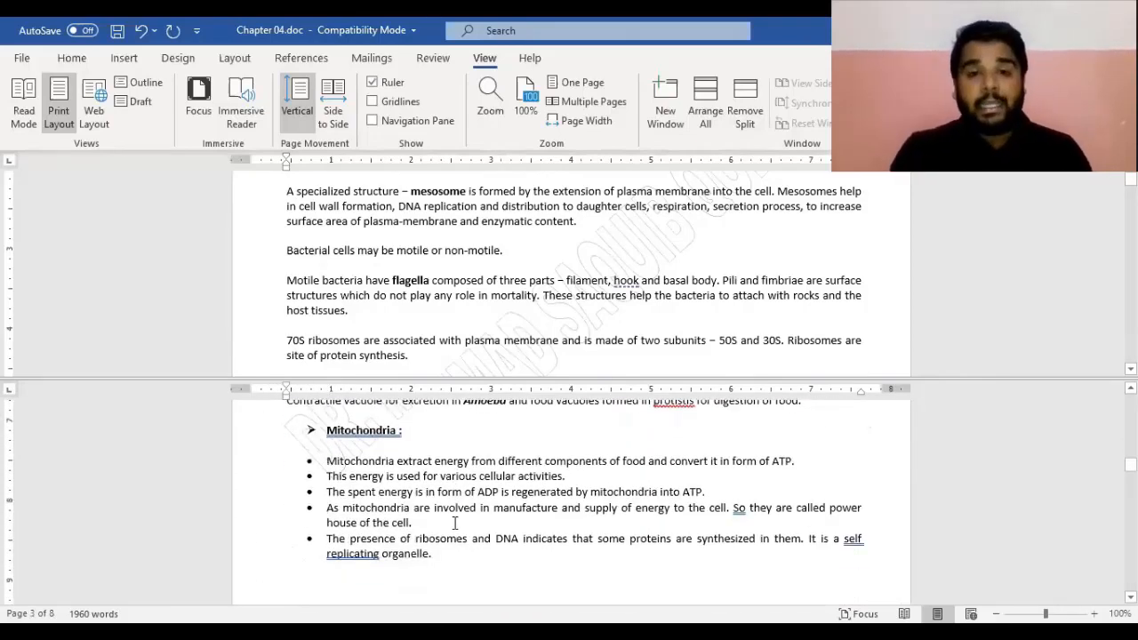
left_click(752, 99)
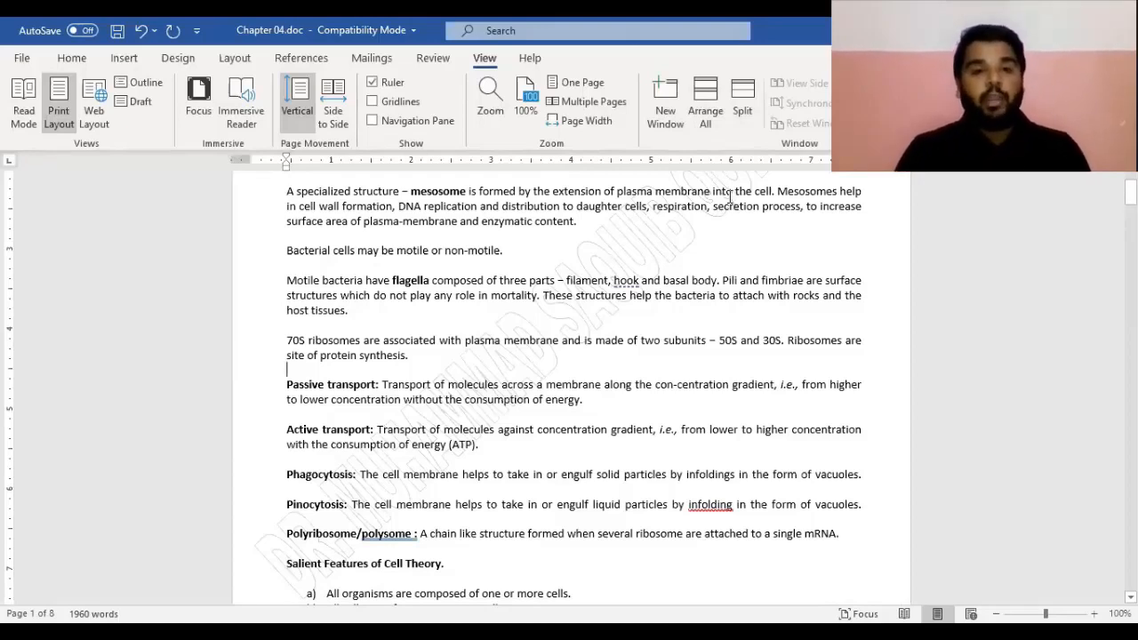
Open Chapter 04.doc in a second window with New Window
left_click(665, 113)
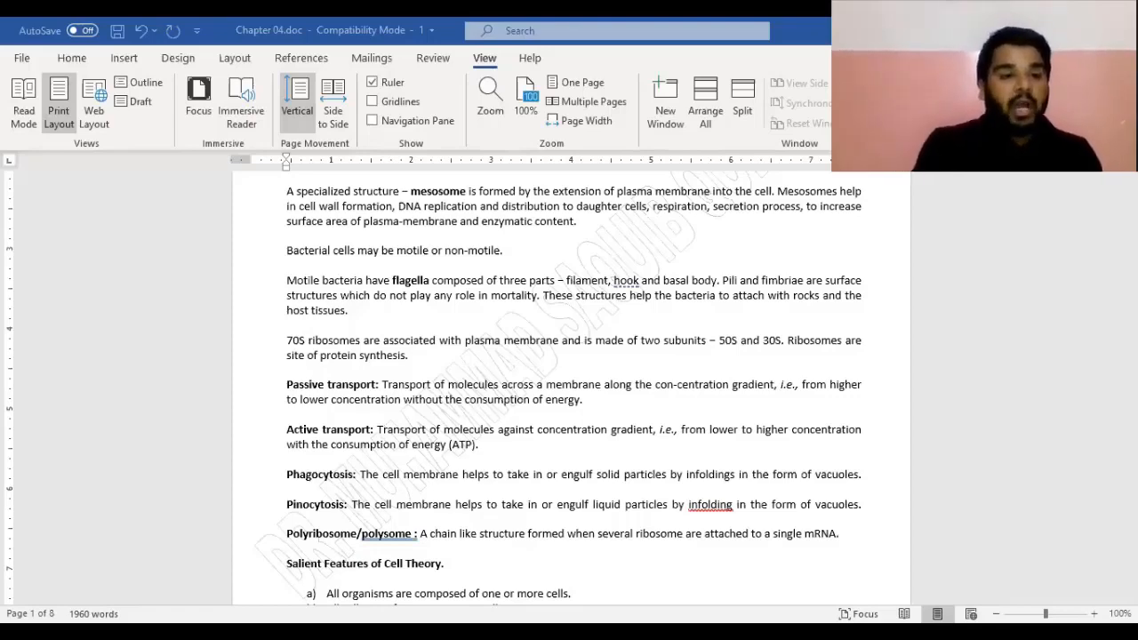
In Save As, name the file 'Biology Document' and choose Word Document (*.docx) format
key("alt+f")
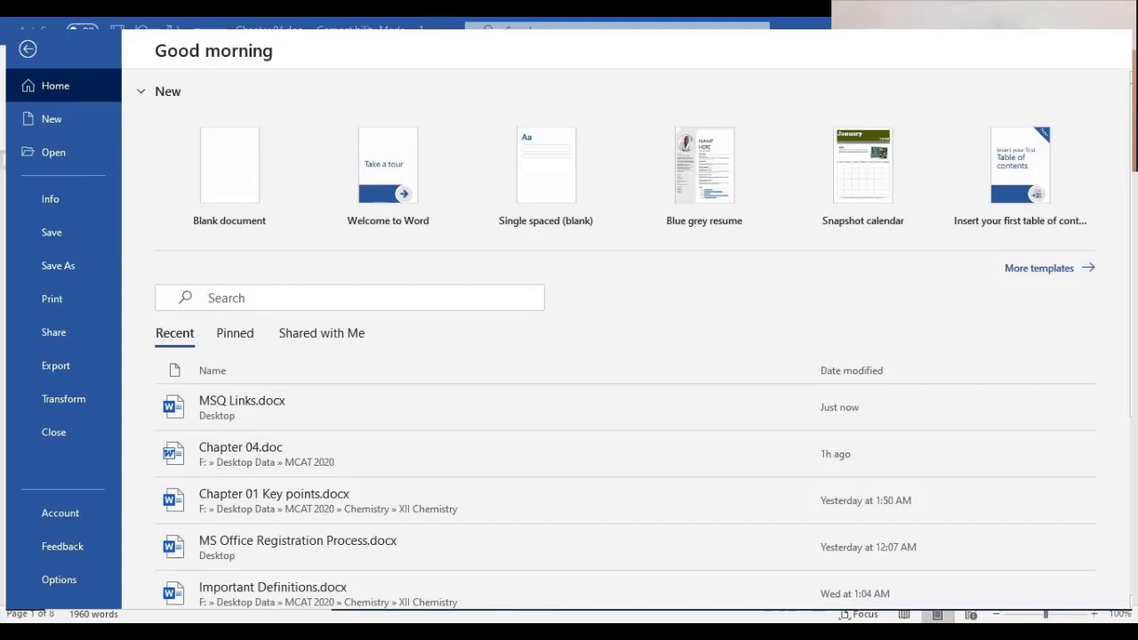
key("a")
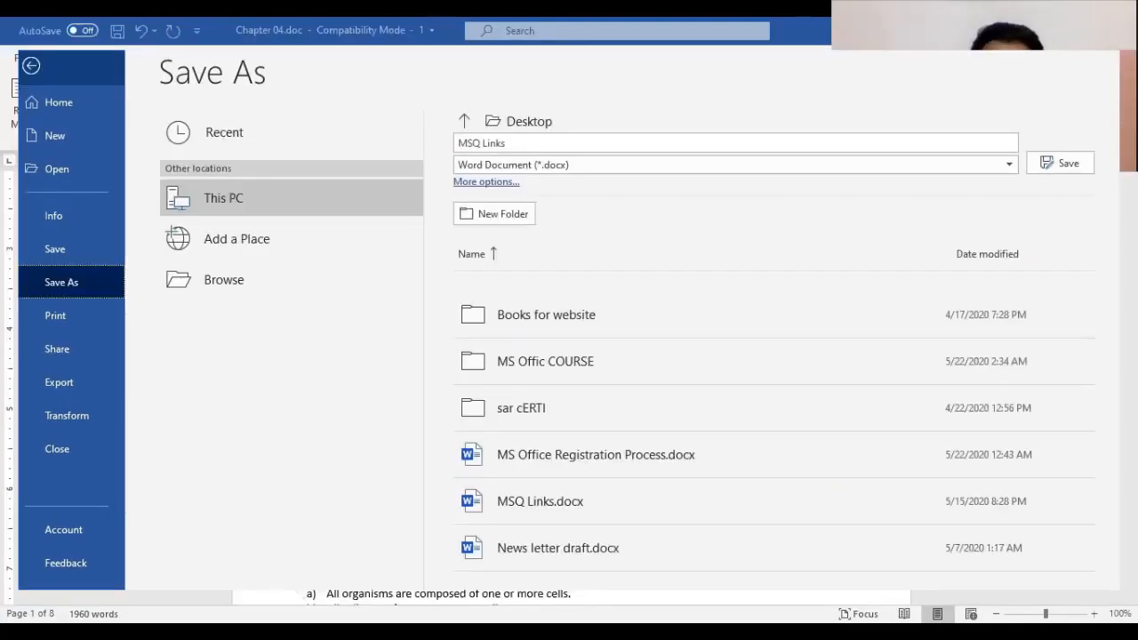
key("F12")
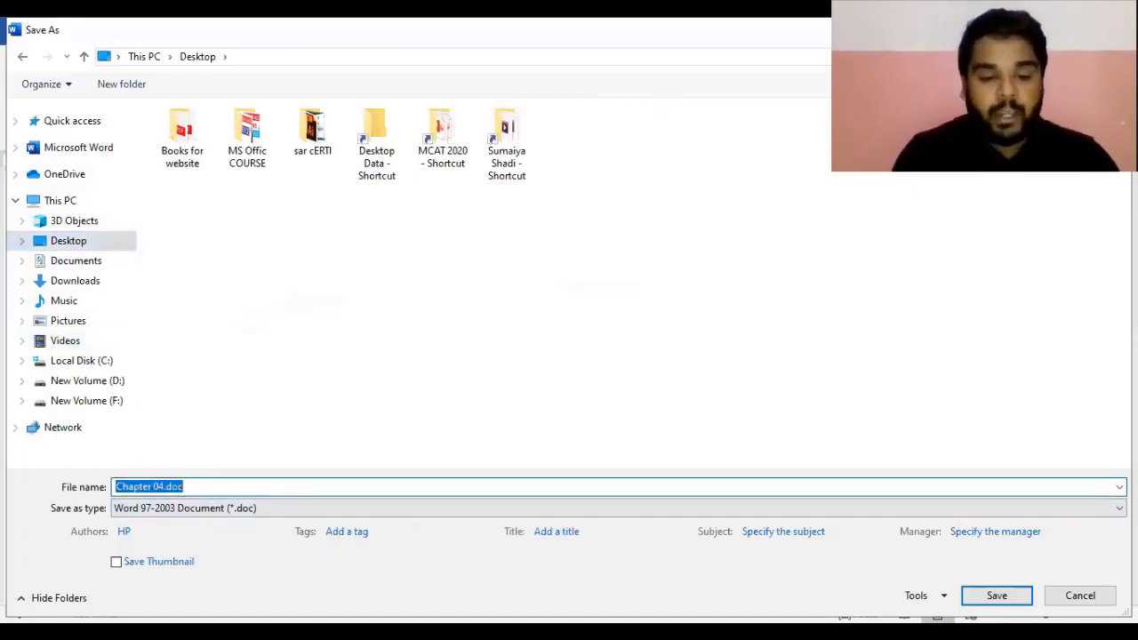
key("BackSpace")
type("Biology Doc")
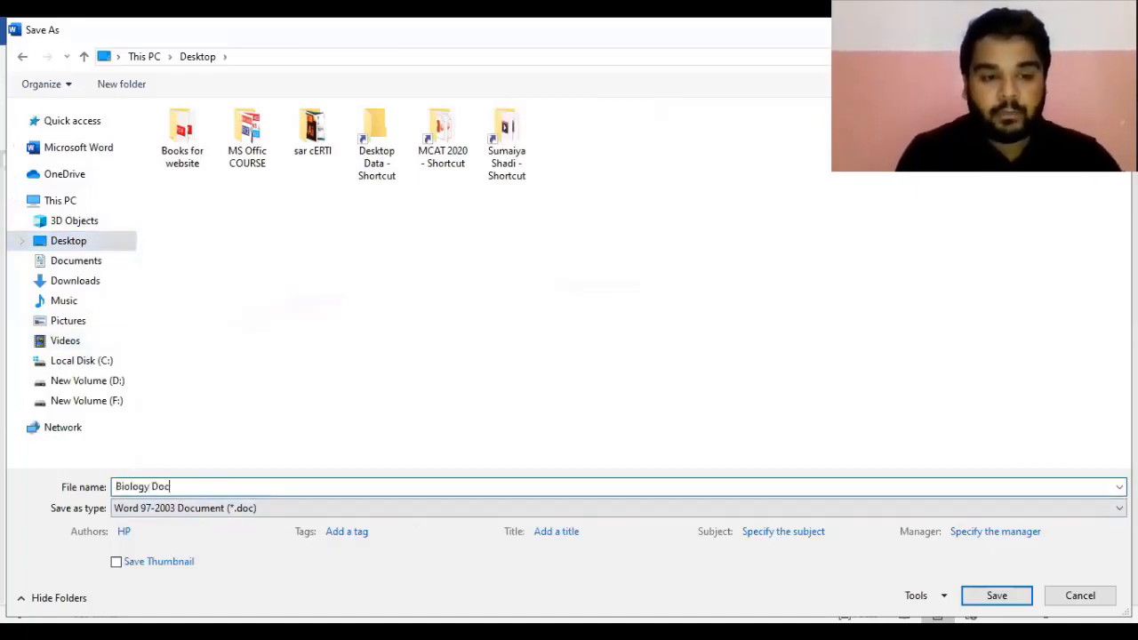
type("ument")
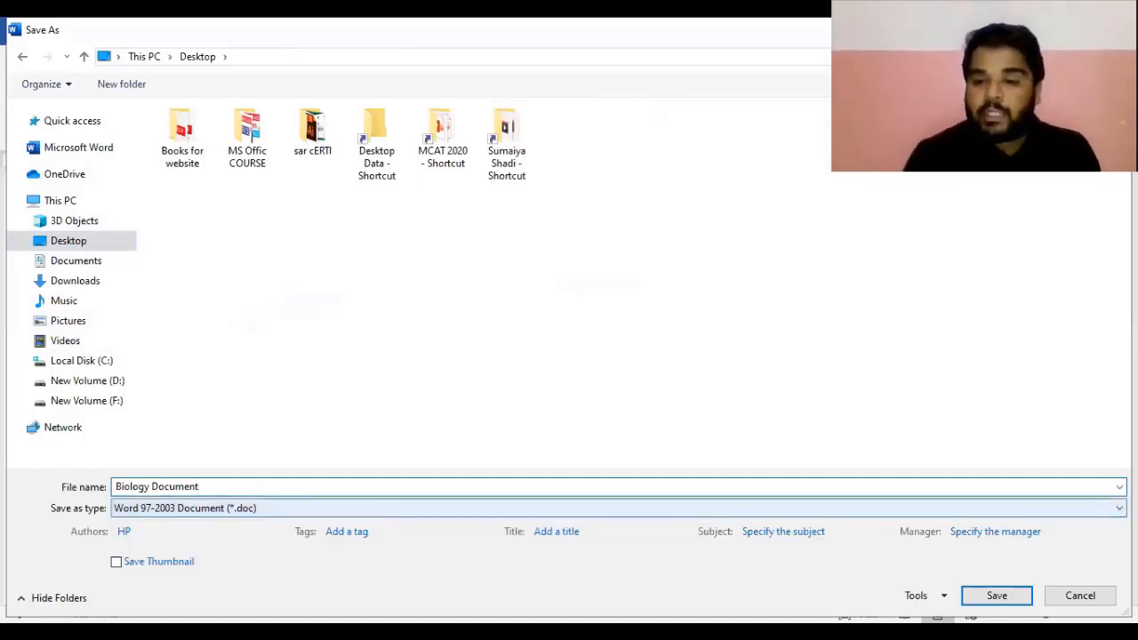
left_click(782, 508)
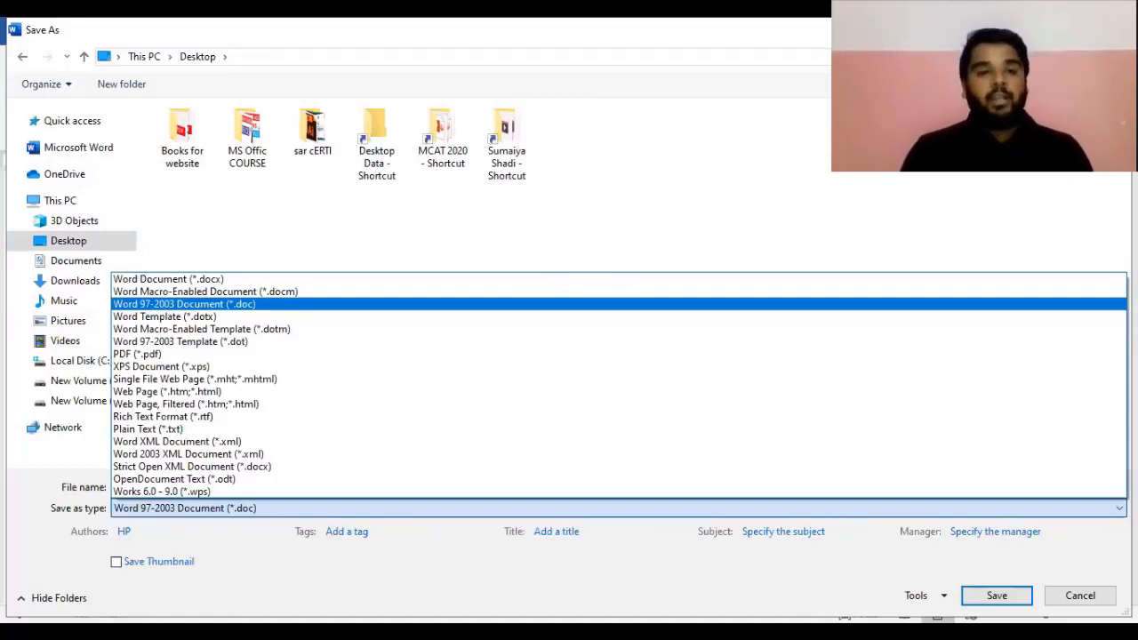
key("Up")
key("Up")
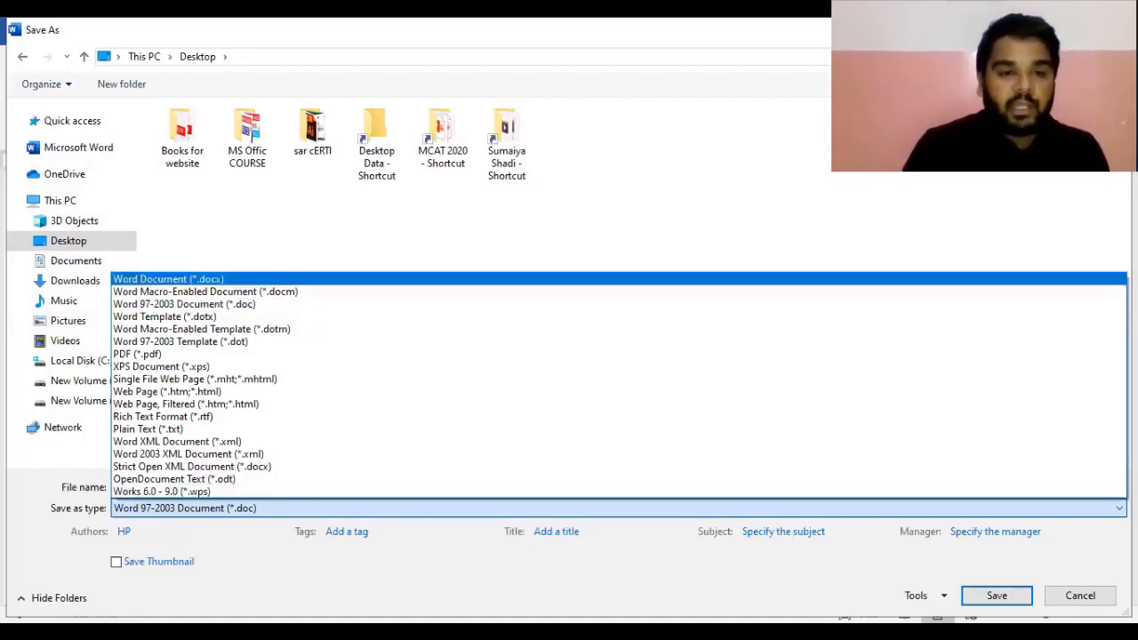
key("Return")
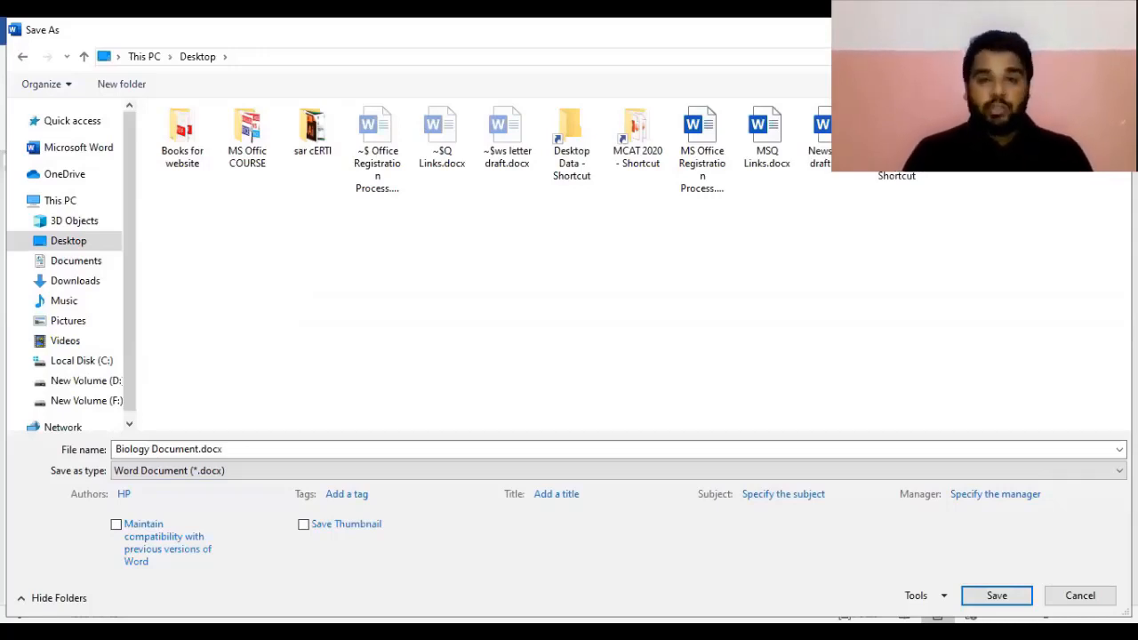
Try Word 97-2003 format, then save as PDF named Biology Document.pdf
left_click(222, 450)
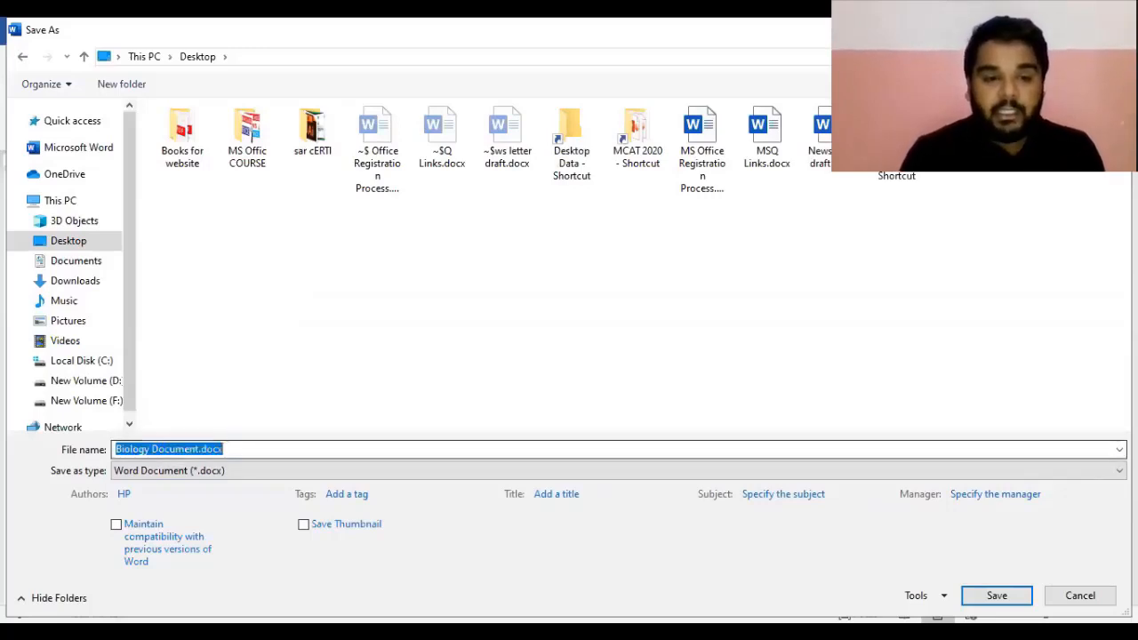
left_click(169, 470)
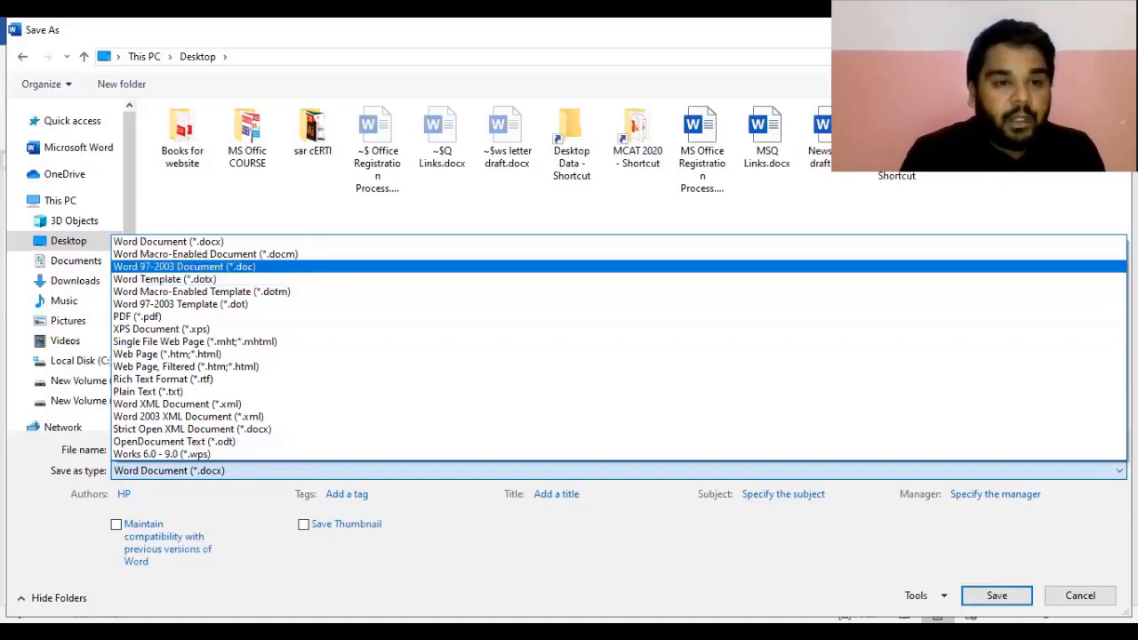
left_click(184, 266)
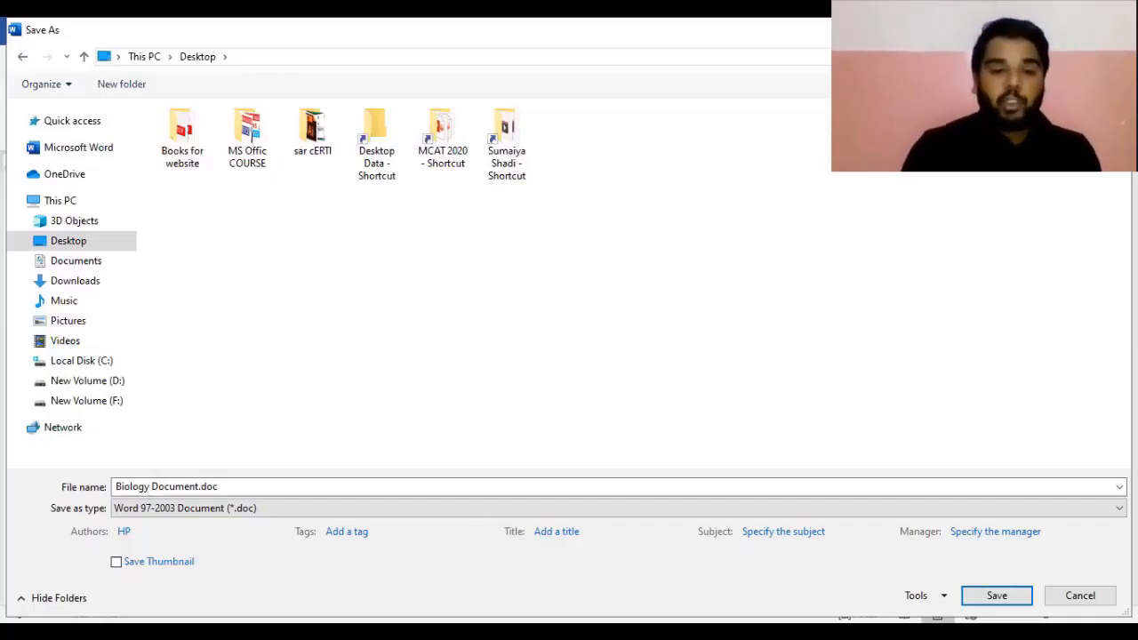
left_click(619, 509)
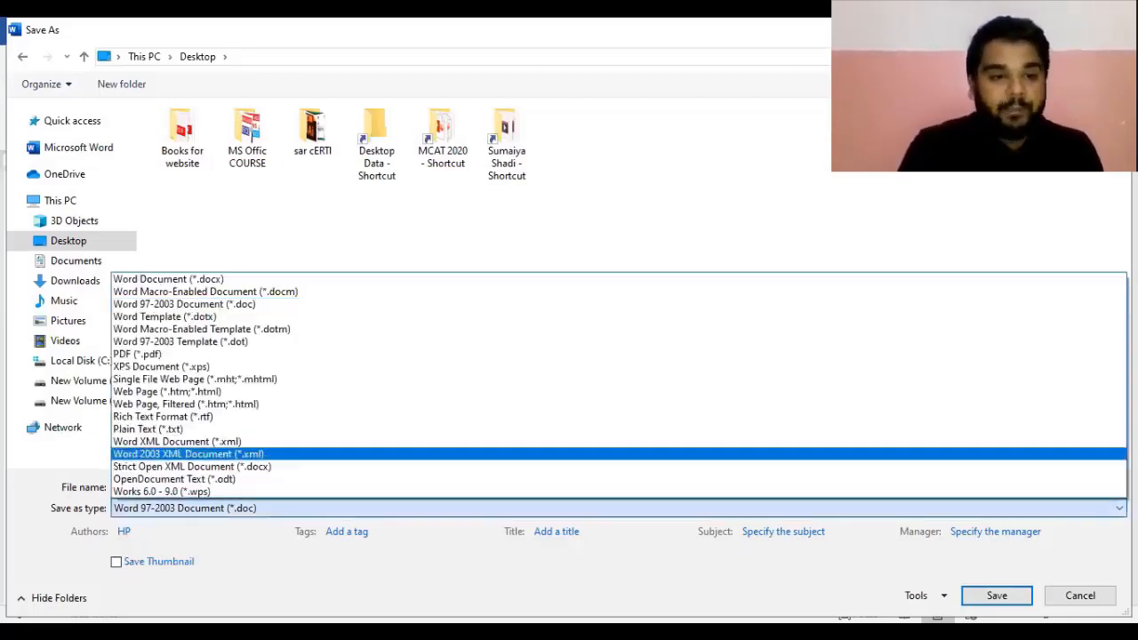
left_click(137, 354)
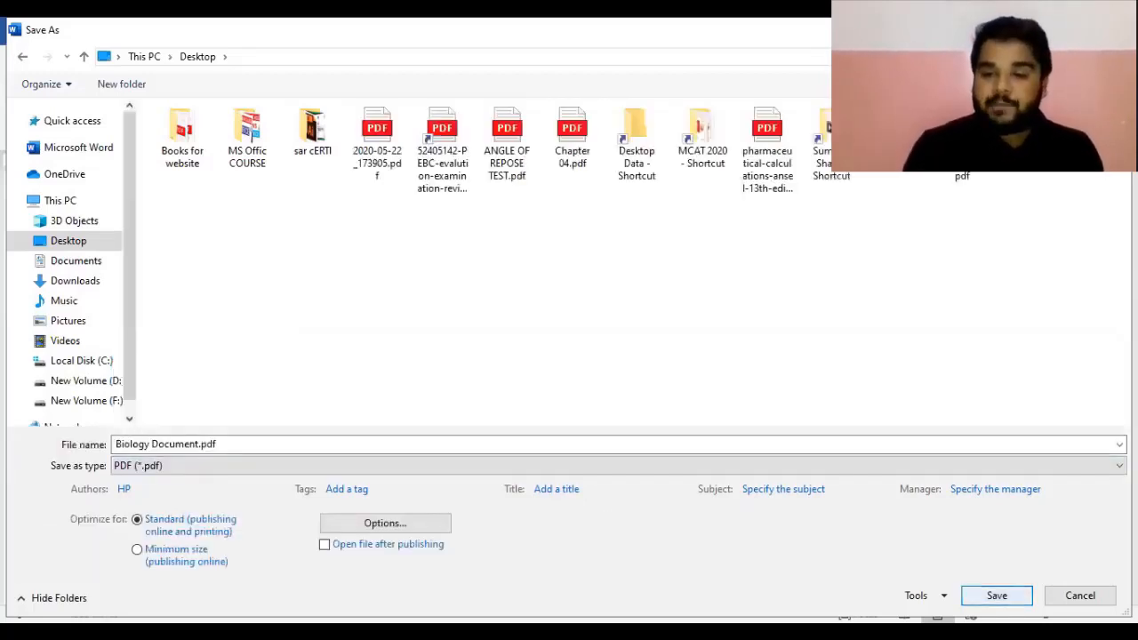
left_click(997, 596)
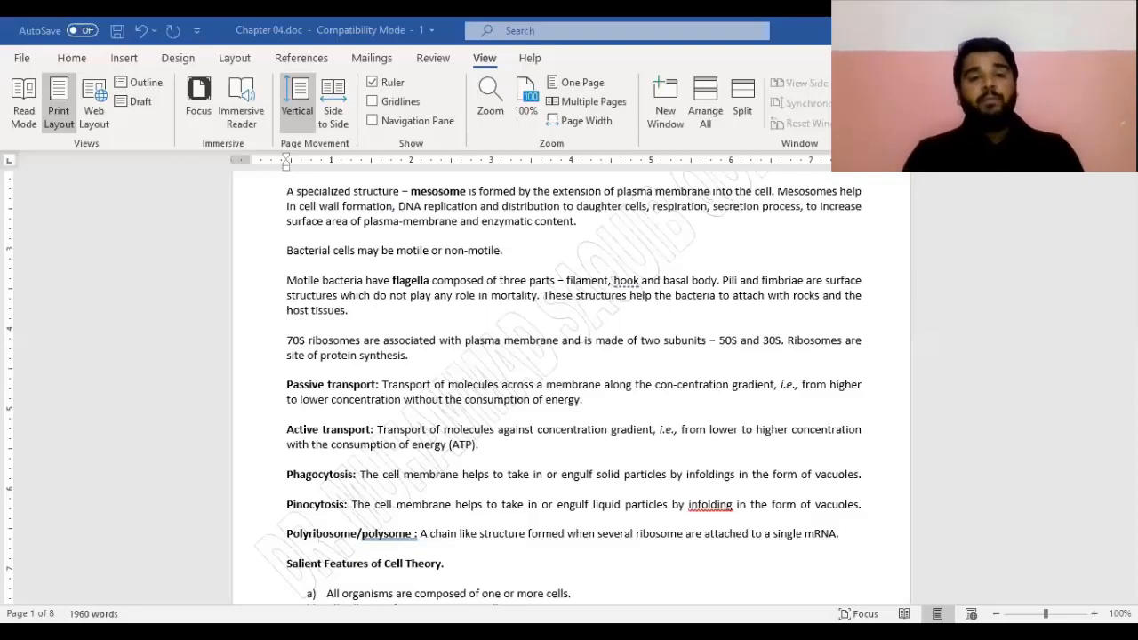